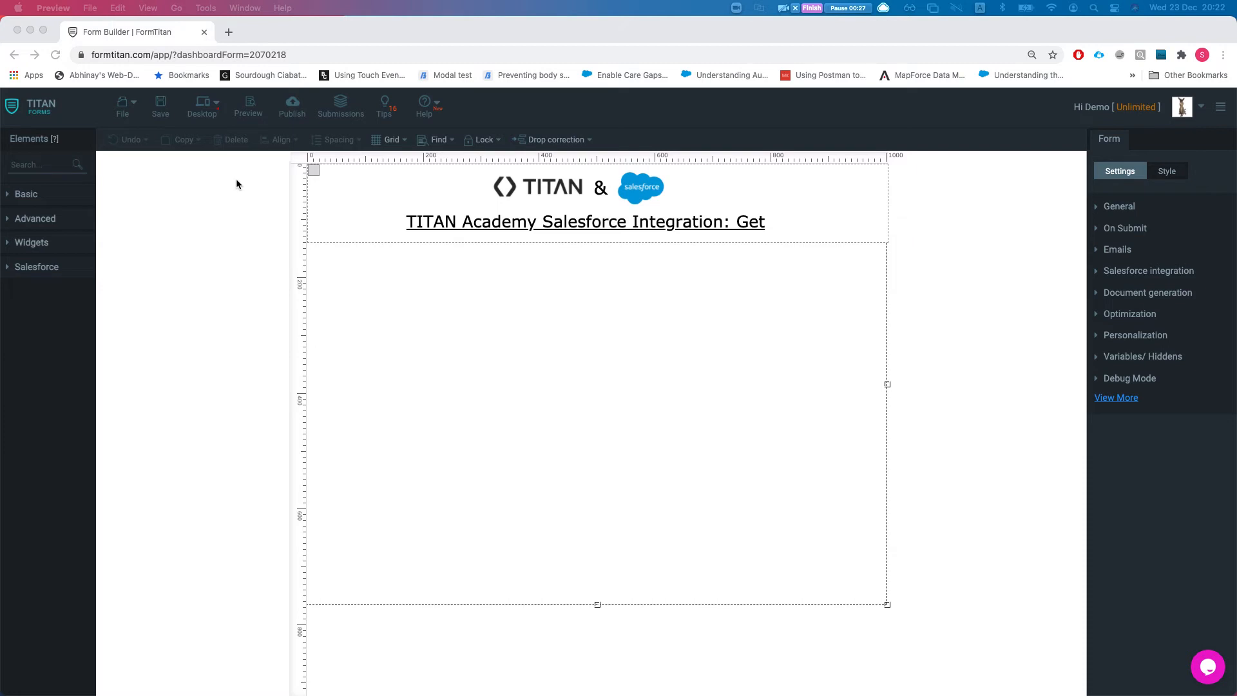
Add a single Textbox element to the form body below the title section.
left_click(620, 293)
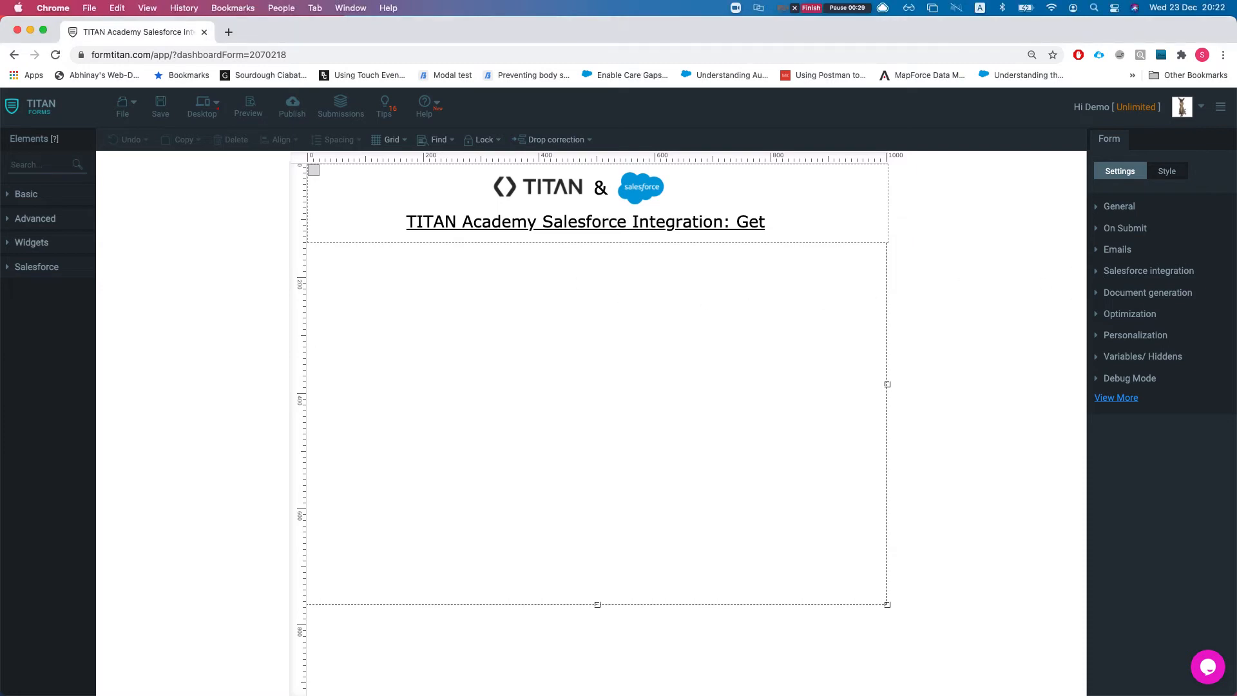
left_click(48, 162)
type("Te")
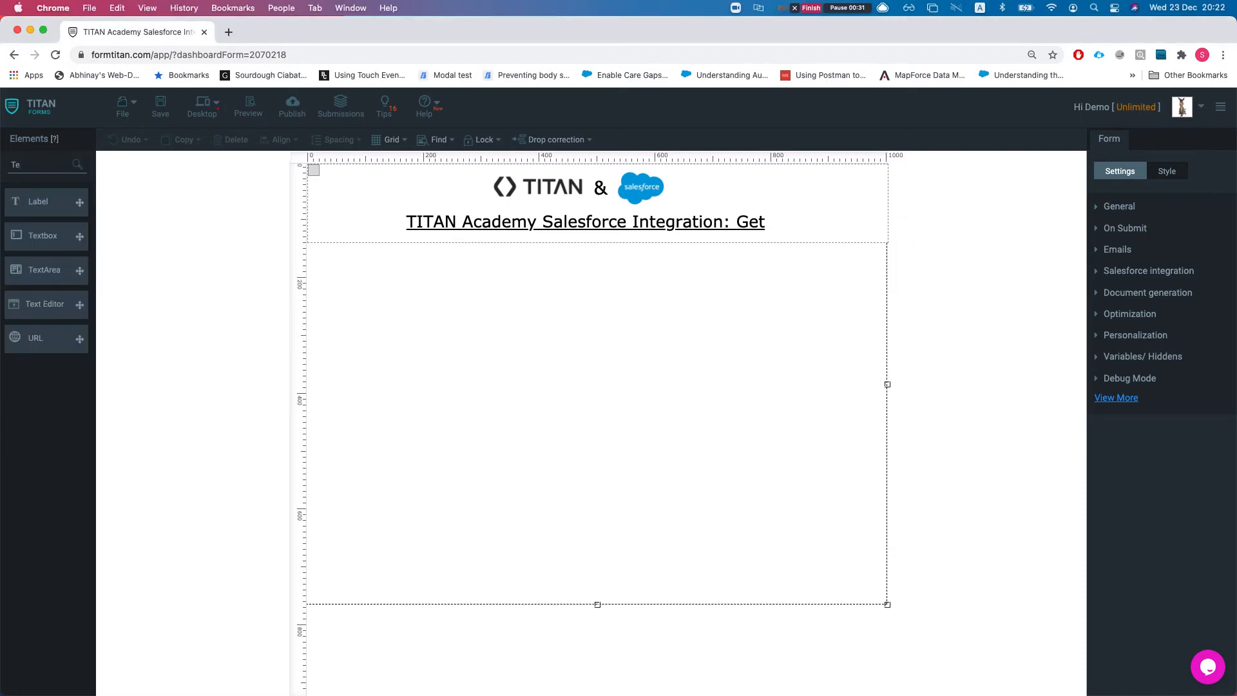
left_click_drag(47, 237, 562, 317)
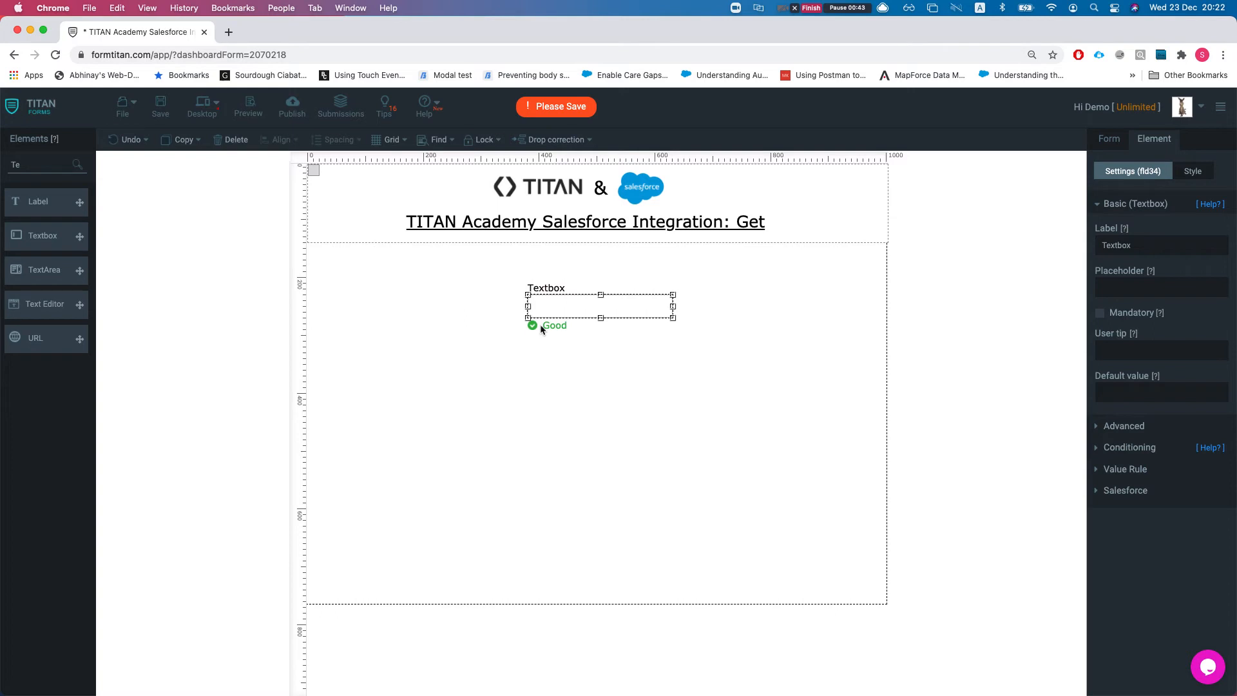
key("super+v")
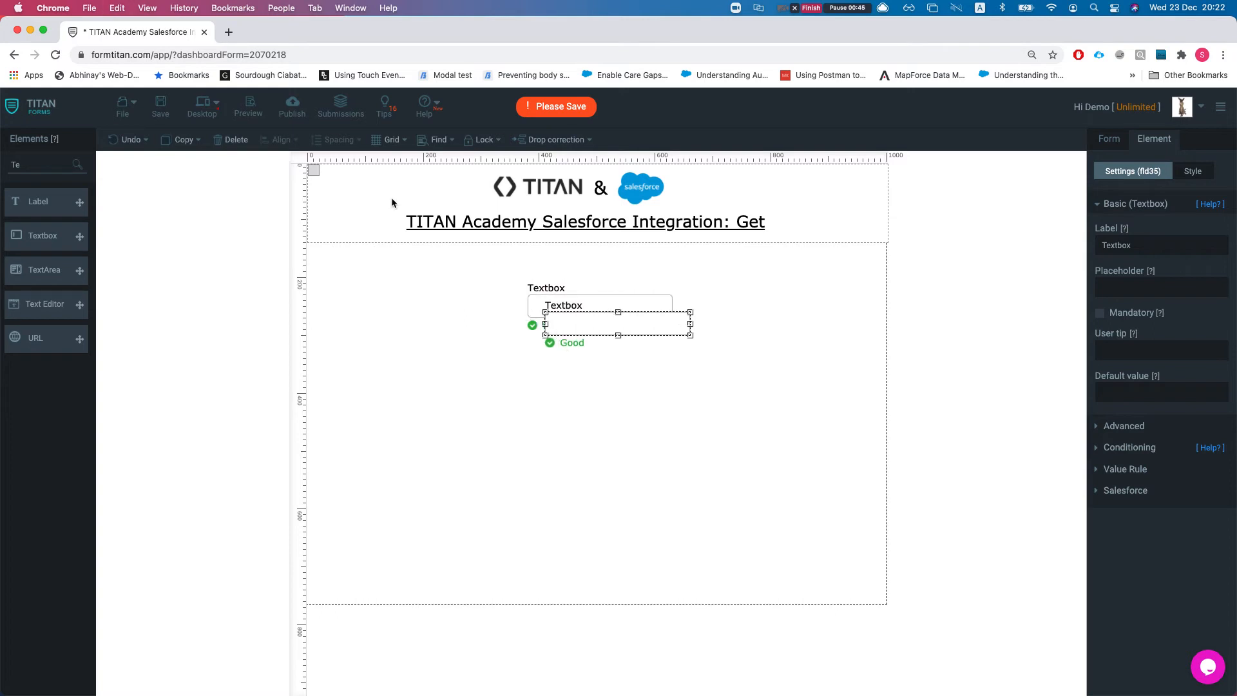
left_click(222, 140)
Add an Email element directly beneath the textbox.
double_click(52, 166)
key("BackSpace")
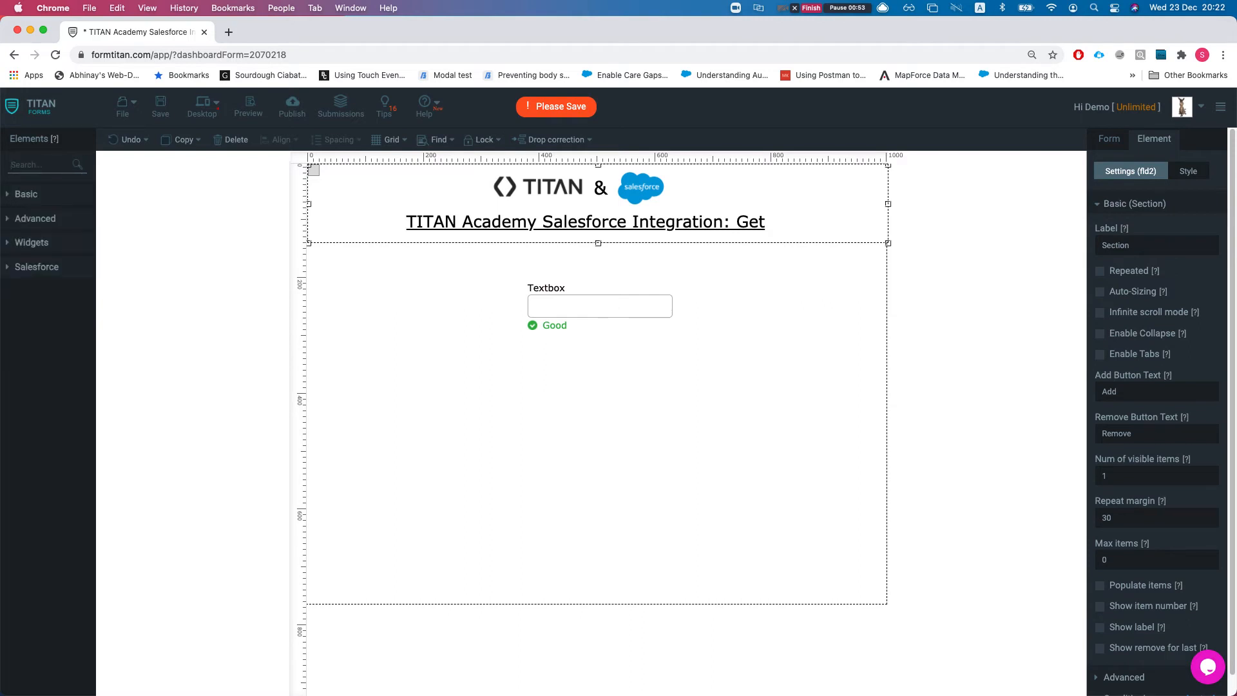
type("email")
left_click_drag(36, 201, 549, 364)
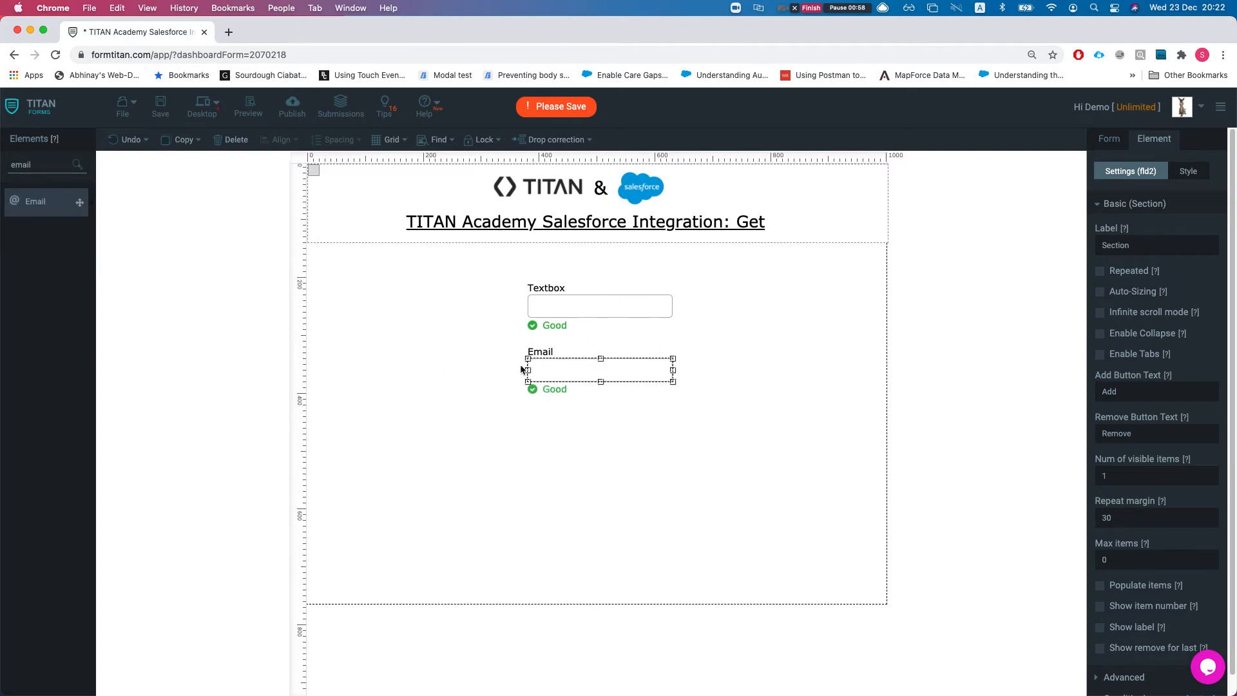
Rename the textbox label to "Account Name".
left_click(556, 289)
double_click(555, 288)
type("Account nN")
key("BackSpace")
key("BackSpace")
type("Name")
Move the Email field up closer to the Account Name field and save the form.
left_click_drag(559, 372, 559, 368)
left_click(475, 345)
left_click(161, 105)
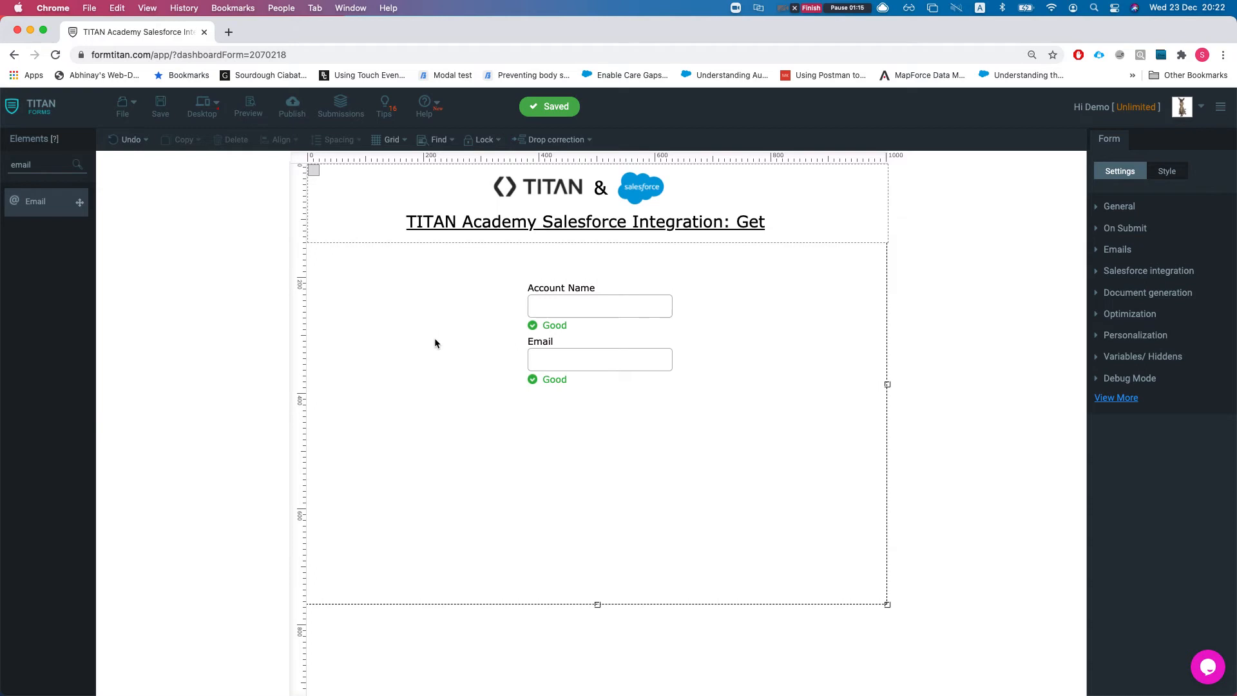
Add a Hidden element beside the Account Name field.
double_click(64, 168)
key("BackSpace")
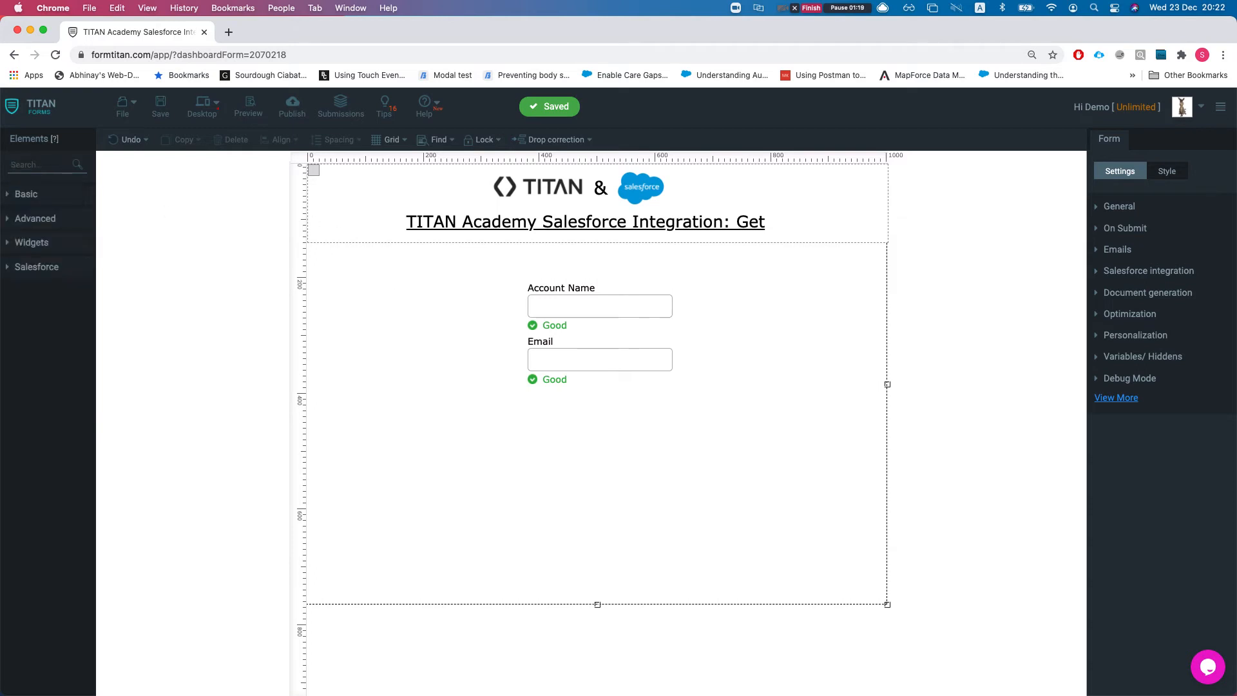
type("hi")
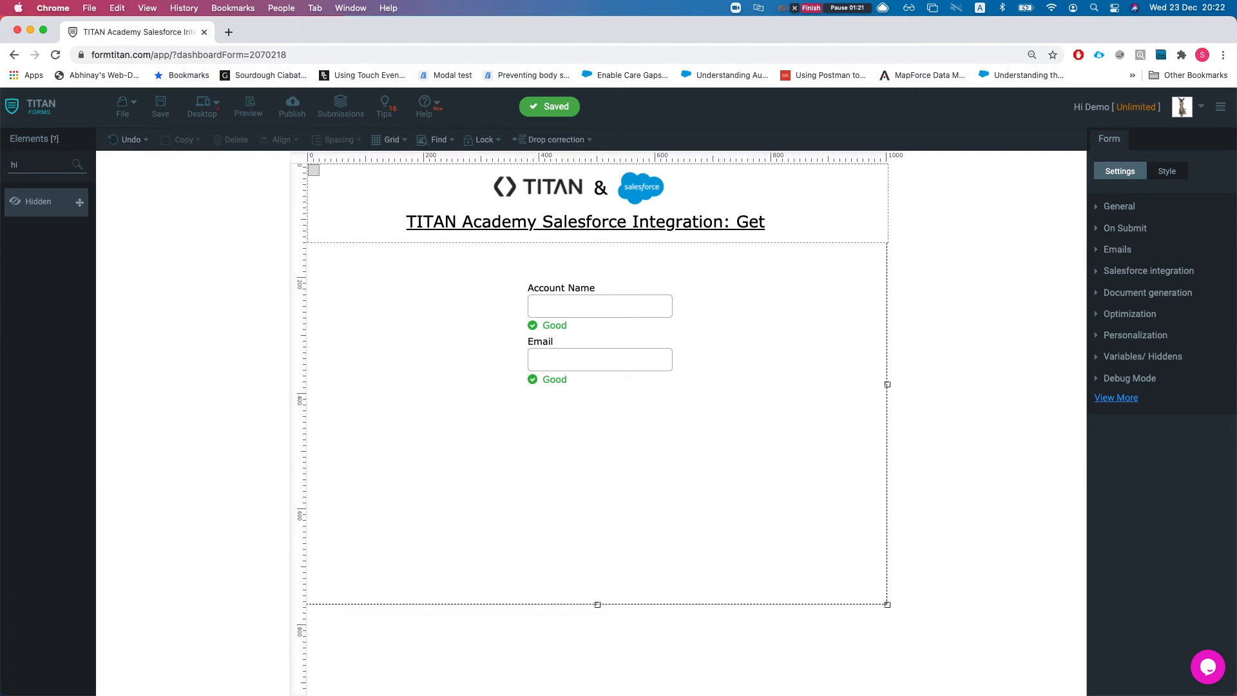
left_click_drag(79, 202, 377, 296)
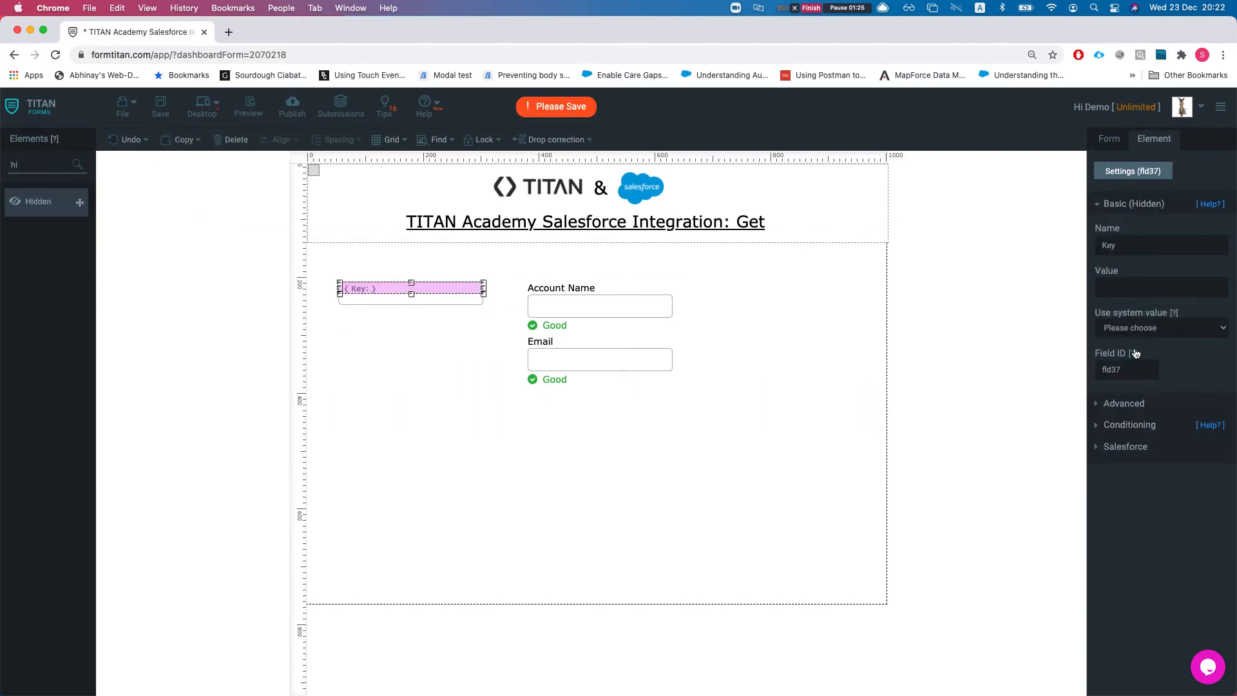
Name the hidden field "AccId".
double_click(1138, 369)
left_click(1137, 248)
double_click(1137, 249)
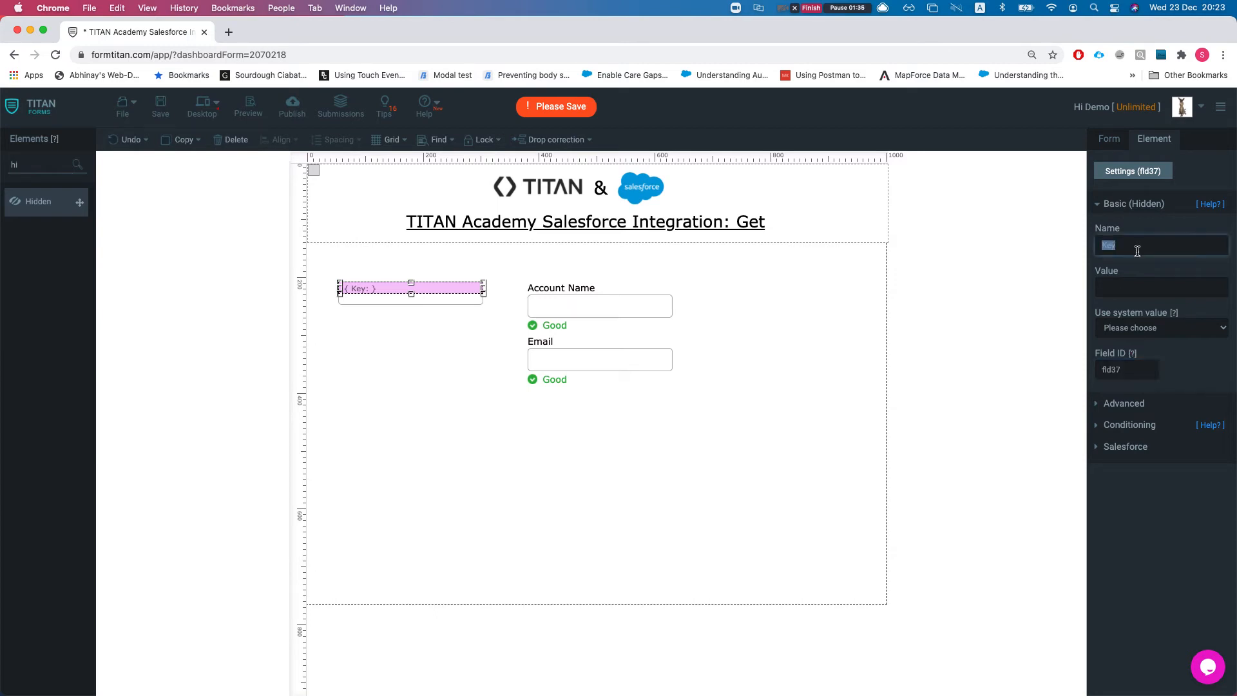
type("AccId")
Create a Get From Salesforce mapping for the Account object with the comment "Get an account by the acc id".
left_click(1111, 139)
left_click(1151, 268)
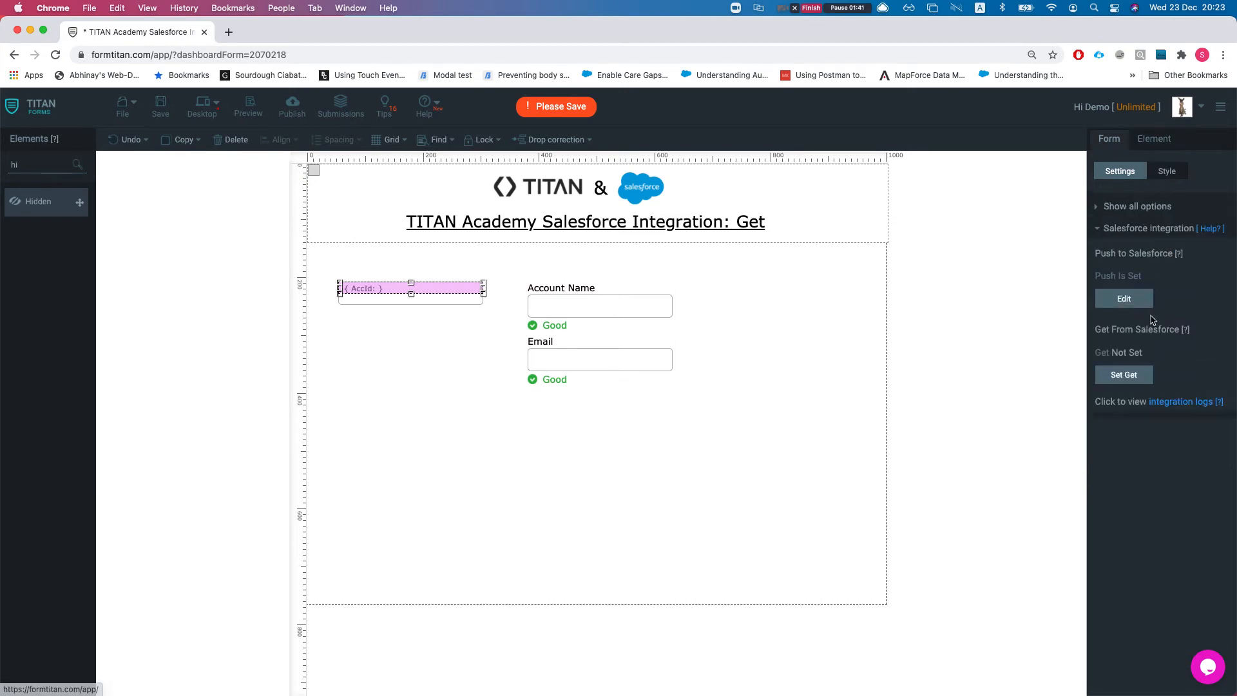
left_click(1124, 375)
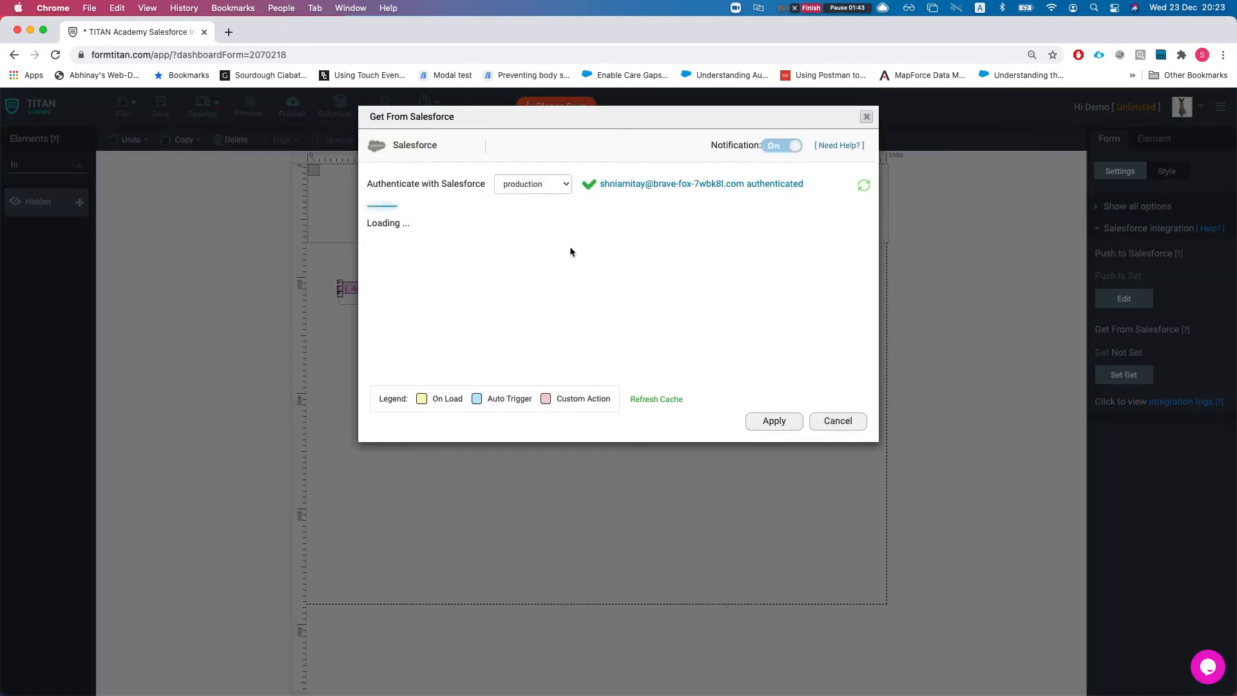
left_click(410, 254)
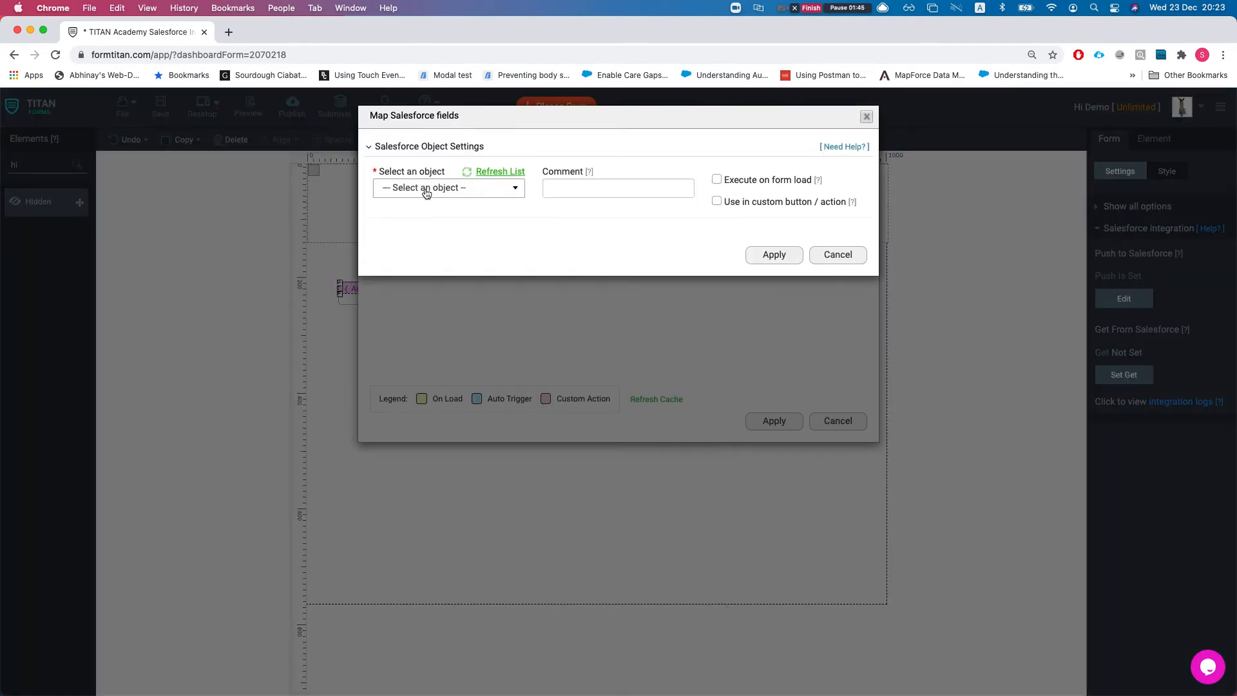
left_click(426, 193)
type("acc")
left_click(470, 240)
left_click(576, 195)
type("Get")
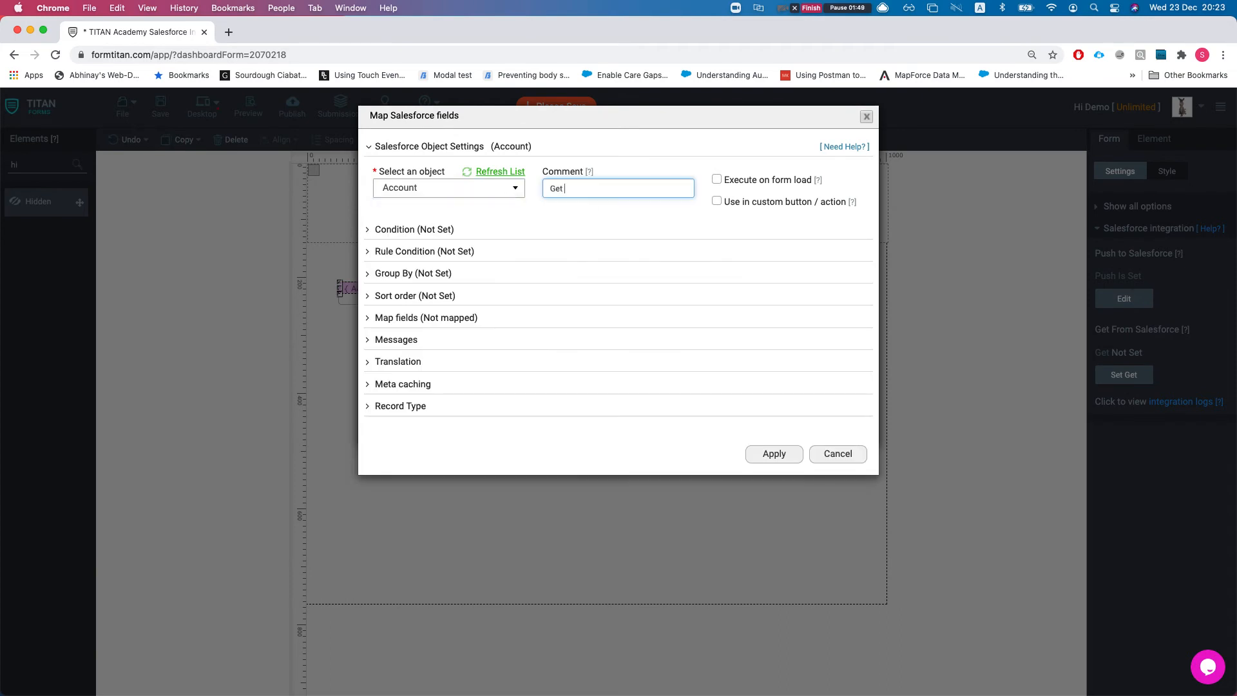
type(" an account by the acc id")
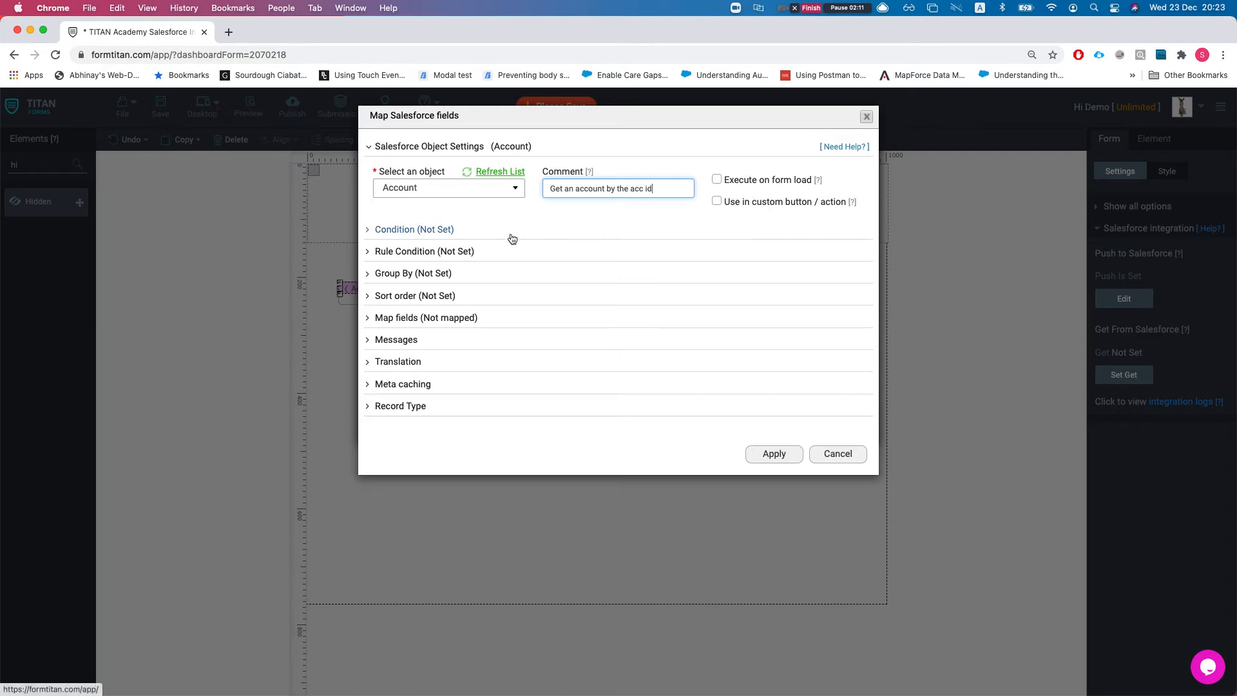
Set the Get condition to Account ID Equals AccId, apply it, and expand the field mapping settings.
left_click(396, 232)
left_click(430, 311)
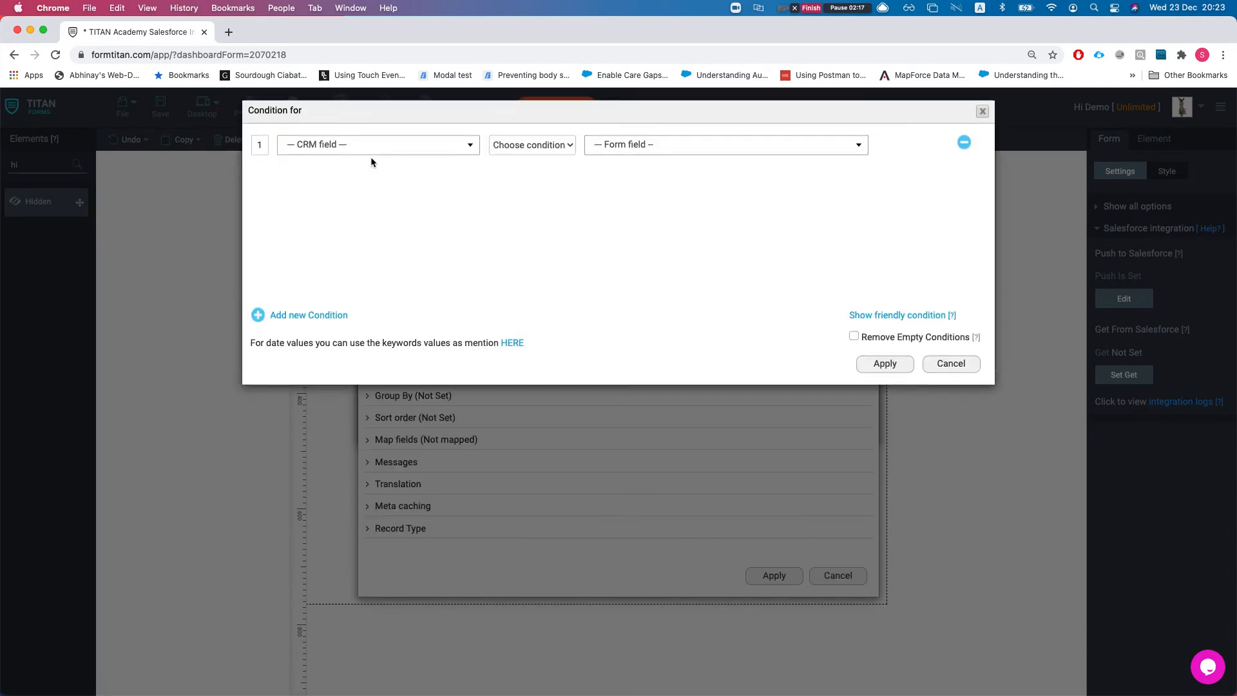
left_click(333, 152)
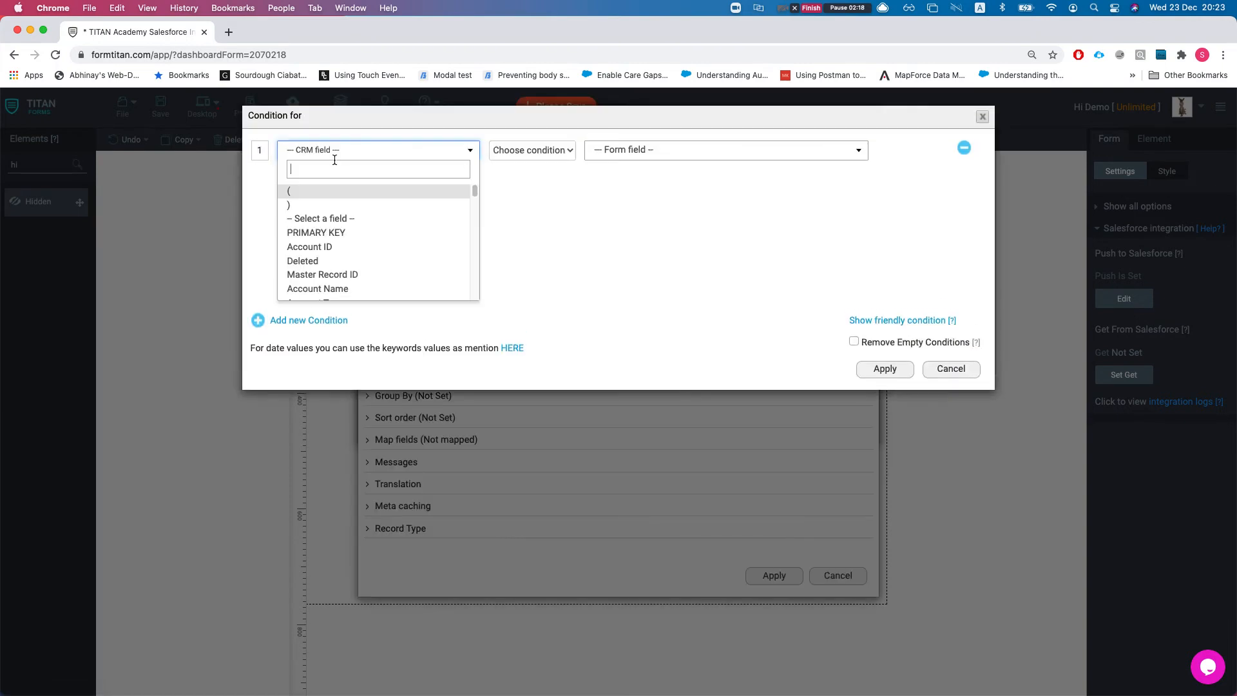
left_click(326, 247)
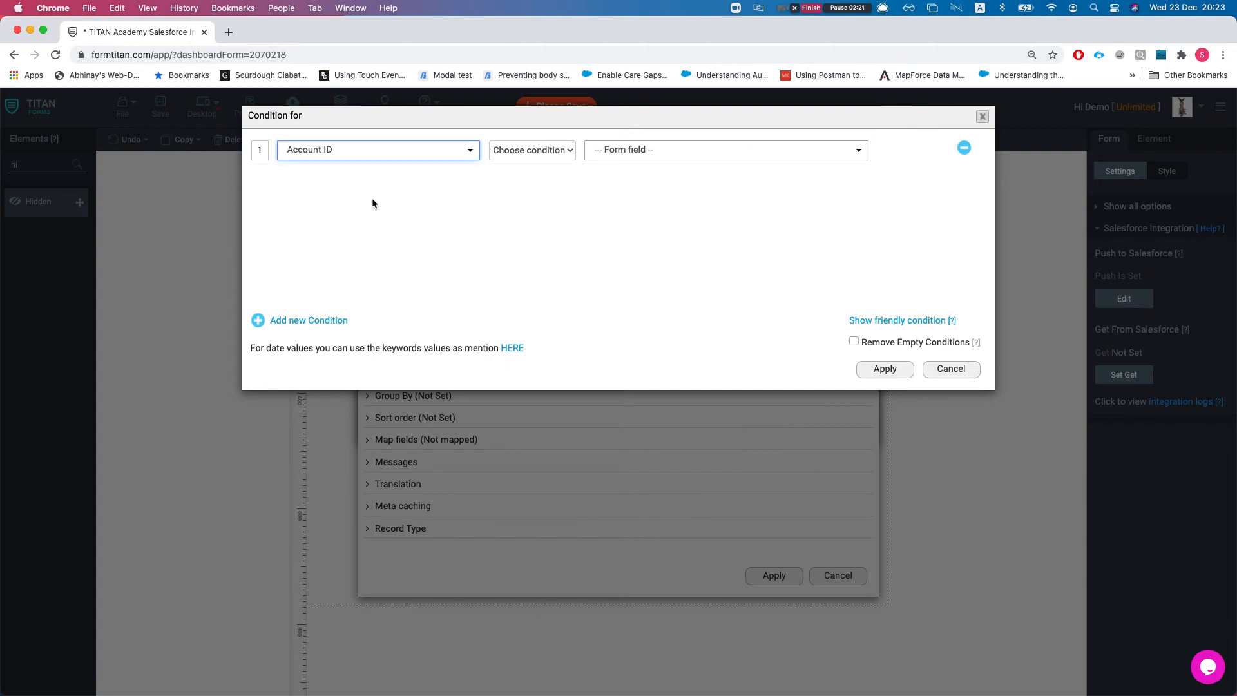
left_click(540, 150)
left_click(538, 170)
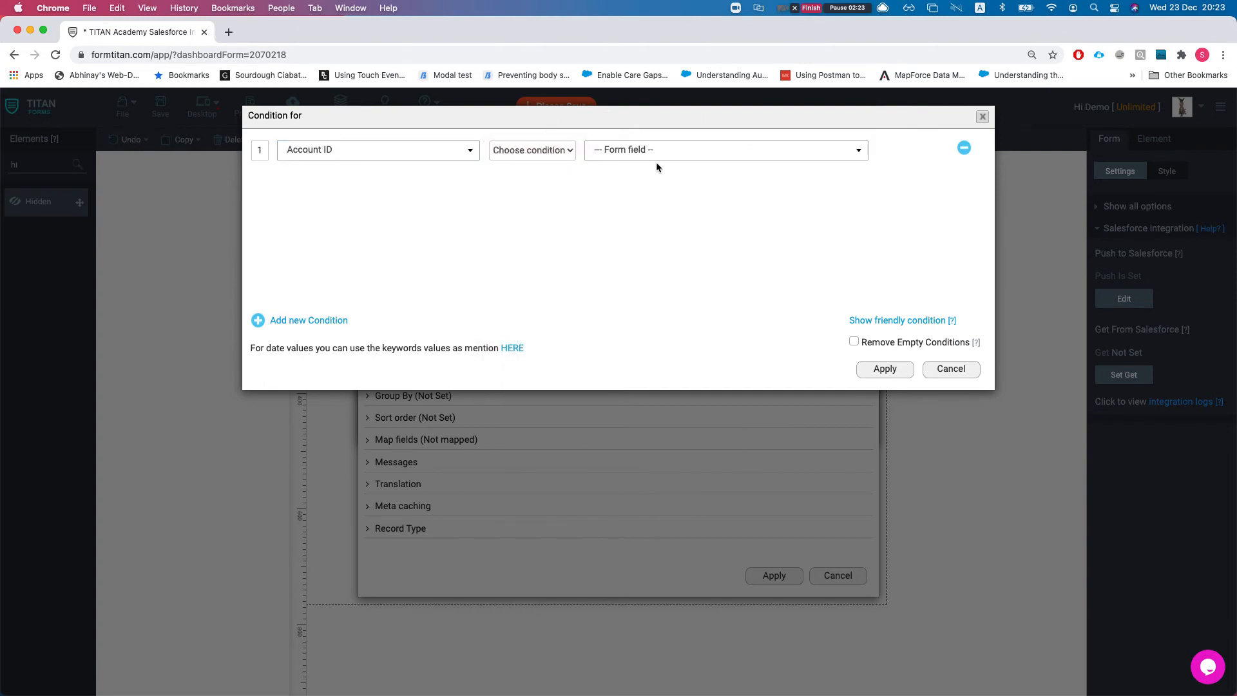
left_click(656, 155)
left_click(630, 218)
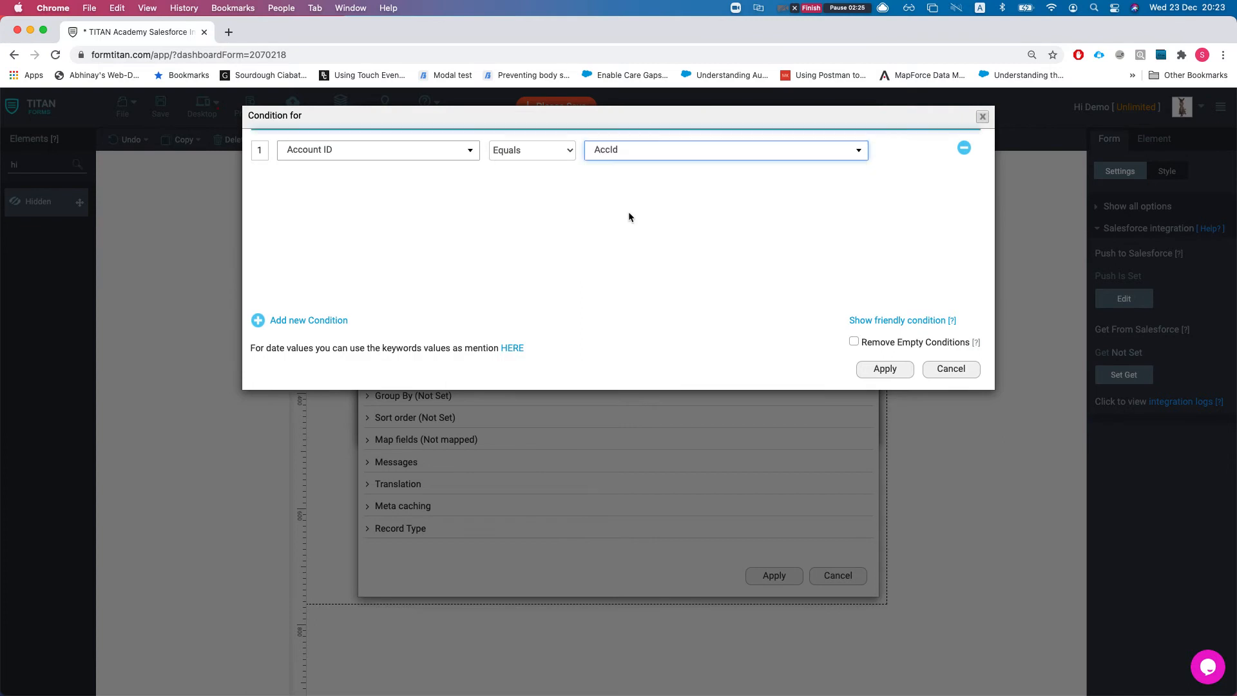
left_click(875, 373)
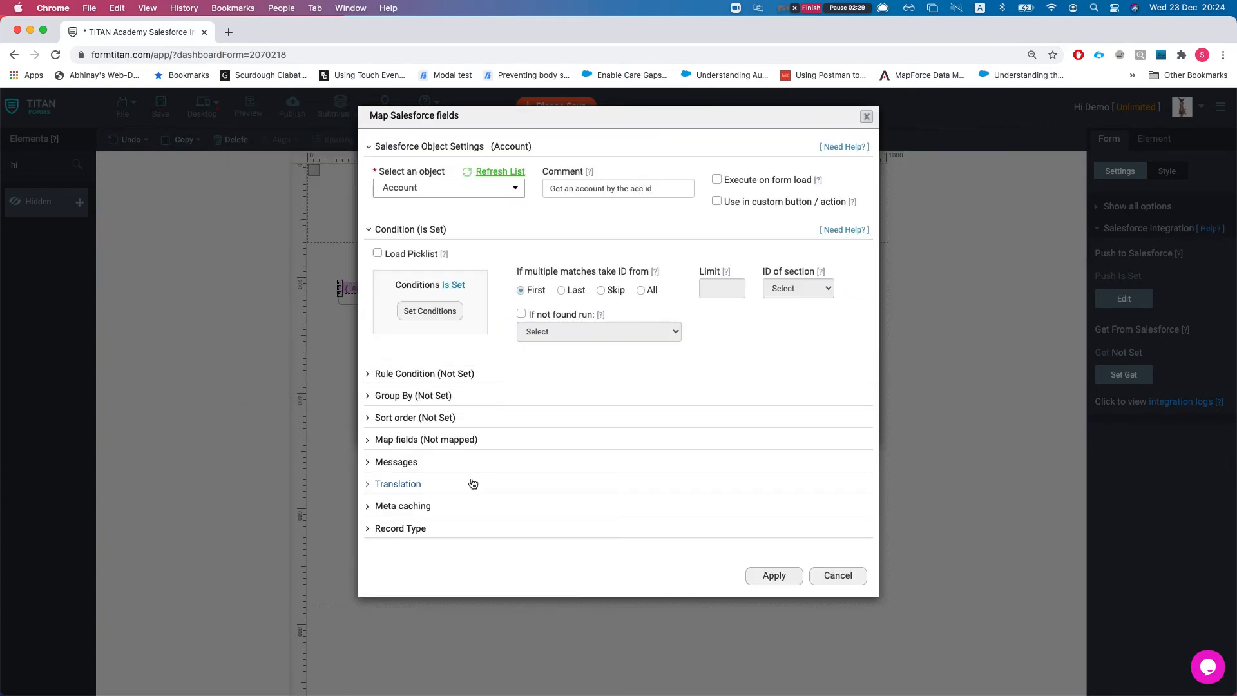
left_click(458, 441)
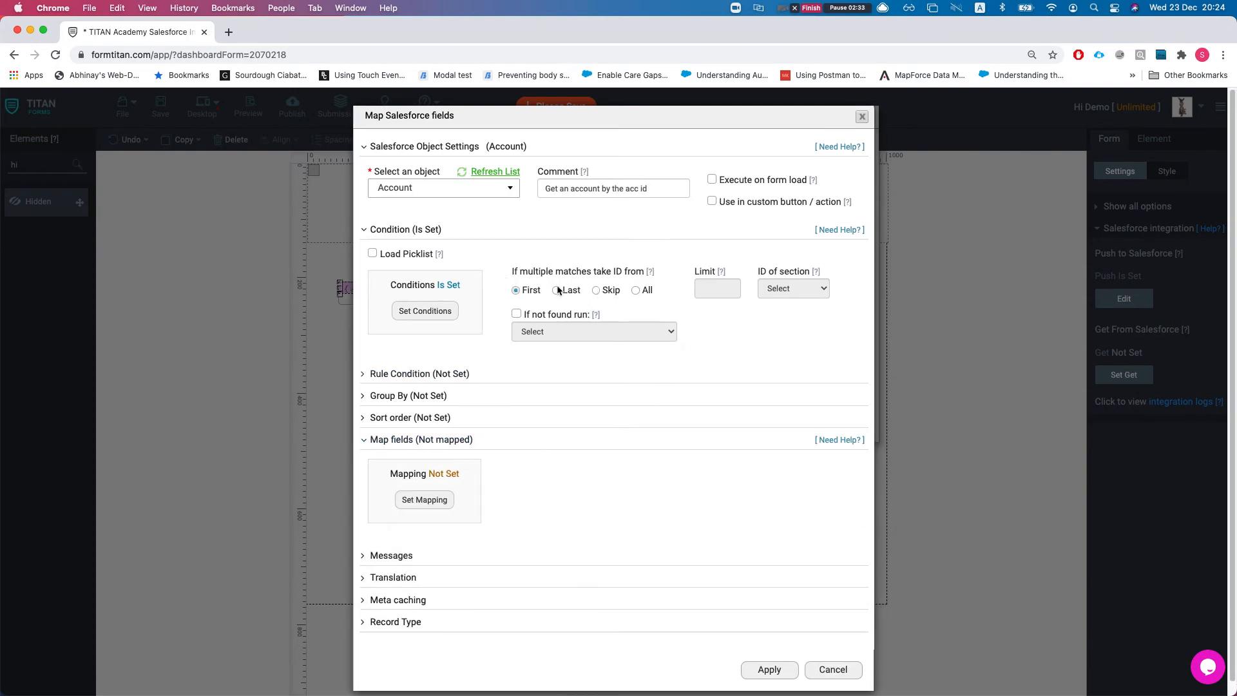
Read the help article on the "If multiple matches take ID from" option and return to the Salesforce mapping.
left_click_drag(527, 274, 593, 273)
left_click(651, 273)
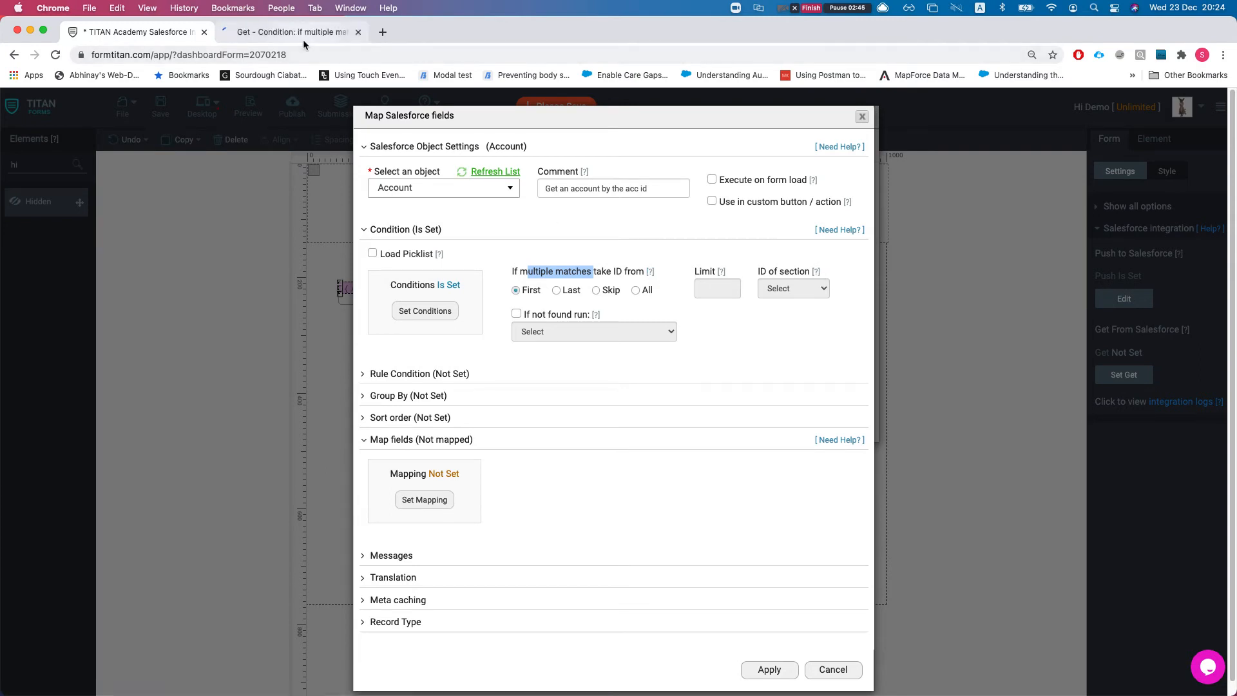
left_click(303, 37)
scroll(490, 309, "down", 3)
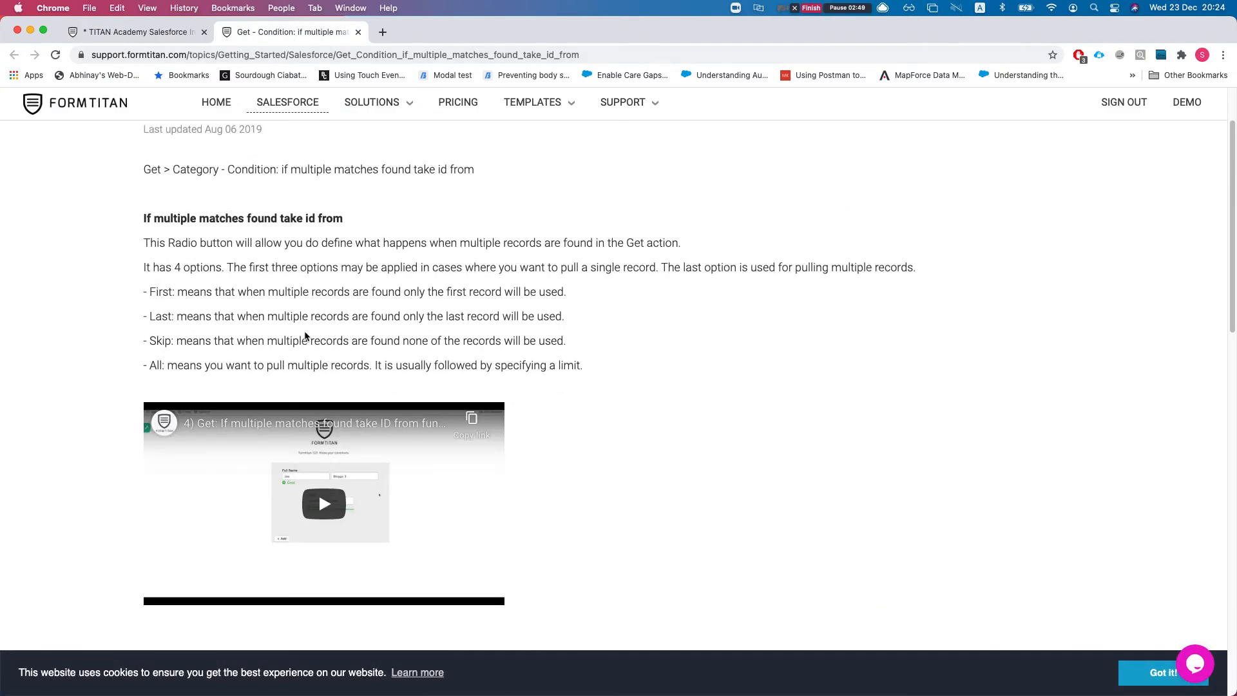
scroll(384, 418, "down", 1)
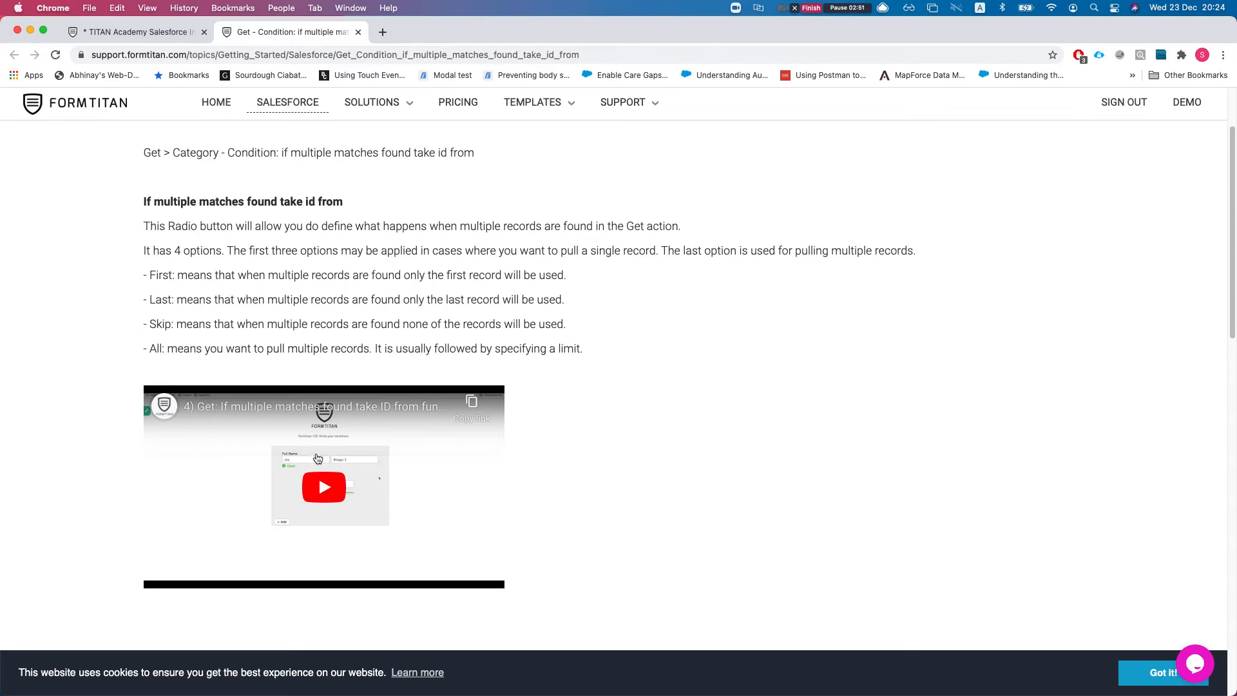
scroll(369, 406, "up", 1)
left_click(359, 31)
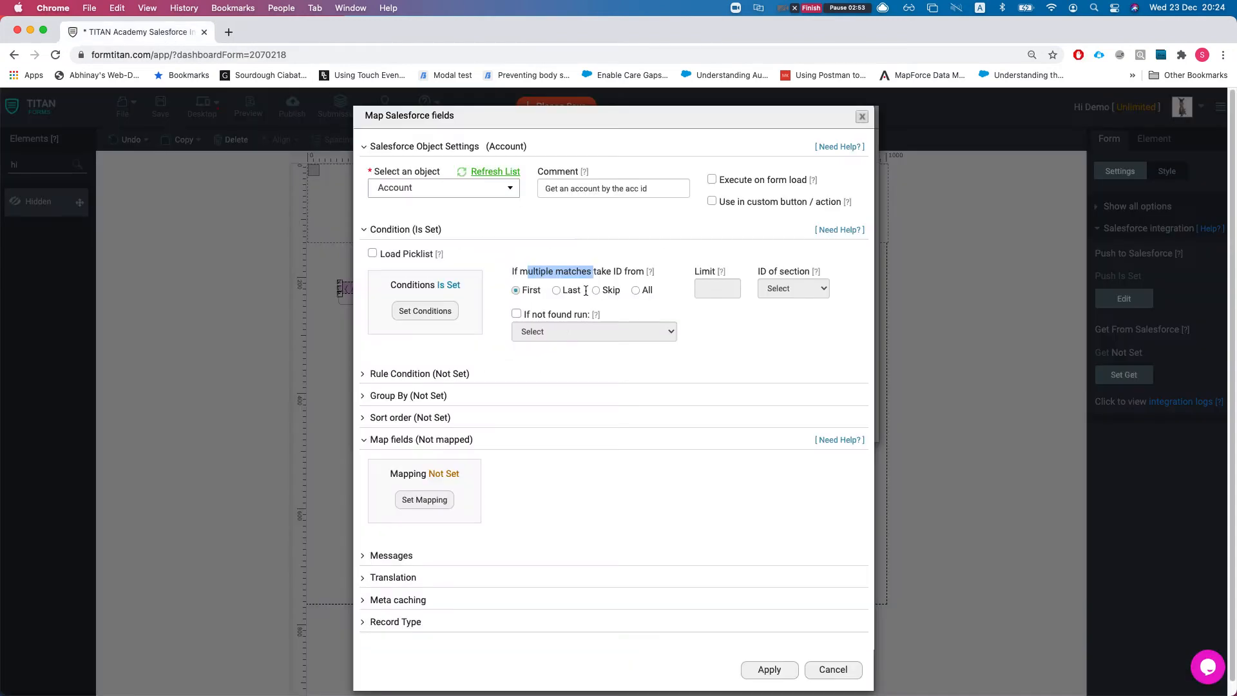
left_click(508, 260)
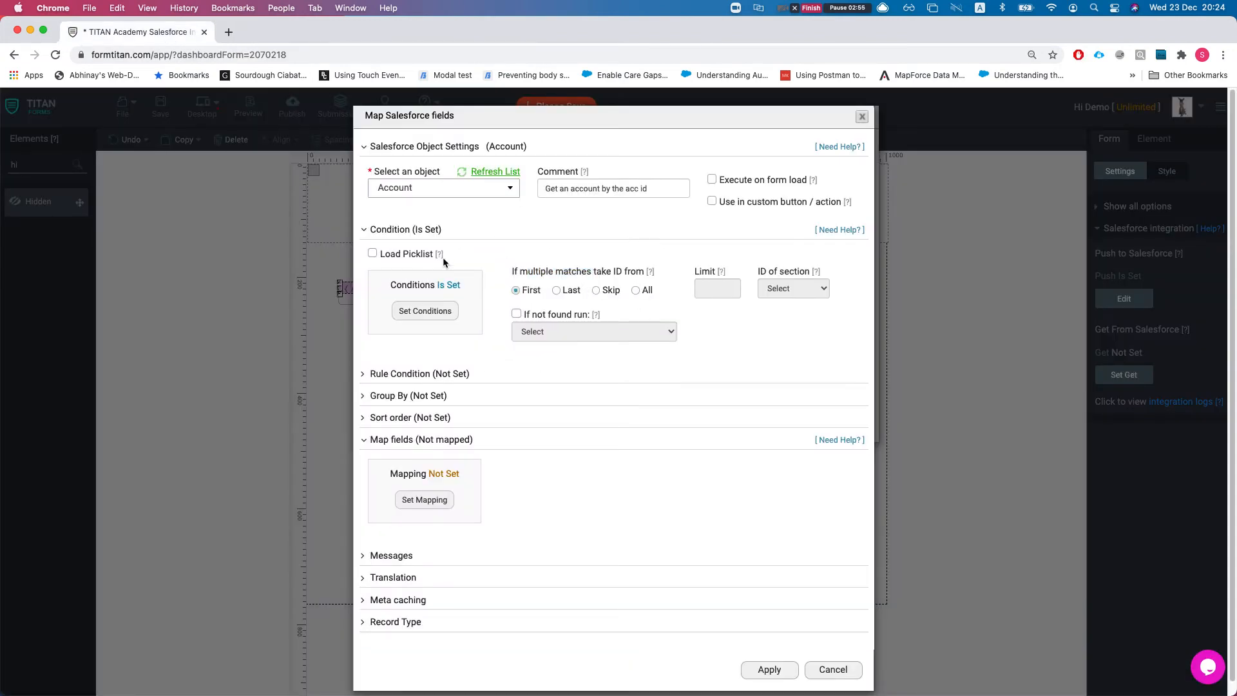
Filter the form fields by "acc" and map the Account Name form field to the Salesforce Account Name field.
scroll(569, 406, "down", 1)
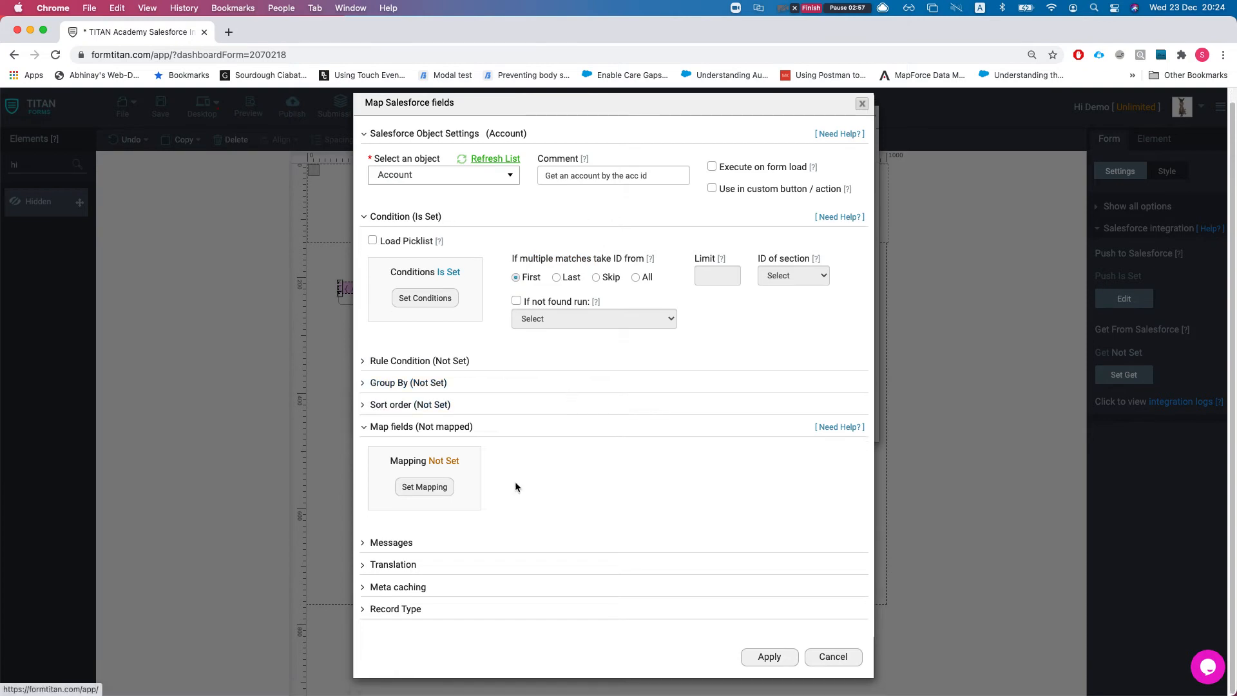
left_click(442, 490)
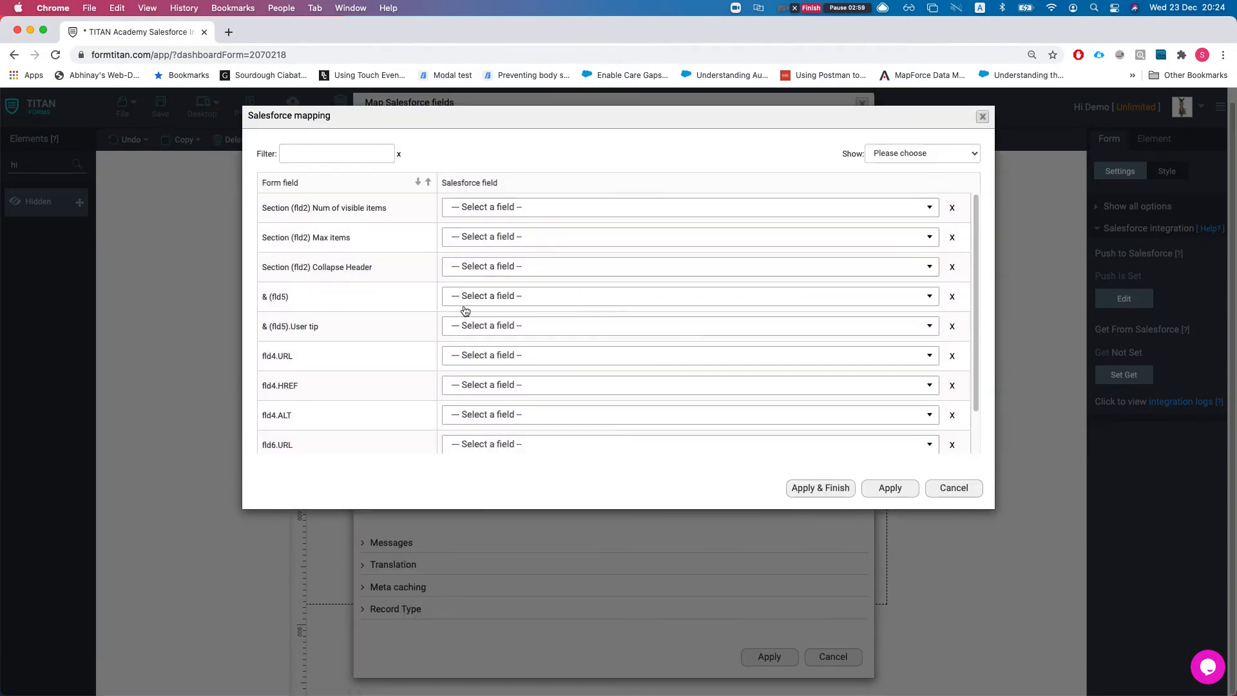
left_click(355, 152)
type("acc")
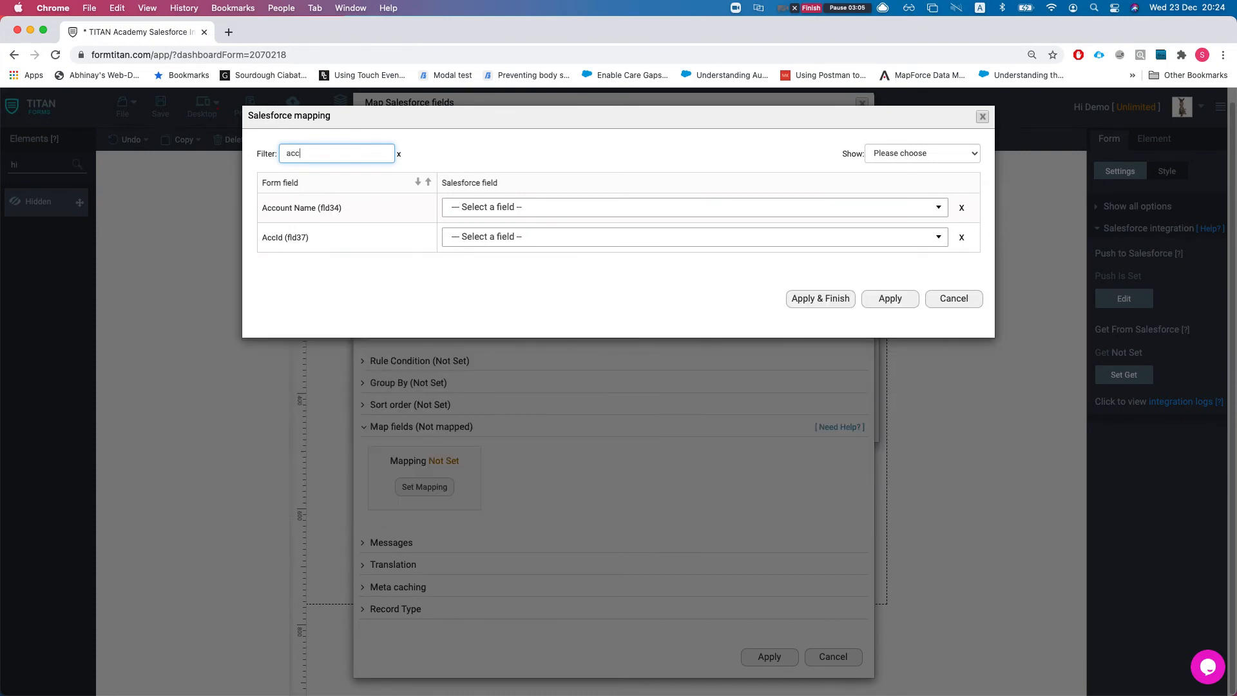
left_click_drag(251, 183, 310, 211)
left_click(494, 207)
type("acc")
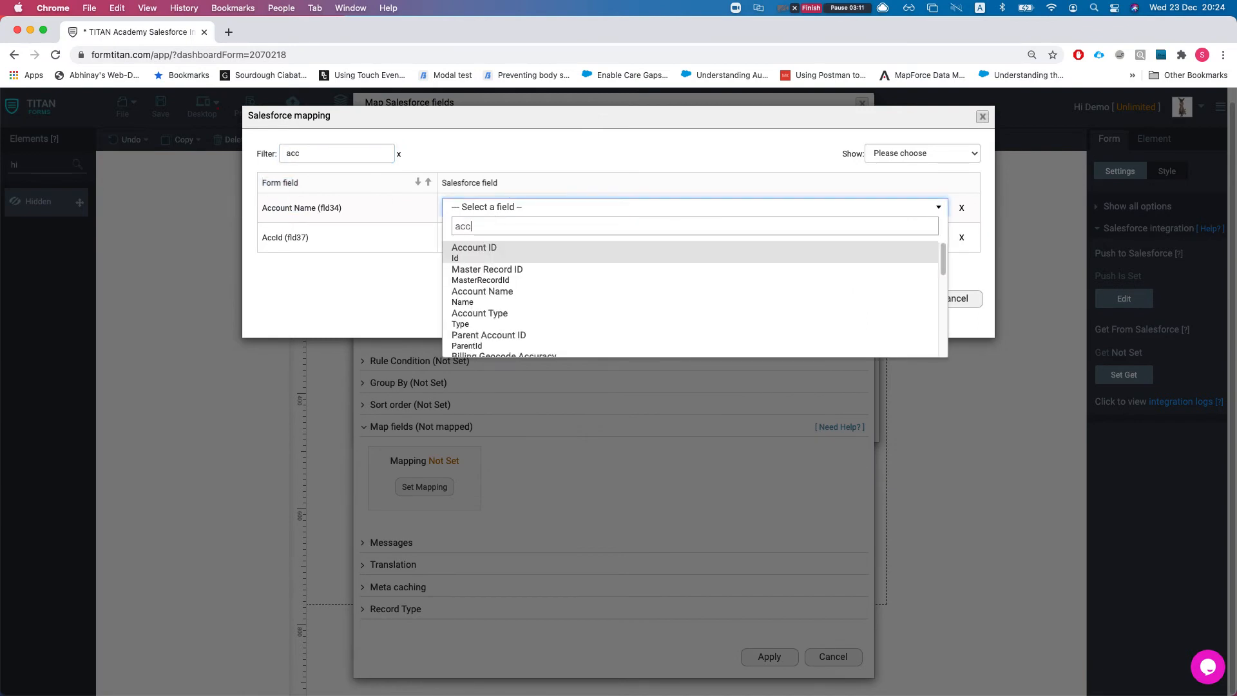
key("BackSpace")
key("BackSpace")
key("BackSpace")
type("acc name")
key("BackSpace")
key("BackSpace")
key("BackSpace")
key("BackSpace")
key("BackSpace")
key("BackSpace")
key("BackSpace")
key("BackSpace")
type("name")
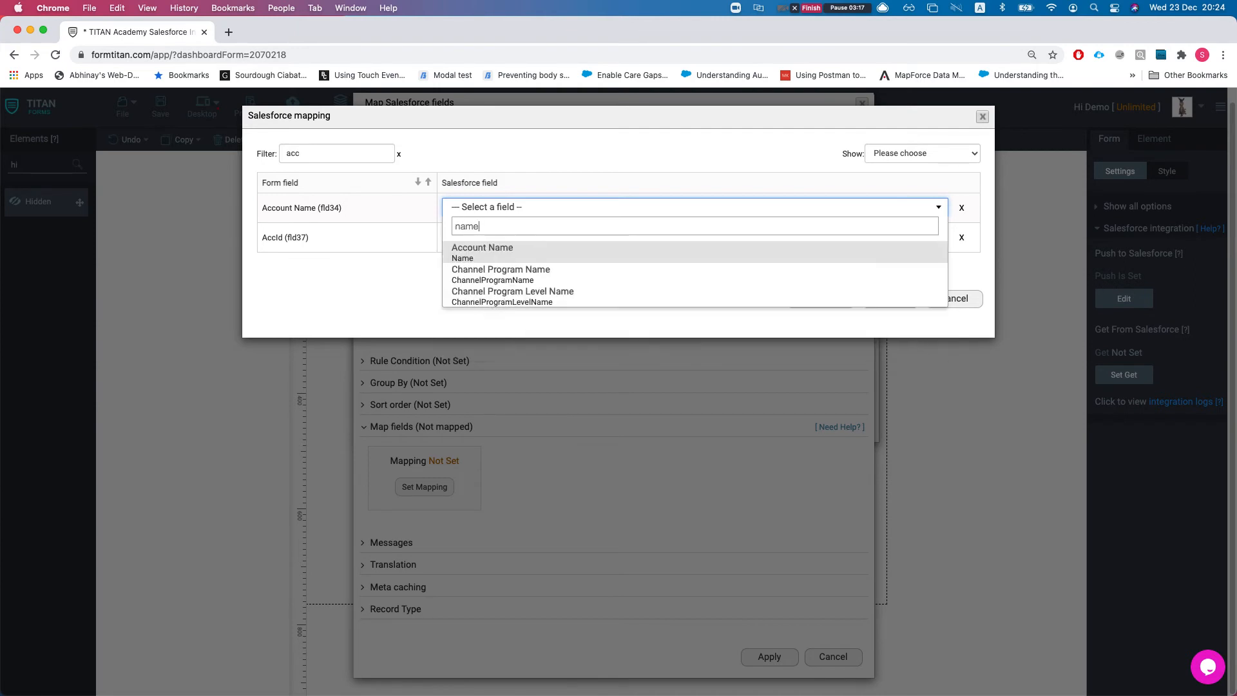
key("Return")
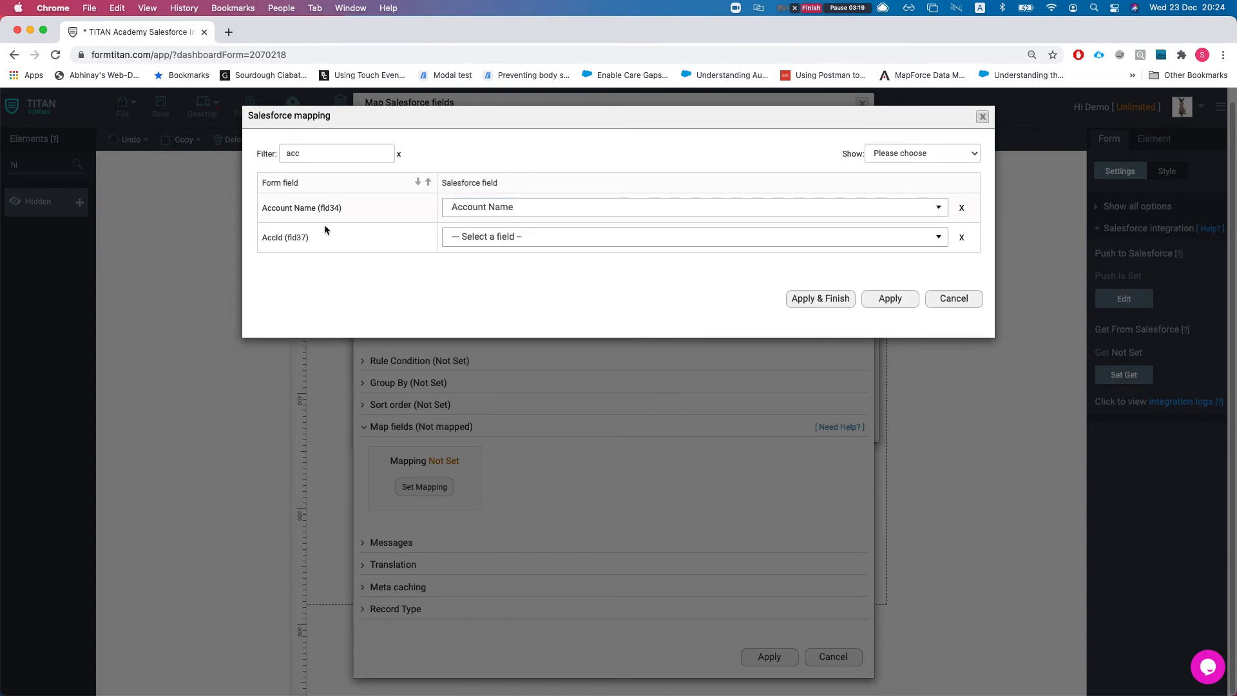
Map the Email form field to the Salesforce Email field, finish the mapping, and save the form.
double_click(336, 150)
type("email")
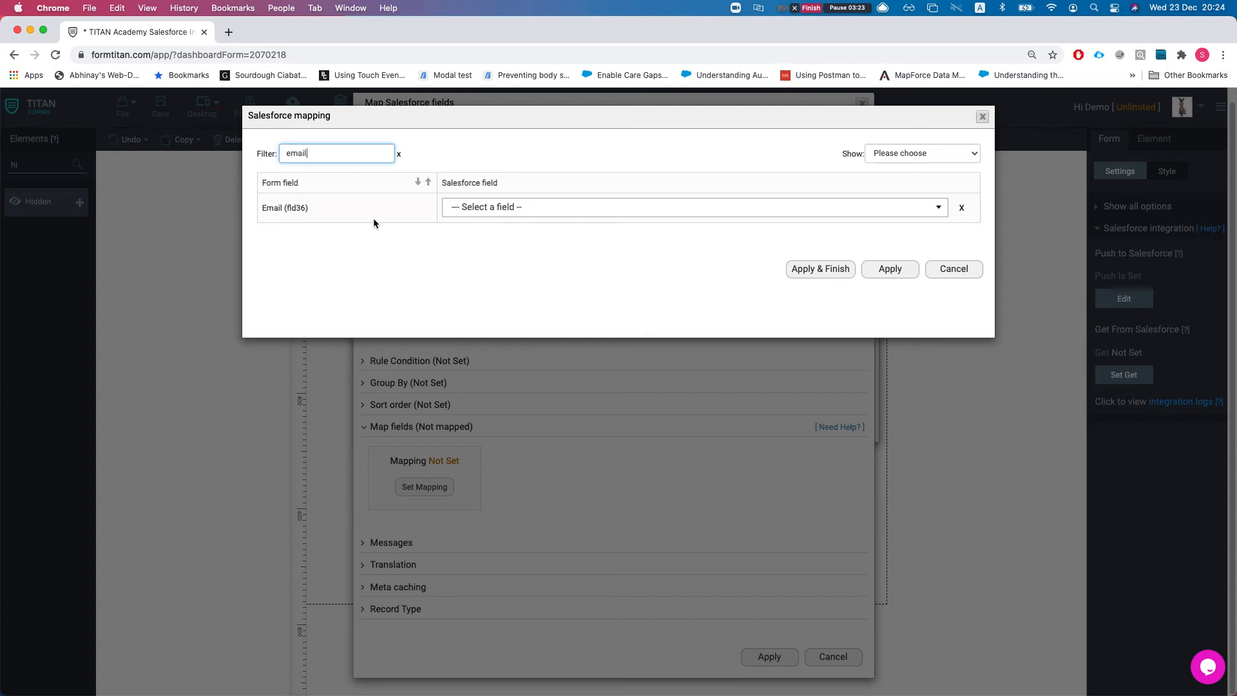
left_click(493, 207)
type("email")
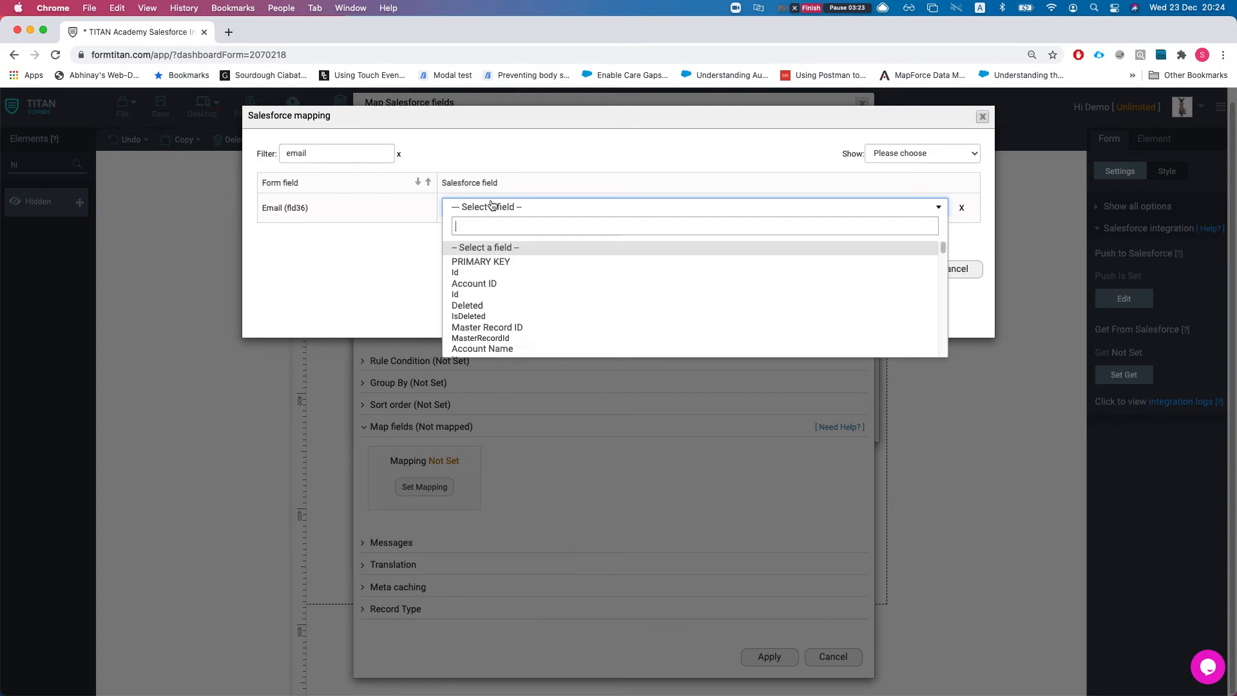
key("Return")
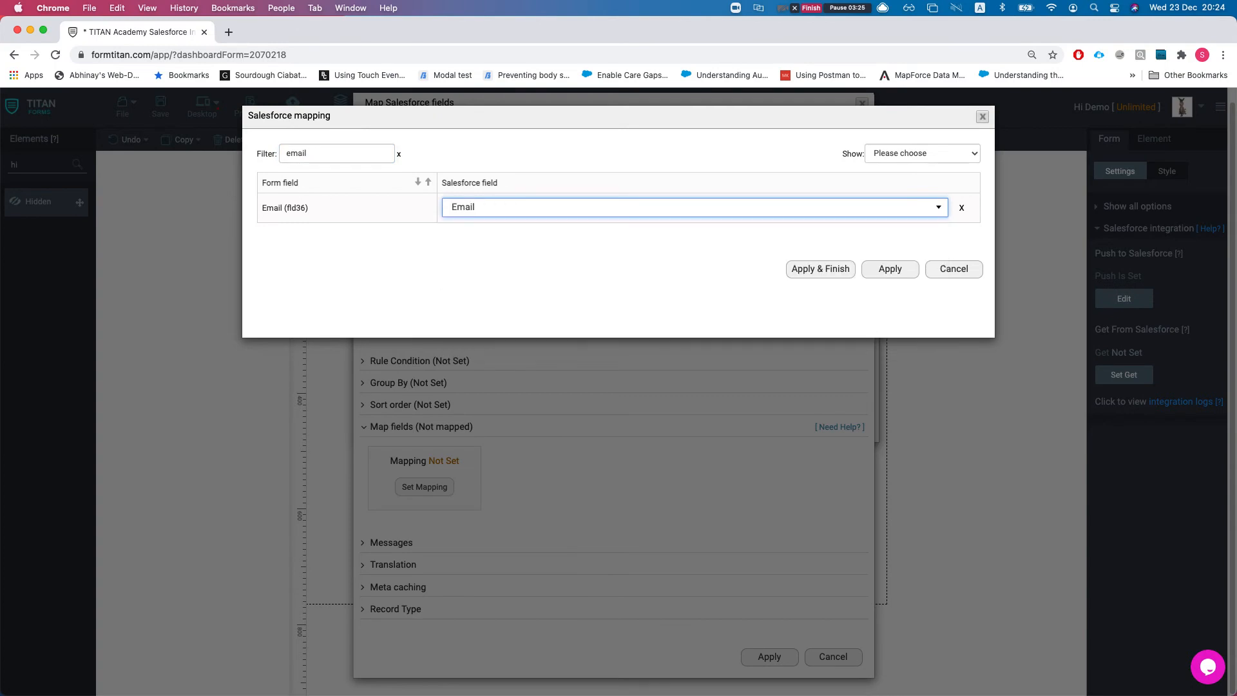
left_click(818, 269)
left_click(160, 107)
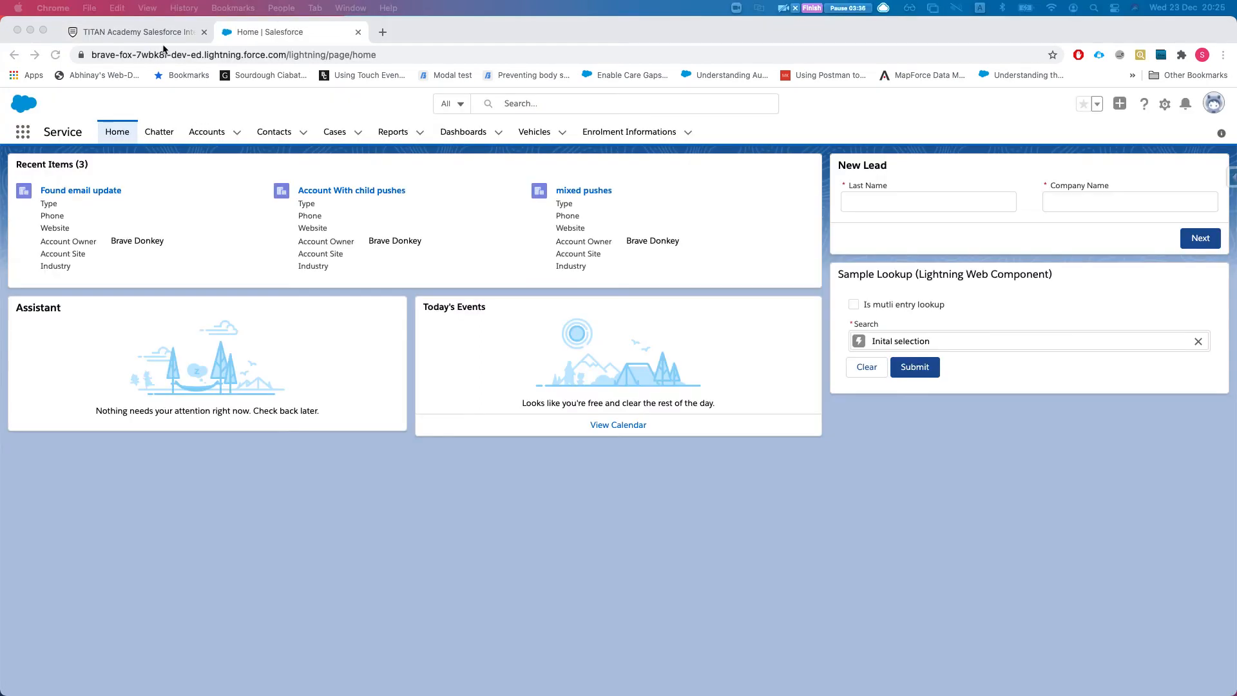
In Salesforce, open the "Account With child pushes" record from the recently viewed accounts.
left_click(213, 137)
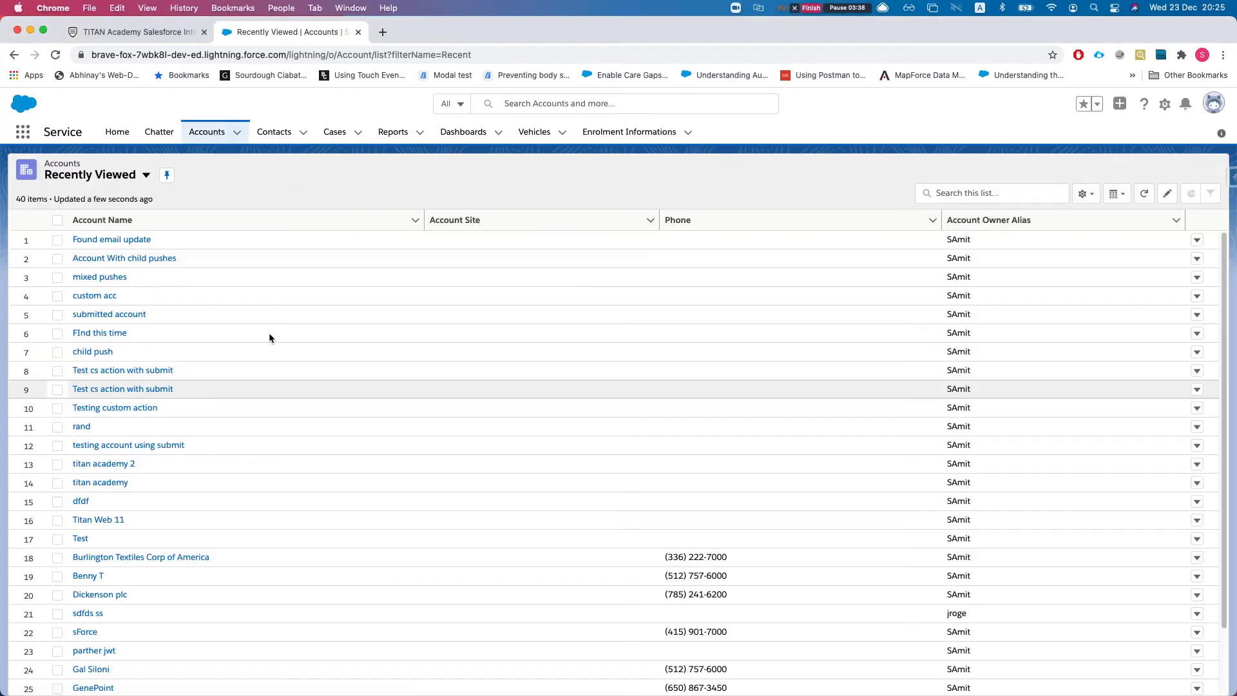
scroll(135, 290, "down", 1)
scroll(129, 262, "up", 1)
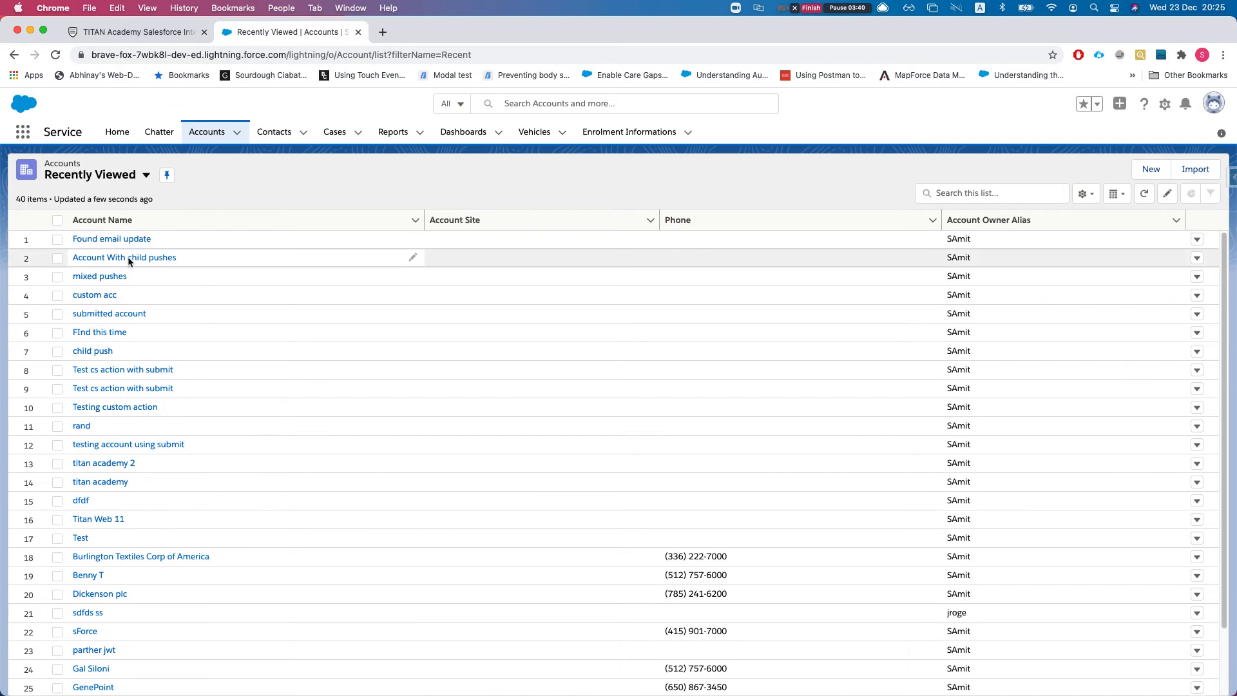
left_click(125, 261)
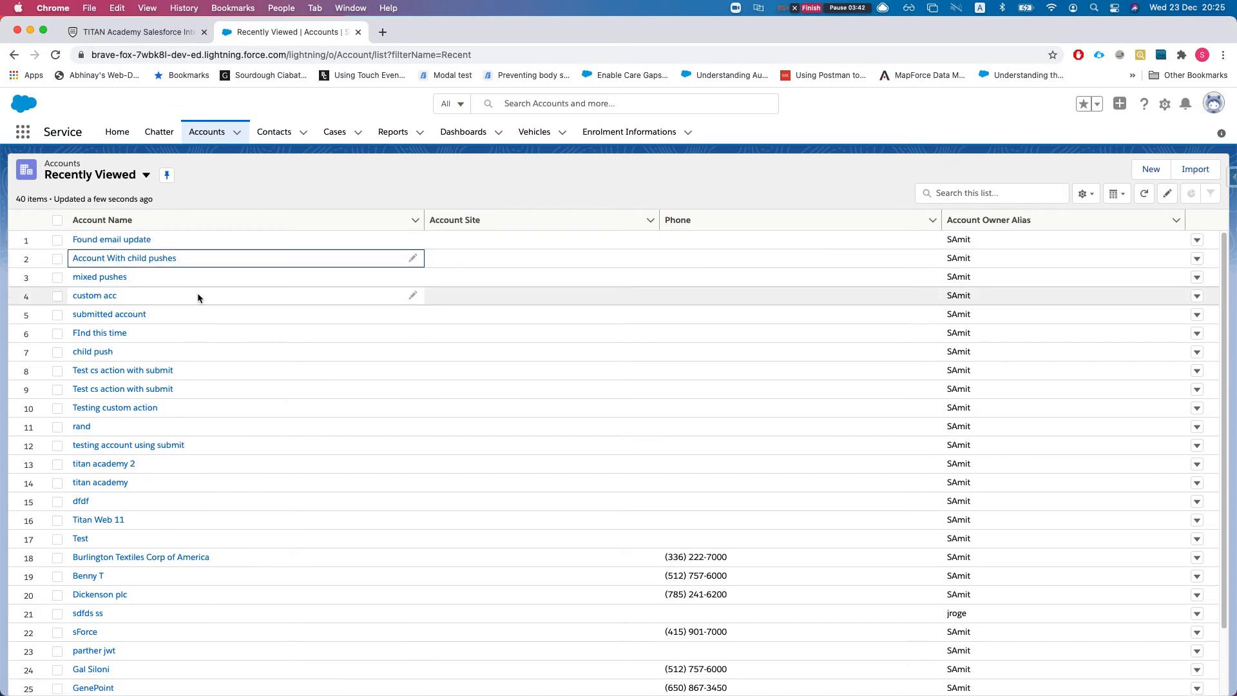
left_click(163, 260)
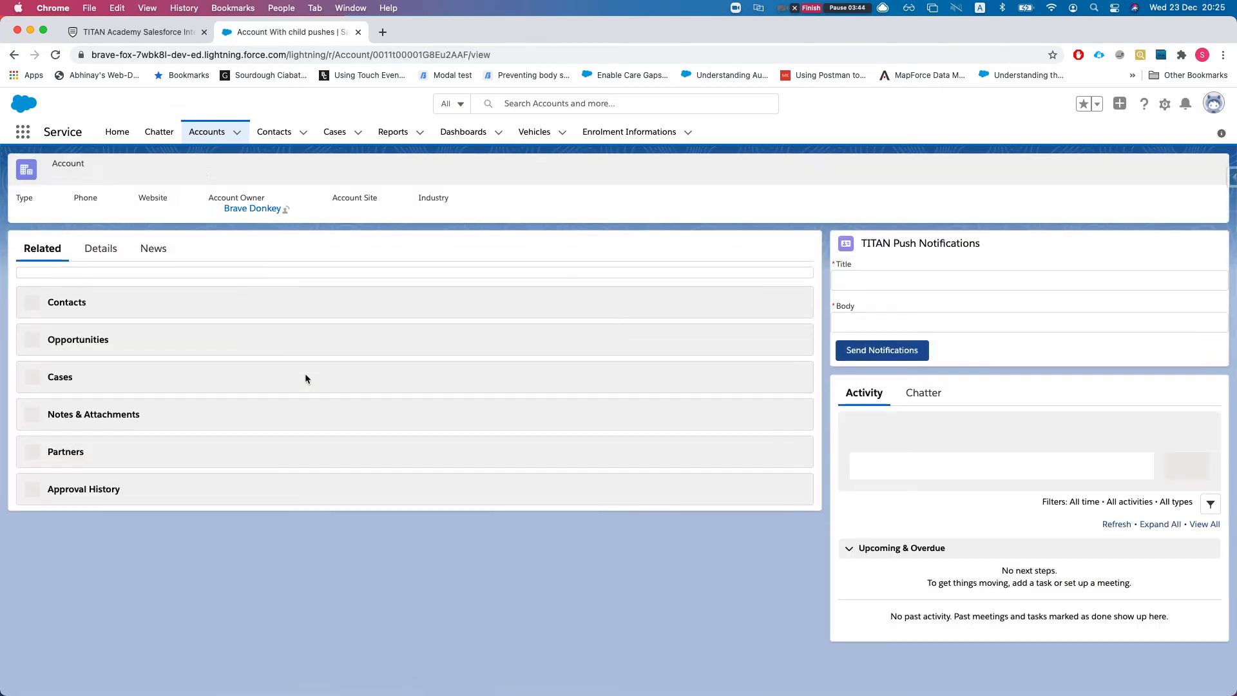
Find the account's Email field, fill in the account's email address, and save the record.
key("super+f")
type("email")
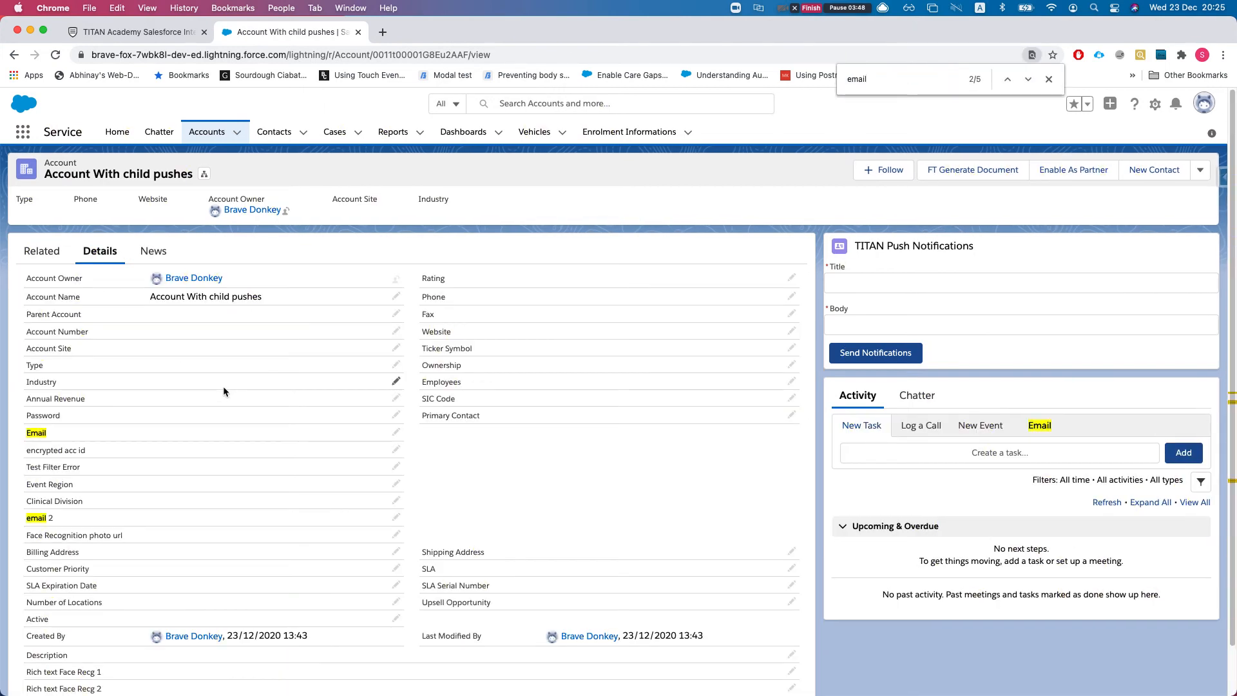
double_click(150, 431)
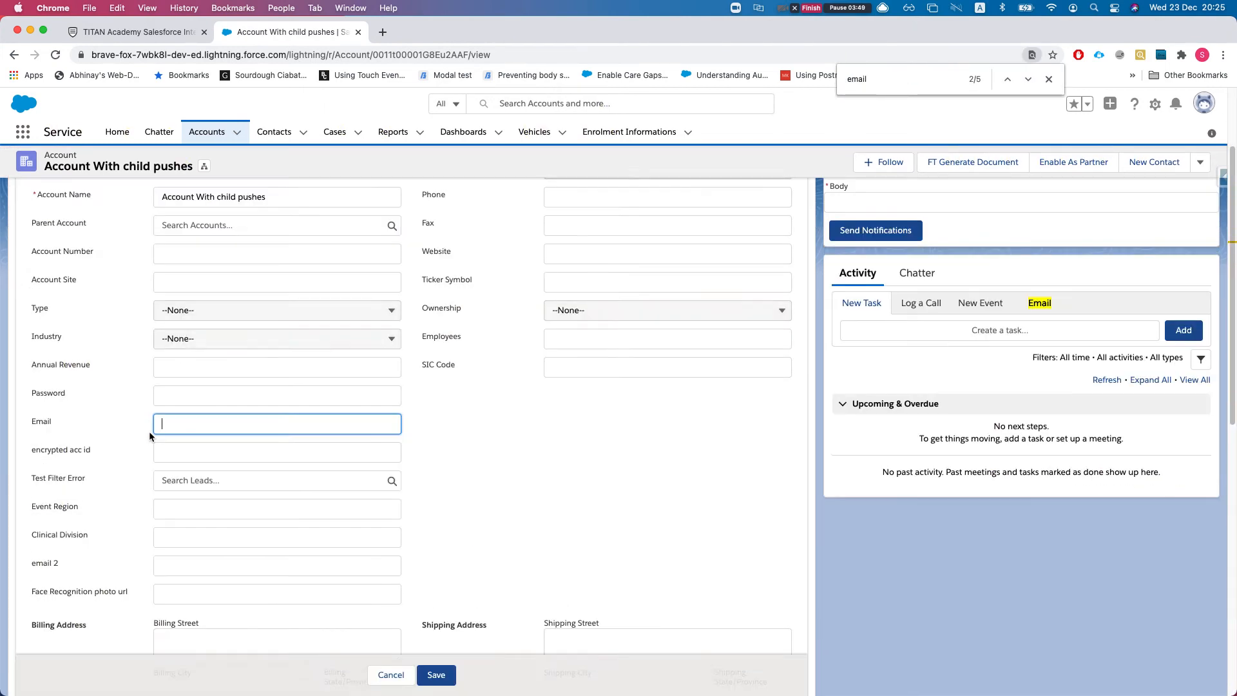
left_click(186, 422)
type("cdeo")
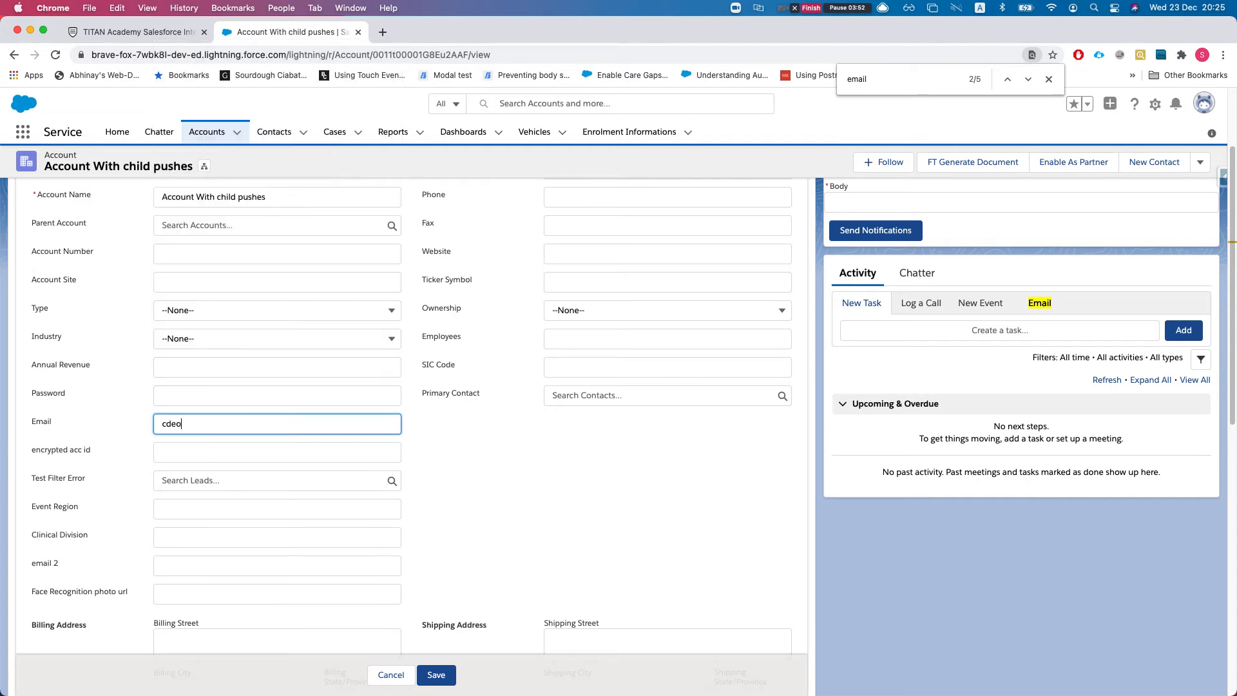
type("e@")
key("BackSpace")
key("BackSpace")
type("o+")
left_click(436, 675)
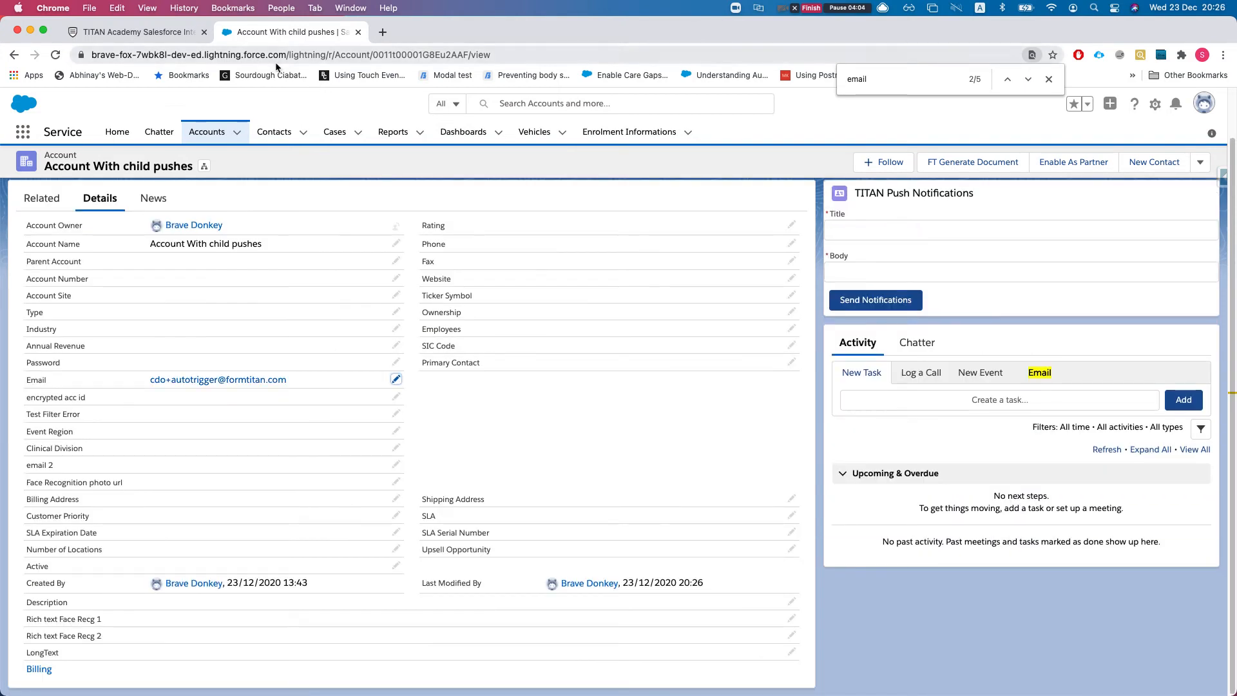
Copy the account ID from the record's URL, then view the published Titan form and end its address with "?".
double_click(451, 55)
key("super+c")
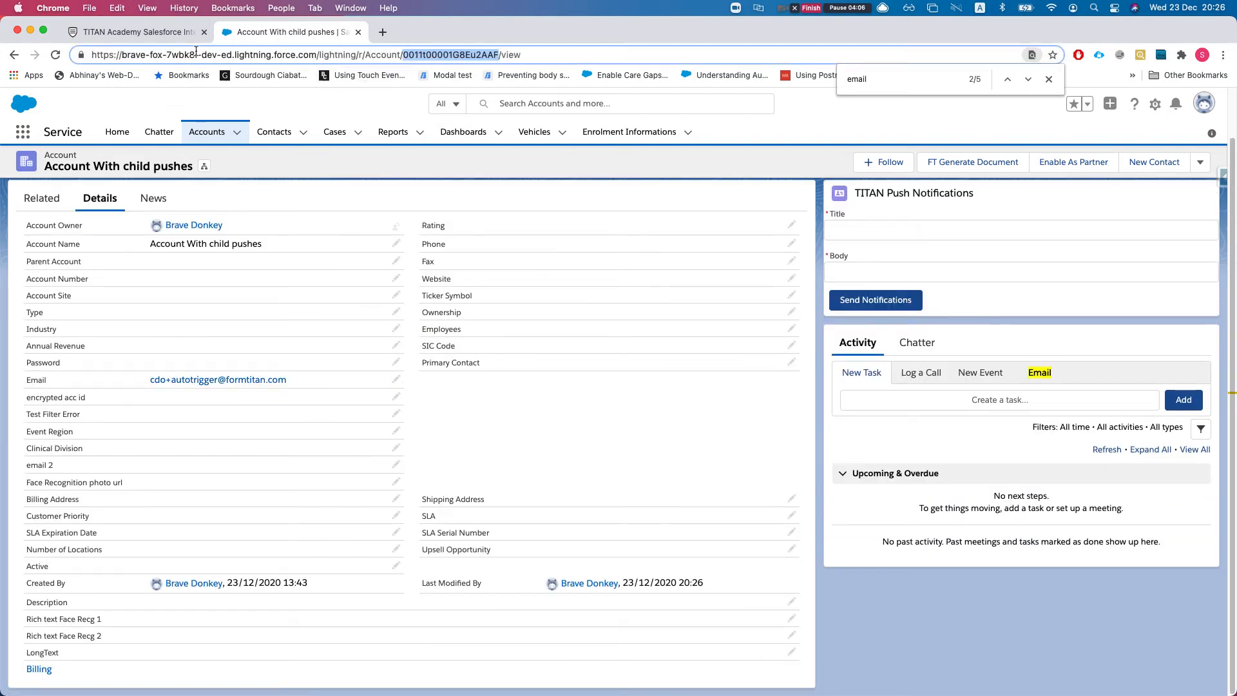
left_click(155, 32)
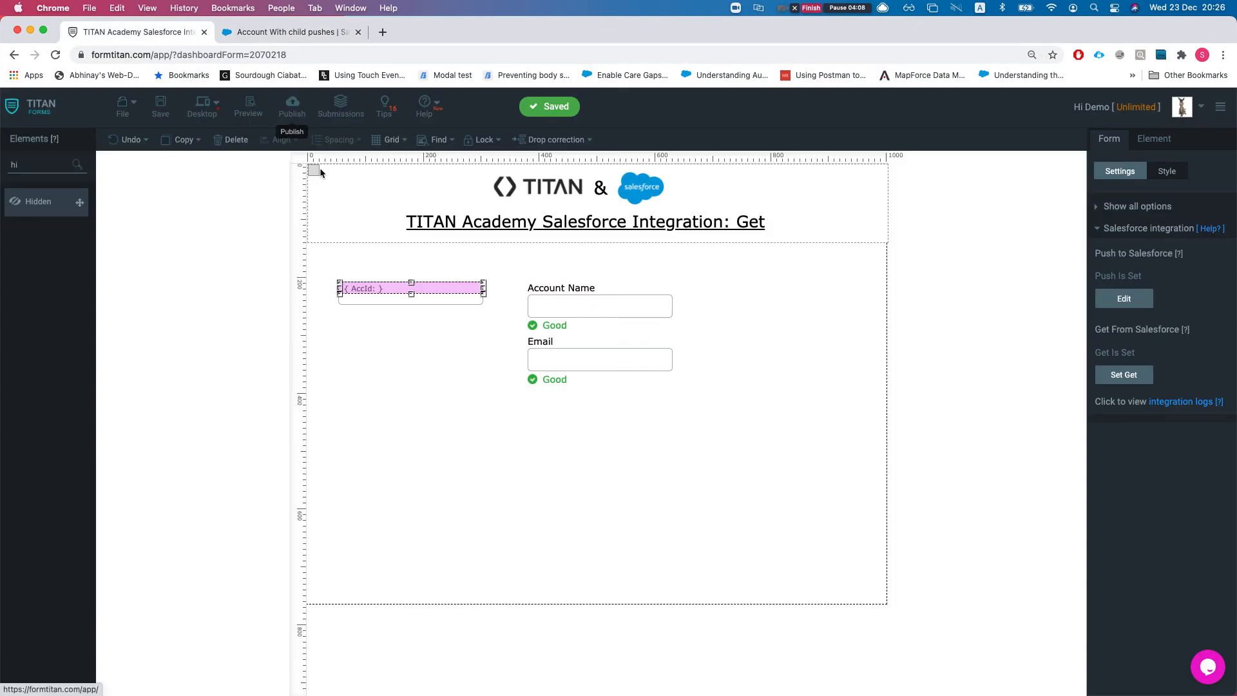
left_click(295, 106)
left_click(773, 162)
left_click(415, 55)
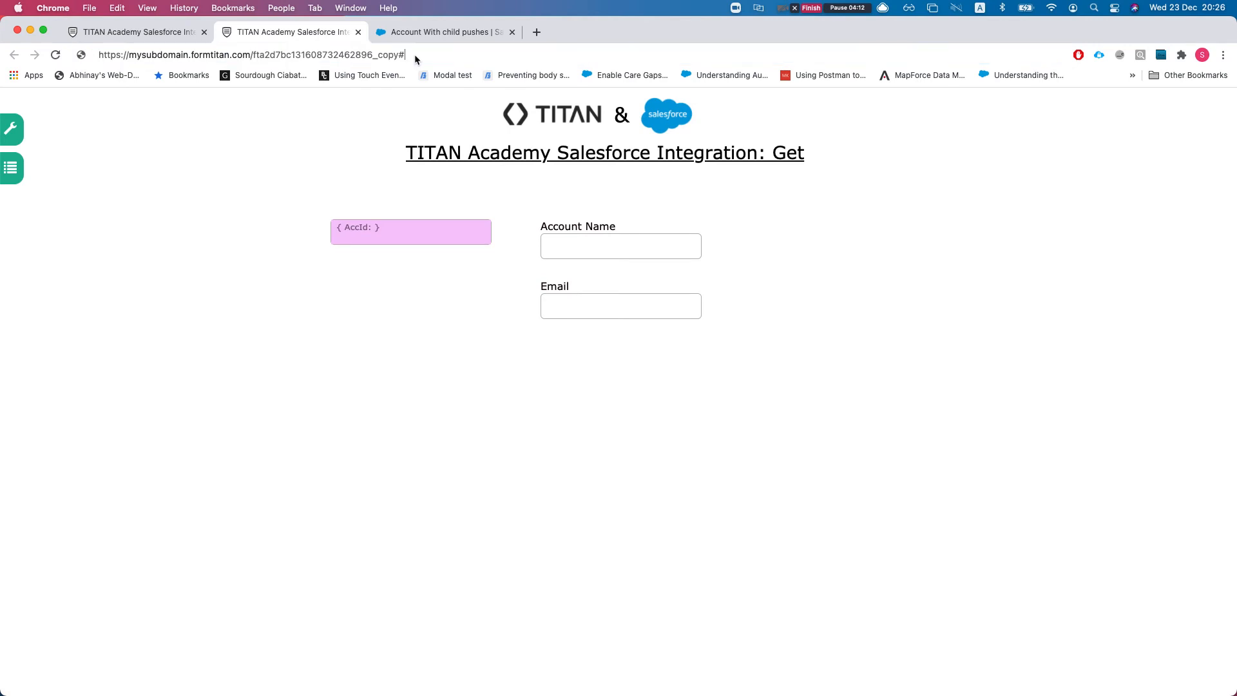
key("BackSpace")
key("BackSpace")
type("?")
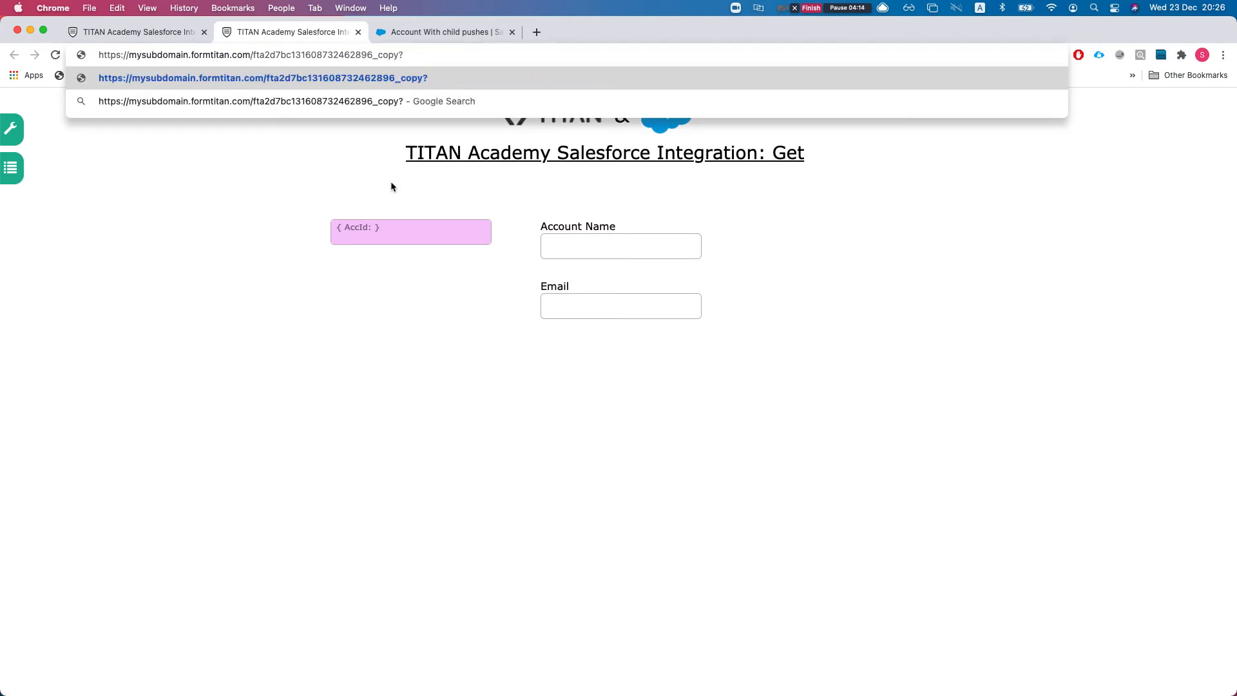
Review the Show Hidden Fields option in the form's Debug Mode settings and return to the published form.
left_click(159, 33)
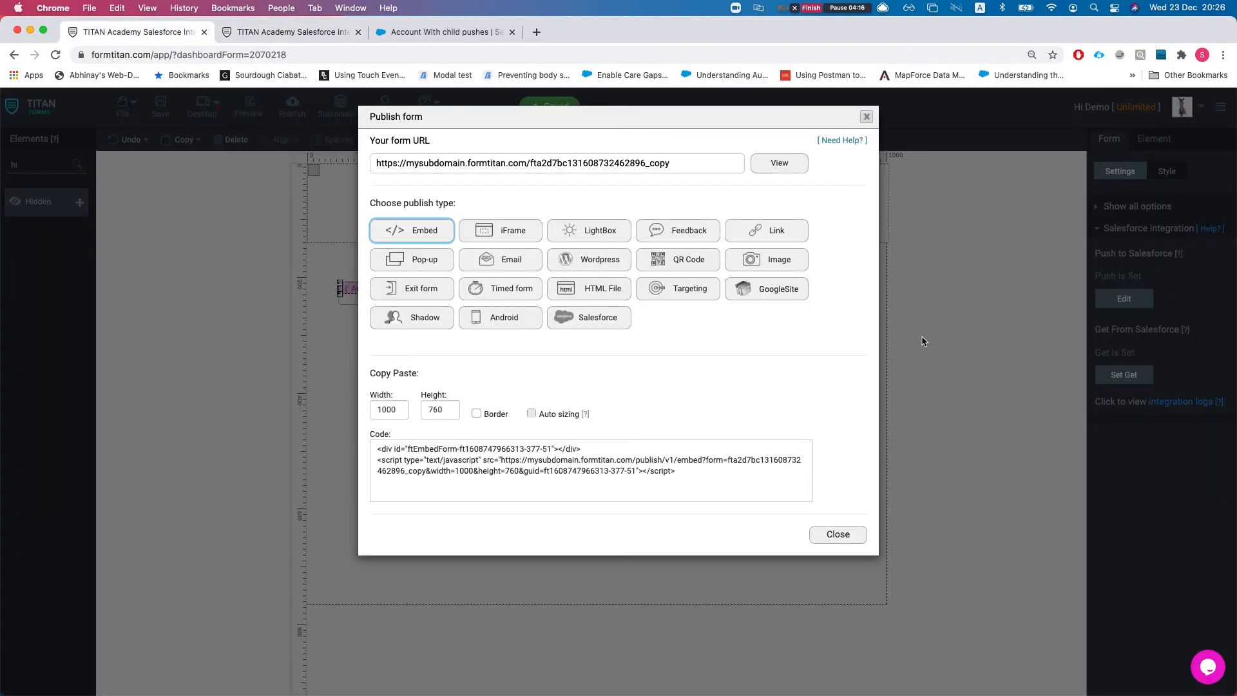
left_click(867, 117)
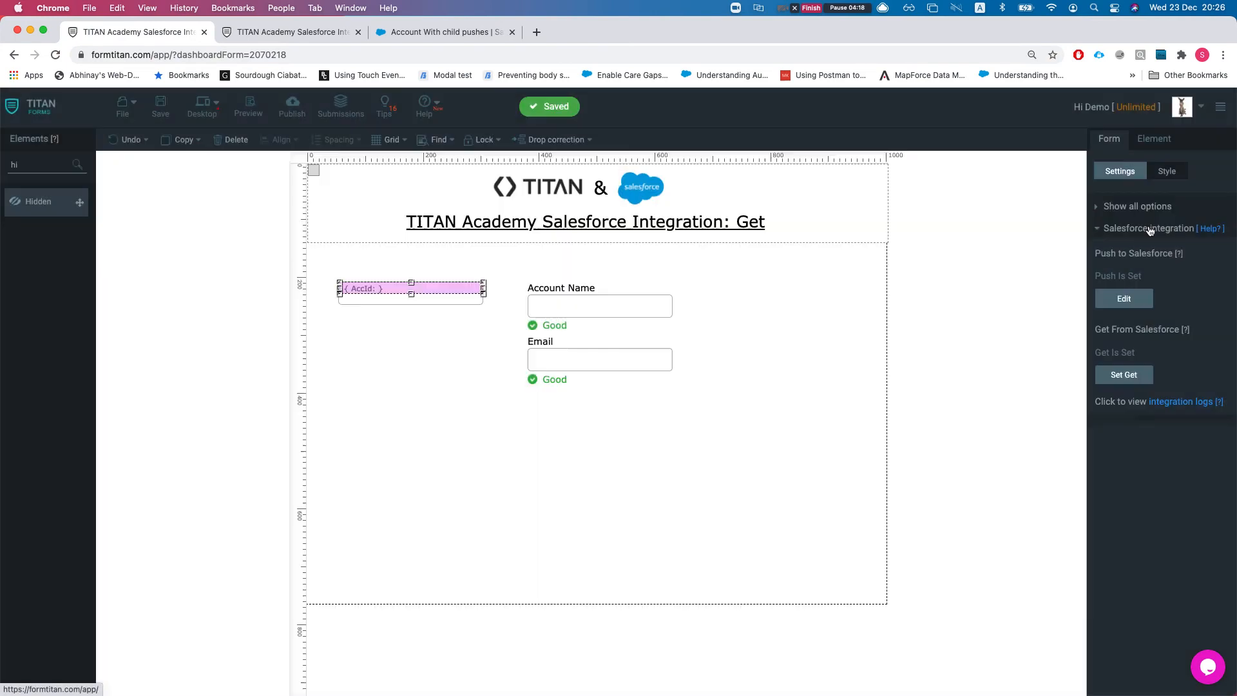
left_click(1116, 398)
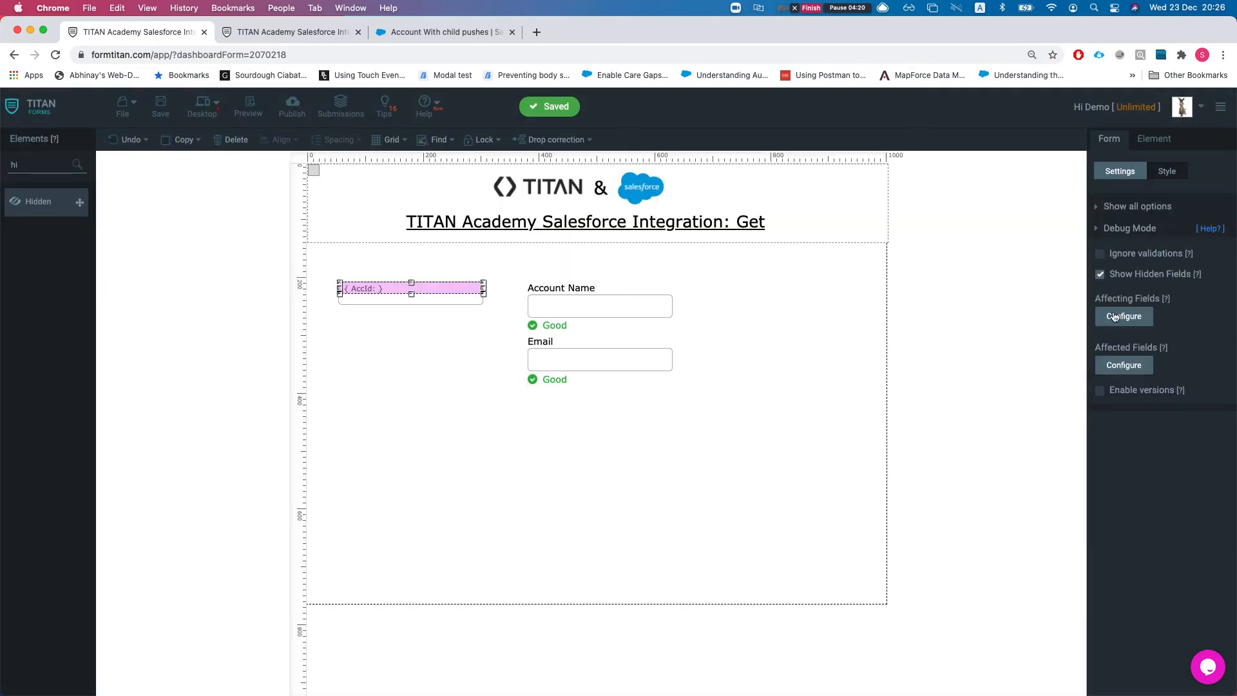
left_click_drag(1112, 271, 1180, 277)
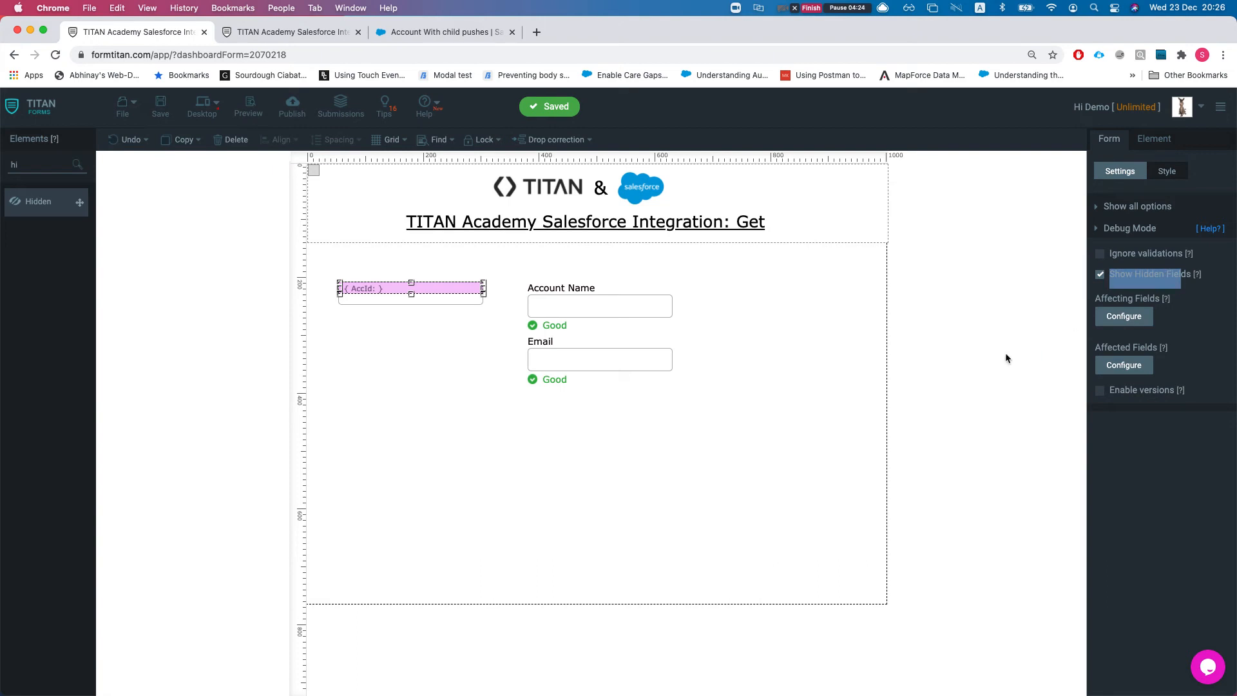
left_click(297, 33)
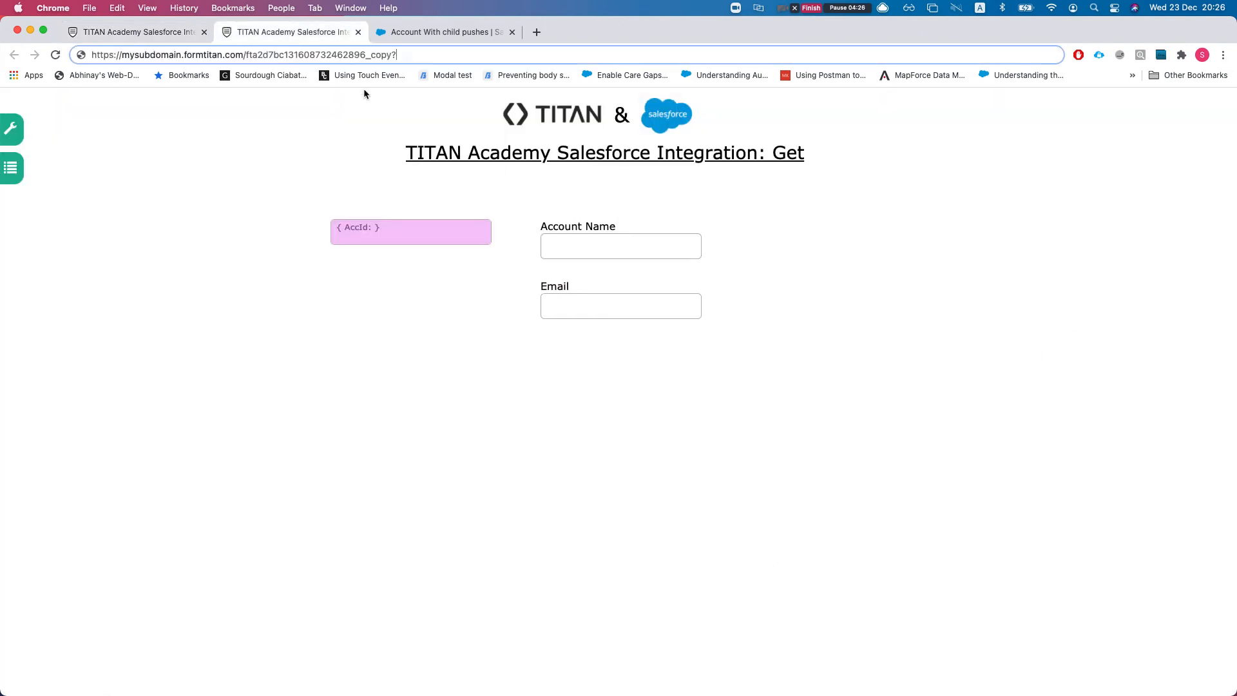
Load the published form with the URL parameter fld37 set to the copied account ID.
left_click(419, 59)
type("fld")
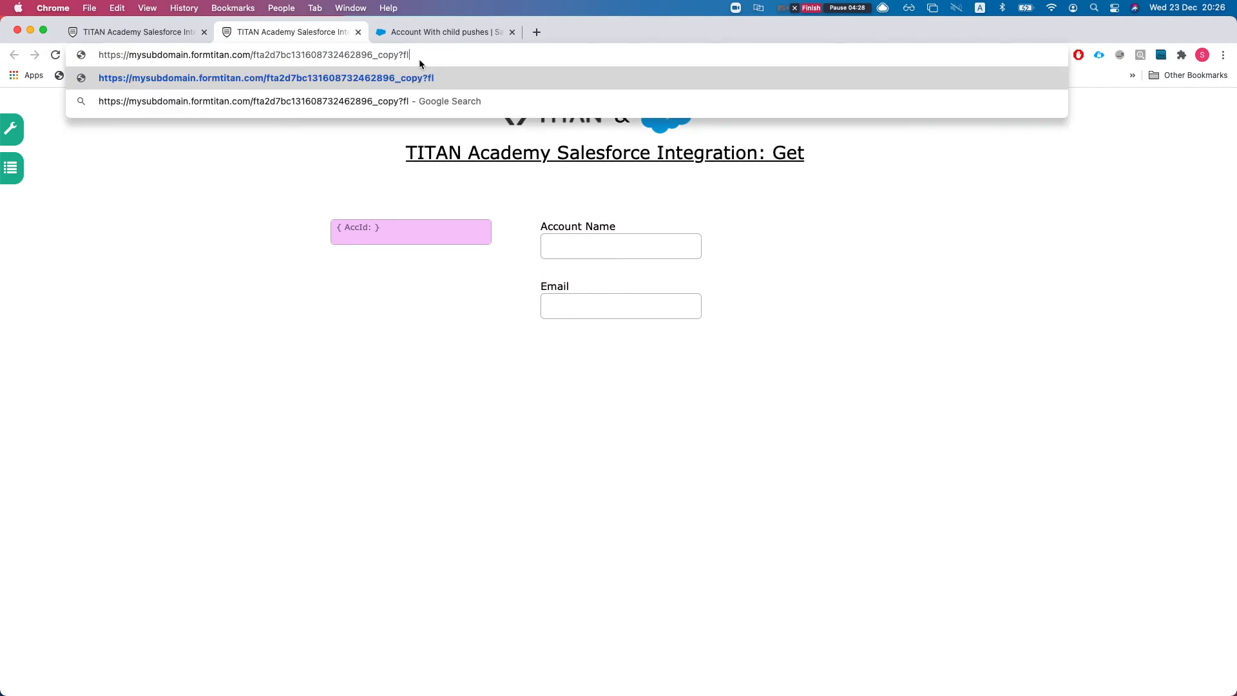
type("37=")
key("super+v")
key("Return")
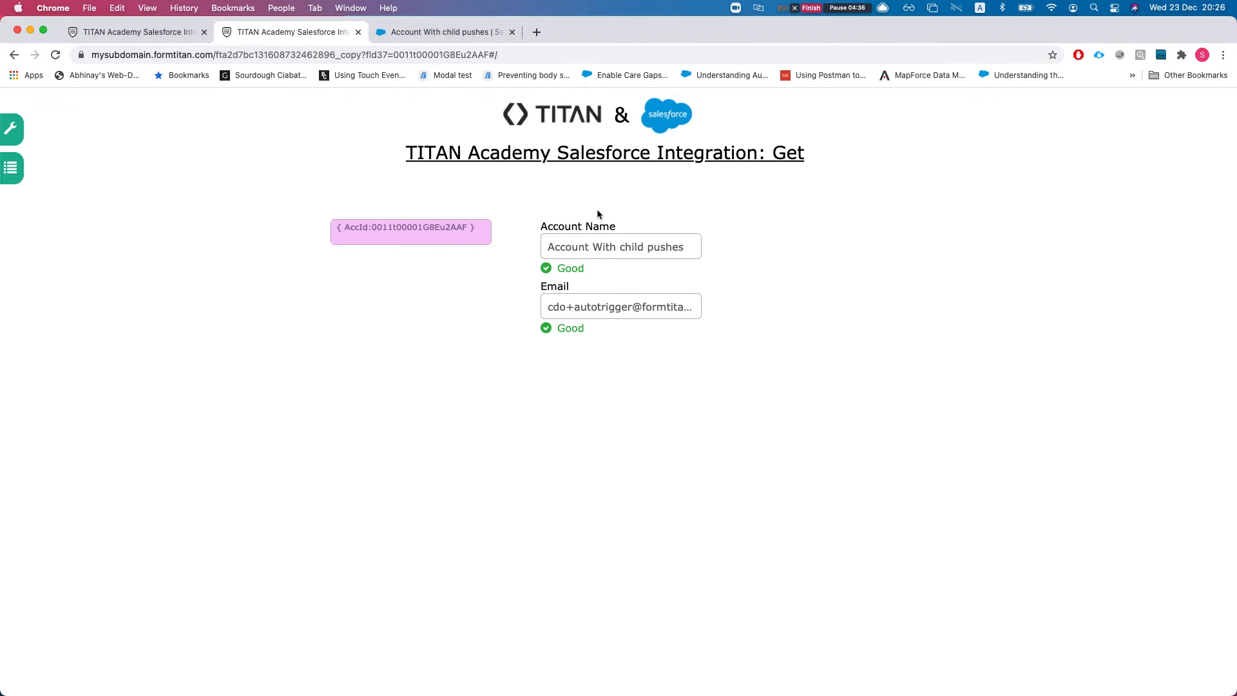
Check the Account Name, Email and hidden AccId fields on the published form.
left_click_drag(597, 239, 680, 252)
left_click(654, 252)
left_click_drag(572, 309, 685, 313)
left_click(636, 307)
left_click(442, 255)
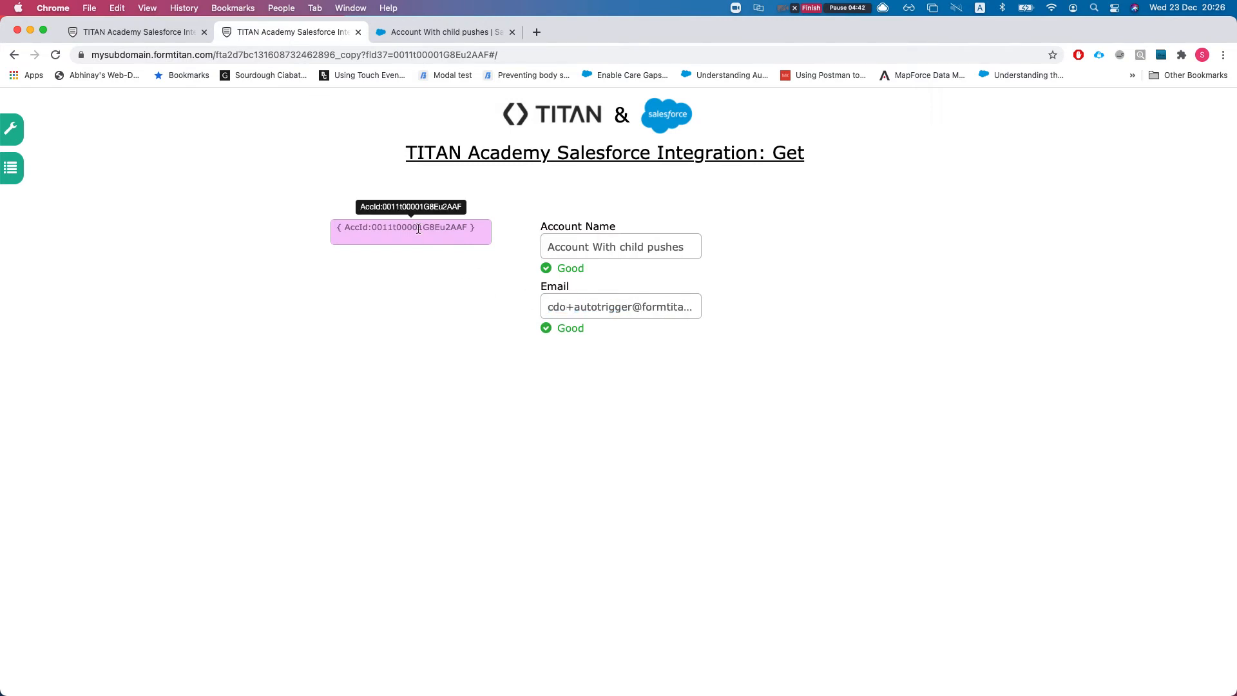
Enable "Use in custom button / action" for the Account mapping in Get From Salesforce and apply the change.
left_click(148, 33)
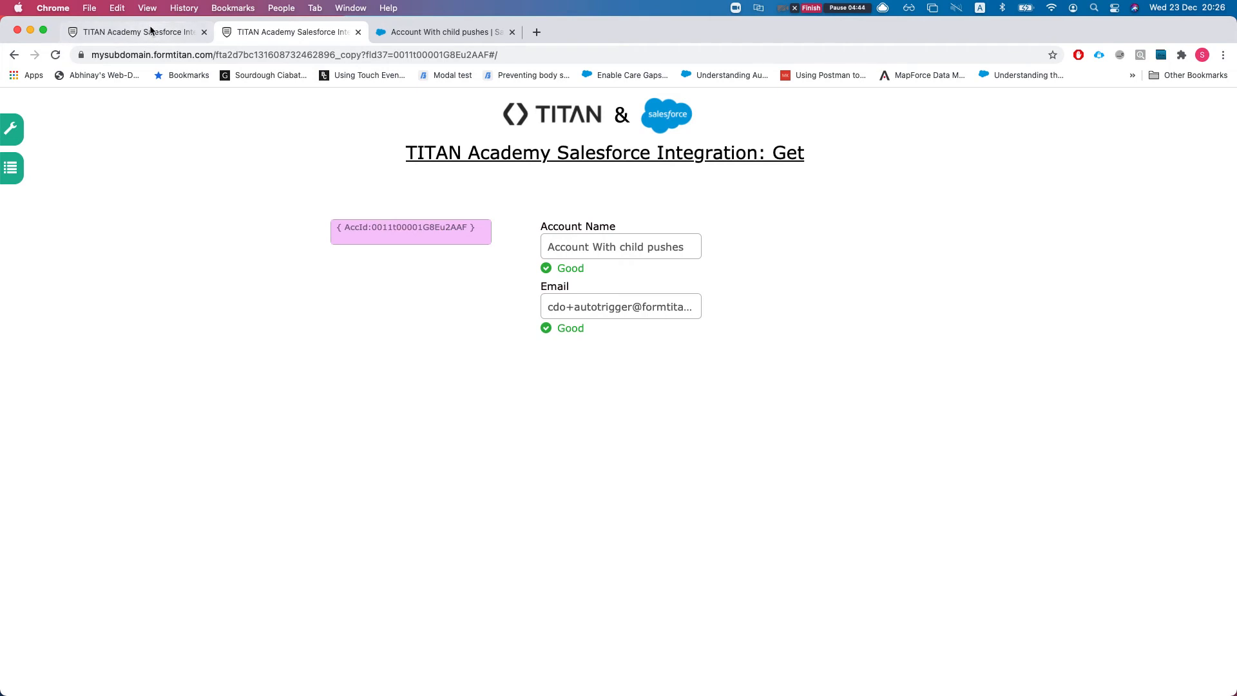
left_click(1119, 206)
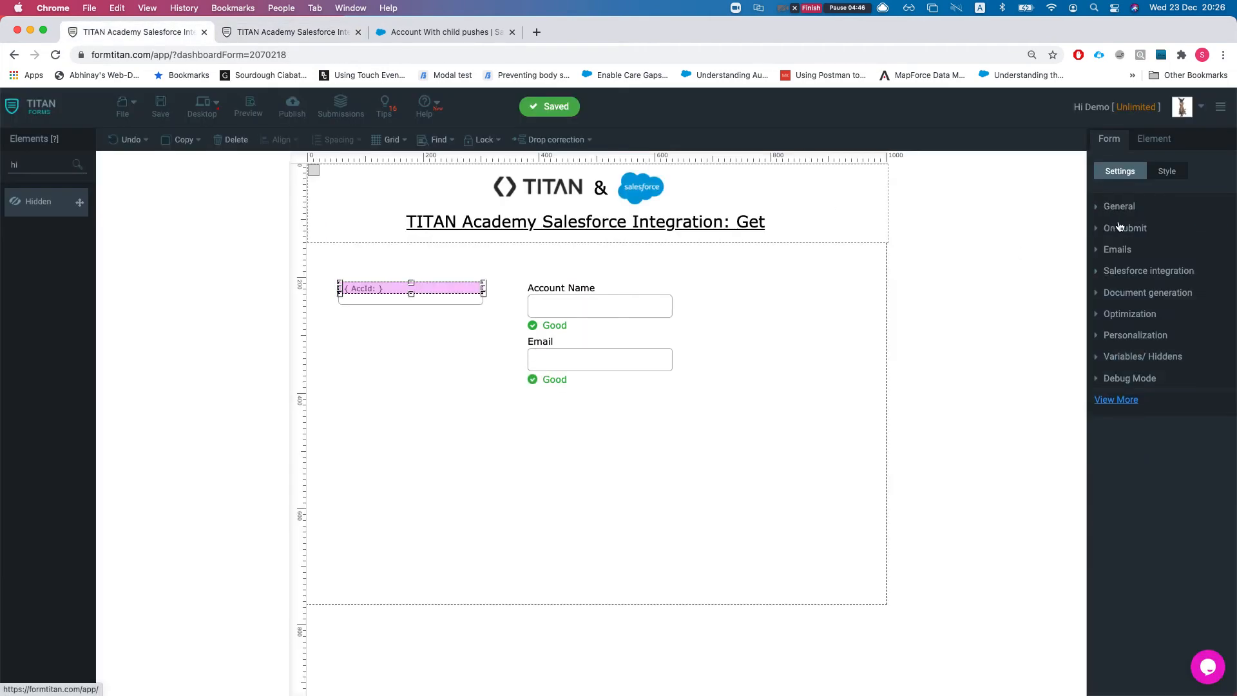
left_click(1124, 270)
left_click(1124, 374)
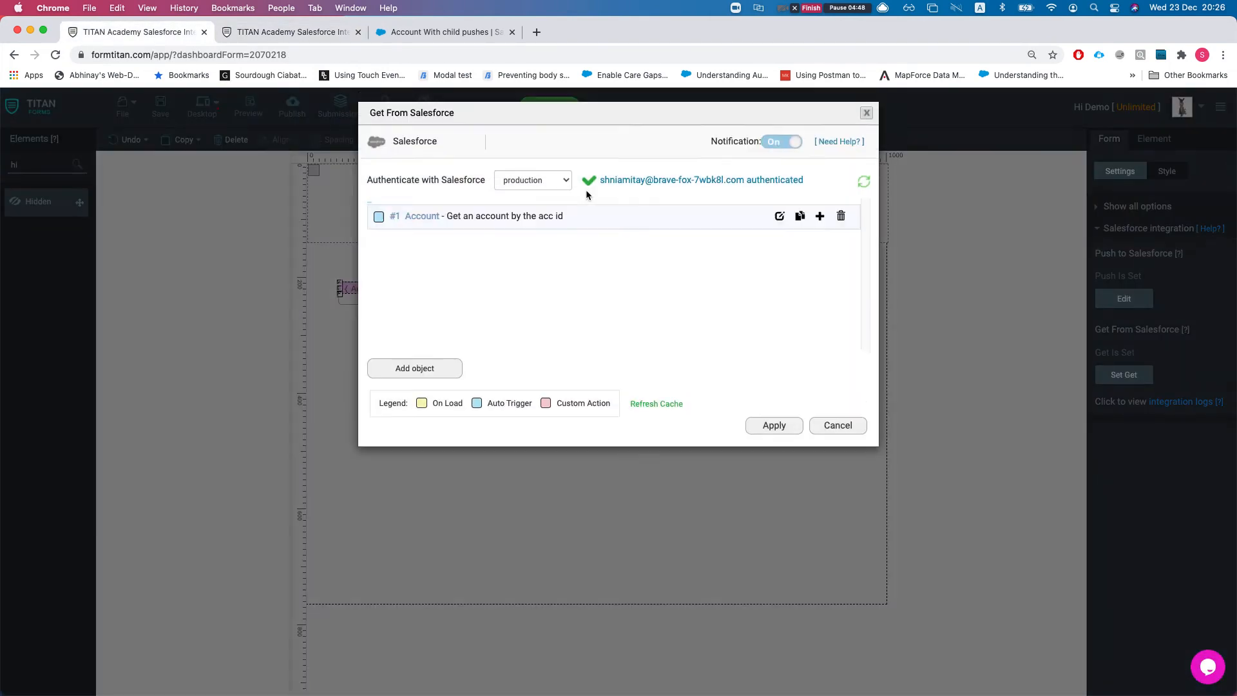
left_click(780, 220)
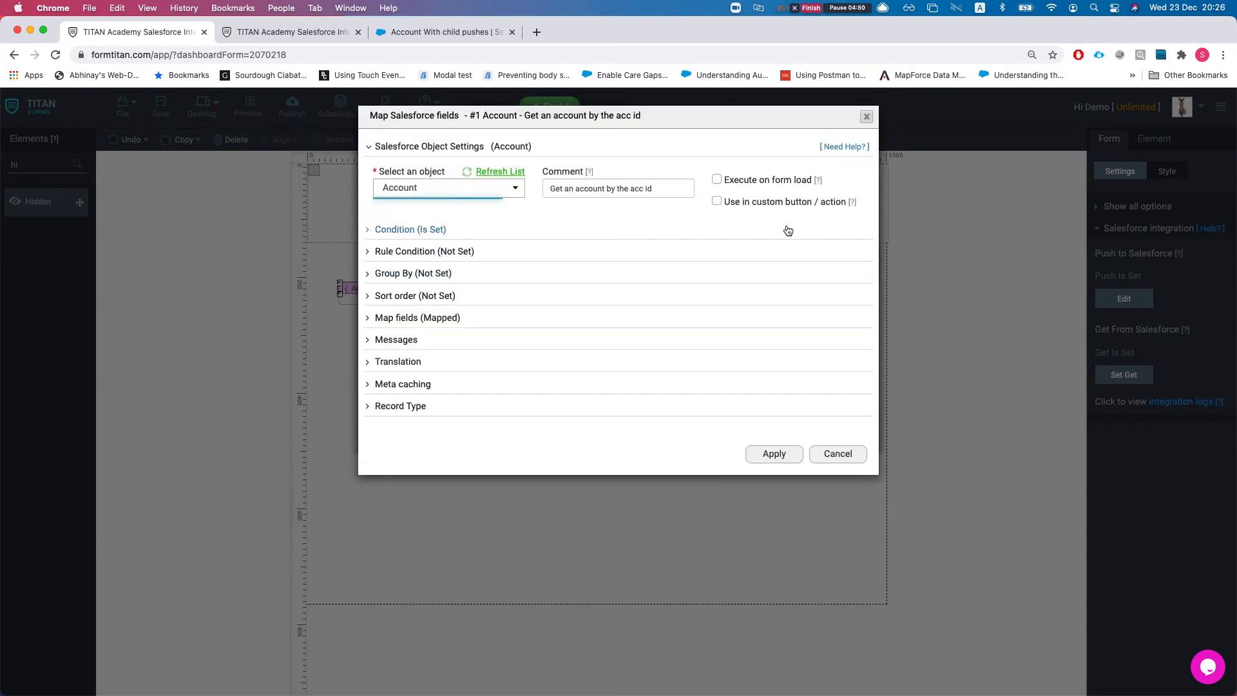
left_click(717, 201)
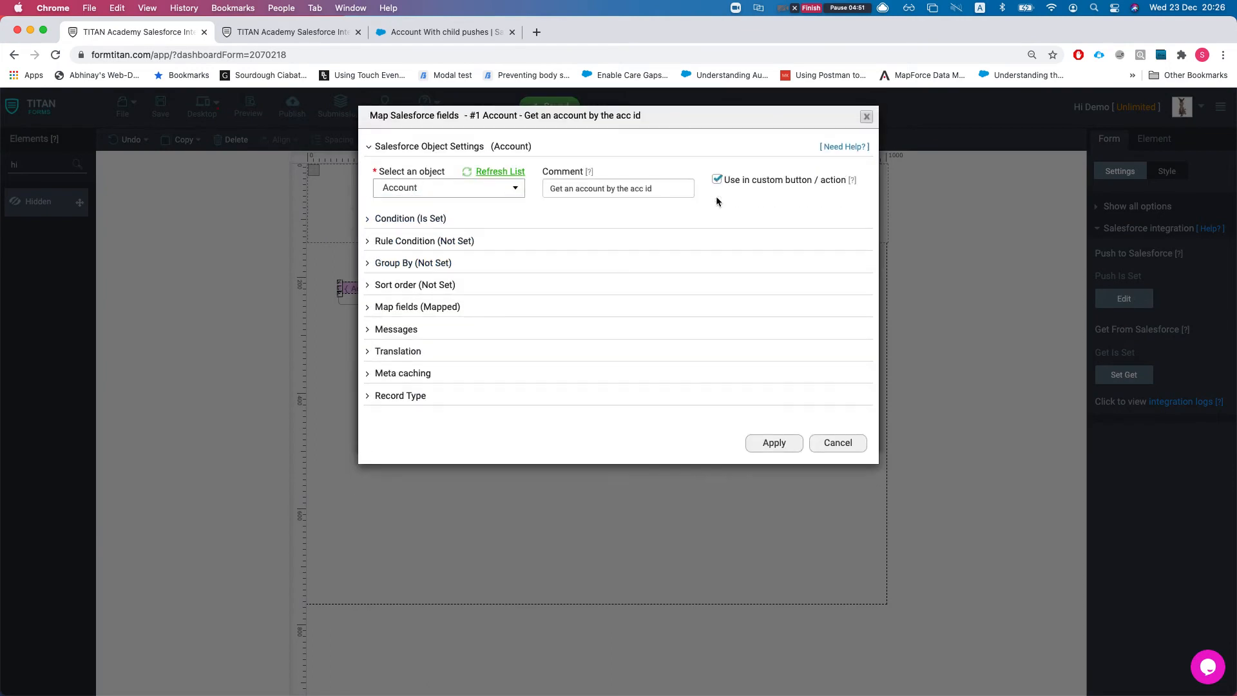
left_click(774, 437)
left_click(772, 436)
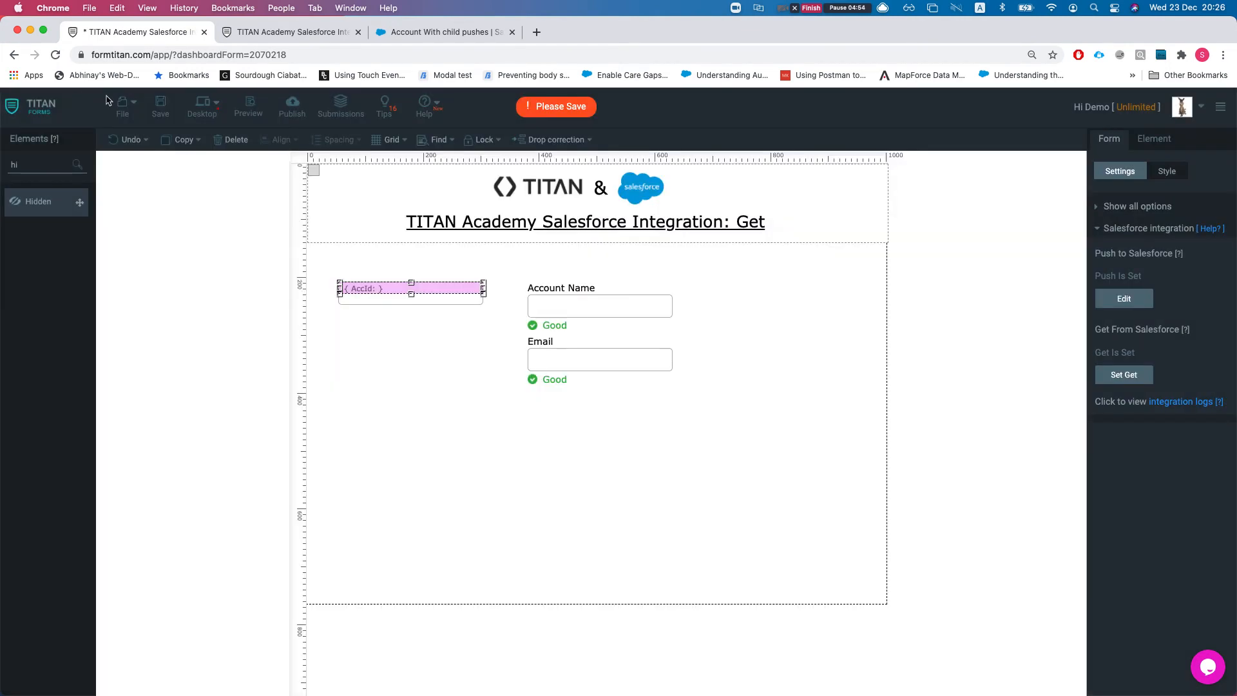
Save the form and reload its published page to test the custom action setting.
left_click(161, 107)
left_click(258, 35)
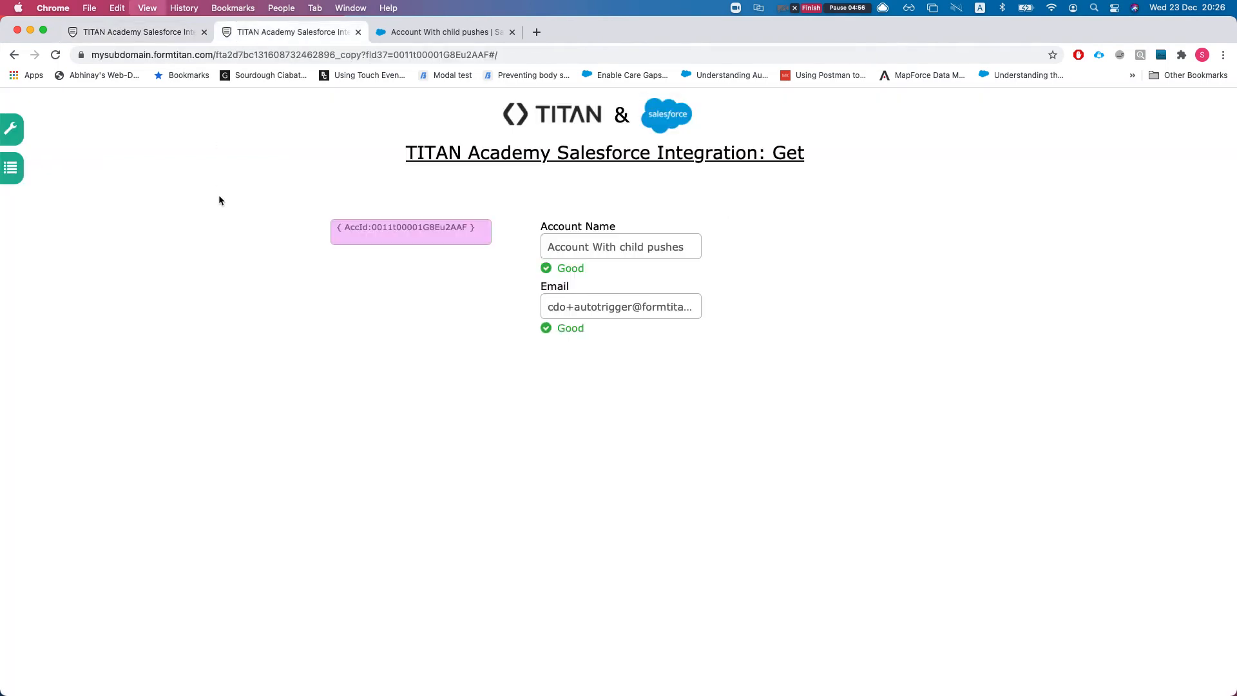
key("super+r")
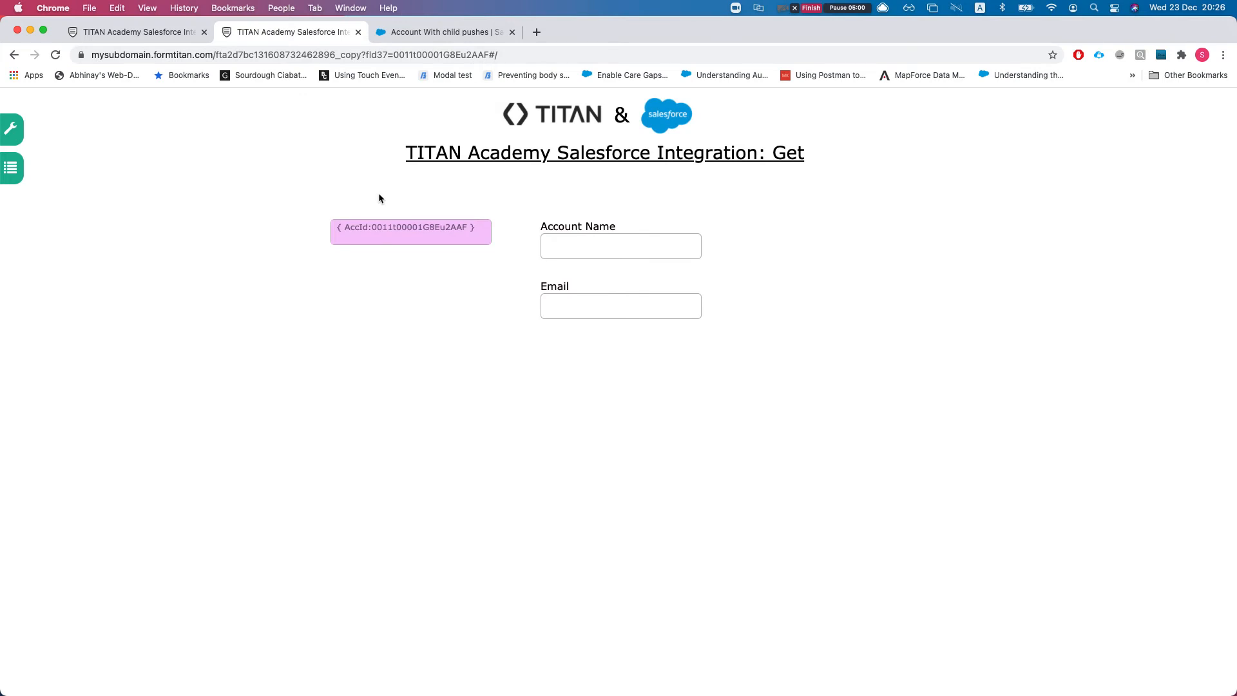
Return to the form editor and turn off "Use in custom button / action" for the Account mapping in Get From Salesforce.
left_click(140, 33)
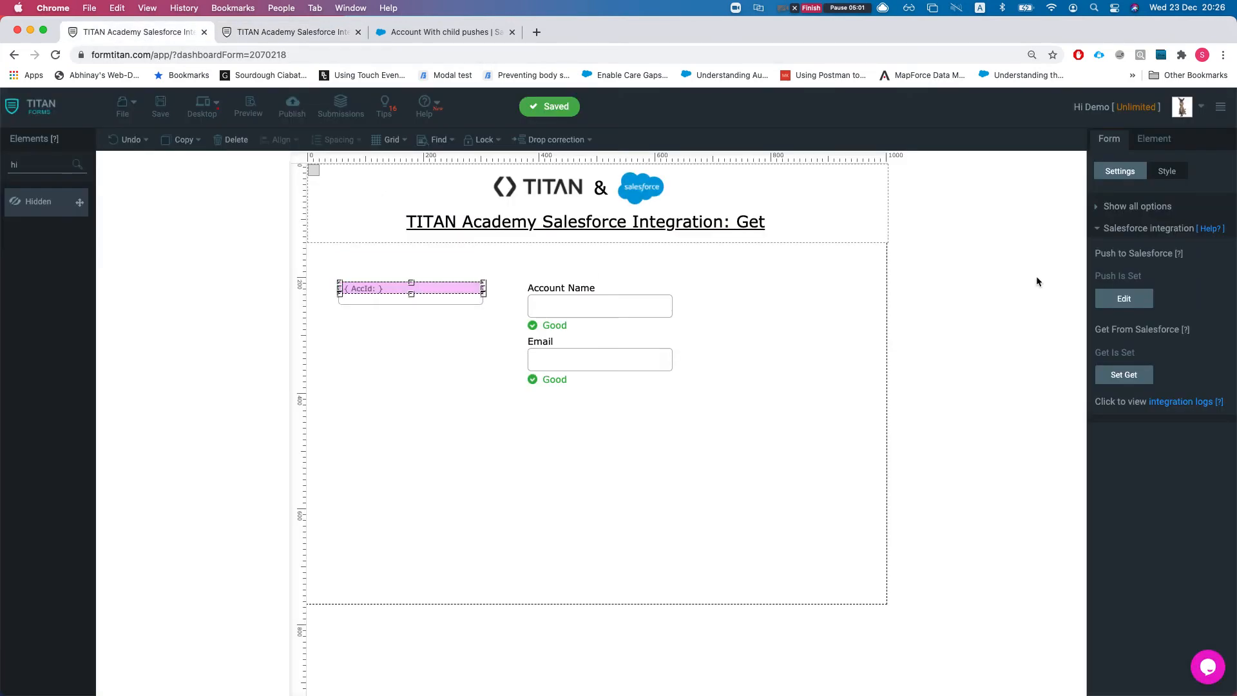
left_click(1123, 374)
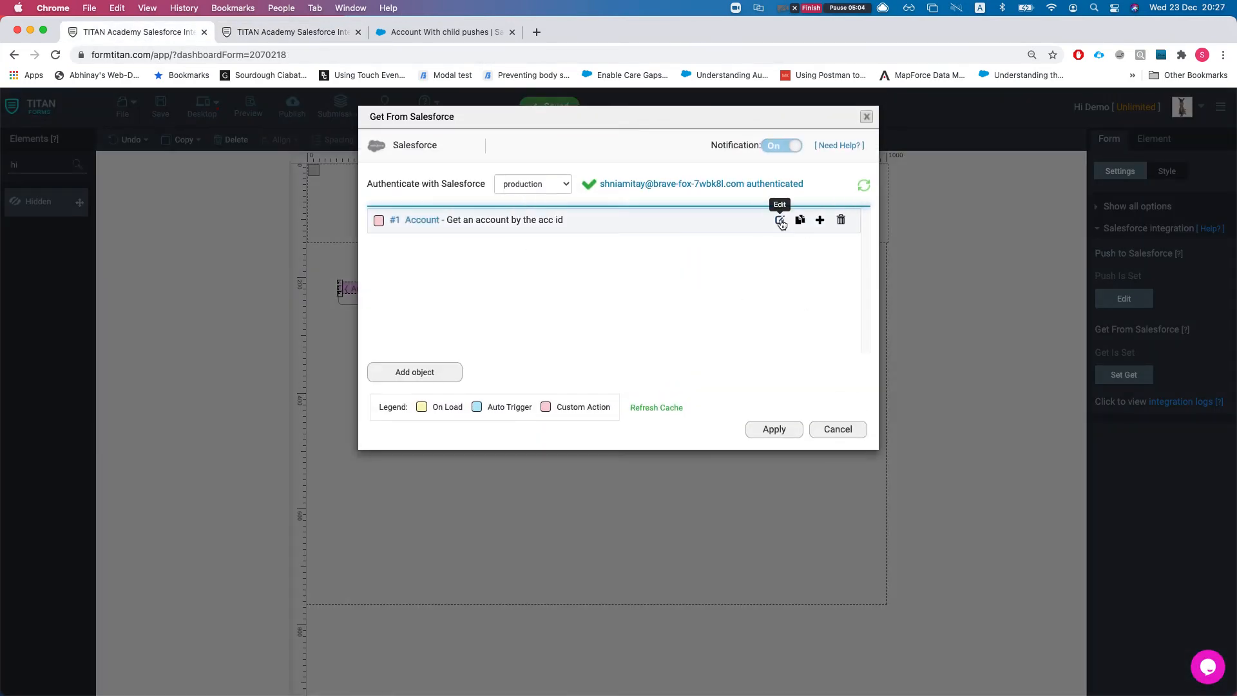
left_click(780, 222)
left_click(721, 182)
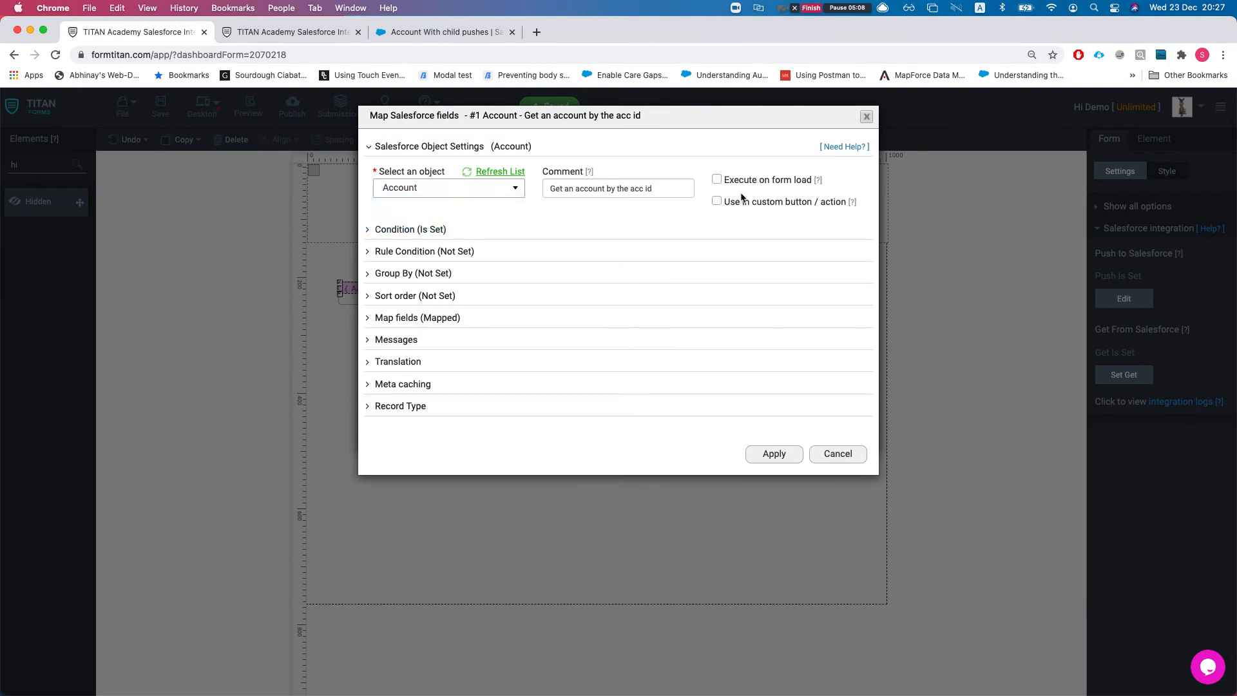
left_click(776, 458)
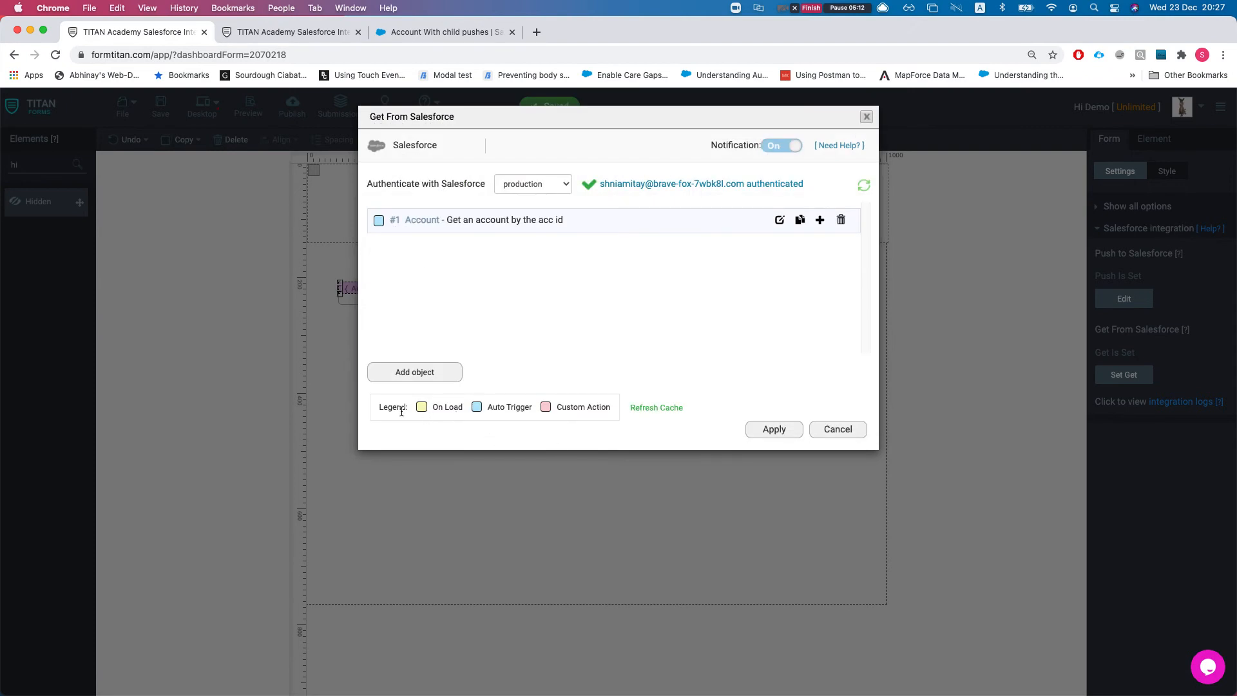
Examine the On Load, Auto Trigger and Custom Action colours in the Get From Salesforce legend.
left_click(490, 409)
left_click_drag(481, 406, 507, 407)
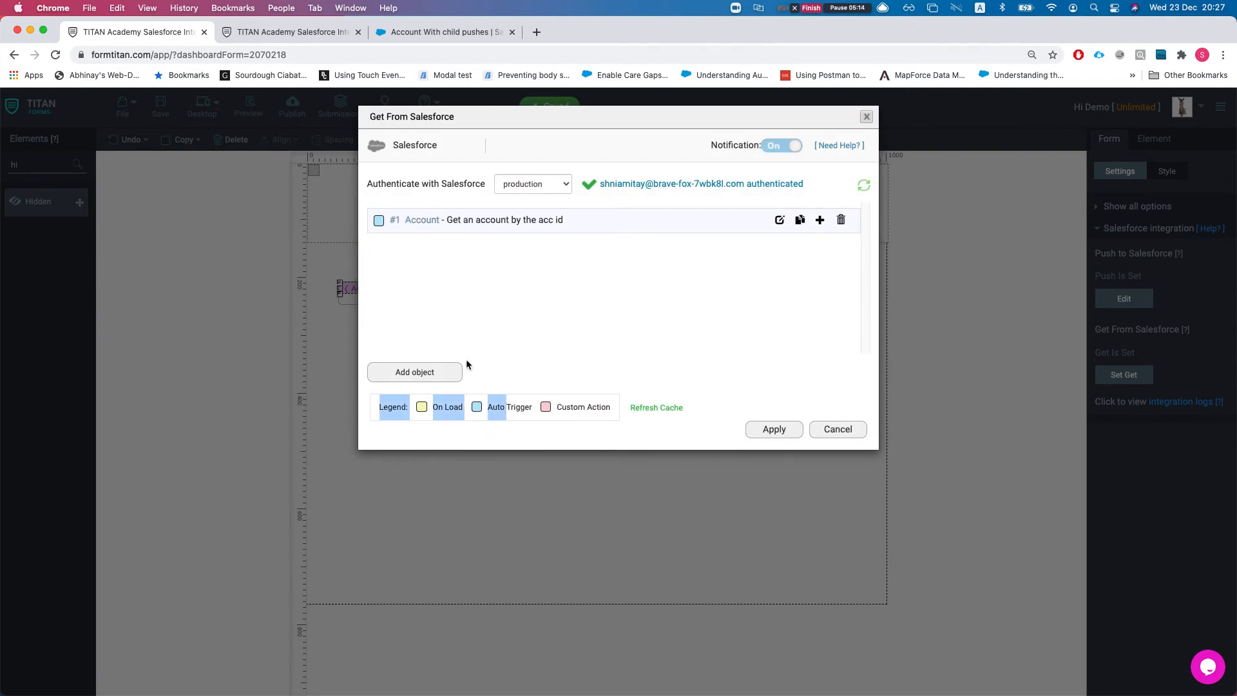
left_click(456, 325)
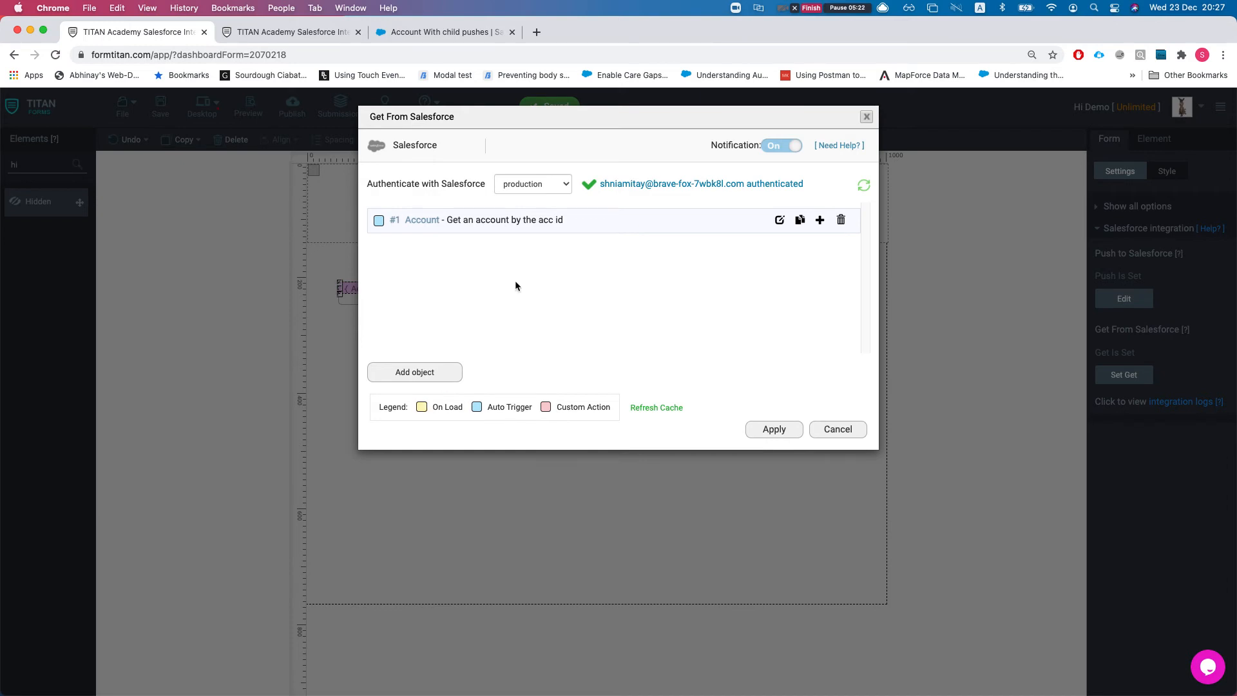
left_click(830, 7)
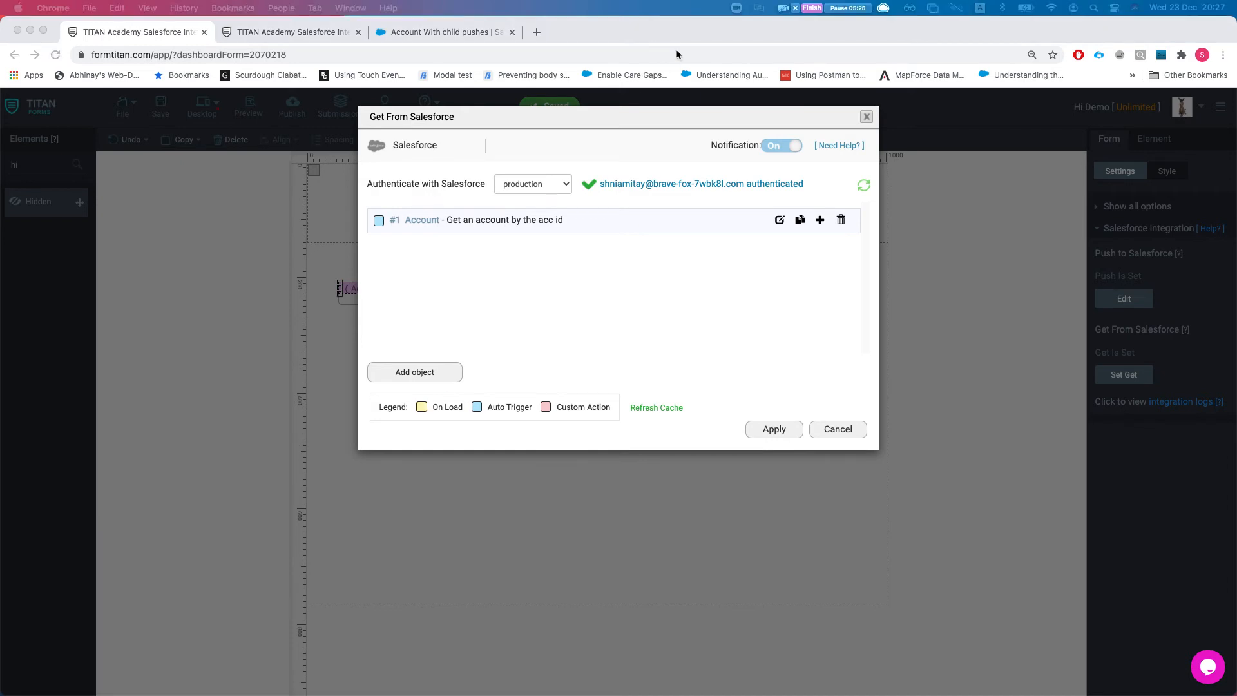
Check which form field the Account mapping's Account ID condition uses, and close all the dialogs without applying.
left_click(780, 222)
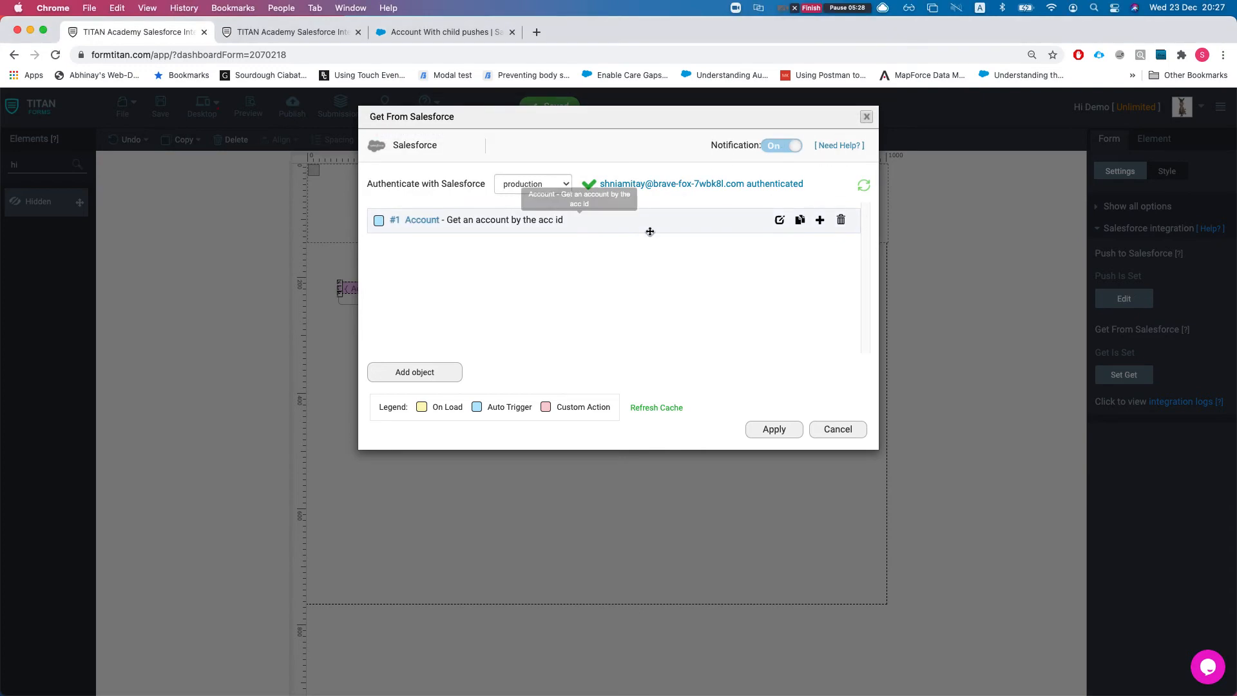
left_click(781, 220)
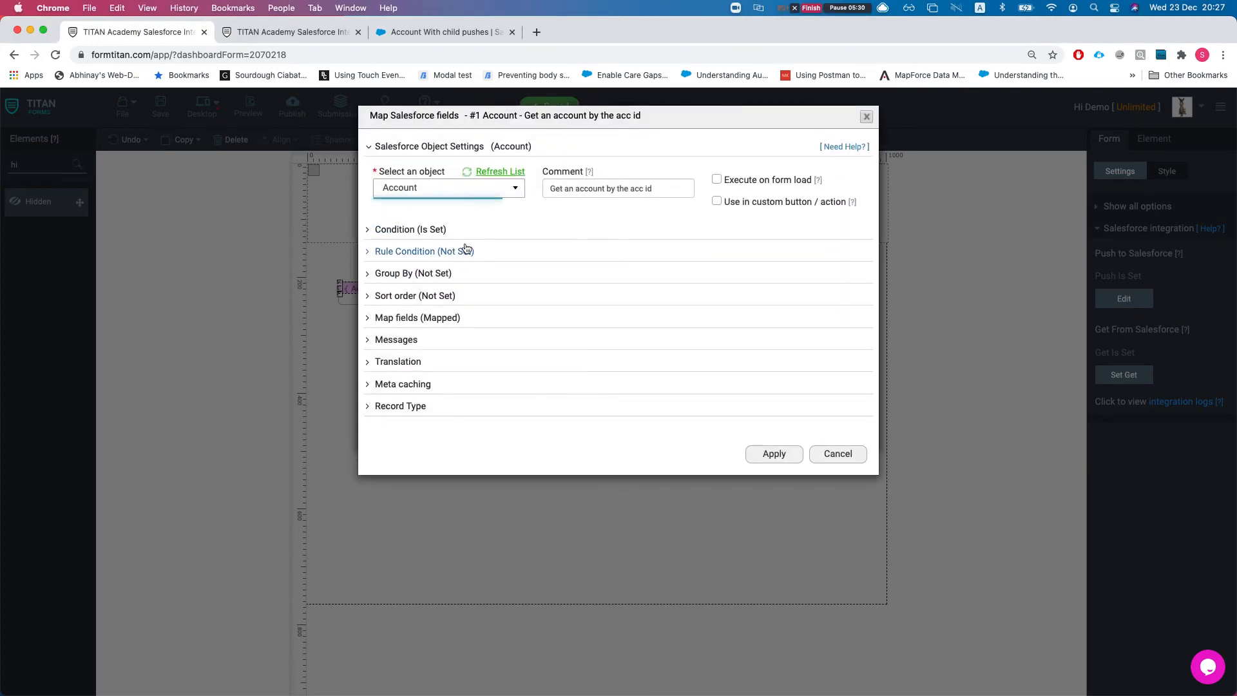
left_click(412, 231)
left_click(431, 310)
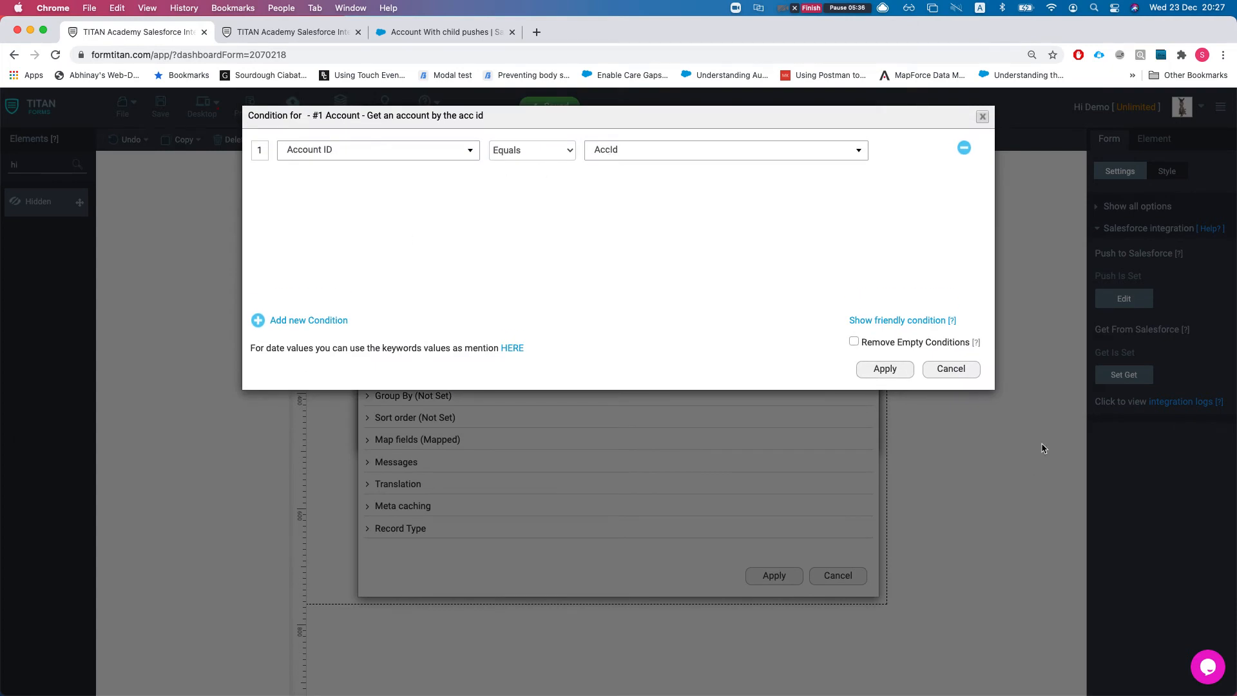
left_click(963, 369)
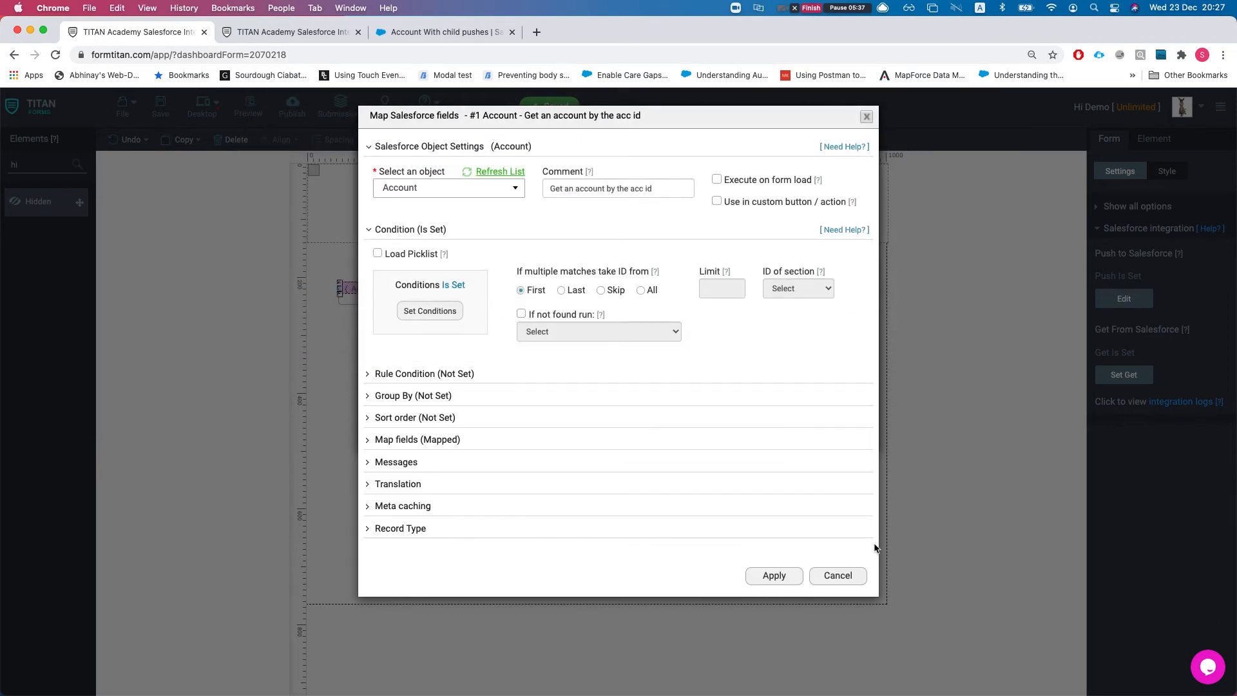
left_click(838, 576)
left_click(830, 430)
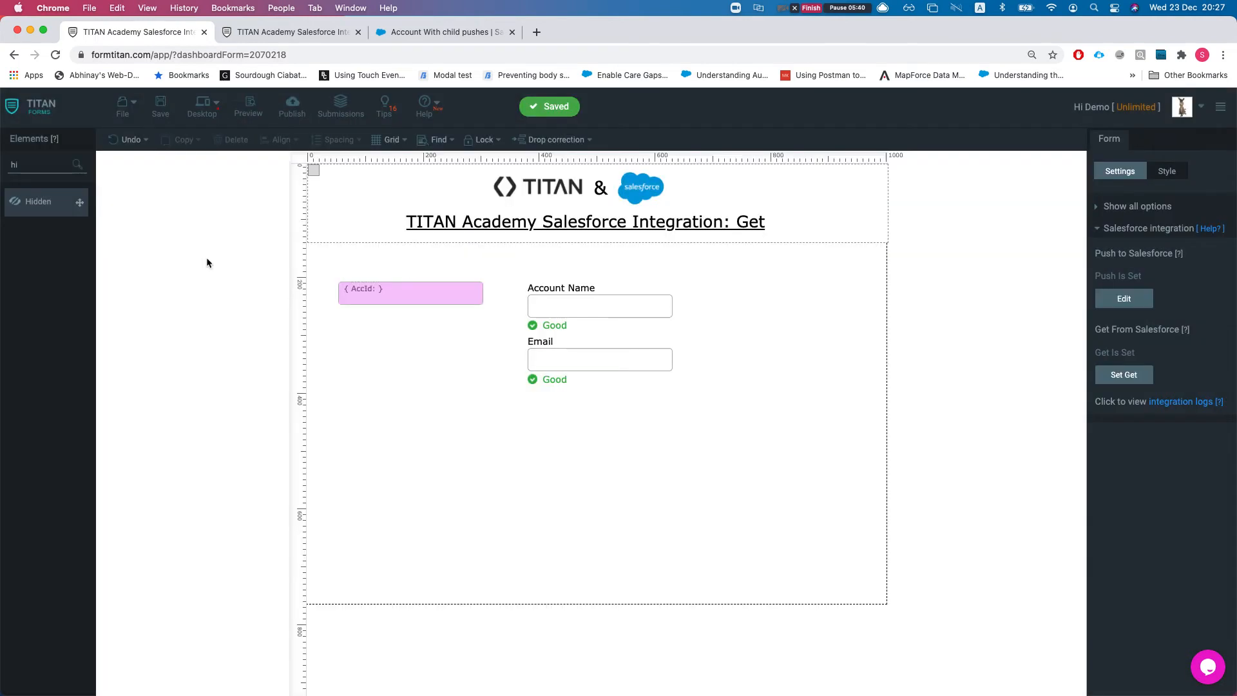
Add a second hidden field below AccId and turn off "Use in custom button / action" for the Account mapping in Get From Salesforce.
left_click_drag(79, 201, 370, 344)
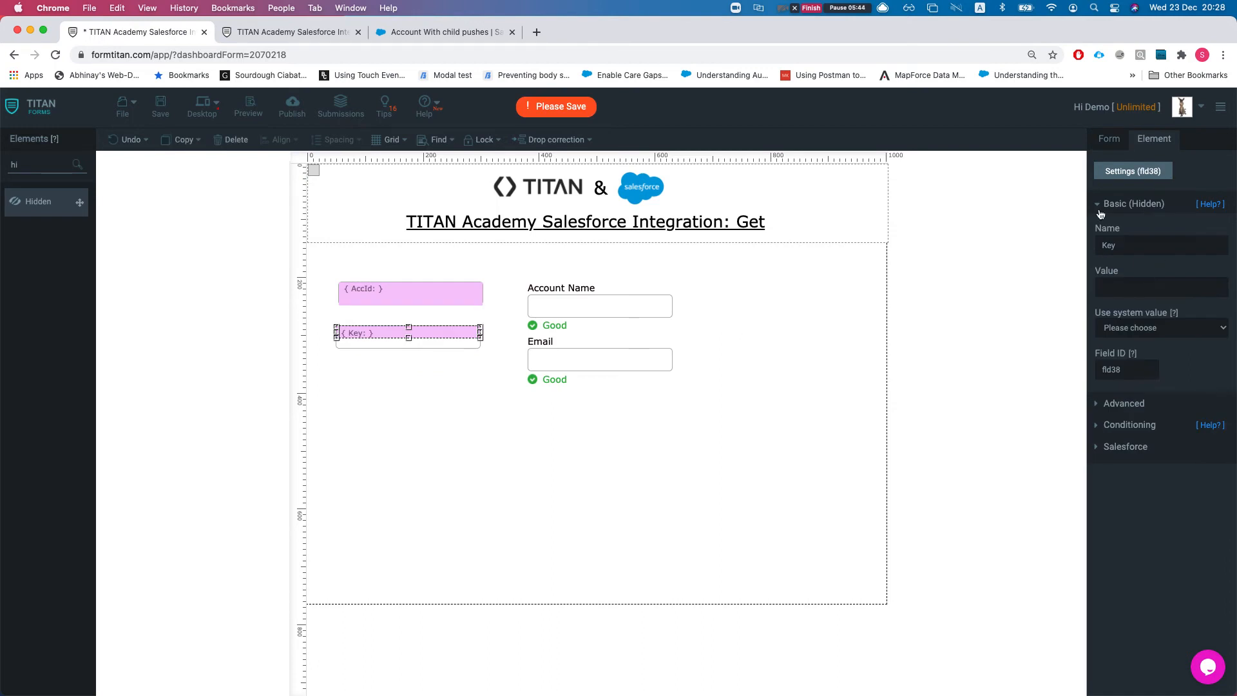
left_click(1112, 149)
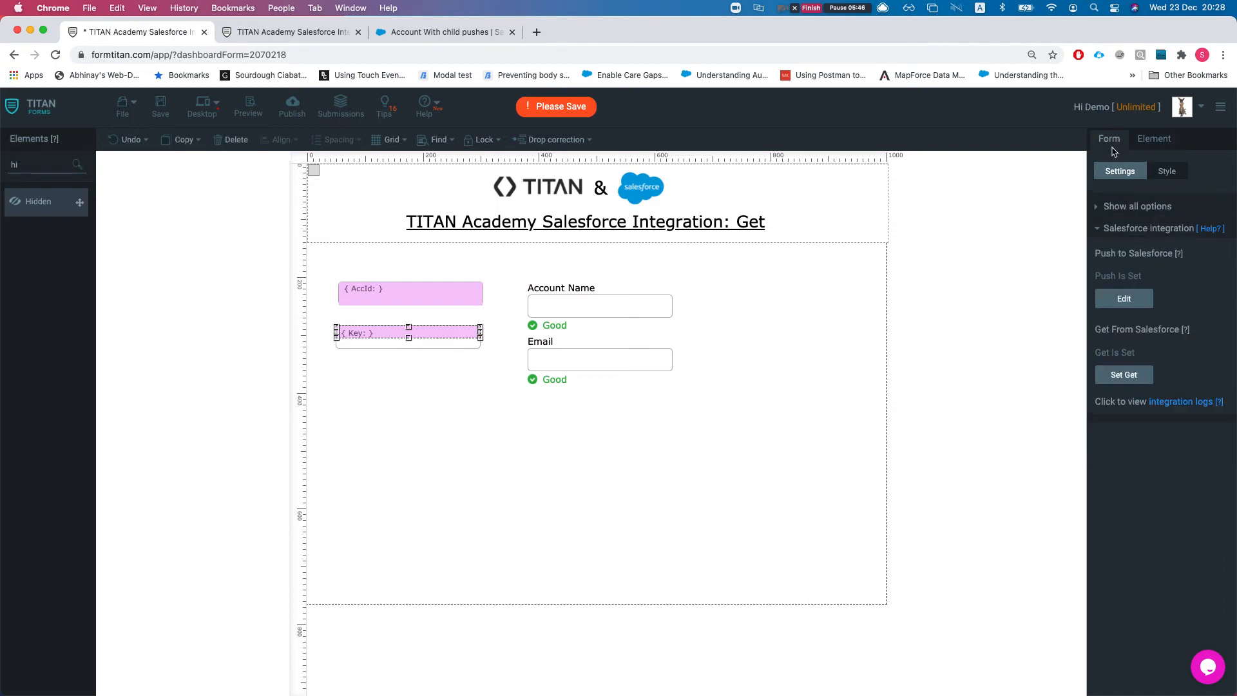
left_click(1128, 373)
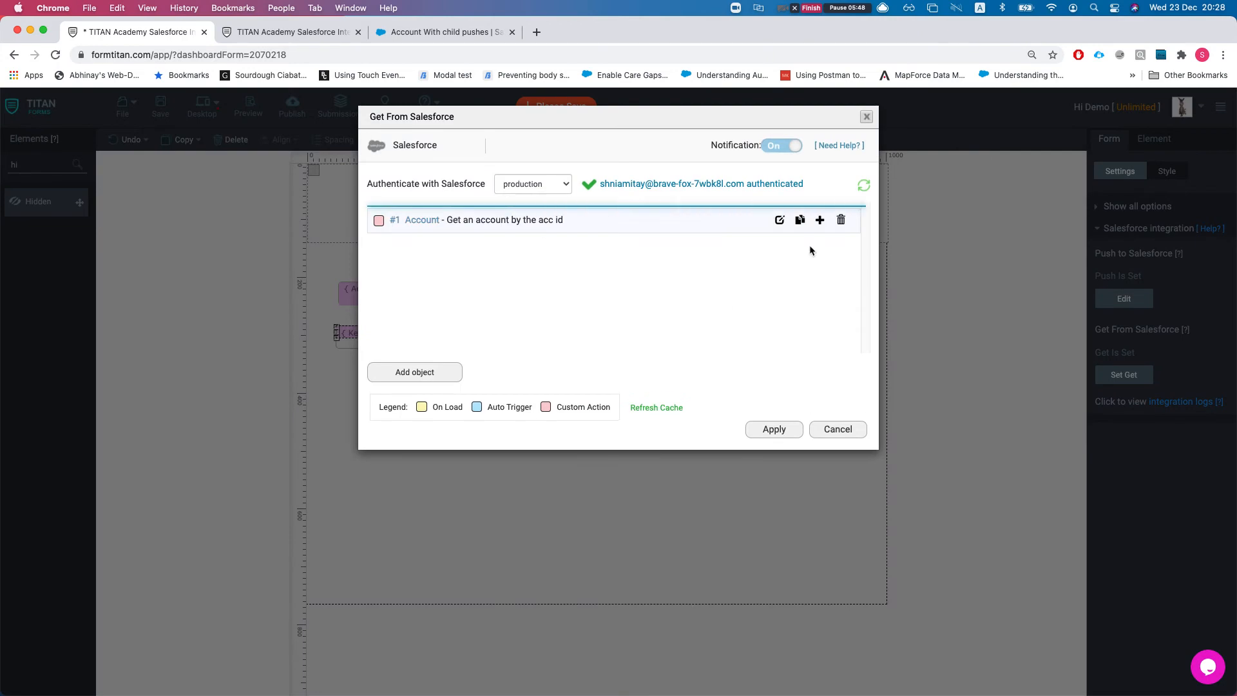
left_click(776, 218)
left_click(717, 180)
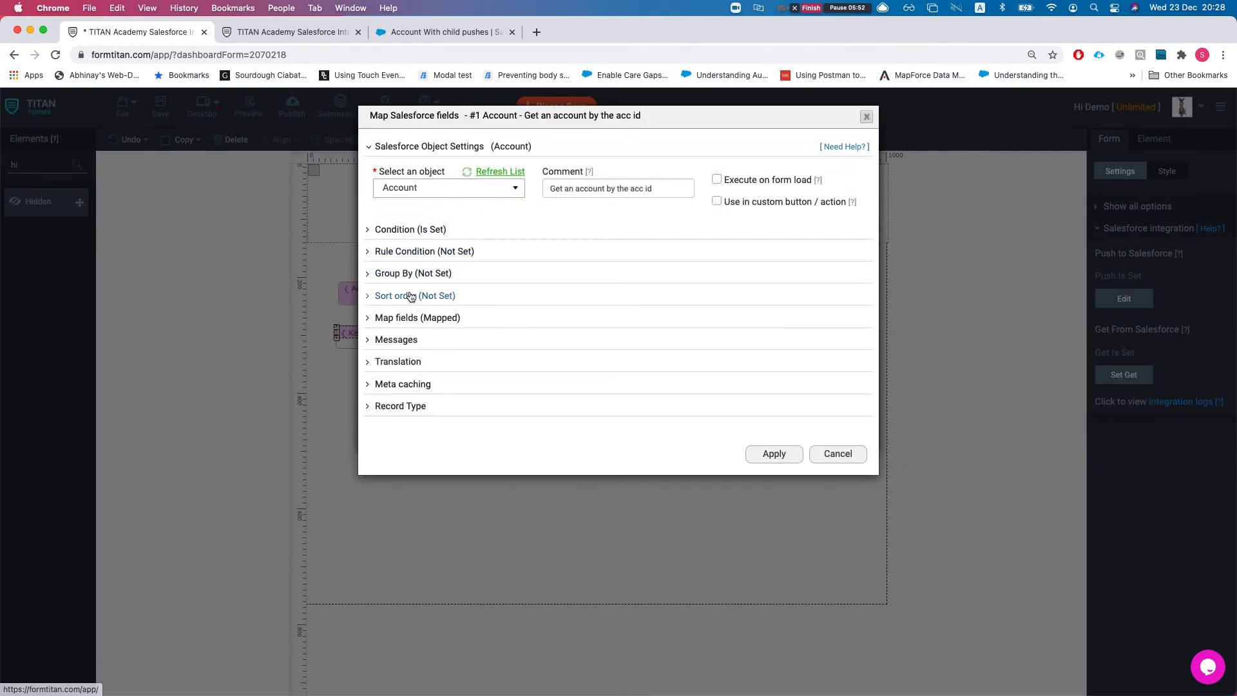
Add a second condition to the Account mapping and choose Account Name as its CRM field.
left_click(403, 230)
left_click(417, 310)
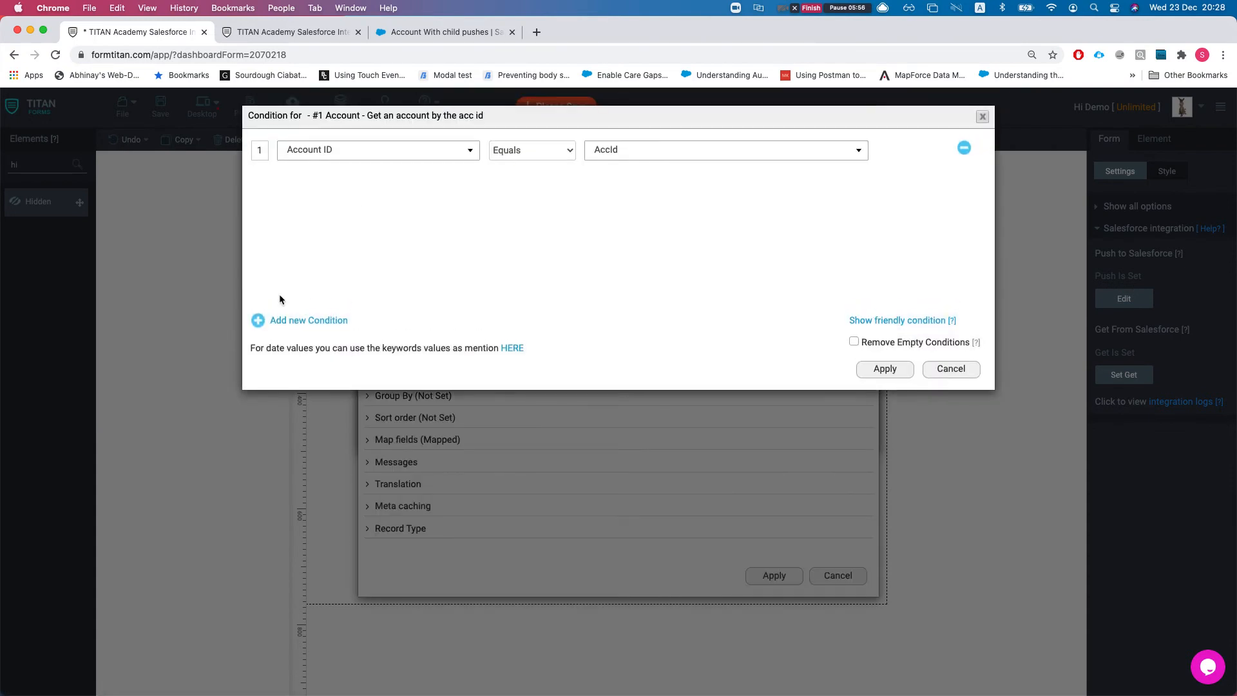
left_click(301, 319)
left_click(370, 179)
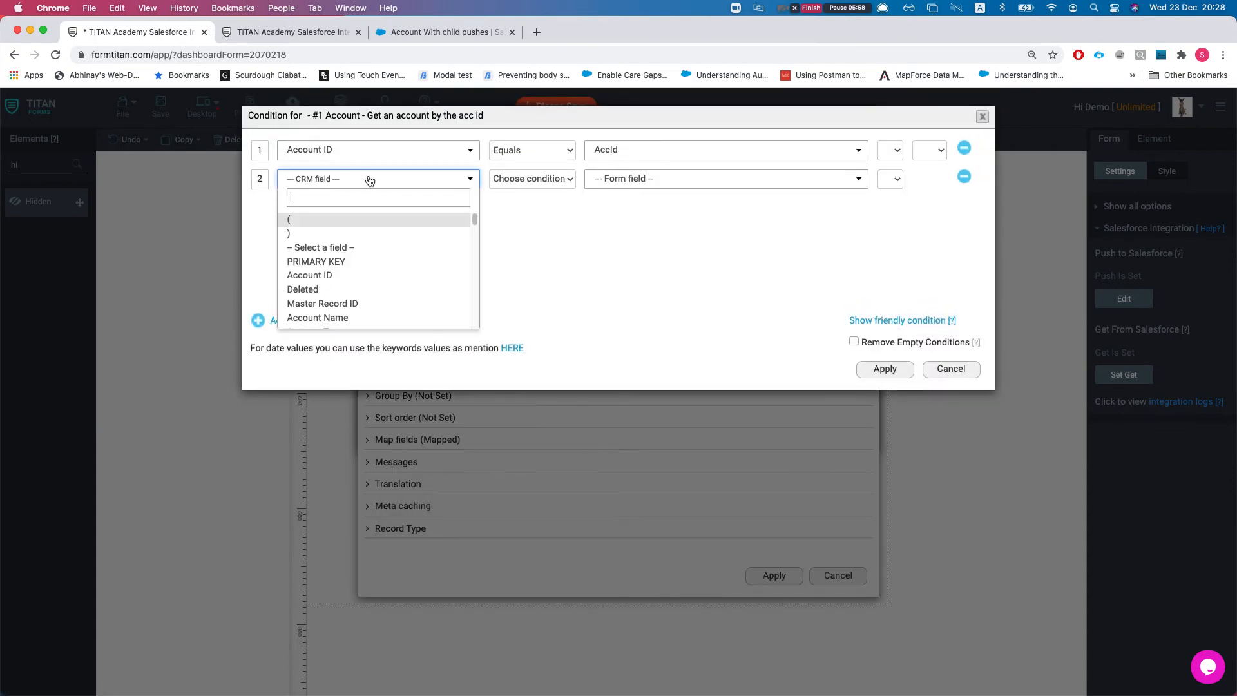
type("ke")
key("BackSpace")
key("BackSpace")
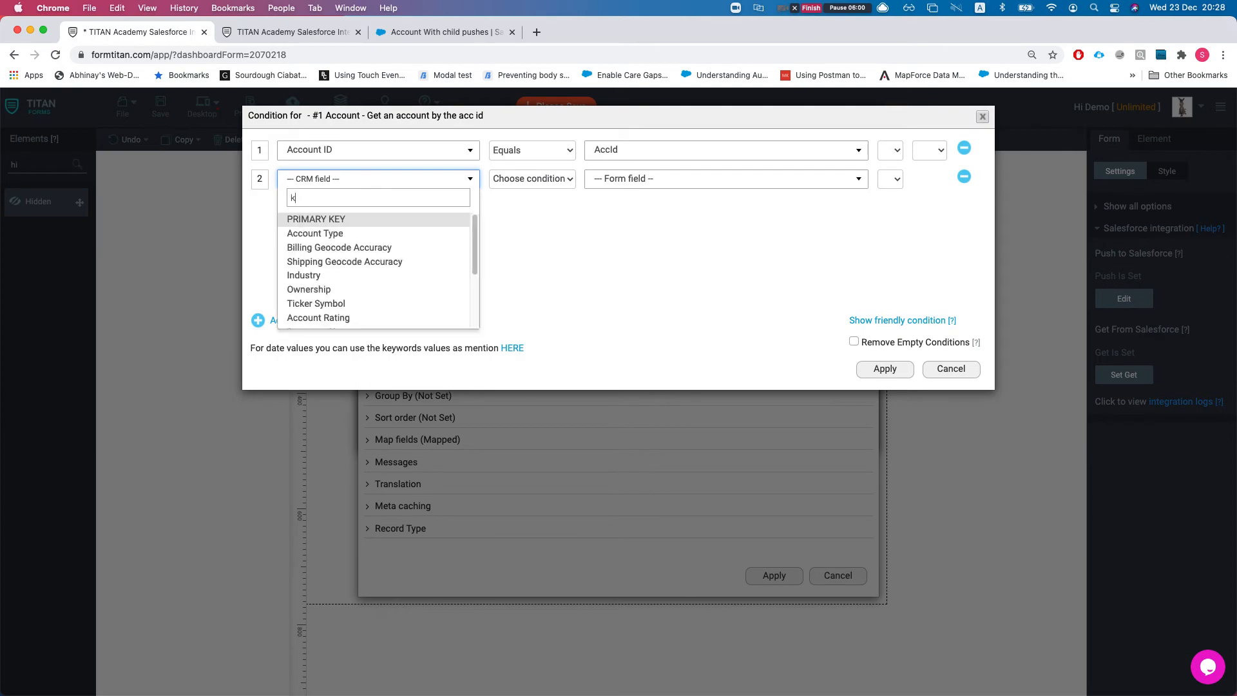
type("acc")
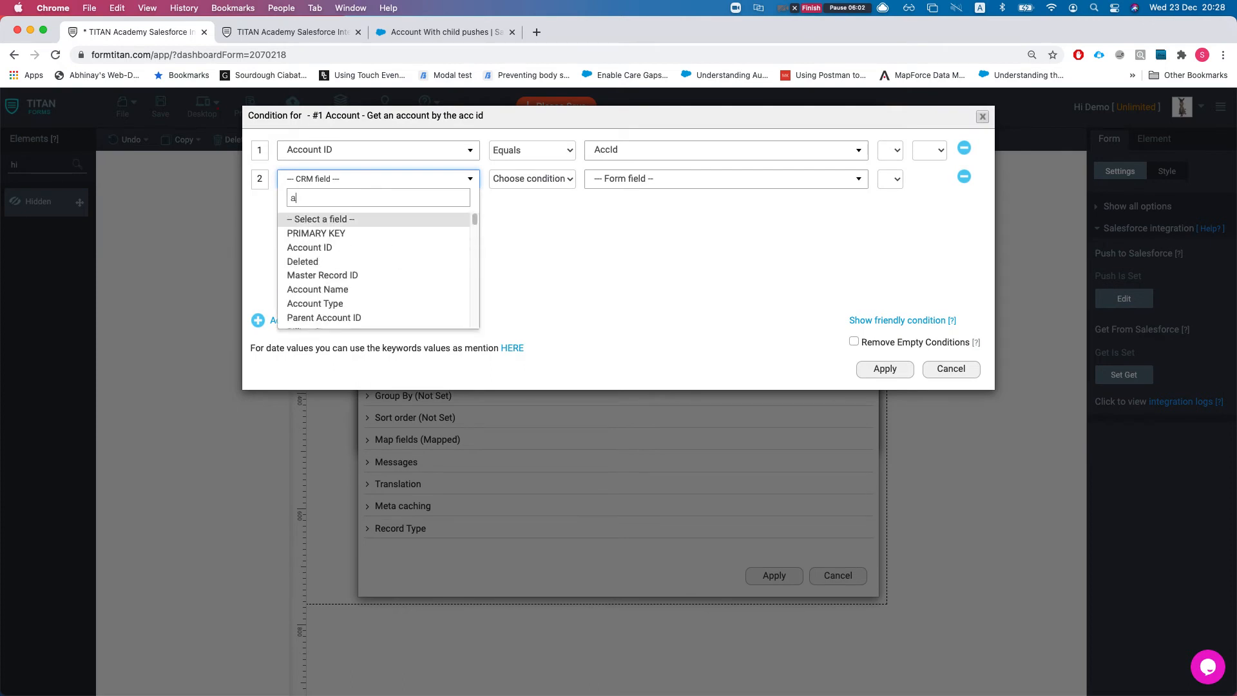
key("BackSpace")
key("BackSpace")
key("BackSpace")
type("account")
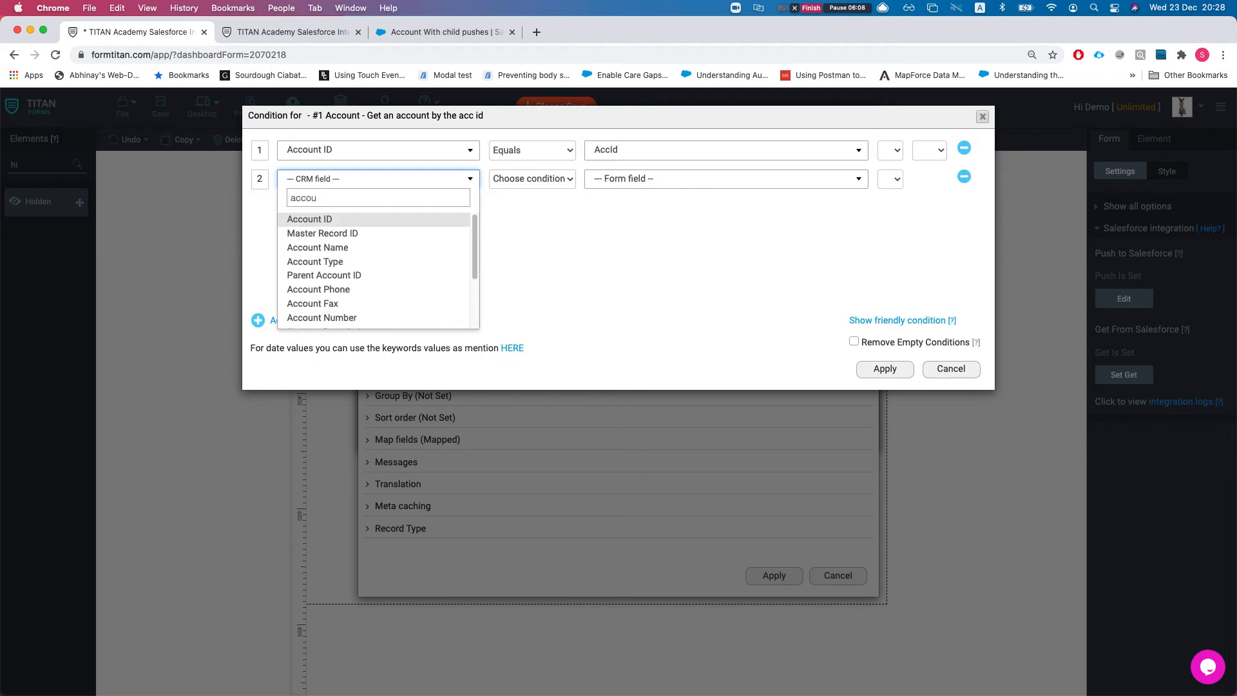
key("BackSpace")
key("BackSpace")
key("BackSpace")
key("BackSpace")
key("BackSpace")
type("name")
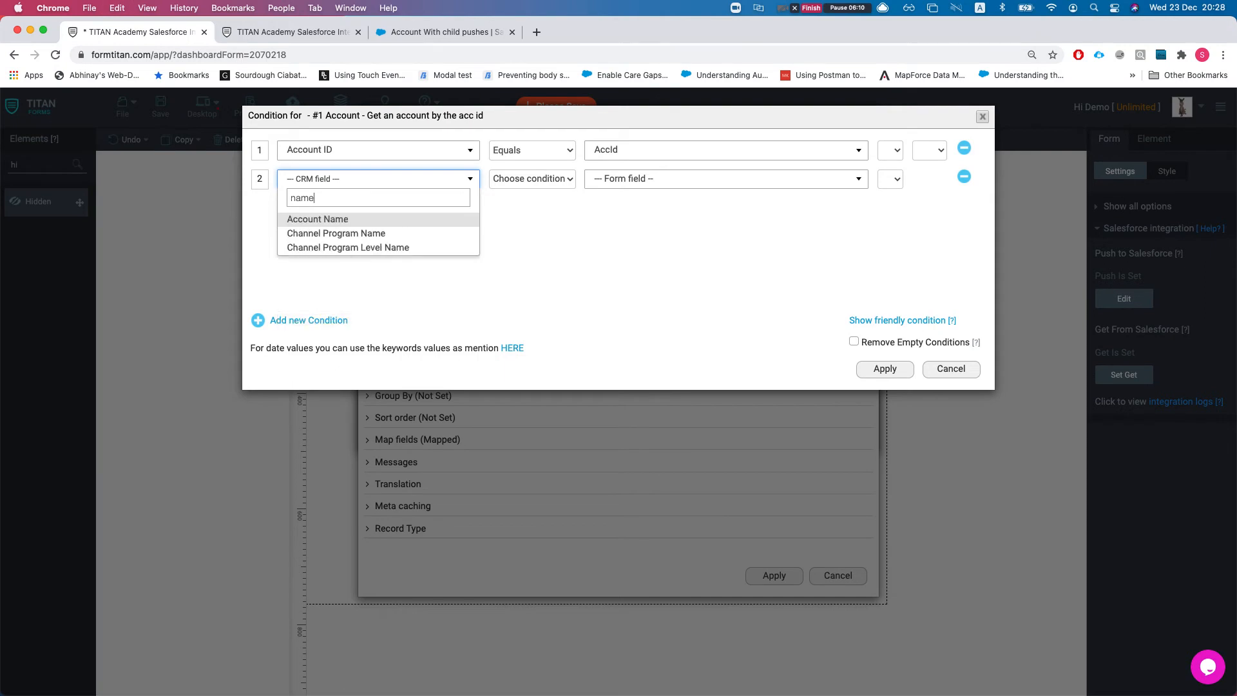
key("Return")
Set the Account Name condition to Equals the Key field, join both conditions with And, and apply the changes to the mapping.
left_click(533, 179)
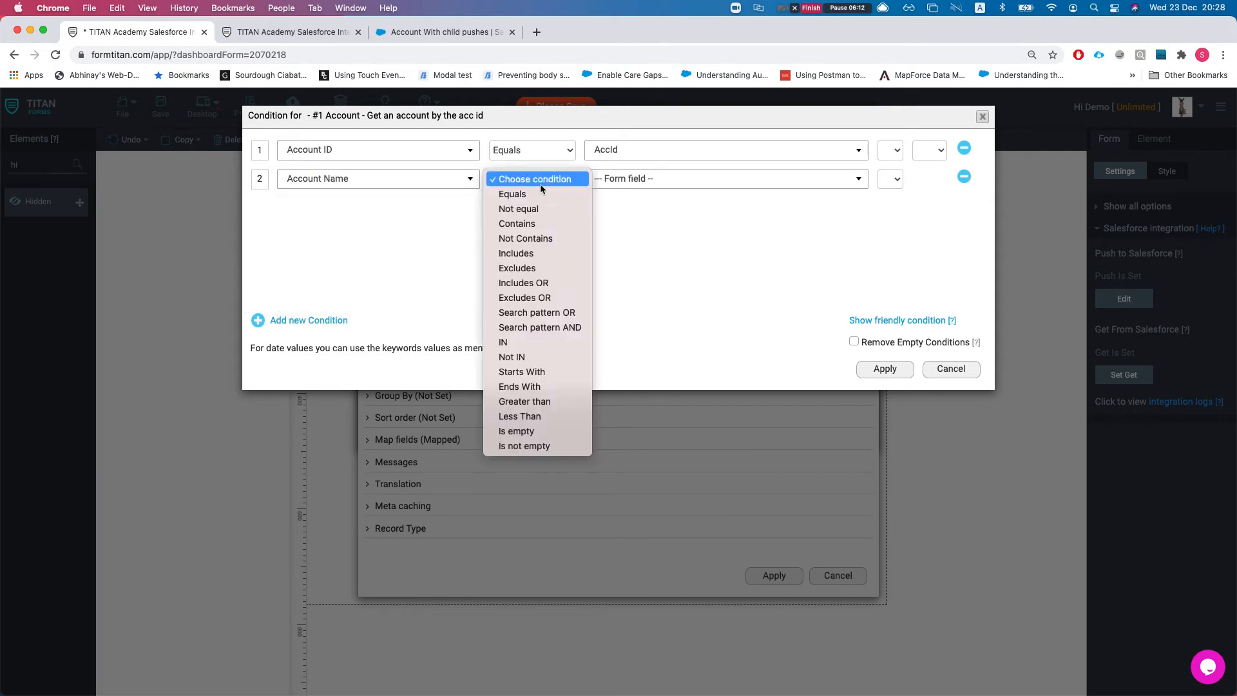
left_click(540, 193)
left_click(636, 183)
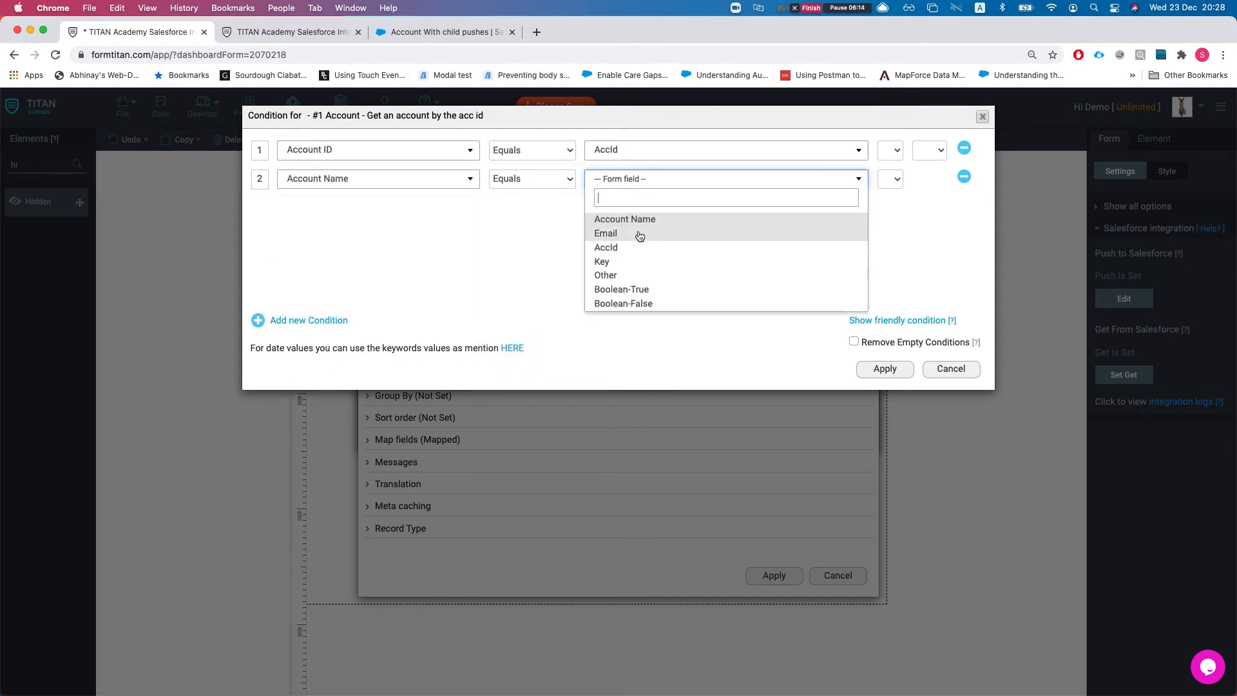
left_click(625, 262)
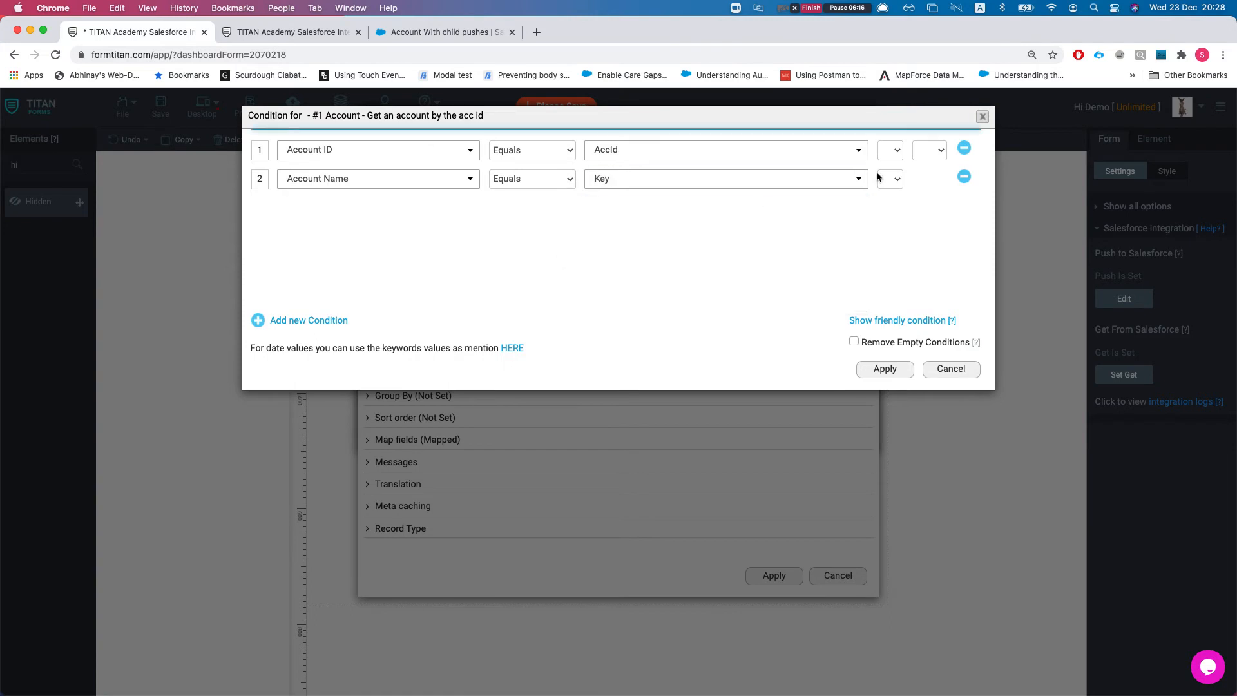
left_click(933, 150)
left_click(925, 183)
left_click(885, 368)
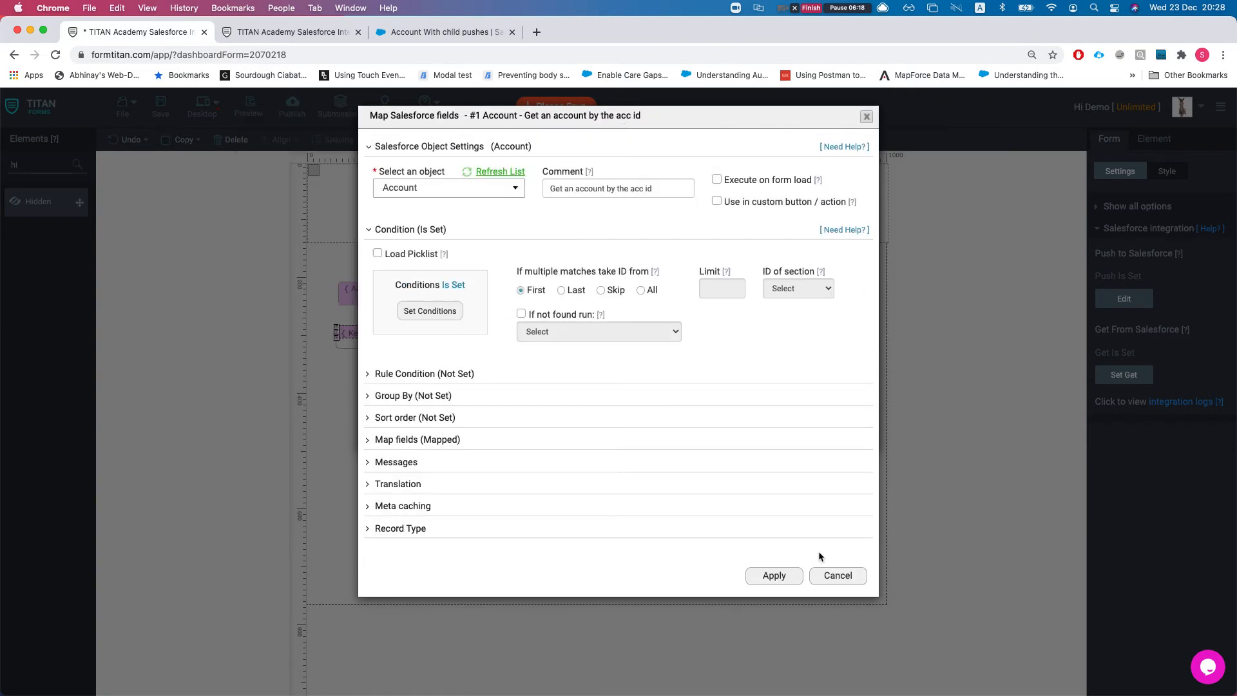
left_click(781, 578)
left_click(774, 429)
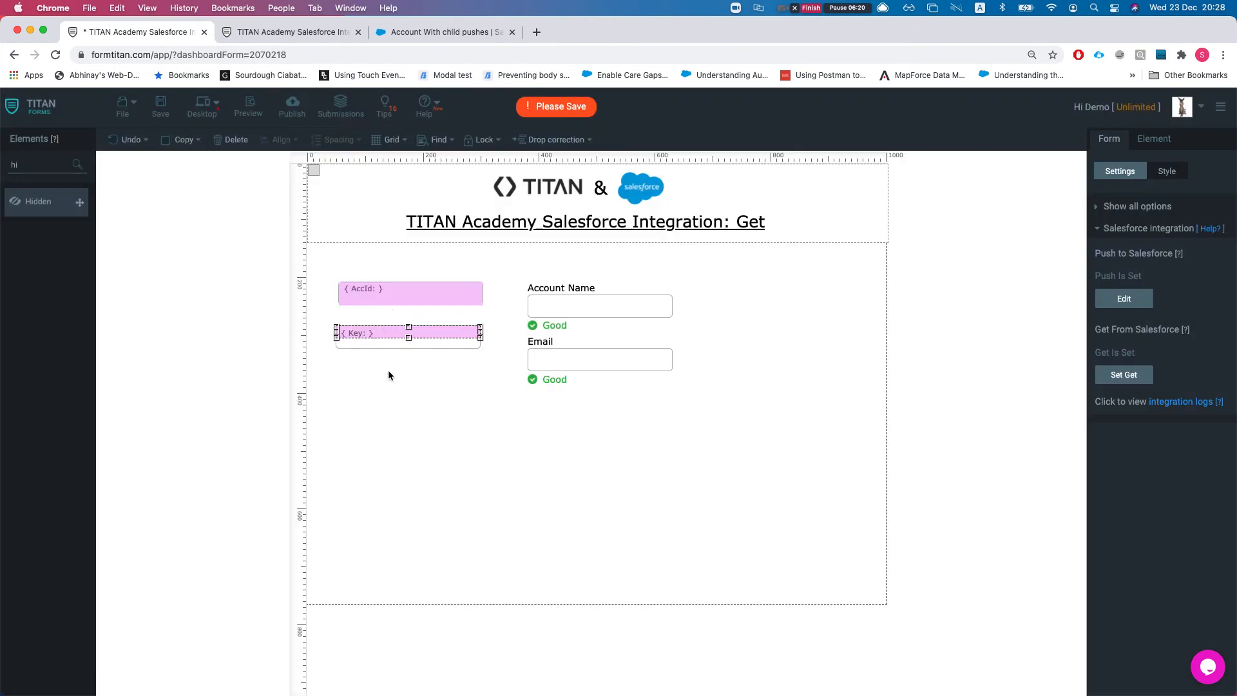
Reopen the Account mapping's conditions in Get From Salesforce and check how they use the AccId and Key fields.
left_click_drag(370, 297, 372, 303)
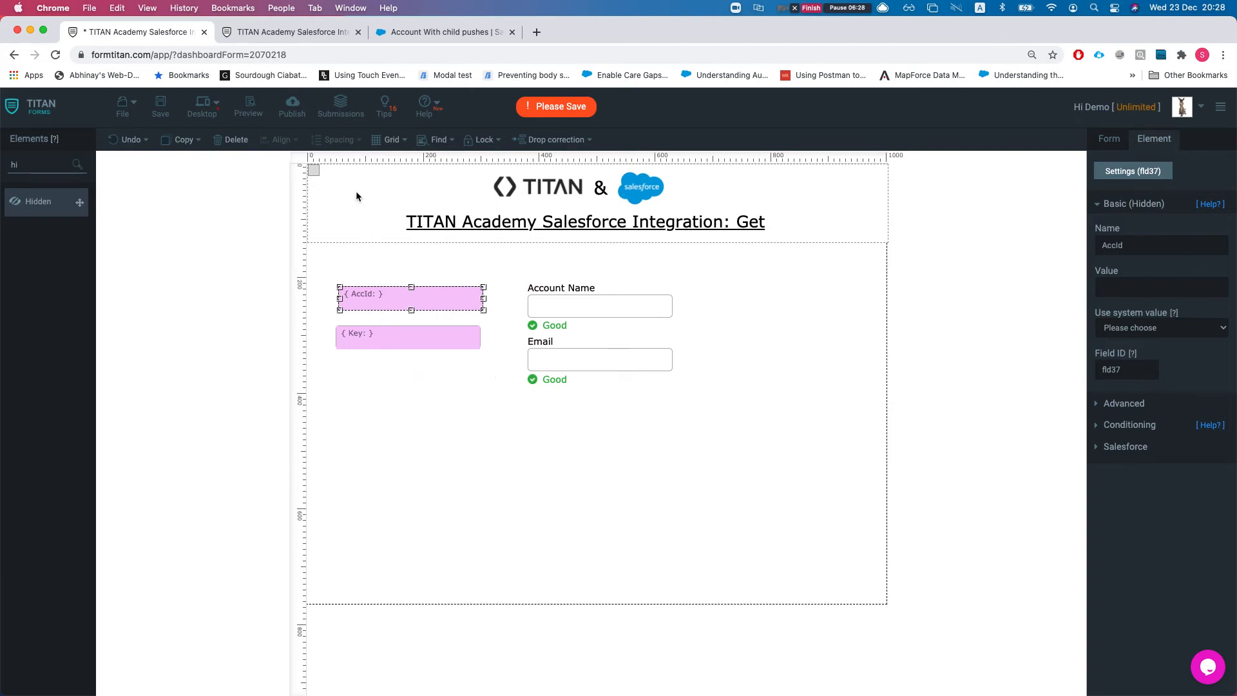
left_click(1121, 144)
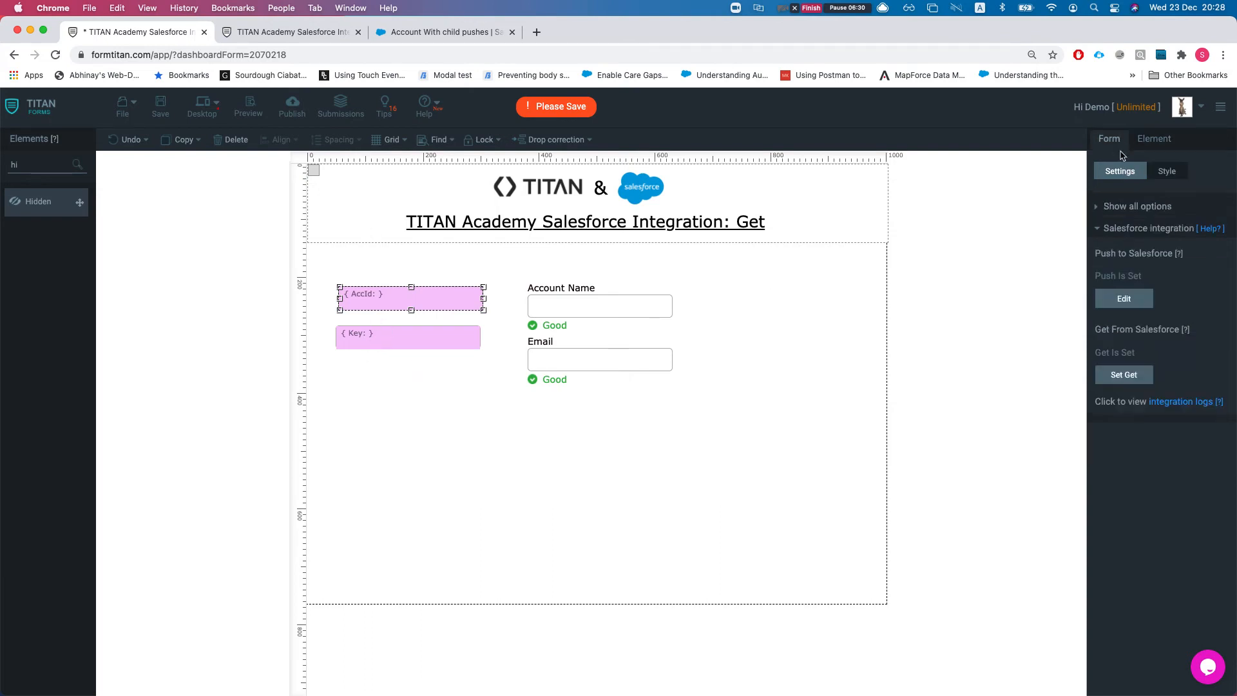
left_click(1123, 376)
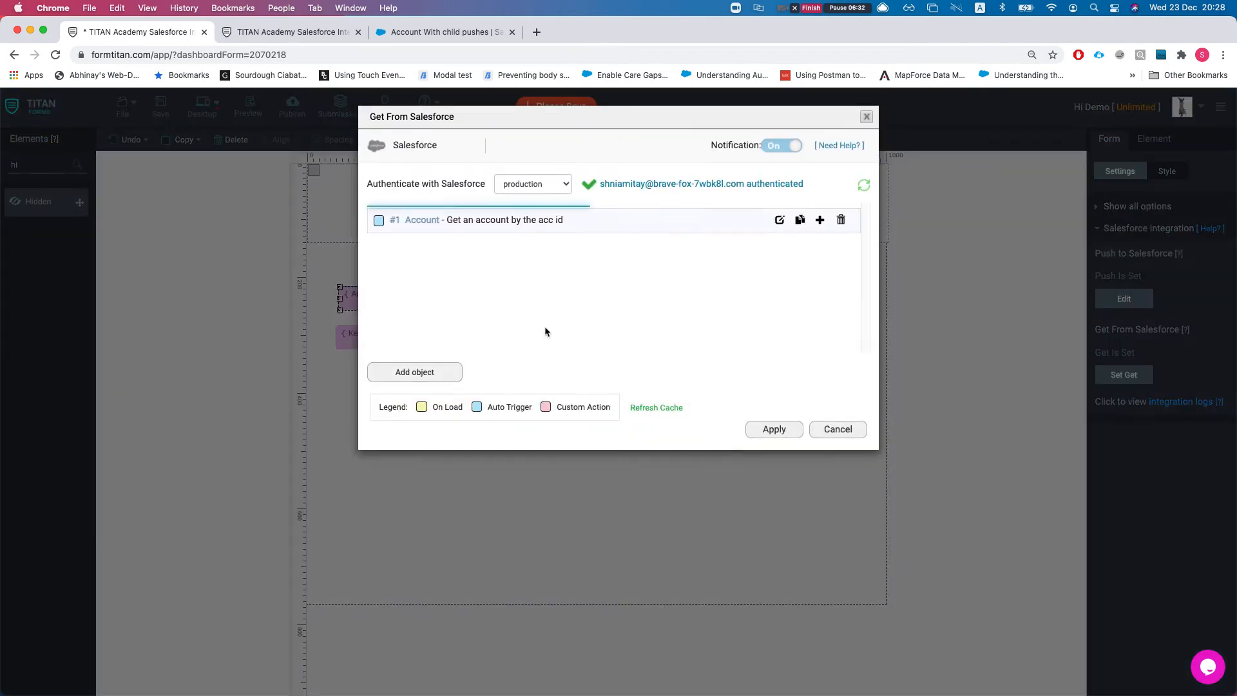
left_click(782, 222)
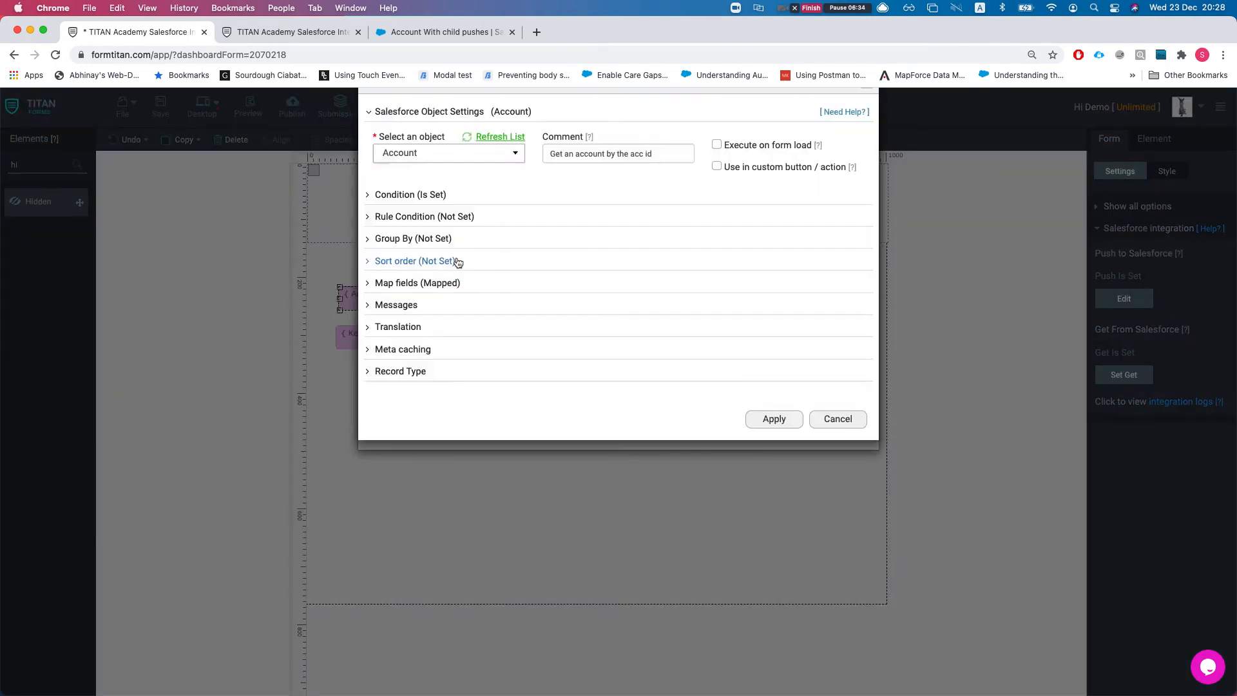
left_click(405, 230)
left_click(428, 310)
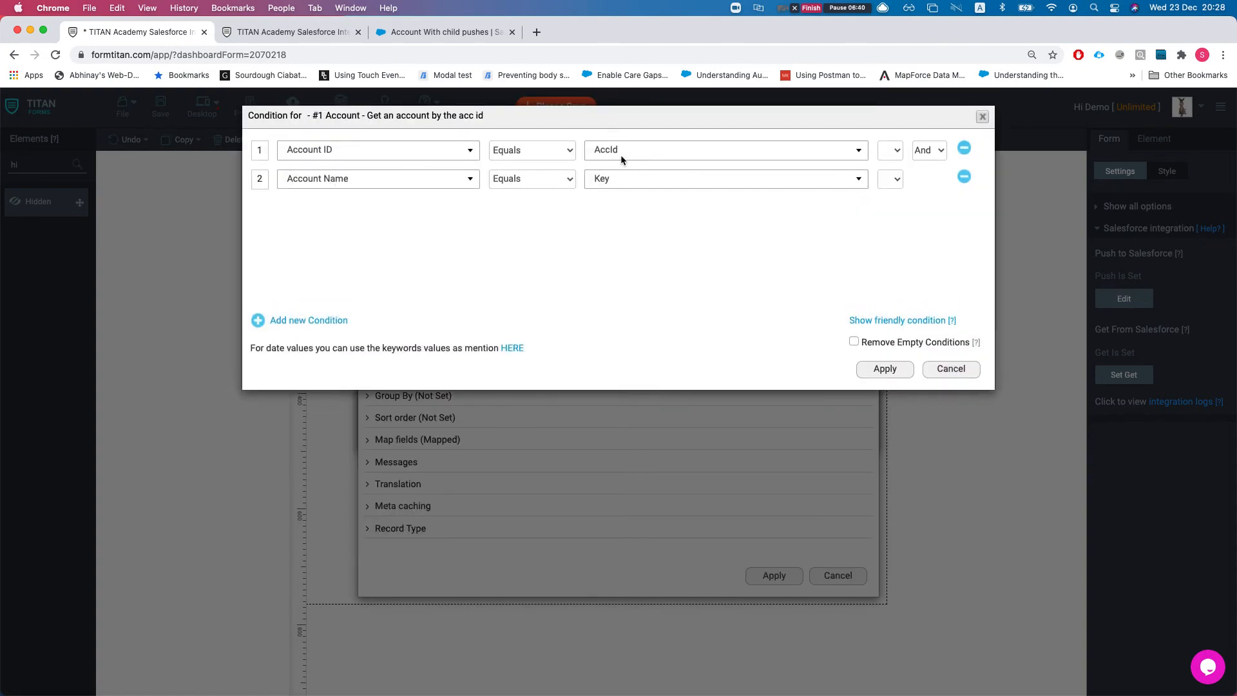
left_click(881, 373)
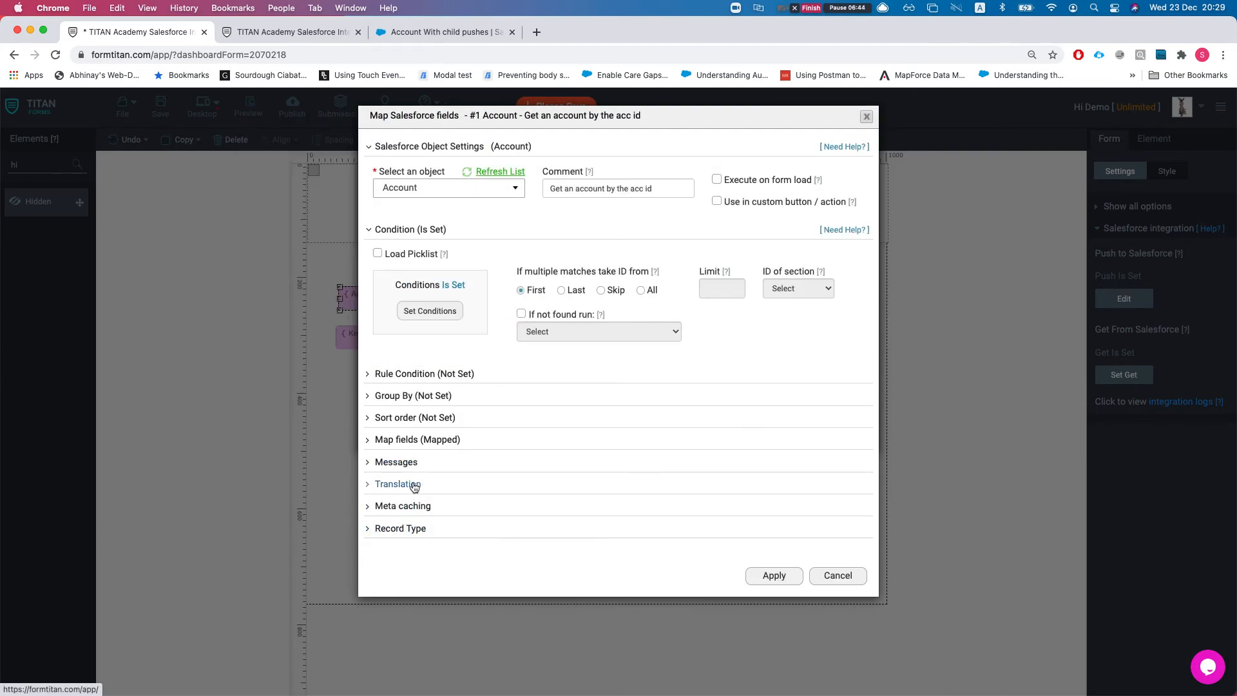
Examine the rule condition operators available for the AccId field in the Account mapping.
left_click(416, 375)
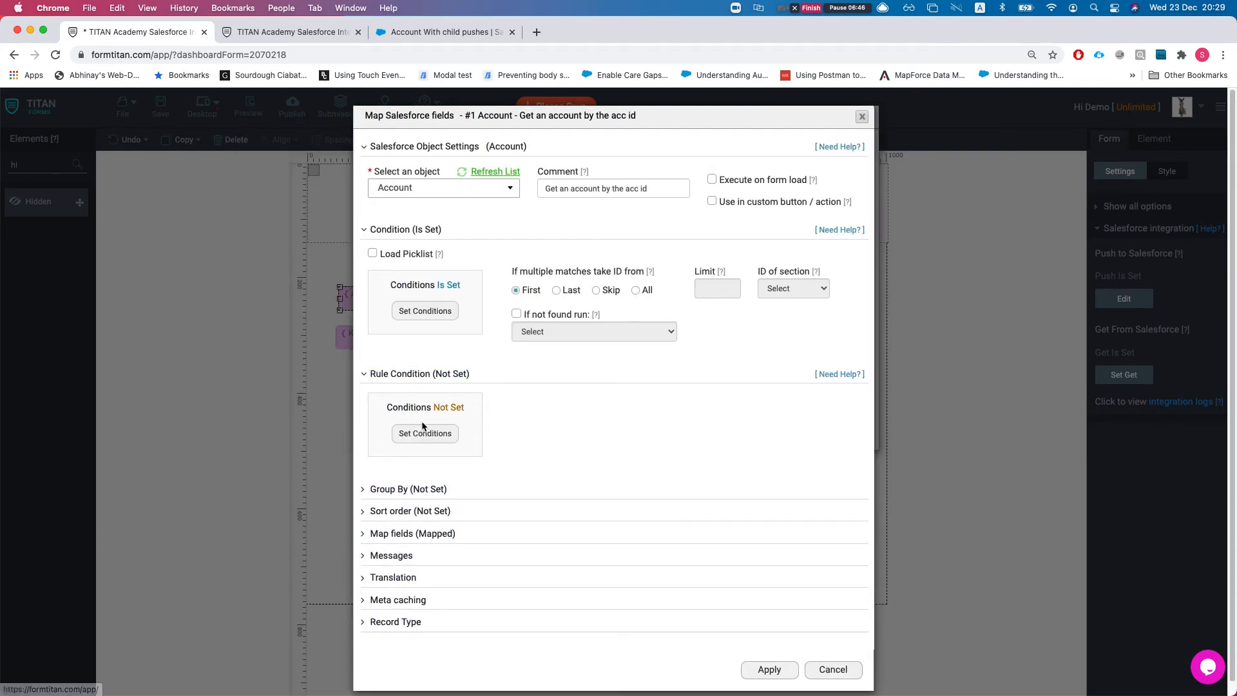
left_click(424, 431)
left_click(473, 150)
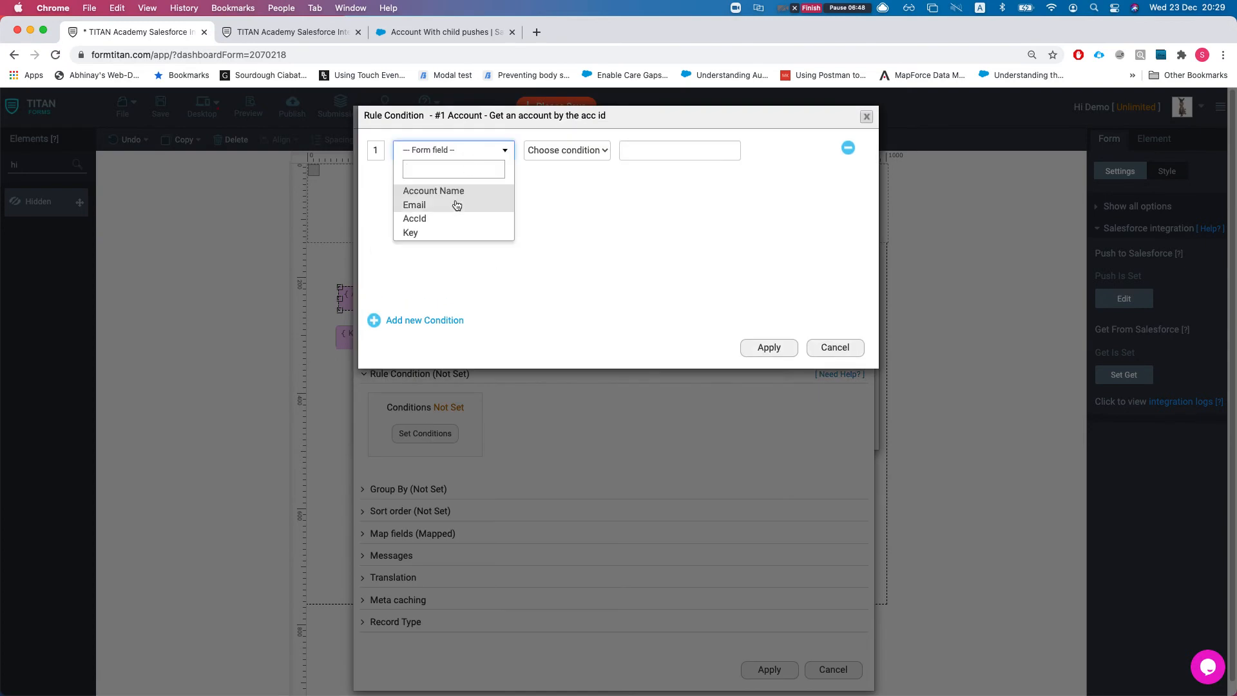
left_click(449, 221)
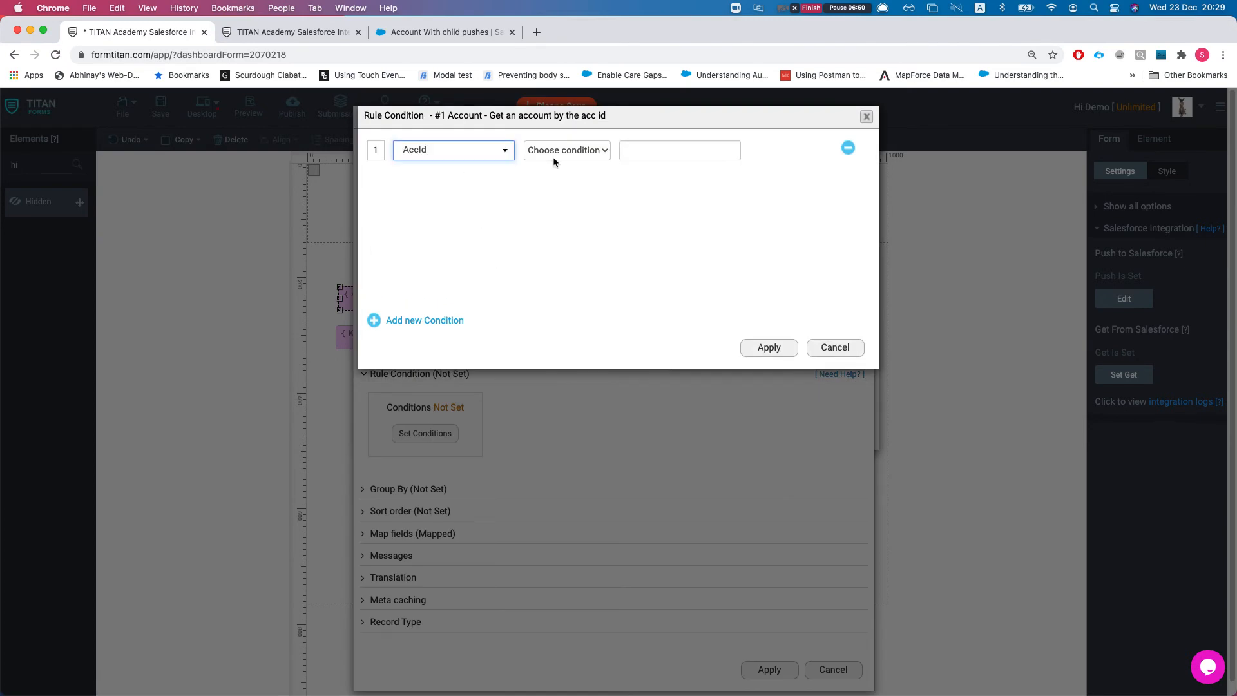
left_click(559, 150)
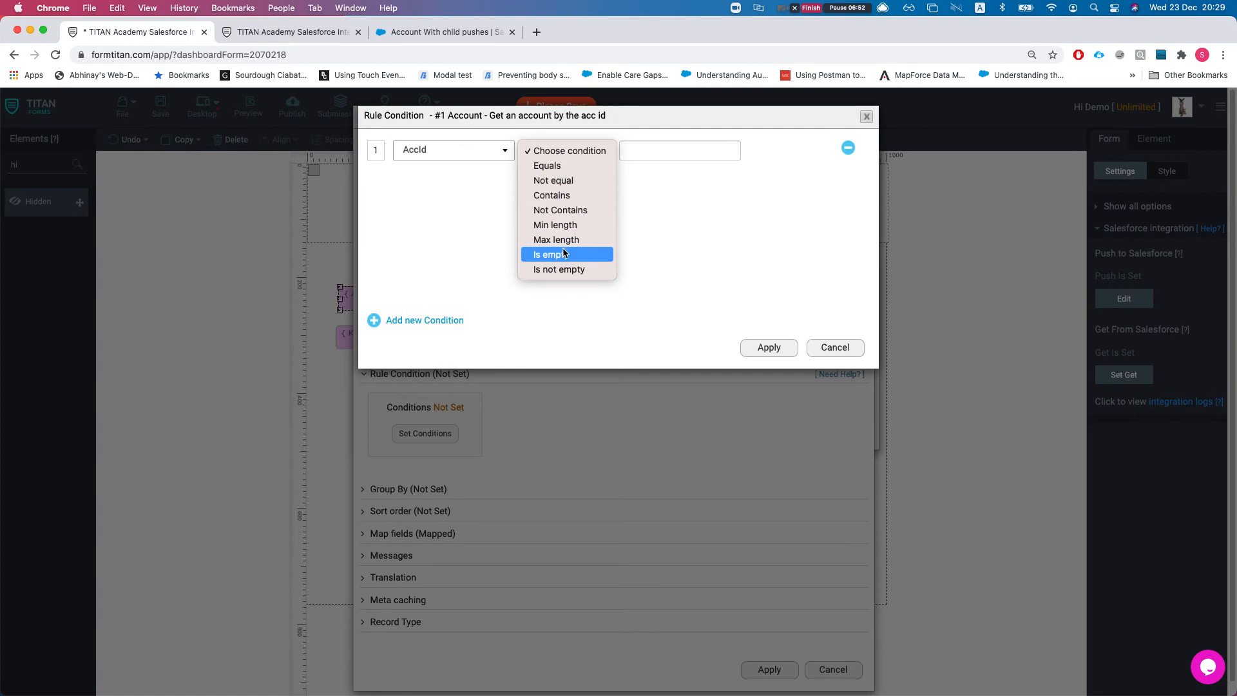
left_click(459, 209)
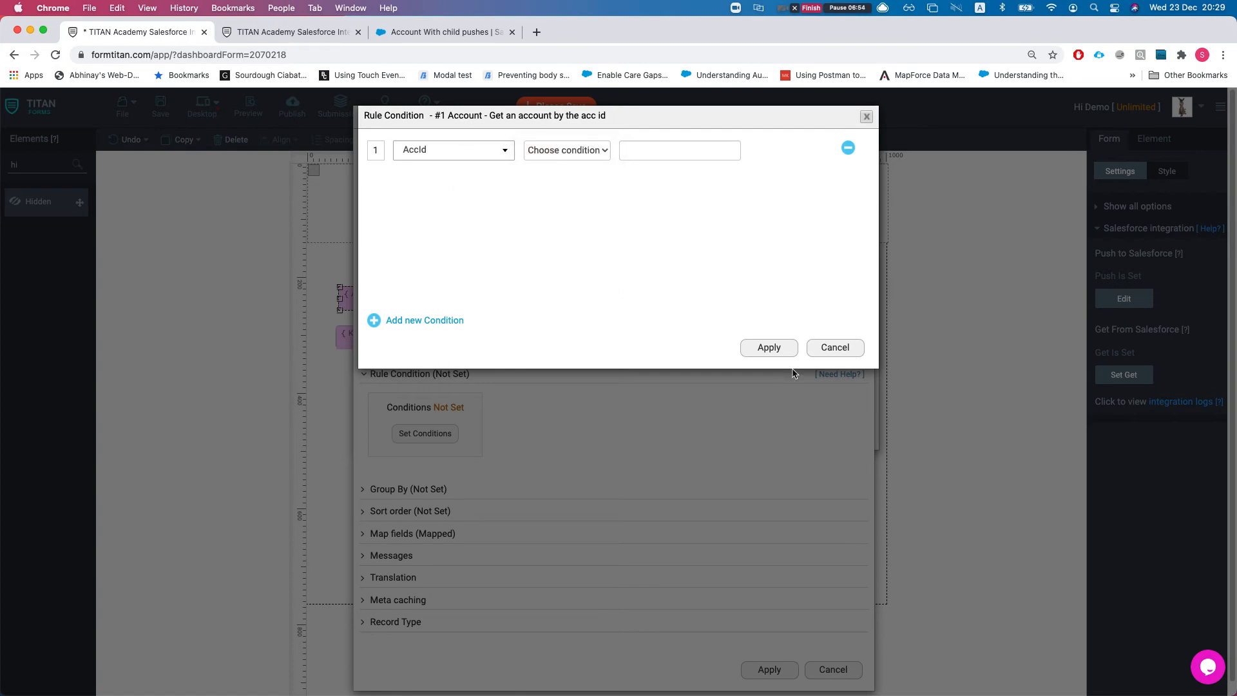
left_click(835, 347)
left_click(856, 675)
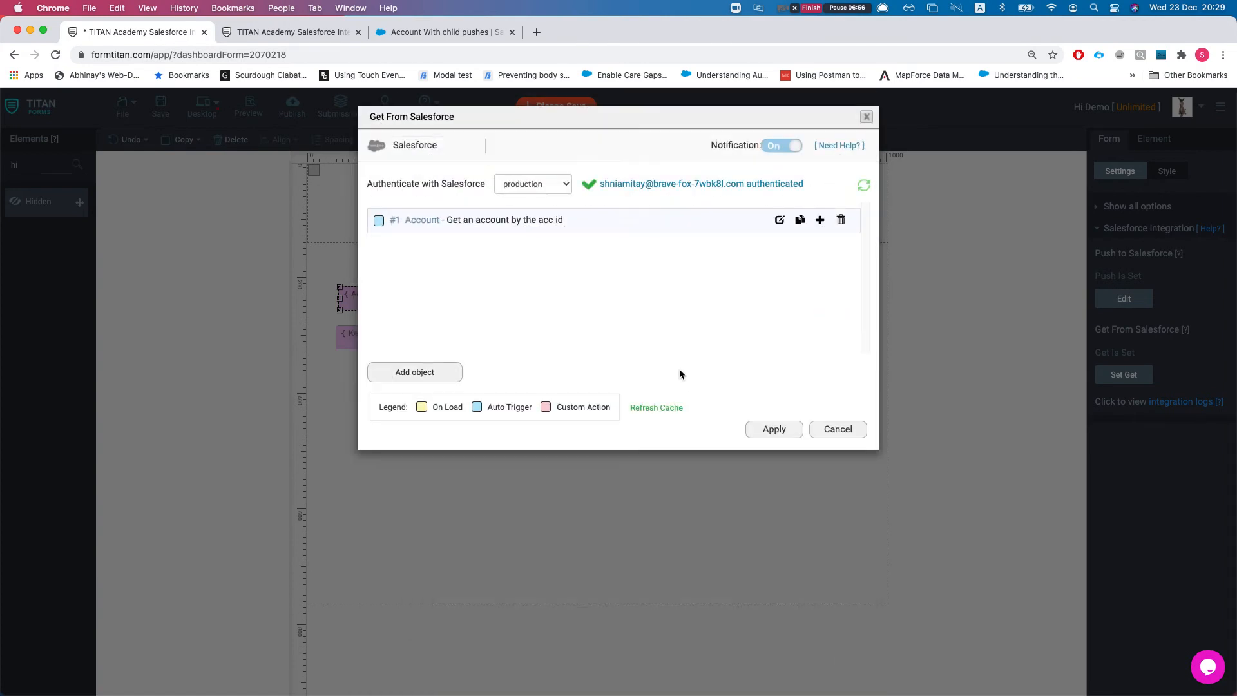
Remove both conditions from the Account mapping and turn on "Use in custom button / action".
left_click(781, 221)
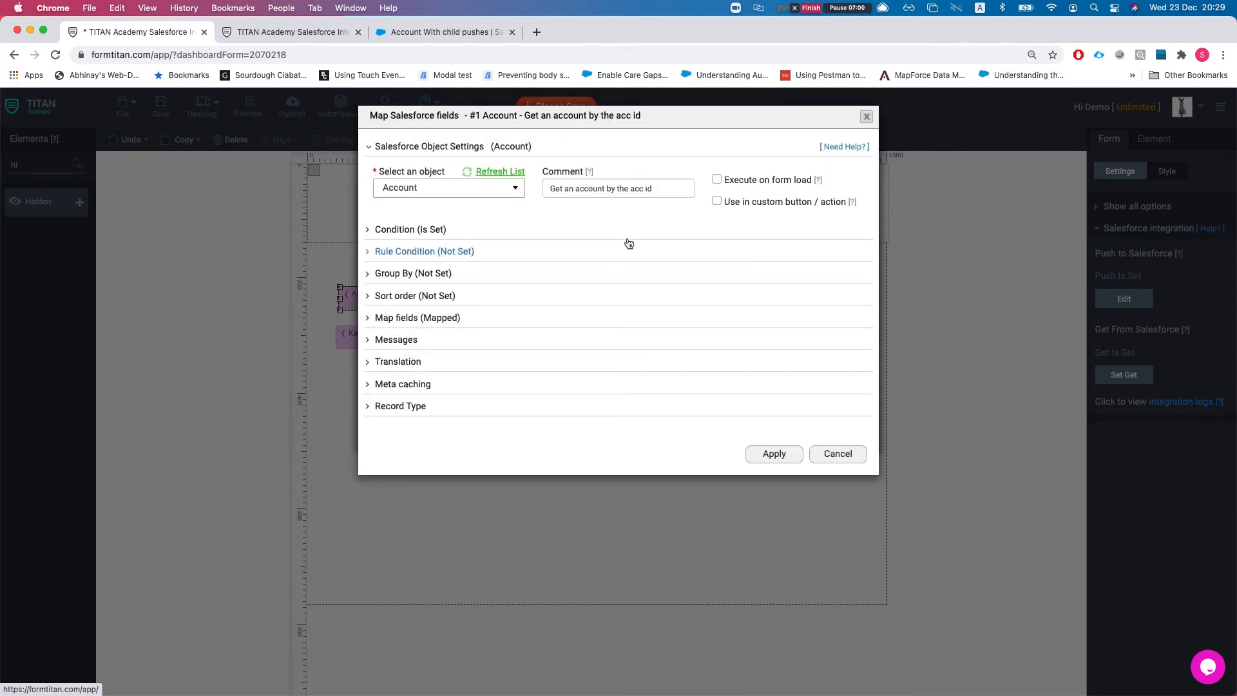
left_click(500, 229)
left_click(442, 297)
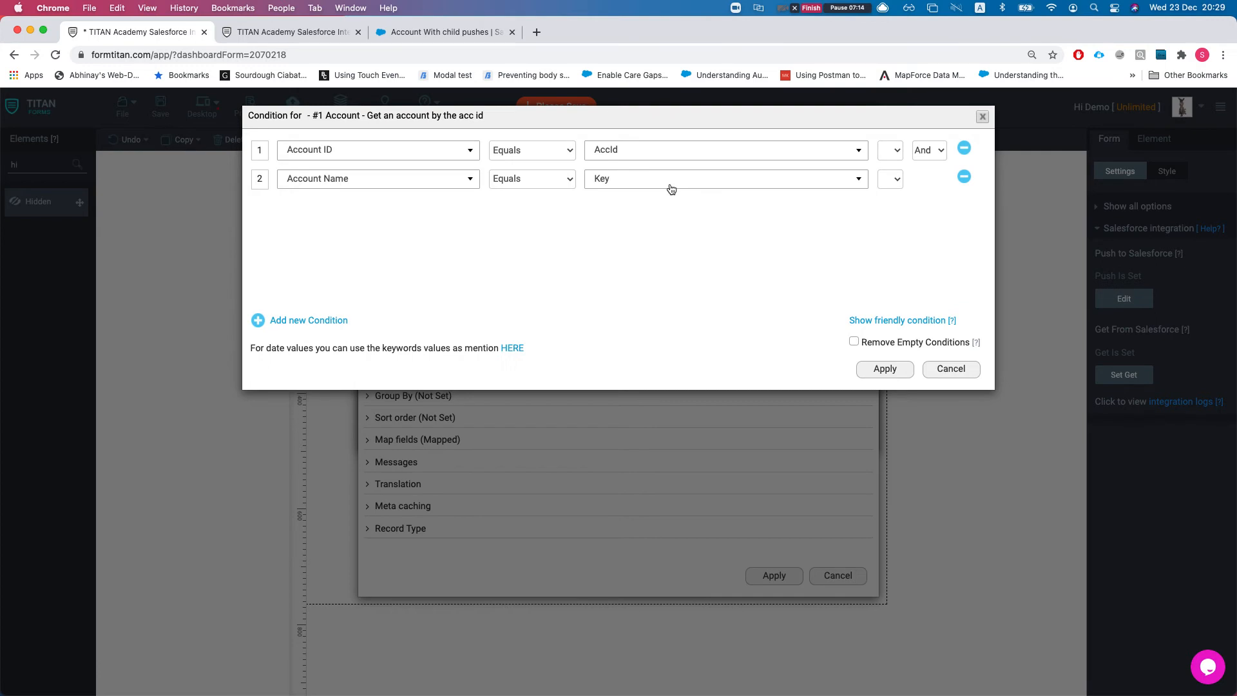
left_click(964, 176)
left_click(964, 147)
left_click(892, 373)
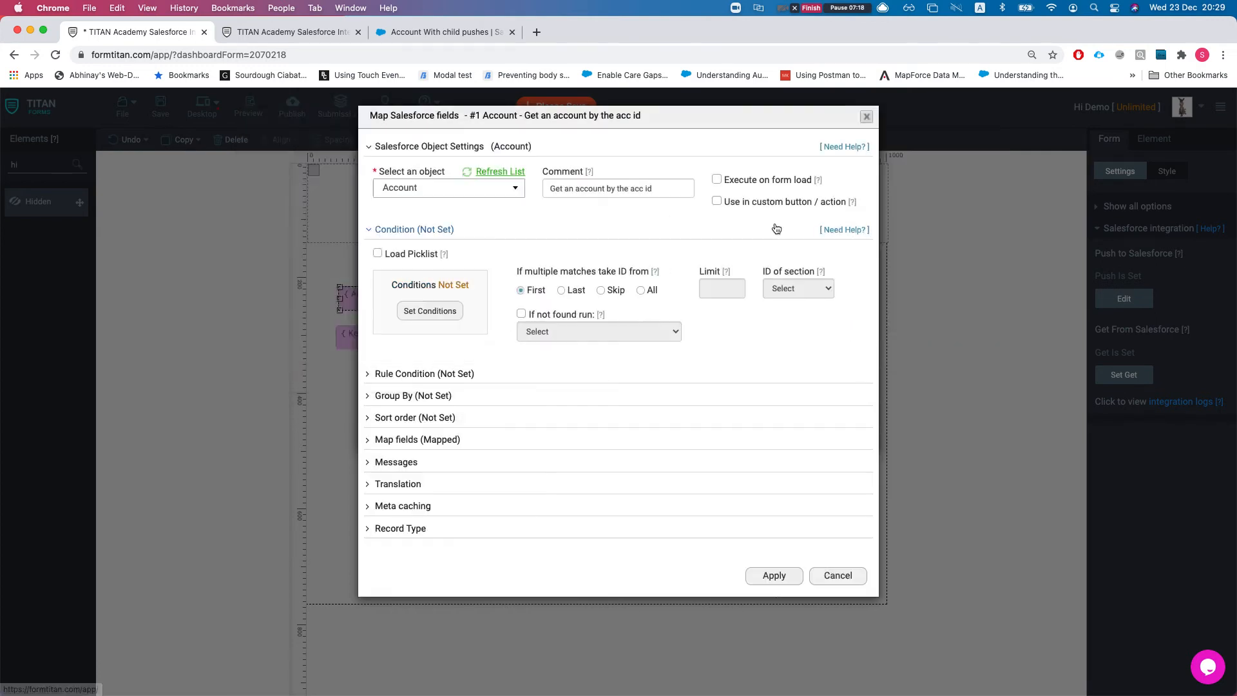
left_click(716, 201)
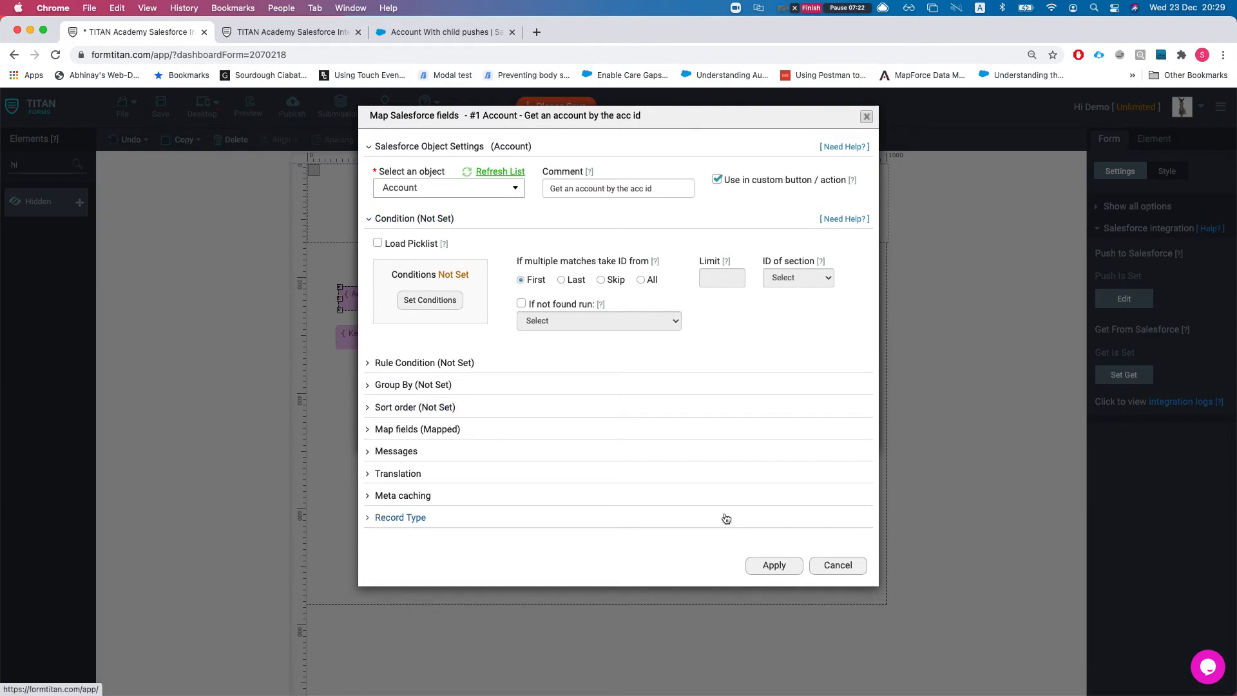
Set the Account mapping's condition to Account ID Equals the AccId form field and apply it.
left_click(429, 299)
left_click(380, 156)
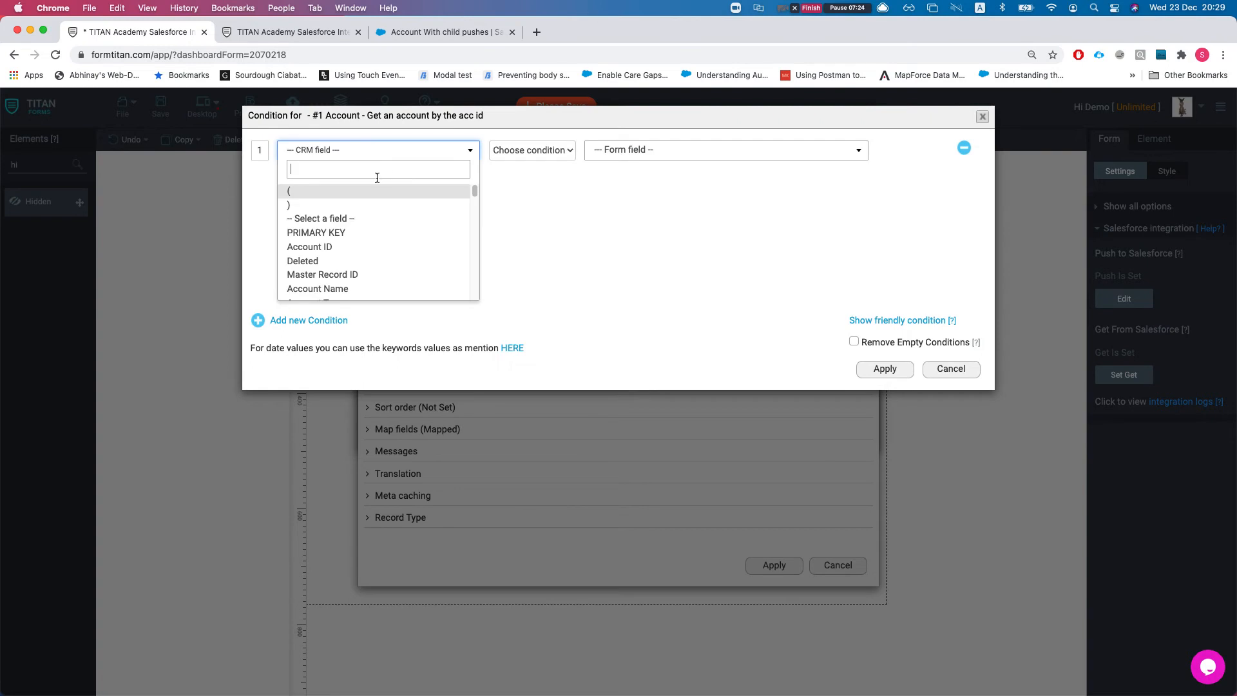
left_click(341, 259)
left_click(341, 161)
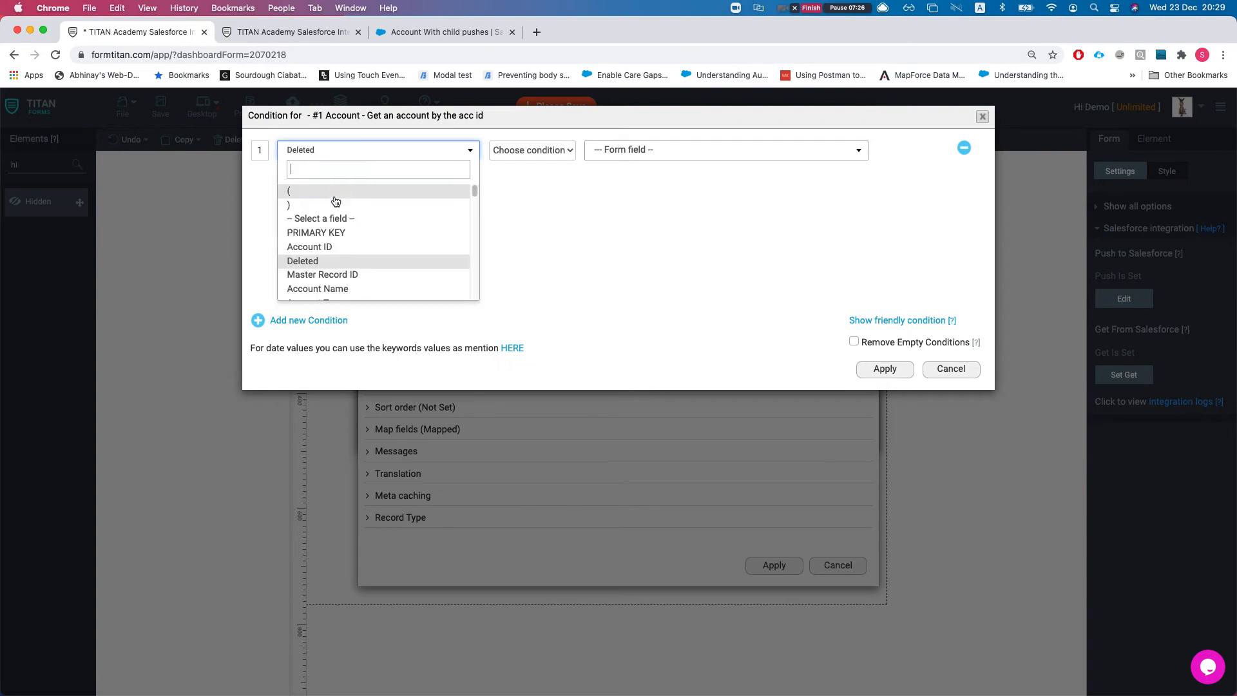
left_click(328, 246)
left_click(539, 149)
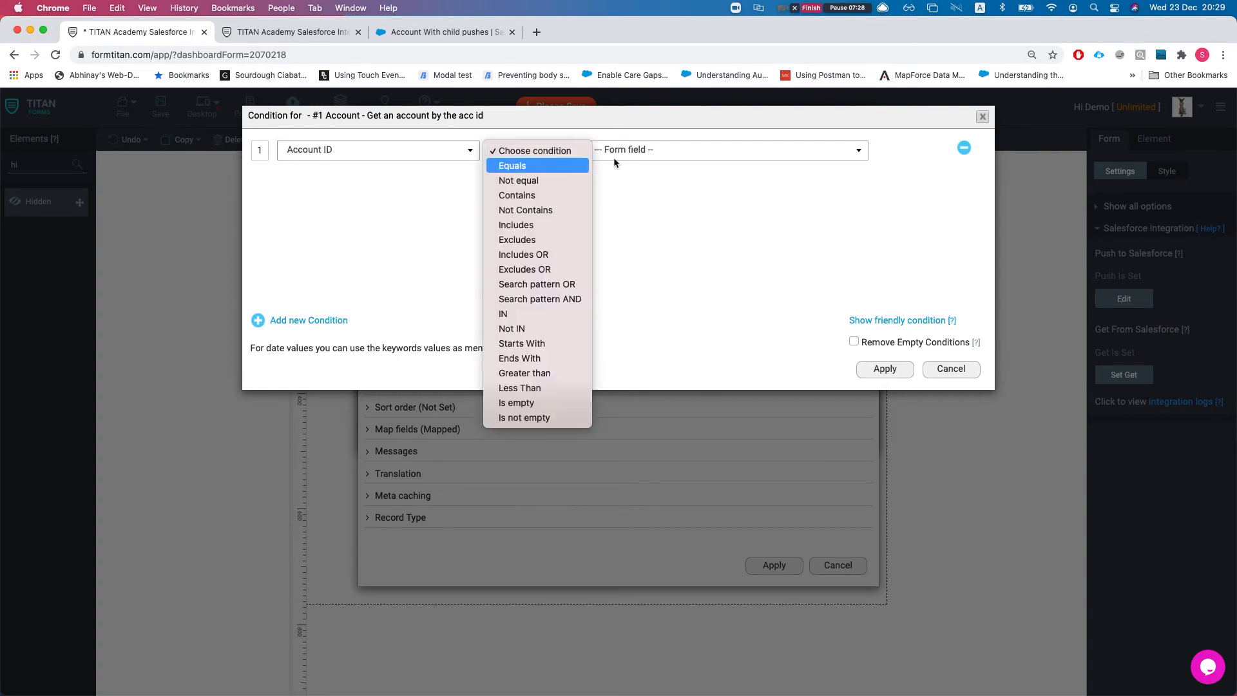
left_click(512, 165)
left_click(638, 150)
type("acc")
left_click(628, 205)
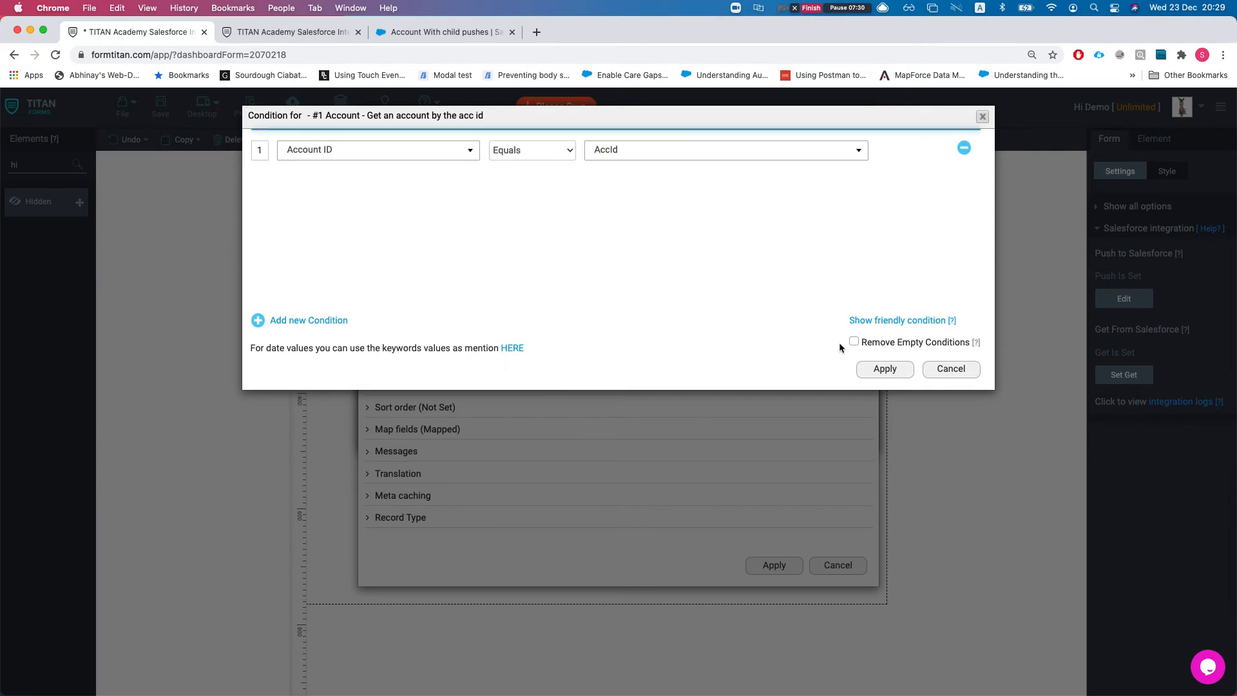
left_click(884, 369)
Apply the Account mapping and Get From Salesforce changes and save the form.
left_click(775, 565)
left_click(758, 428)
left_click(161, 107)
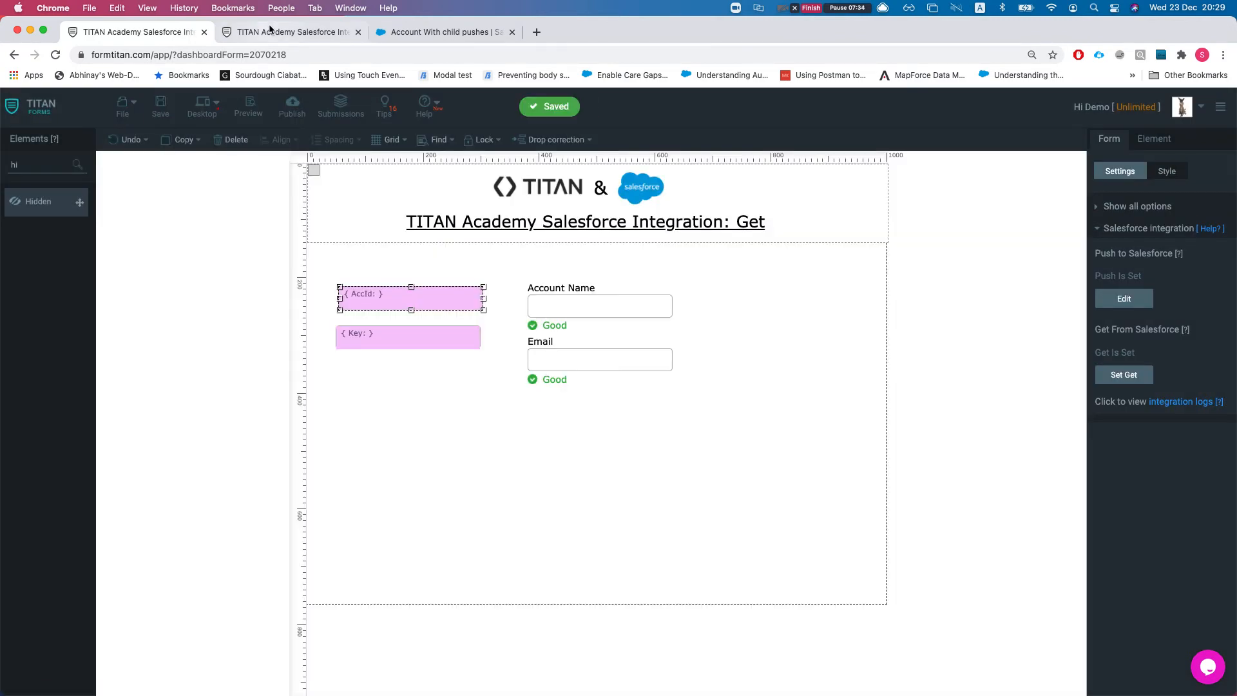
Check on the published form whether AccId alone fills the Account Name and Email fields.
left_click(293, 31)
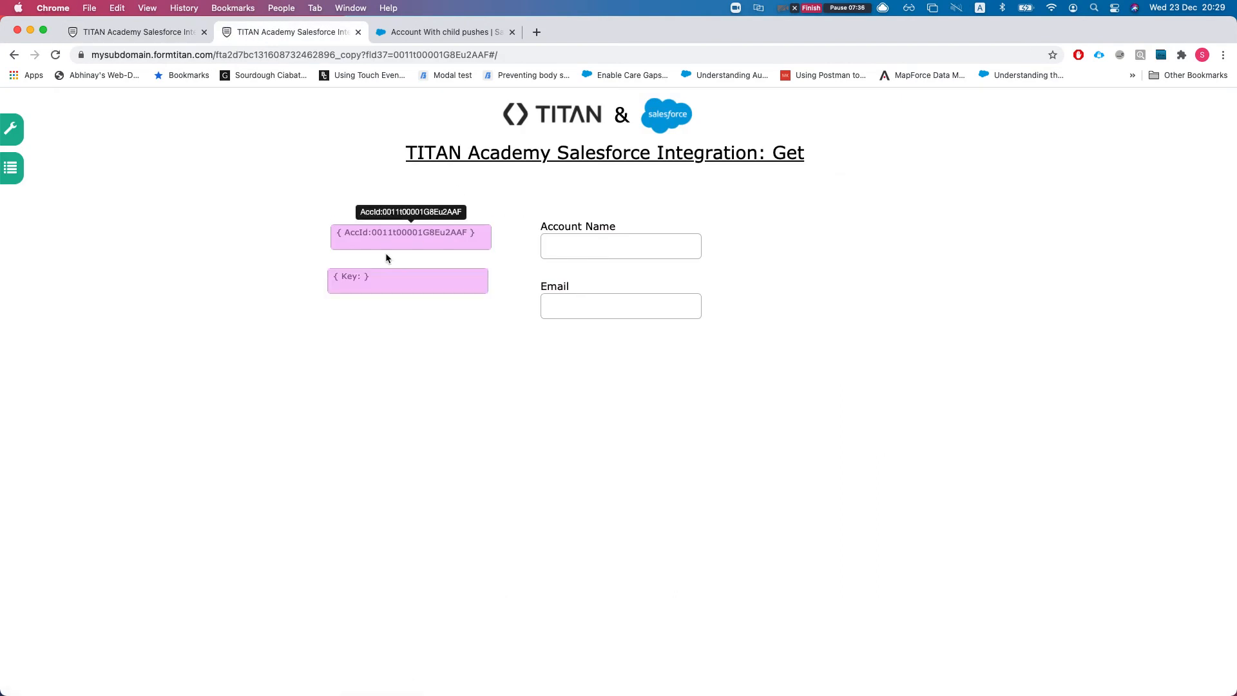
left_click_drag(359, 232, 436, 237)
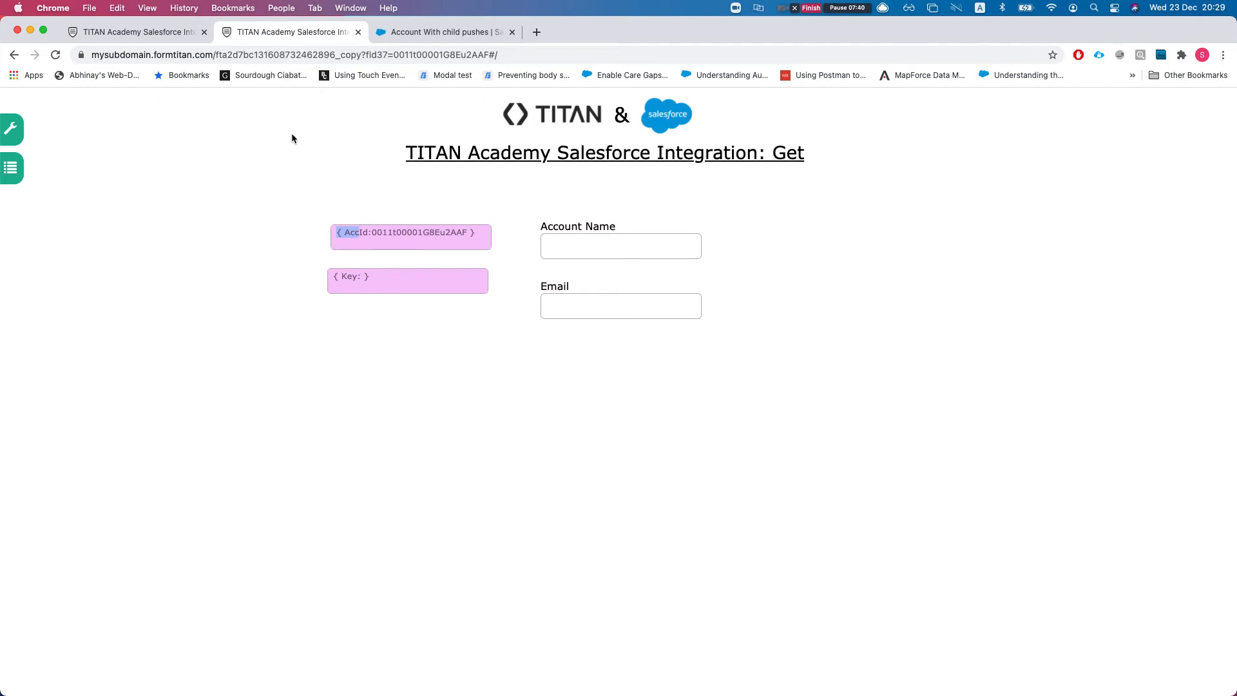
left_click(158, 32)
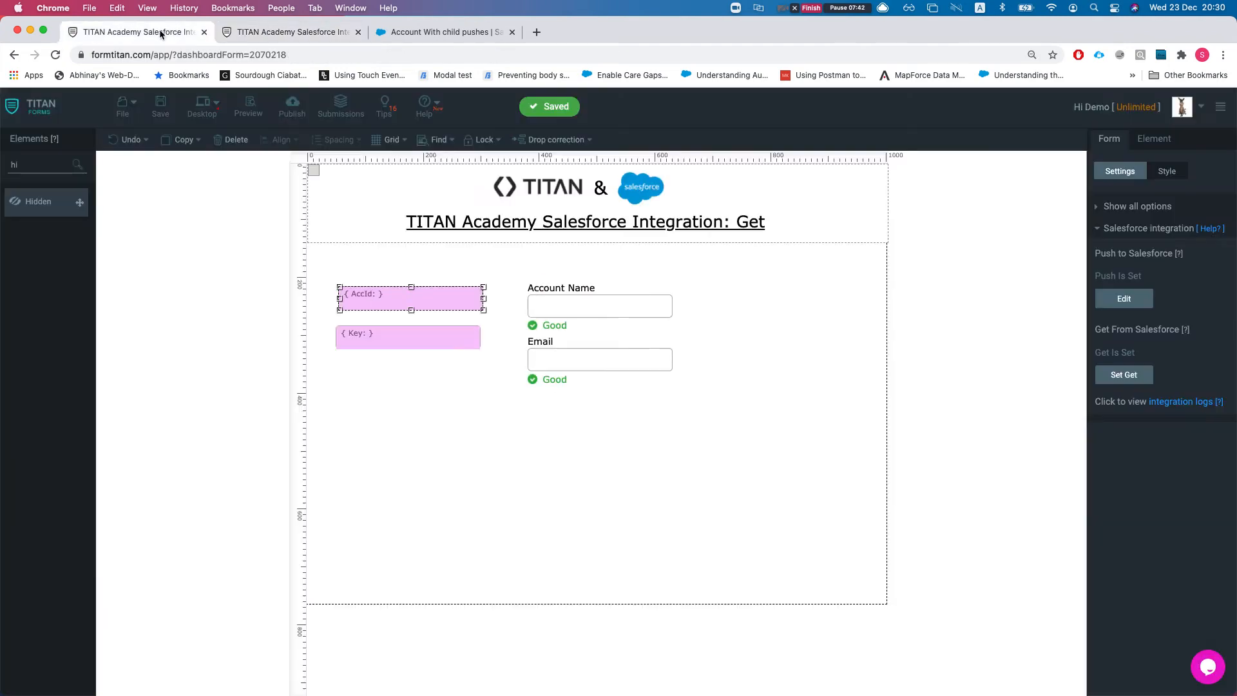
Review how the Account get in Get From Salesforce is set to be triggered.
left_click(1118, 302)
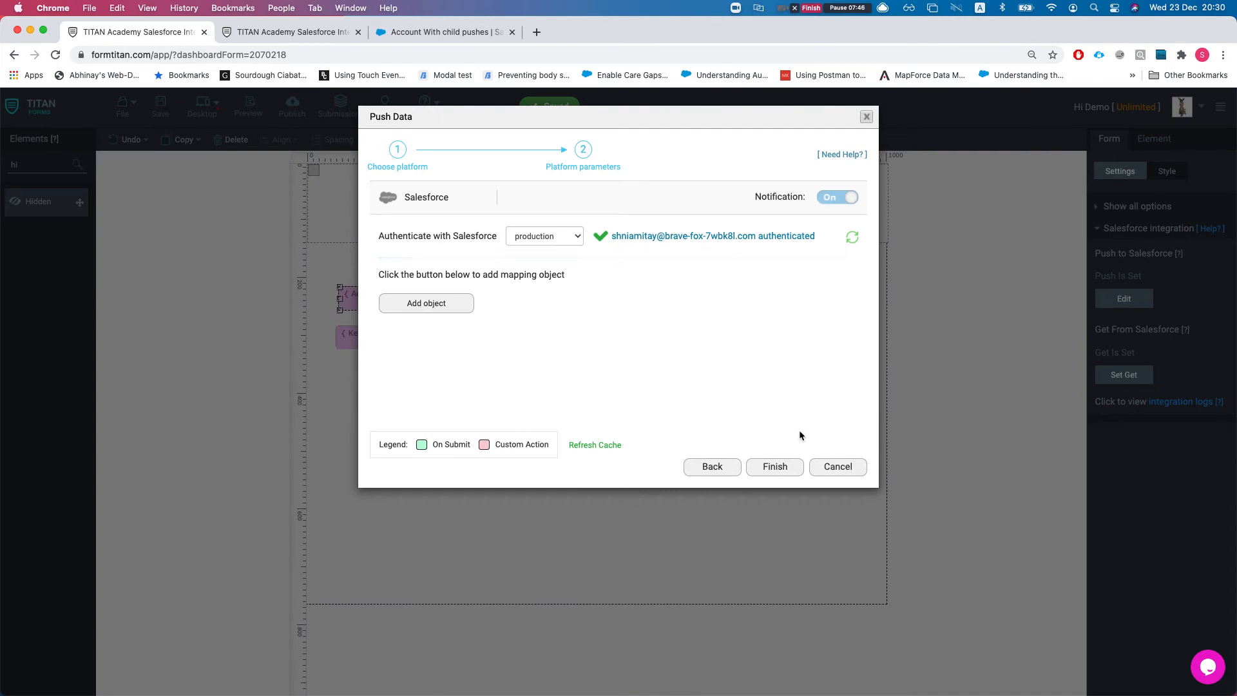
left_click(829, 472)
left_click(1124, 375)
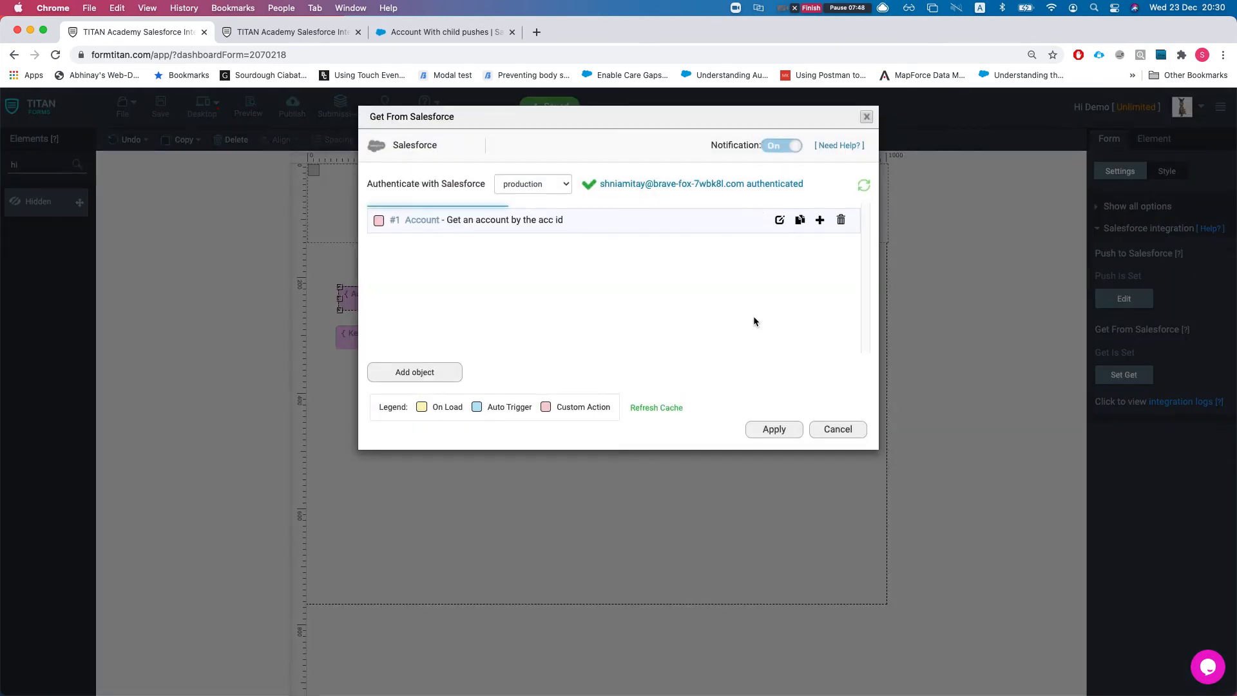
left_click(779, 220)
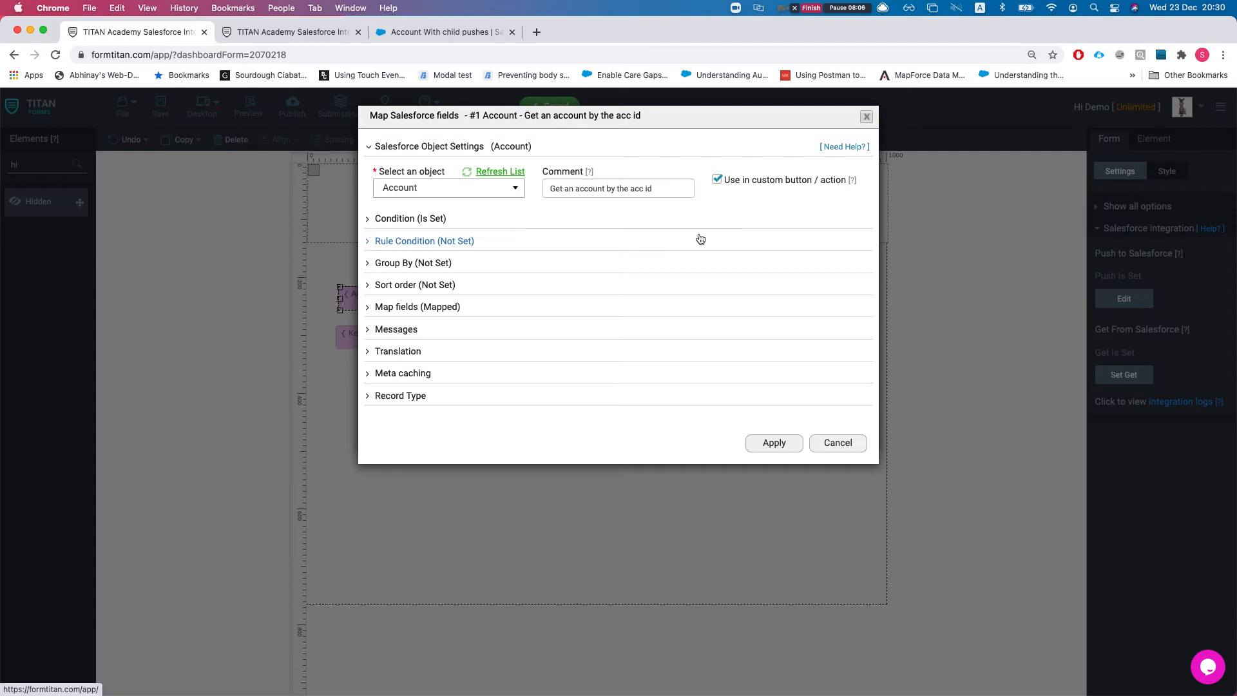
left_click(857, 446)
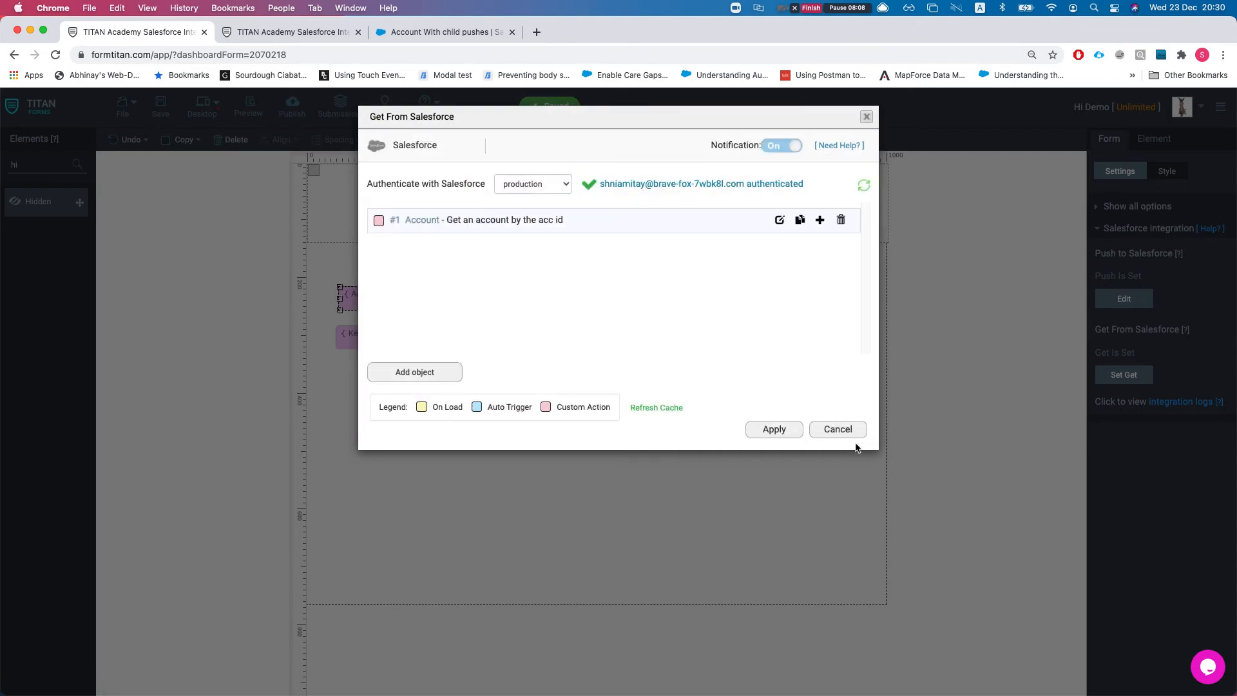
left_click(838, 430)
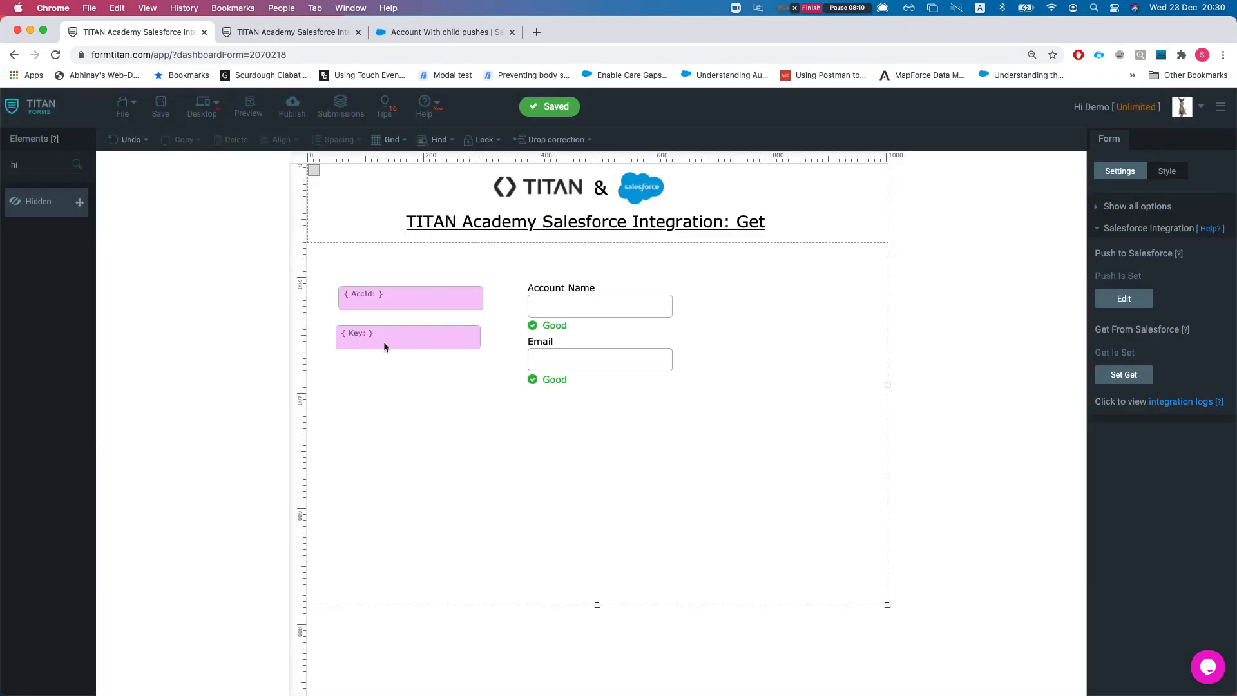
Start a condition rule on the AccId hidden field with Support Opposite off and the operator Is not empty.
left_click(392, 308)
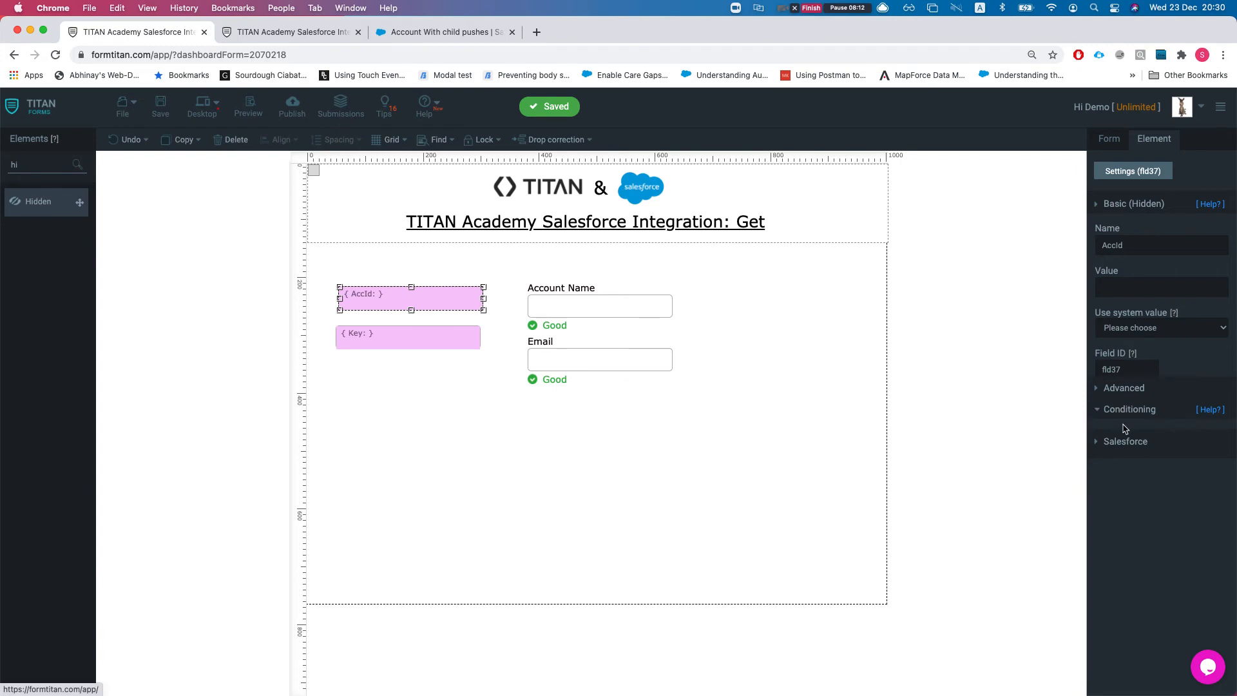
left_click(1121, 423)
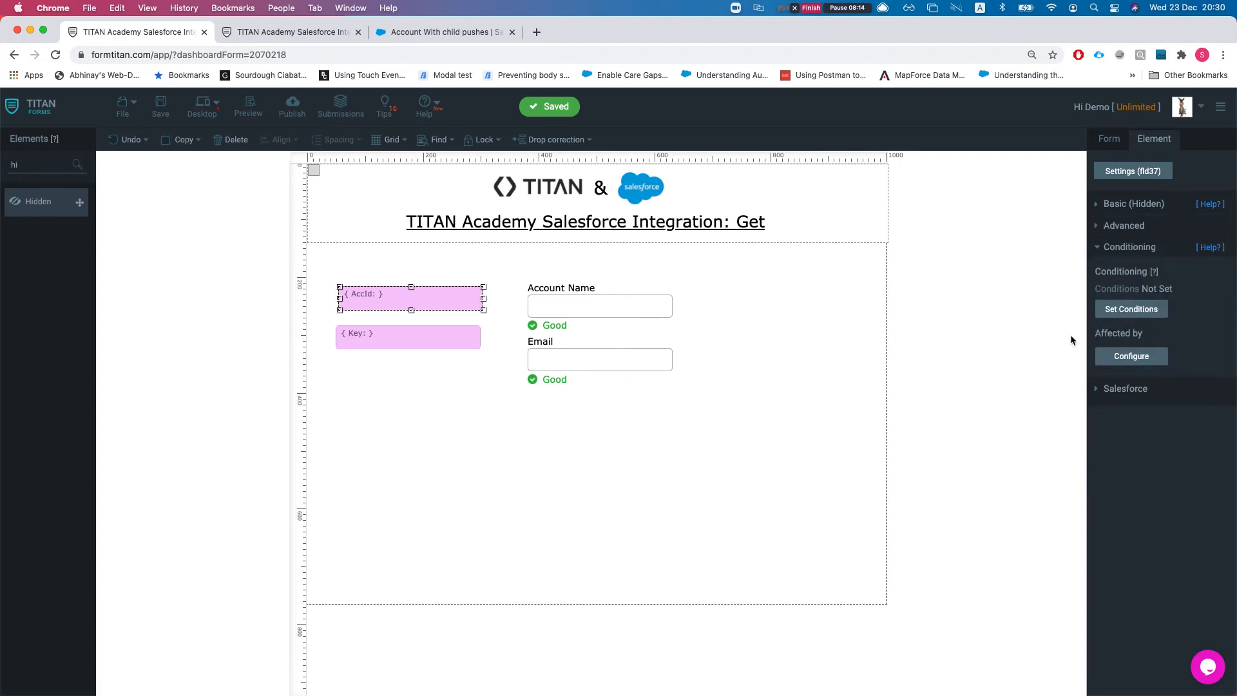
left_click(1140, 310)
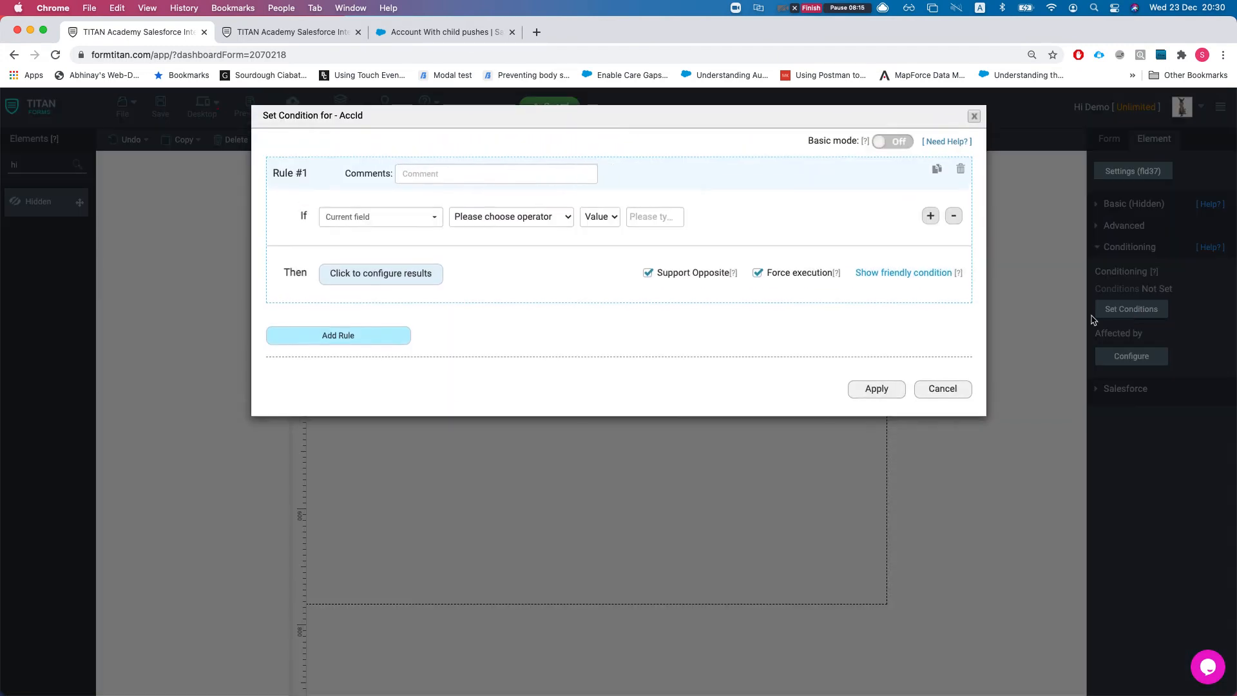
left_click(687, 276)
left_click(490, 221)
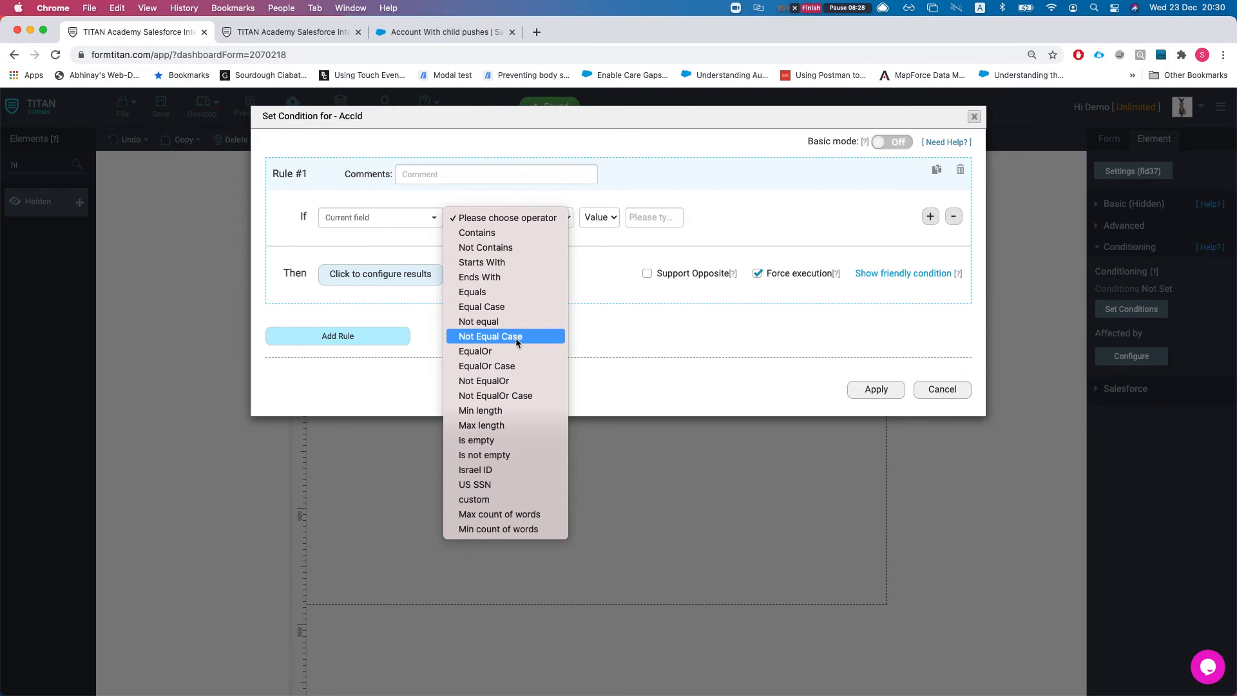
left_click(494, 456)
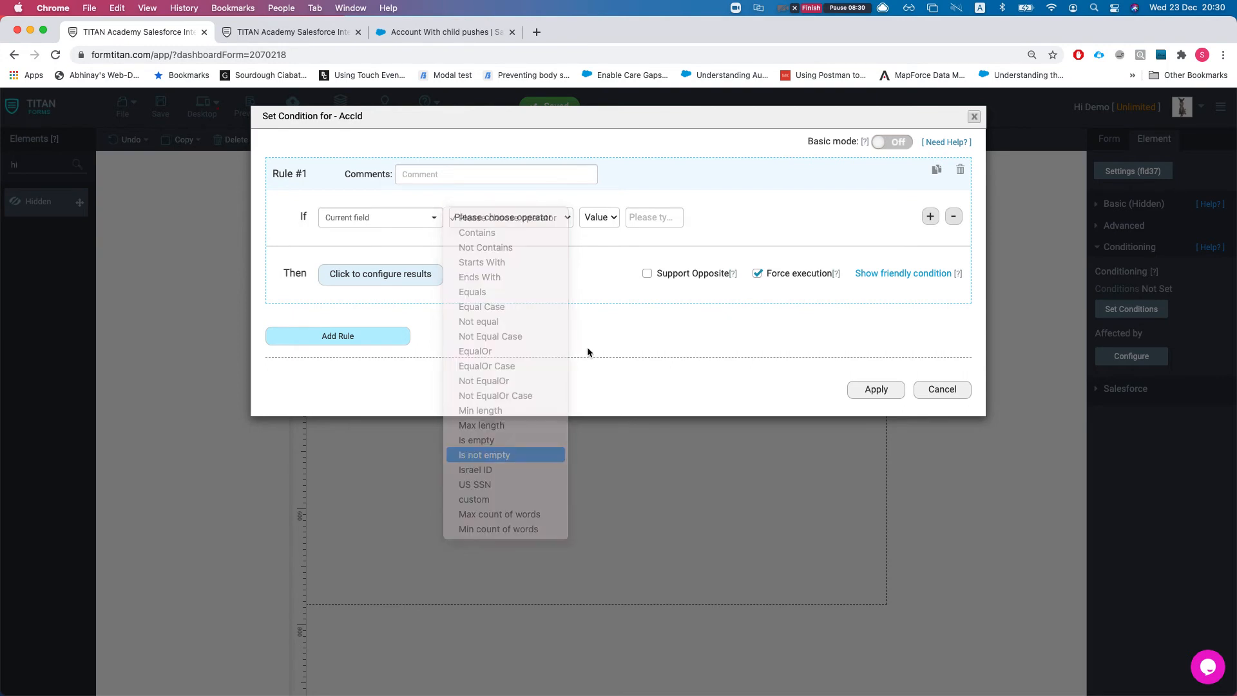
Make the AccId rule run the Salesforce action "Account (get) - Get an account by the acc id" and apply it.
left_click(395, 281)
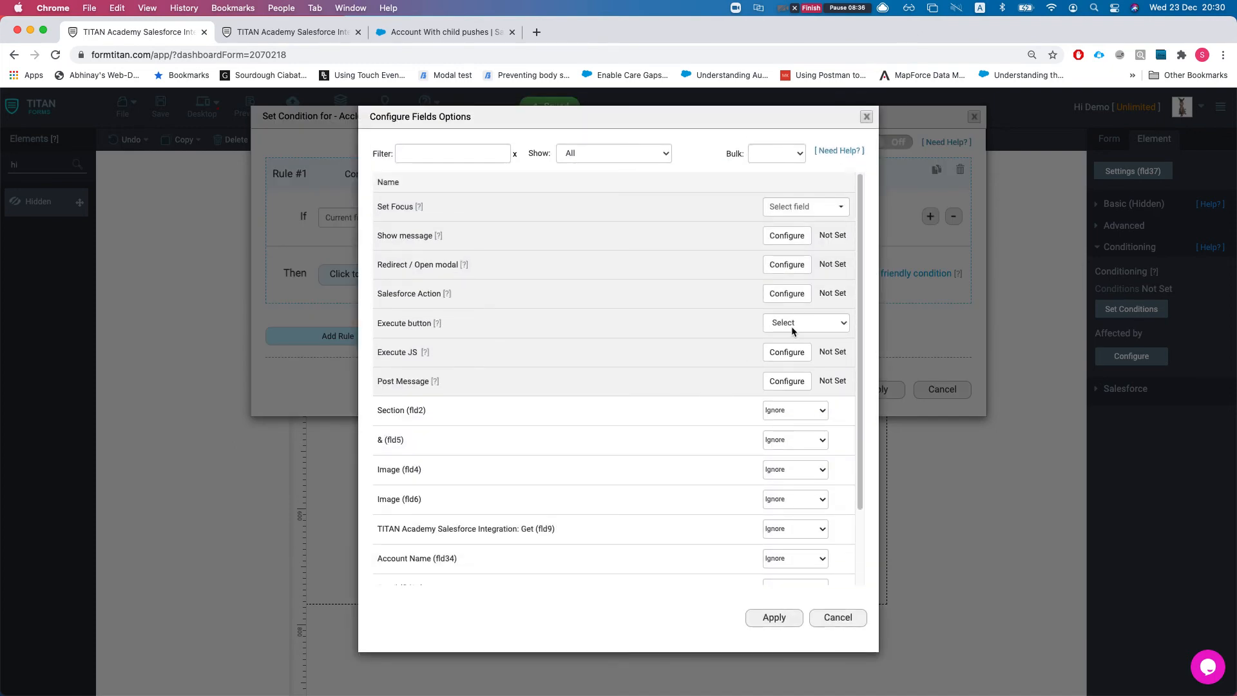
left_click(787, 294)
left_click(567, 395)
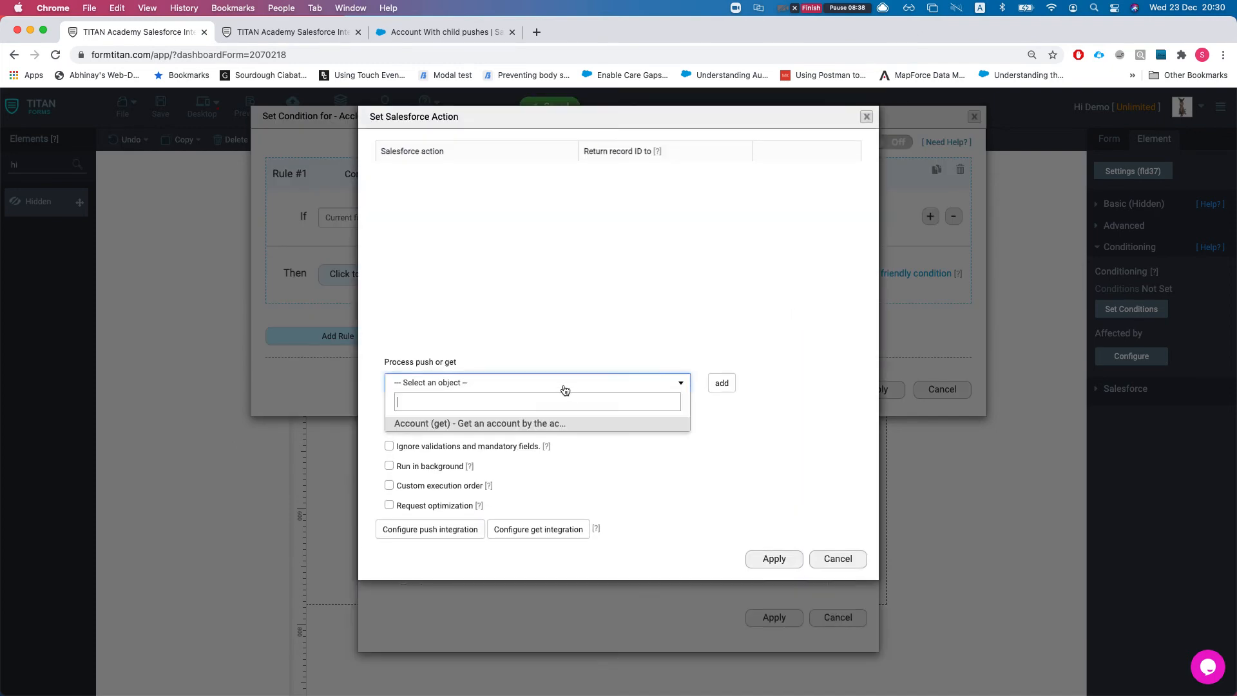
left_click(505, 422)
left_click(722, 383)
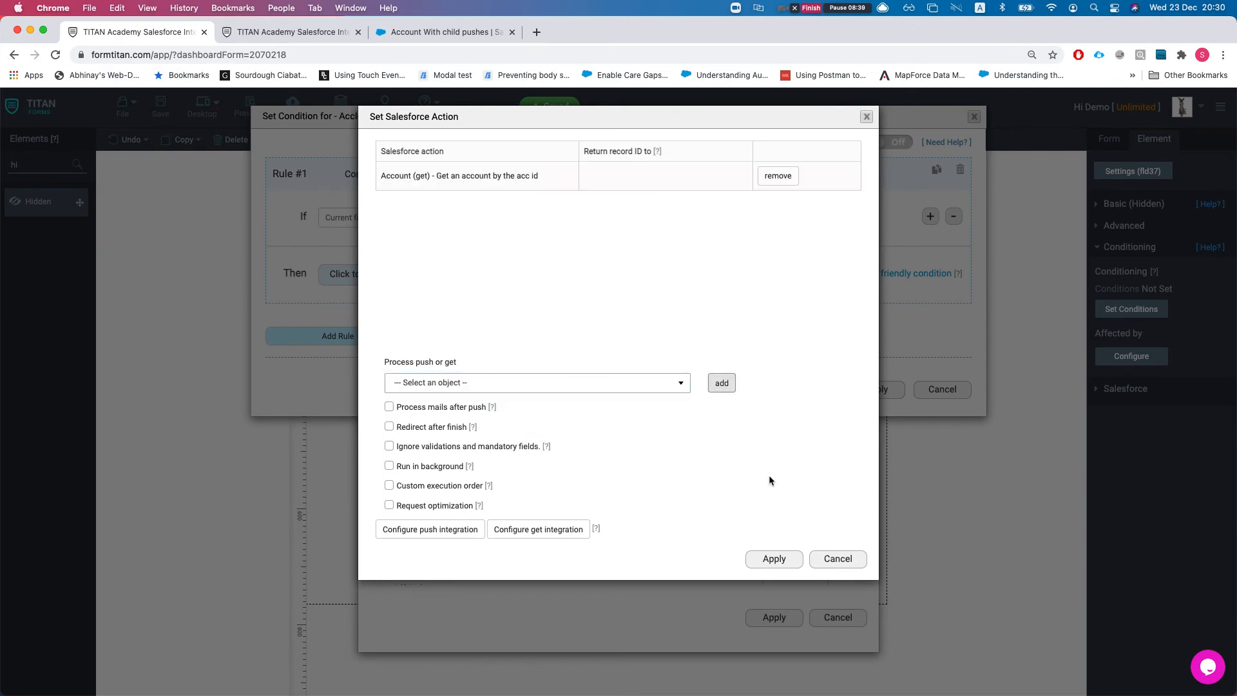
left_click(773, 559)
left_click(774, 620)
left_click(877, 390)
Save the form and check the Account Name and Email fields on the published form.
left_click(155, 102)
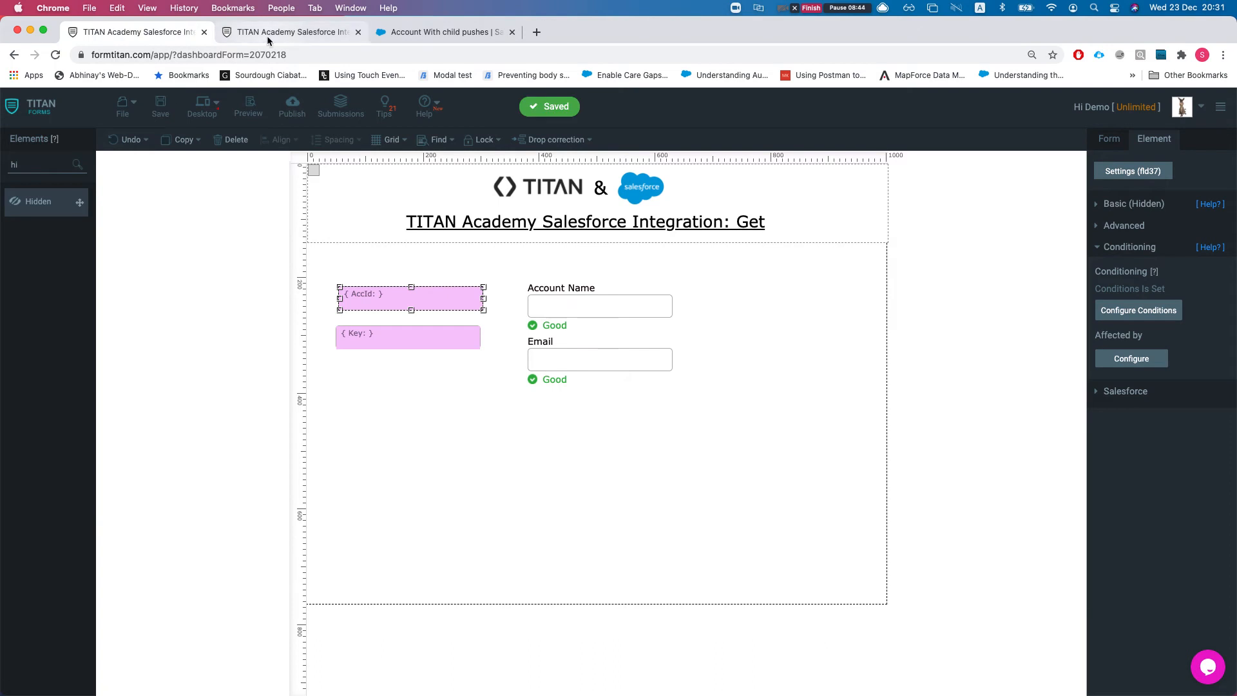
left_click(265, 32)
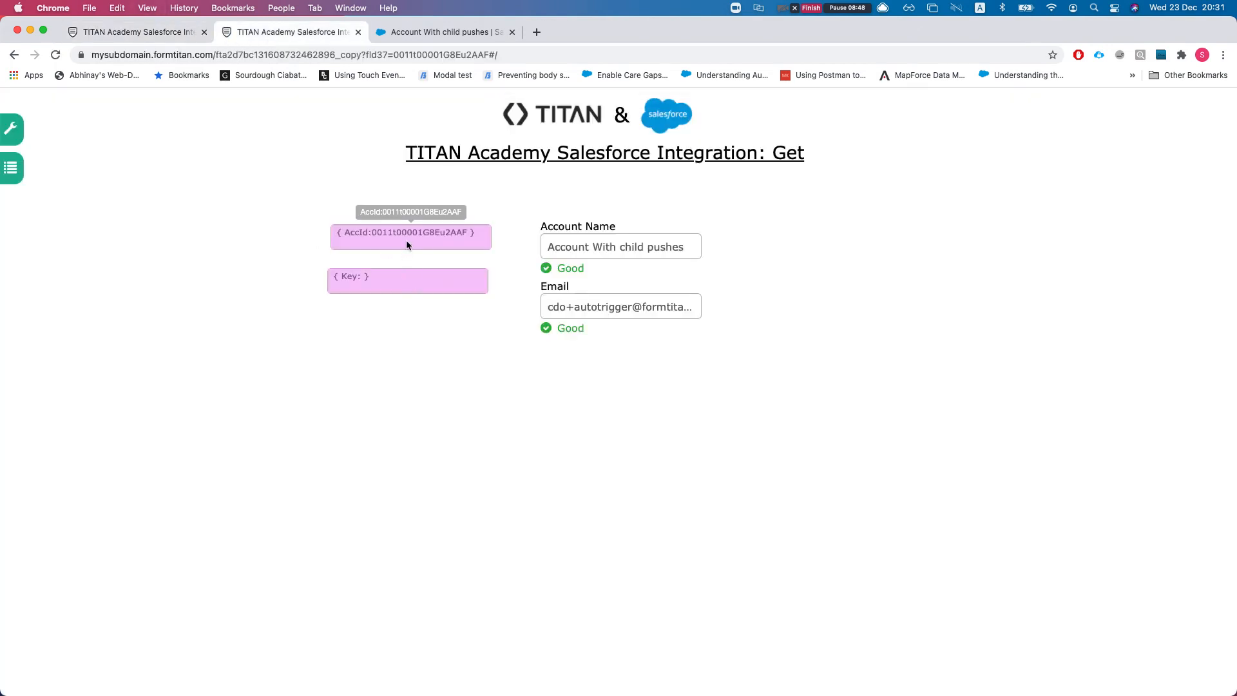
Return to the form builder, remove the condition rule from the AccId hidden field and apply the change.
left_click(173, 36)
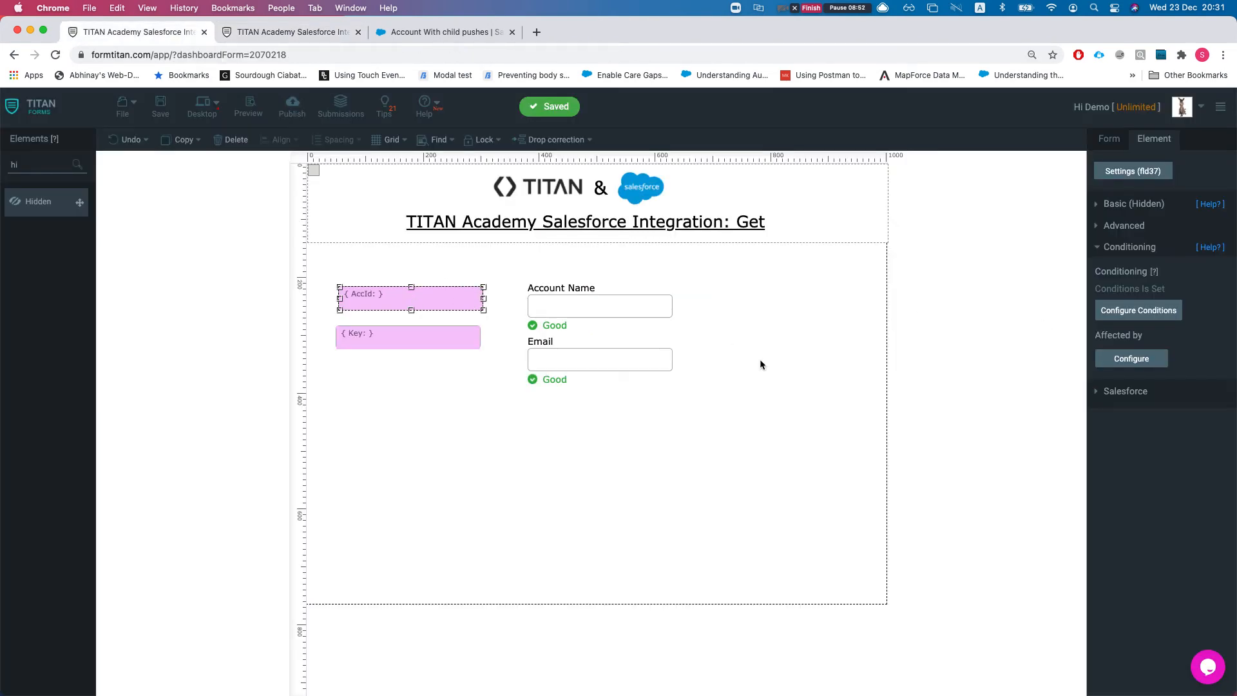
left_click(1132, 315)
left_click(960, 169)
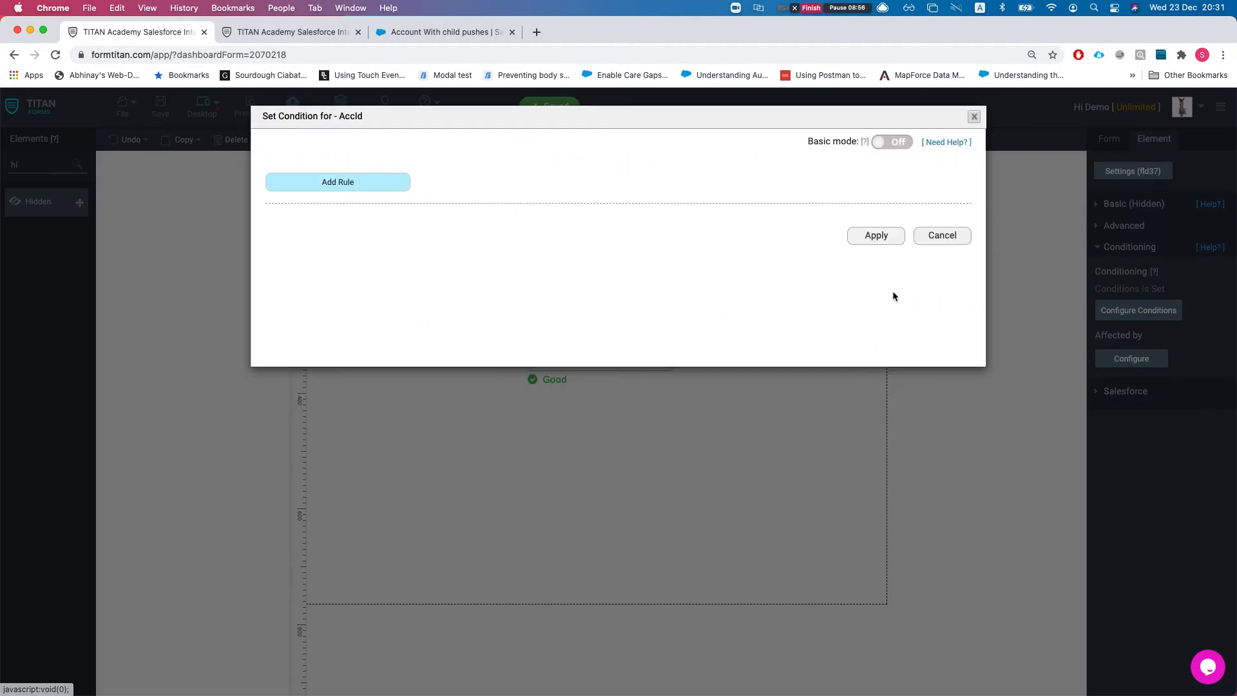
left_click(876, 235)
Add a button below the Email field and open its Salesforce action settings.
double_click(38, 164)
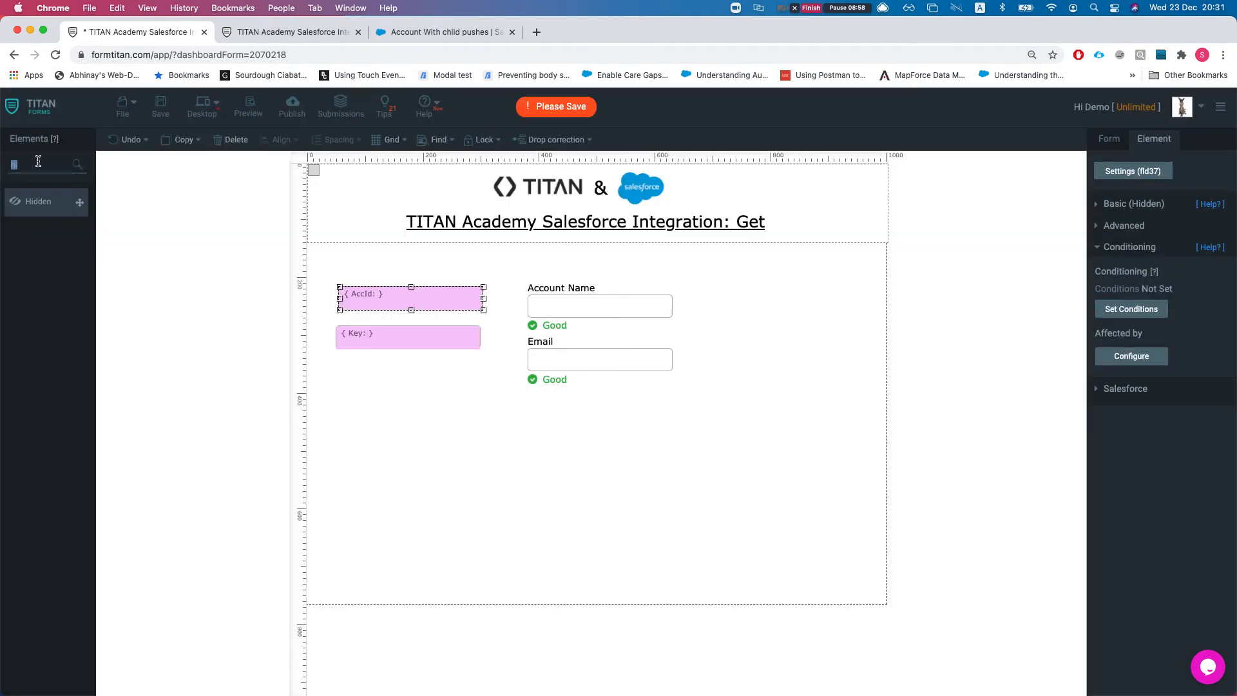
type("butt")
left_click_drag(38, 236, 542, 436)
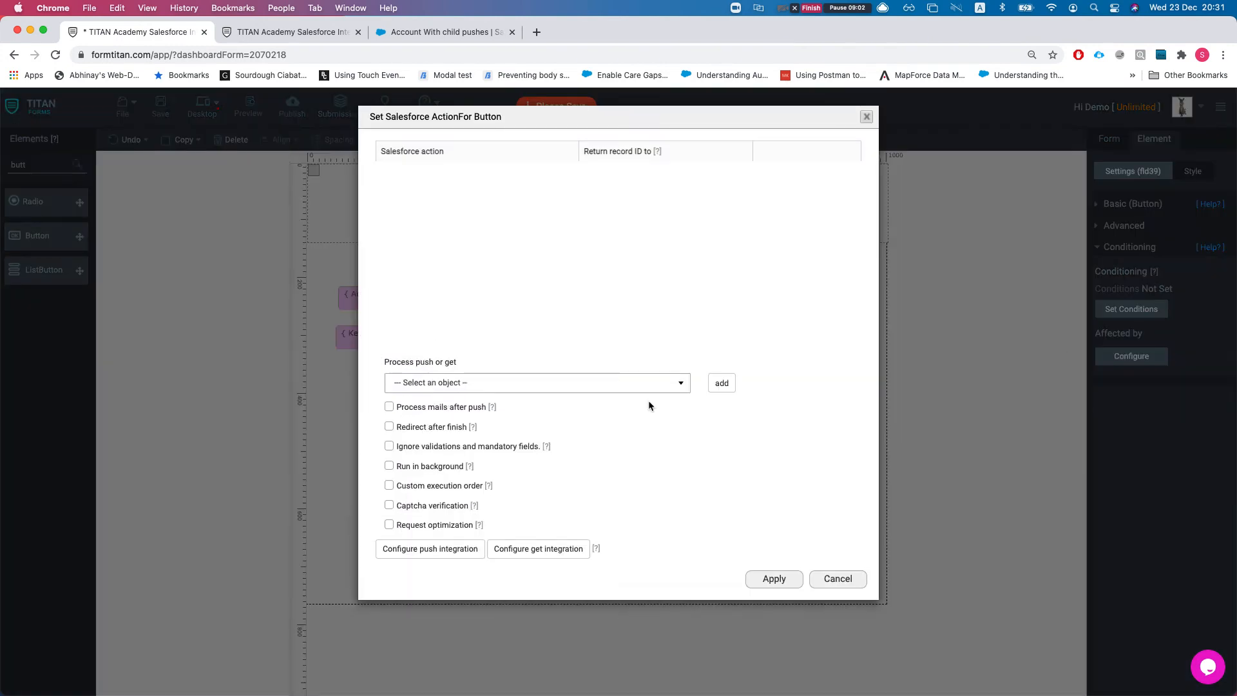
left_click_drag(386, 117, 499, 122)
left_click(569, 307)
Assign the "Account (get) - Get an account by the acc id" Salesforce action to the new button.
left_click(512, 384)
left_click(424, 424)
left_click(721, 383)
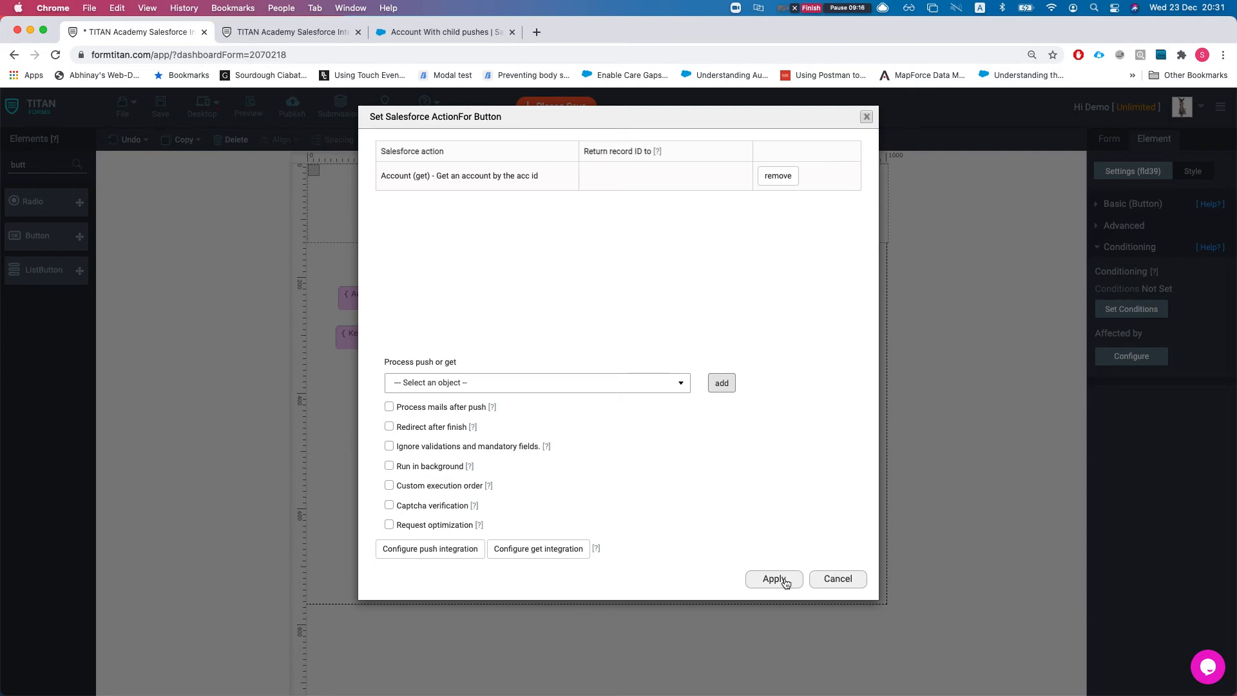
Try custom execution order 1 for the button's Account get, turn the option back off and apply the action.
left_click(390, 466)
left_click(389, 486)
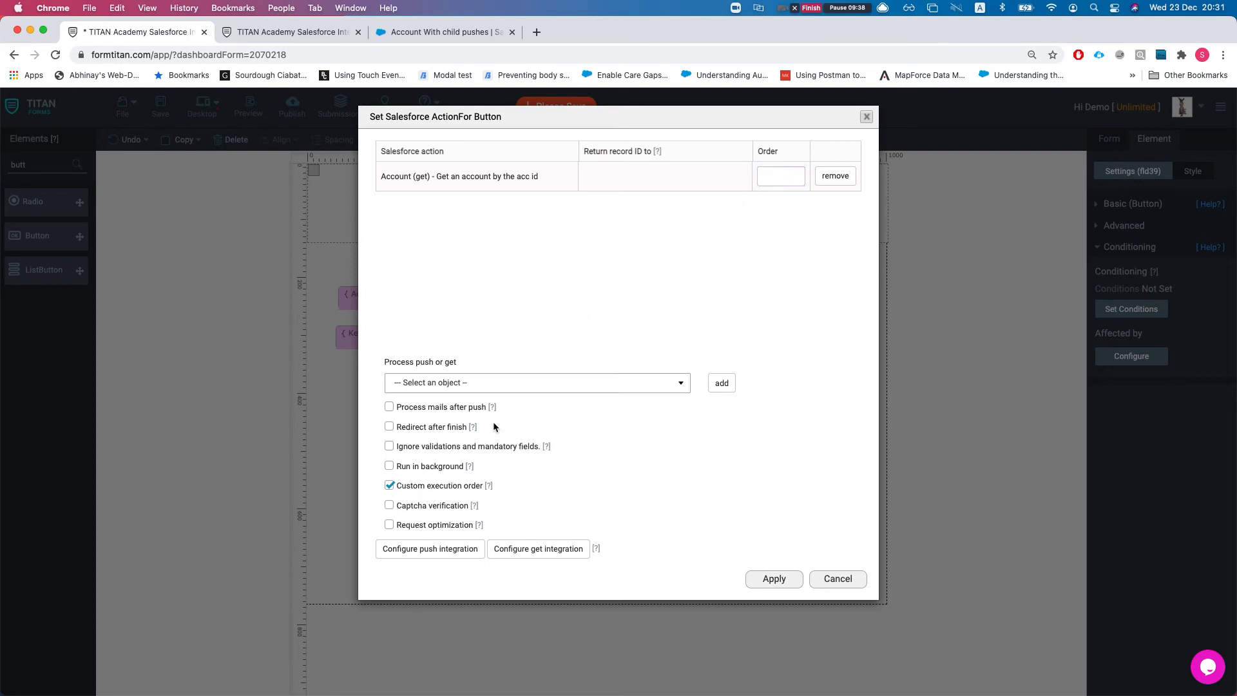
left_click(390, 487)
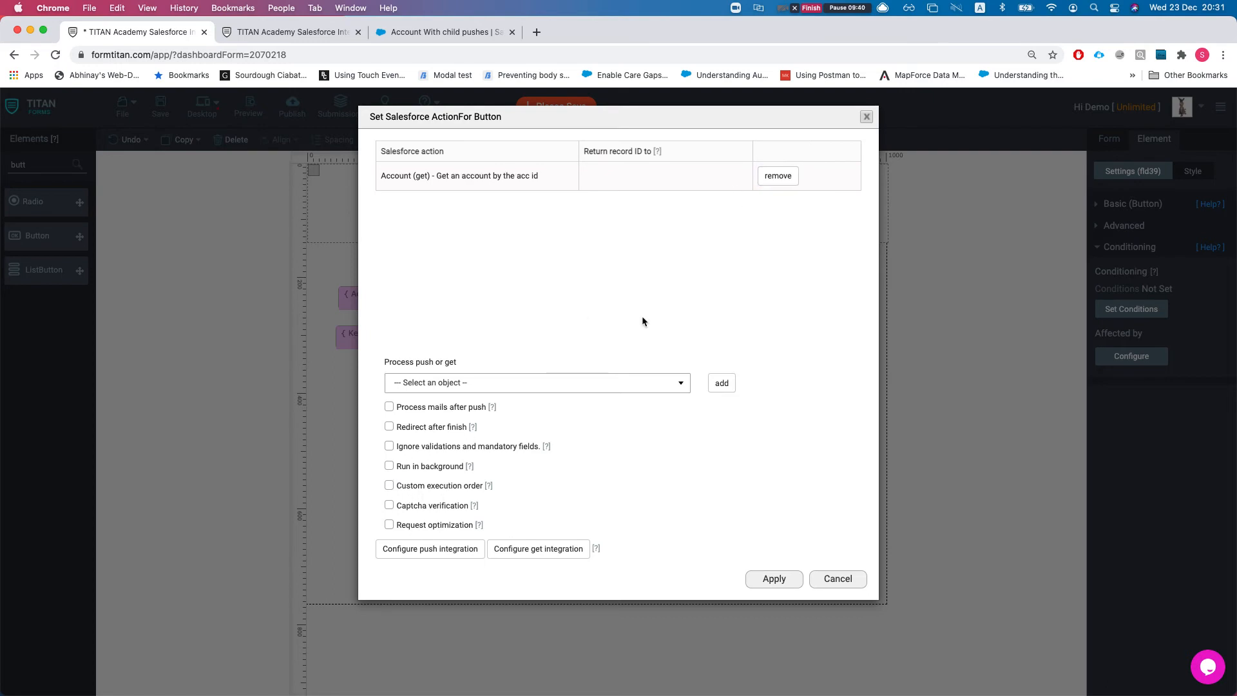
left_click(389, 486)
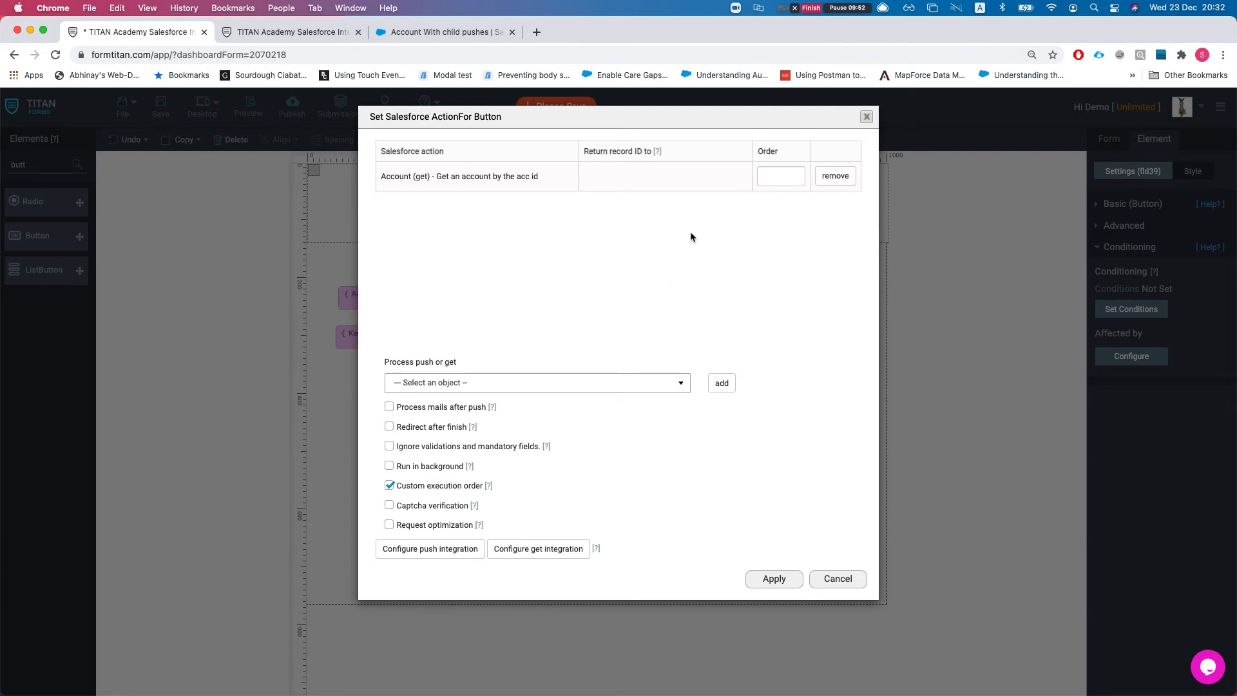
left_click(775, 176)
type("1")
left_click(809, 323)
left_click(389, 485)
left_click(789, 584)
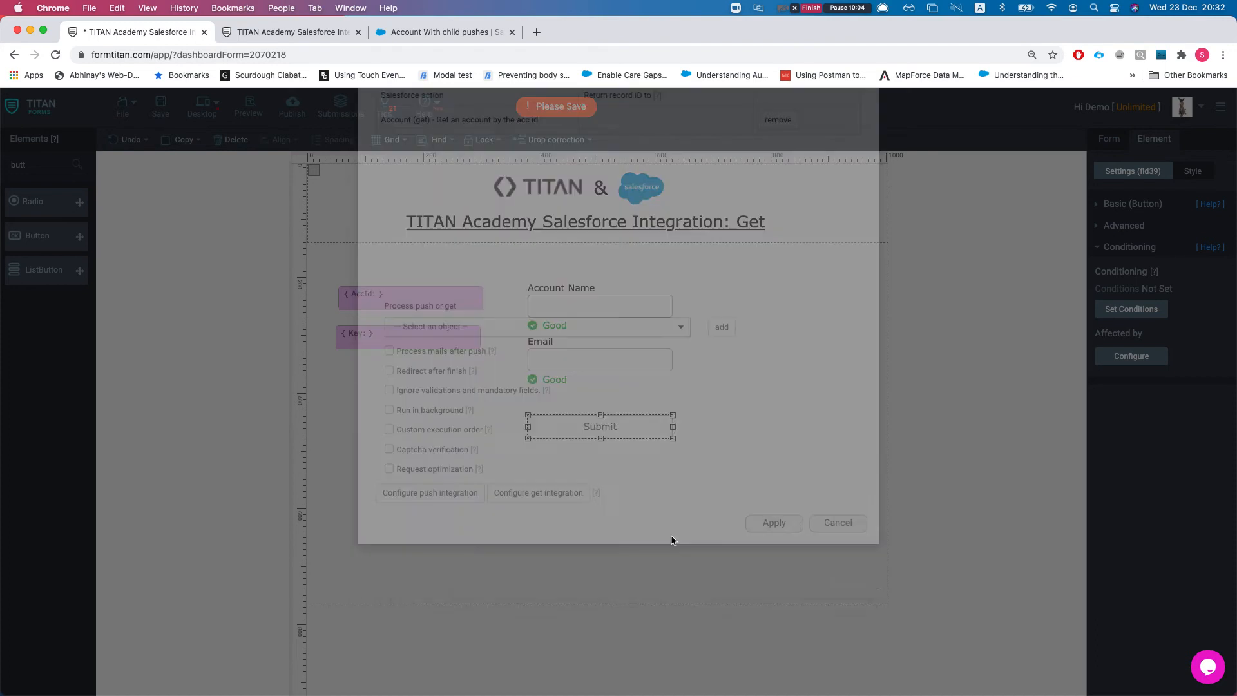
Set the new button's text to "Click to get the account".
left_click(1159, 208)
double_click(1135, 245)
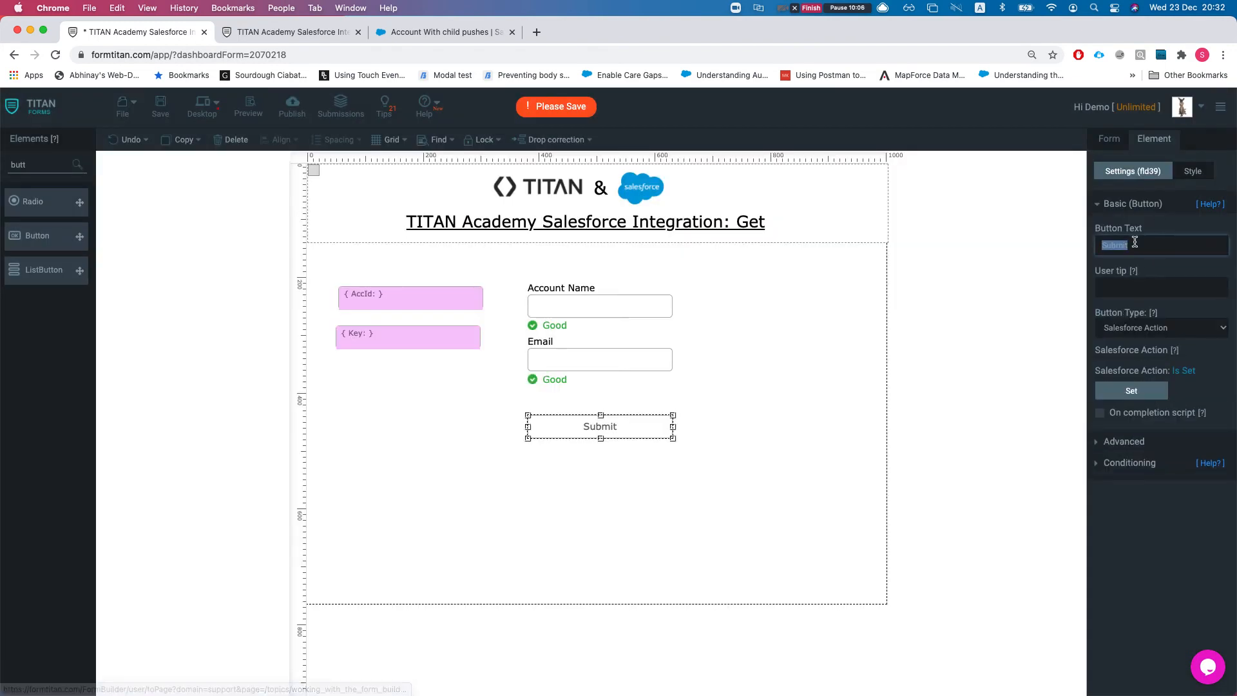
type("Click")
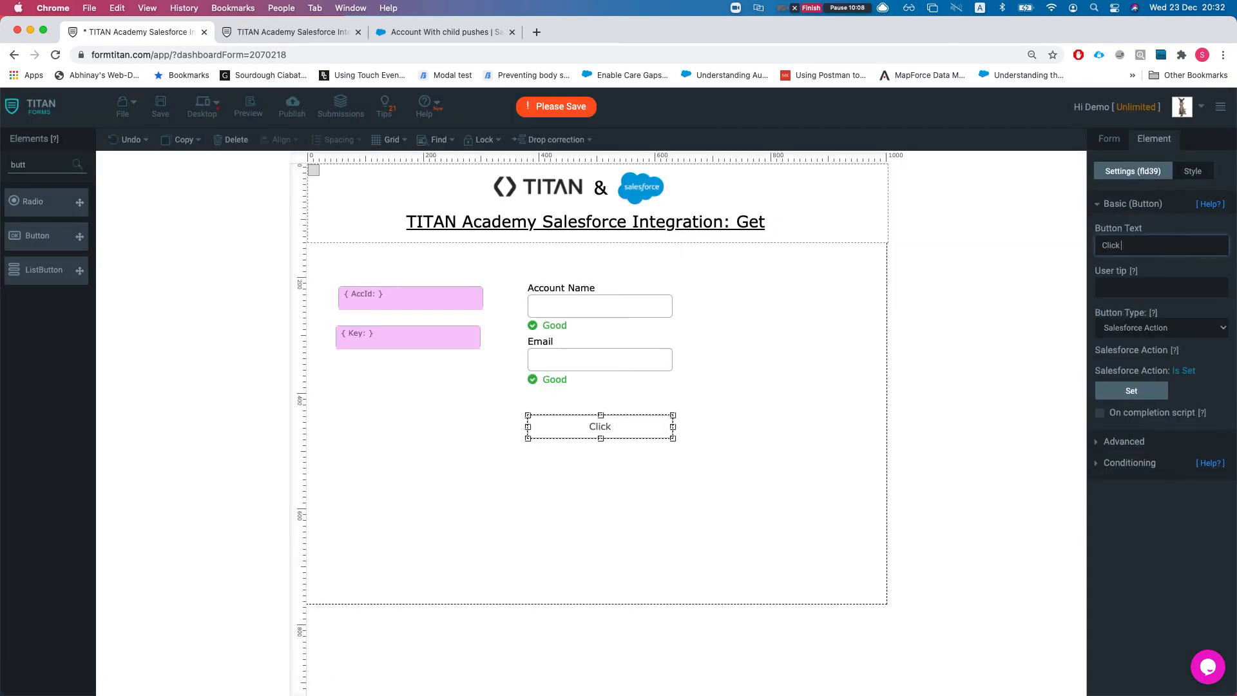
type(" to get the account")
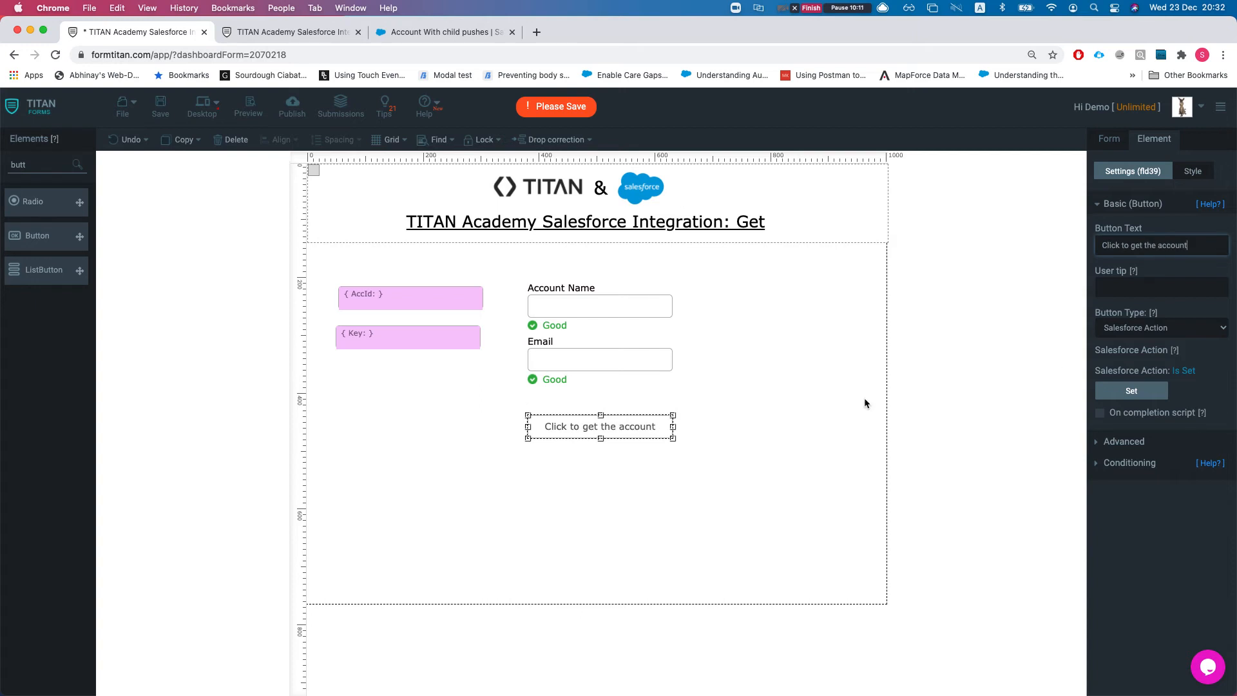
left_click(614, 427)
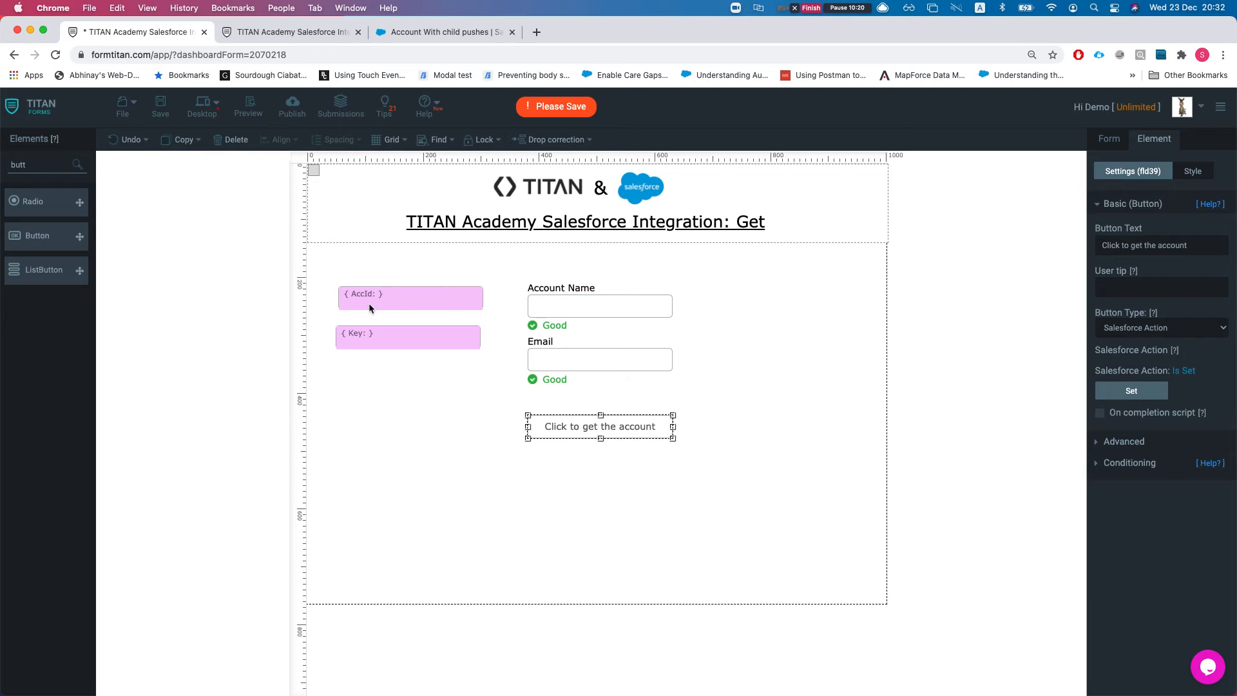
Save the form, reload the published page and test fetching the account with the new button.
left_click(161, 106)
left_click(277, 33)
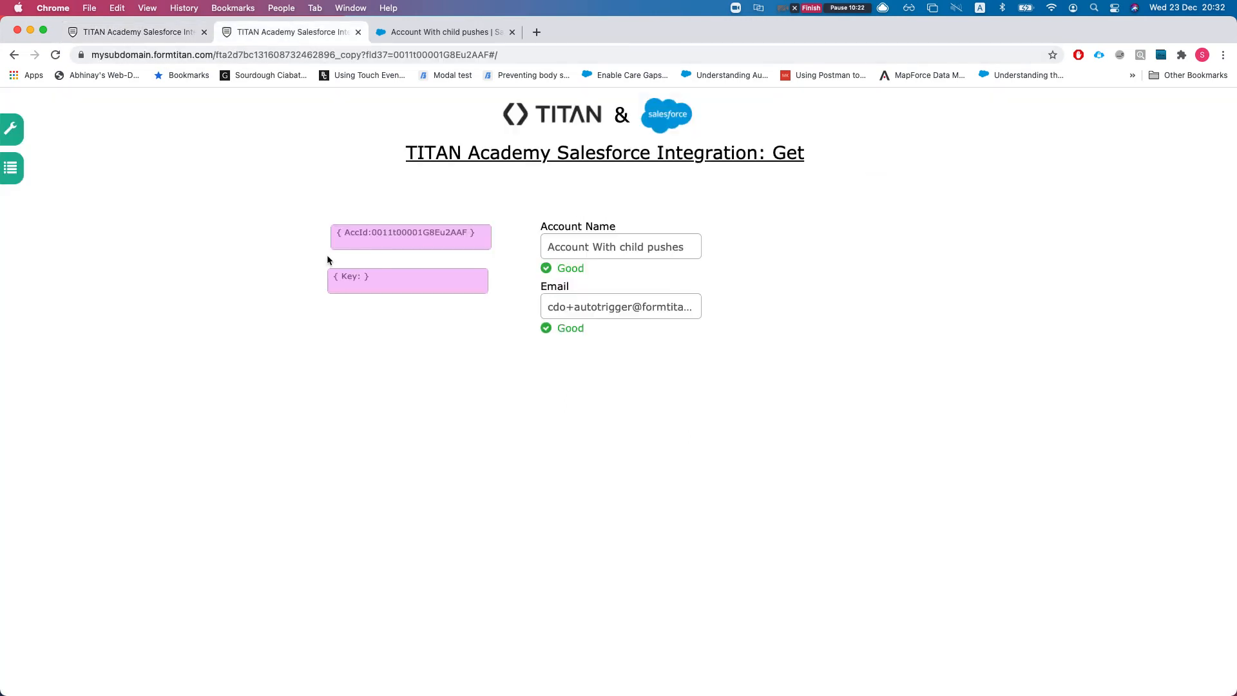
key("super+r")
left_click(576, 382)
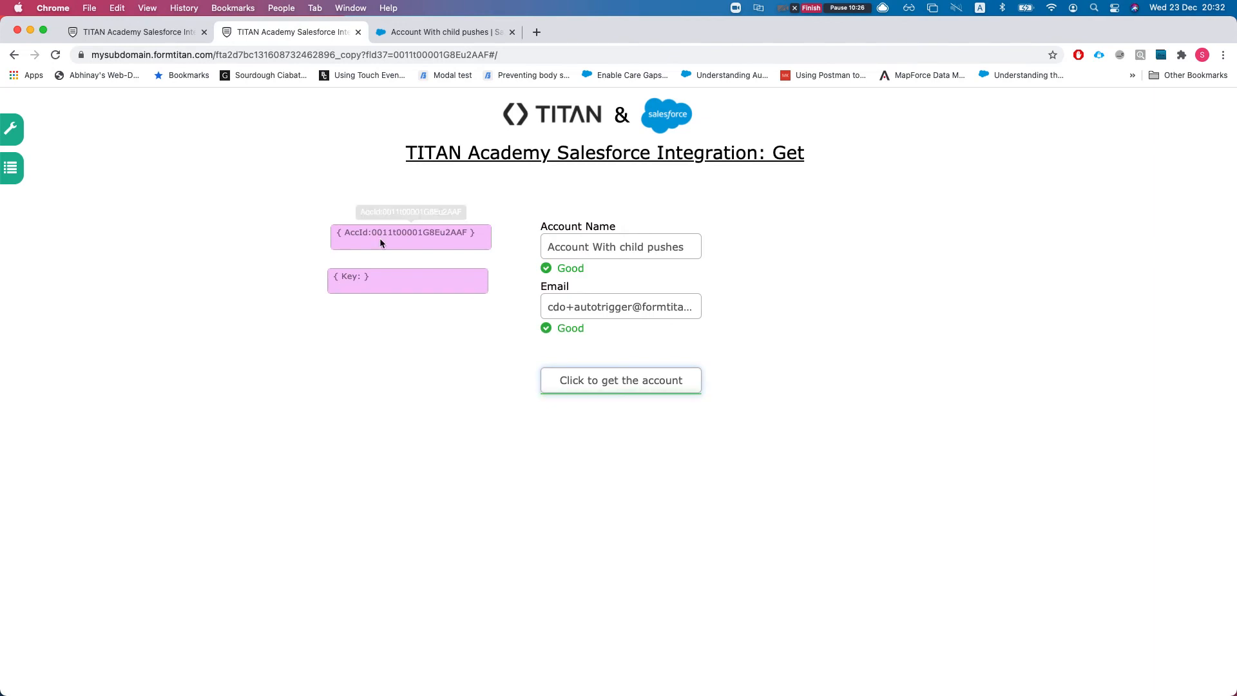
left_click_drag(371, 232, 455, 234)
left_click(442, 266)
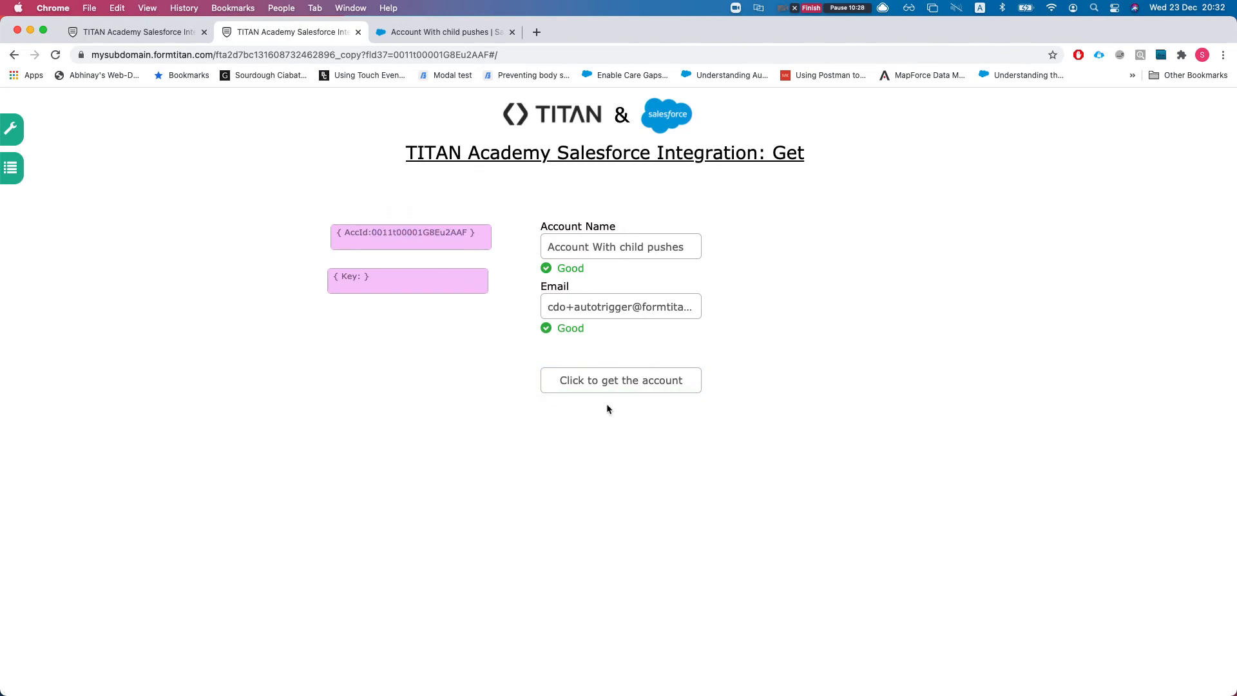
Back in the form builder, delete the "Click to get the account" button and the Key hidden field.
left_click(164, 32)
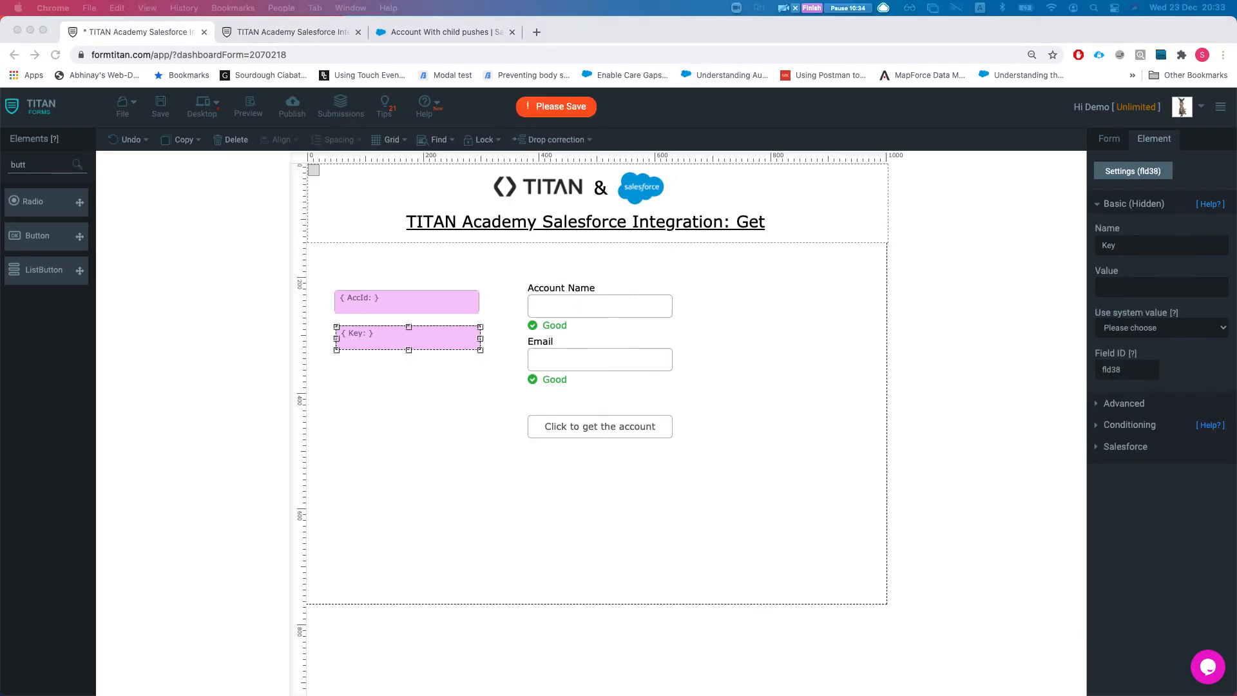
left_click(633, 425)
left_click(557, 426)
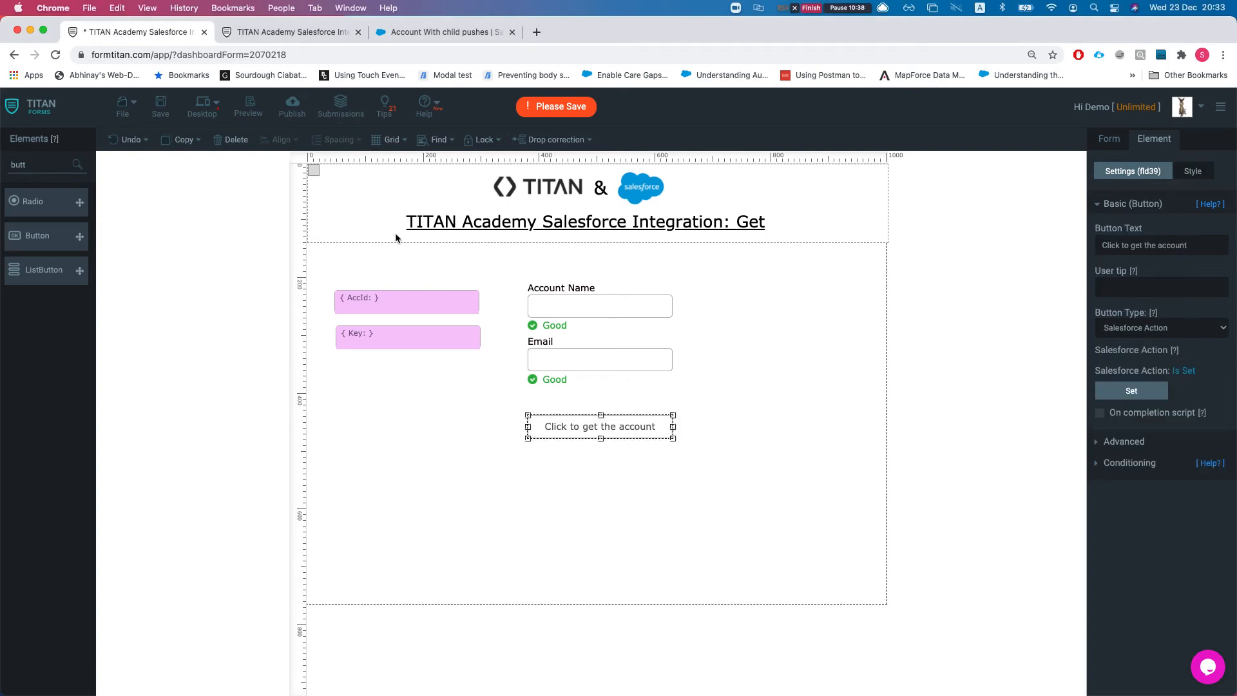
left_click(234, 140)
left_click(400, 346)
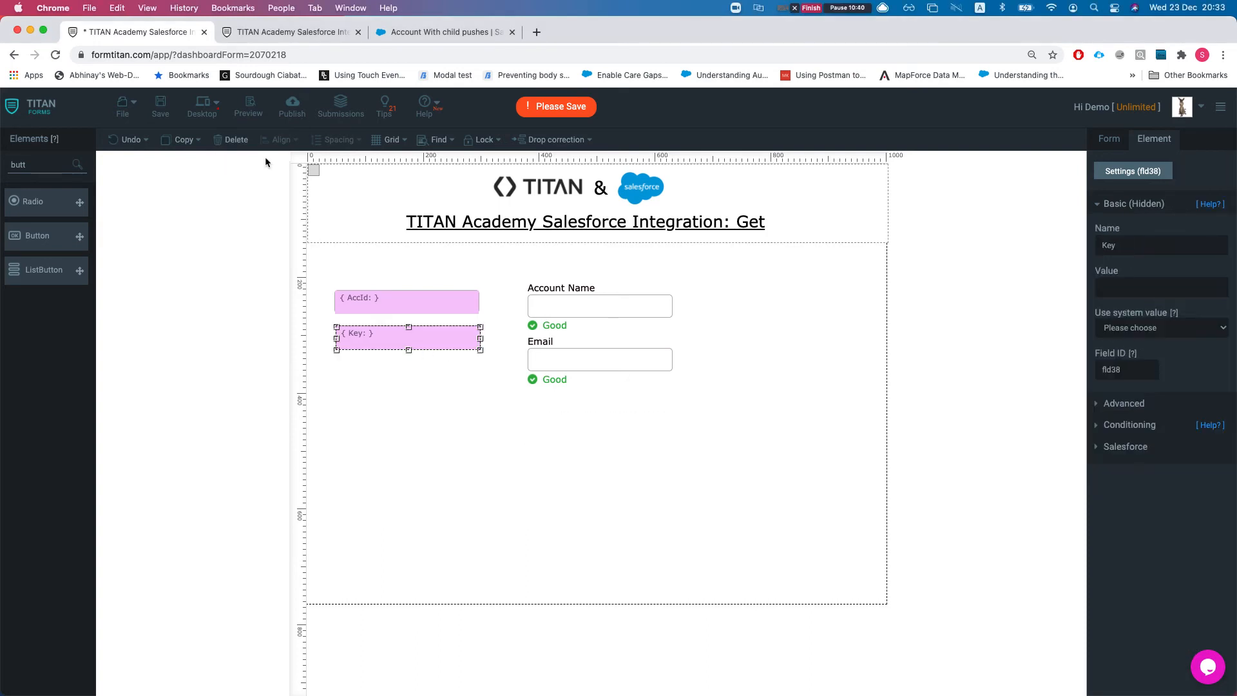
left_click(232, 140)
left_click(567, 488)
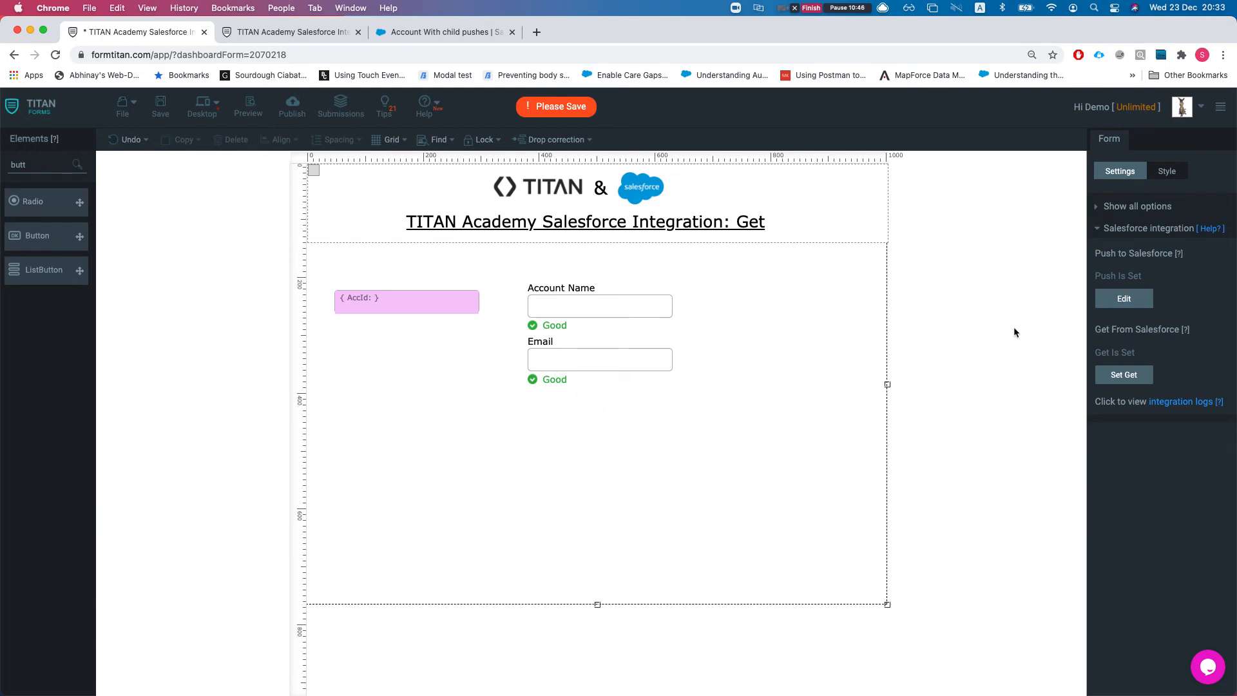
In Get From Salesforce, switch the Account get from use in custom button / action to Execute on form load.
left_click(1155, 233)
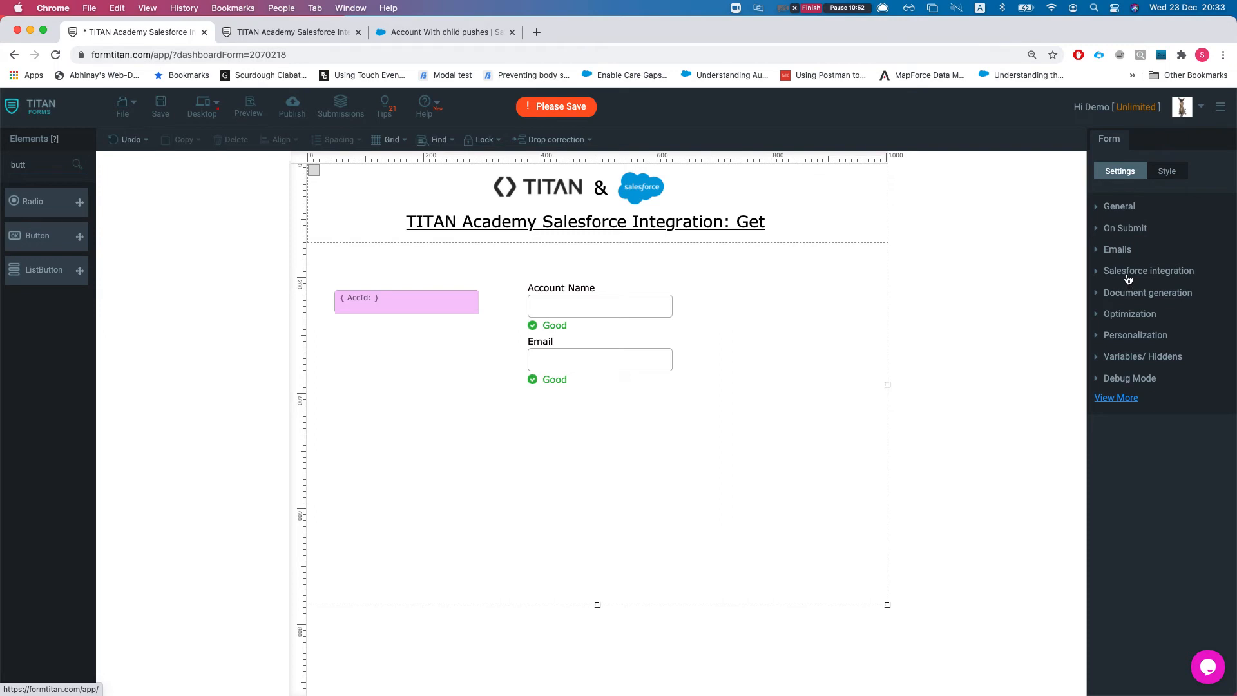
left_click(1128, 279)
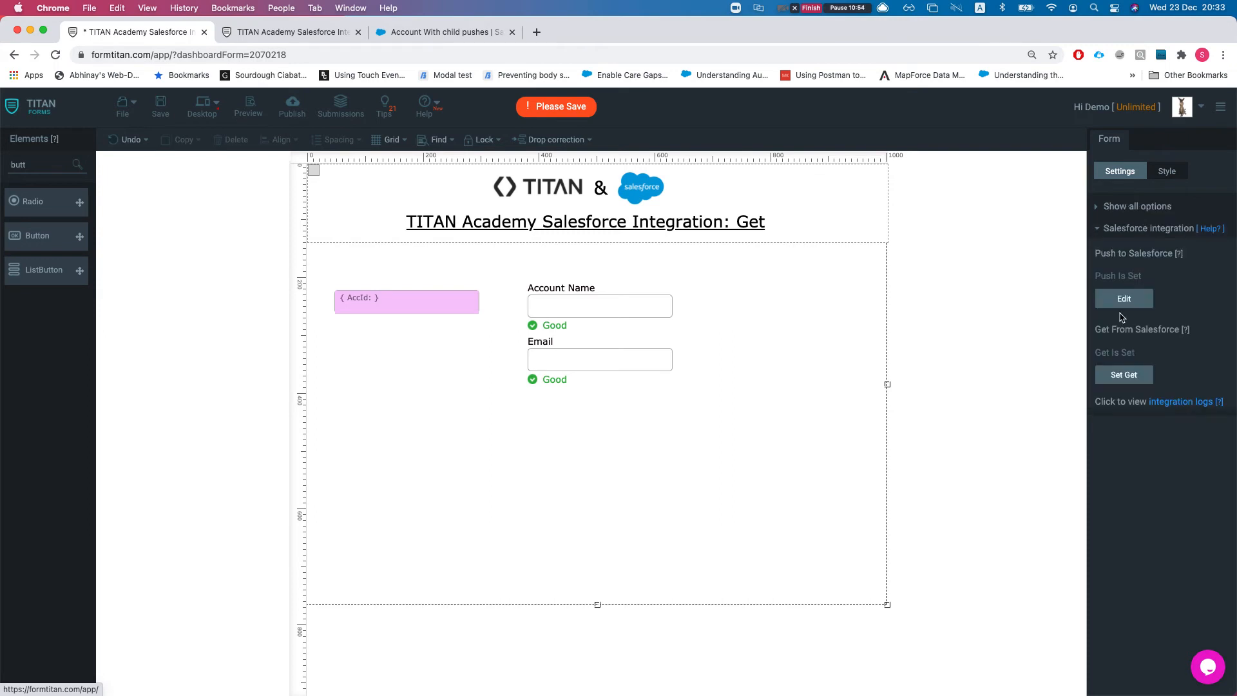
left_click(1124, 374)
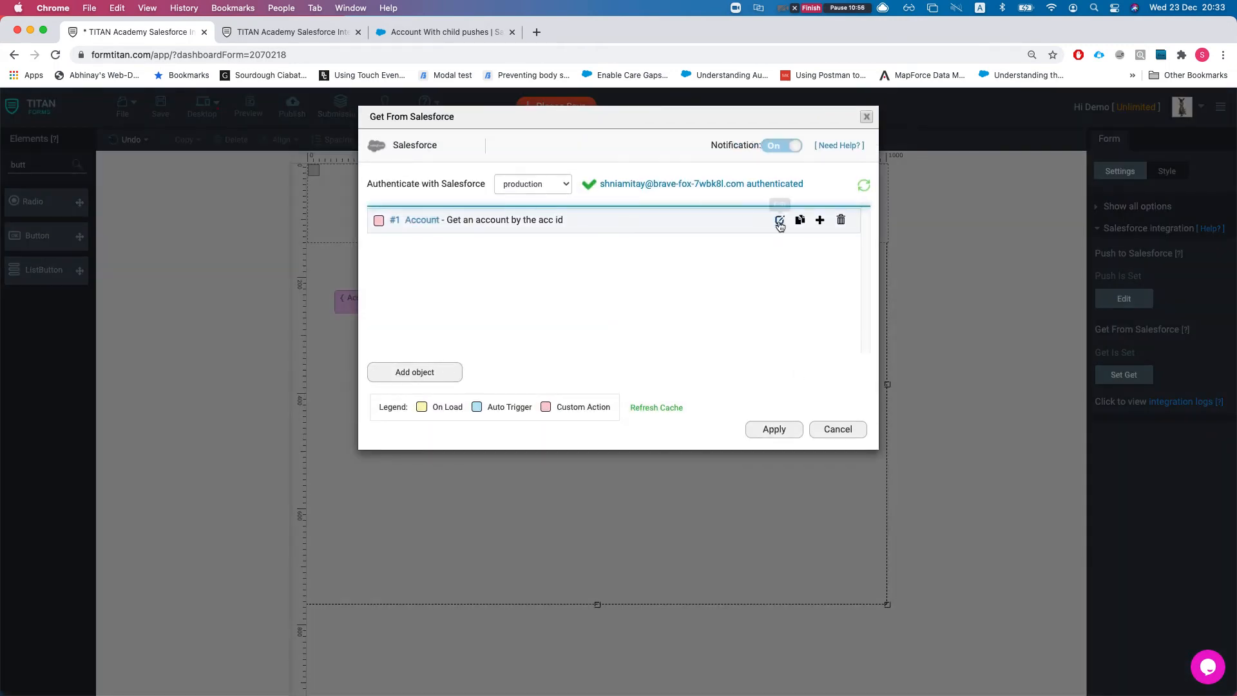
left_click(773, 221)
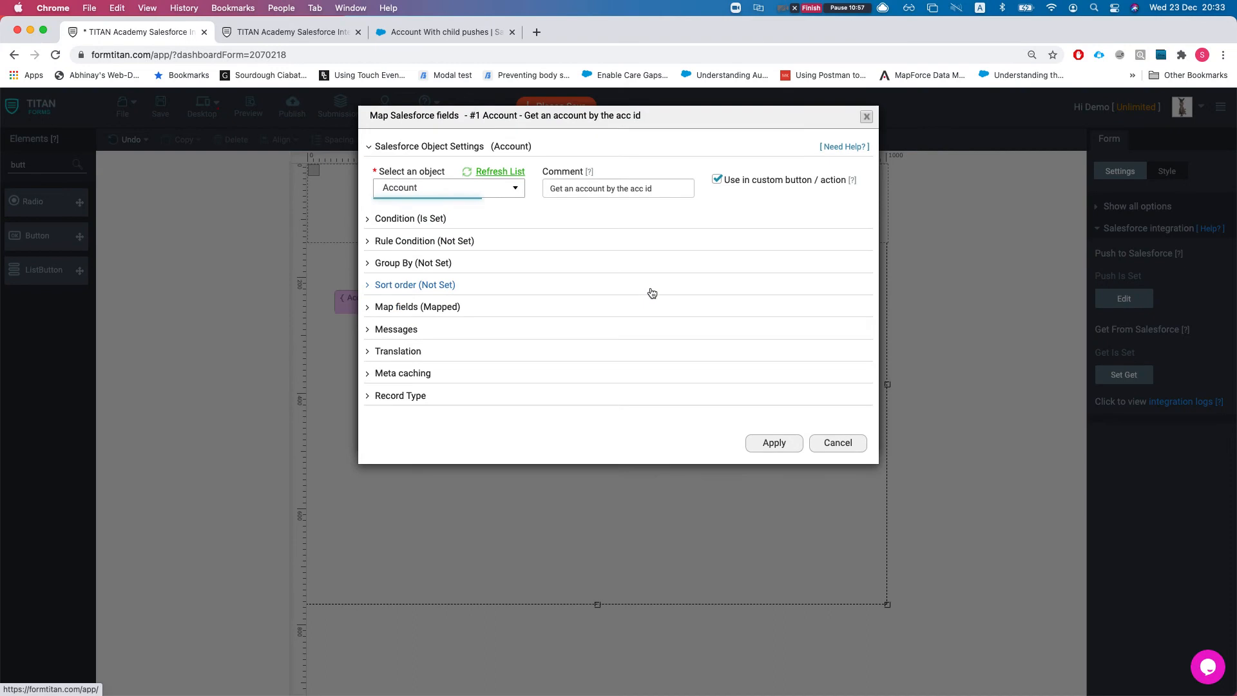
left_click(716, 179)
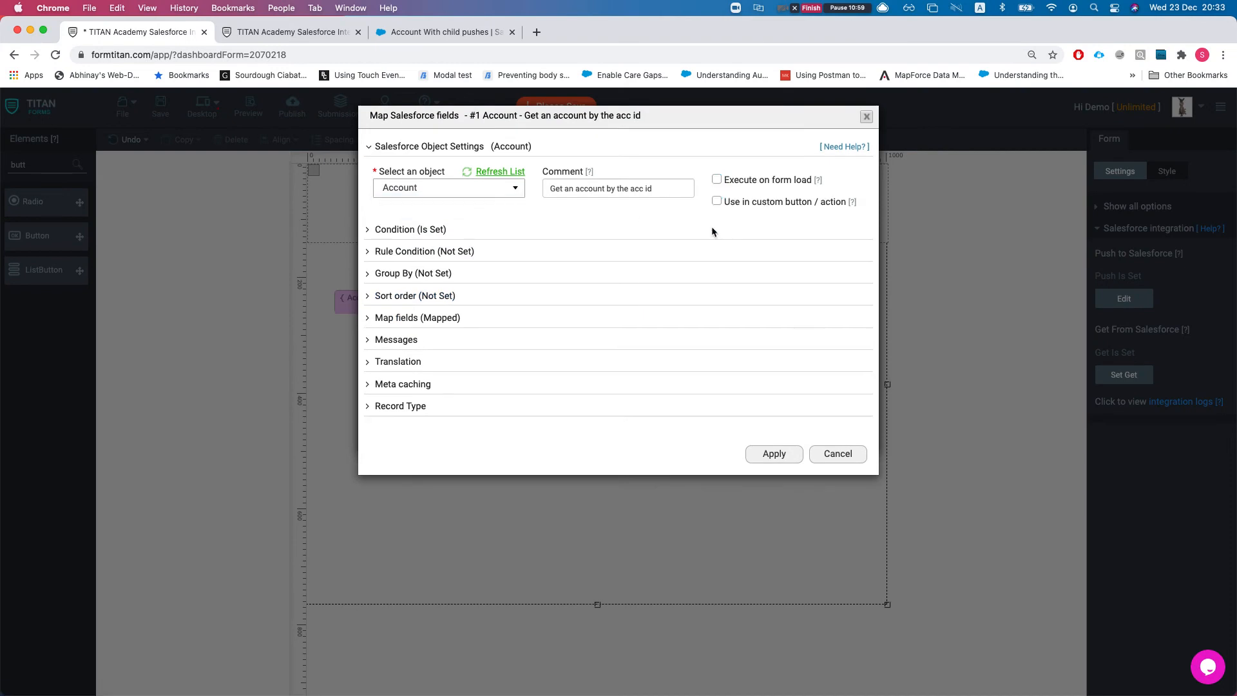
left_click(715, 180)
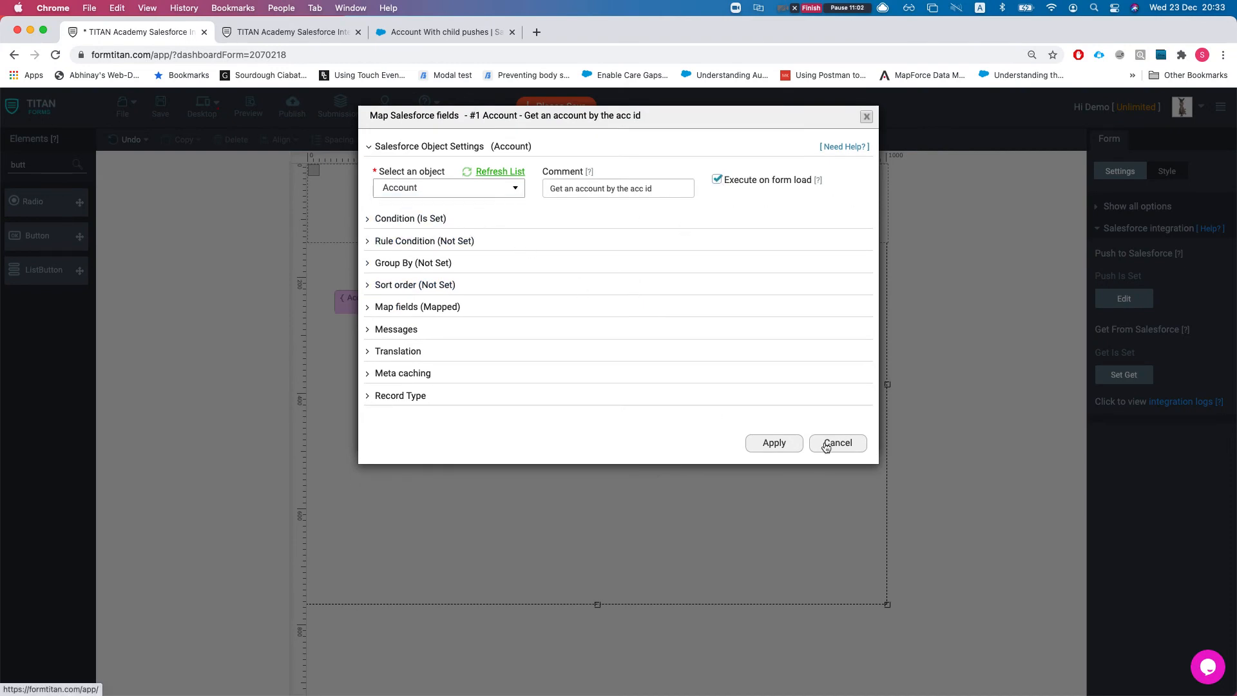
left_click(753, 444)
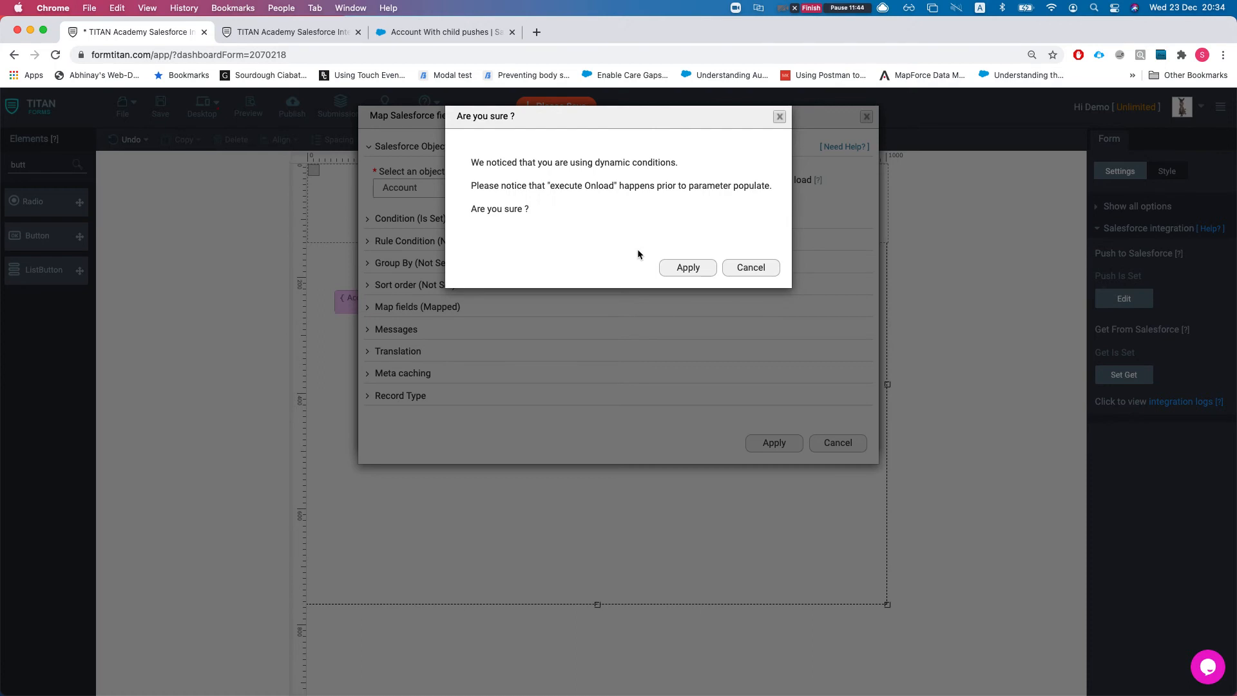
left_click(727, 270)
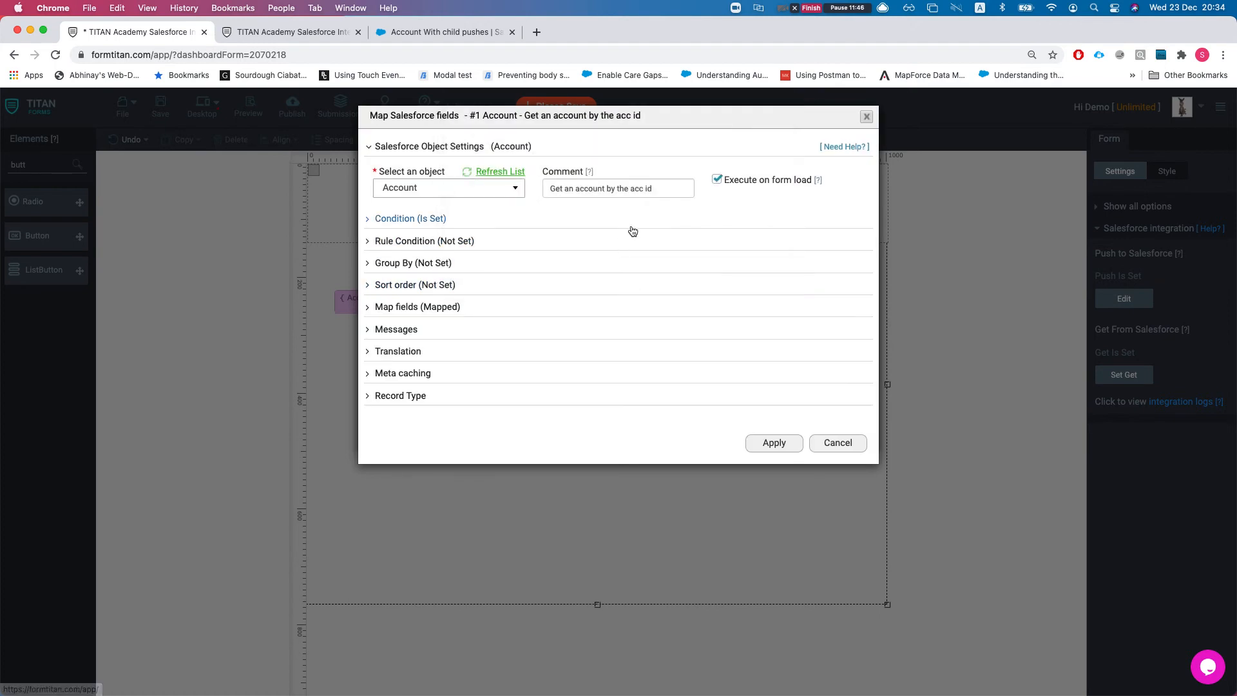
Edit the Account get's condition so that it checks whether Account Name contains a value.
left_click(418, 224)
left_click(430, 299)
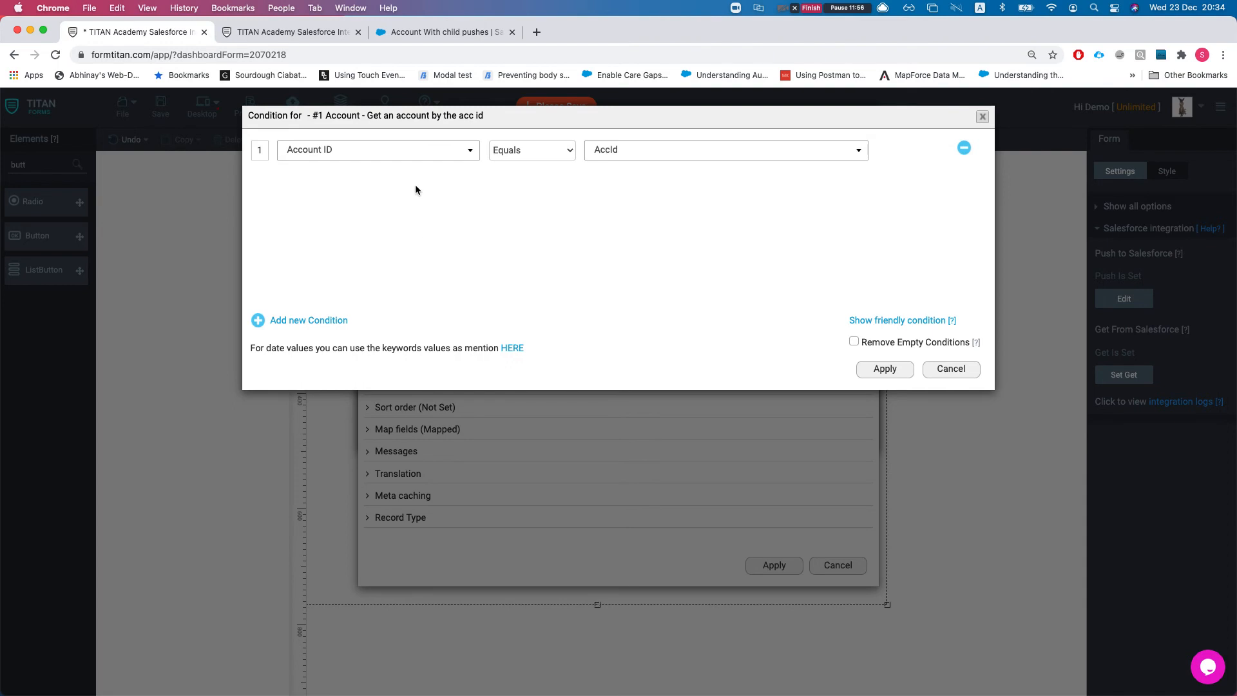
left_click(399, 158)
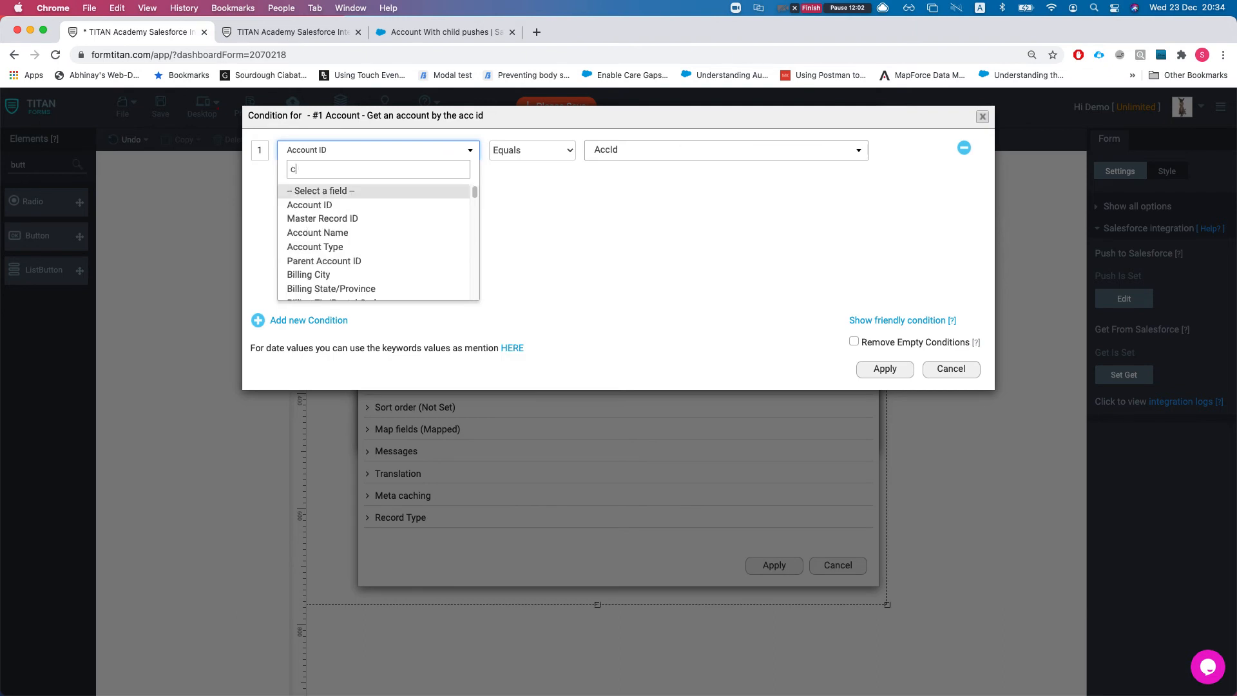
type("account")
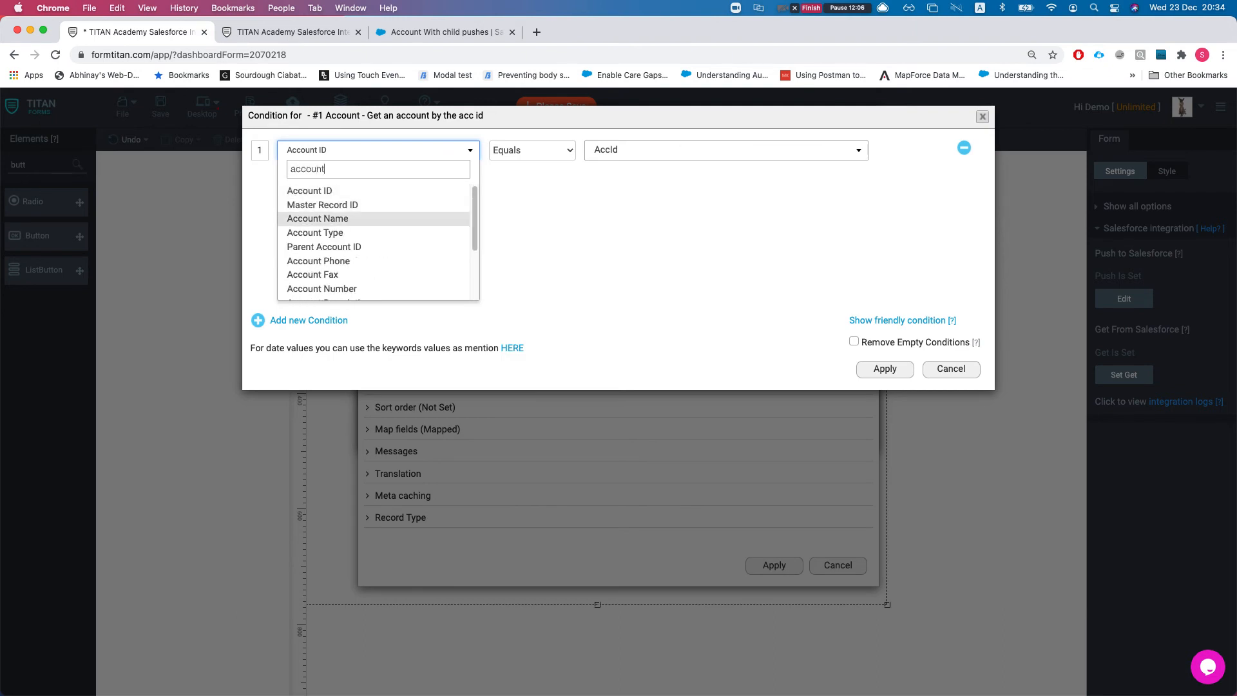
left_click(318, 218)
left_click(517, 154)
left_click(517, 183)
Use Other as the condition's value source and enter the static value "donkey".
left_click(632, 154)
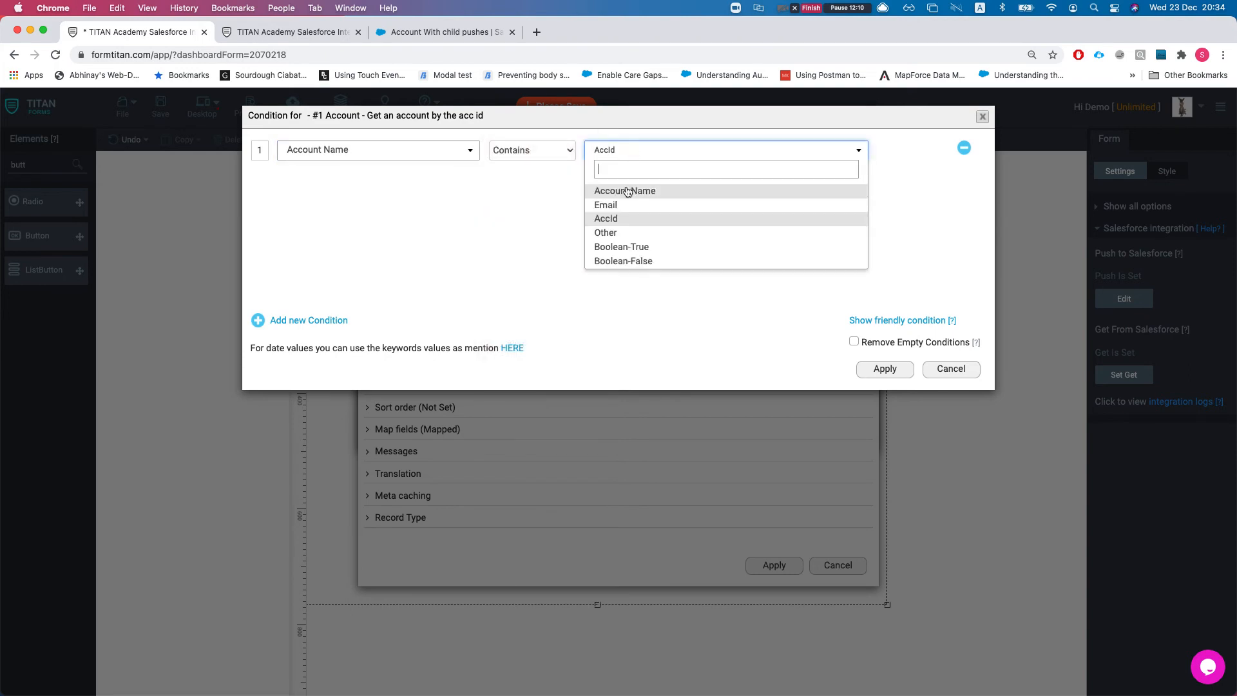
left_click(629, 232)
left_click(620, 173)
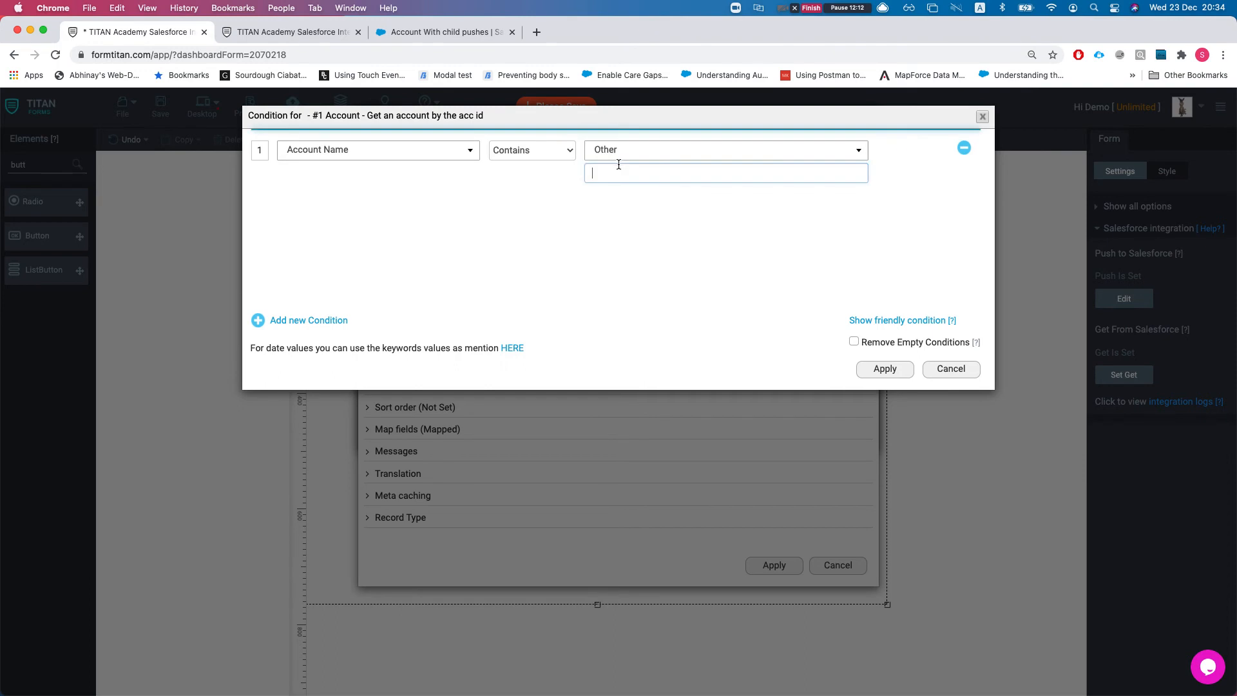
type("donkey")
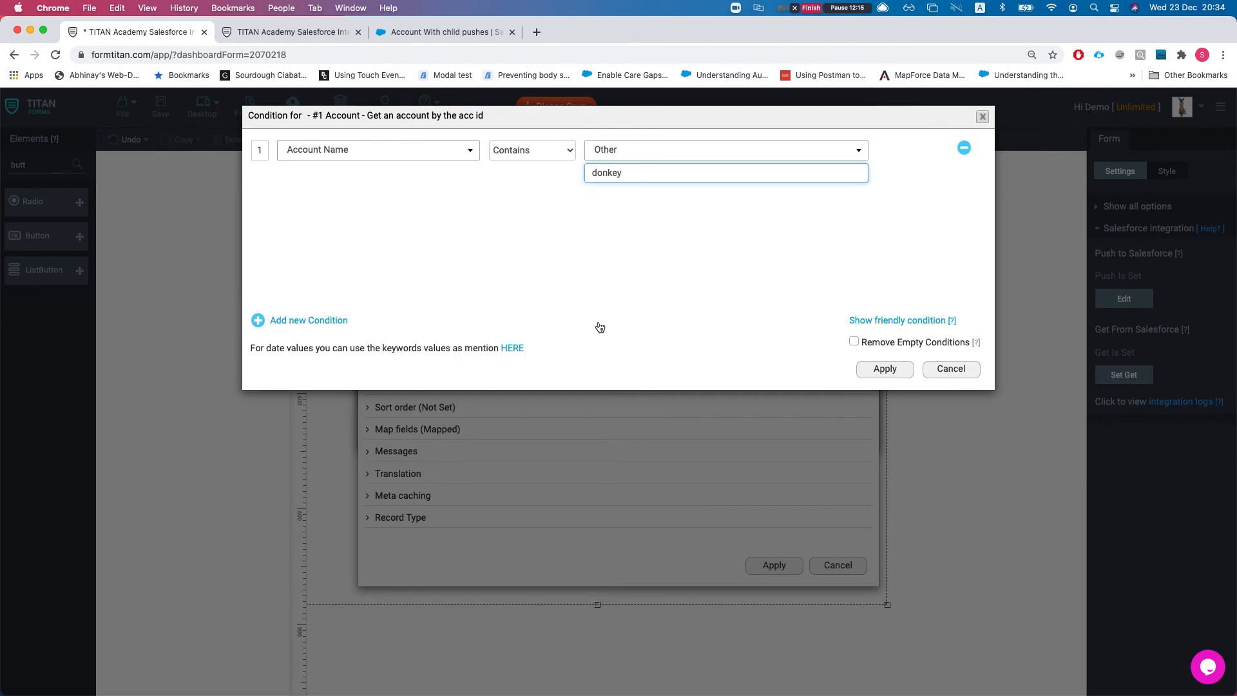
Remove the extra empty second condition row, apply the Get From Salesforce settings and save the form.
key("Return")
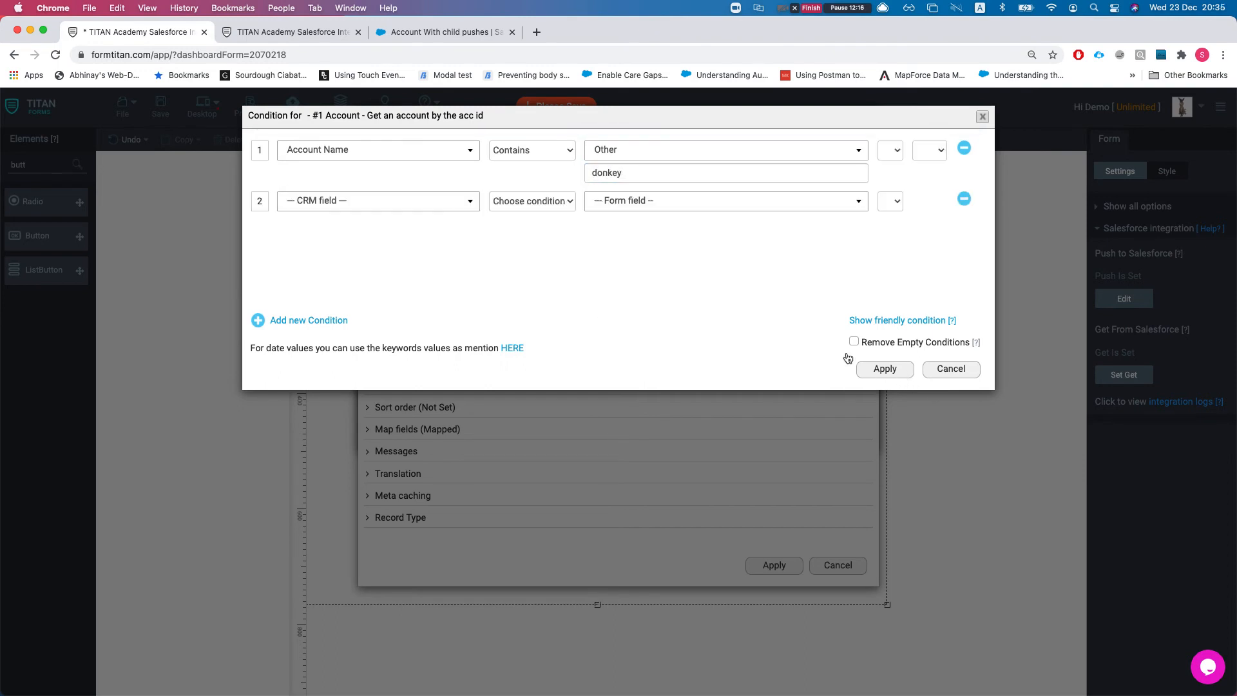
left_click(964, 198)
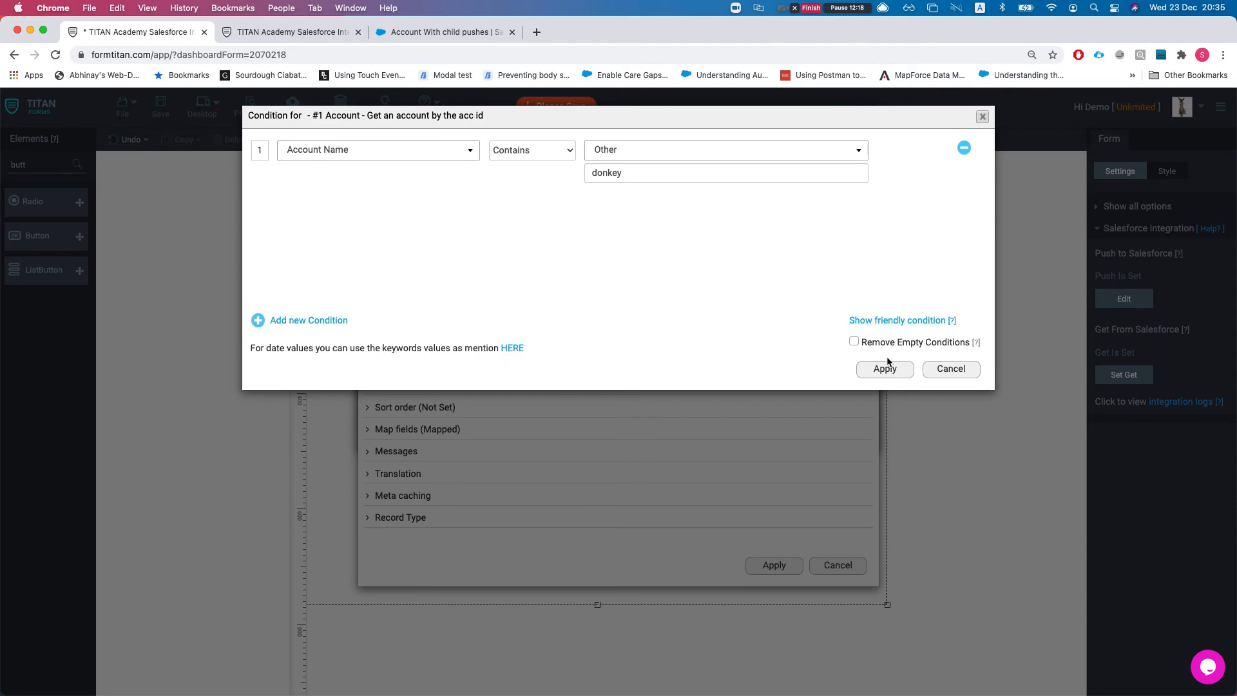
left_click(885, 368)
left_click(766, 567)
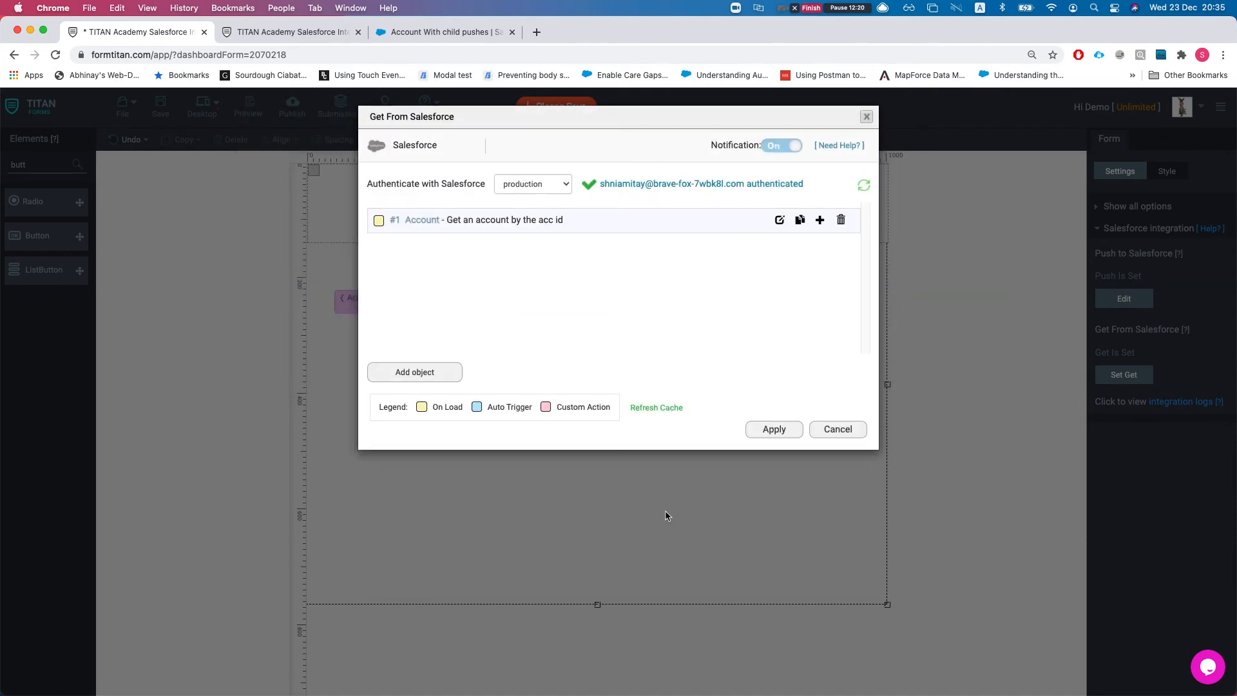
left_click(783, 427)
left_click(160, 106)
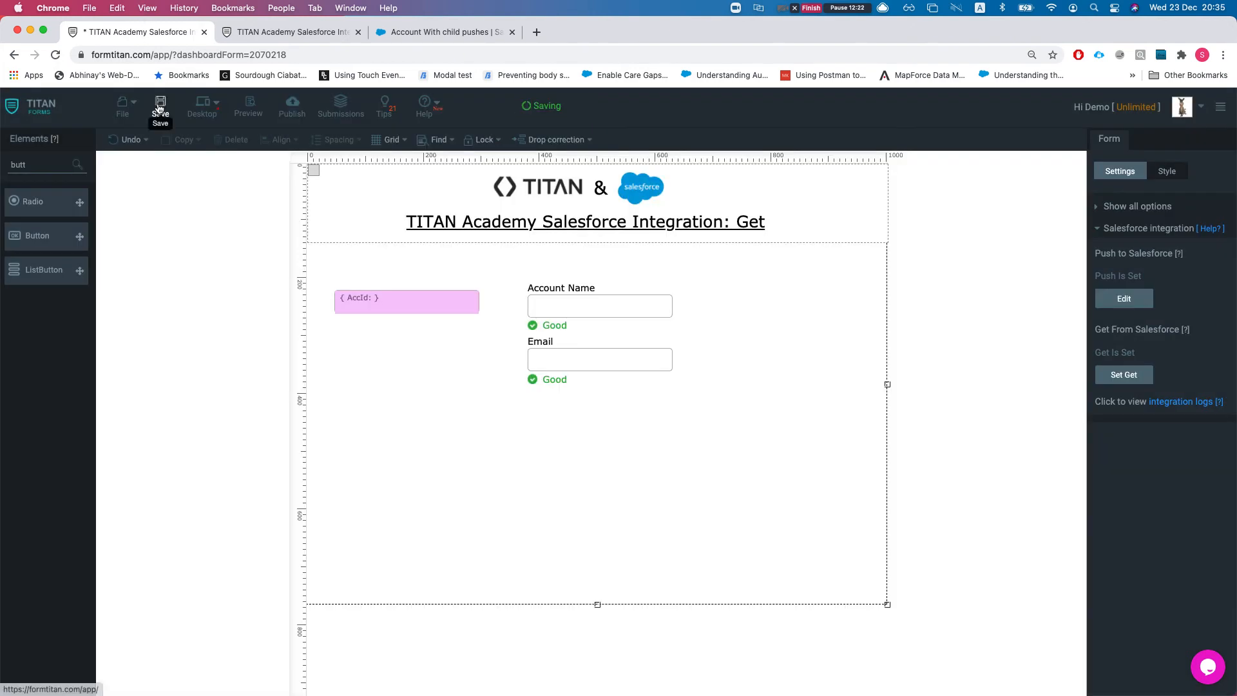
left_click(368, 303)
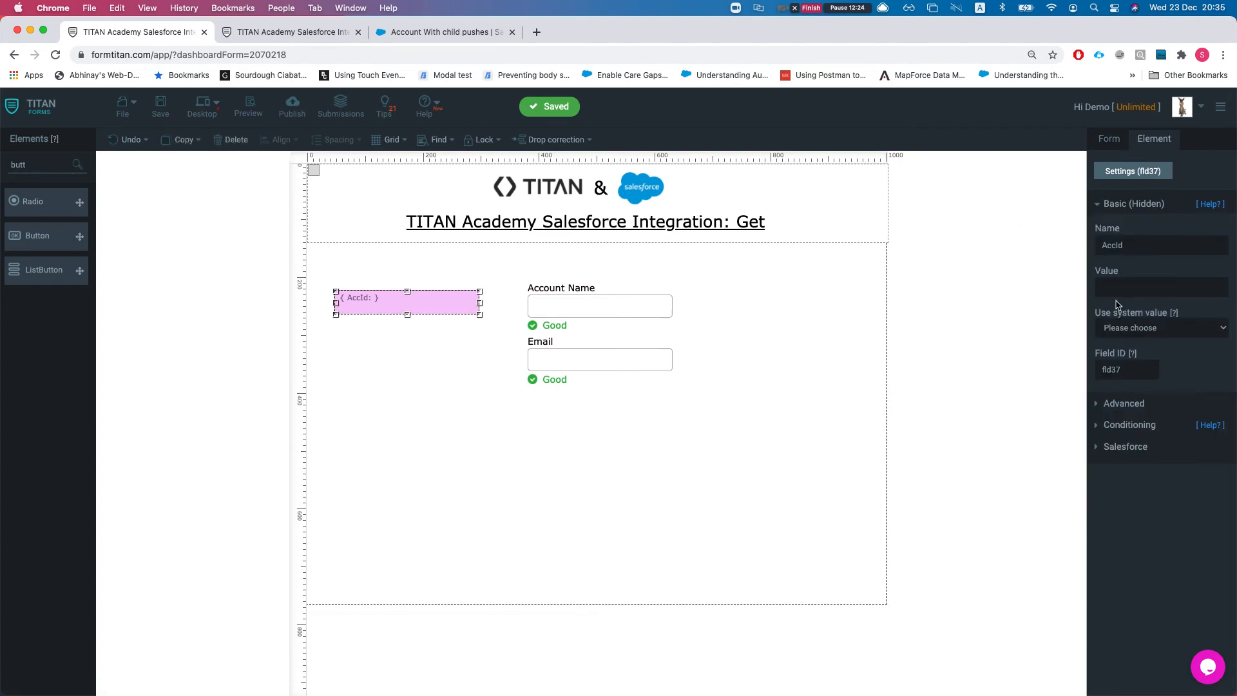
left_click(1129, 286)
type("djgdk jghdkh dfhhh kjh k")
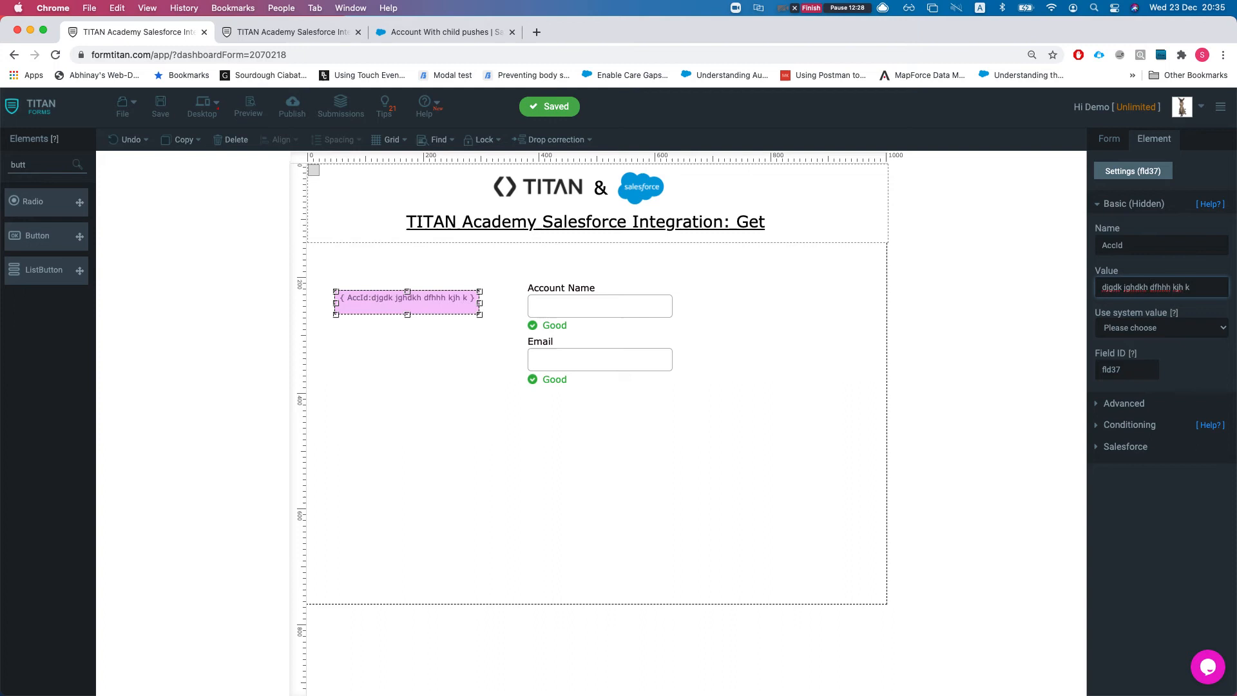
key("super+a")
key("BackSpace")
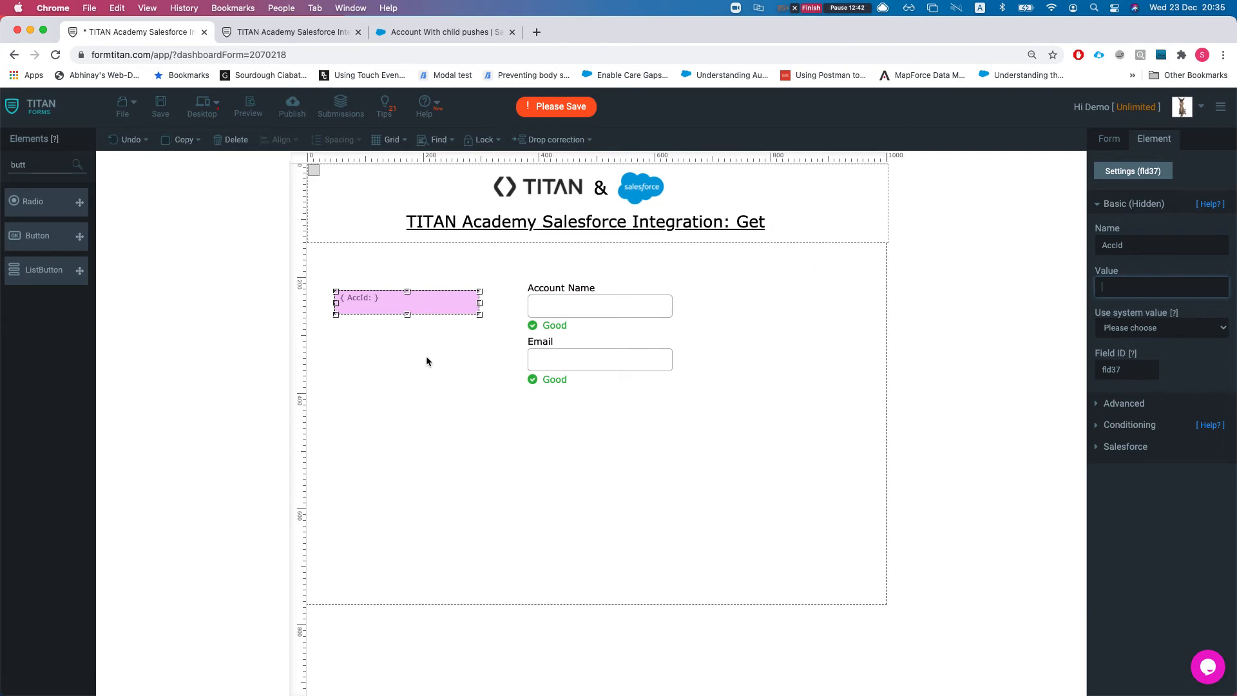
left_click(478, 397)
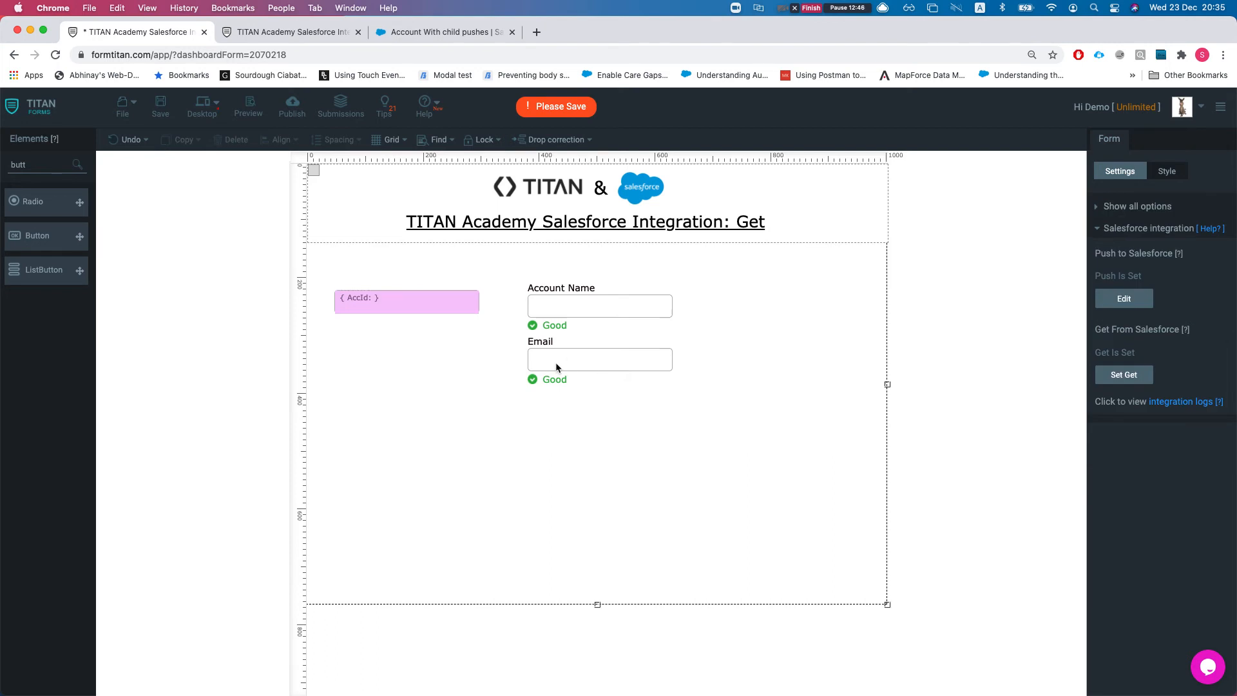
Save the form and reload the published page to test the get on form load.
left_click(161, 108)
left_click(284, 32)
key("super+r")
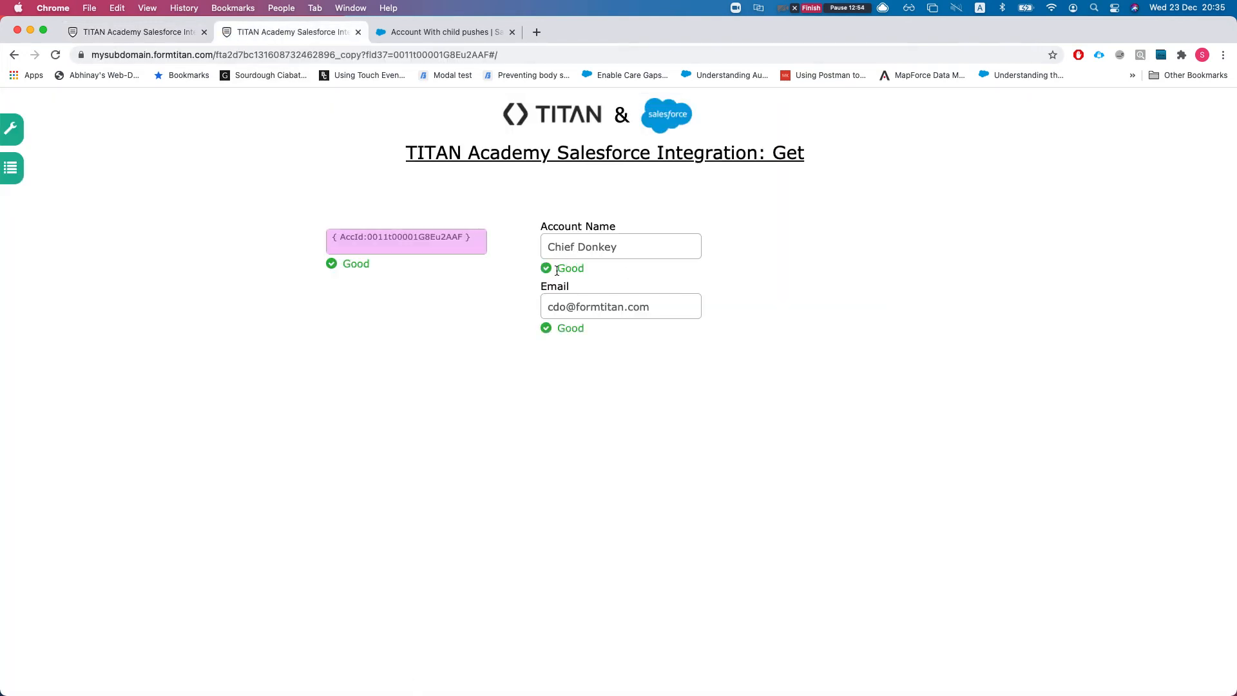
Back in the form builder, set the Account get to take the ID from the Last record on multiple matches and apply it.
left_click(136, 31)
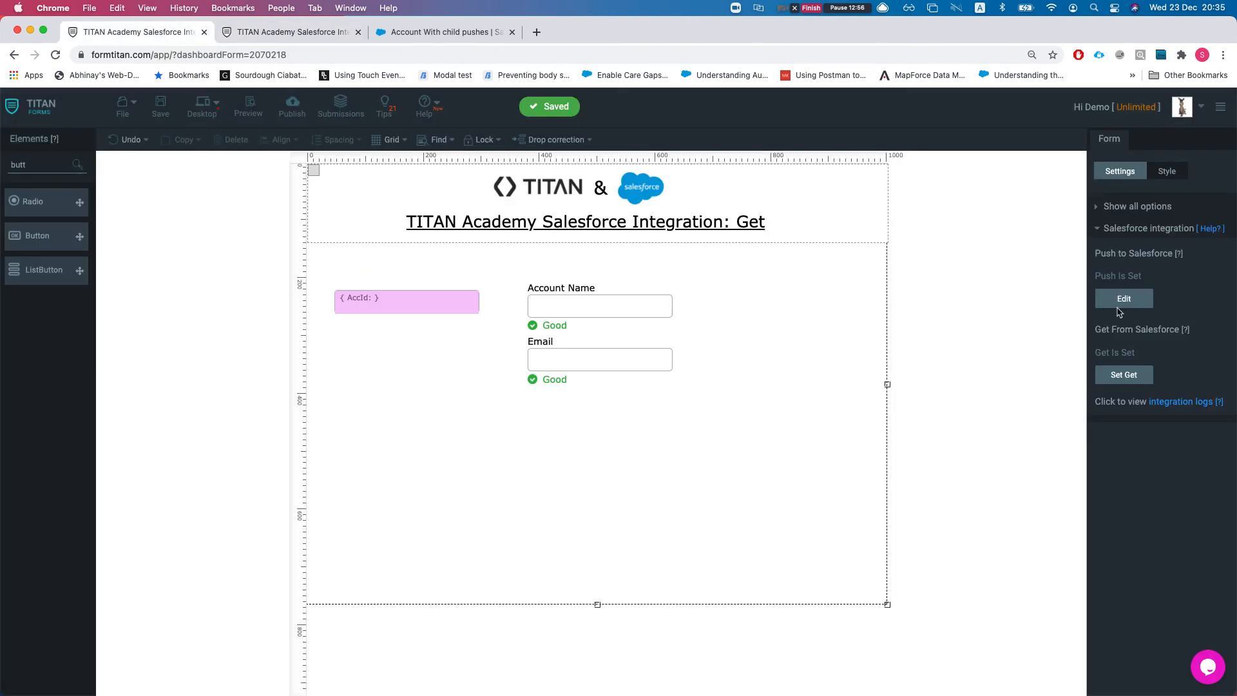
left_click(1115, 380)
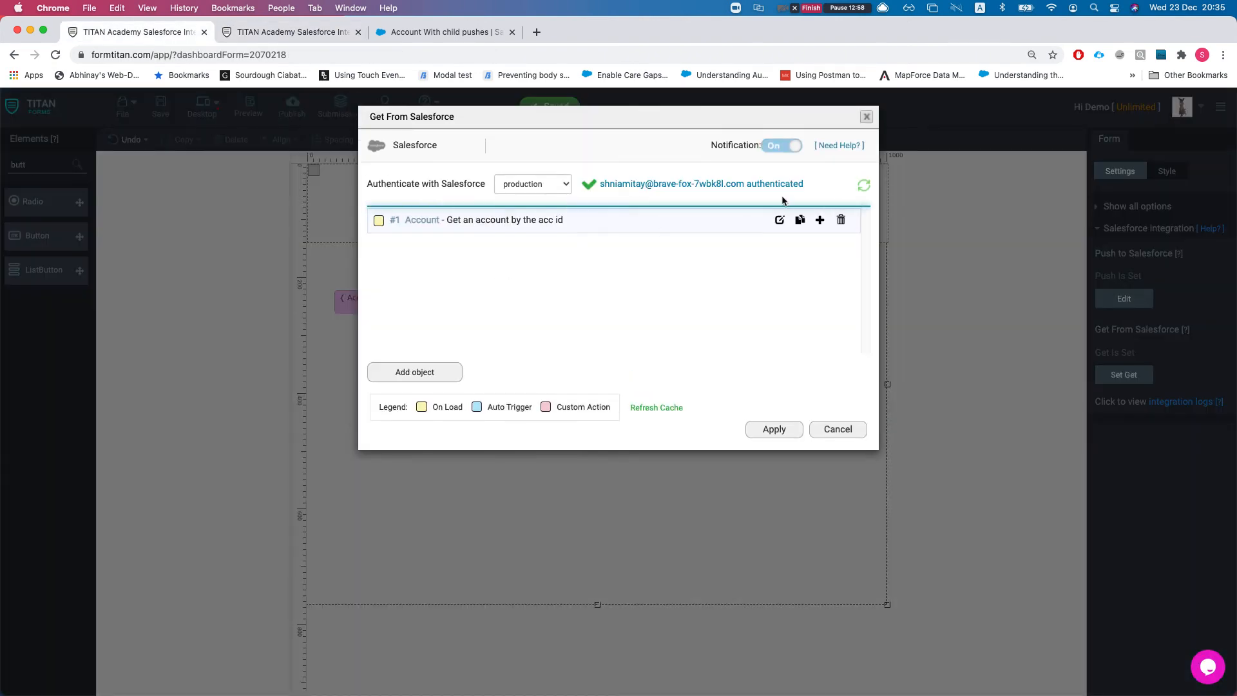
left_click(781, 221)
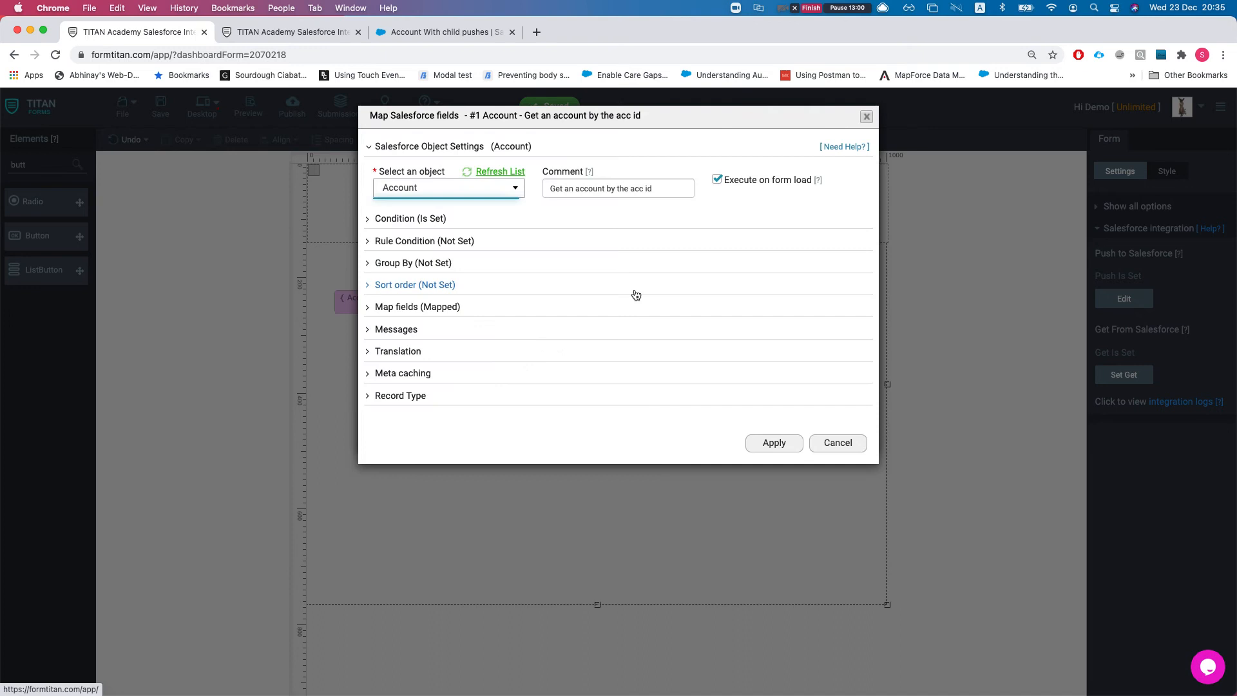
left_click(426, 218)
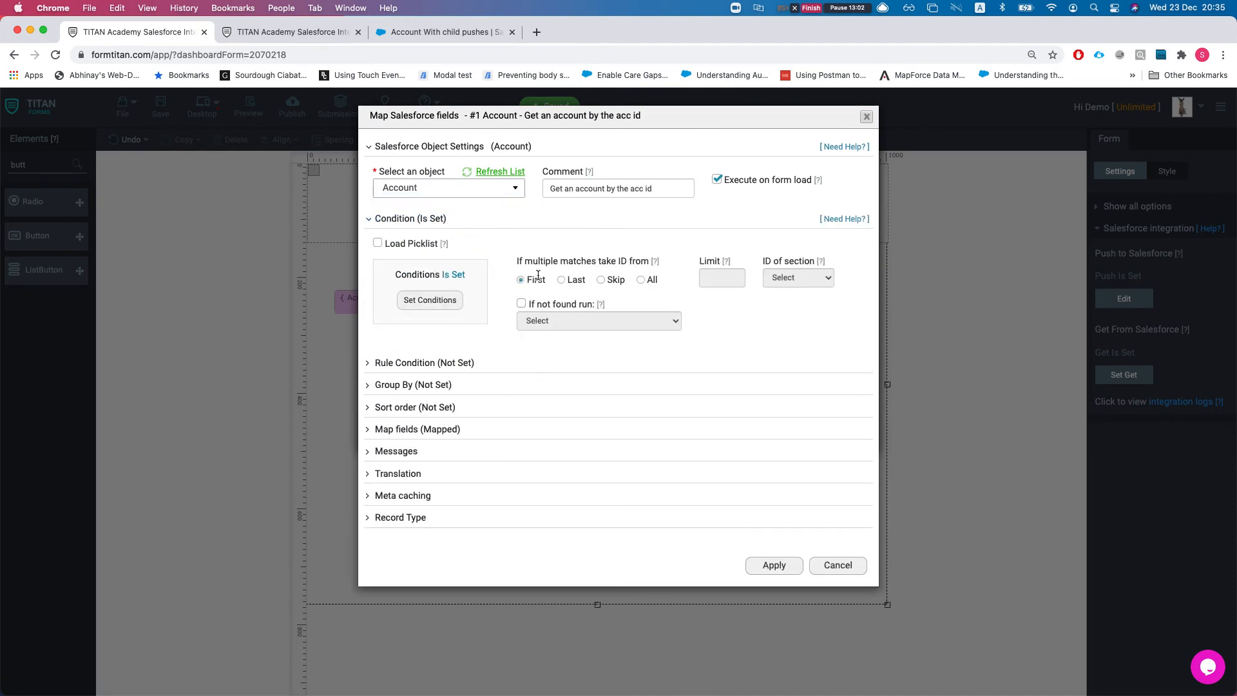
left_click(568, 279)
left_click(774, 565)
left_click(760, 431)
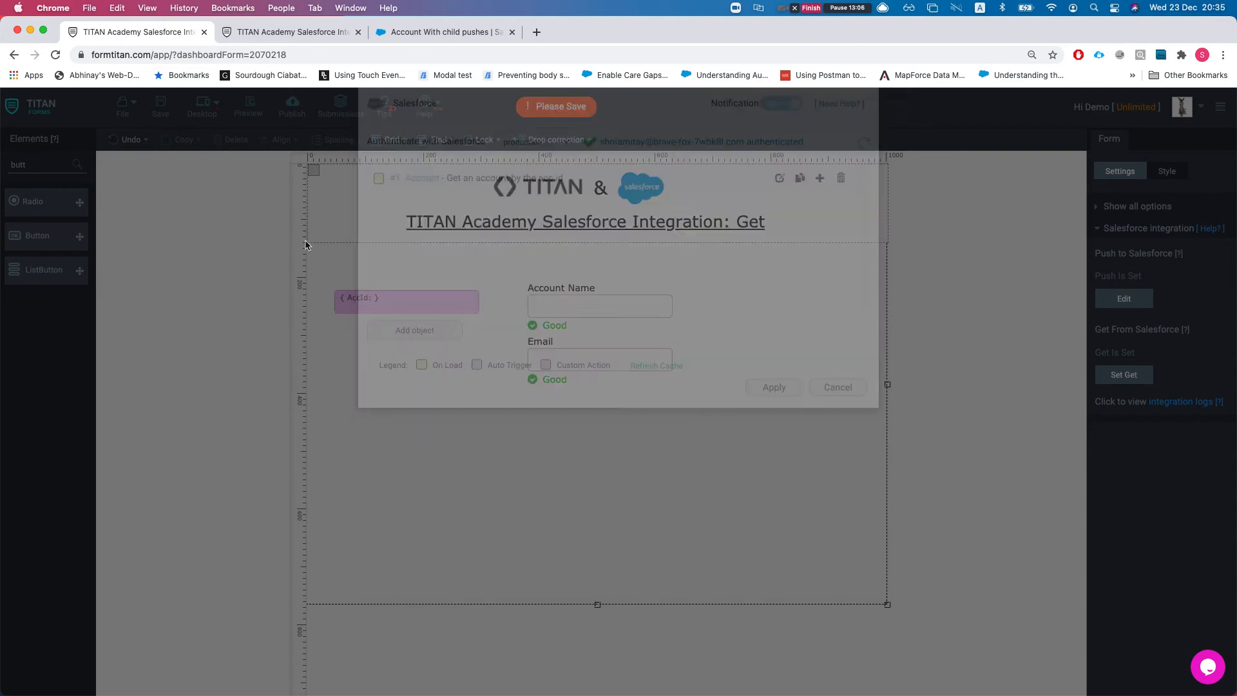
Save the form, reload the published page and check the fetched Account Name and Email values.
left_click(150, 114)
left_click(288, 34)
key("super+r")
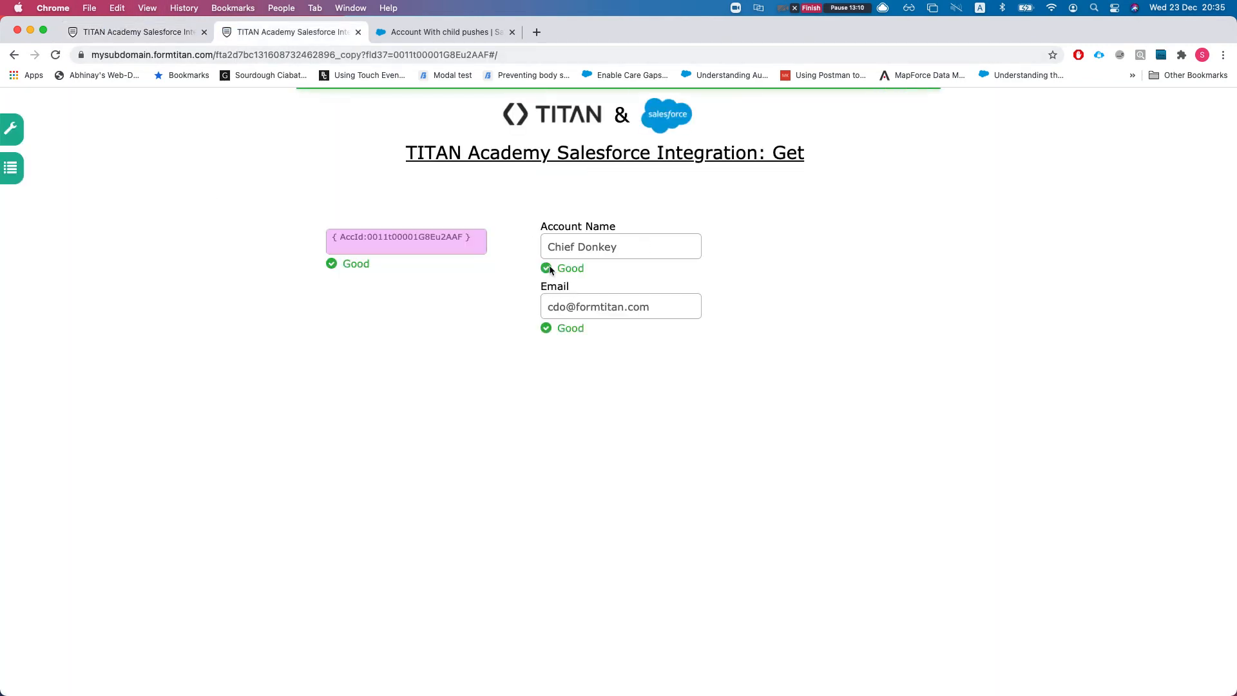
triple_click(554, 309)
left_click_drag(546, 248, 616, 248)
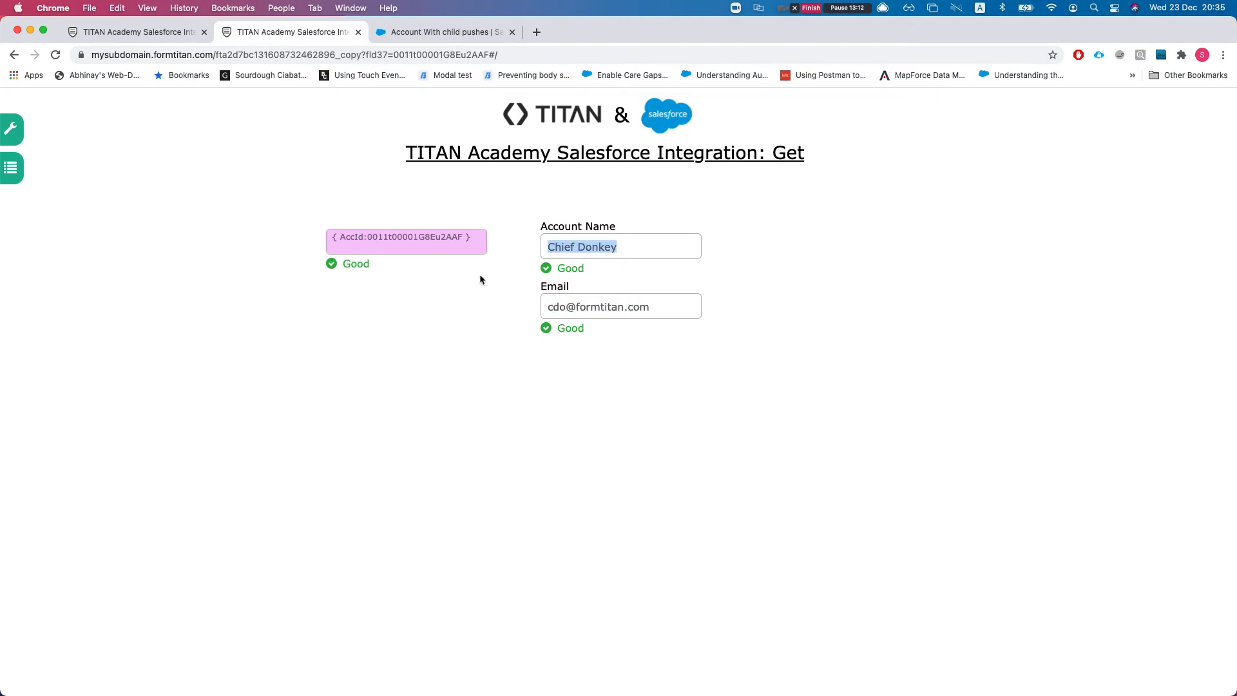
left_click(516, 234)
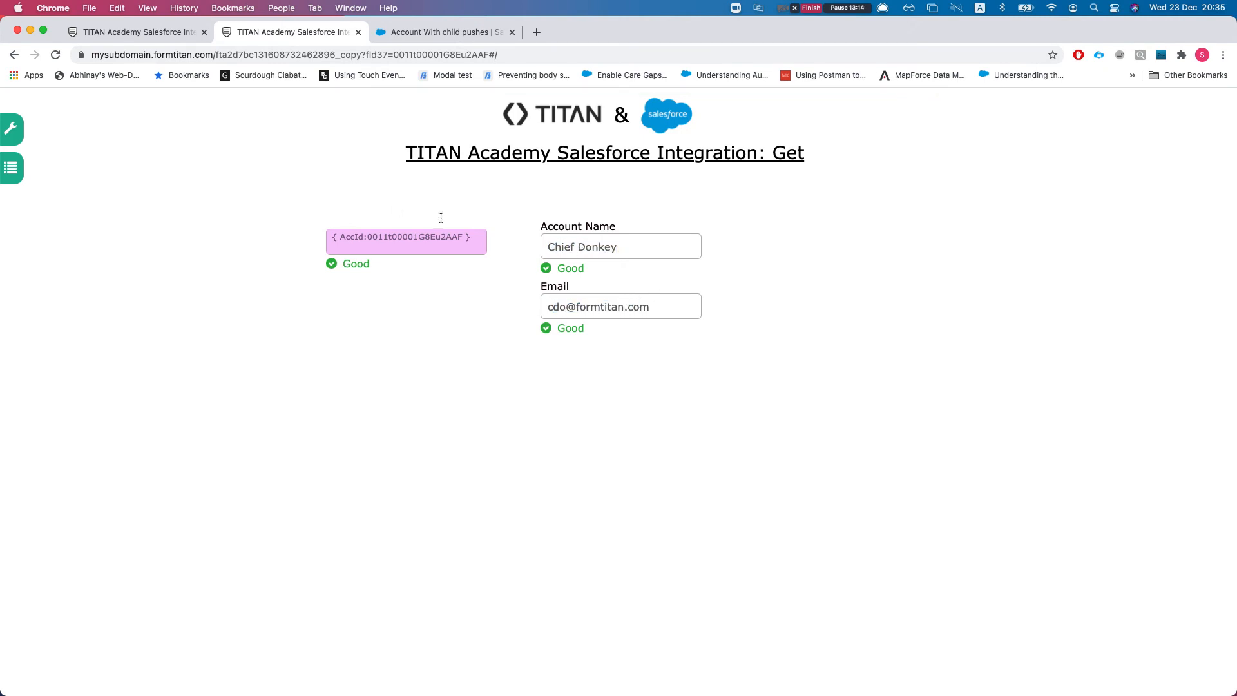
Back in the form builder, add a Section element below the Email field and resize it.
left_click(158, 31)
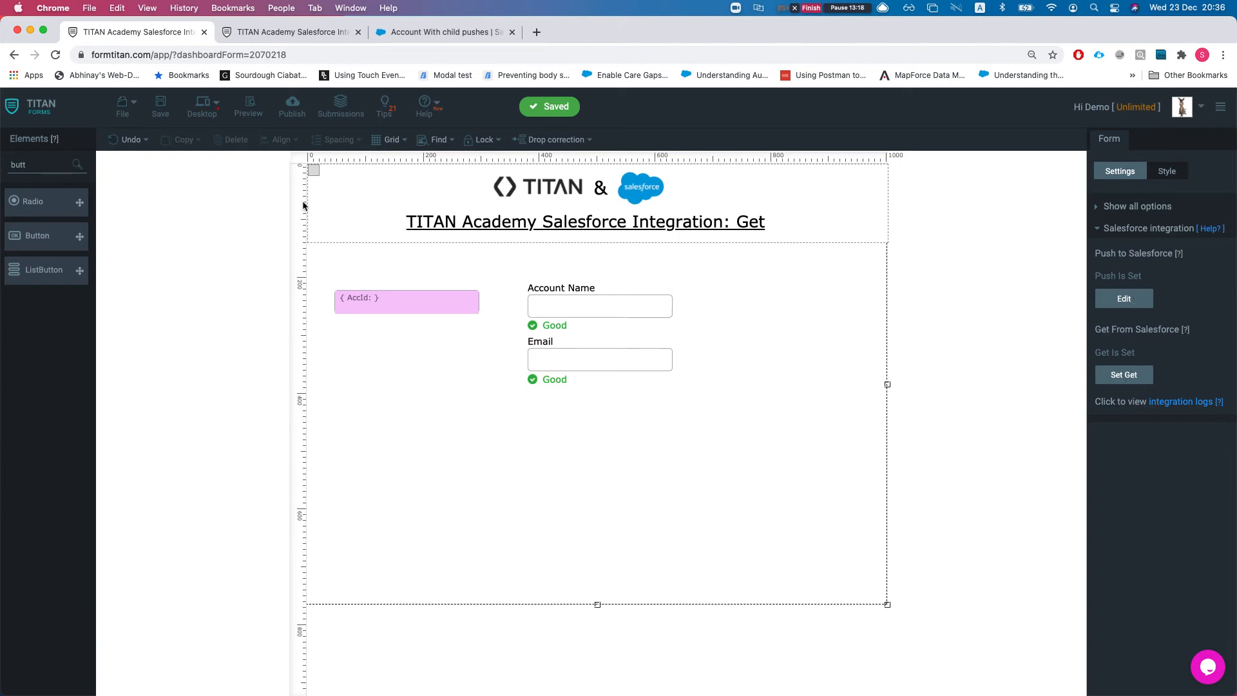
double_click(20, 164)
type("sec")
left_click_drag(43, 215, 475, 434)
left_click_drag(532, 504, 733, 525)
Move the Account Name and Email fields together into the new section and shift the section up and to the right.
left_click(566, 302)
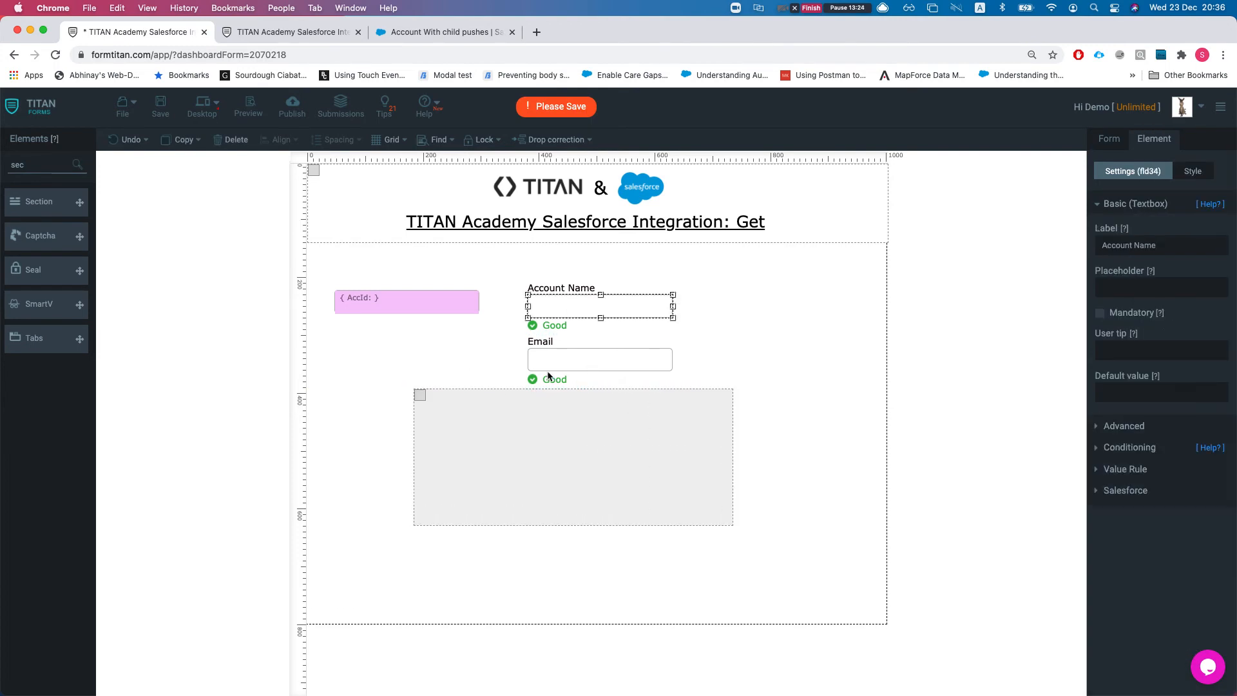
left_click_drag(555, 360, 527, 485)
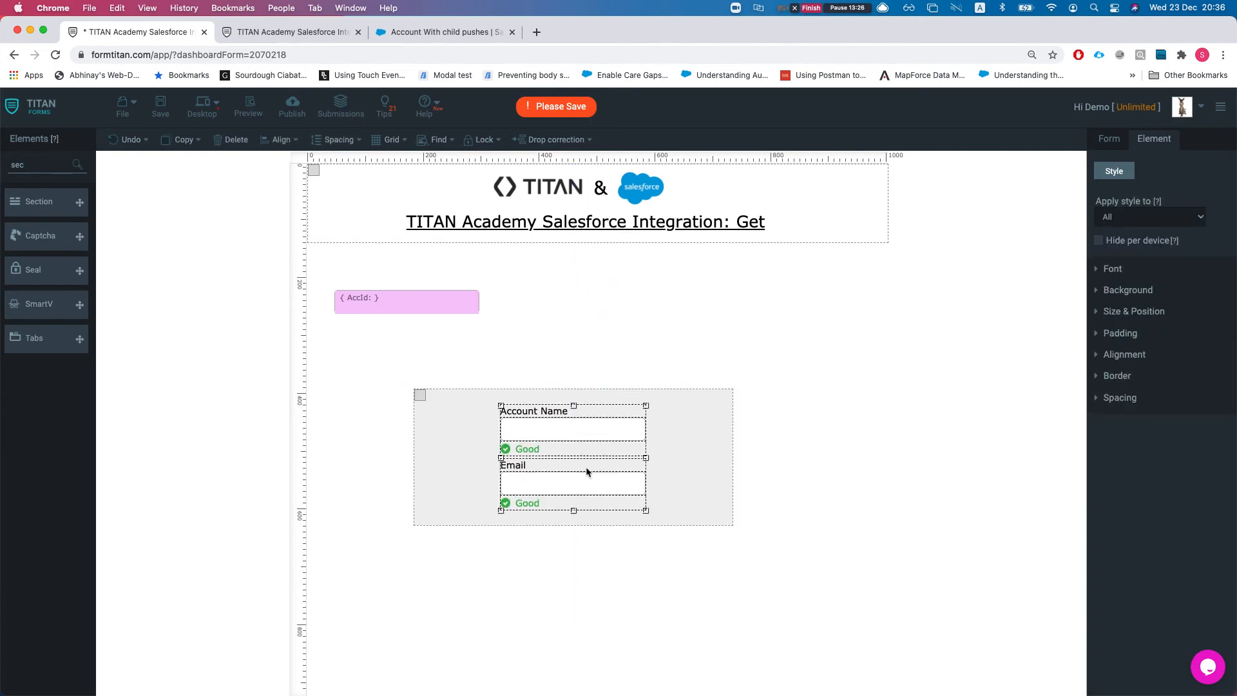
left_click_drag(674, 433, 734, 376)
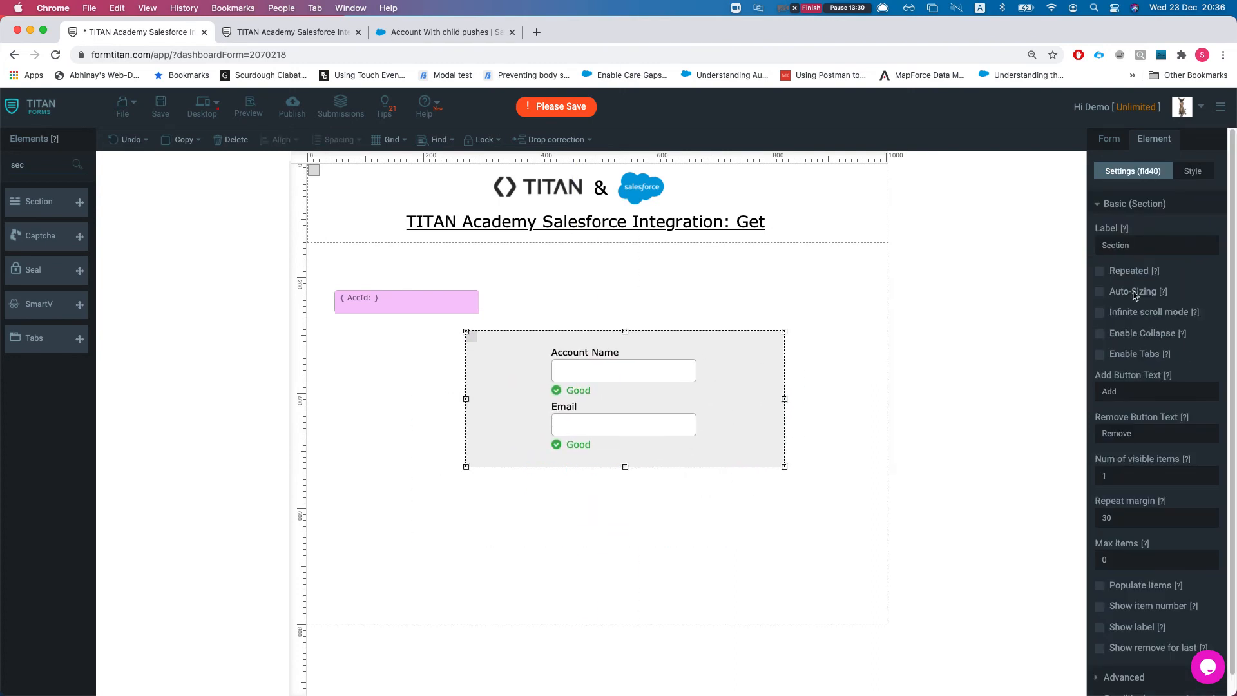
Enable Auto-Sizing on the section and place it just under the form header, beside the AccId hidden field.
left_click(1099, 295)
left_click_drag(755, 435, 777, 376)
left_click_drag(405, 306, 379, 330)
left_click_drag(504, 295, 494, 287)
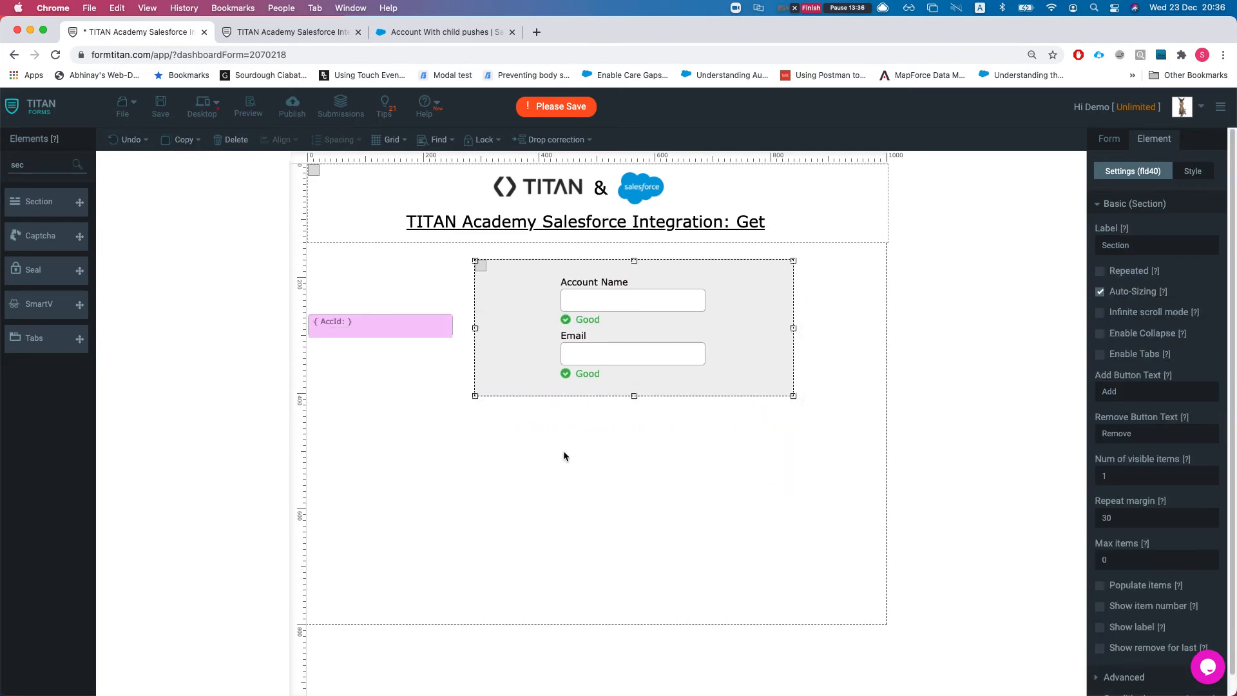
In the Account get's condition, shorten the Account Name contains value to "don" and apply it.
left_click(1056, 269)
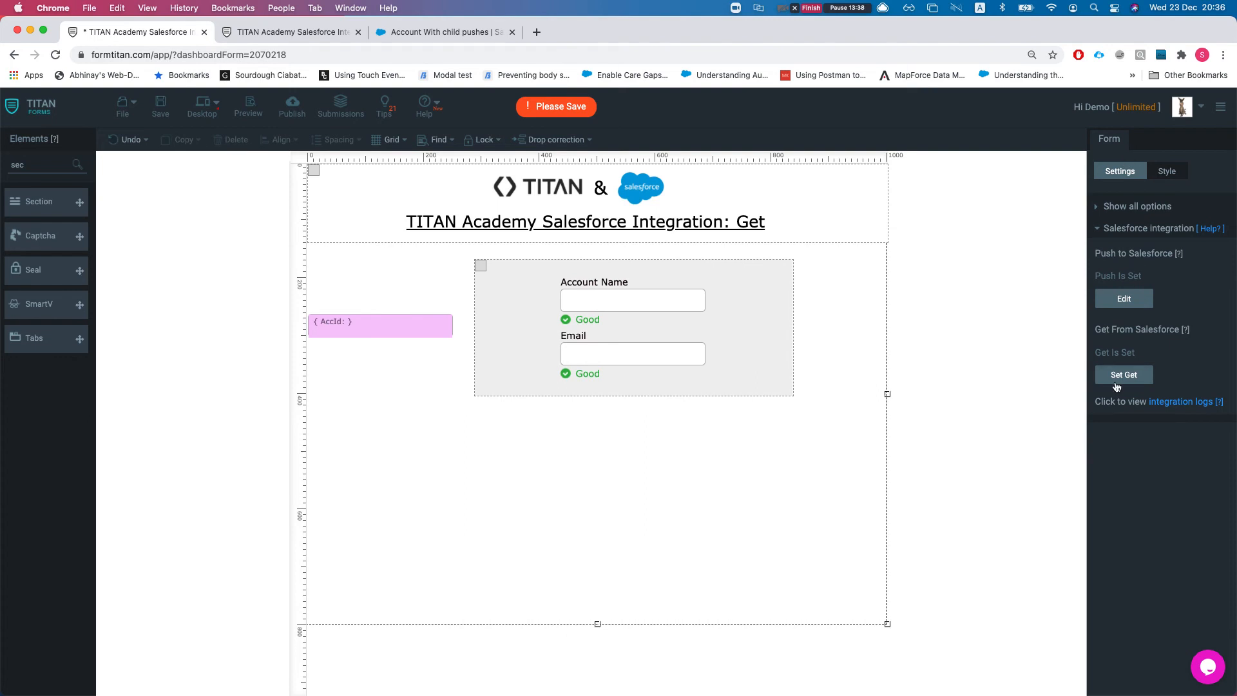
left_click(1117, 381)
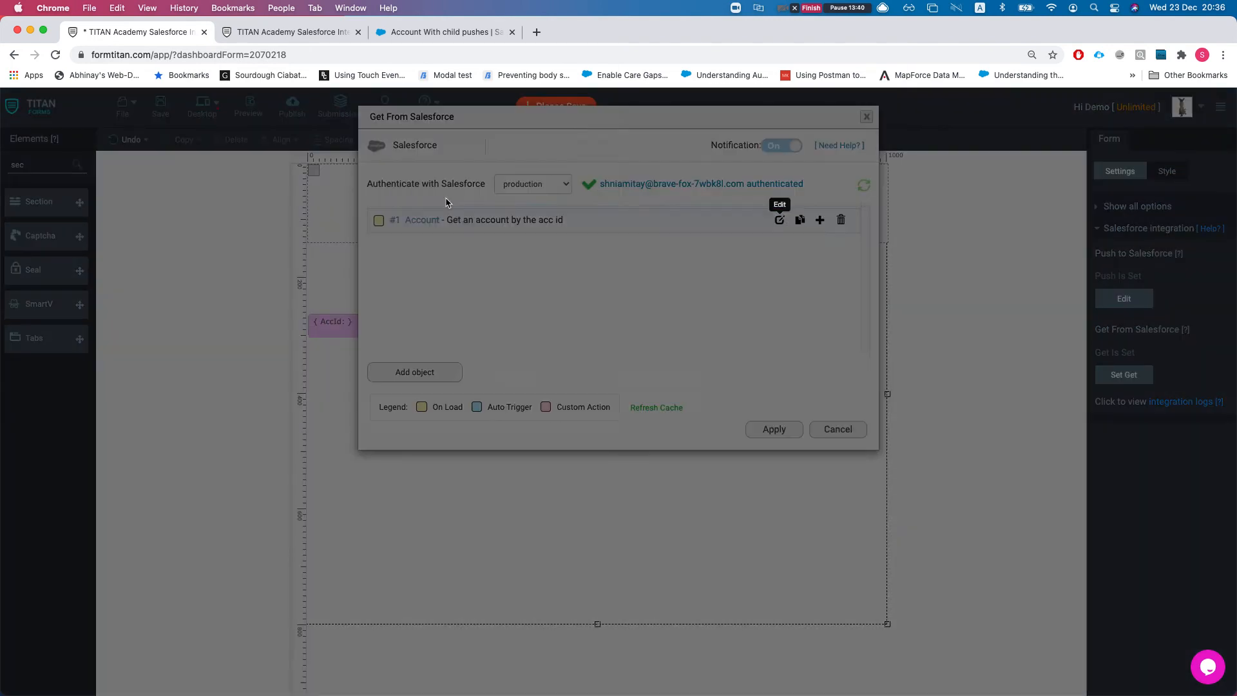
left_click(433, 221)
left_click(429, 299)
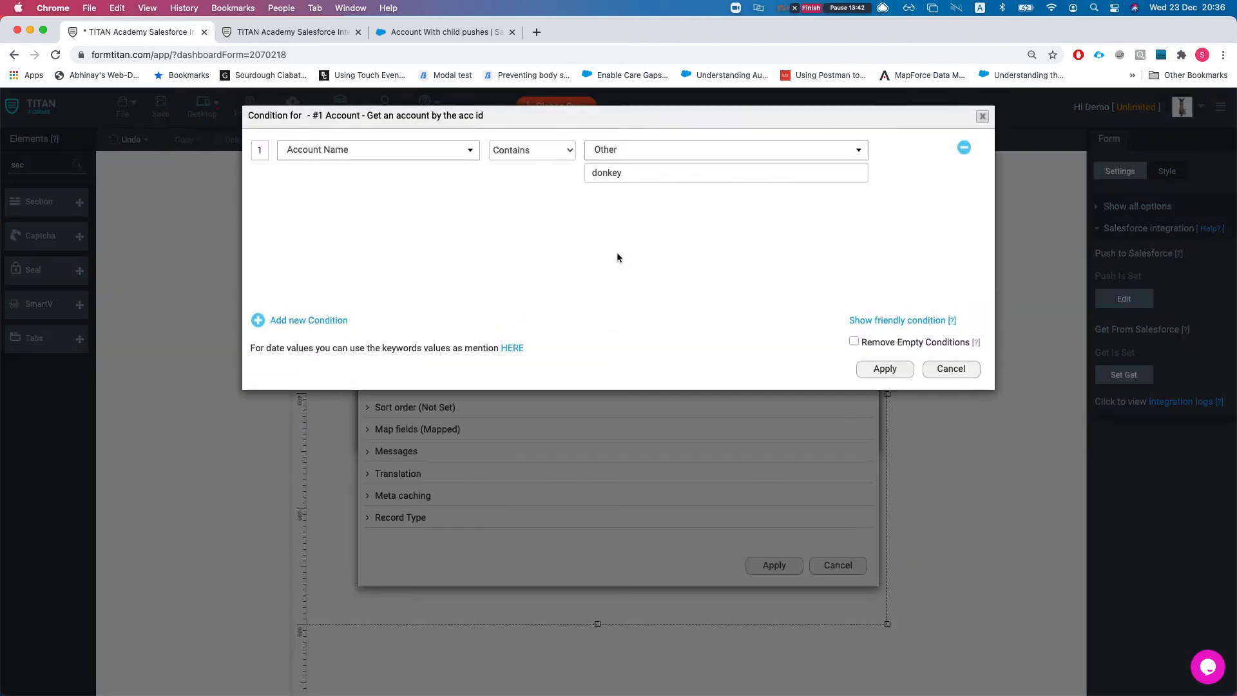
double_click(624, 177)
key("BackSpace")
left_click(577, 242)
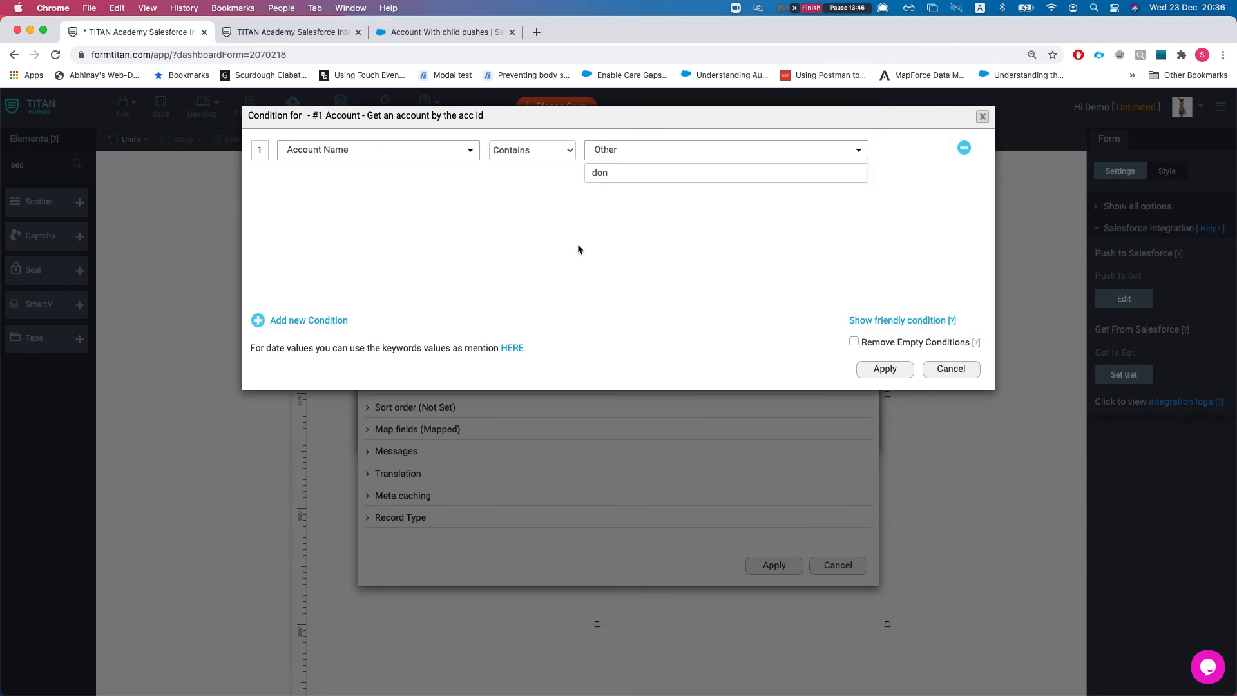
left_click(859, 373)
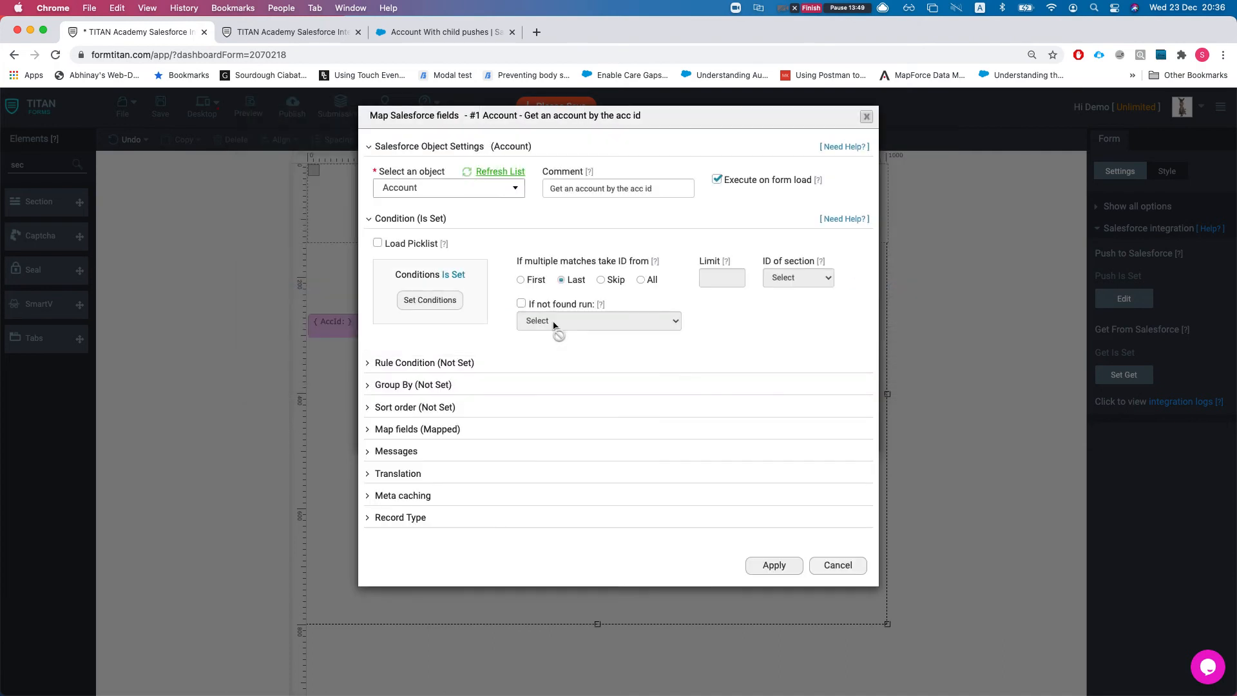
Set the Account get to take all multiple matches with a limit of 5, and apply the get settings.
left_click(642, 280)
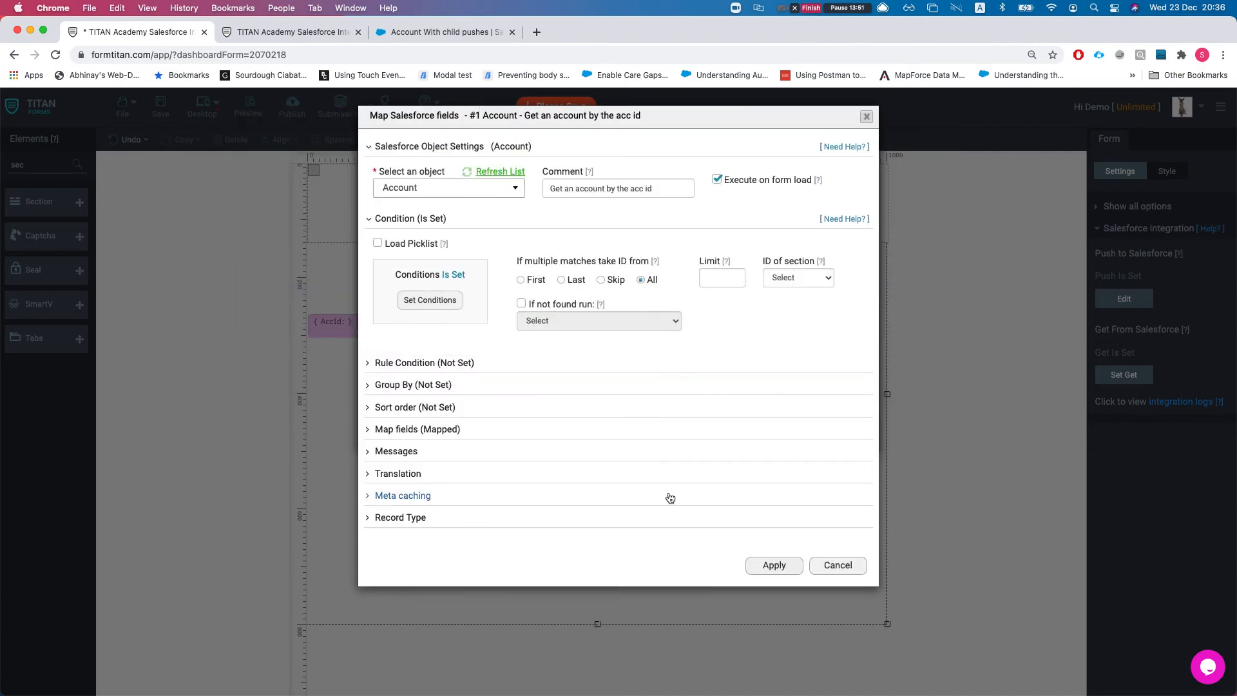
left_click(775, 567)
left_click(781, 221)
left_click(445, 219)
left_click(702, 282)
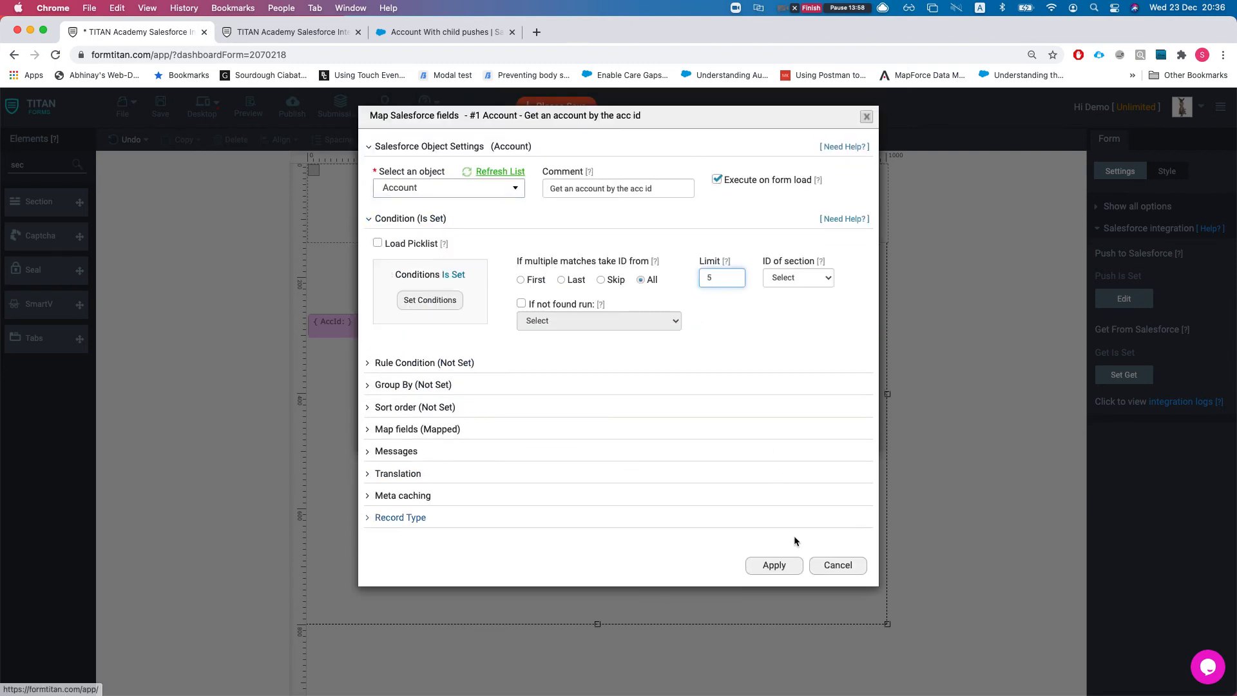
left_click(774, 565)
left_click(776, 429)
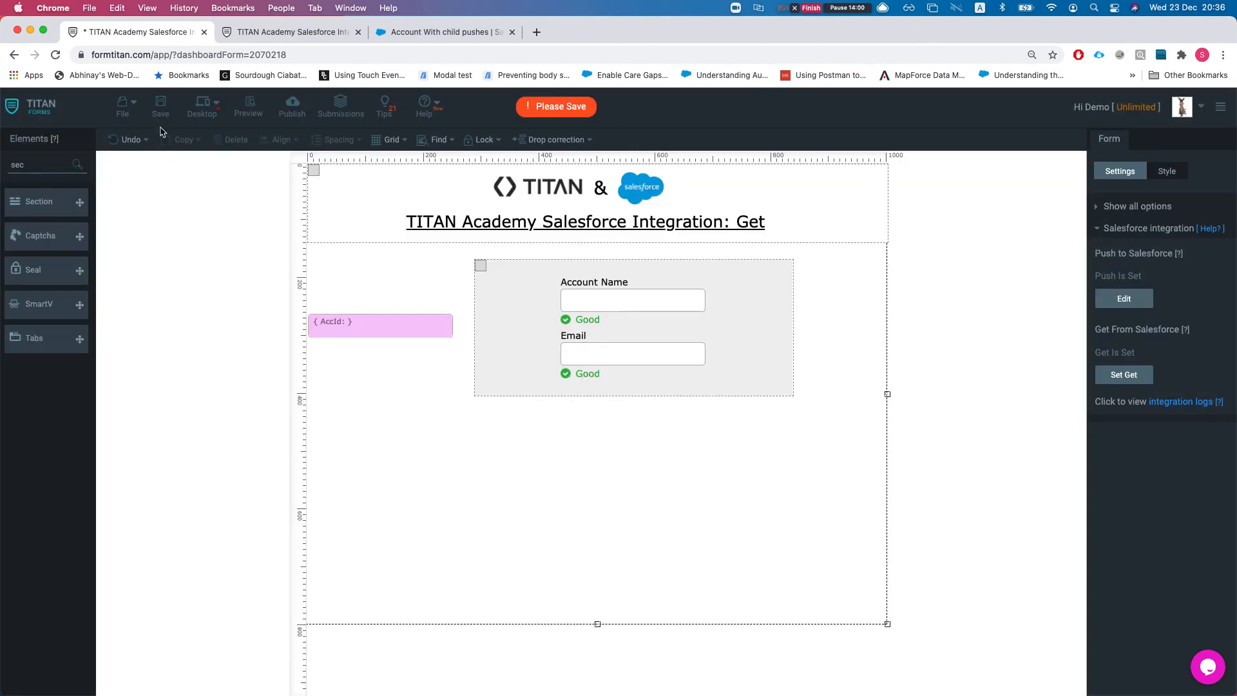
Save the form and reload its published page to test the get.
left_click(160, 107)
left_click(250, 36)
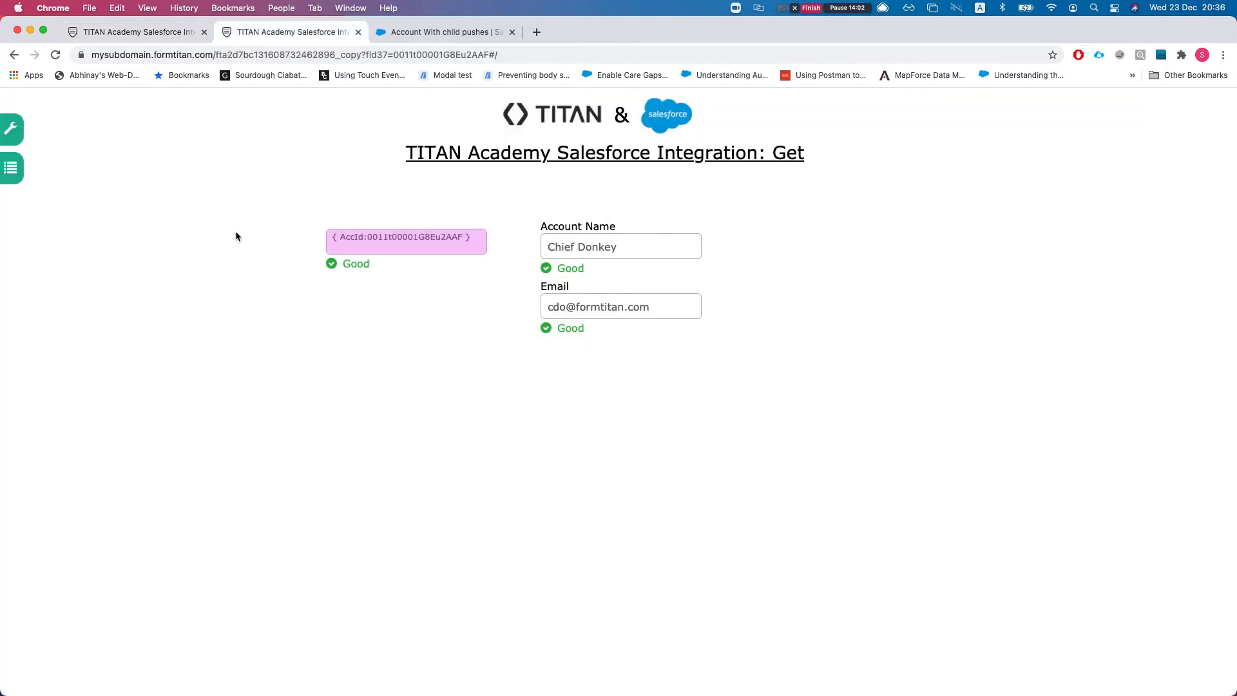
key("super+r")
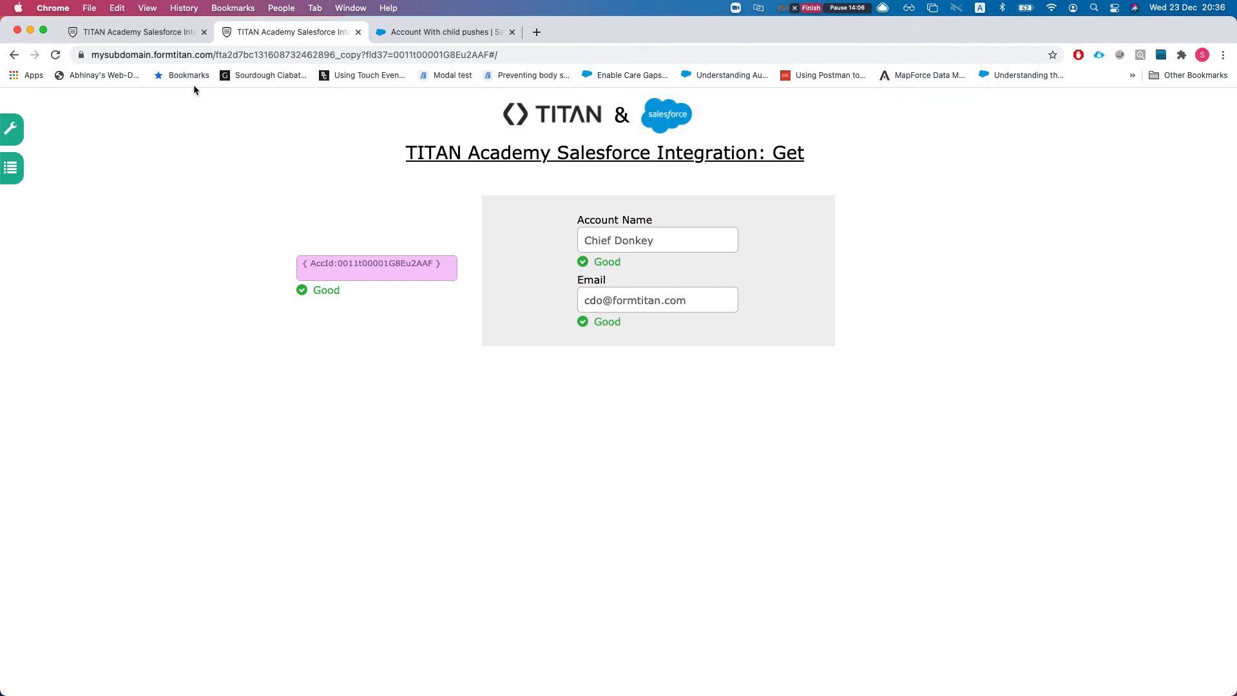
Return to the form builder and check the Account get's condition, leaving its settings without changes.
left_click(107, 31)
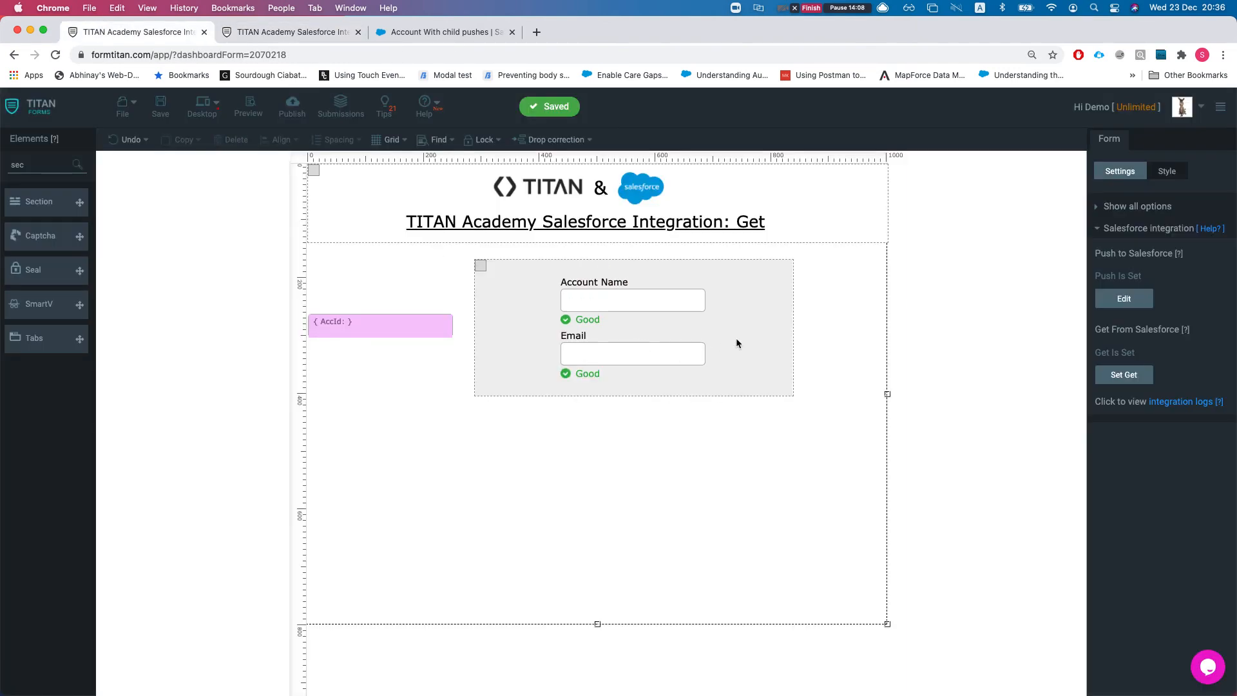
left_click(1129, 375)
left_click(782, 222)
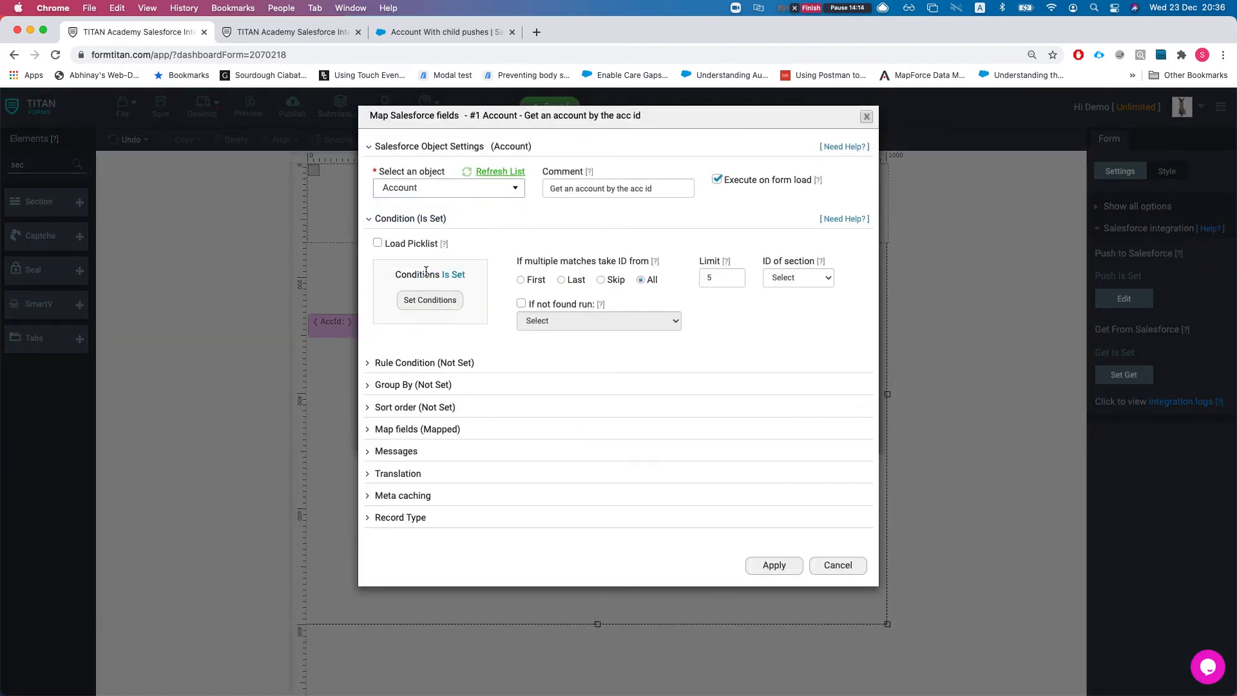
left_click(430, 300)
left_click(944, 367)
left_click(846, 567)
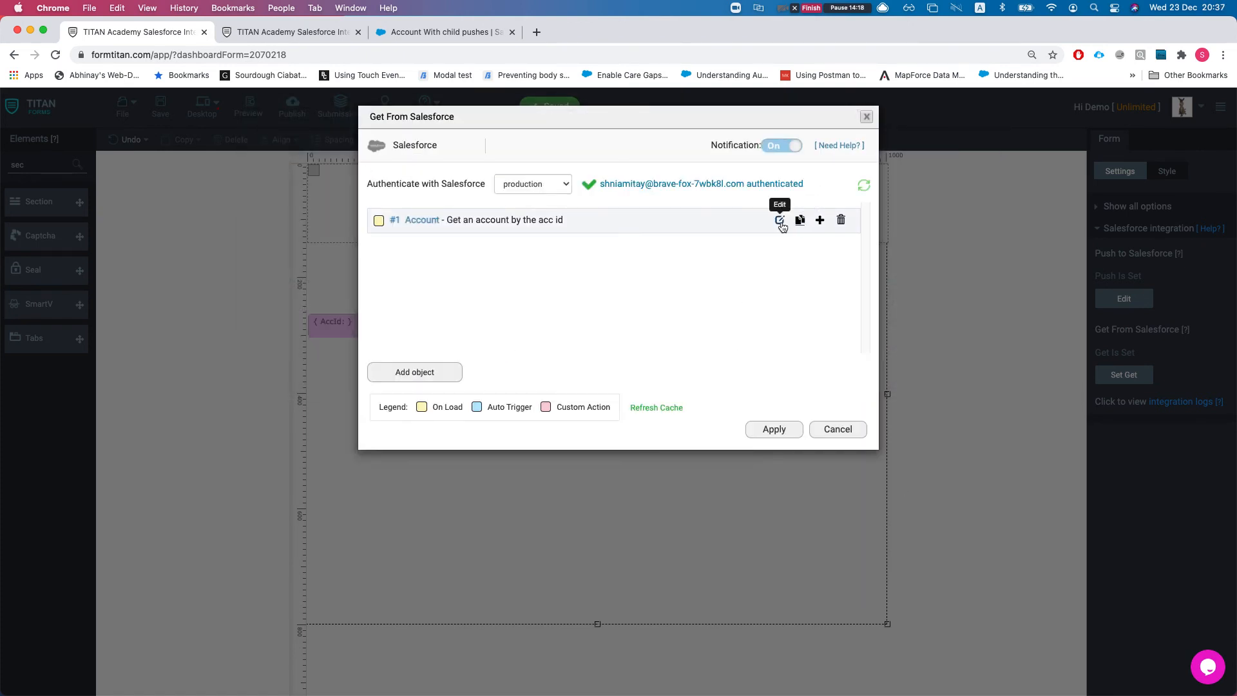
Change the get's Salesforce object to Contact and its comment to "Get contacts on load".
left_click(781, 222)
left_click(445, 194)
type("contact")
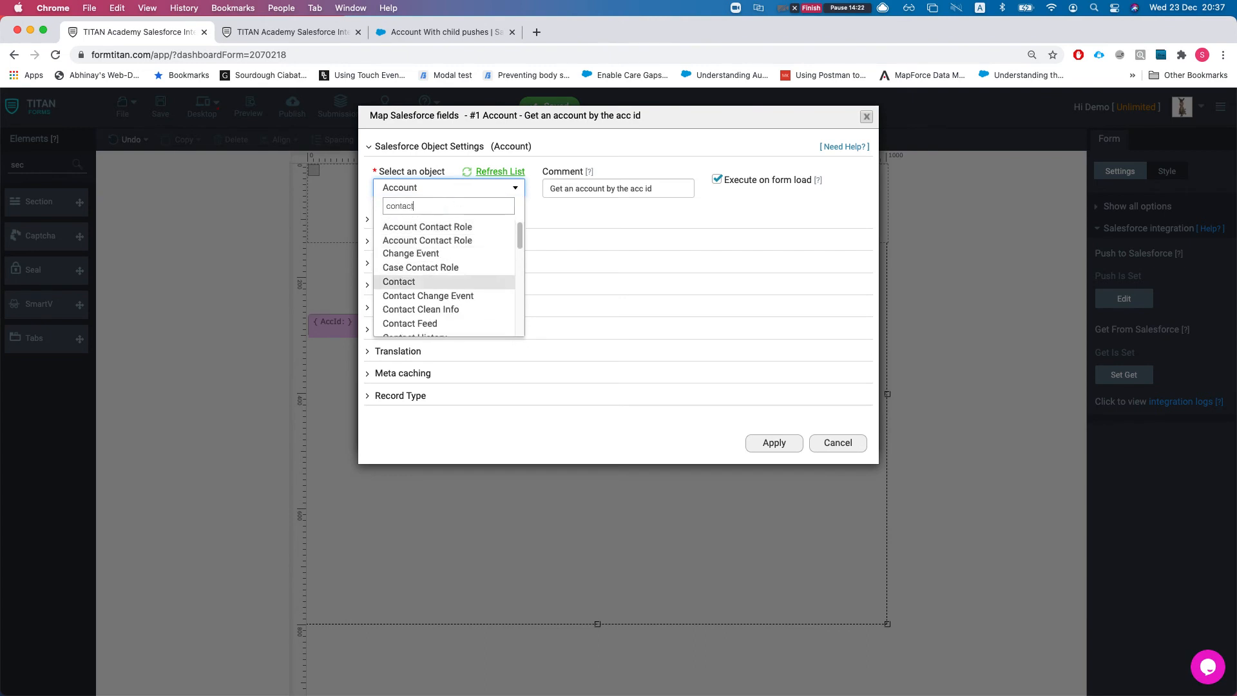
key("Return")
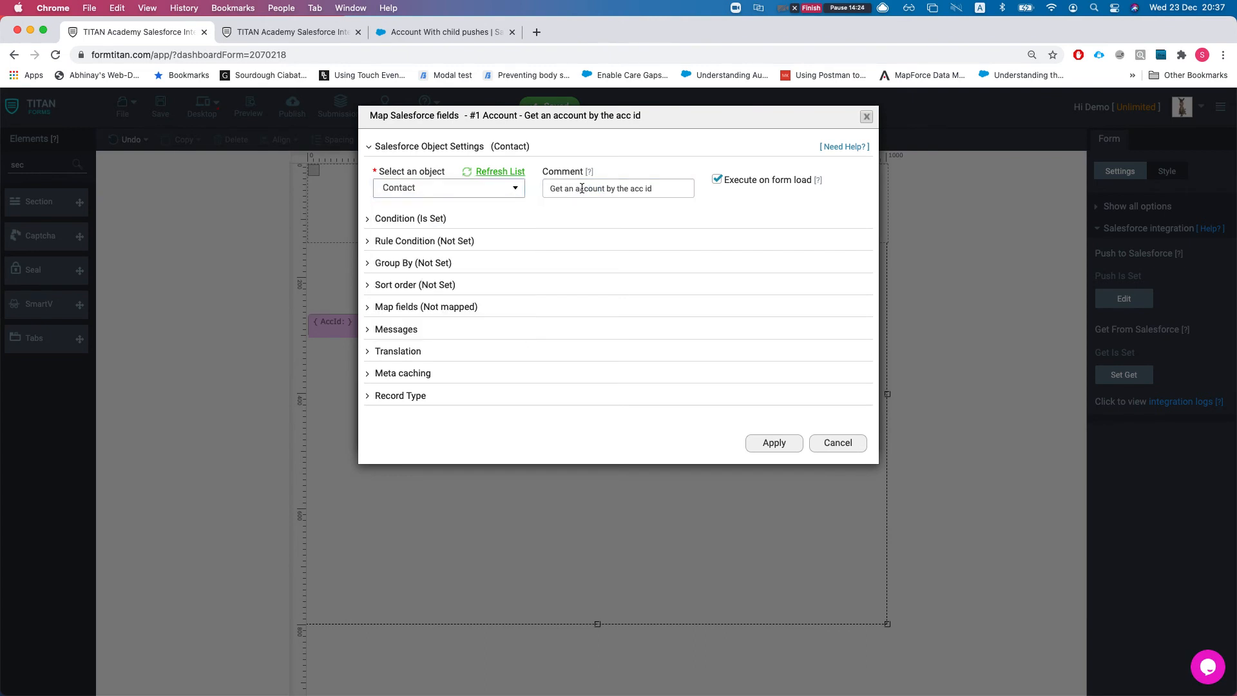
left_click_drag(579, 190, 720, 201)
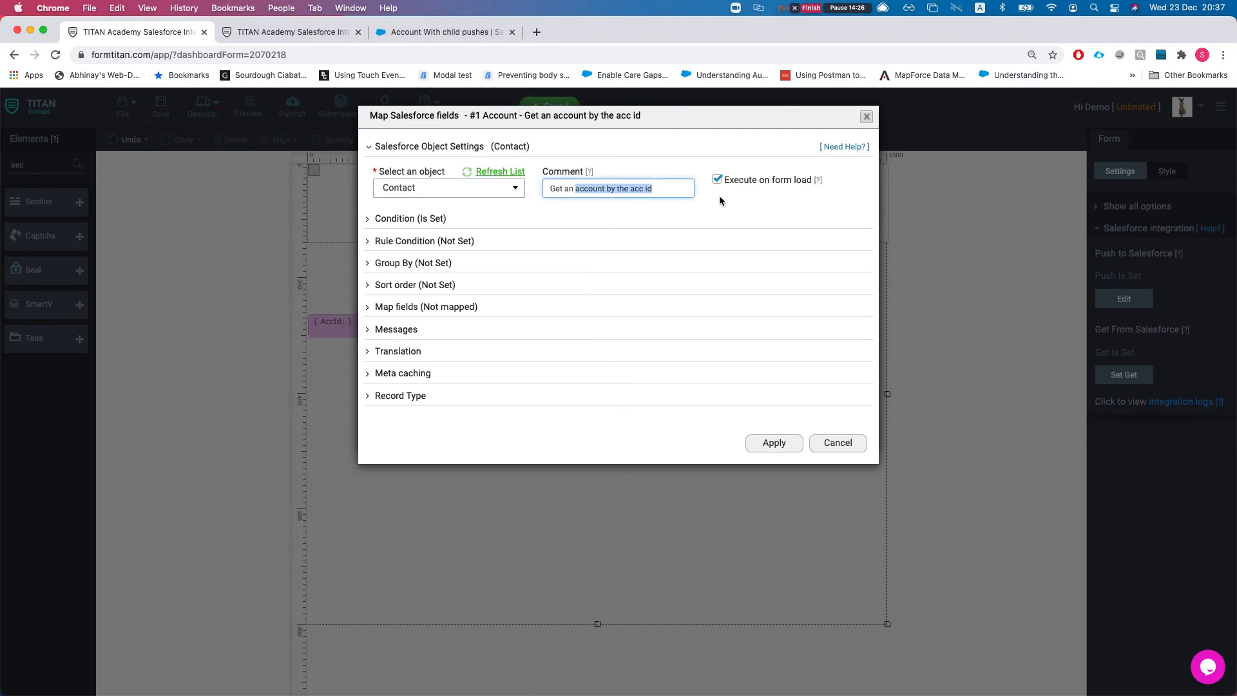
key("BackSpace")
key("BackSpace")
key("BackSpace")
type("acts on load")
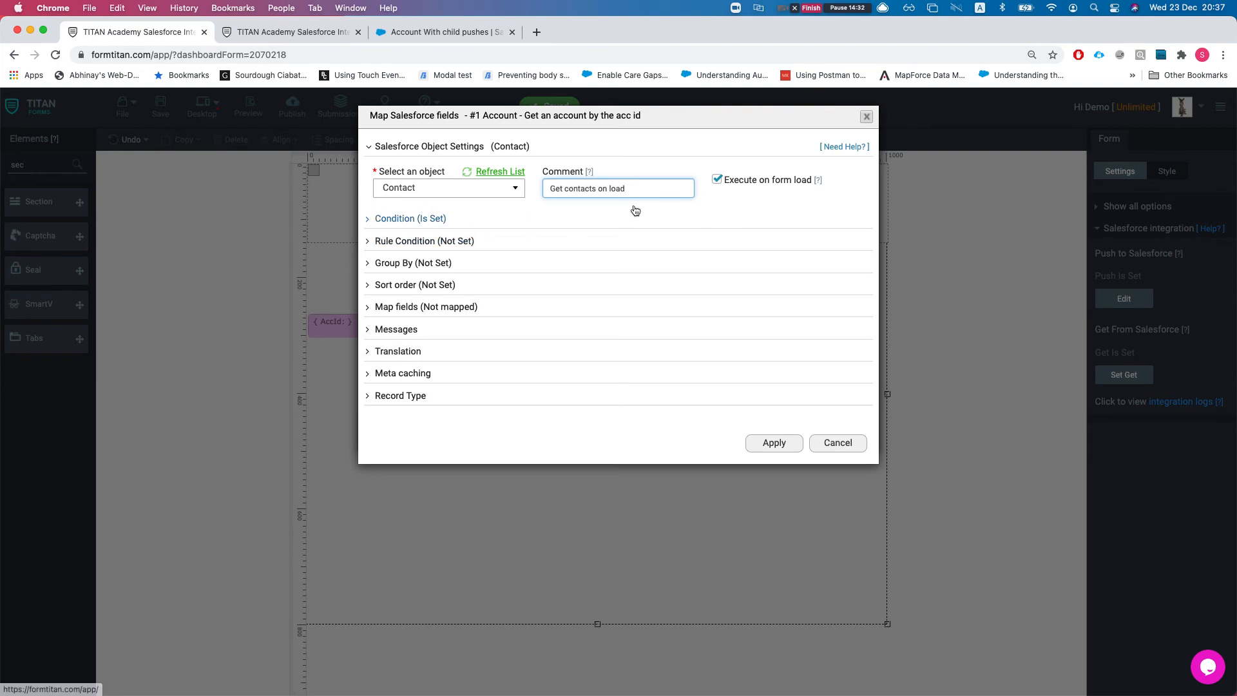
Set the get's condition to First Name contains "d" and apply it.
left_click(410, 219)
left_click(428, 297)
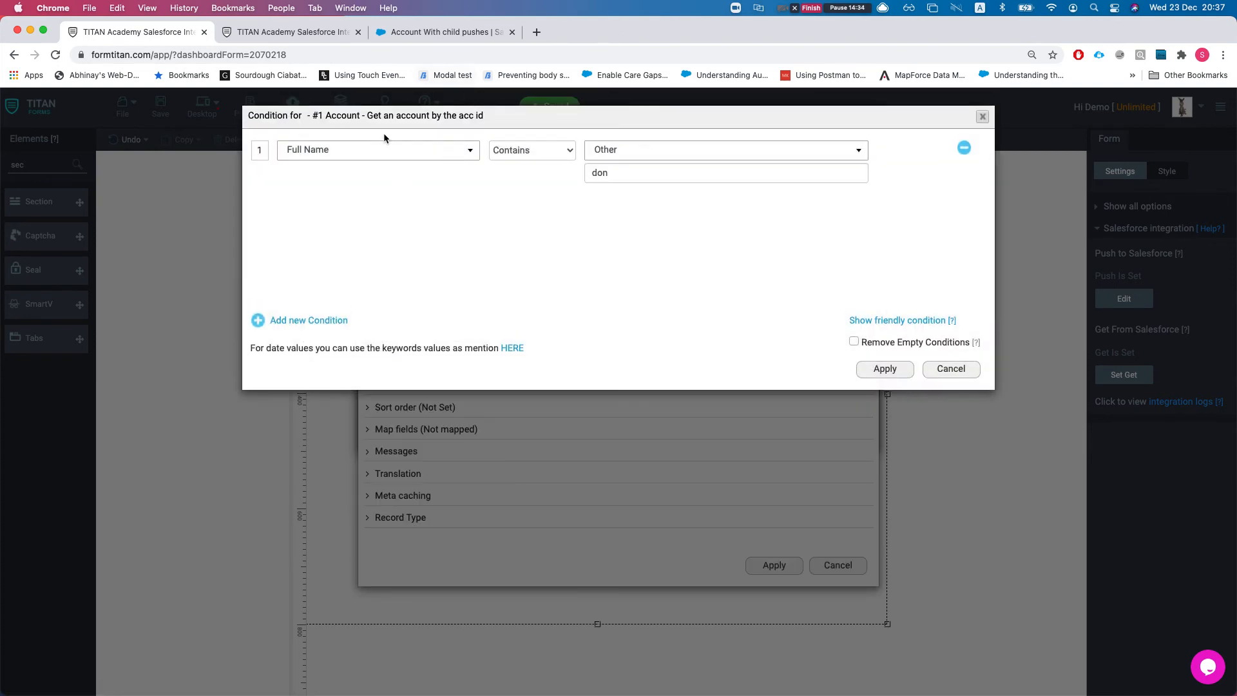
left_click(438, 161)
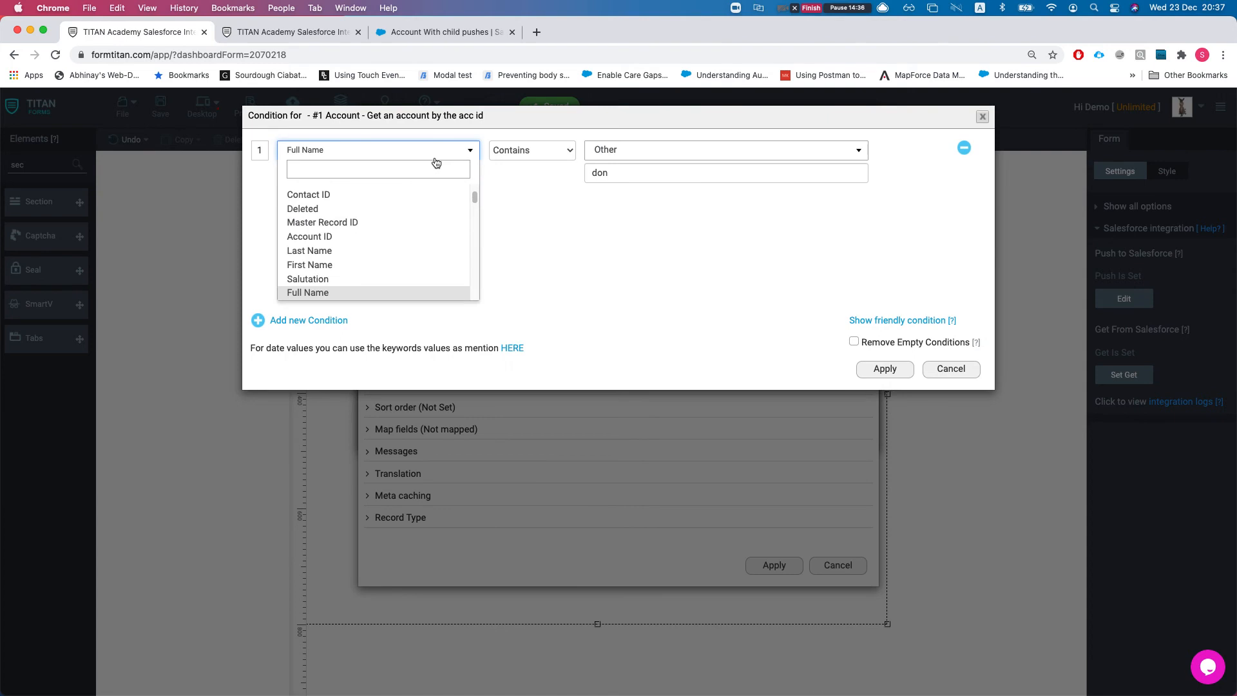
type("first")
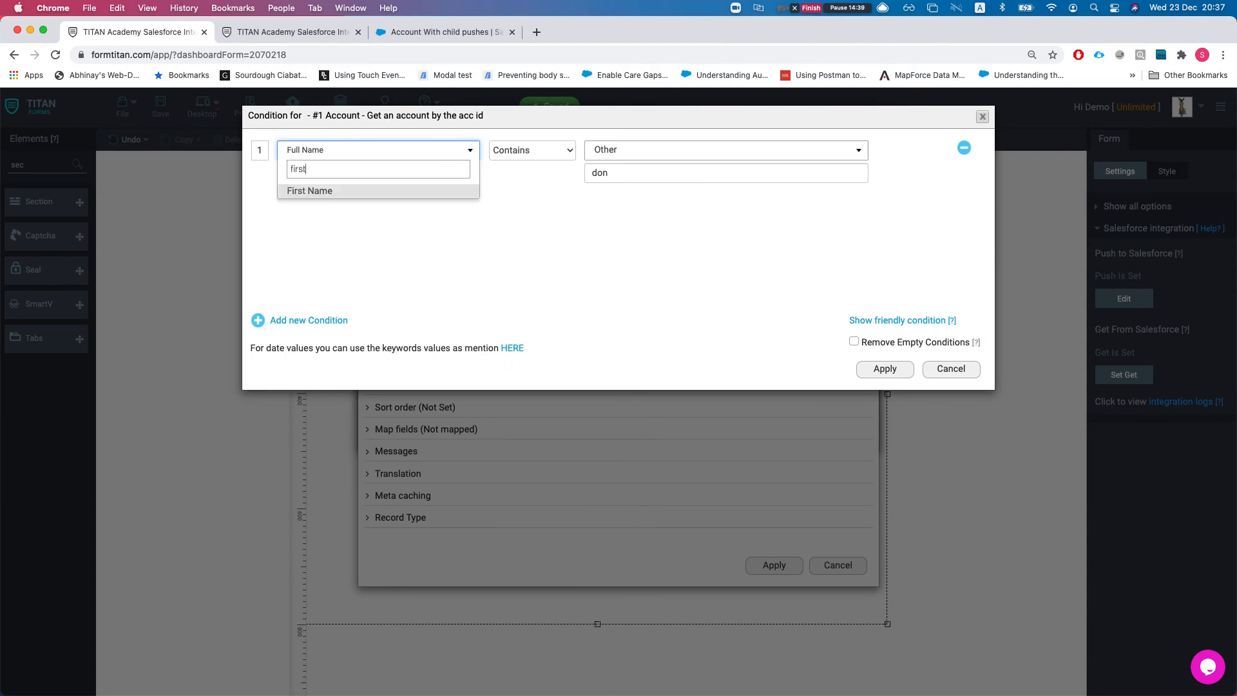
key("Return")
left_click(657, 175)
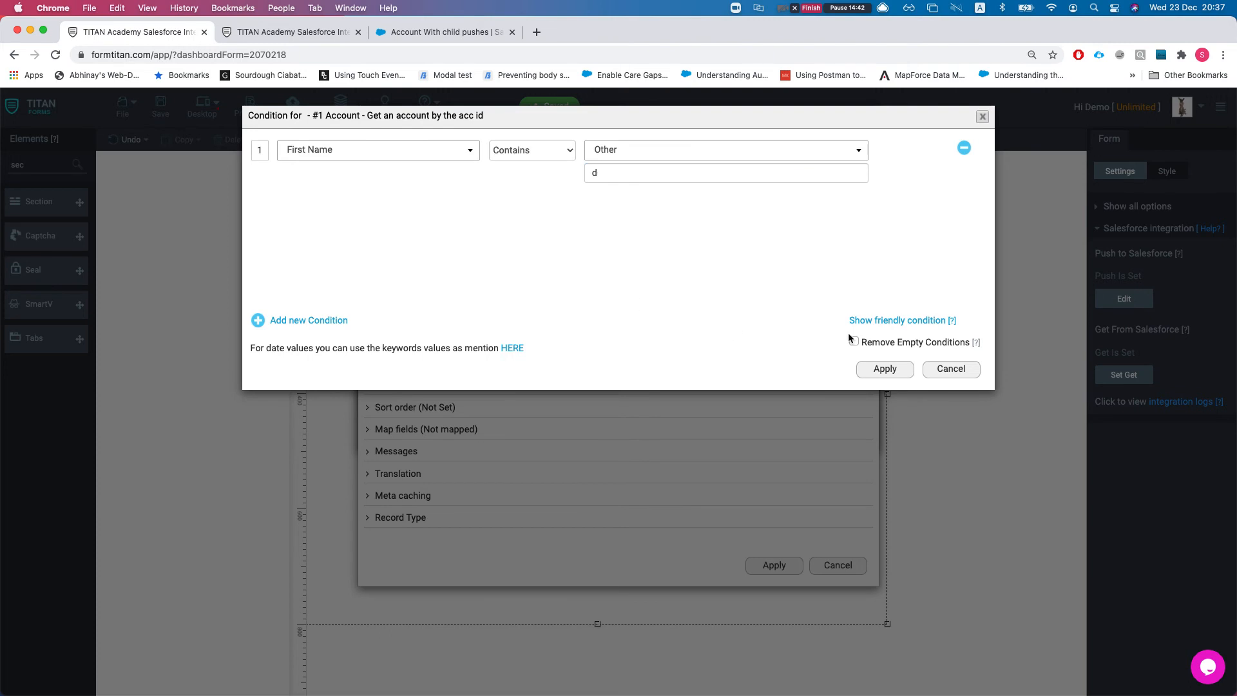
left_click(880, 372)
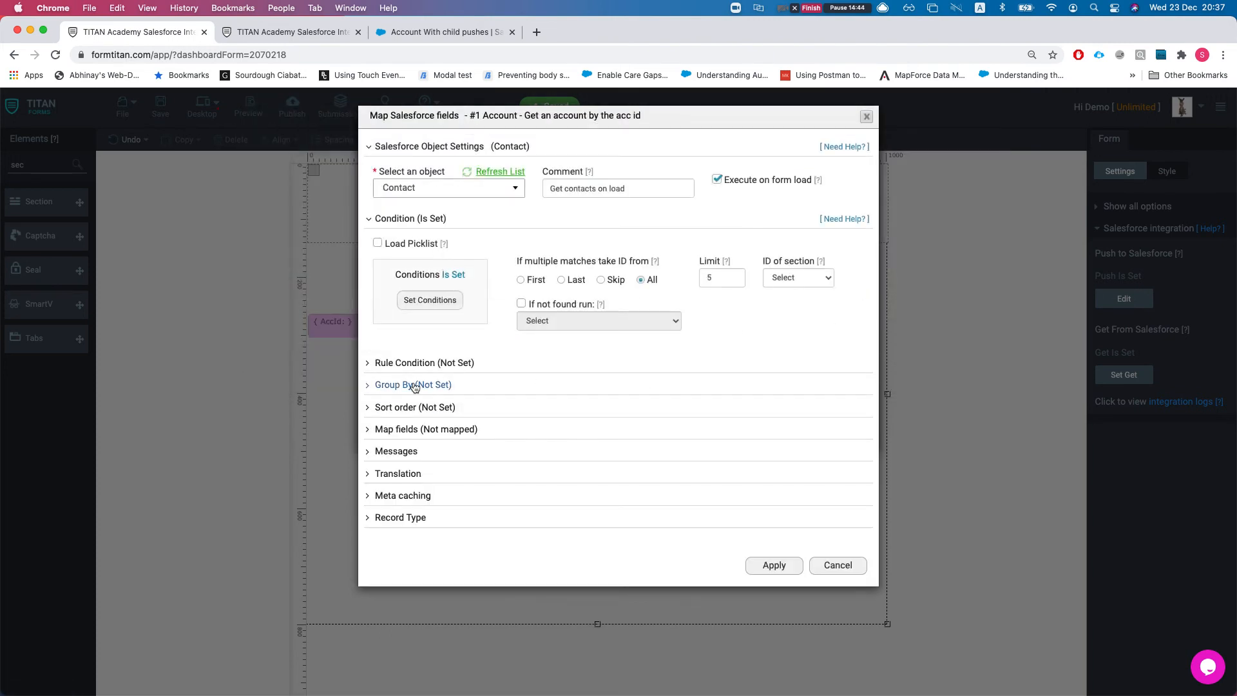
Map the Account Name form field to the contact's Full Name field and apply the mapping.
left_click(455, 430)
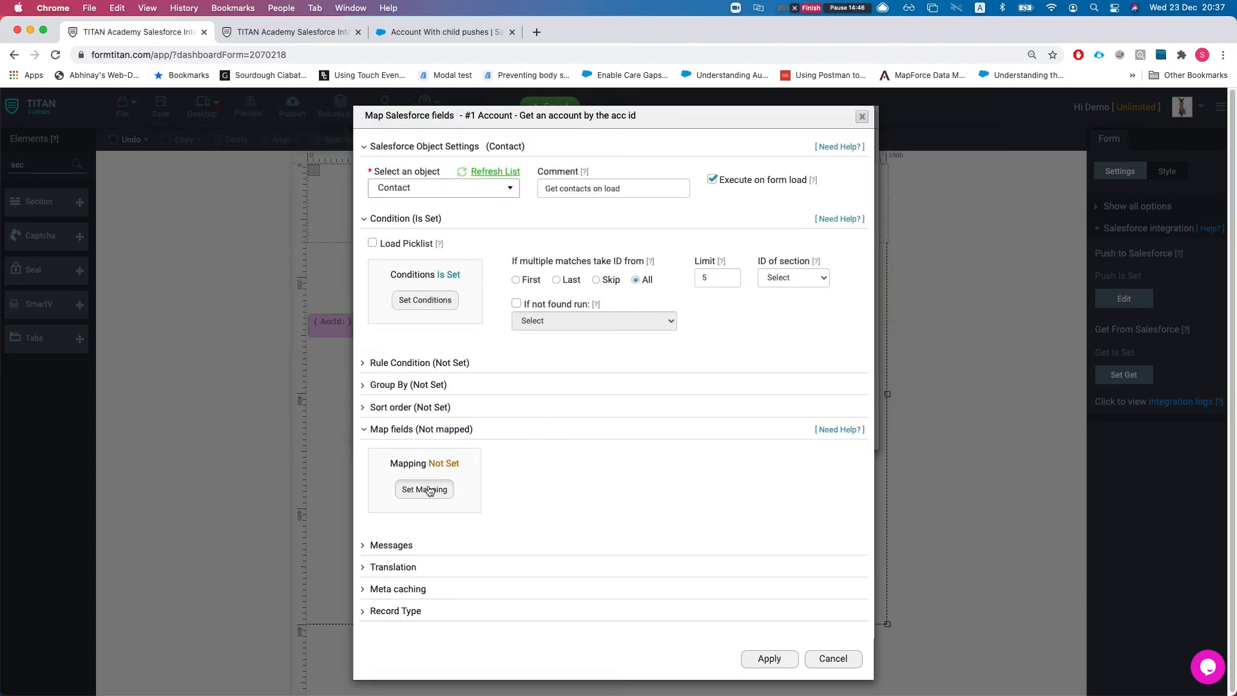
left_click(427, 488)
left_click(342, 153)
type("acc")
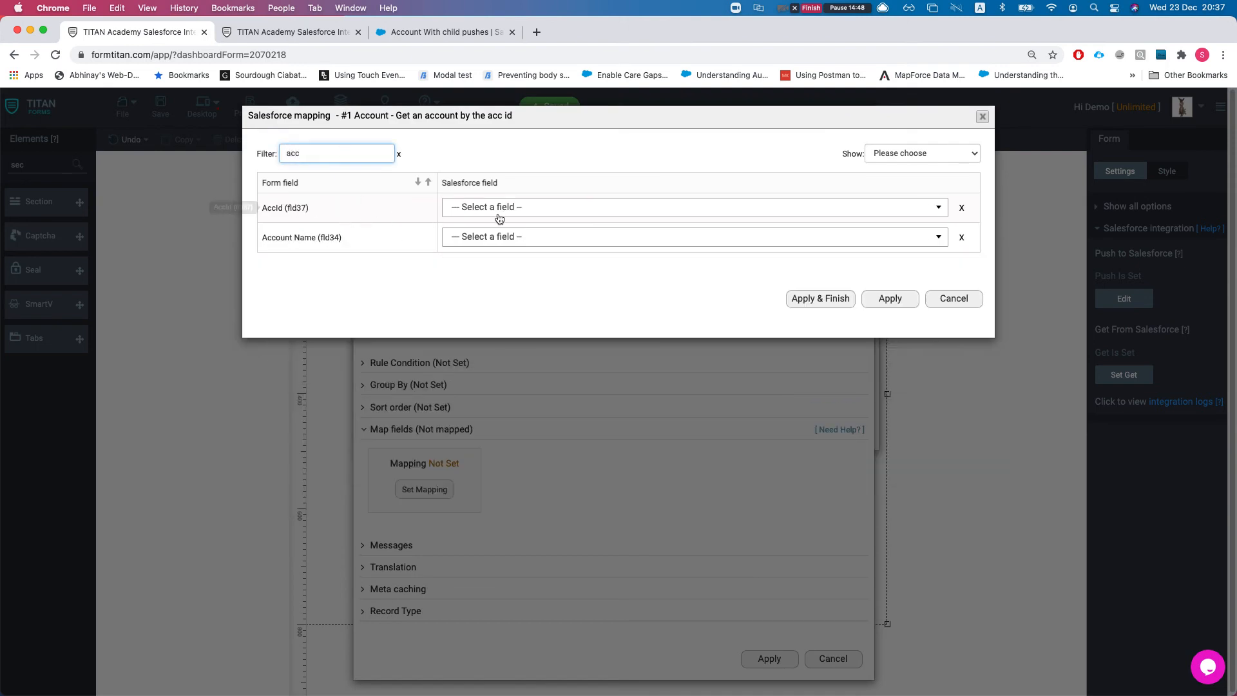
left_click(492, 238)
type("cont")
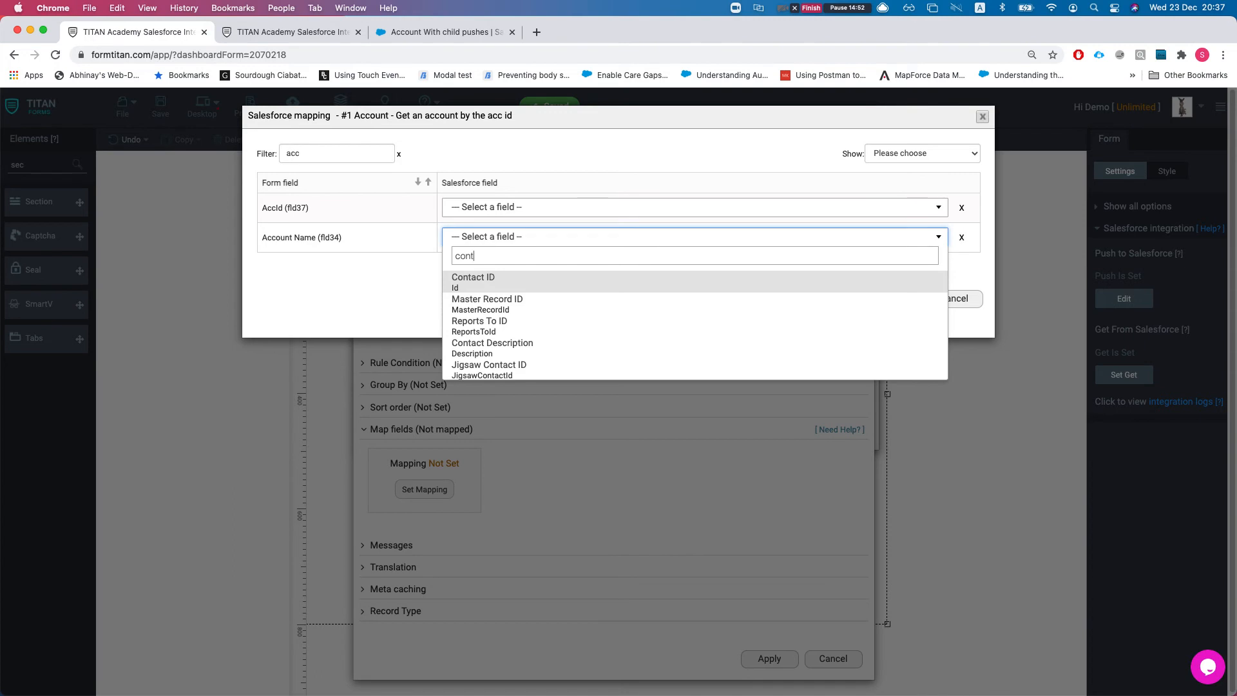
key("BackSpace")
key("BackSpace")
key("BackSpace")
key("BackSpace")
type("name")
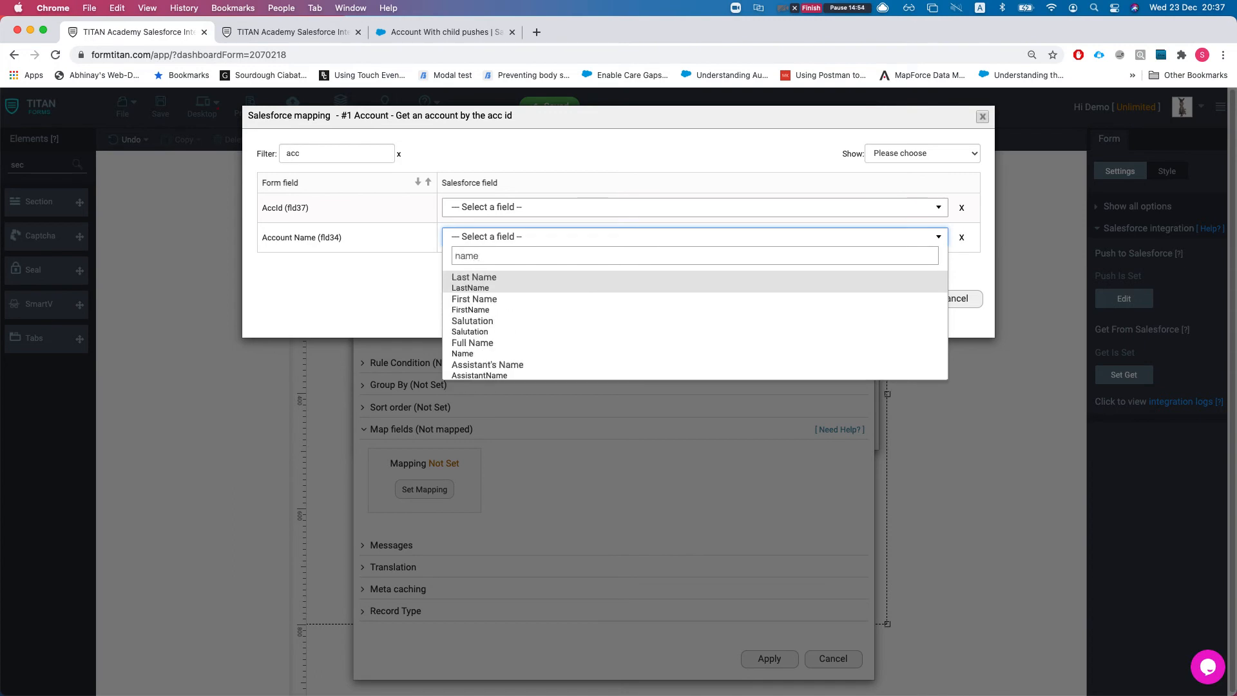
key("Down")
key("Down")
key("Down")
key("Return")
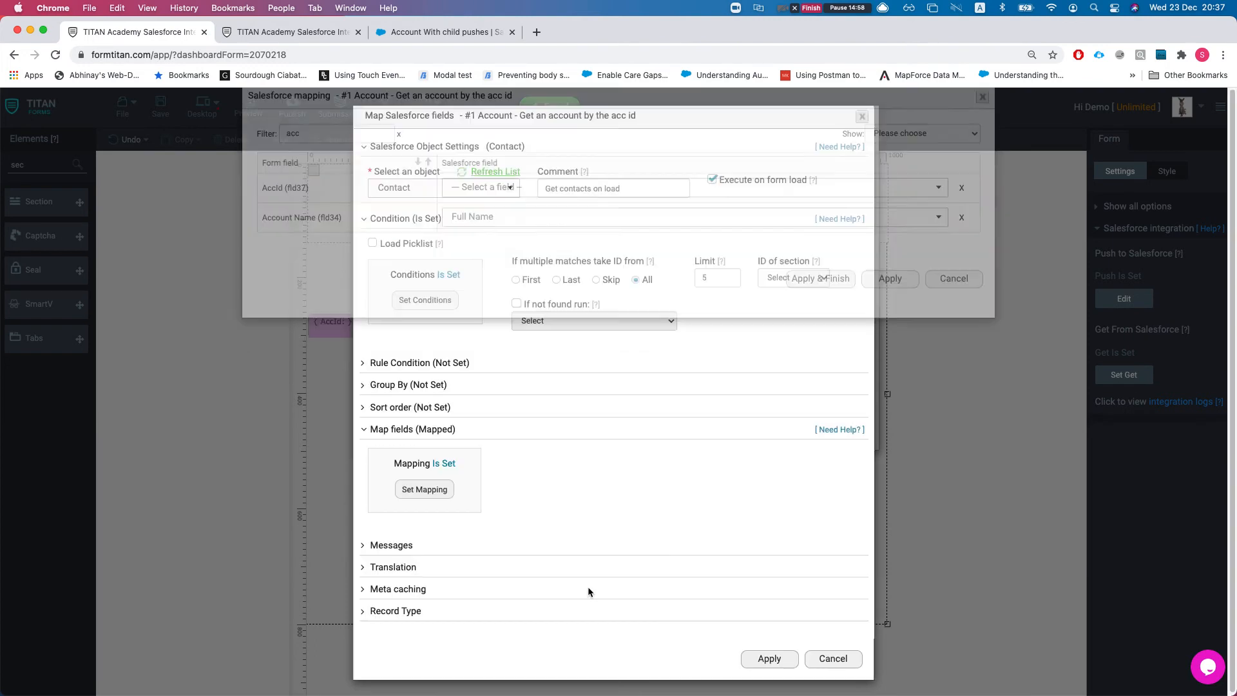
left_click(893, 303)
Map the Email form field to the contact's Email field, then apply and finish the get setup.
left_click(420, 491)
double_click(333, 155)
type("enmai")
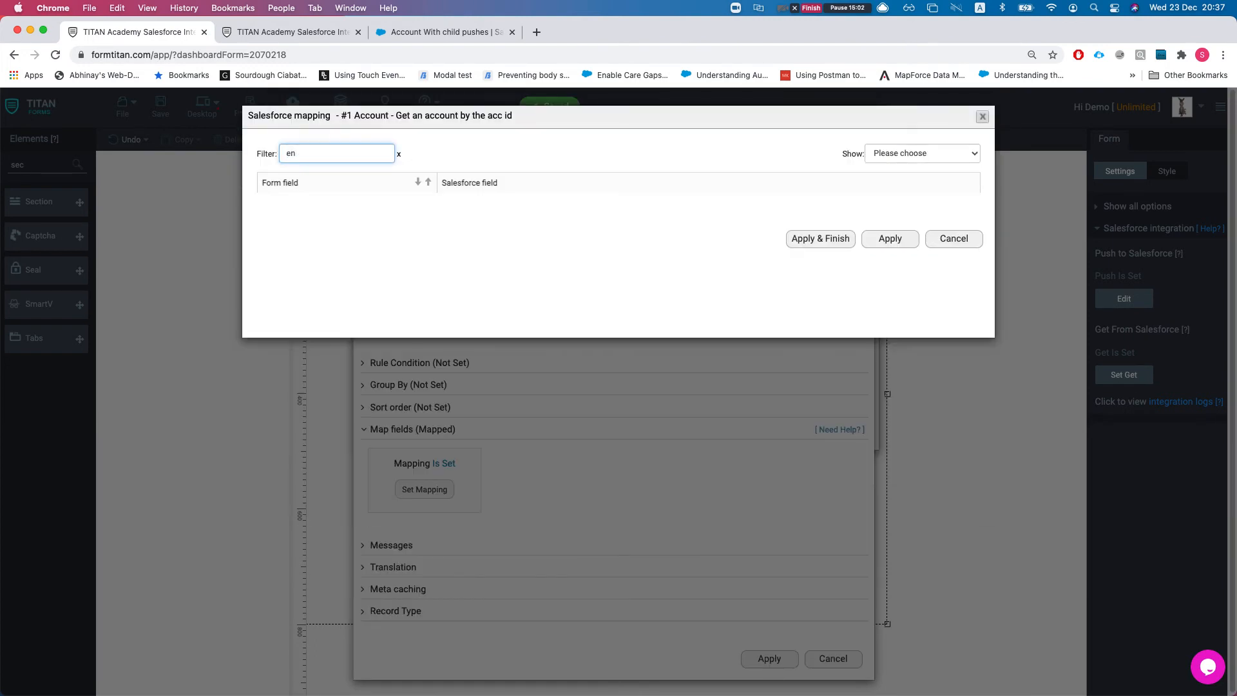
key("BackSpace")
type("mai")
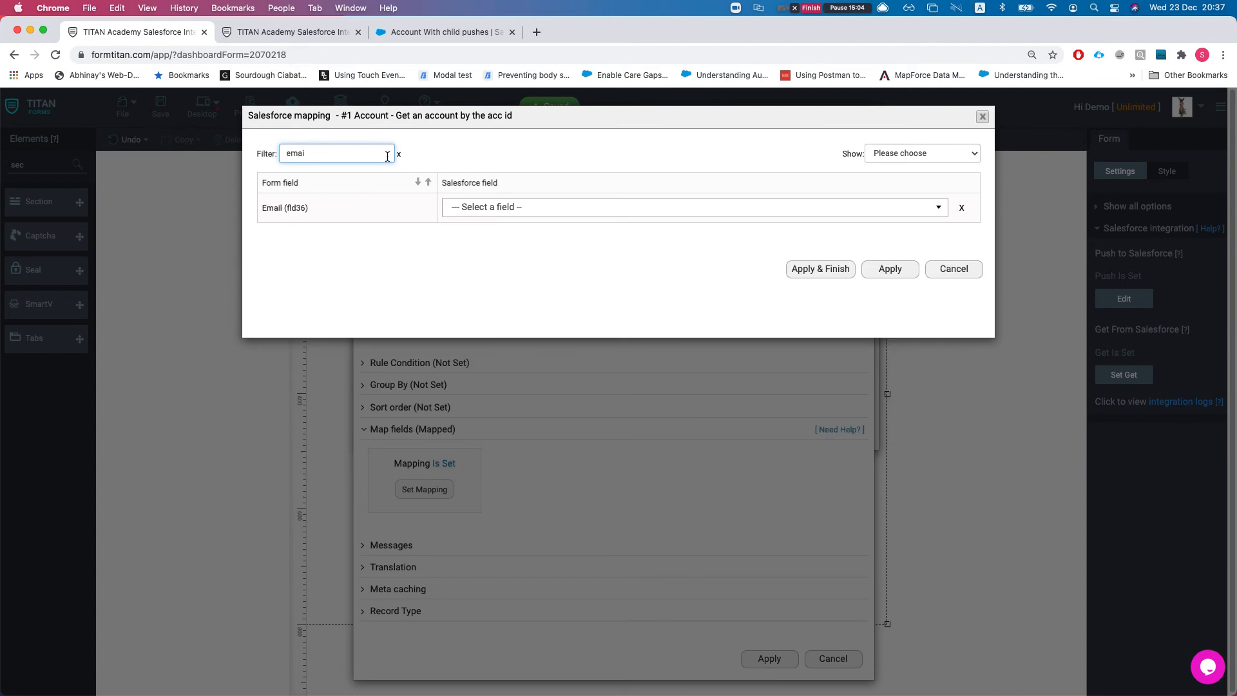
left_click(483, 207)
type("email")
key("Return")
left_click(589, 276)
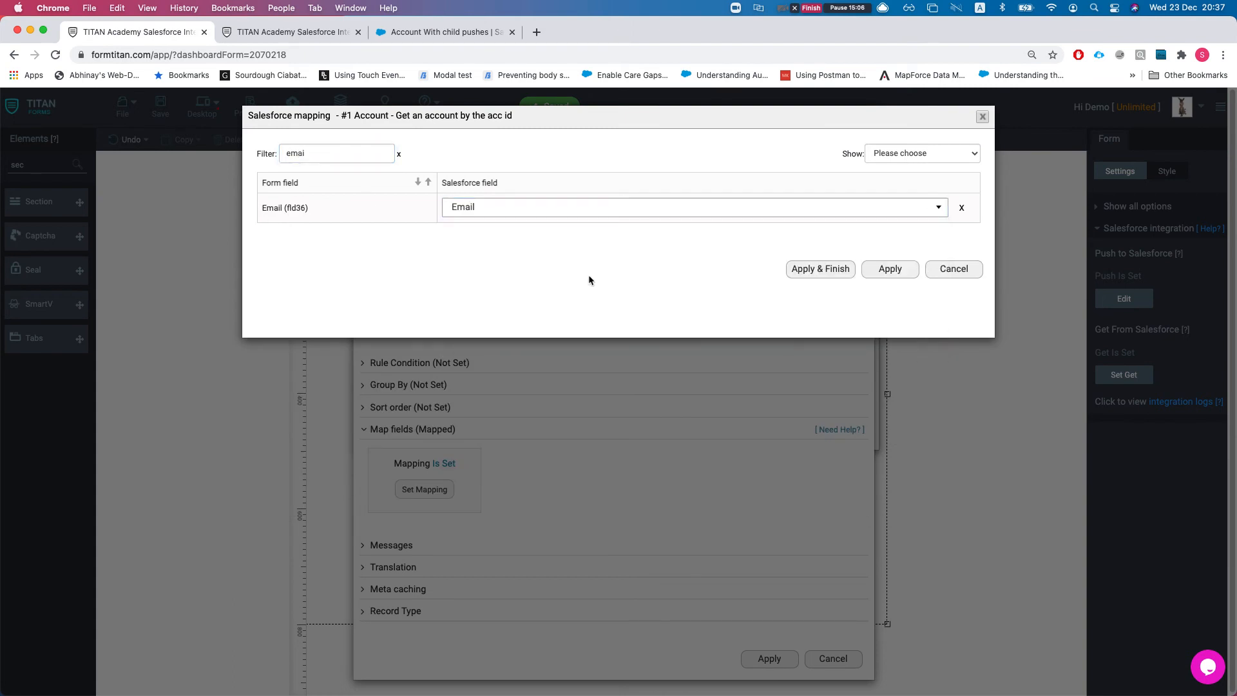
left_click(808, 271)
Relabel the Account Name textbox as "Contact Name" and save the form.
left_click(642, 308)
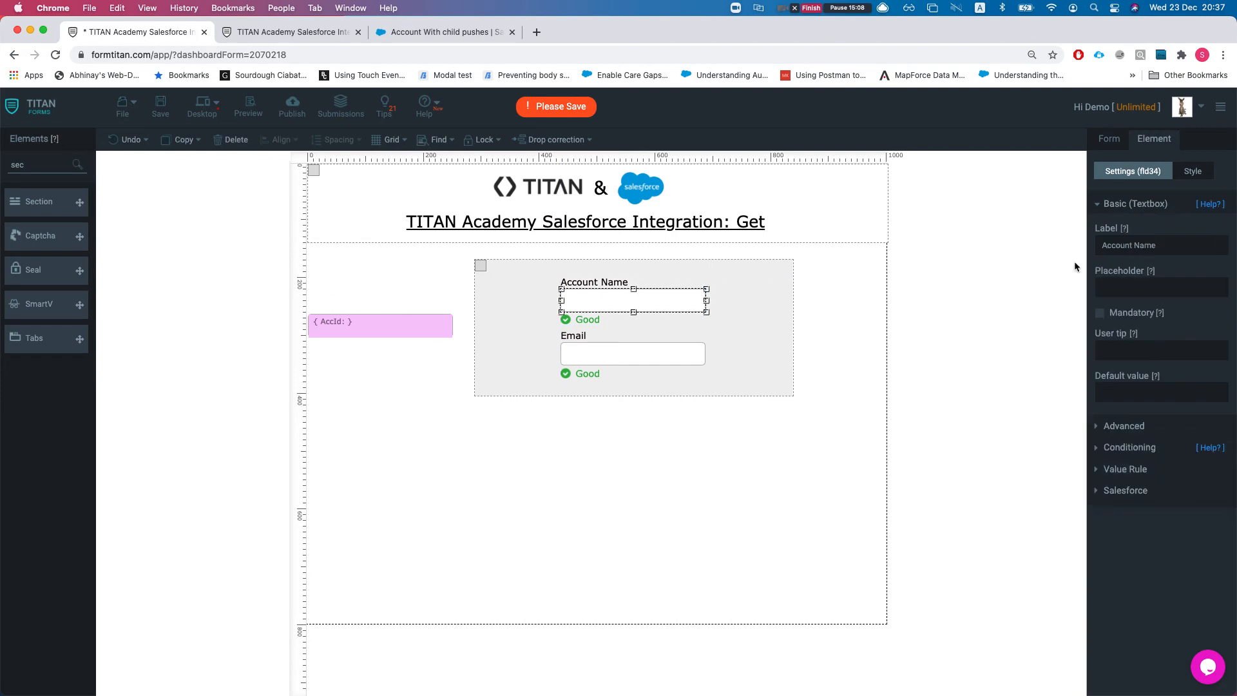
double_click(1143, 246)
type("C")
key("super+a")
type("Contact nma")
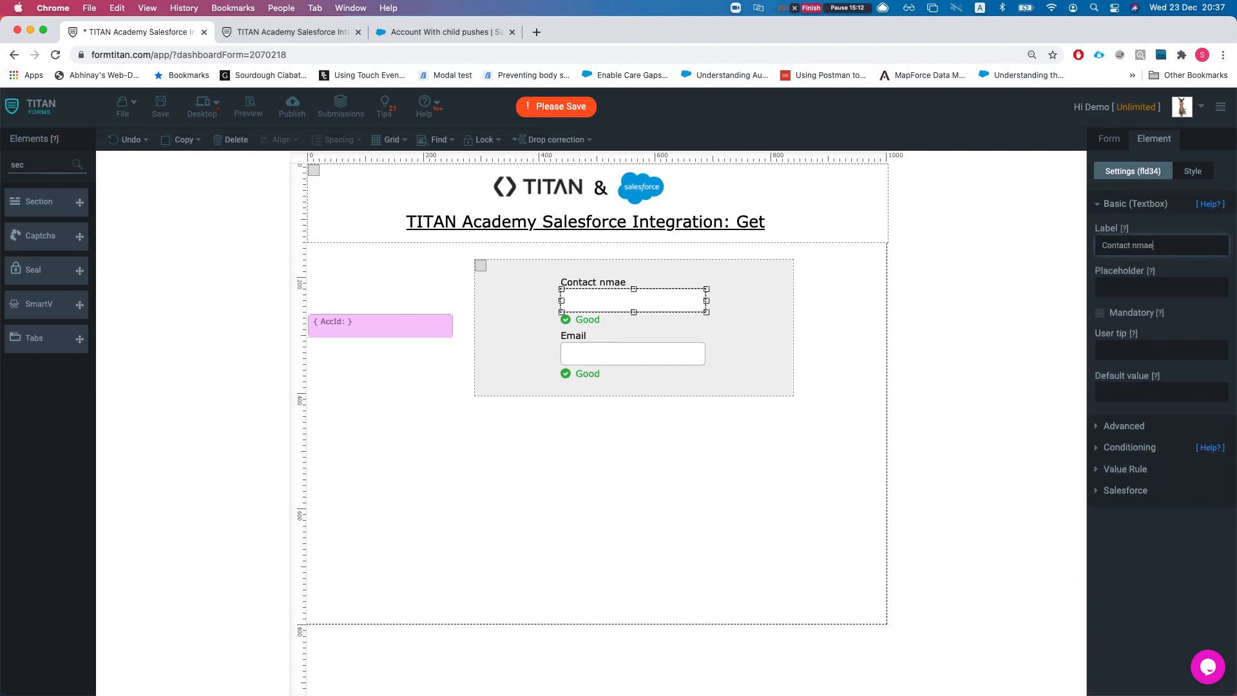
key("BackSpace")
key("BackSpace")
key("BackSpace")
type("me")
left_click(160, 107)
Reload the published form and examine the contacts loaded into the repeated sections.
left_click(287, 31)
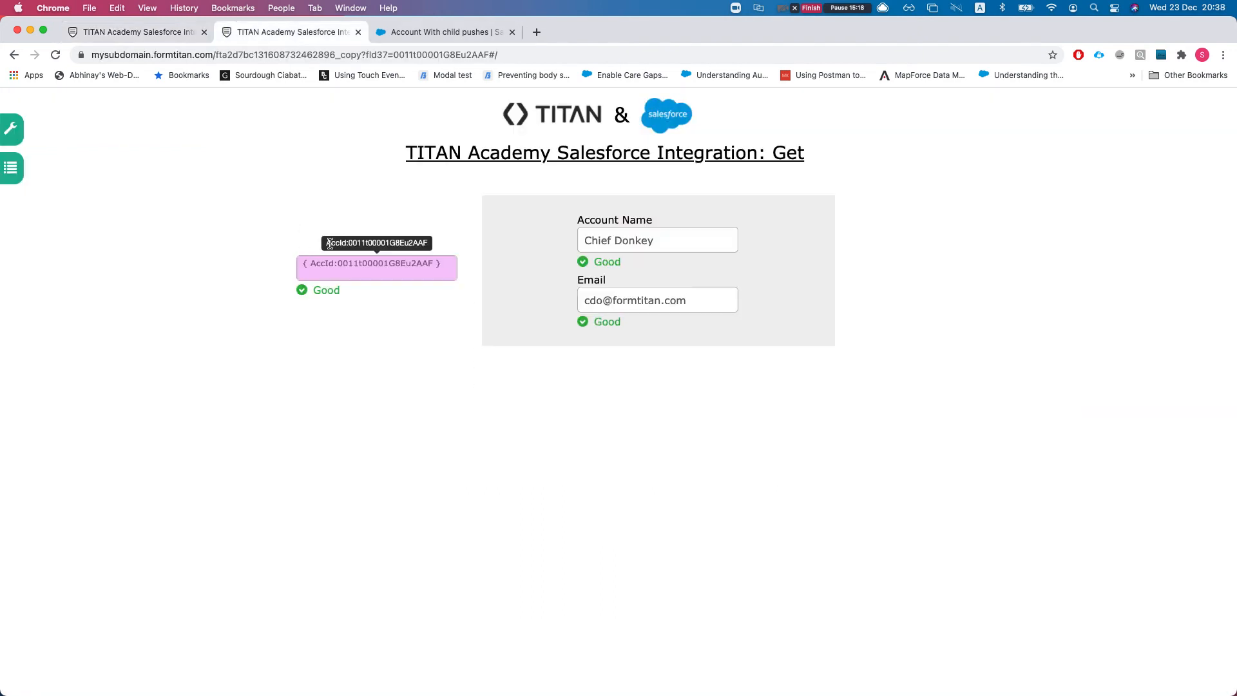
key("super+r")
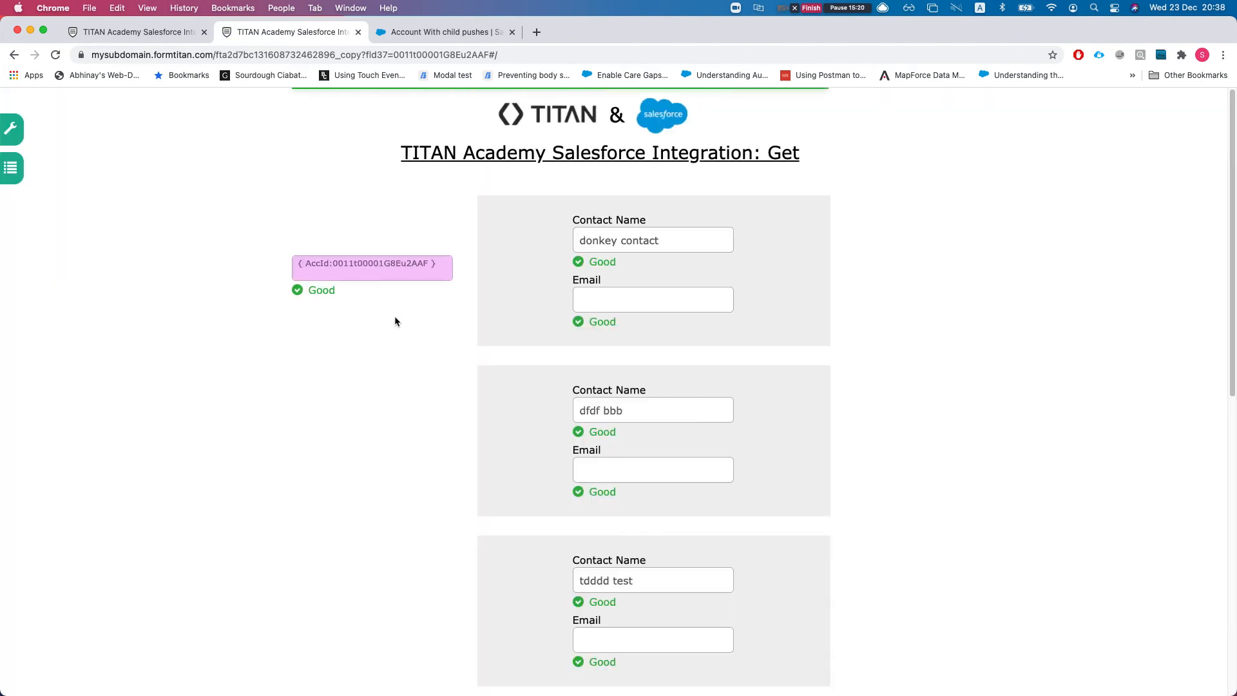
scroll(506, 289, "down", 1)
scroll(506, 288, "down", 6)
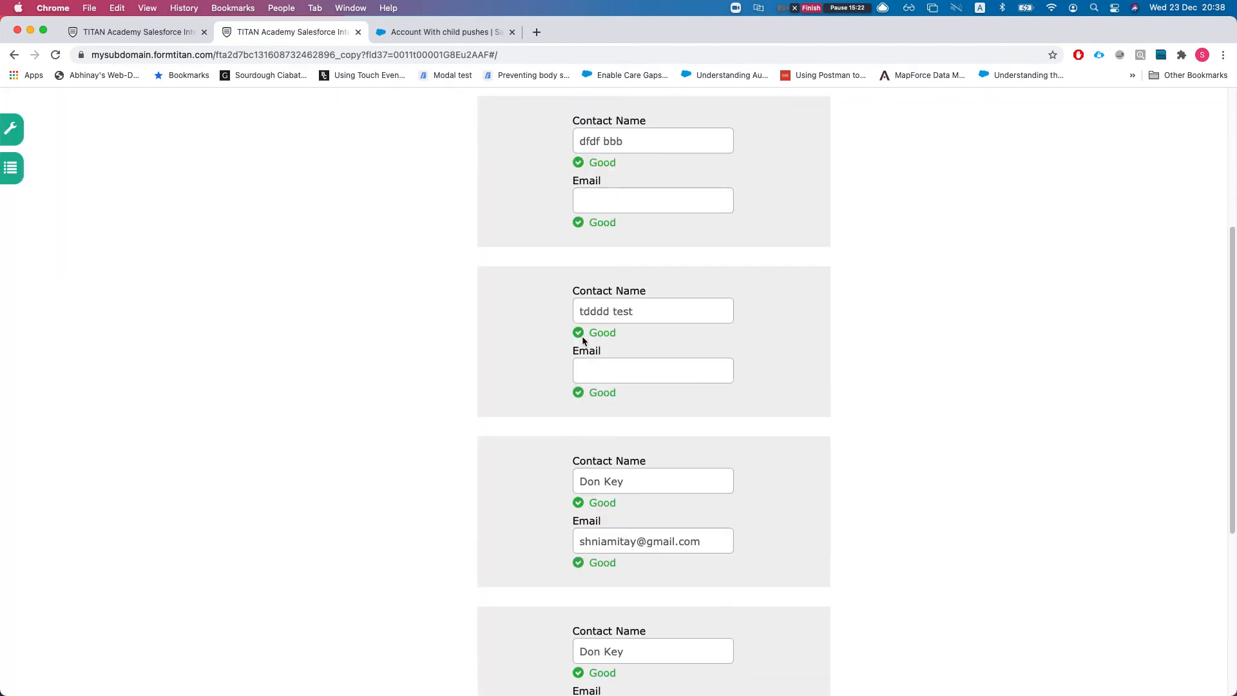
scroll(631, 371, "down", 1)
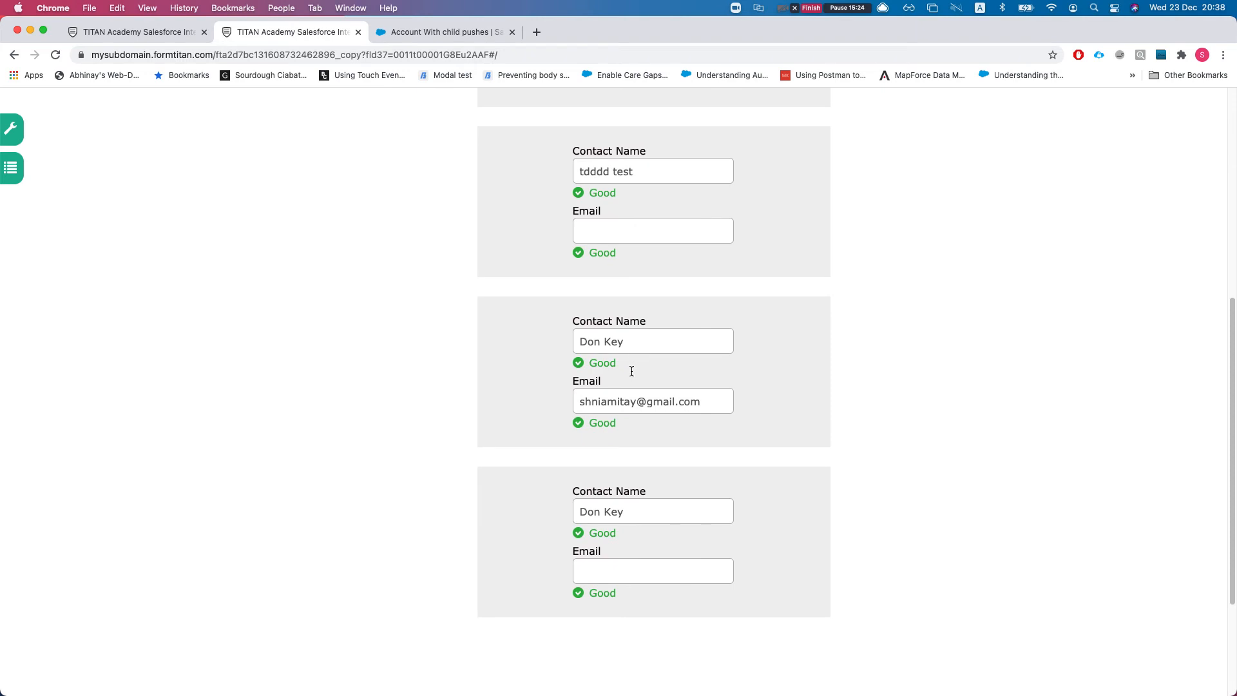
scroll(571, 393, "up", 10)
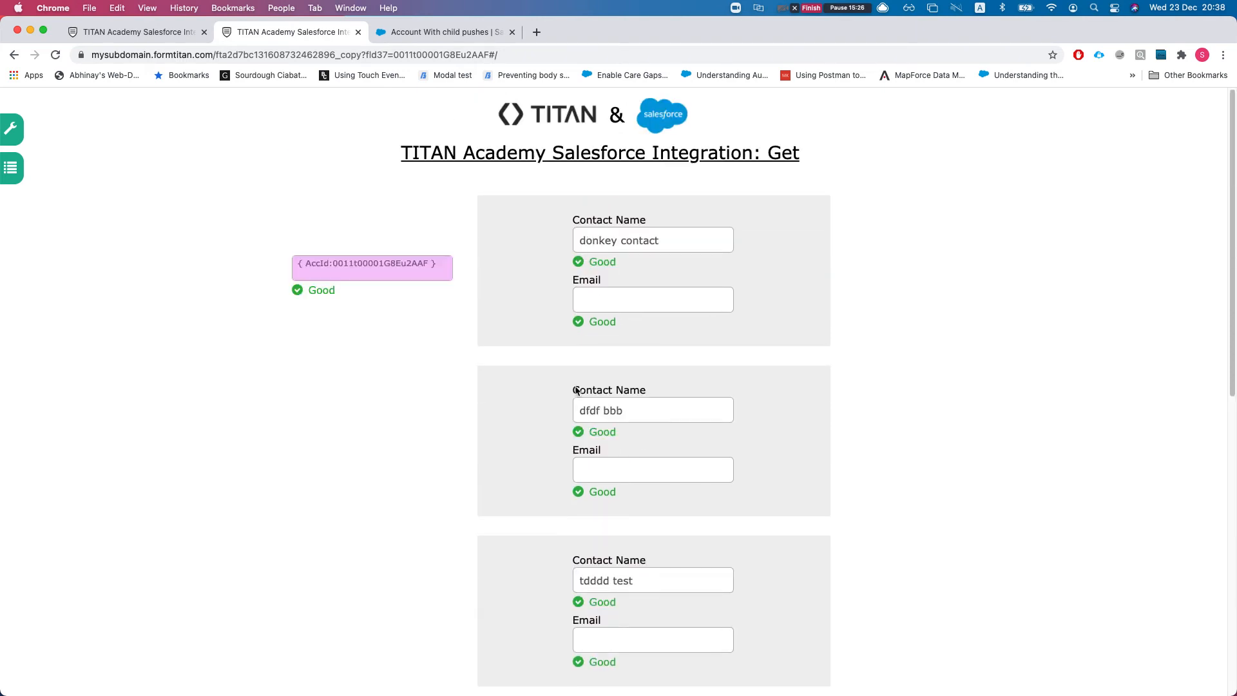
scroll(552, 277, "down", 1)
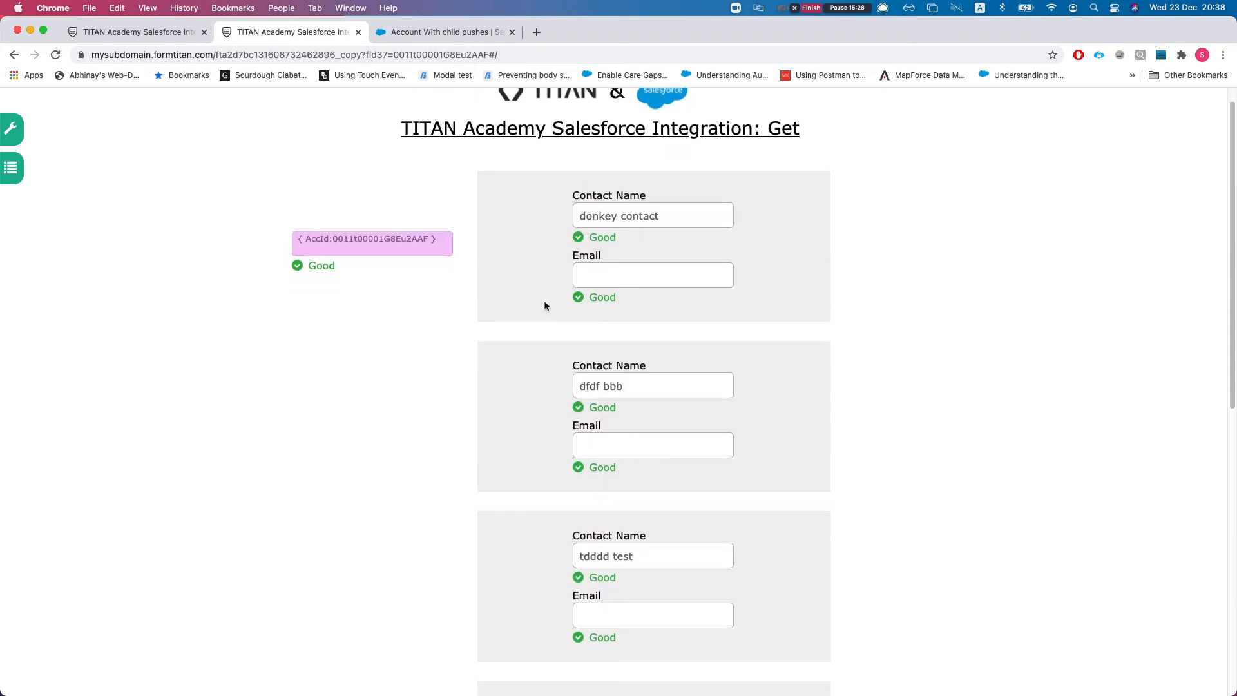
Back in the form builder, delete the section together with its Contact Name and Email fields.
left_click(142, 36)
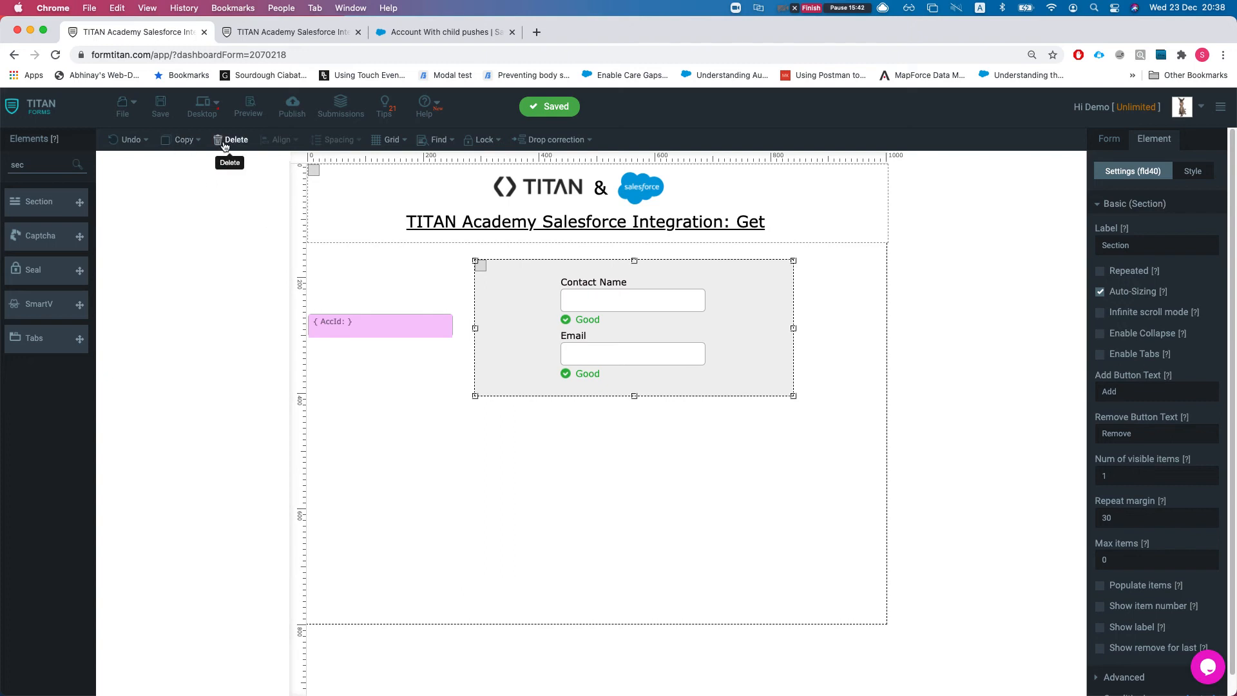
left_click(224, 146)
left_click(559, 403)
Find the DropDown element and place one on the form canvas to the right of the AccId field.
double_click(51, 169)
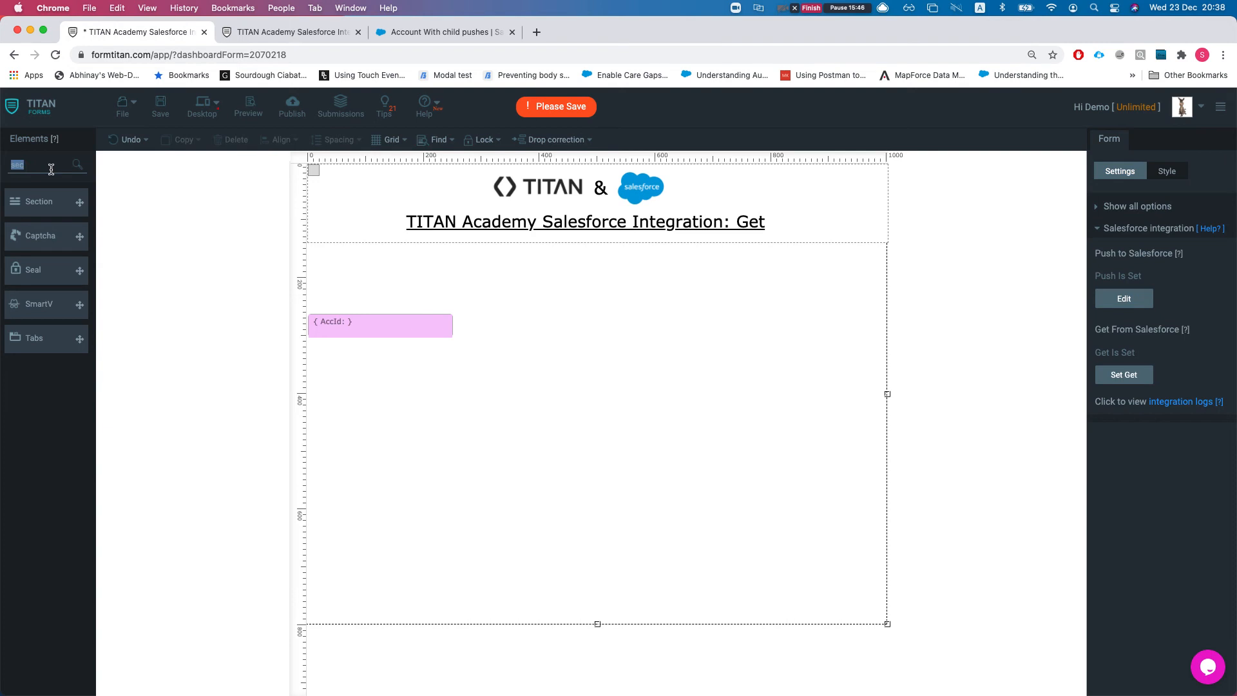
type("drop")
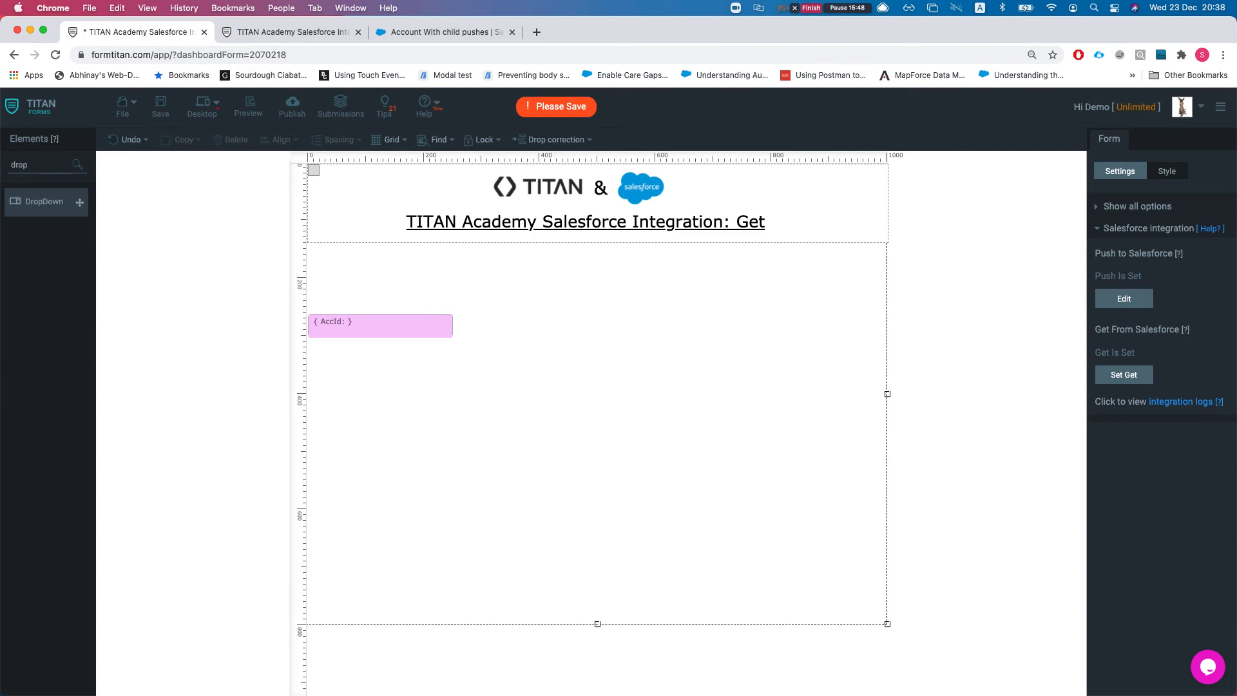
left_click_drag(58, 202, 542, 332)
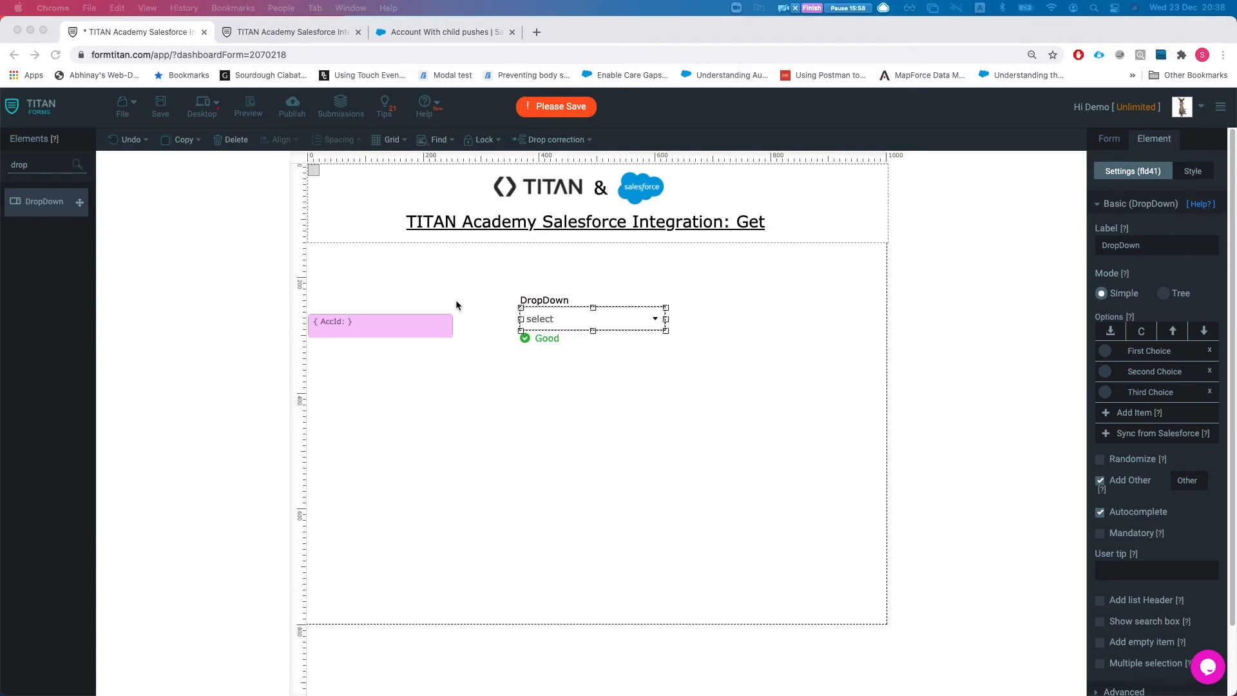
left_click(553, 293)
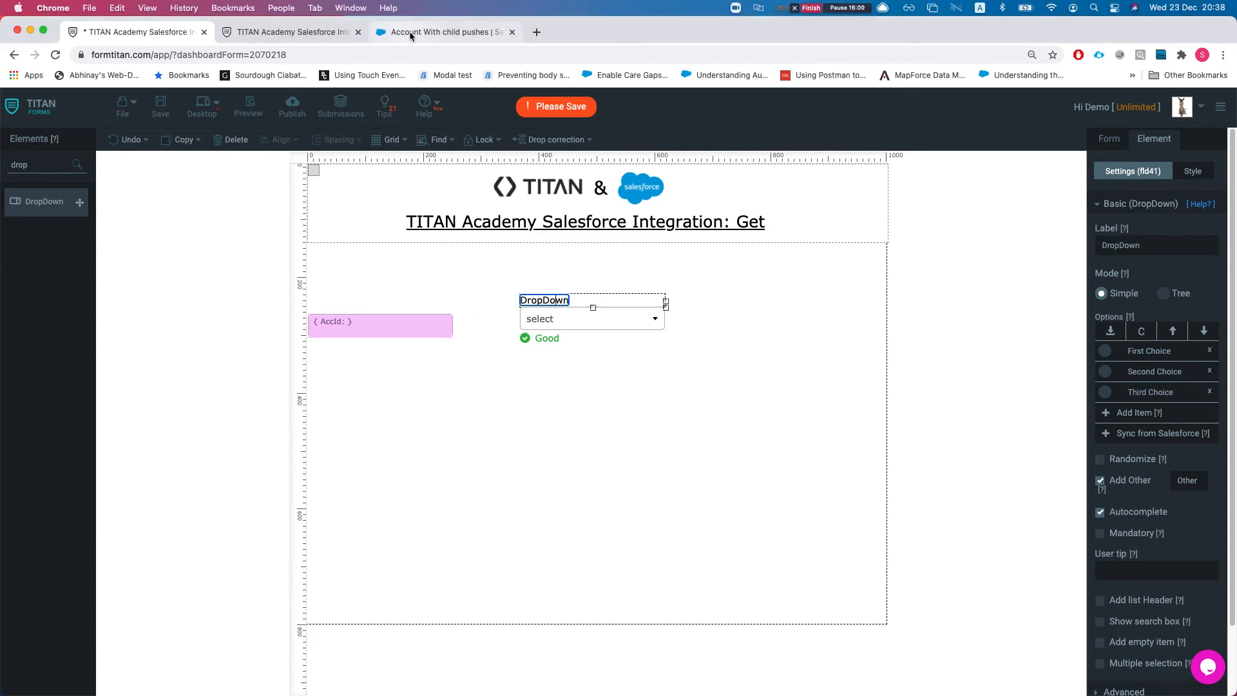
Switch to the Salesforce account record and examine the picklist options of the Upsell Opportunity and SLA fields.
left_click(406, 34)
scroll(346, 549, "up", 2)
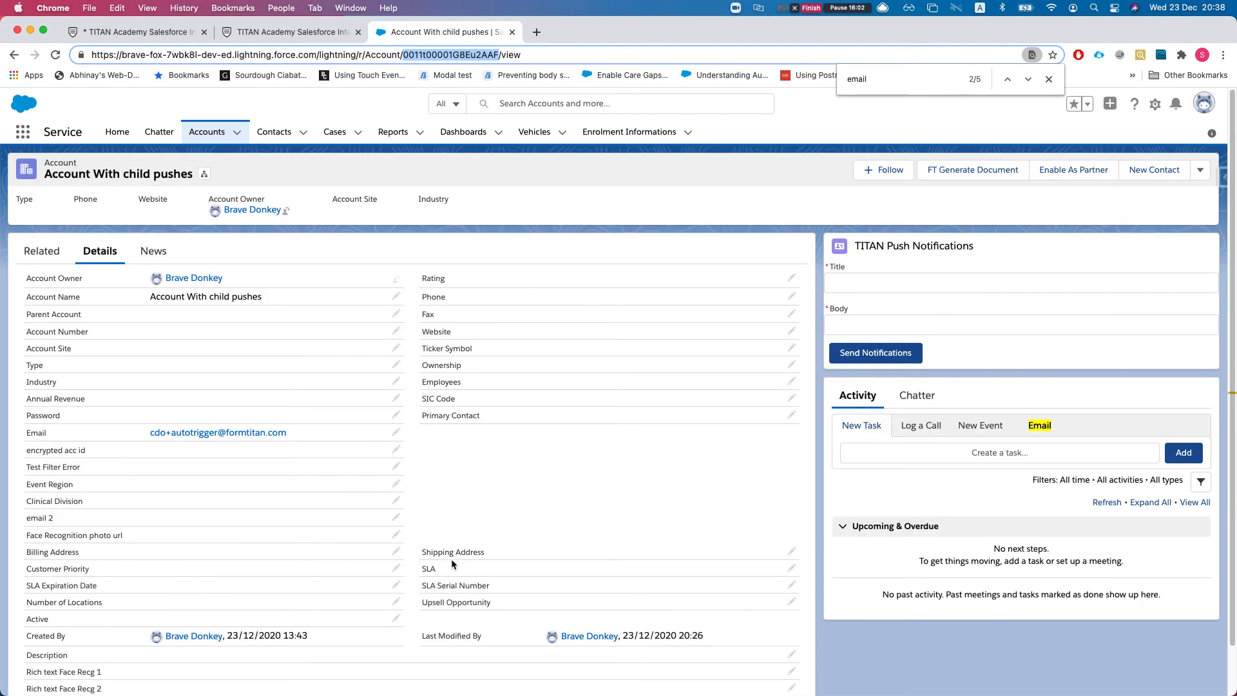
double_click(485, 571)
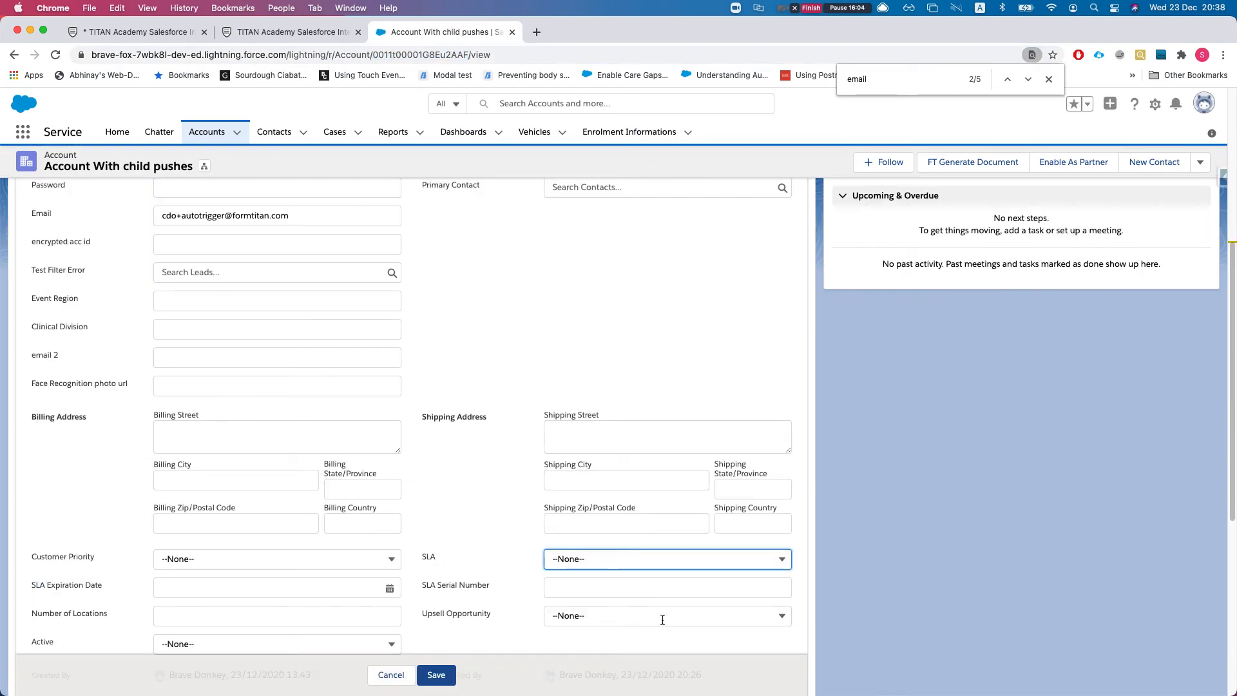
scroll(635, 623, "down", 1)
left_click(617, 604)
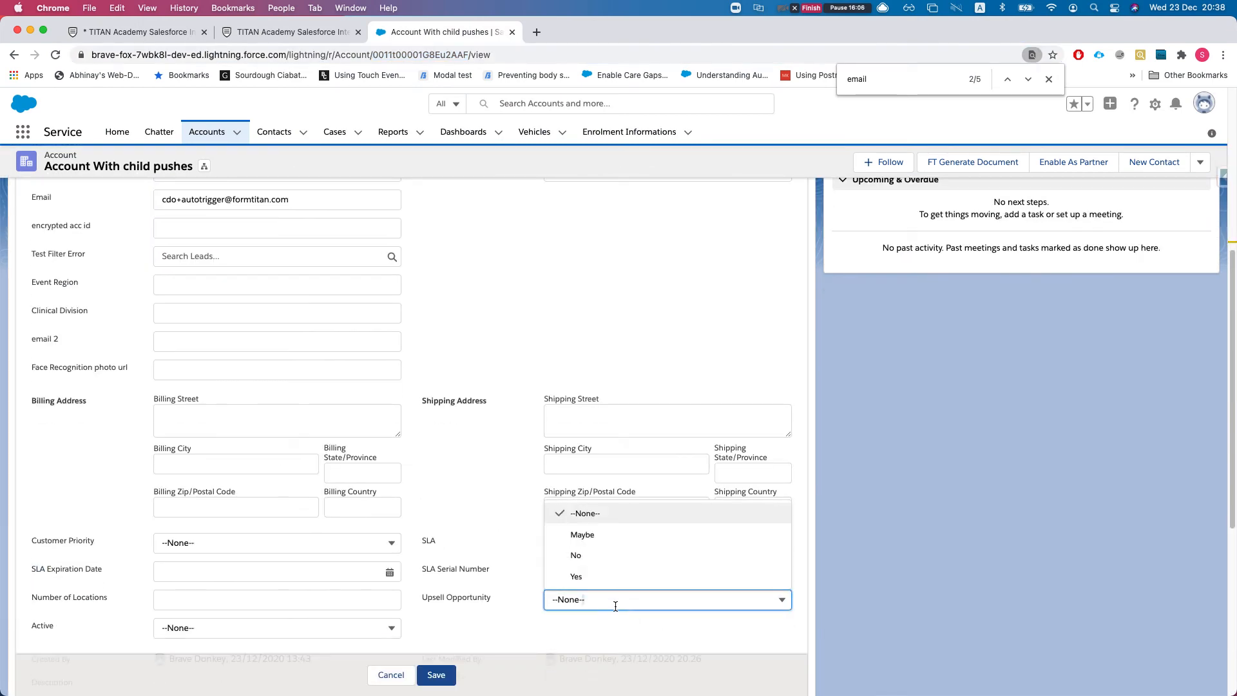
left_click(614, 572)
left_click(606, 548)
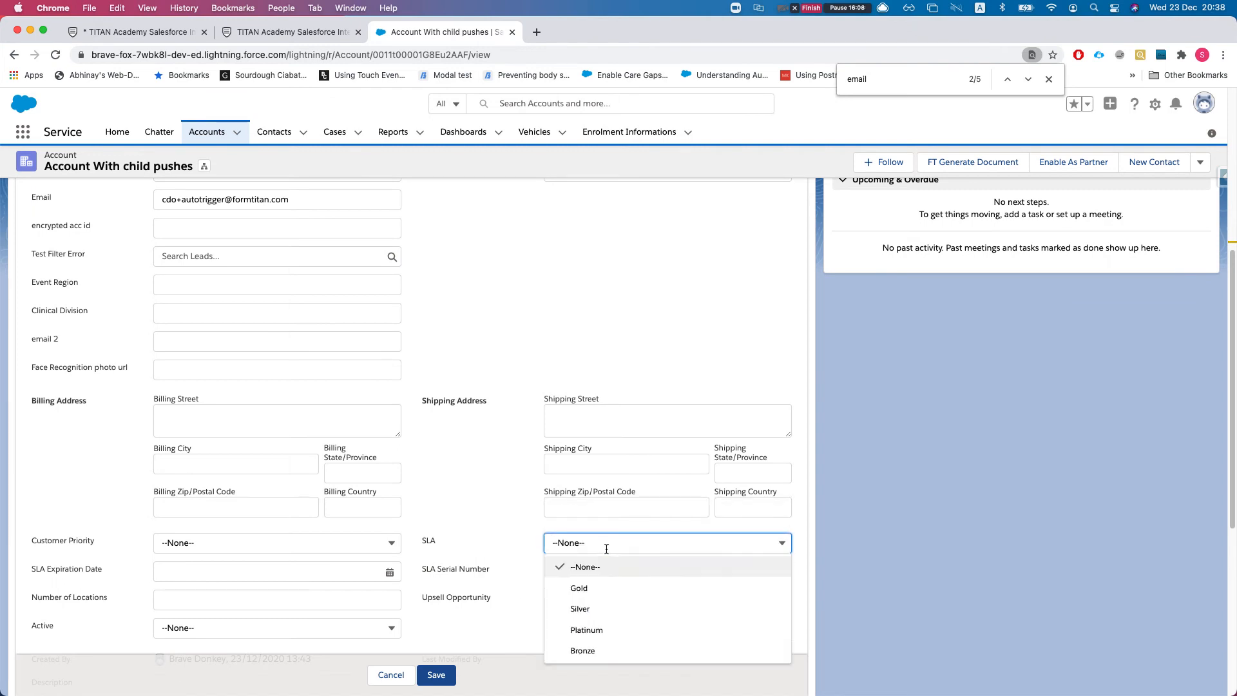
left_click(539, 565)
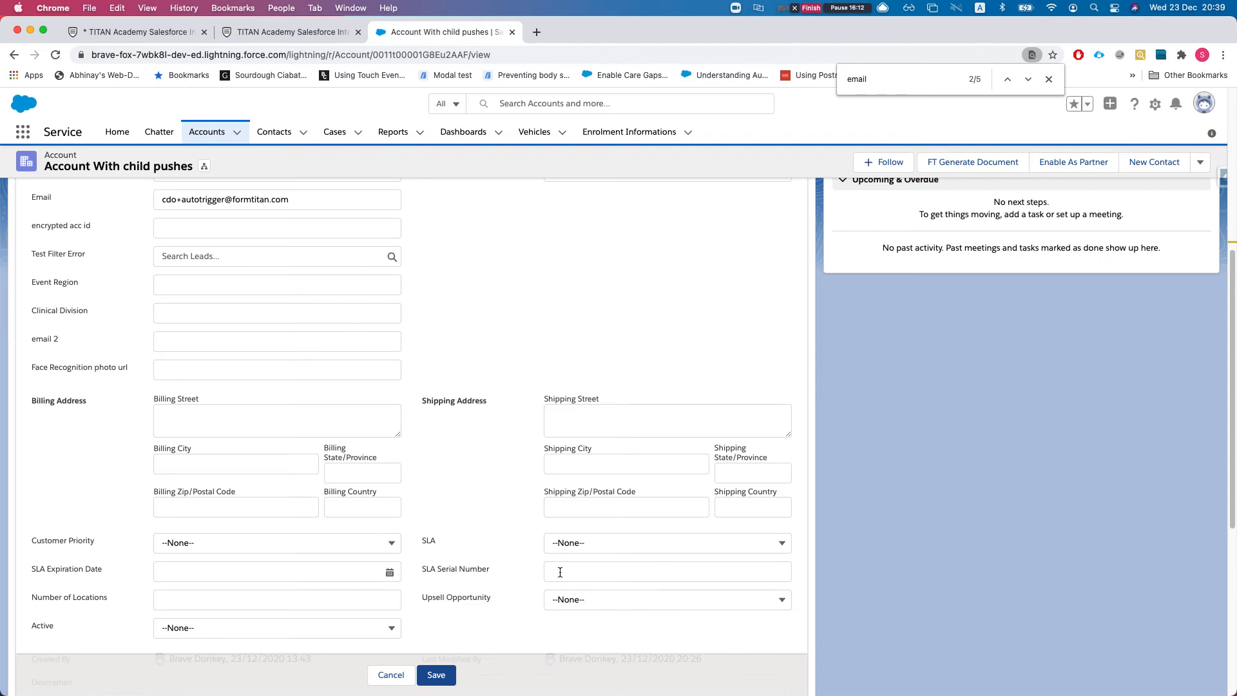
Return to the form builder and examine the dropdown's basic and advanced settings.
left_click(253, 38)
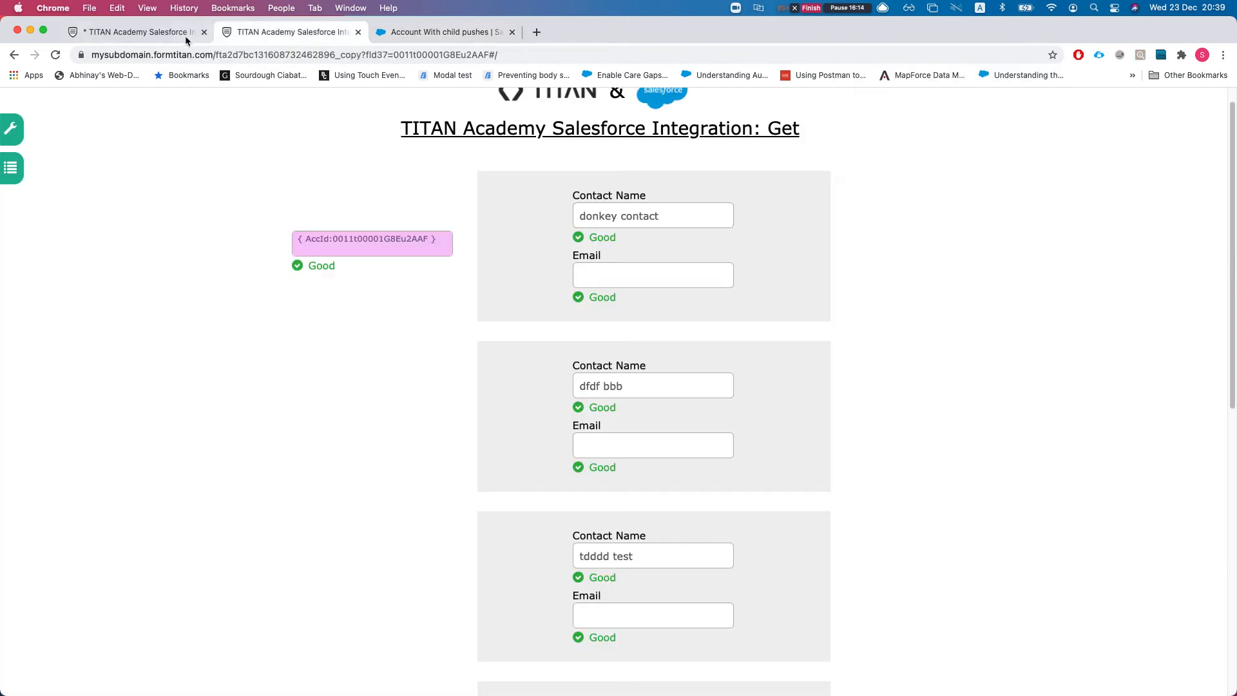
left_click(215, 35)
left_click(596, 319)
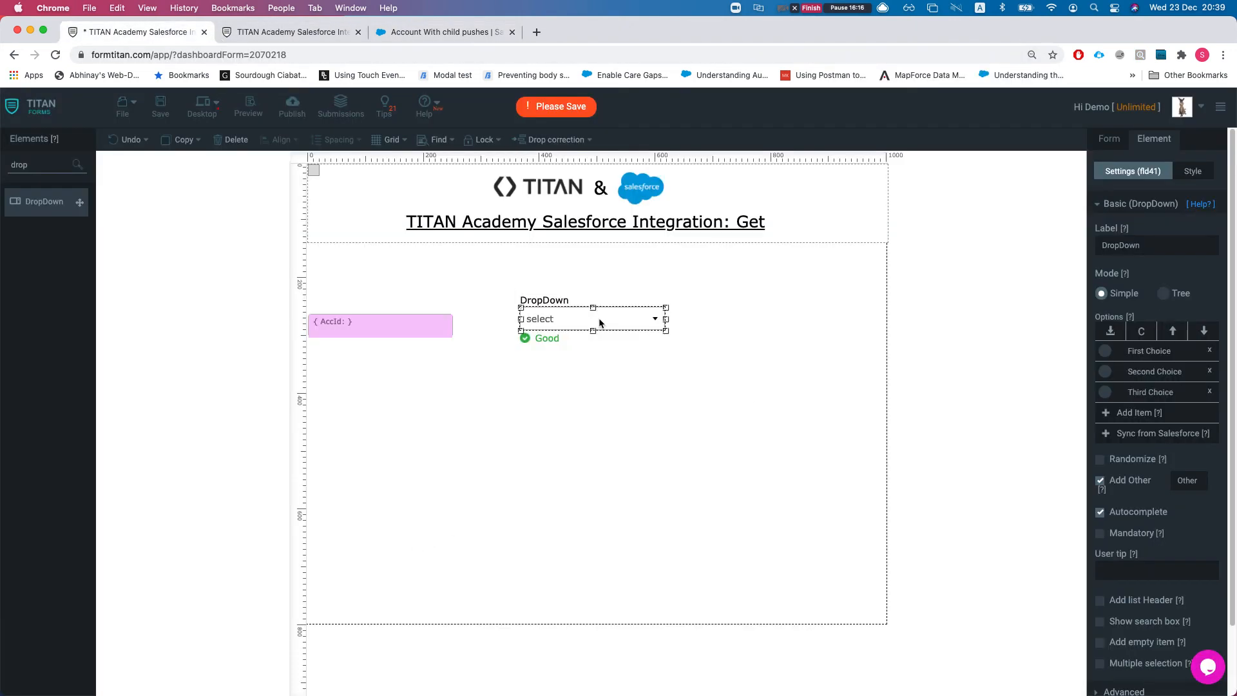
scroll(1173, 464, "down", 1)
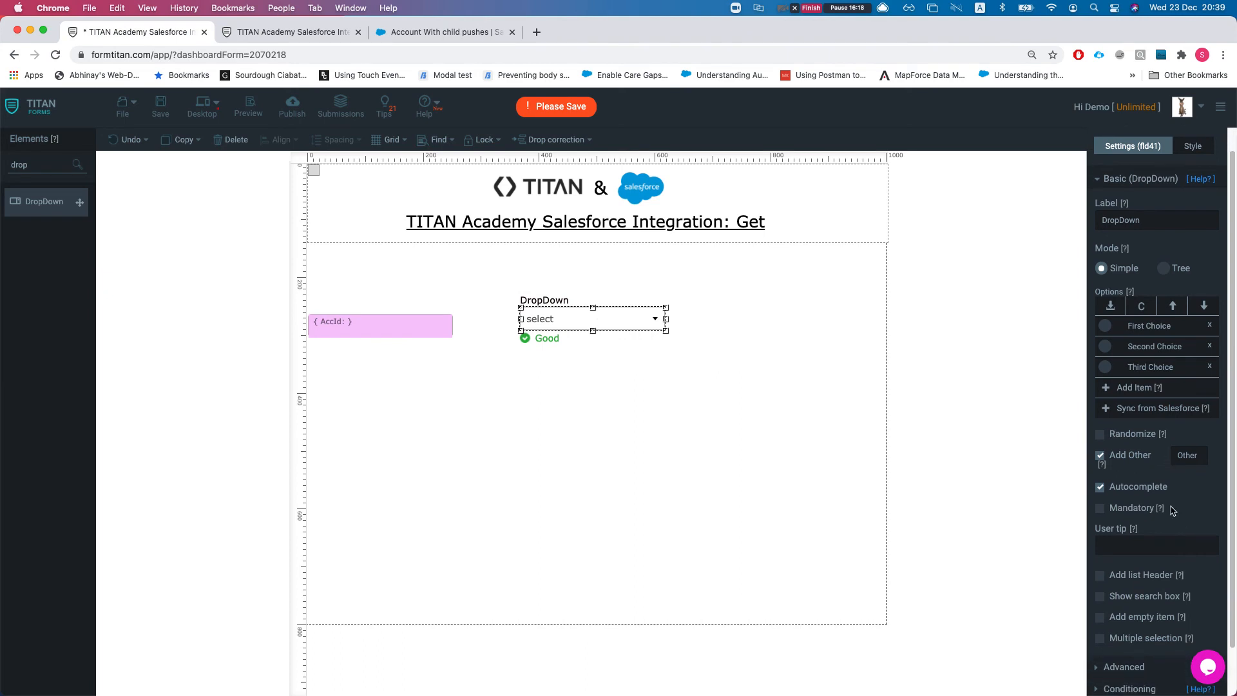
scroll(1163, 531, "down", 1)
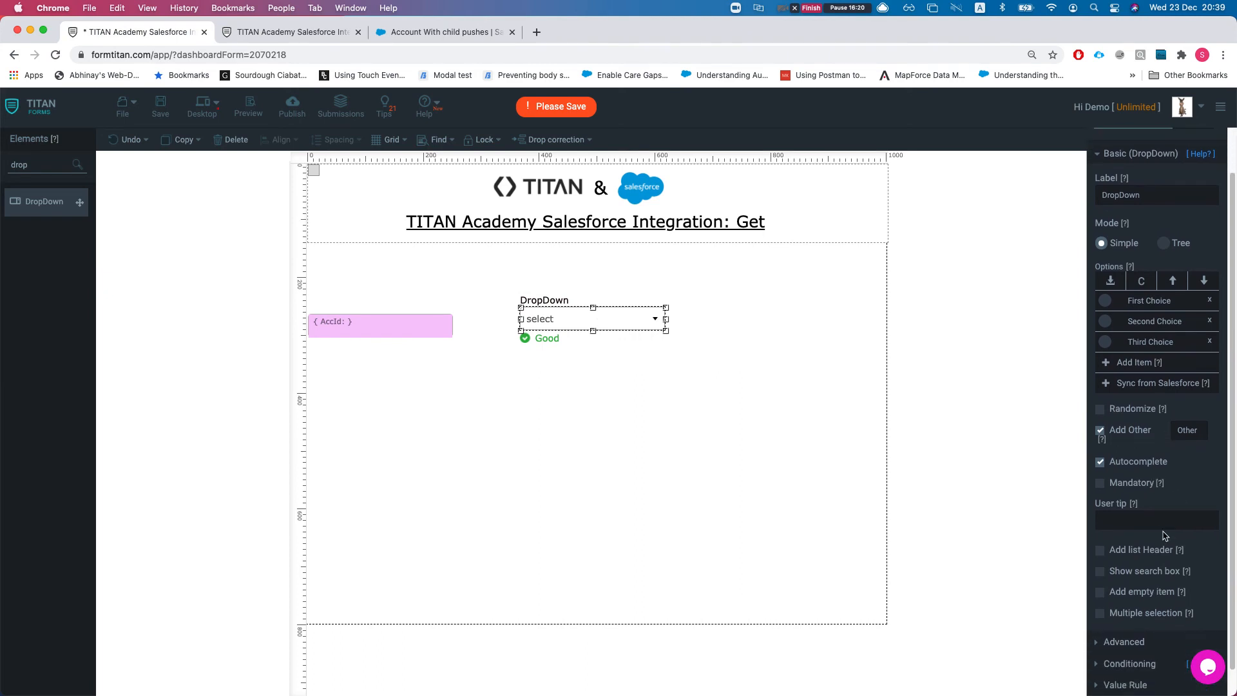
scroll(1151, 513, "down", 1)
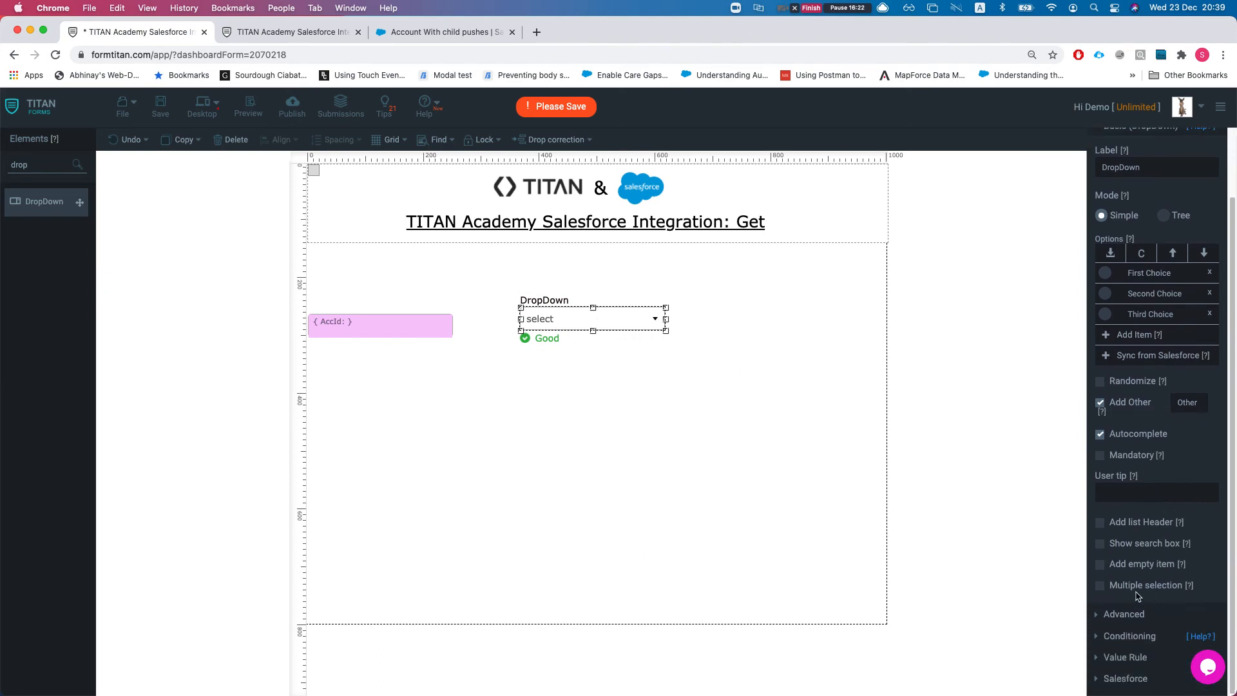
left_click(1134, 615)
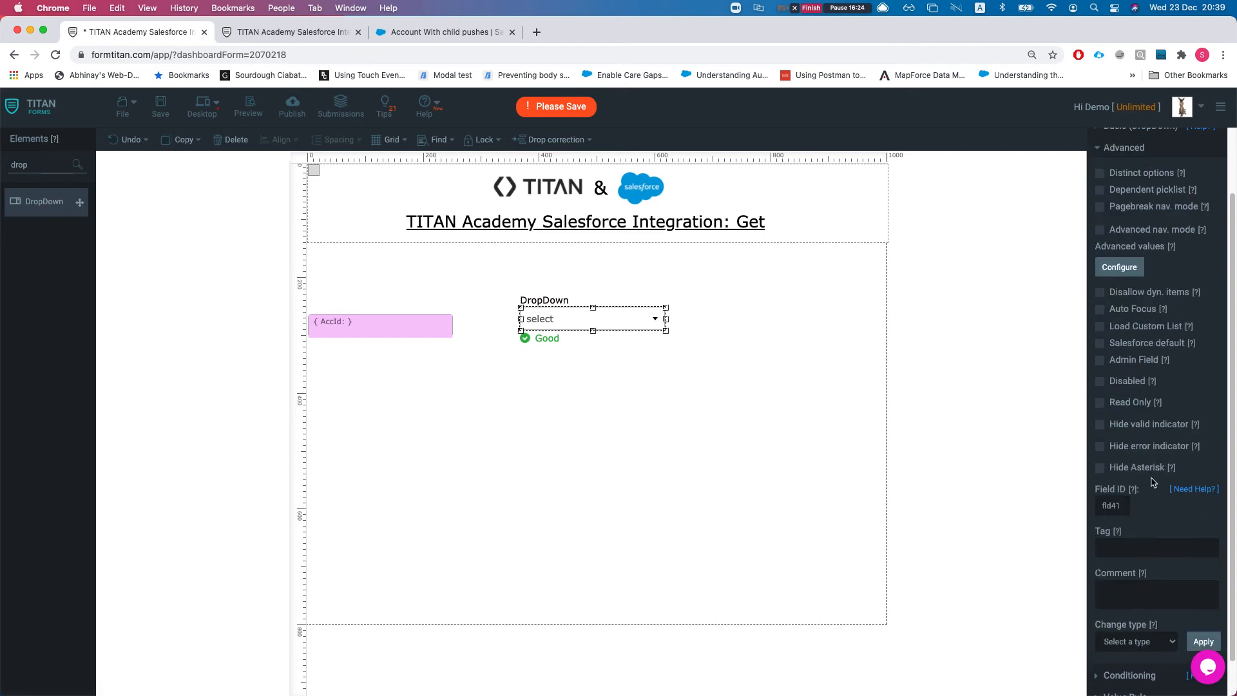
scroll(1158, 509, "up", 1)
scroll(1122, 324, "up", 2)
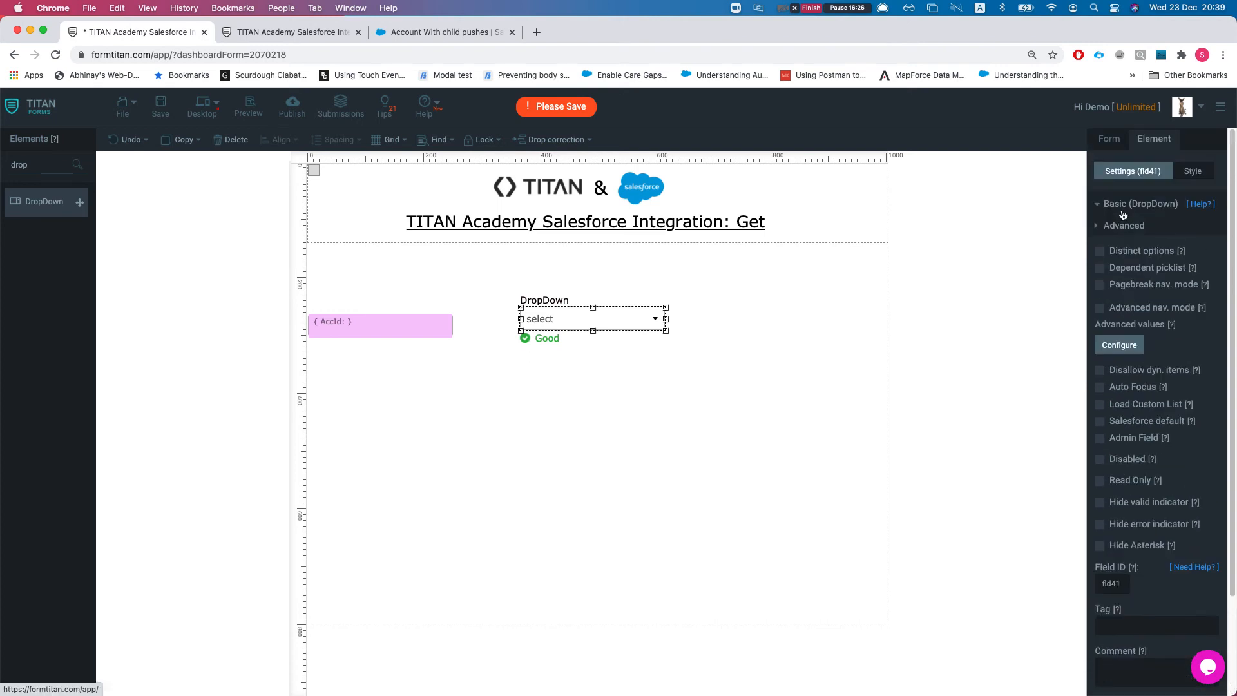
left_click(1123, 207)
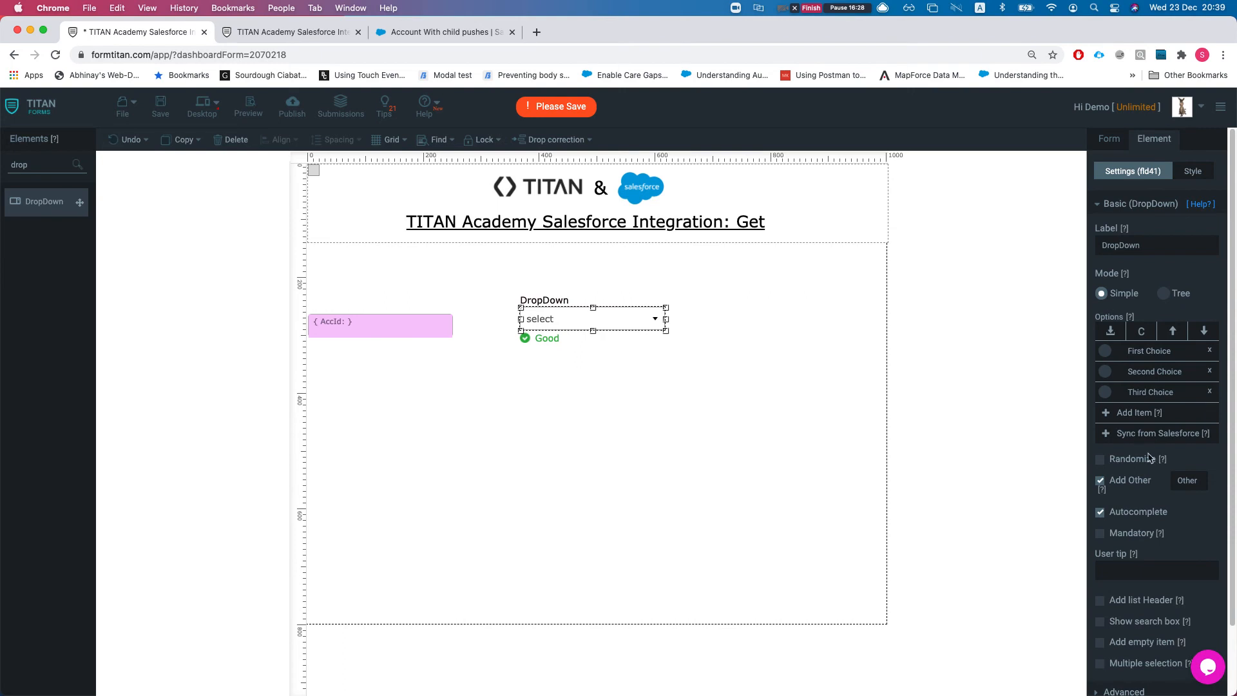
Sync the dropdown's options from Salesforce using the Account object's SLA picklist, and apply the mapping.
left_click(1137, 434)
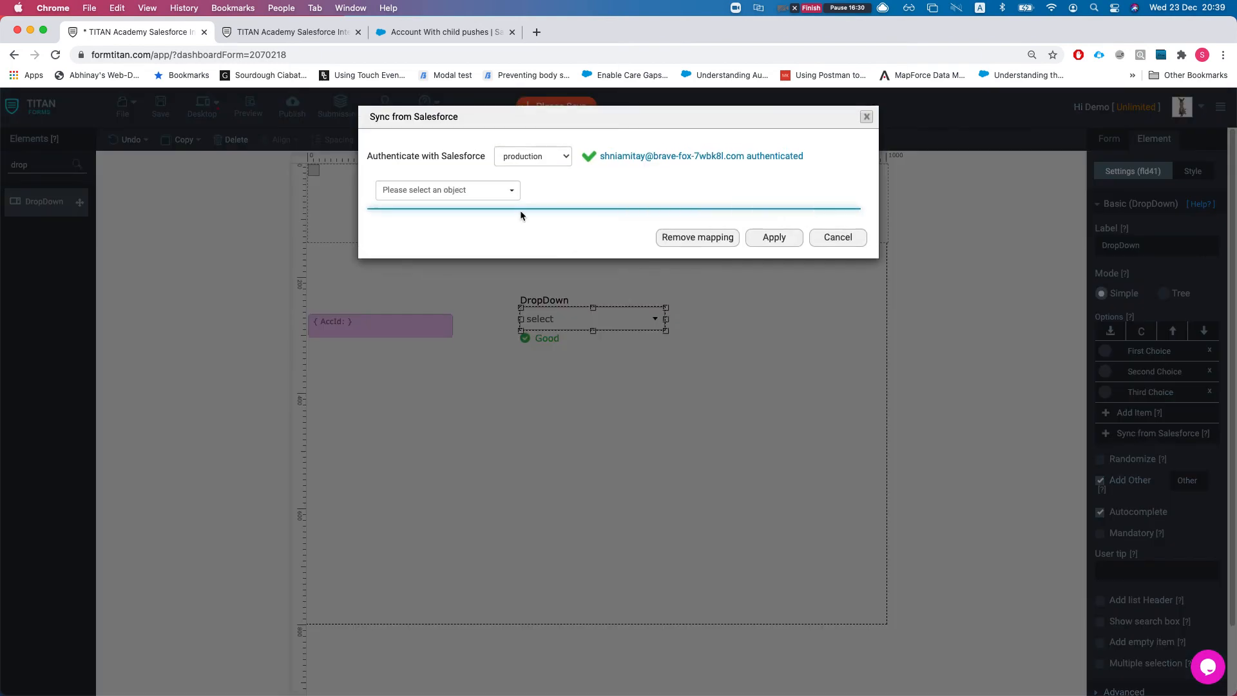
left_click(461, 189)
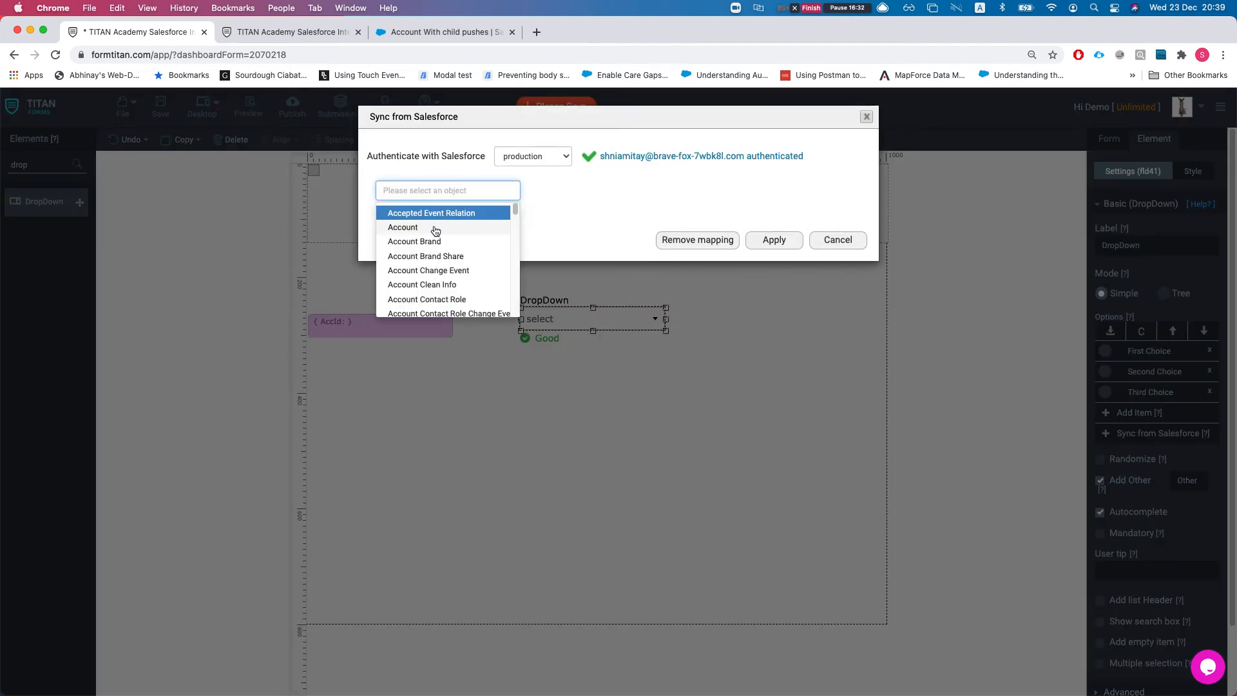
left_click(460, 226)
left_click(458, 221)
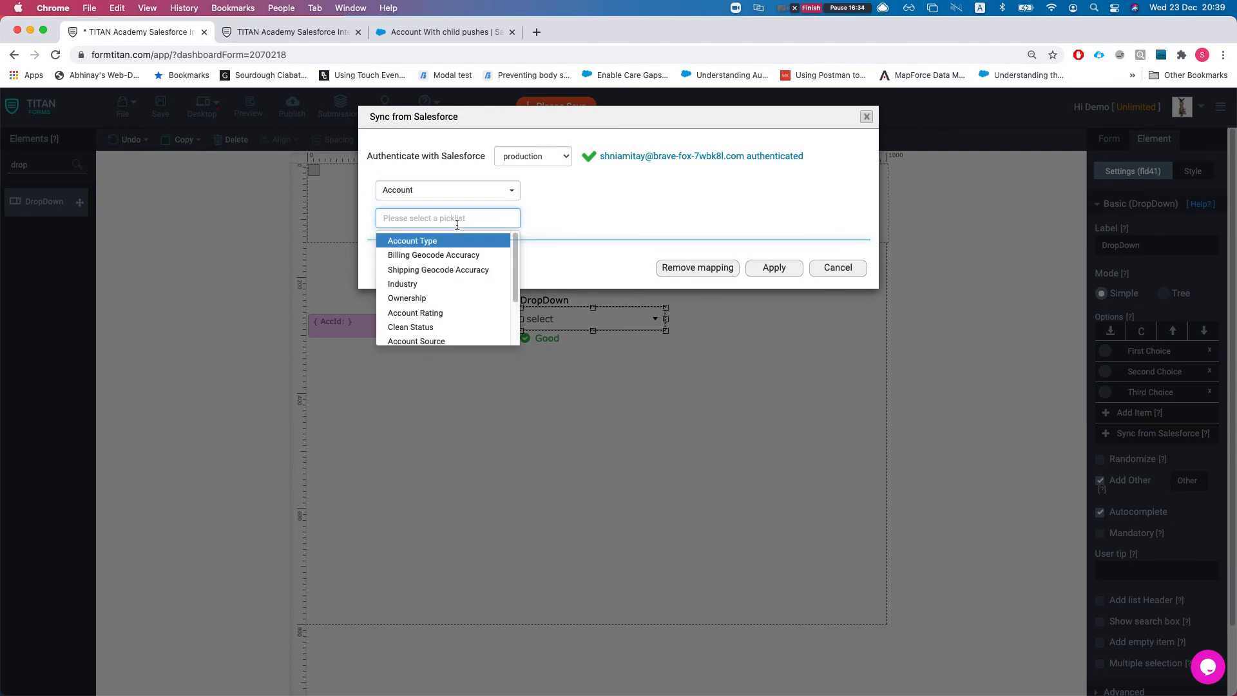
type("sla")
key("Return")
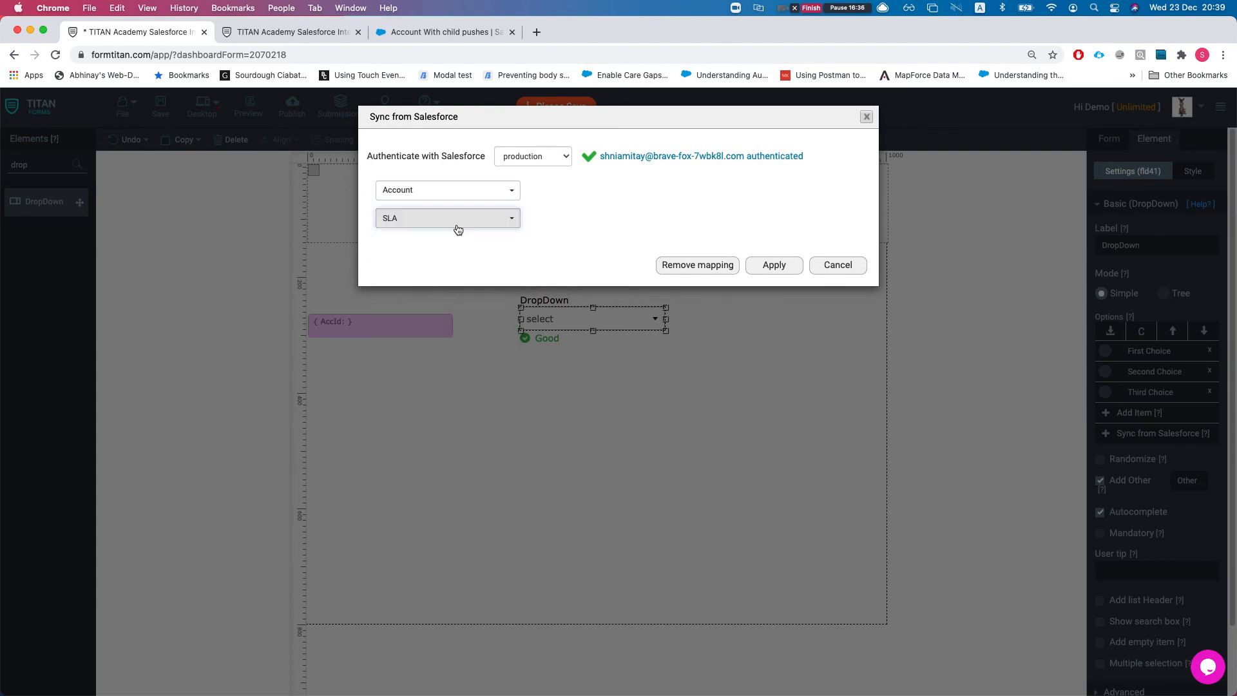
left_click(774, 265)
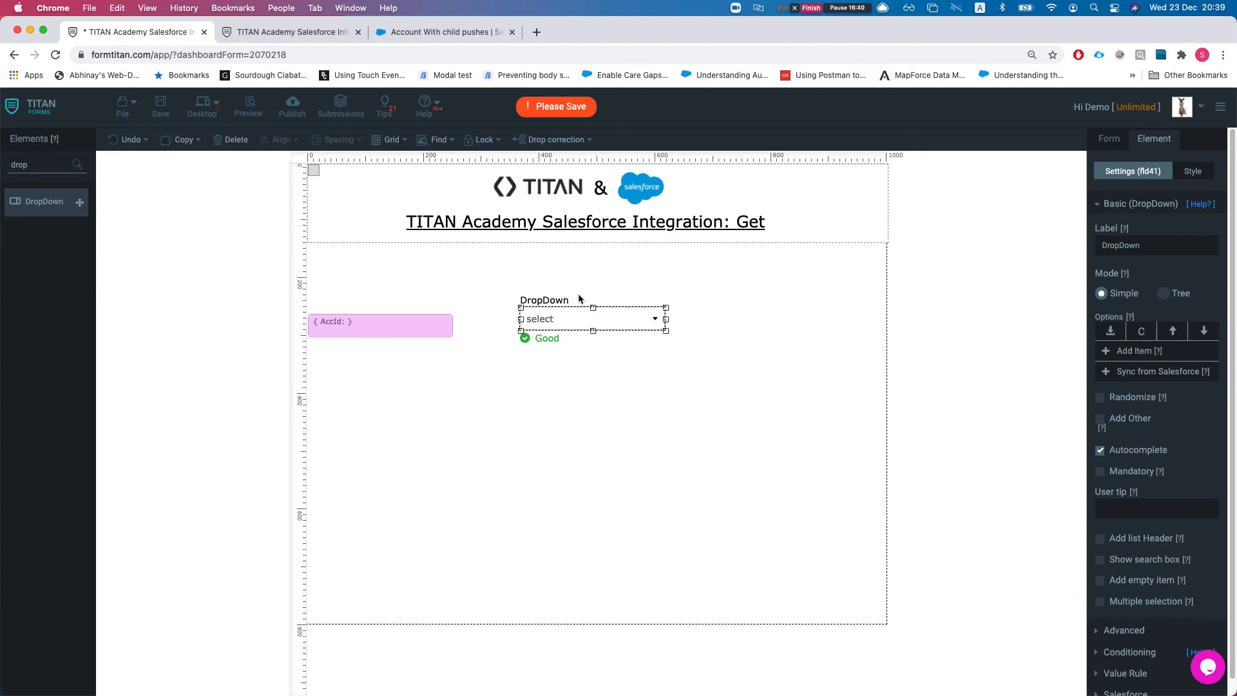
Relabel the dropdown as "SLA FROM ACCOUNT PL".
double_click(548, 301)
double_click(548, 301)
key("BackSpace")
type("SLA FROM ACCOUNT PL")
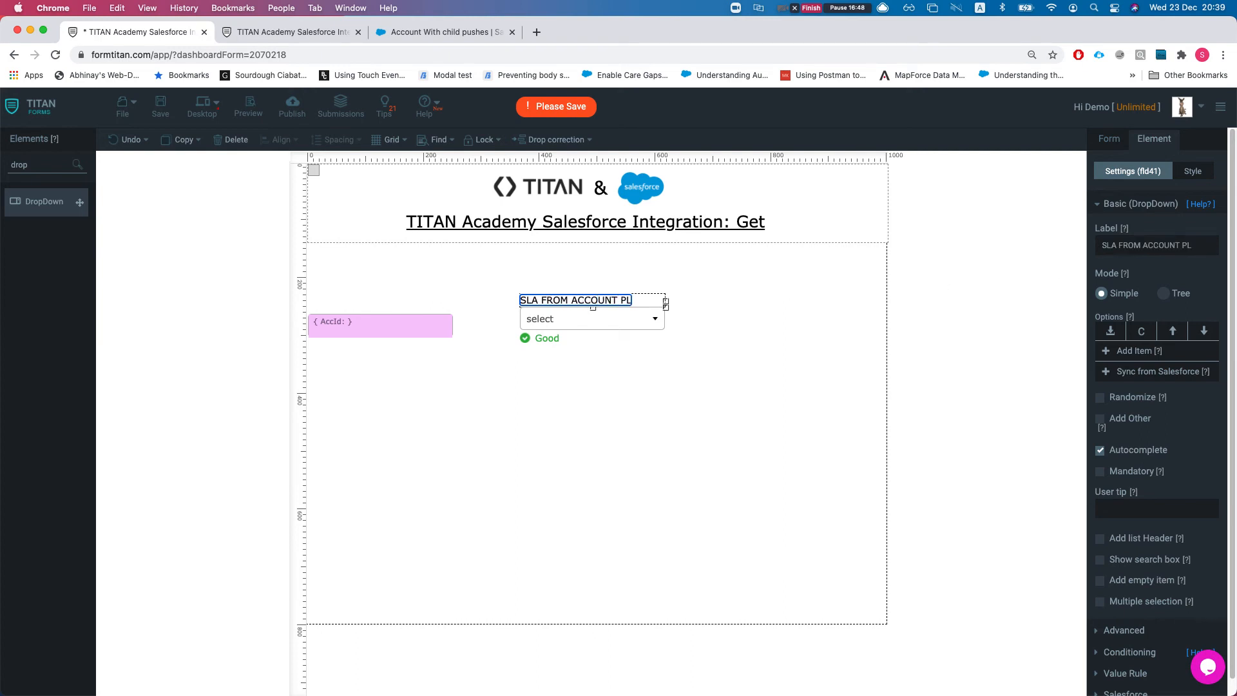
In the form's Get From Salesforce setup, delete the Contact object "Get contacts on load".
left_click(1109, 139)
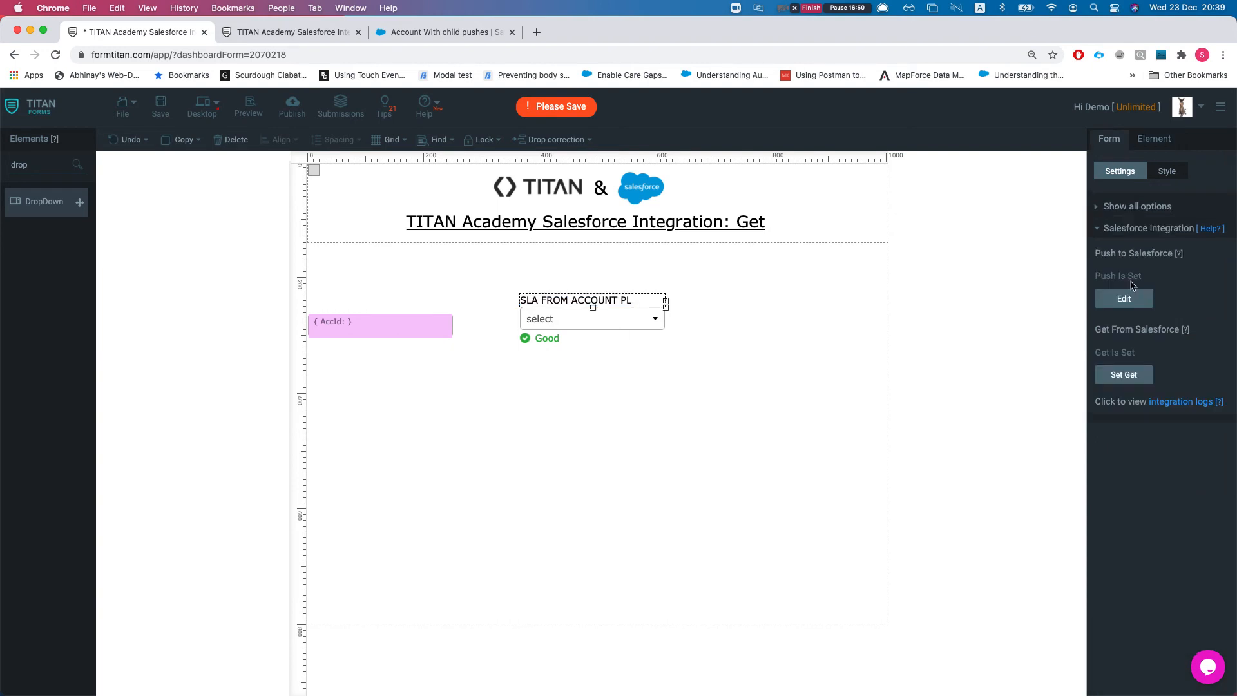
left_click(1124, 375)
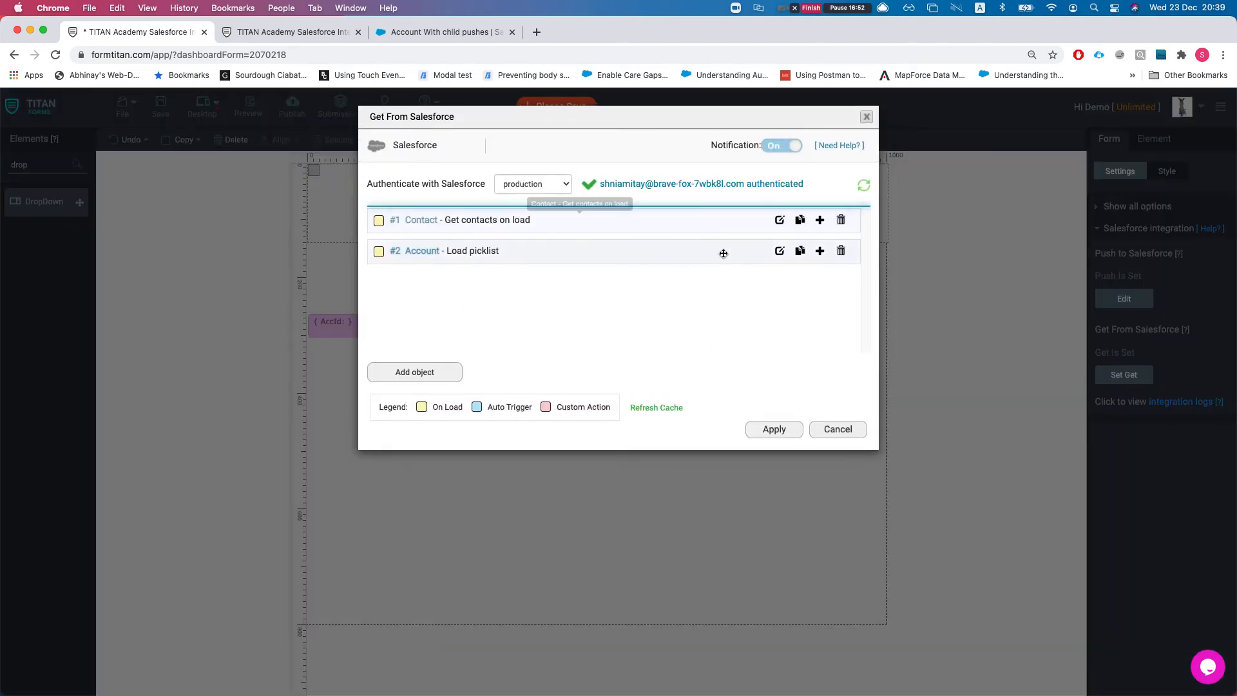
left_click(841, 219)
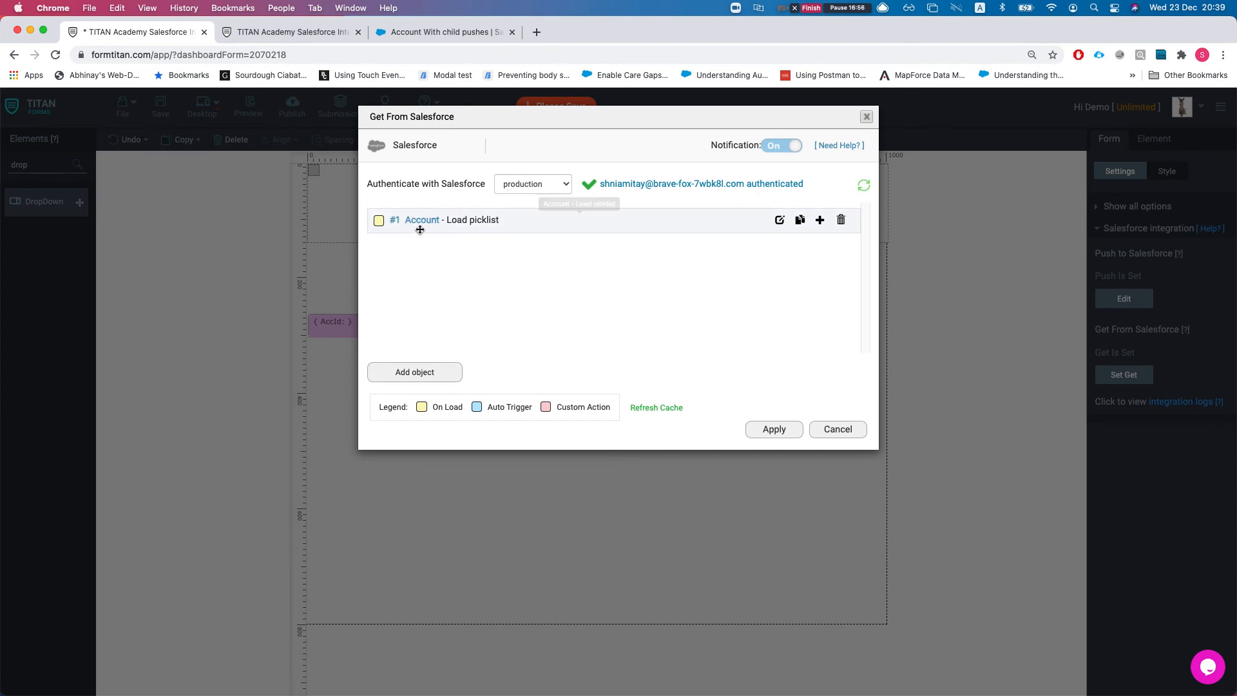
Review the condition and mapped fields of the Account "Load picklist" get, then apply and finish the setup.
left_click(779, 221)
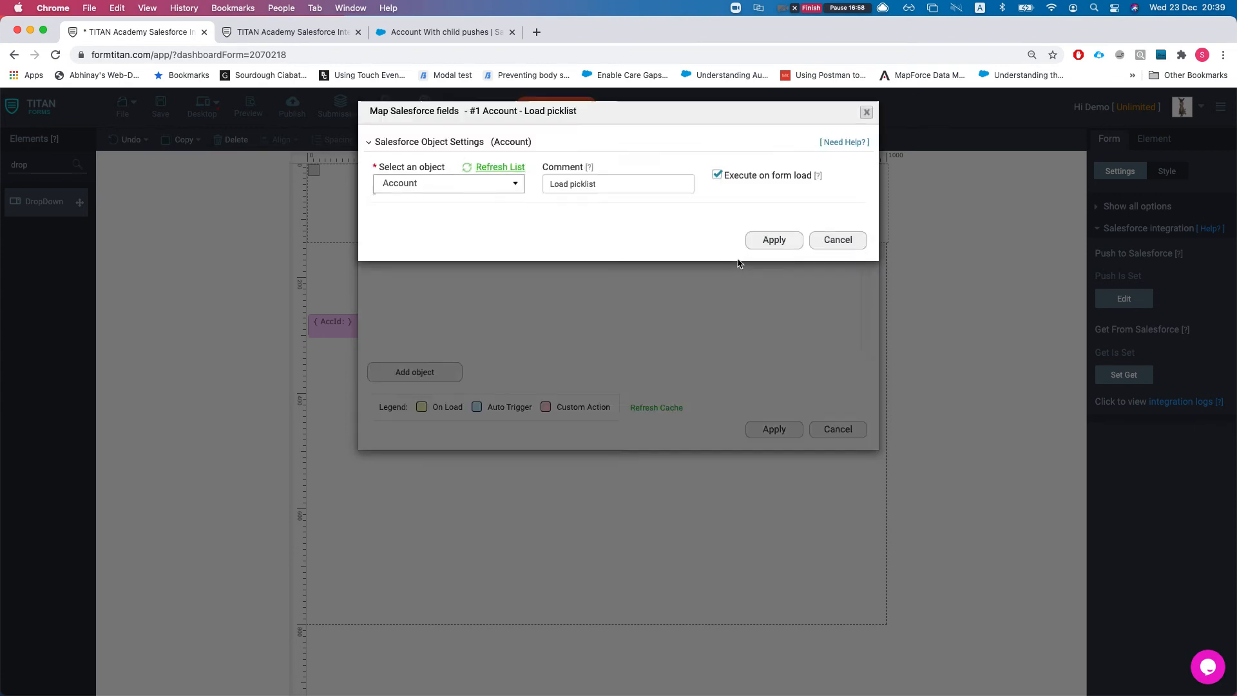
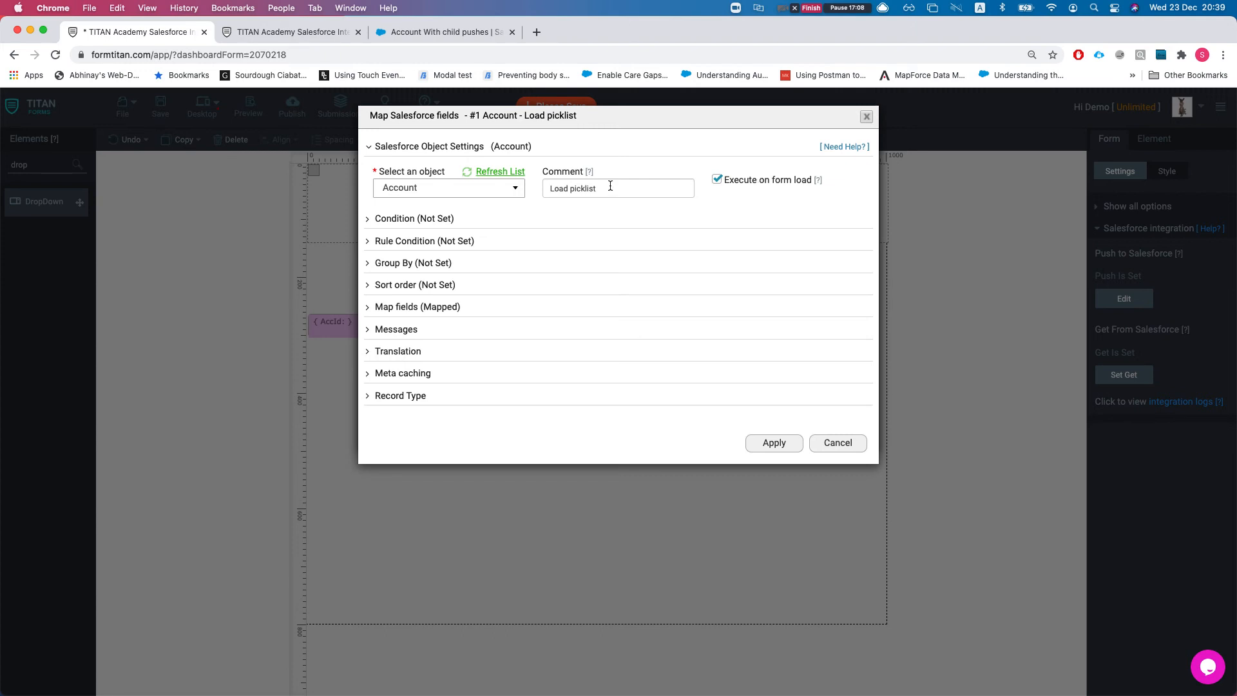
left_click(437, 220)
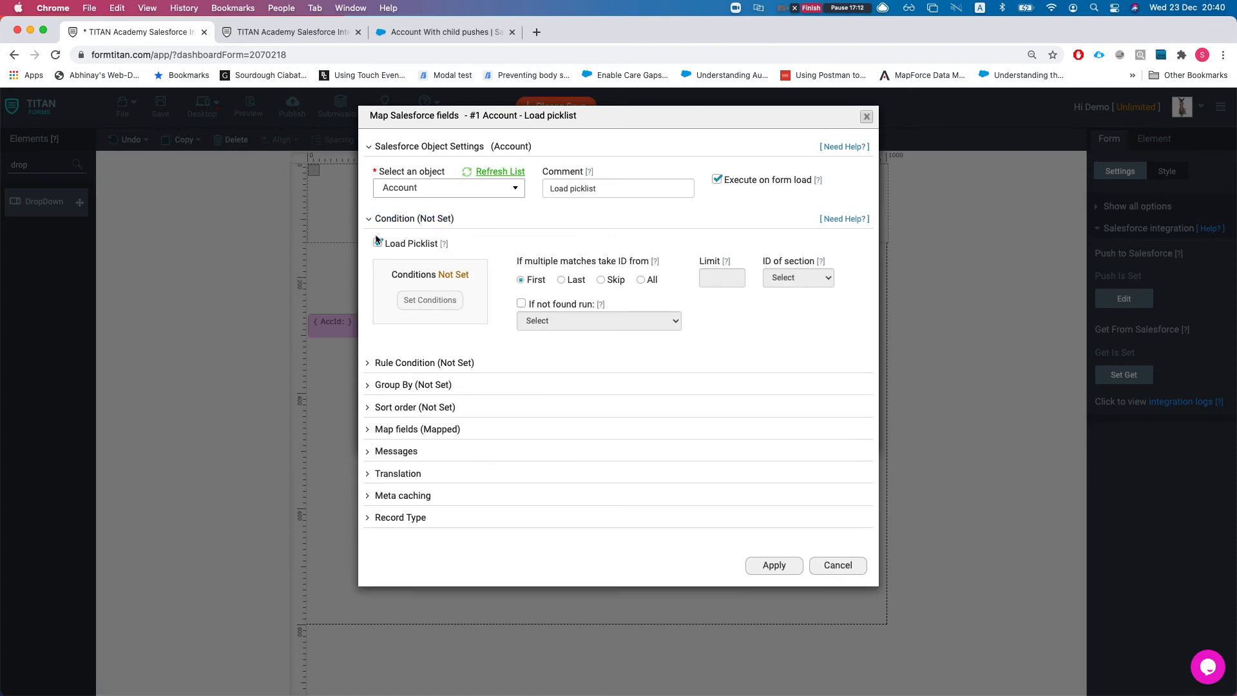
left_click(410, 429)
left_click(440, 489)
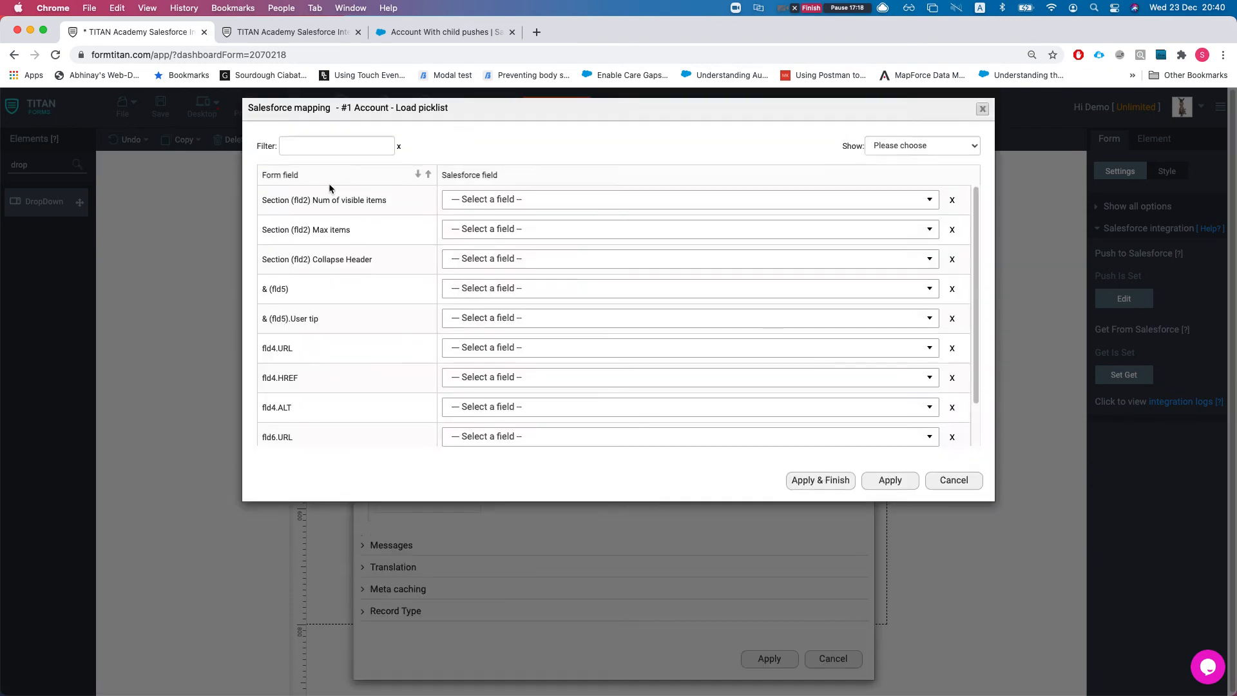
left_click(901, 154)
left_click(902, 181)
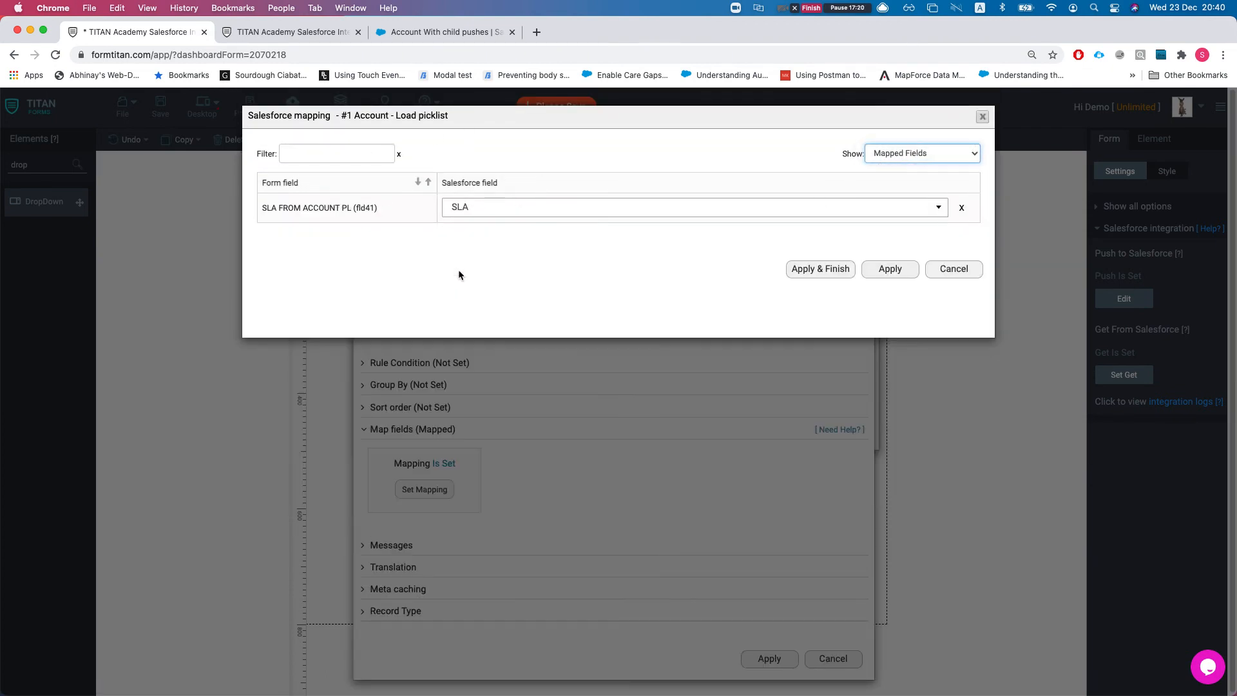
left_click_drag(262, 207, 366, 210)
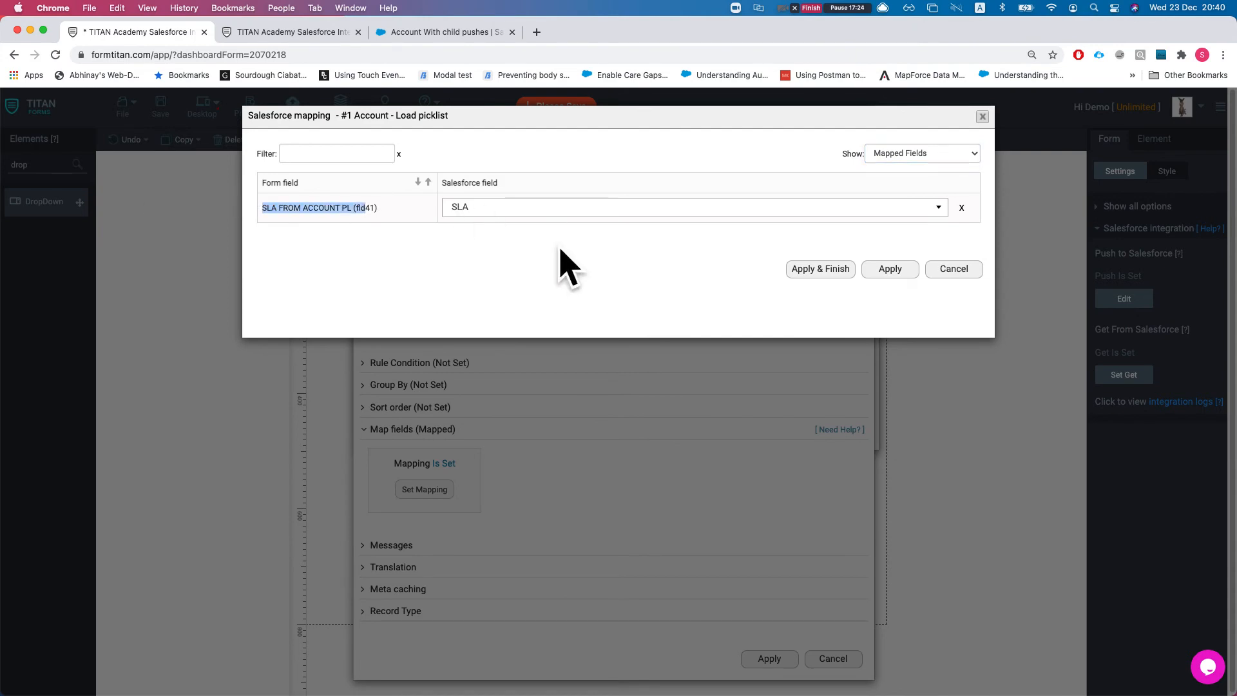
left_click(828, 271)
Add a second DropDown element below the SLA dropdown and switch to the Salesforce account record.
left_click_drag(45, 199, 553, 385)
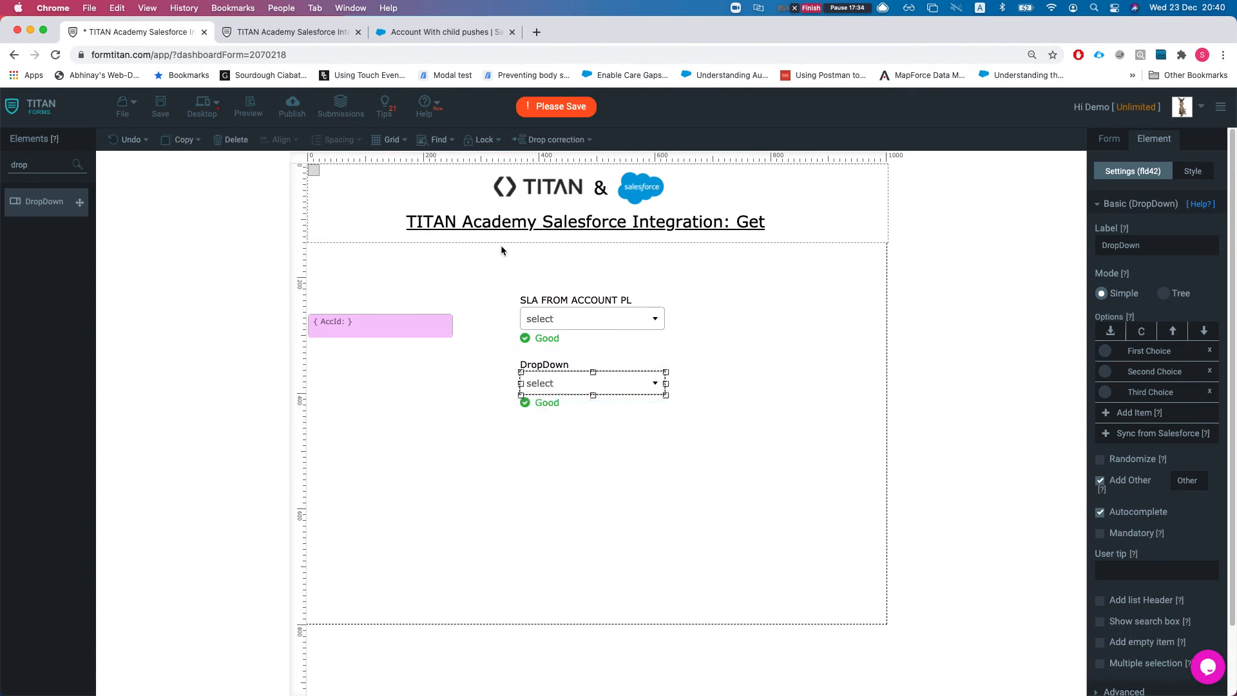
left_click(424, 36)
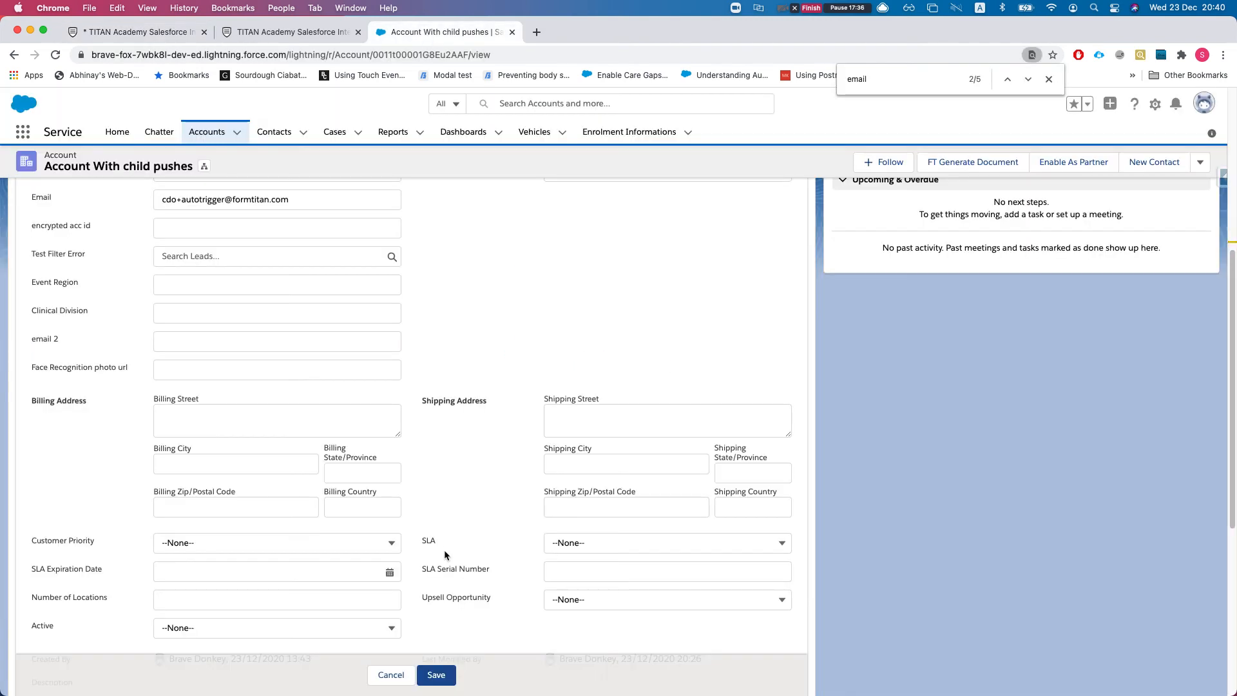
Copy the "Upsell Opportunity" field name from the Salesforce account record and set it as the second dropdown's label in the form editor.
triple_click(451, 598)
key("super+c")
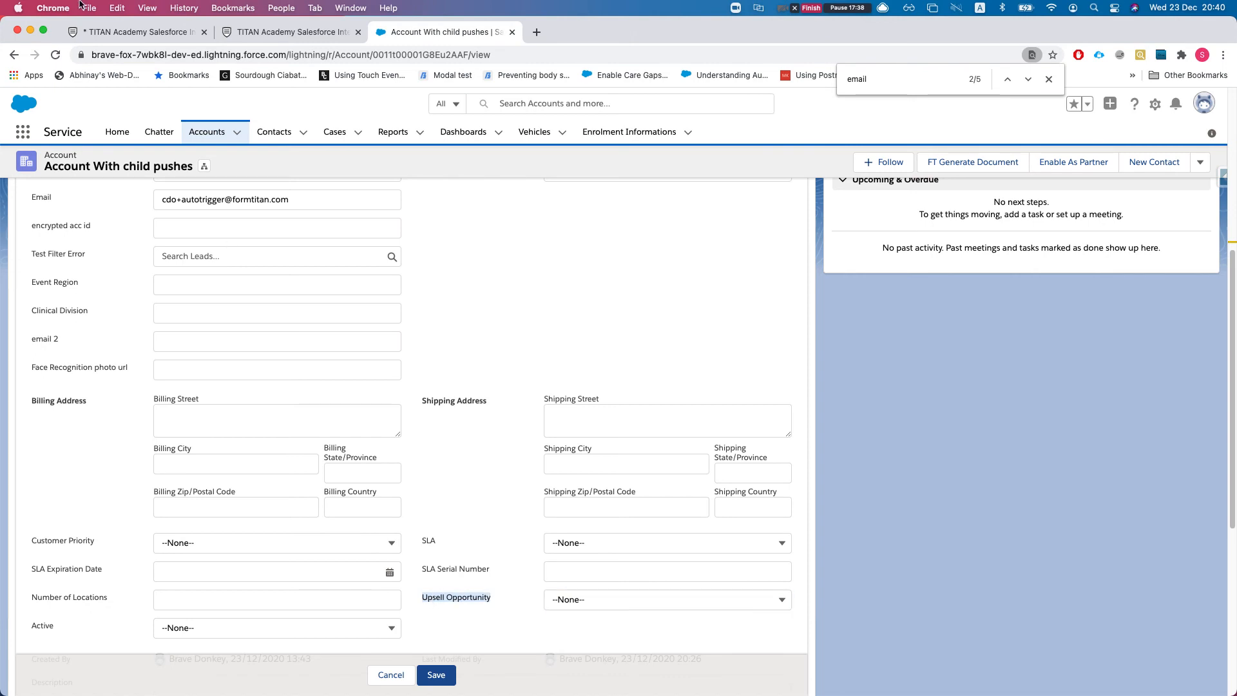
left_click(94, 31)
double_click(1122, 247)
key("super+v")
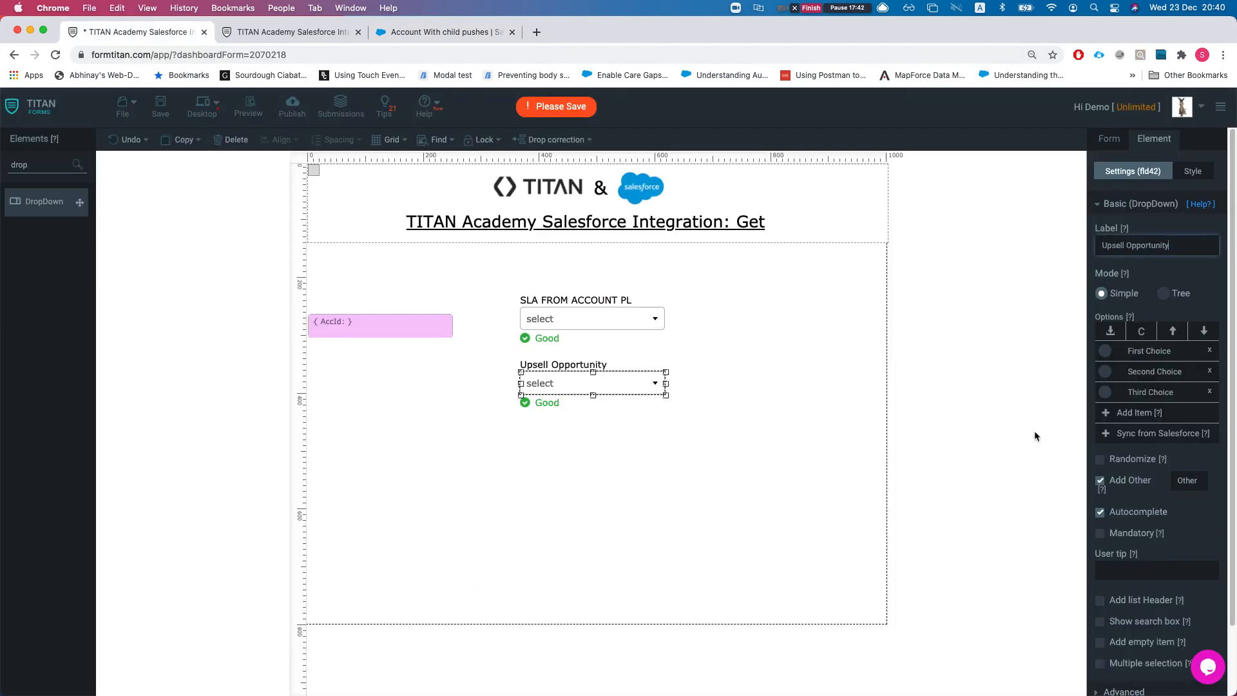
Remove the three default choices from the Upsell Opportunity dropdown and turn off its Add Other option.
left_click(1210, 349)
left_click(1209, 350)
left_click(1210, 349)
left_click(1100, 420)
Open the field mapping of the Account "Load picklist" entry in the form's Get From Salesforce settings.
left_click(1109, 139)
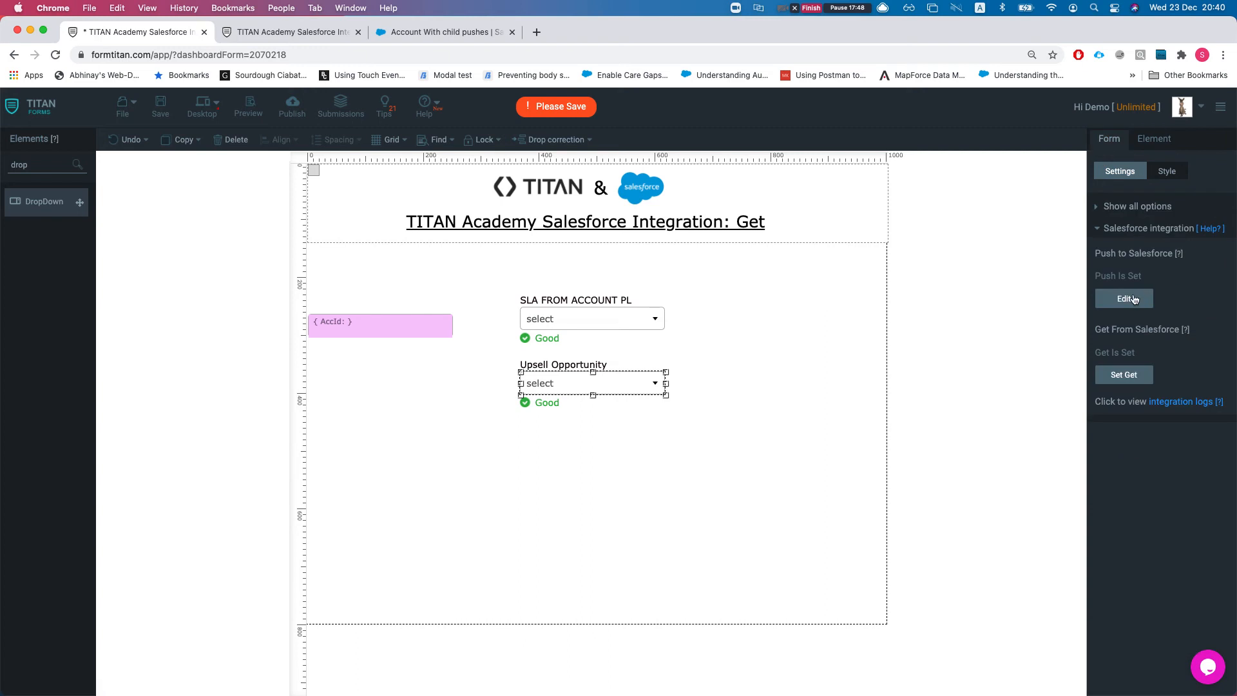
left_click(1124, 375)
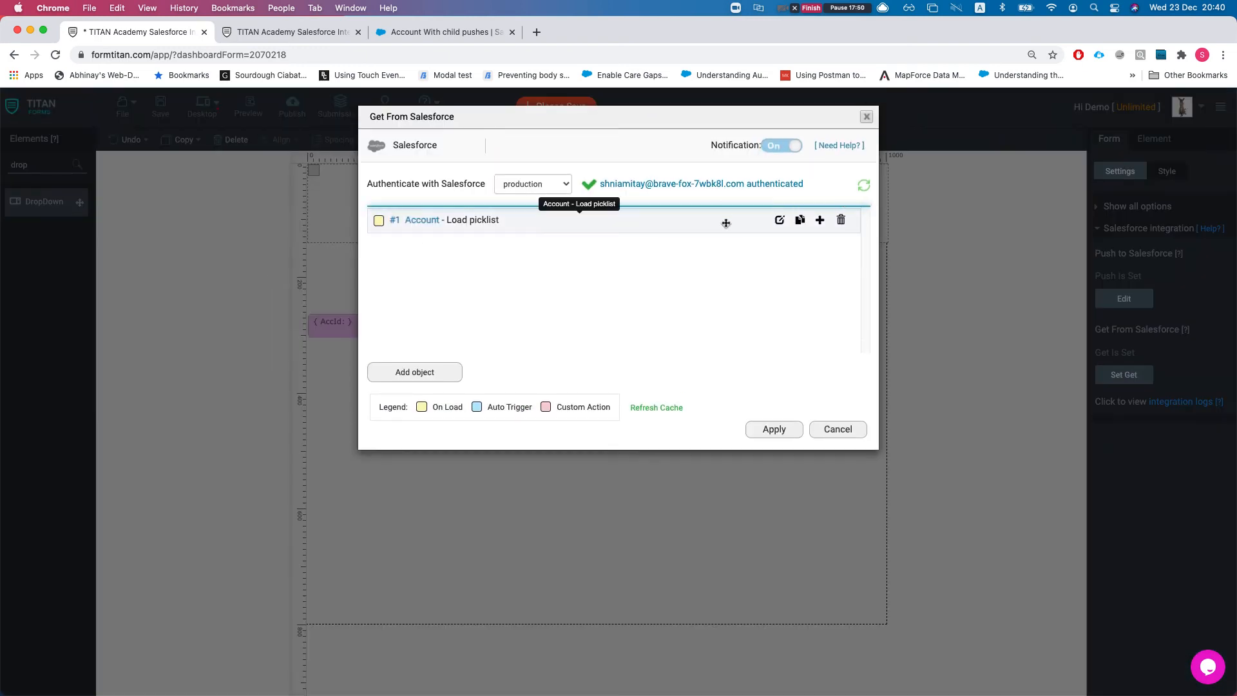
left_click(780, 221)
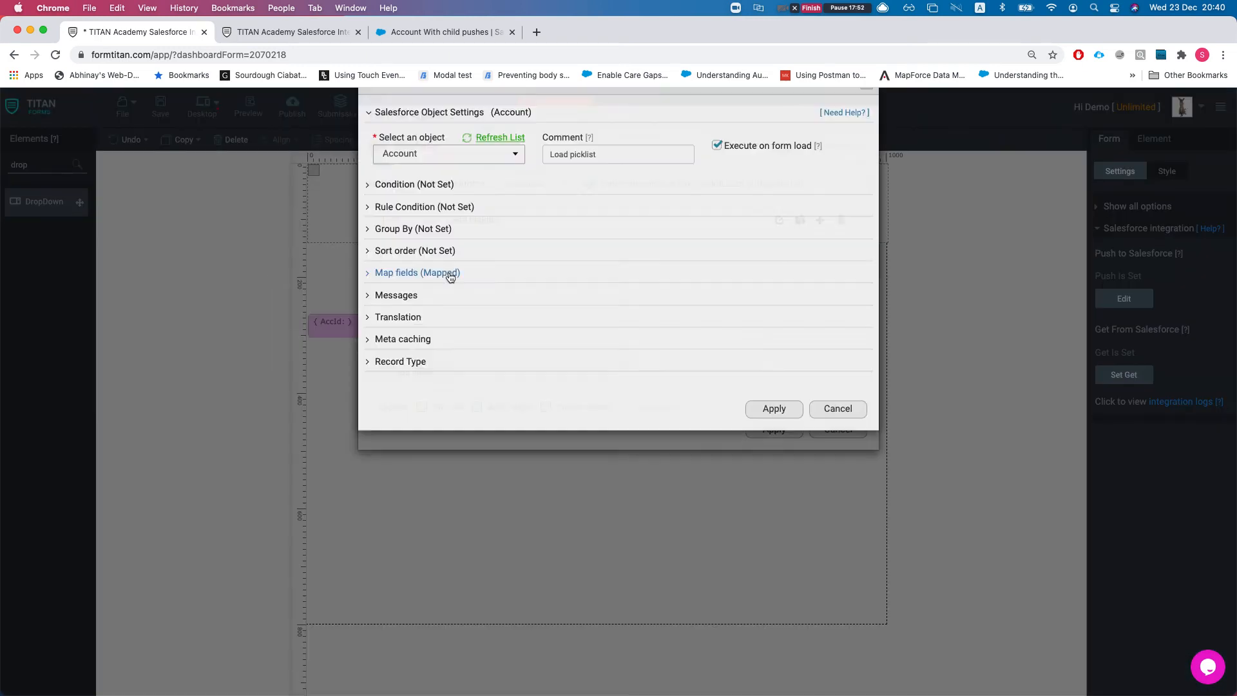
left_click(411, 307)
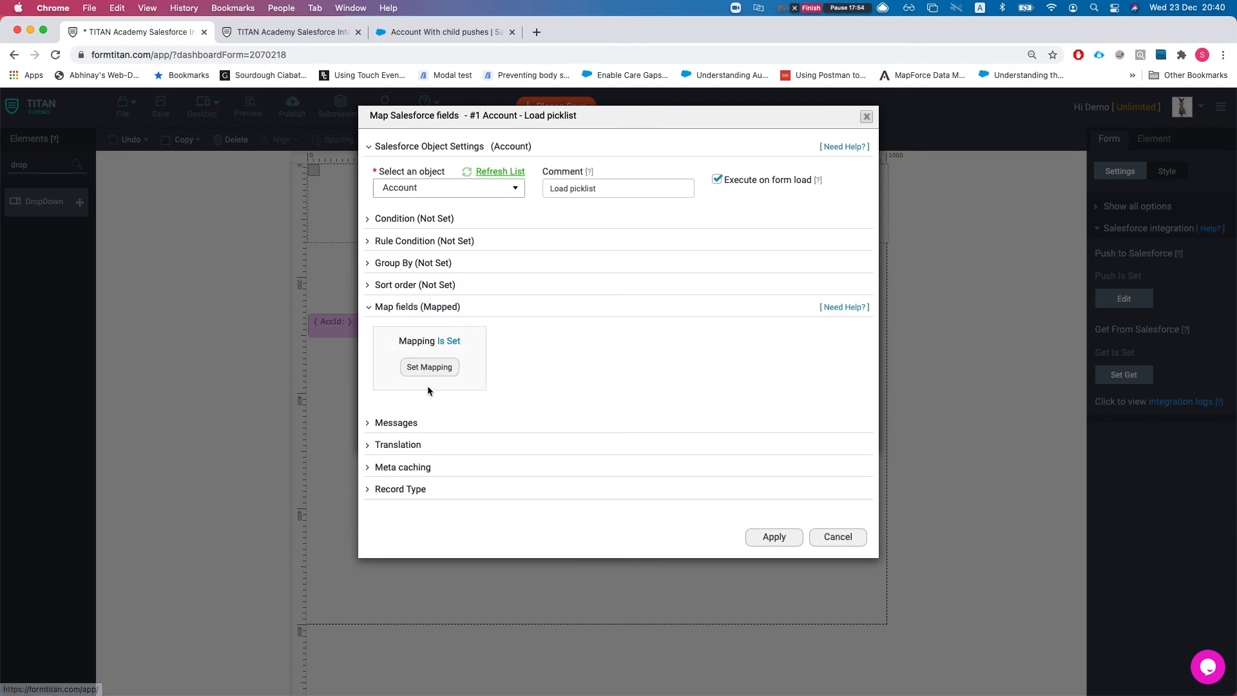
left_click(428, 365)
Map the Upsell Opportunity form field to the Salesforce field Upsell Opportunity, then apply and finish the mapping.
left_click(297, 155)
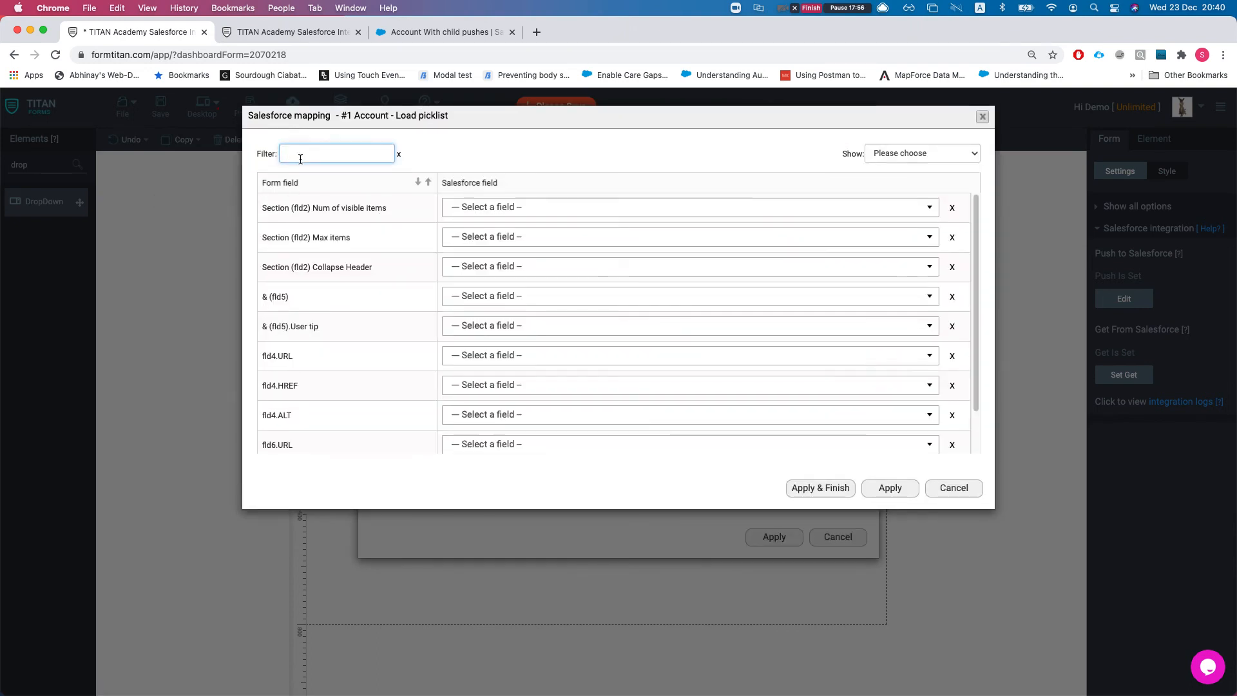
key("super+v")
left_click(481, 208)
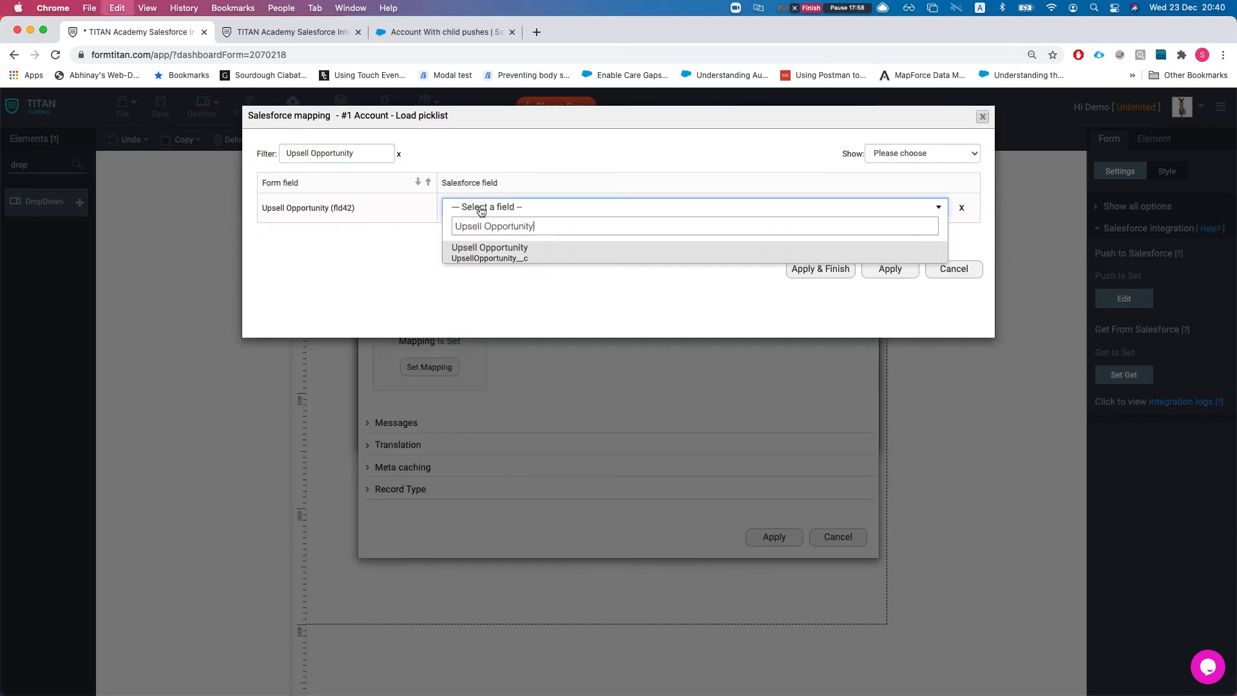
left_click(494, 247)
left_click(826, 269)
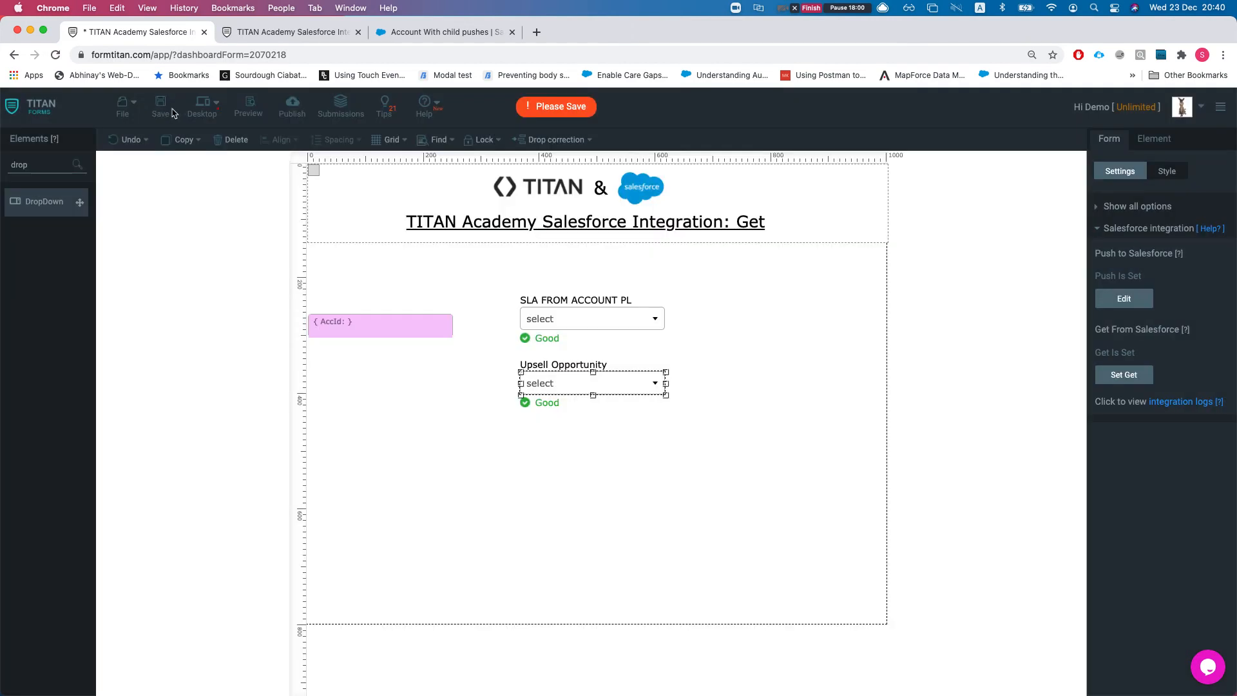
Save the form and reload its published page.
left_click(160, 105)
left_click(281, 33)
key("super+r")
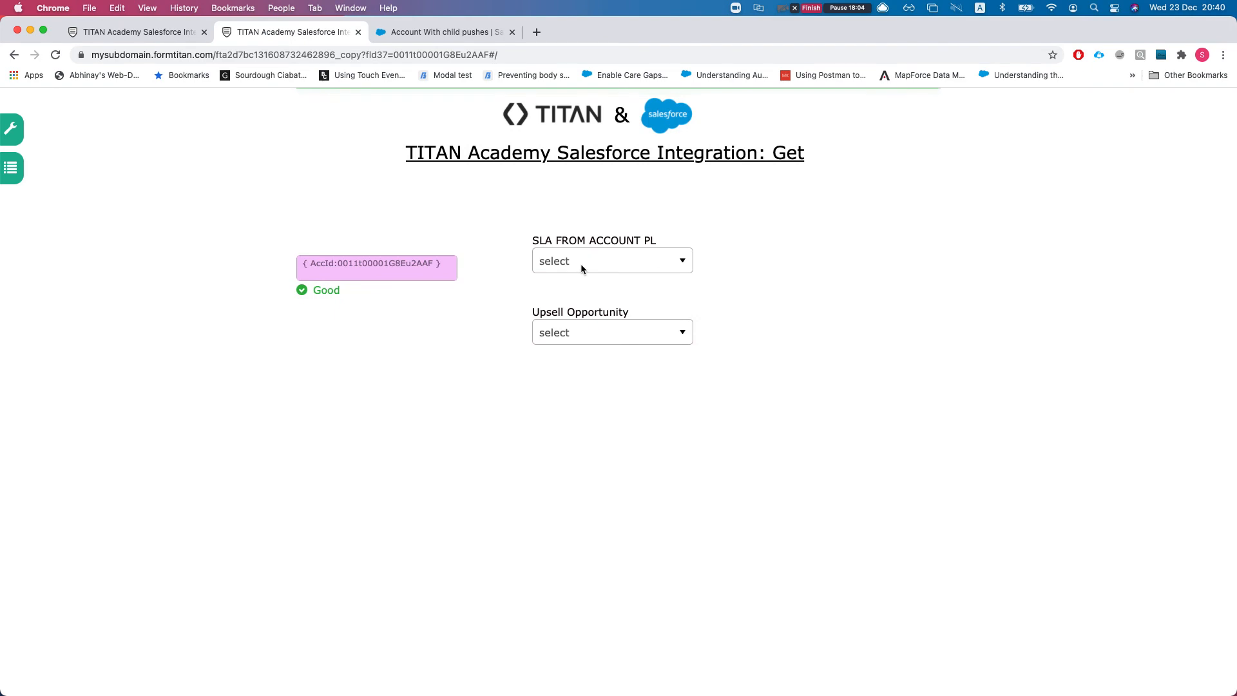
Examine the choices offered by the SLA FROM ACCOUNT PL and Upsell Opportunity dropdowns on the published form.
left_click(581, 265)
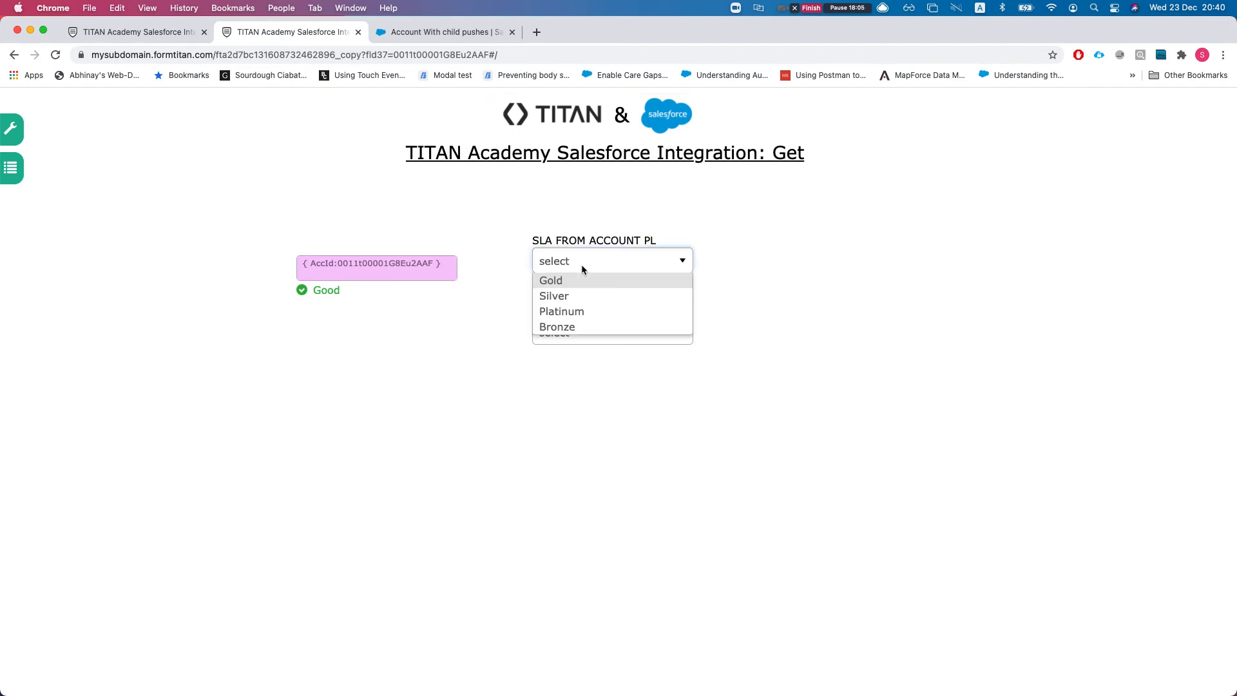
left_click(489, 210)
left_click(592, 329)
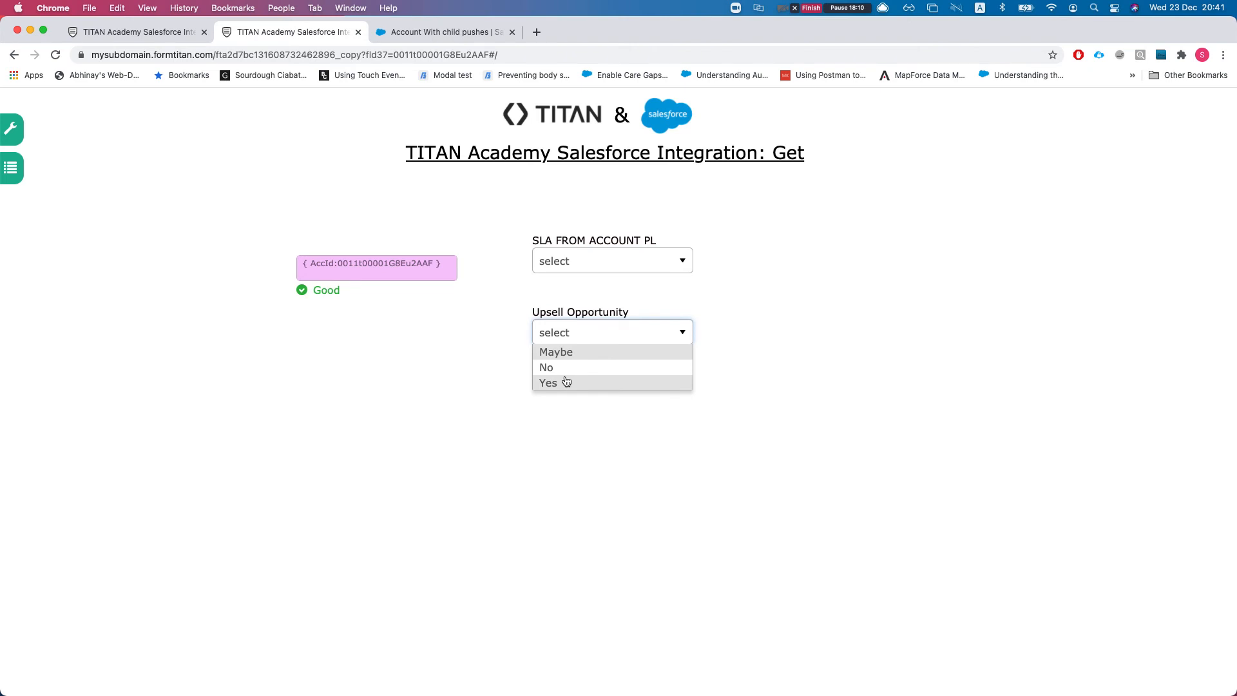
left_click(497, 261)
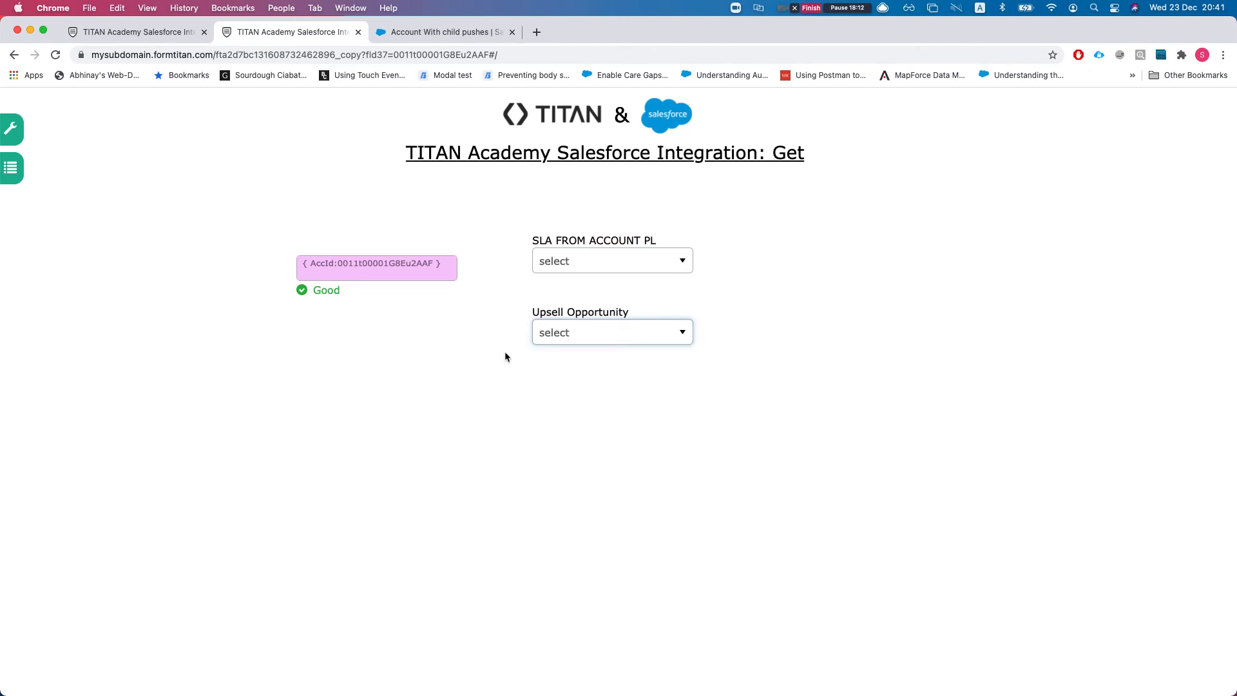
Return to the form editor, delete the SLA FROM ACCOUNT PL and Upsell Opportunity dropdowns, and save the form.
left_click(173, 33)
left_click(582, 365)
left_click(574, 391)
left_click(590, 339, "shift")
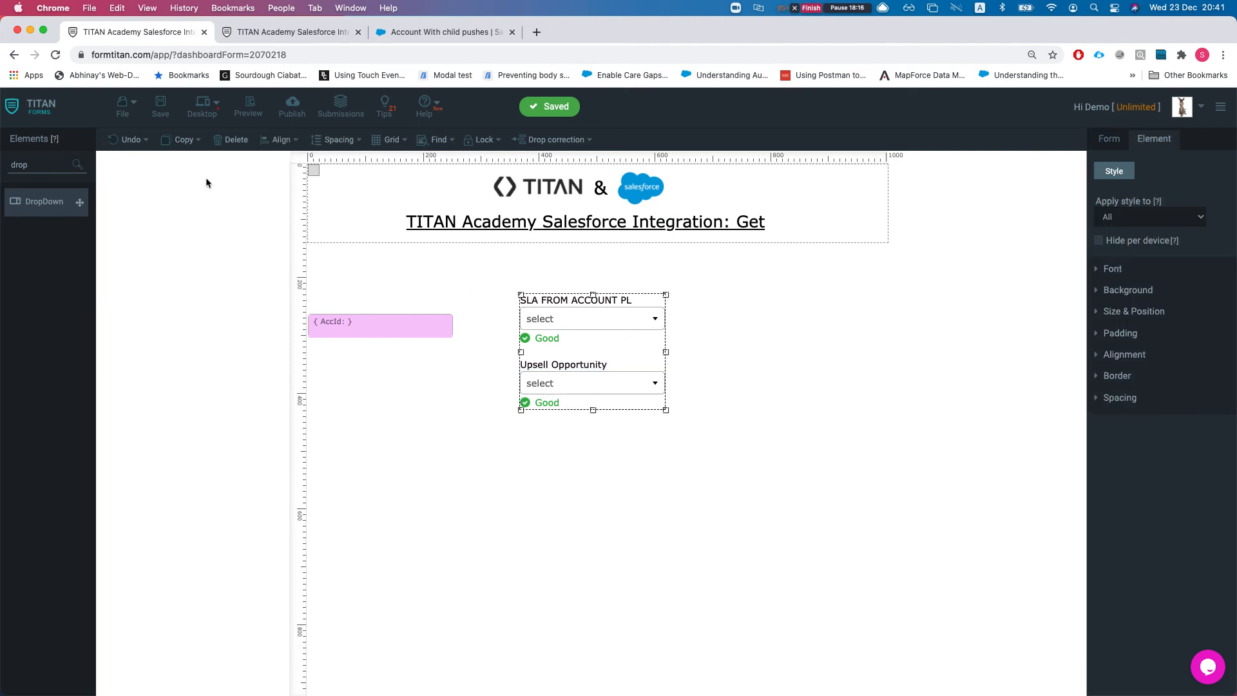
left_click(232, 140)
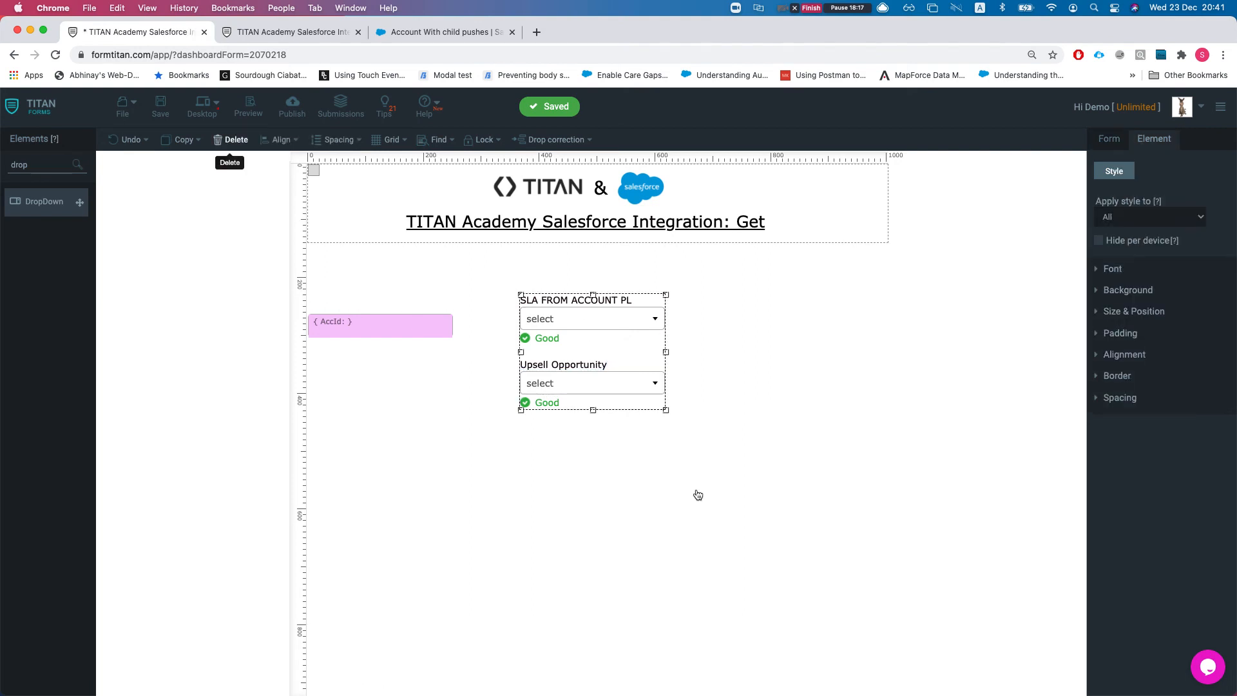
left_click(161, 103)
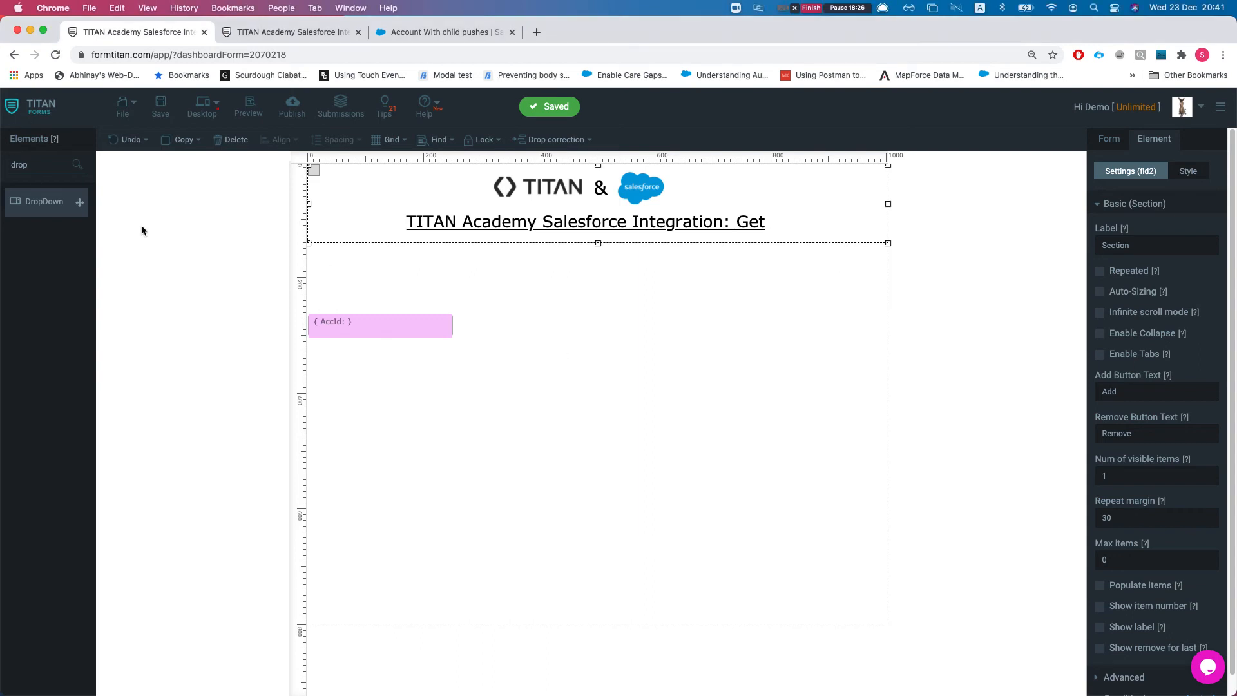
Find the Lookup element and place one in the form's main section beneath the title.
double_click(46, 165)
type("llok")
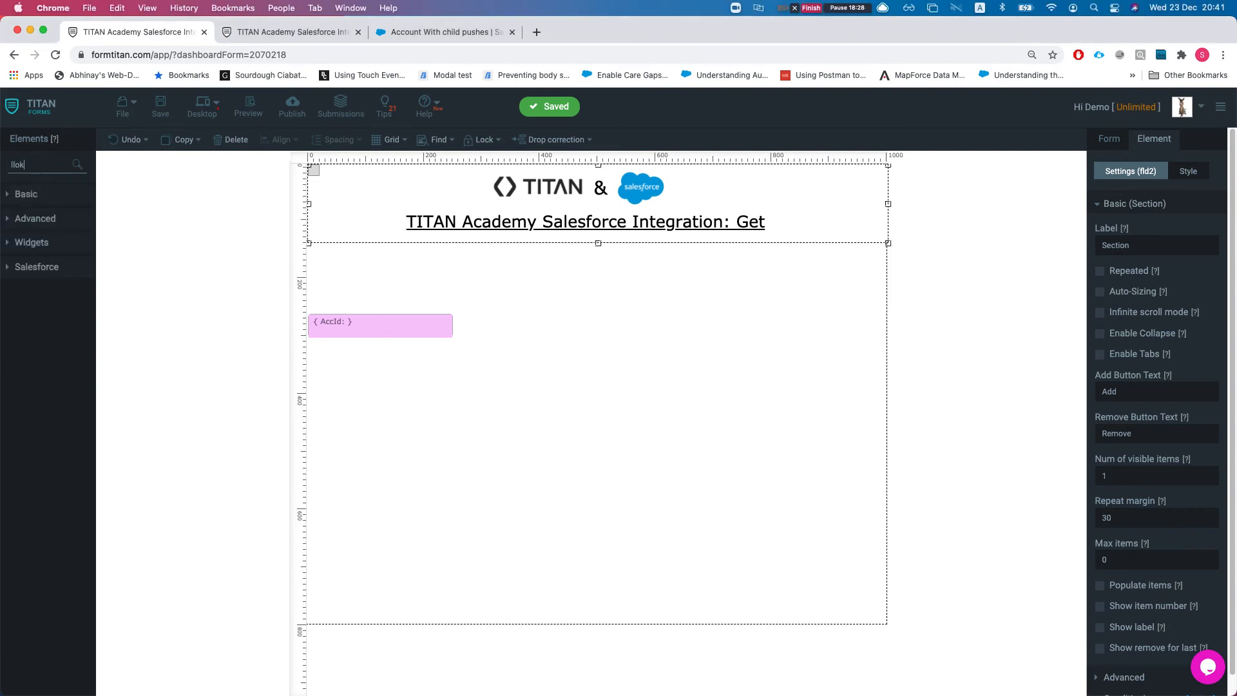
key("BackSpace")
key("BackSpace")
type("oo")
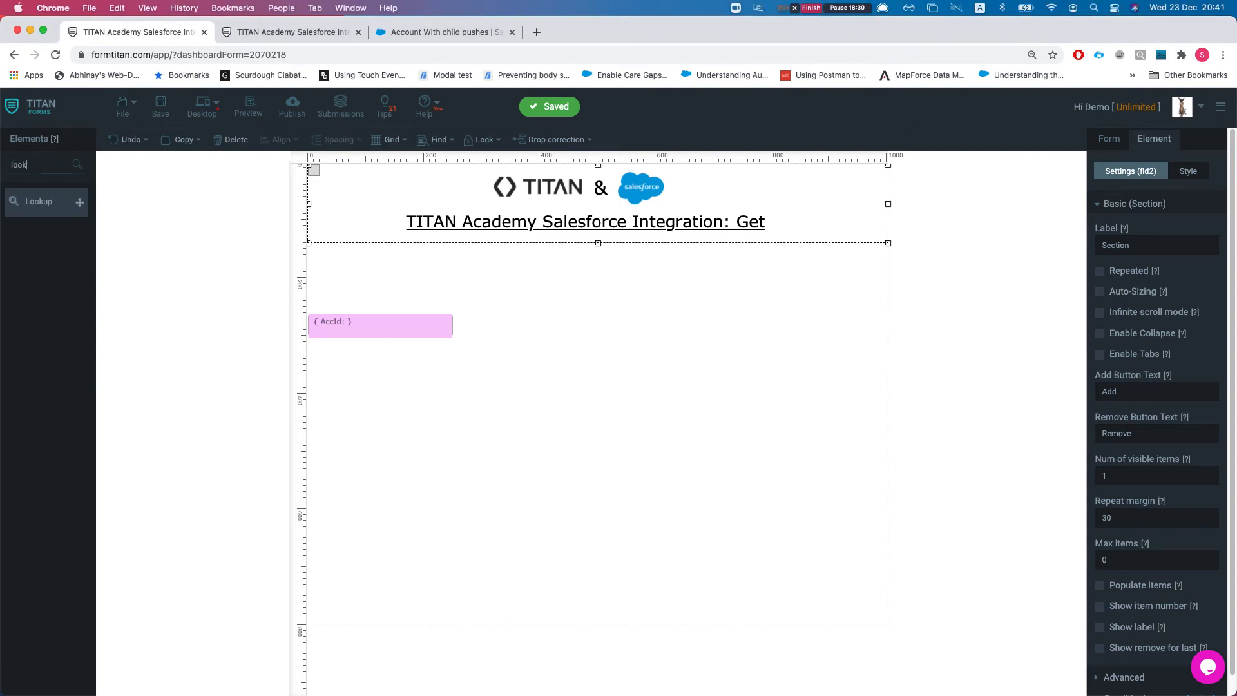
type("k")
left_click_drag(39, 201, 550, 314)
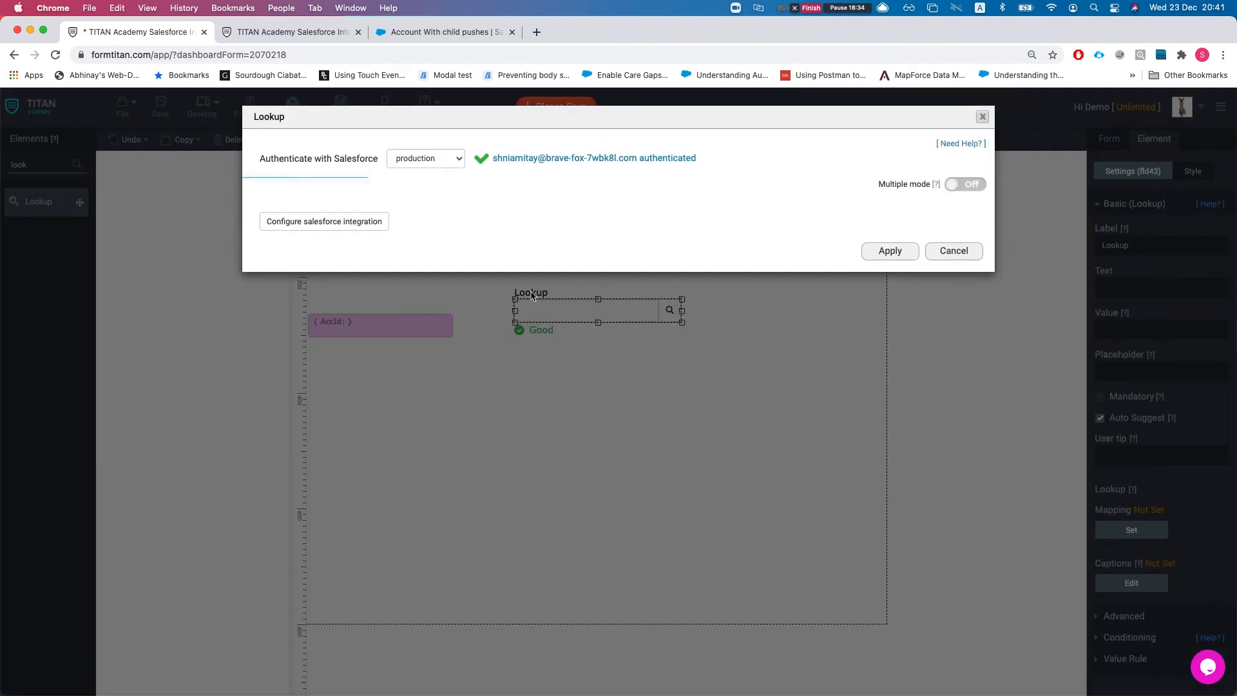
Configure the lookup's Salesforce integration to use the Account object and apply it.
left_click(334, 222)
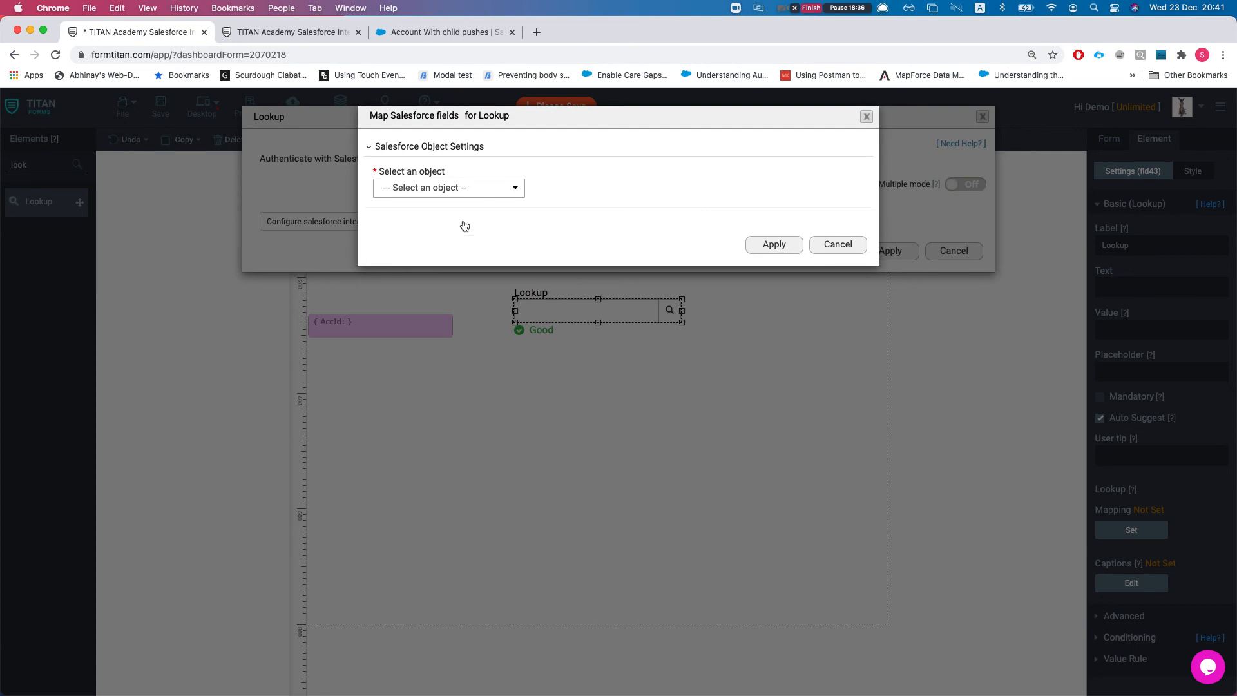
left_click(471, 188)
left_click(456, 245)
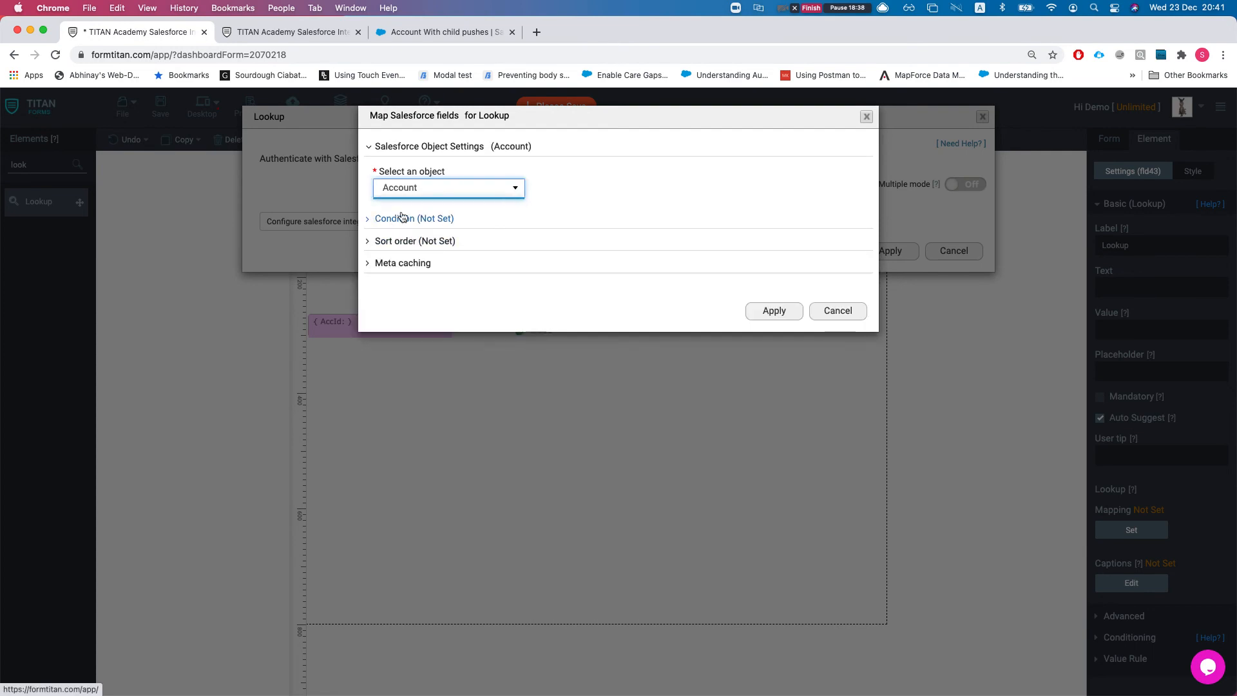
left_click(762, 311)
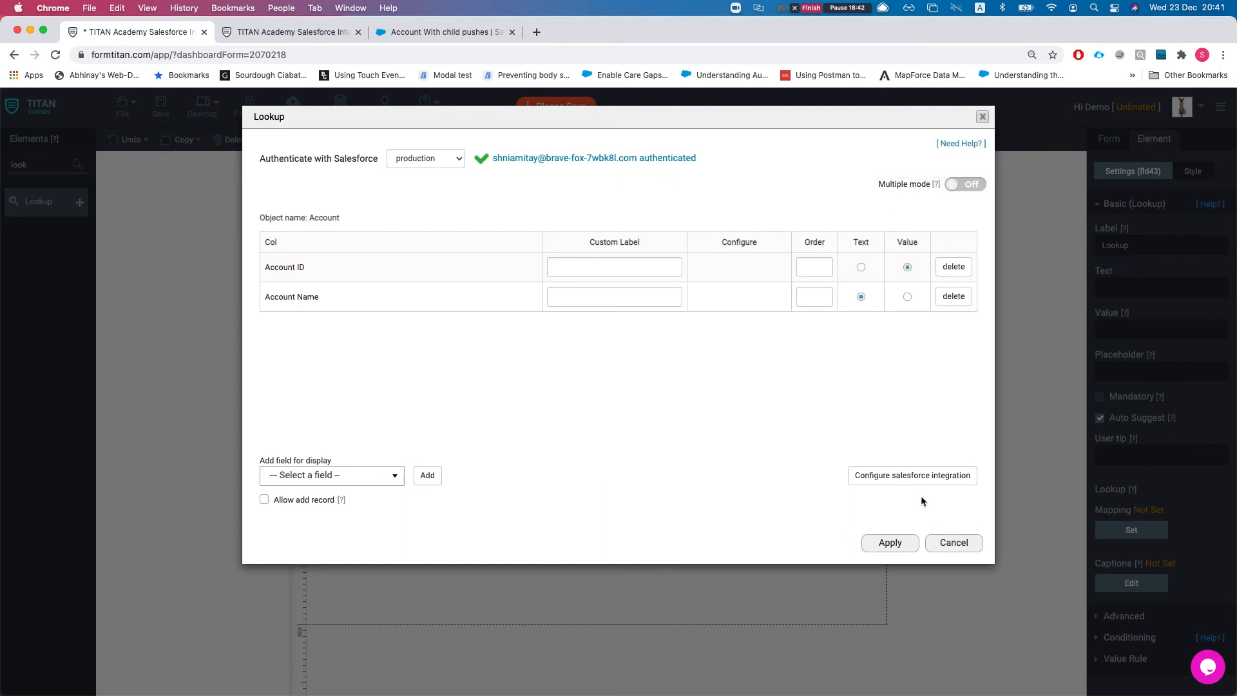
Review the lookup's Account condition settings and apply the lookup configuration with Account ID and Account Name as its columns.
left_click(913, 477)
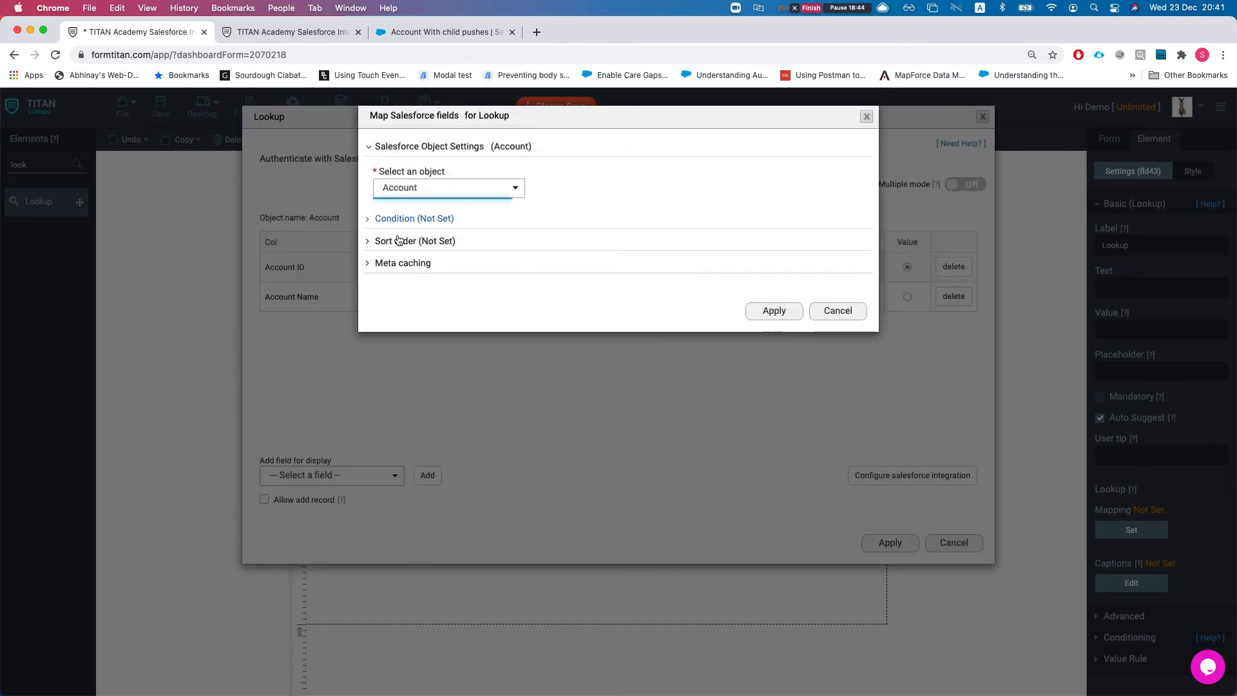
left_click(439, 220)
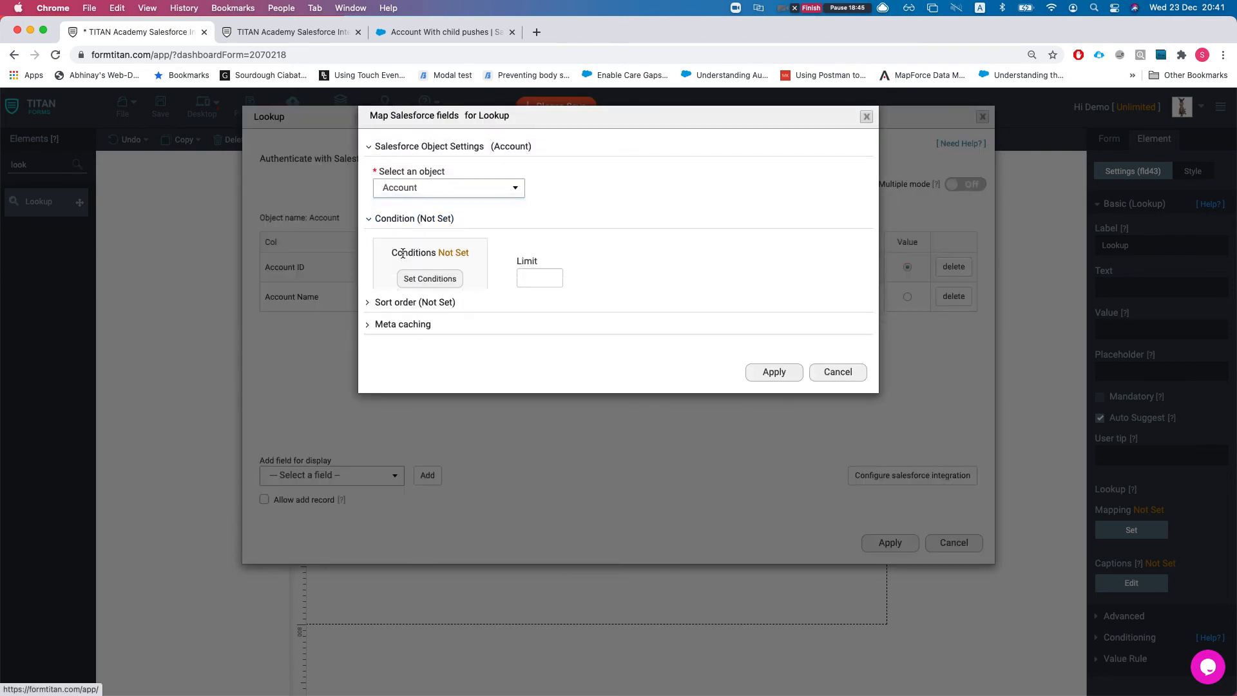
left_click(414, 220)
left_click(752, 311)
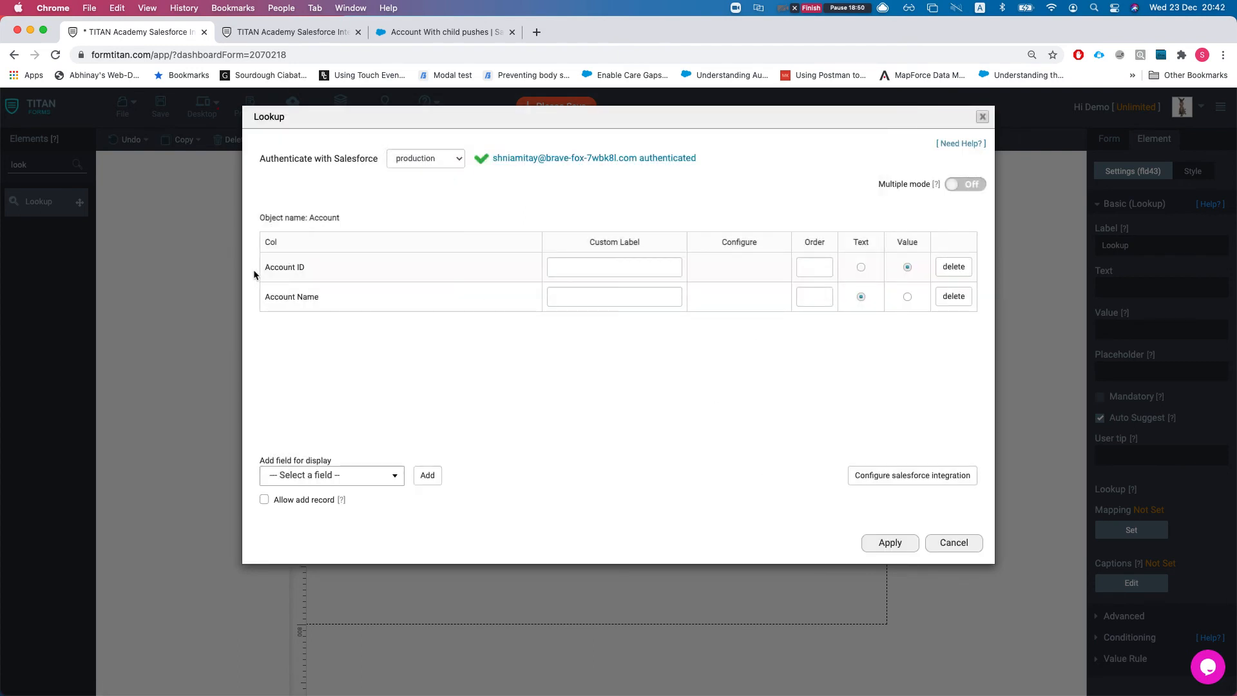
left_click_drag(263, 269, 312, 296)
left_click(777, 366)
left_click(885, 544)
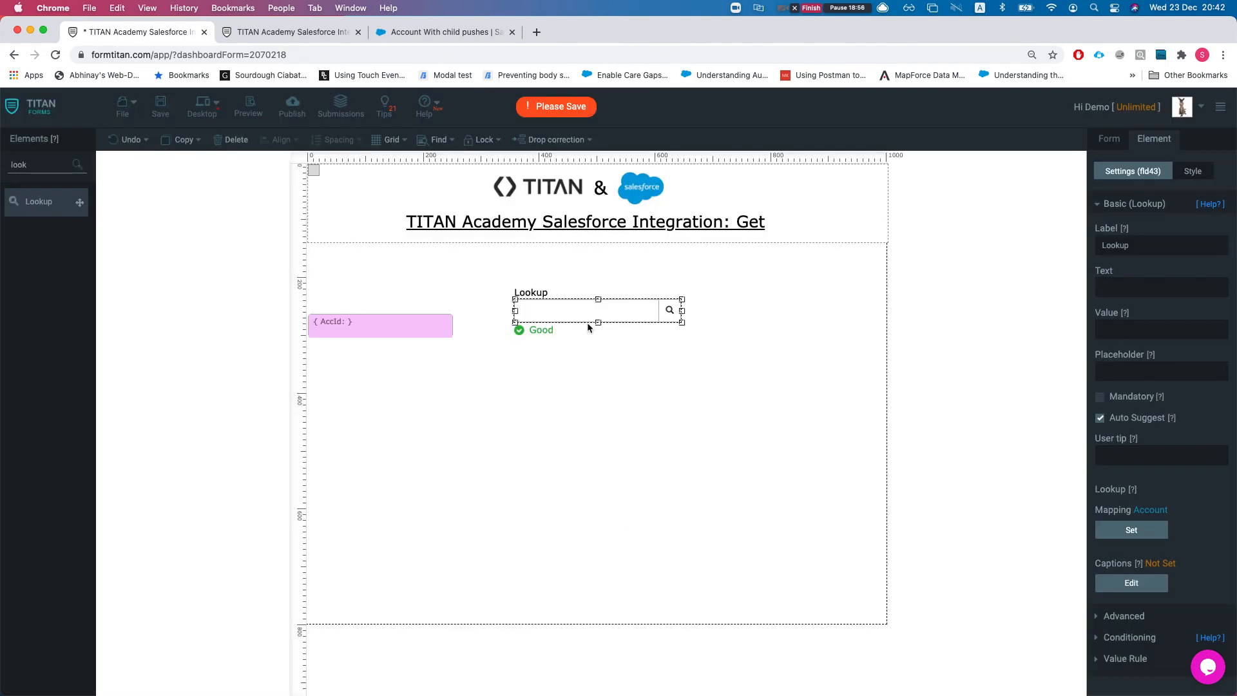
Move the lookup slightly upward on the form and set its label to "Account FInder".
left_click_drag(588, 322, 584, 313)
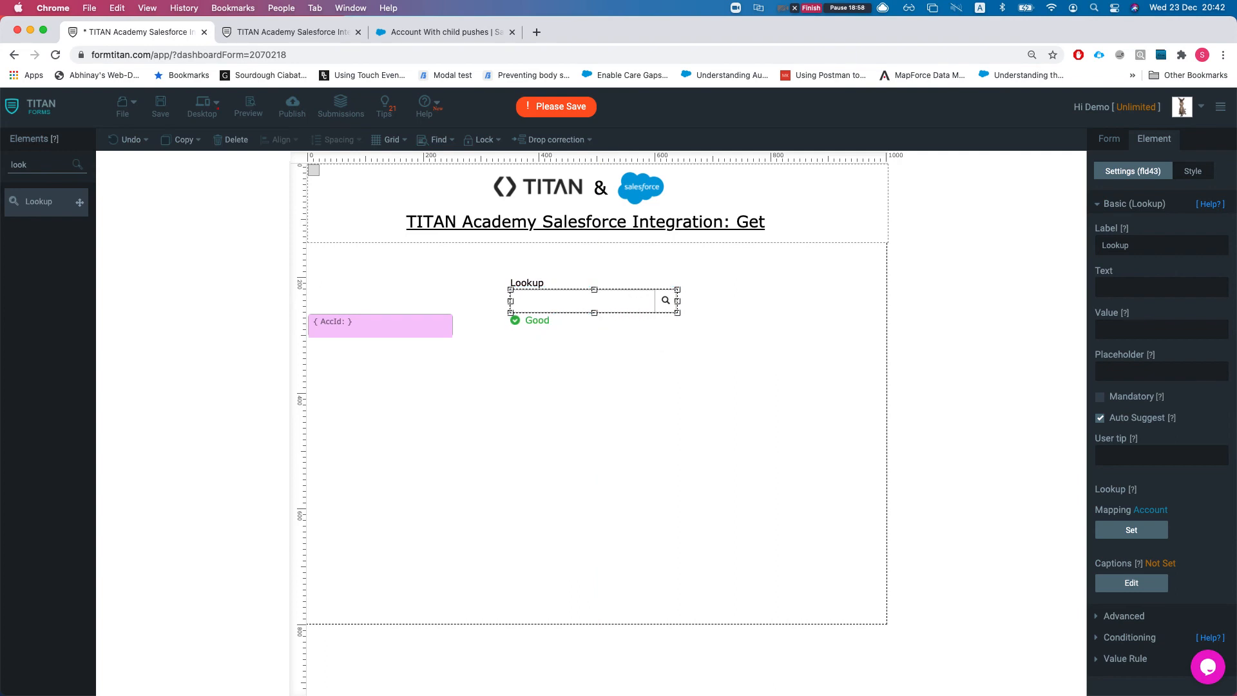
left_click(1136, 281)
left_click(1154, 247)
double_click(1154, 247)
type("Acc")
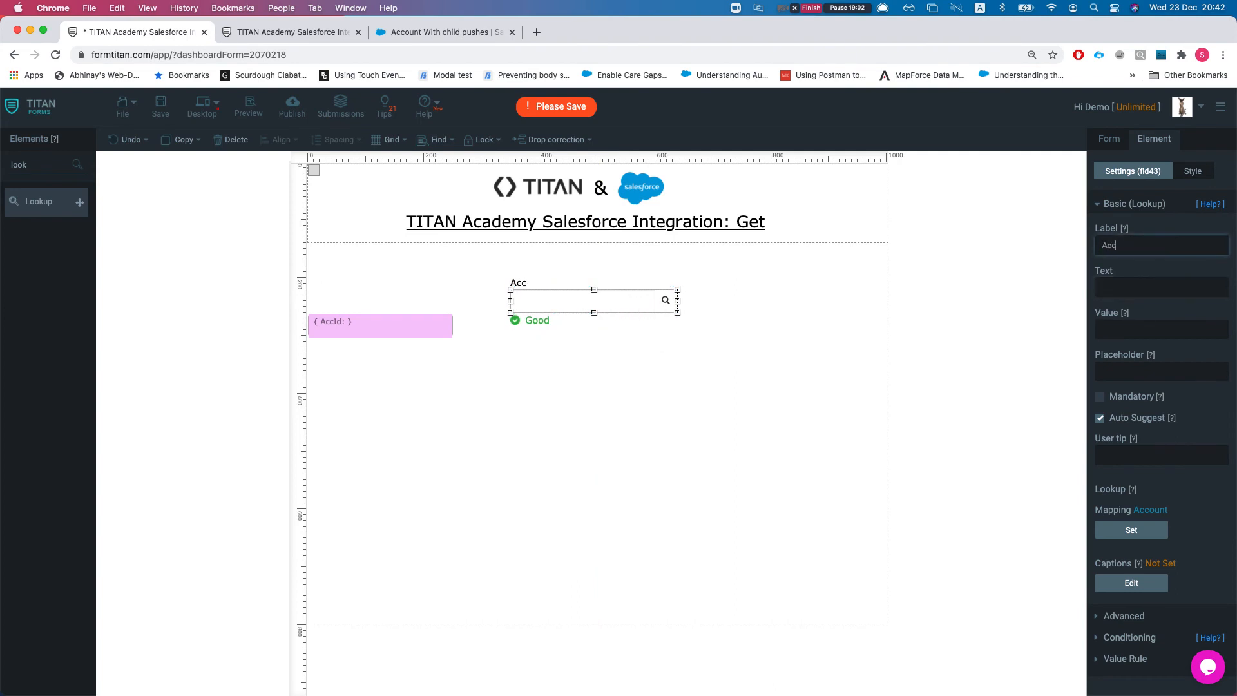
type("ount Flnder")
left_click(534, 380)
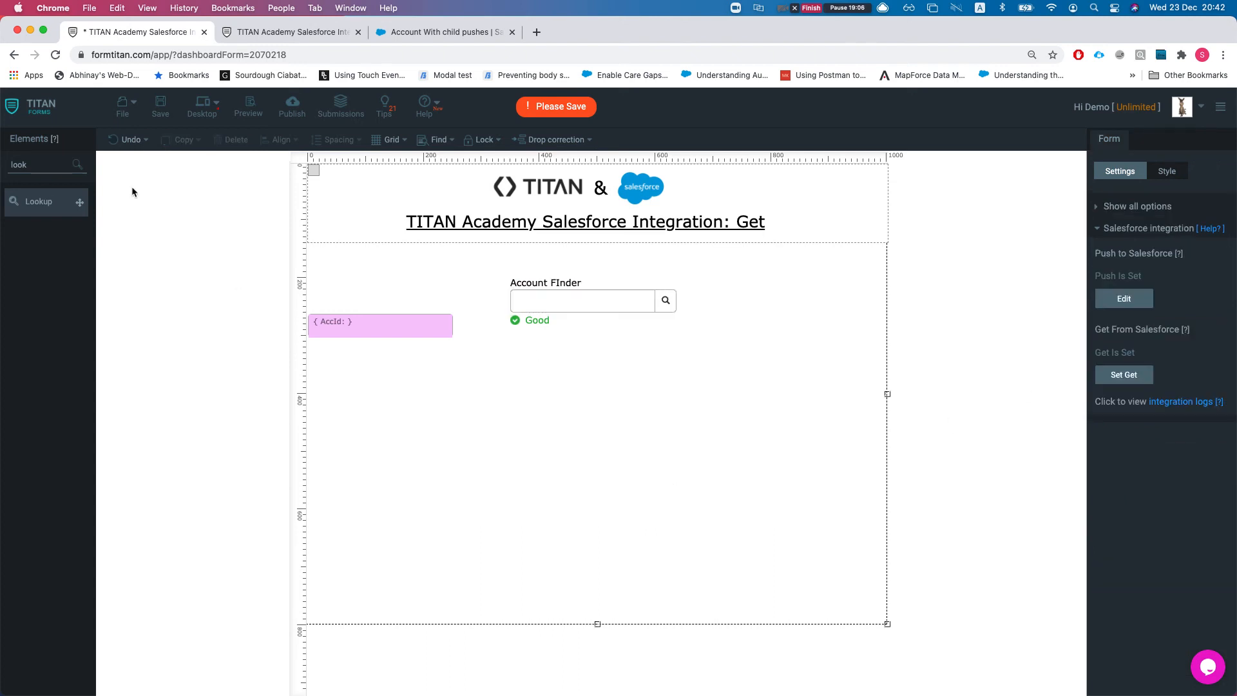
Find the Section element, place one beneath the Account FInder lookup, and size it to match the lookup's width.
double_click(25, 166)
type("e")
key("BackSpace")
type("ed")
key("BackSpace")
key("BackSpace")
type("sec")
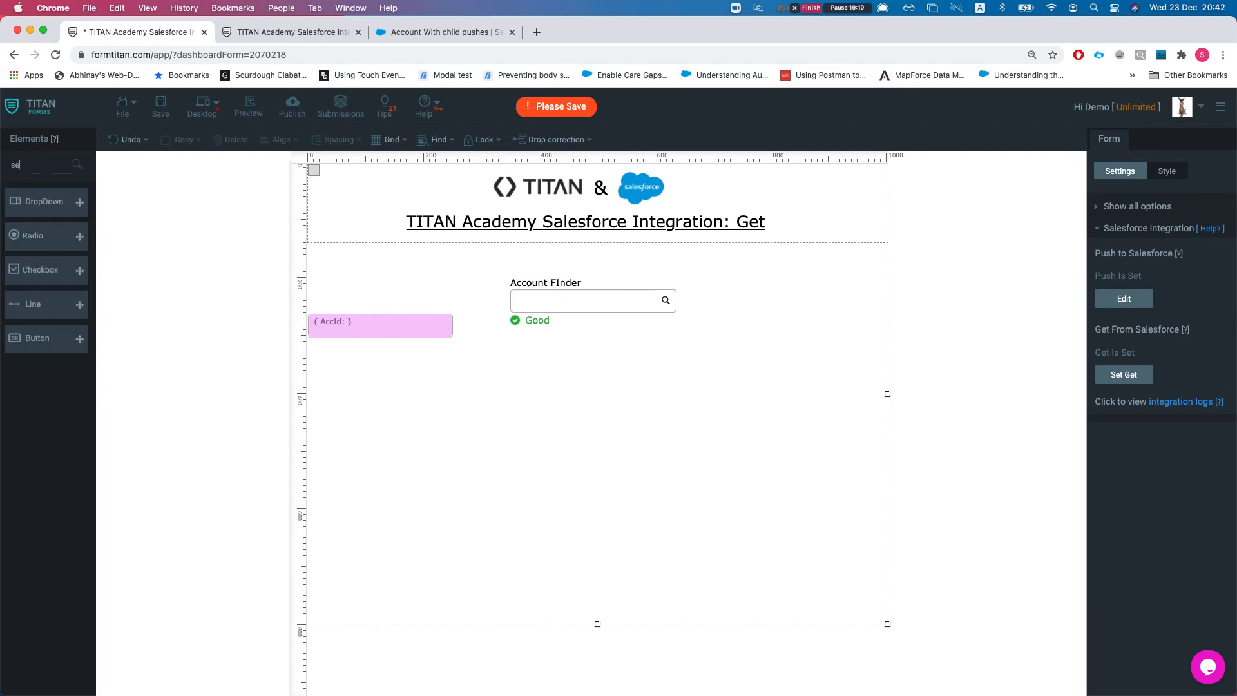
left_click_drag(27, 196, 541, 385)
left_click_drag(626, 480, 678, 480)
mouse_move(607, 432)
left_mouse_down()
mouse_move(602, 400)
mouse_move(608, 415)
left_mouse_up()
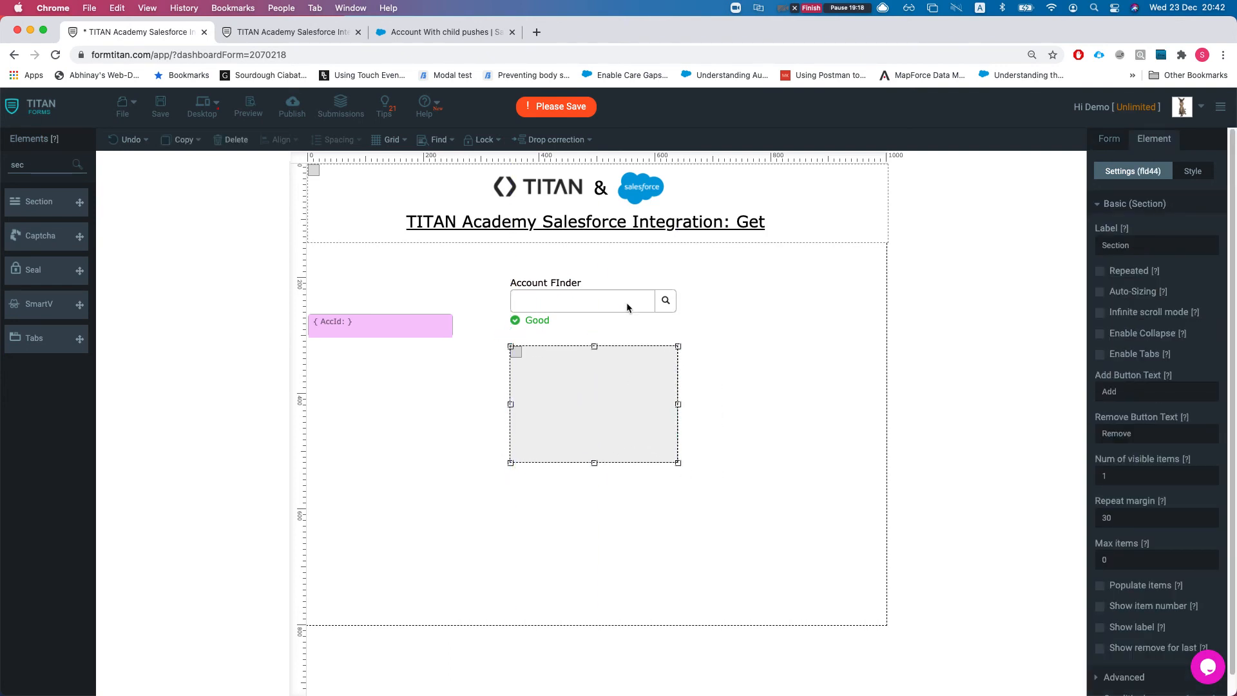
Widen the Account FInder lookup and the section beneath it to the same width, keeping them aligned.
left_click(671, 301)
left_click_drag(679, 300, 733, 301)
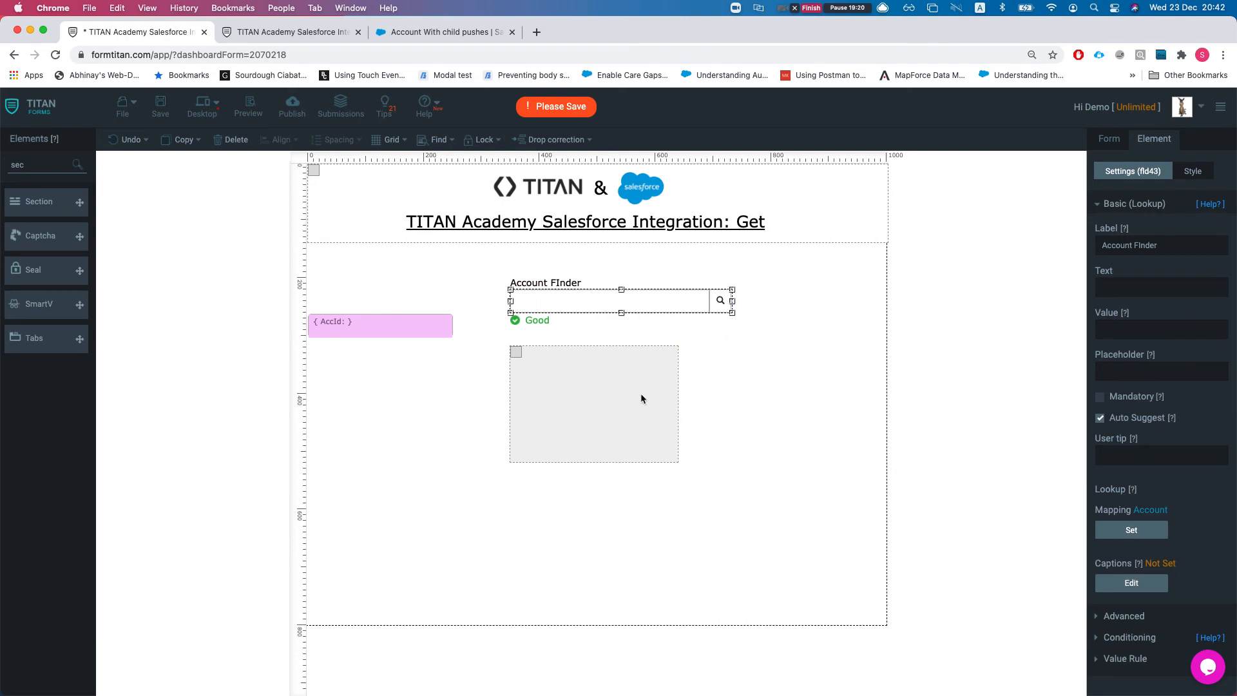
left_click(674, 458)
left_click_drag(679, 463, 731, 461)
left_click_drag(657, 439, 658, 434)
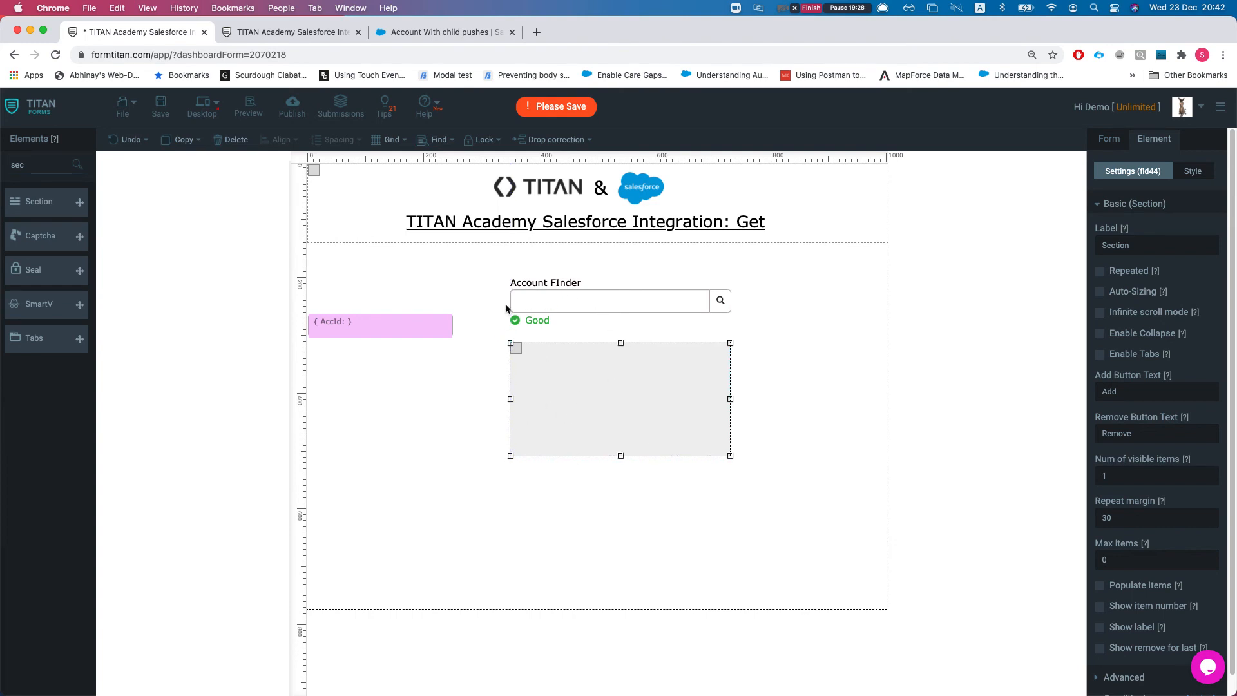
Move the new section to the lower left of the lookup and delete the AccId field.
left_click_drag(609, 422, 419, 436)
left_click_drag(380, 326, 380, 278)
left_click(227, 143)
Duplicate the section and arrange the two copies side by side beneath the Account FInder lookup.
left_click_drag(386, 411, 400, 420)
left_click_drag(531, 454, 752, 436)
key("super+v")
left_click_drag(422, 401, 474, 404)
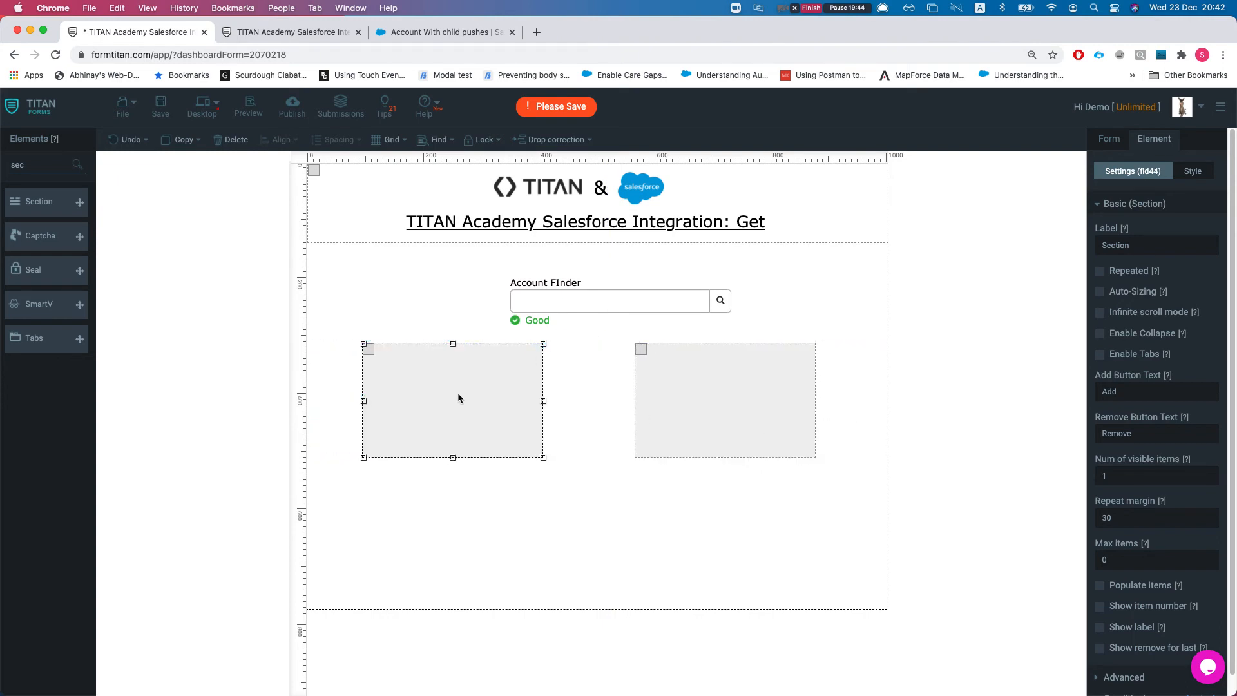
Add a Textbox element inside the left section and label it Contact Name.
double_click(51, 166)
type("text")
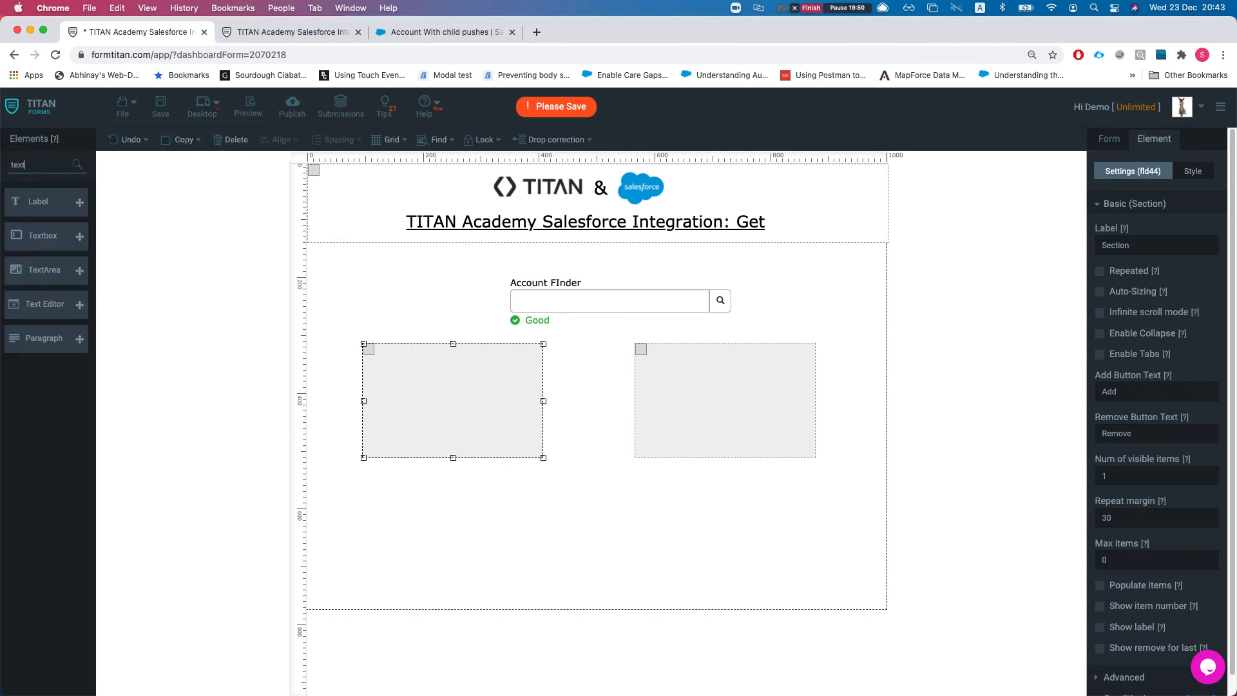
key("BackSpace")
key("BackSpace")
key("BackSpace")
key("BackSpace")
type("text")
left_click_drag(80, 236, 428, 387)
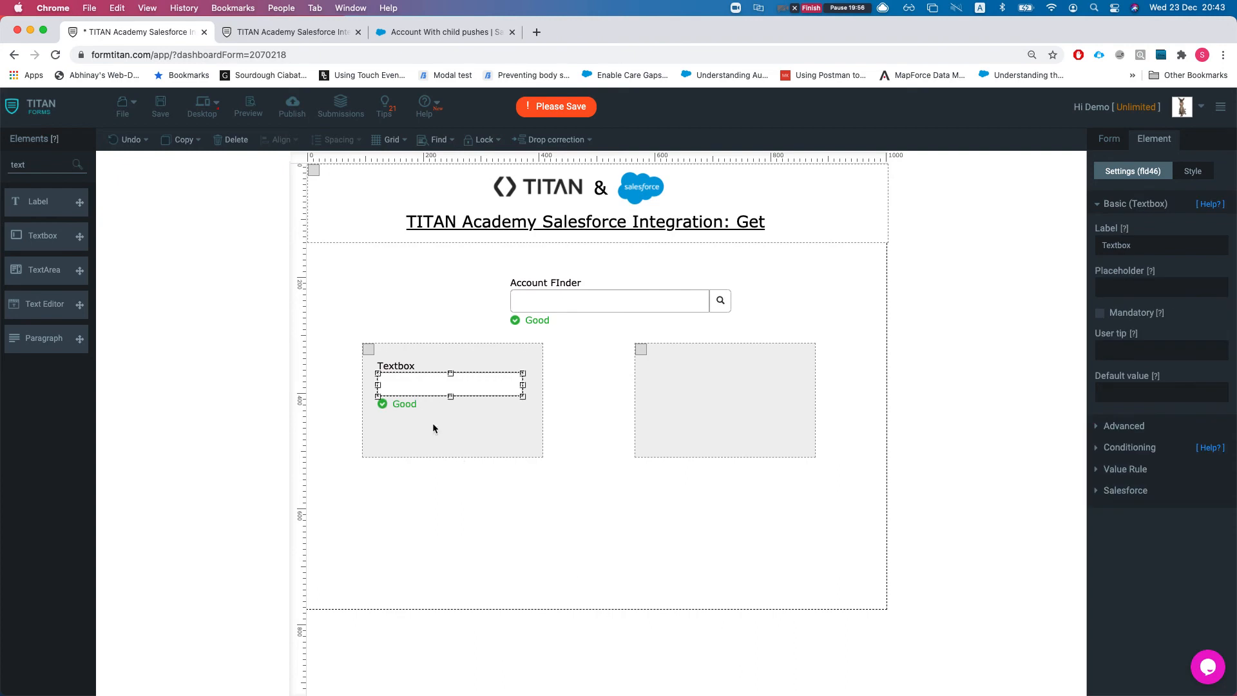
double_click(397, 365)
double_click(397, 366)
type("Contact Name")
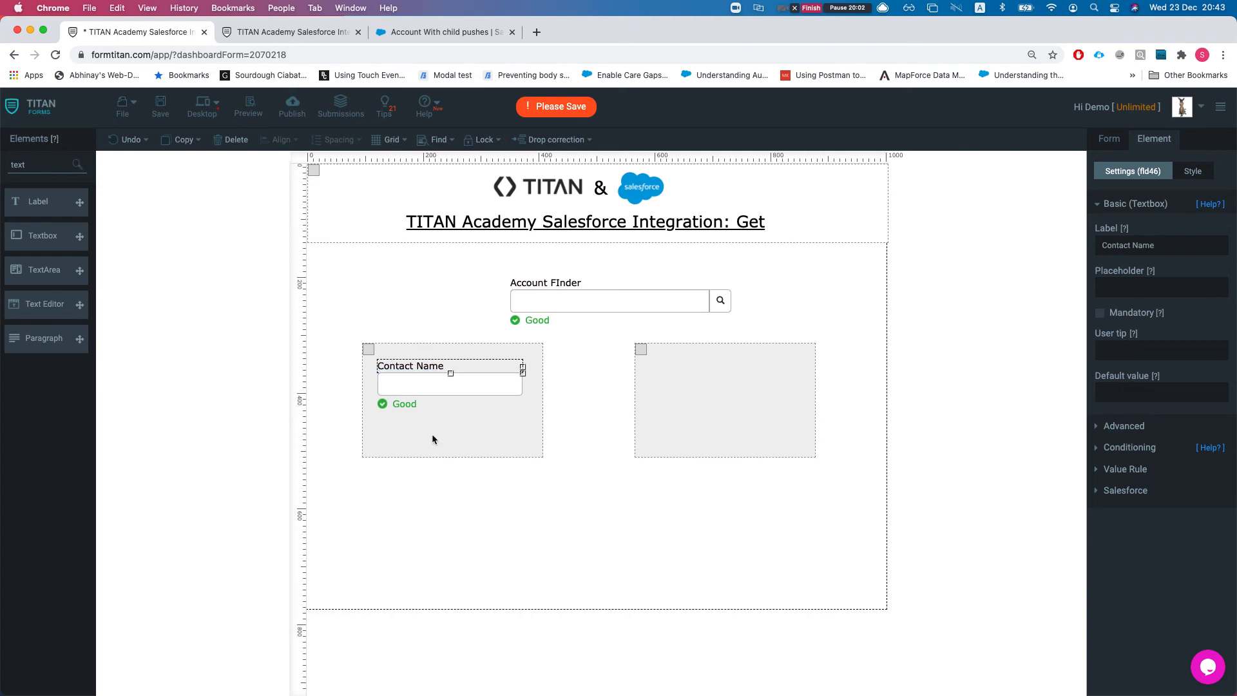
Enlarge the left section around the Contact Name field in both width and height.
left_click(432, 435)
left_click_drag(543, 458, 565, 458)
left_click_drag(464, 458, 464, 481)
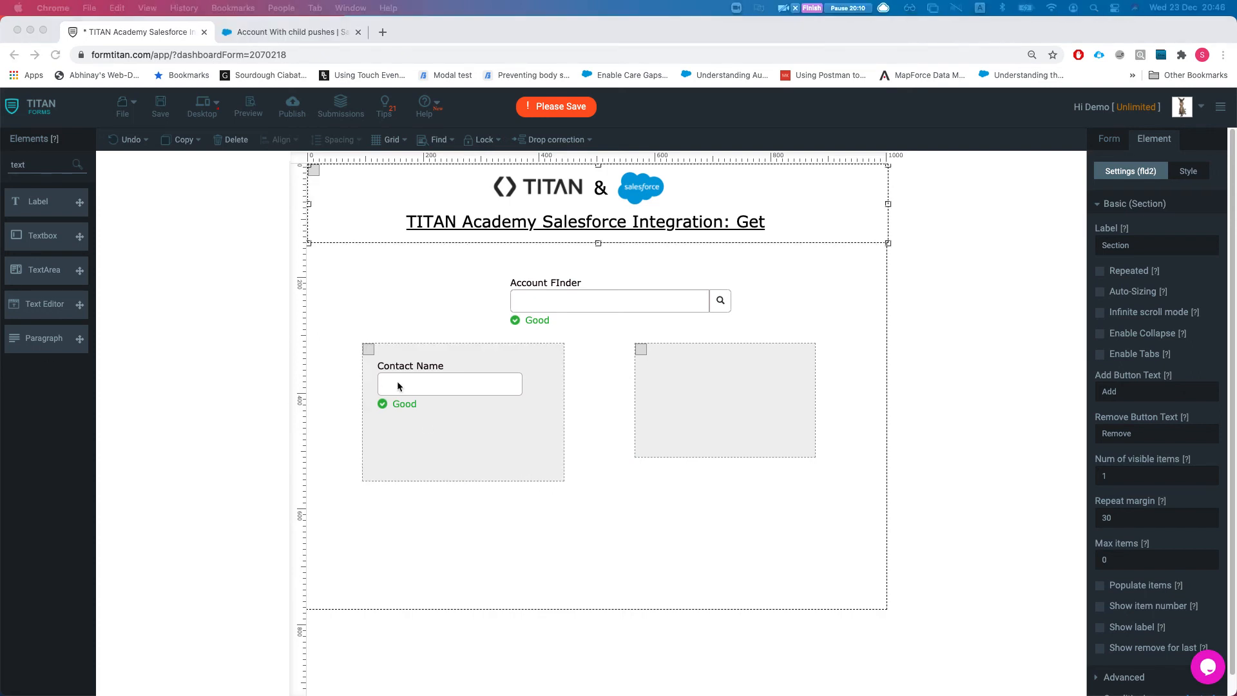
Paste a copy of the Contact Name textbox directly beneath the original and label it Email.
left_click(423, 421)
key("super+v")
left_click_drag(450, 407, 432, 440)
left_click(394, 420)
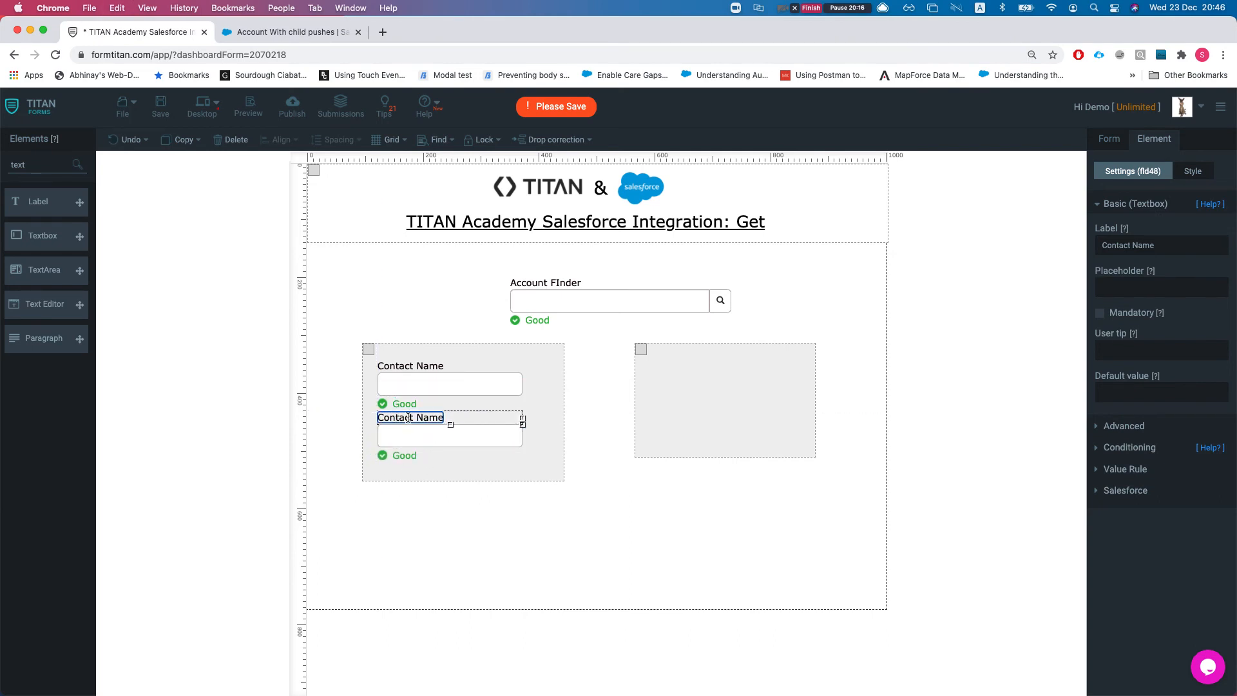
triple_click(408, 417)
type("Email")
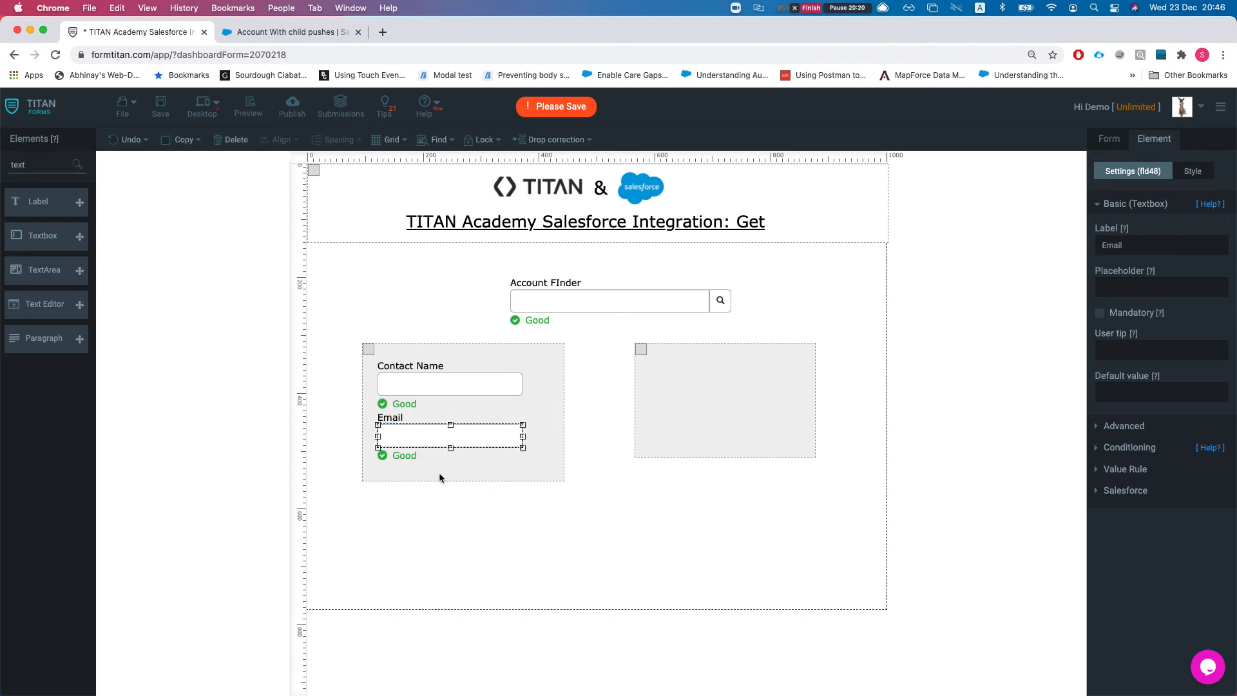
Enable Auto-Sizing on the left section and enlarge the right section to match it, keeping both level.
left_click(532, 473)
left_click(1100, 292)
left_click_drag(545, 451, 551, 450)
left_click(718, 420)
left_click_drag(818, 459, 837, 481)
left_click_drag(752, 432, 748, 432)
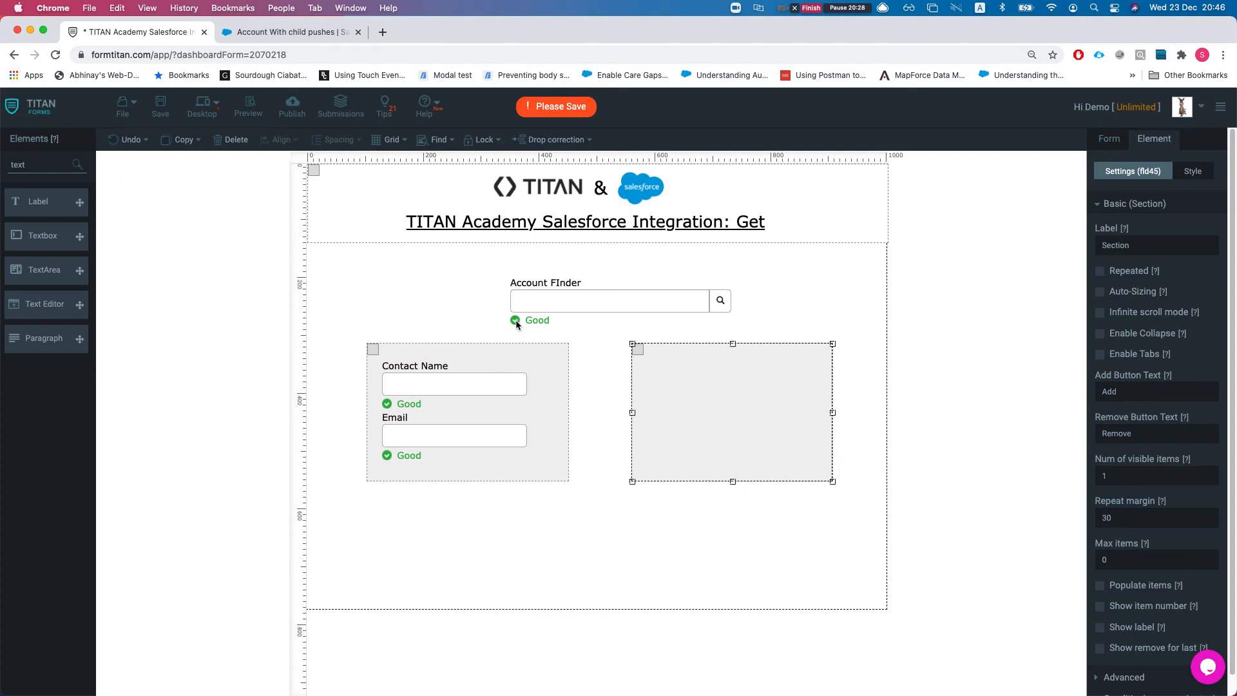
Move the Account FInder lookup up in line with the left section's edge, and shift both sections down.
left_click_drag(529, 313, 385, 290)
left_click_drag(536, 423, 577, 435)
left_click_drag(706, 422, 701, 451)
left_click(453, 280)
Add a Textbox between the Account FInder lookup and the left section, labelled Account Type.
double_click(26, 164)
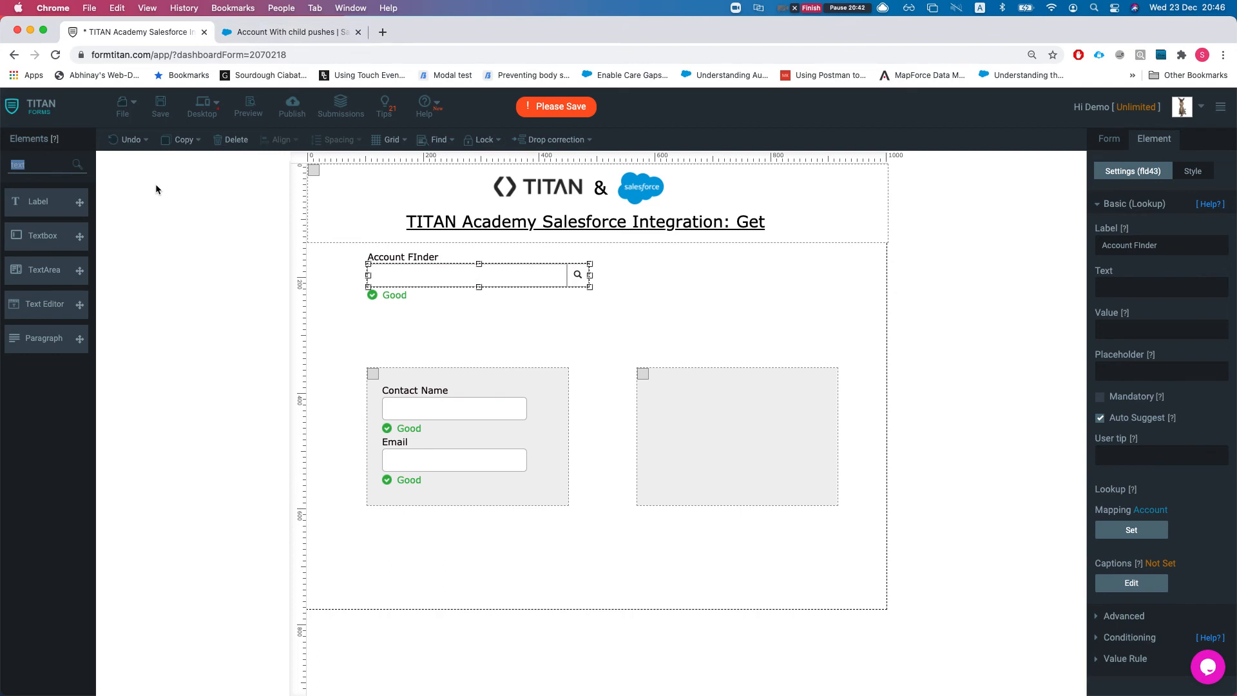
left_click_drag(79, 236, 403, 333)
left_click(1141, 242)
double_click(1141, 242)
type("Ac")
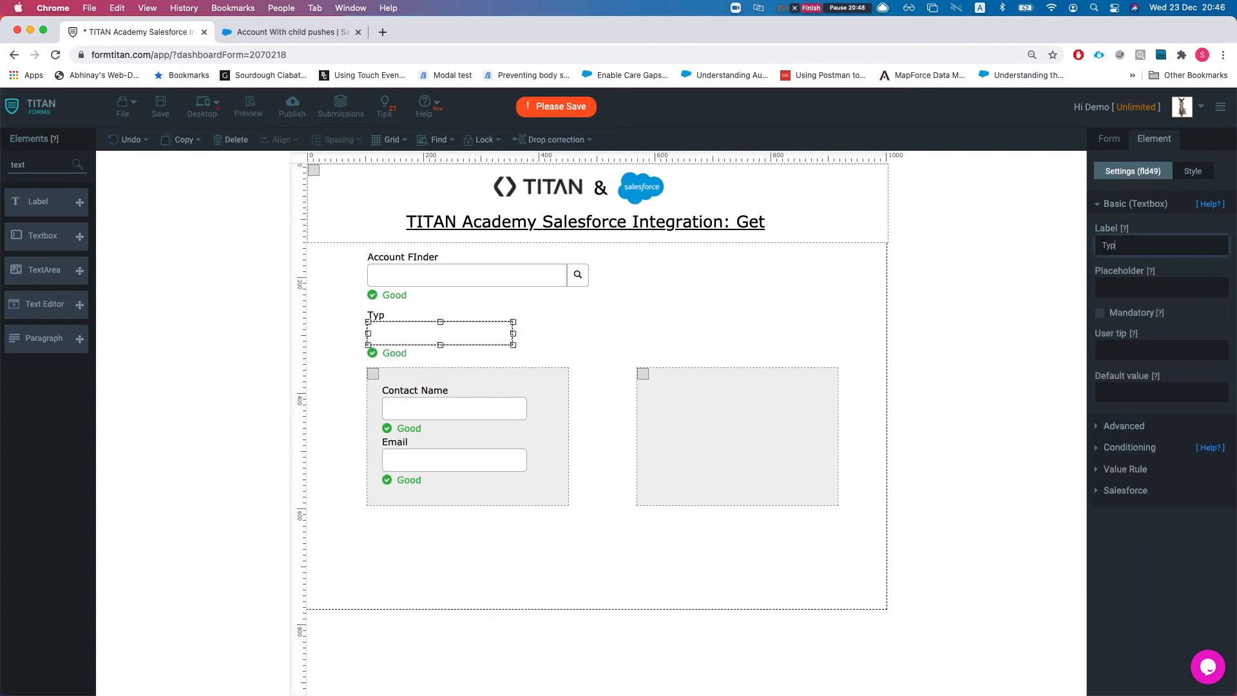
type("count Ty")
left_click(727, 308)
Enable Auto-Sizing on the right section and add a textbox labelled Description inside it.
left_click(688, 415)
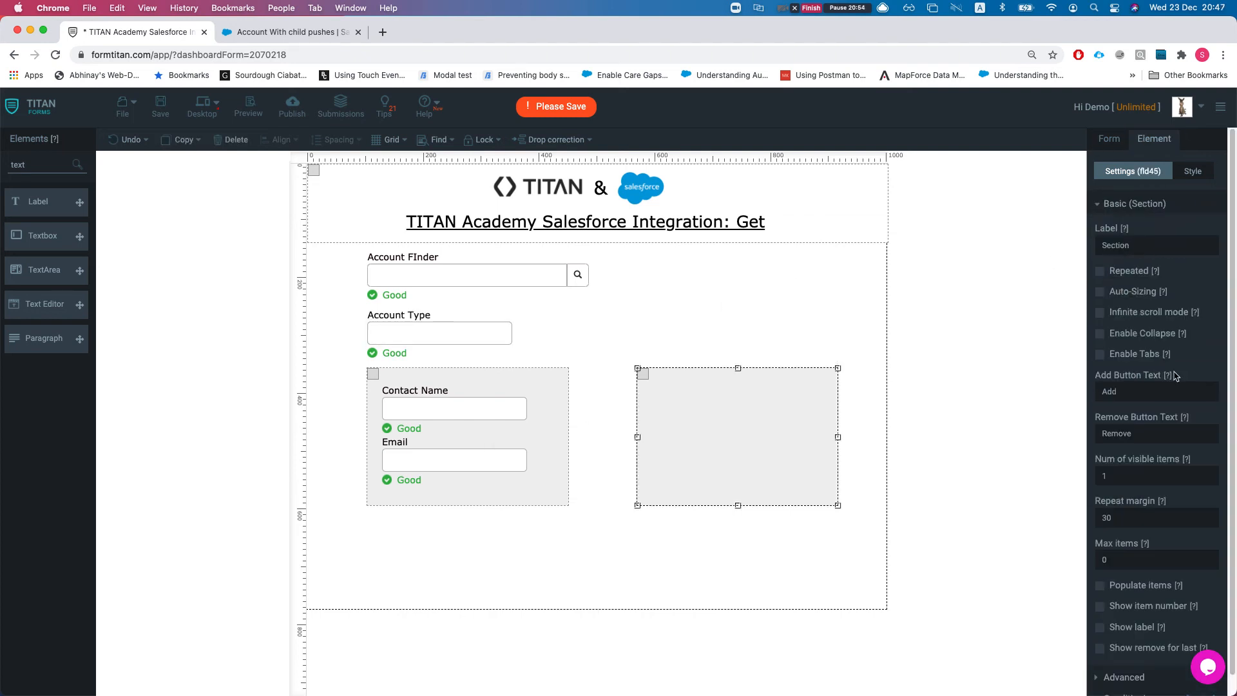
left_click(1101, 292)
left_click(64, 167)
left_click_drag(35, 237, 695, 405)
double_click(678, 395)
type("Descr")
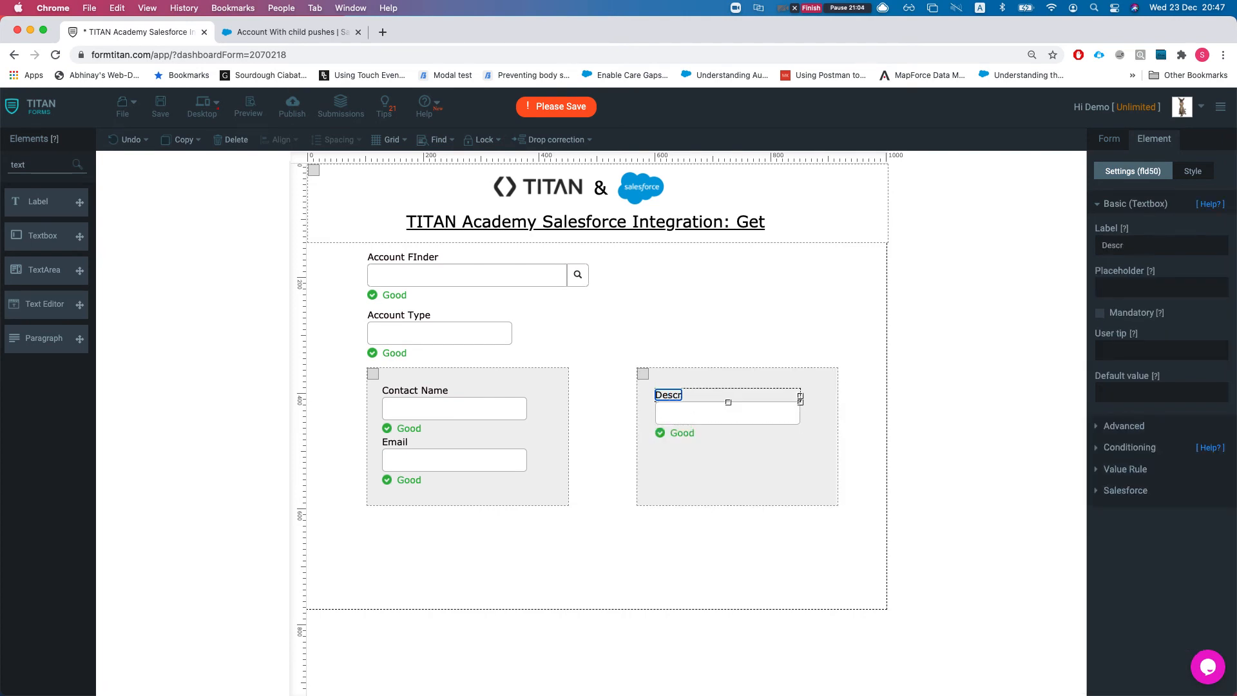
type("iption")
left_click(671, 463)
Duplicate the Description textbox, place the copy beneath it, and label it Case Number.
left_click(687, 417)
key("super+c")
key("super+v")
left_click_drag(701, 440, 685, 472)
left_click(681, 448)
double_click(681, 449)
type("Ca")
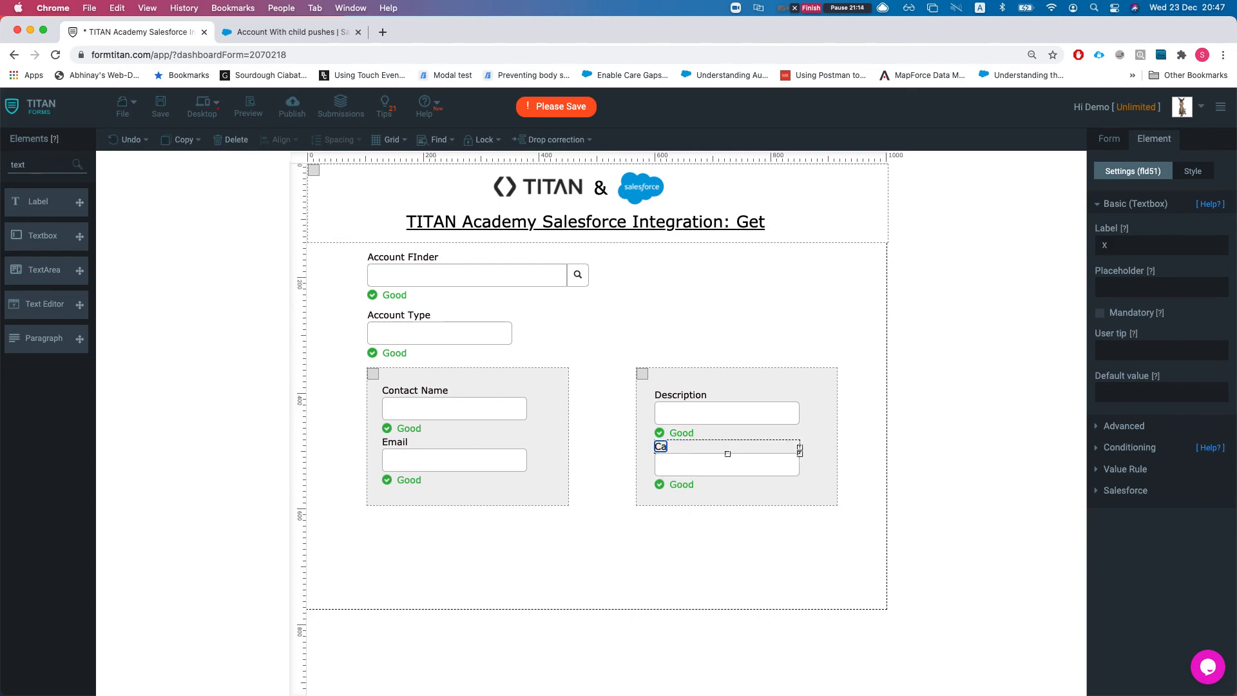
type("se Number")
Arrange Case Number above Description, level with the Contact Name and Email fields, and save the form.
left_click_drag(722, 466, 715, 426)
left_click(732, 488)
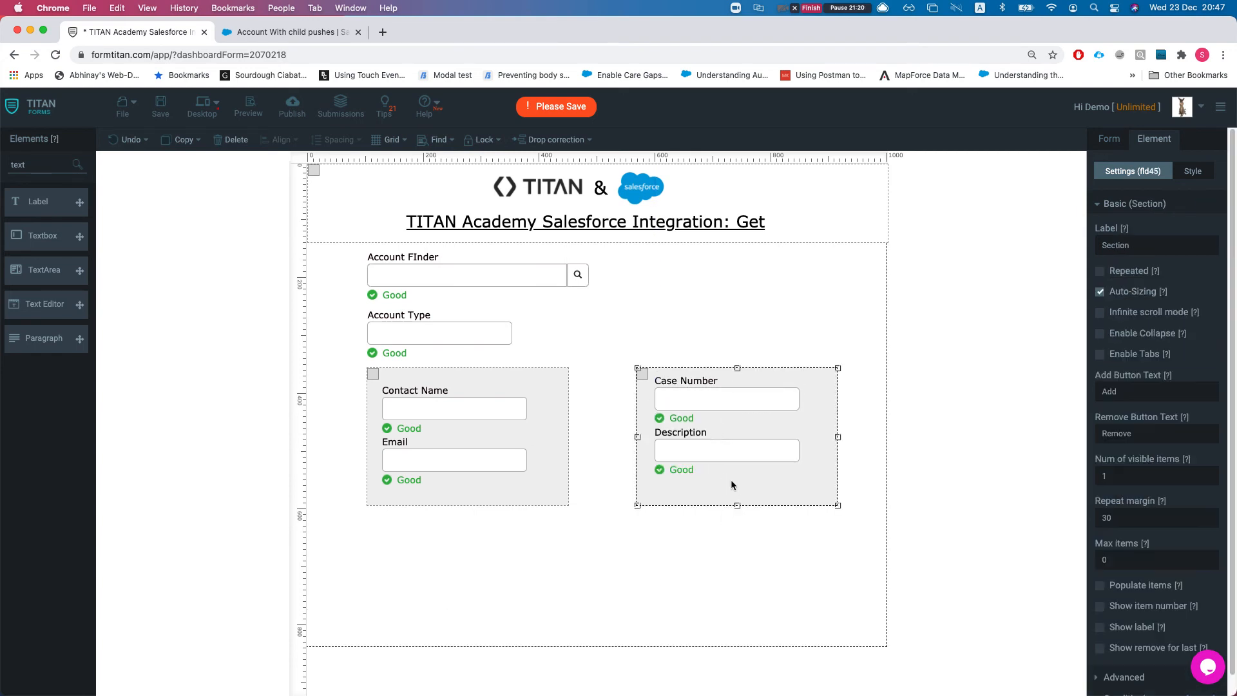
left_click(675, 391)
left_click(687, 457, "shift")
left_click_drag(687, 457, 689, 467)
left_click(160, 107)
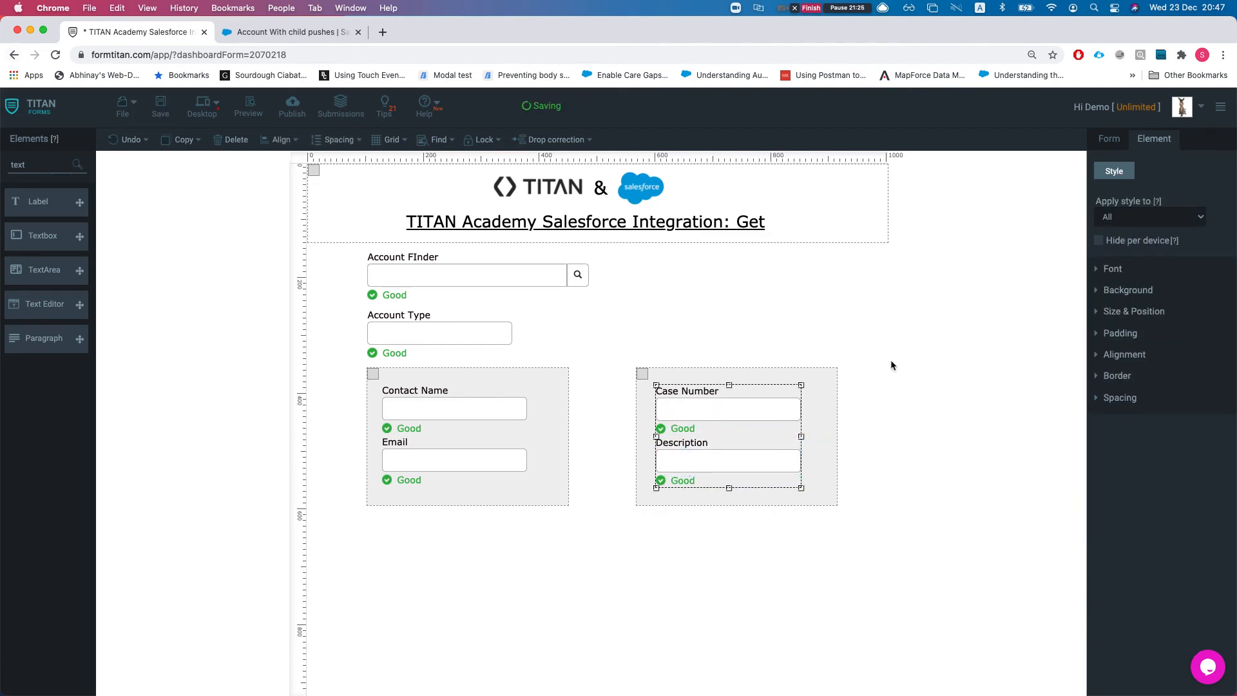
Add the Account object to the form's Get From Salesforce configuration.
left_click(1109, 140)
left_click(1125, 375)
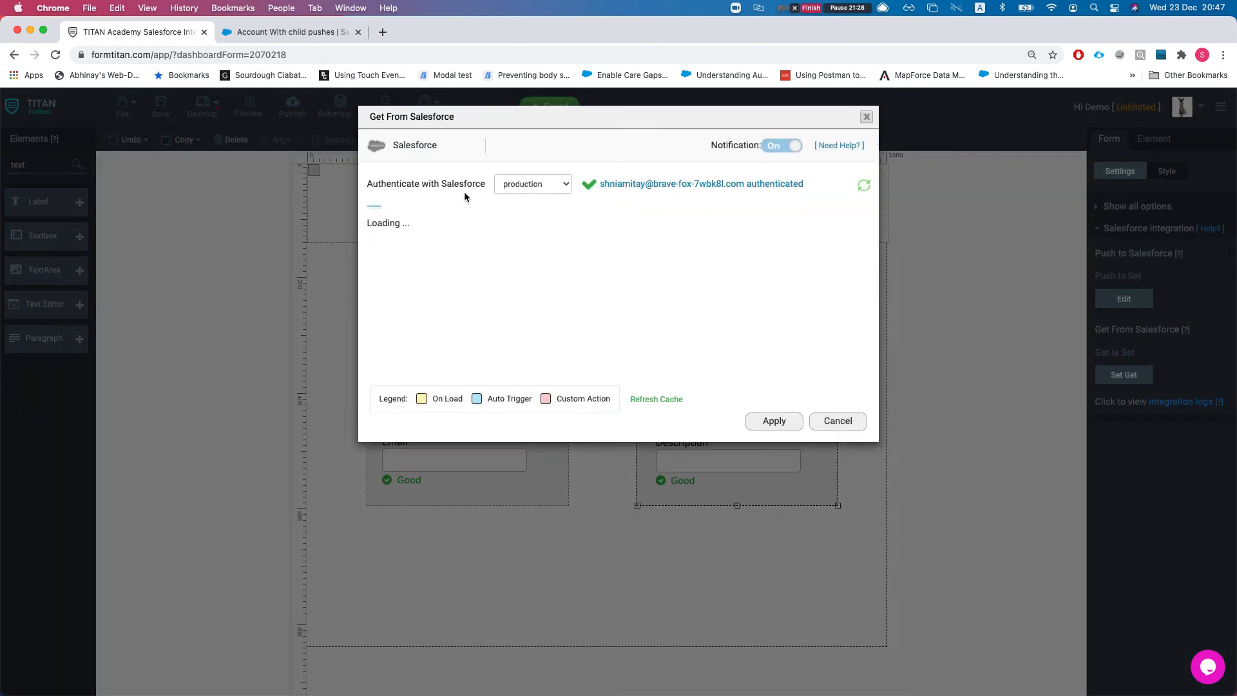
left_click(429, 251)
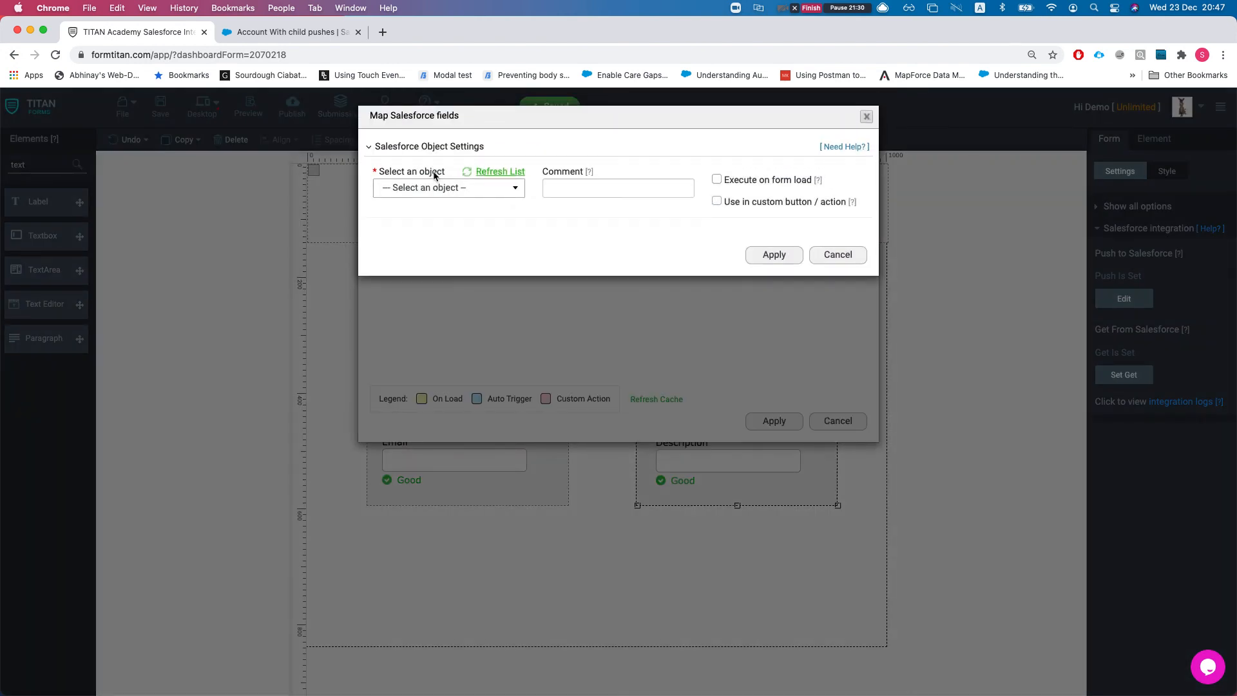
left_click(433, 189)
type("acc")
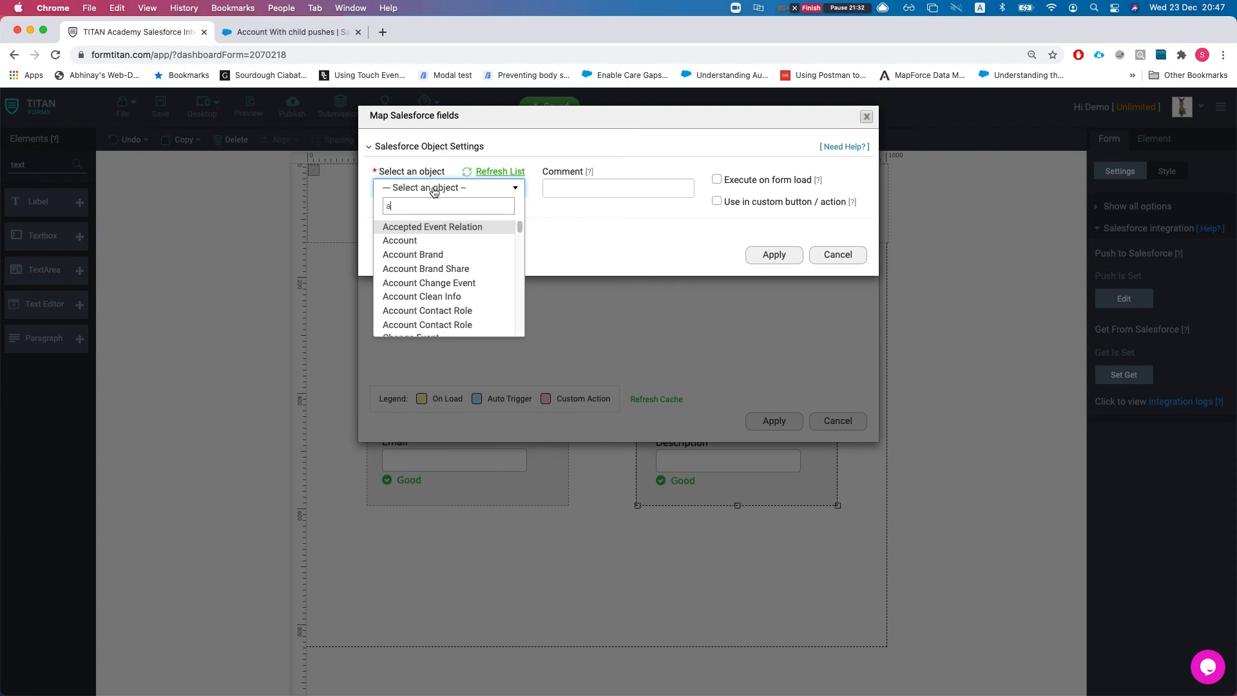
left_click(406, 241)
Give the Account get the comment "get account via selected account in lookup element".
left_click(558, 188)
type("get account via sle")
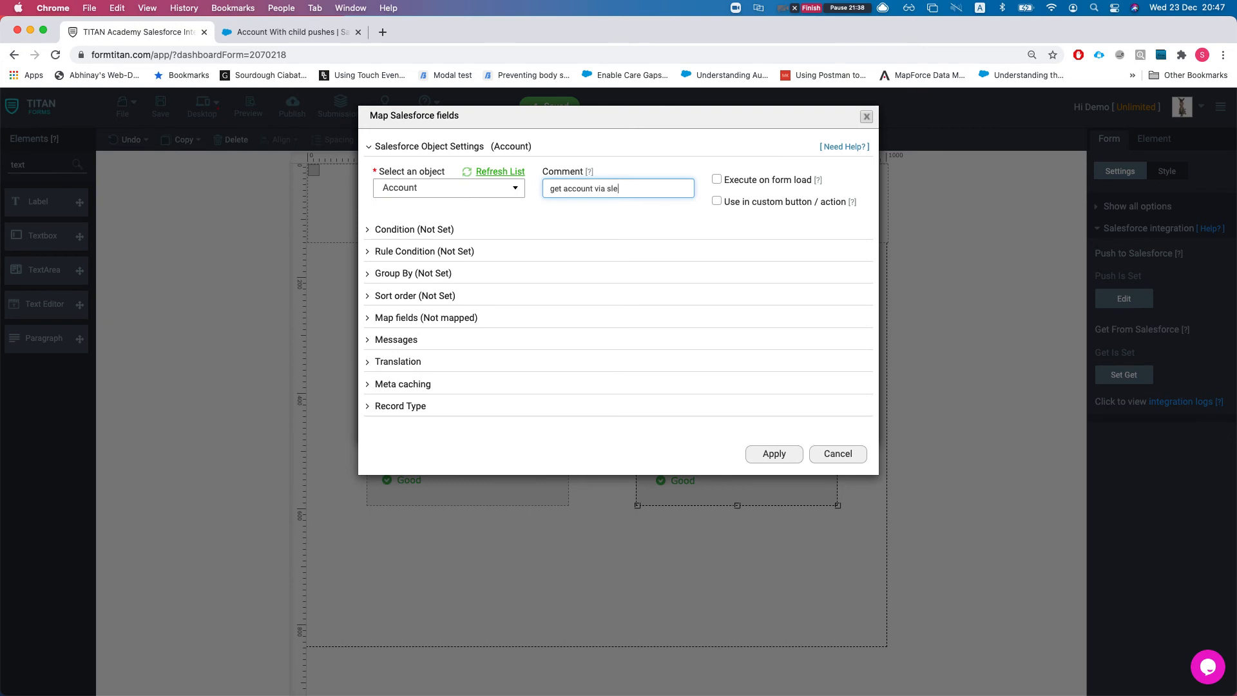
type("cted account in f")
key("BackSpace")
type("lookup element")
right_click(578, 187)
left_click(573, 194)
double_click(568, 194)
type("selected")
Set the Account get's condition to Account ID Equals Account FInder and apply it.
left_click(455, 231)
left_click(438, 312)
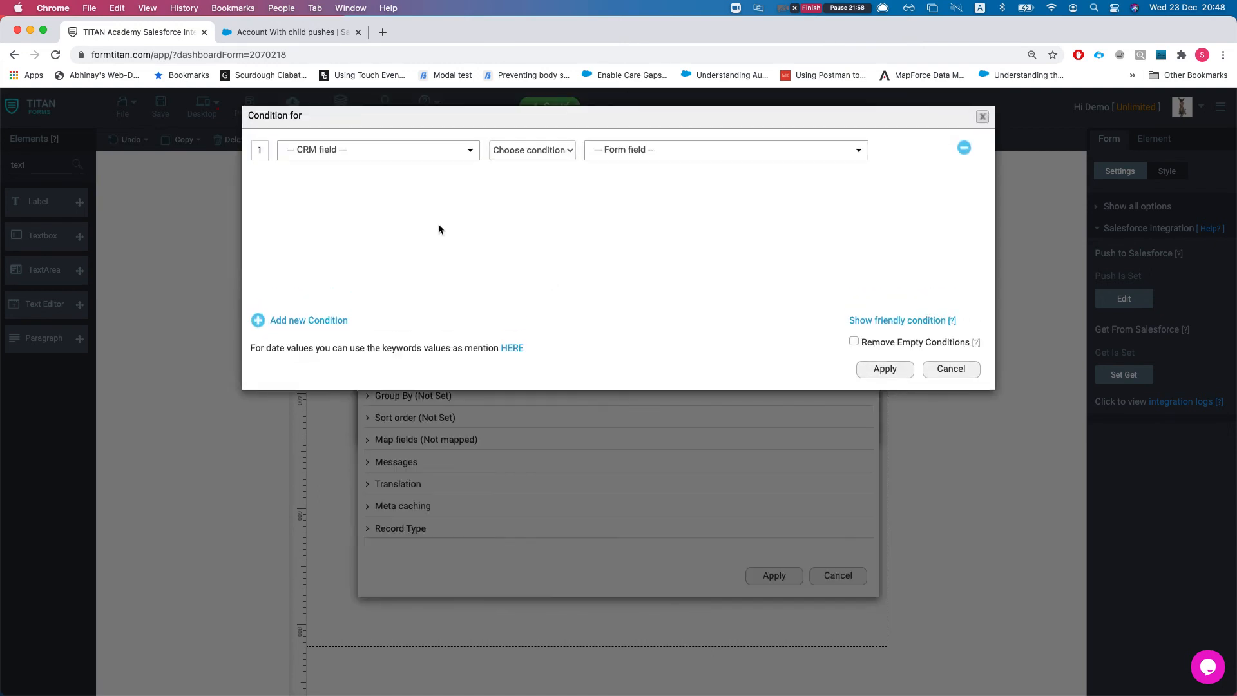
left_click(345, 154)
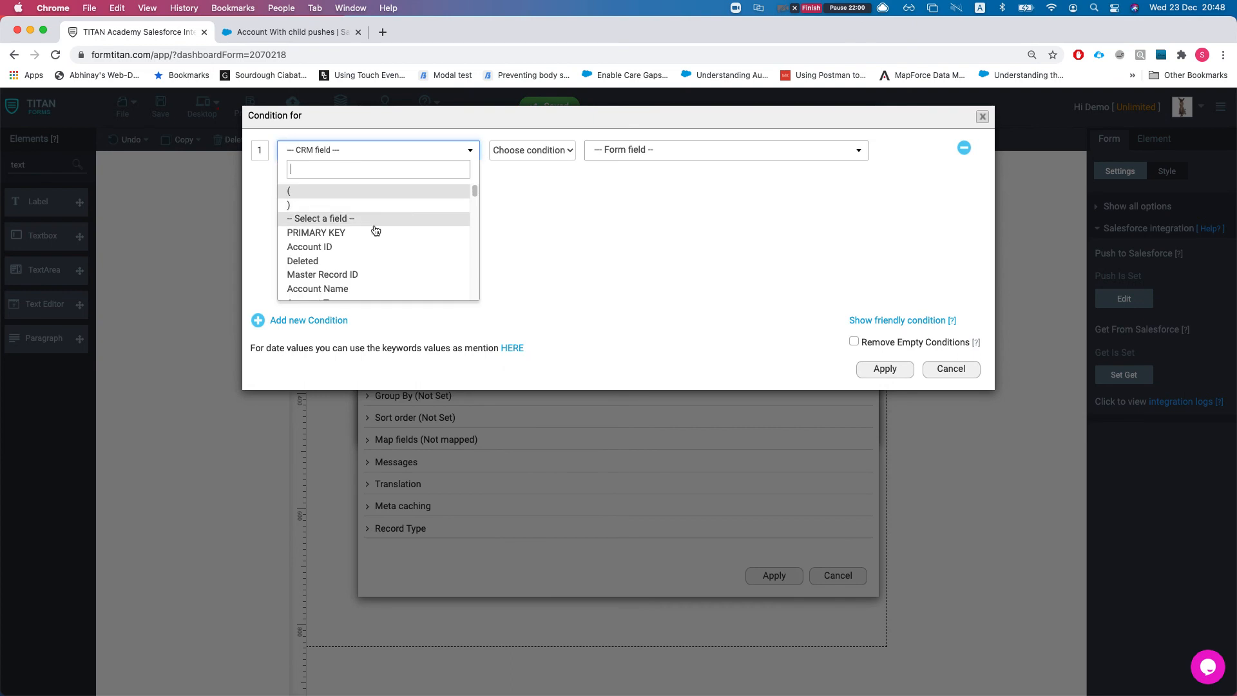
left_click(362, 247)
left_click(519, 154)
left_click(514, 166)
left_click(712, 155)
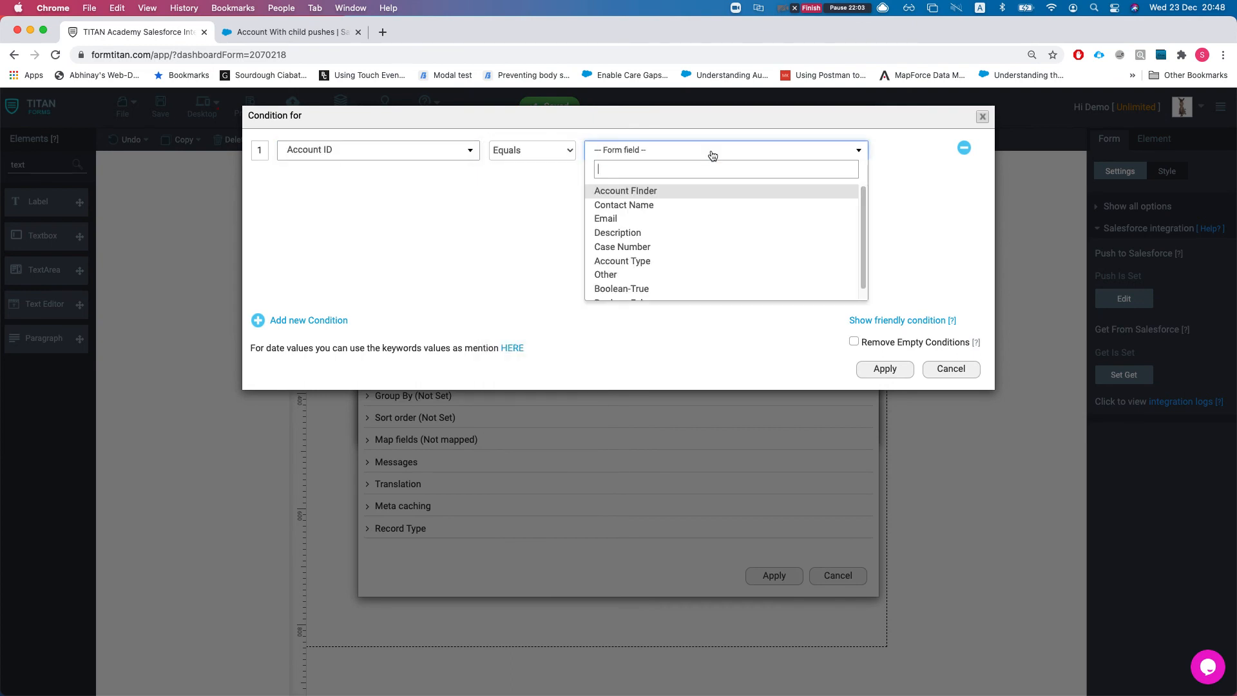
left_click(677, 194)
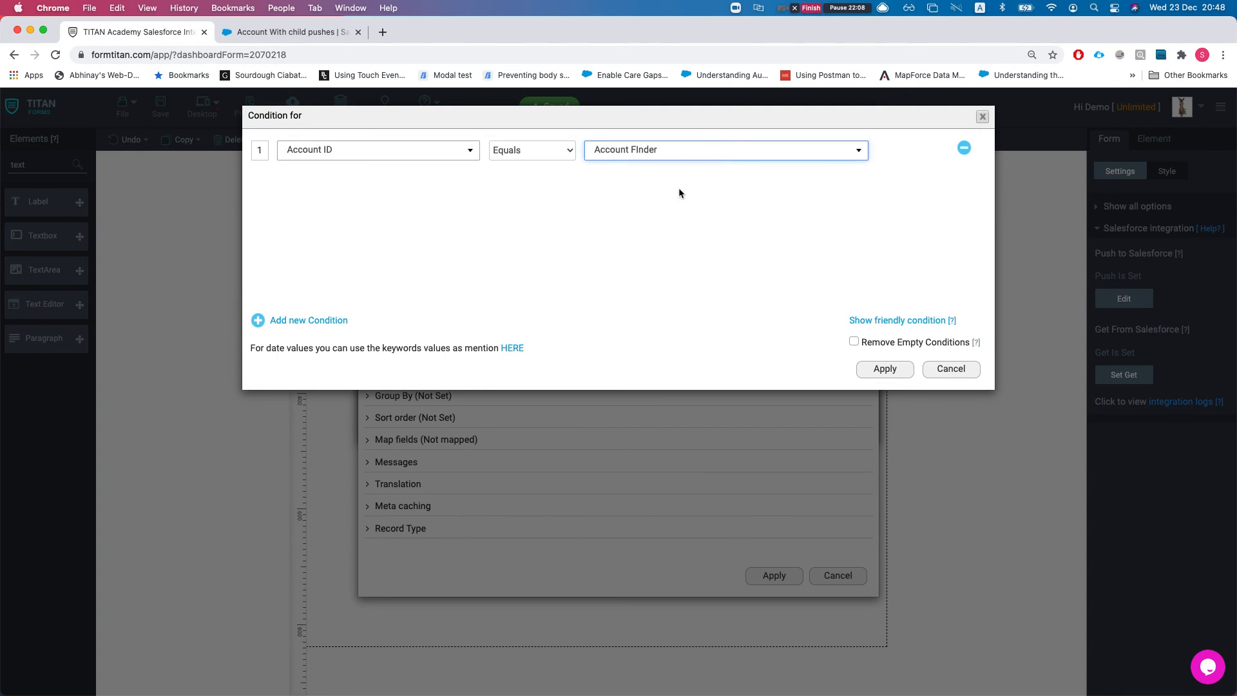
left_click(885, 369)
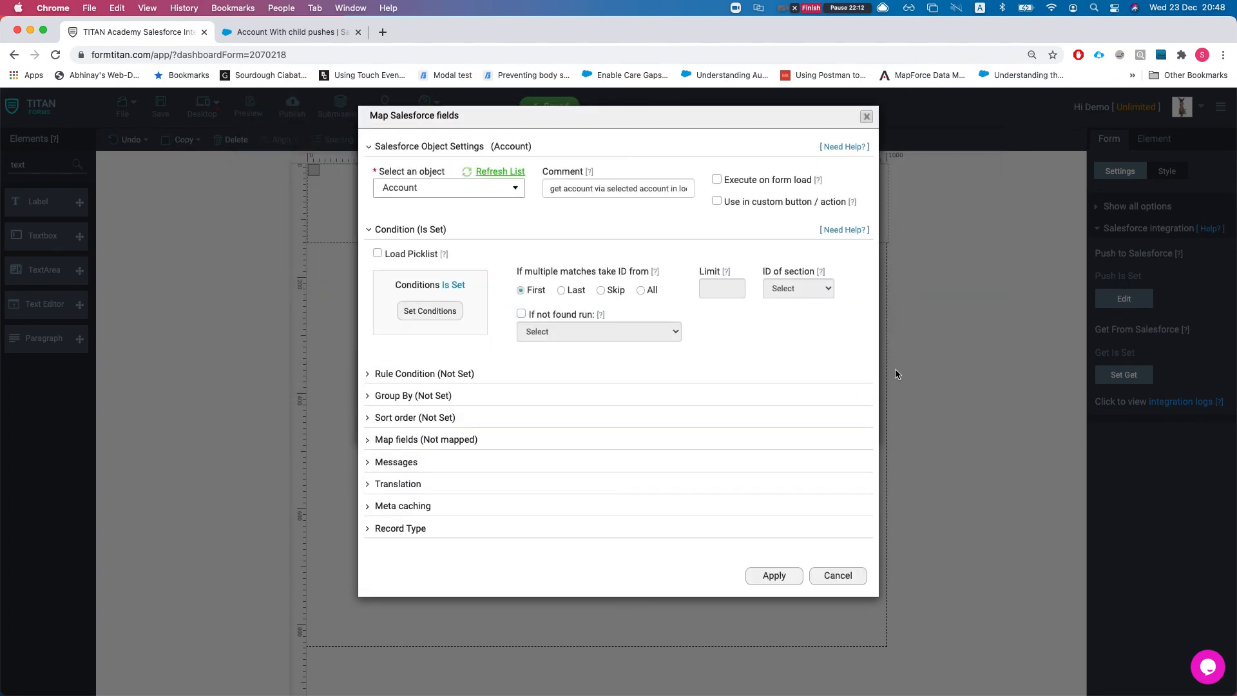
Map the Account Type form field to Salesforce's Account Type field and apply the Account object settings.
left_click(427, 439)
left_click(424, 498)
left_click(300, 157)
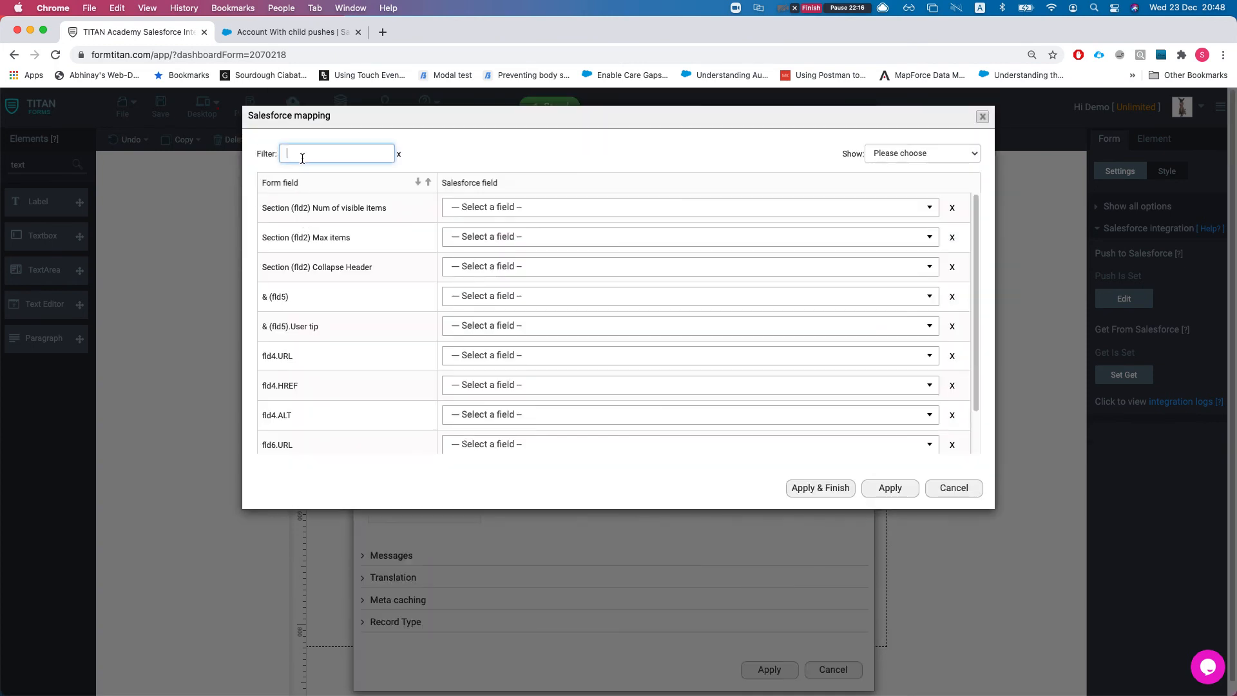
type("accou")
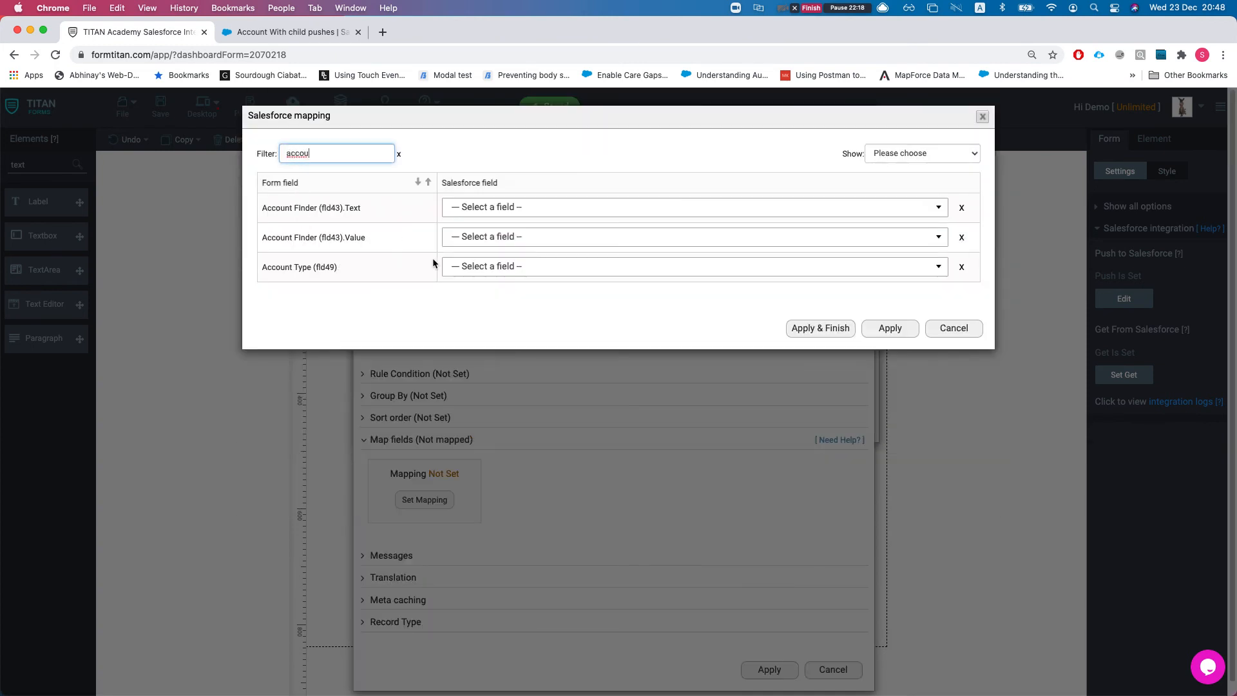
left_click(475, 267)
type("type")
key("Return")
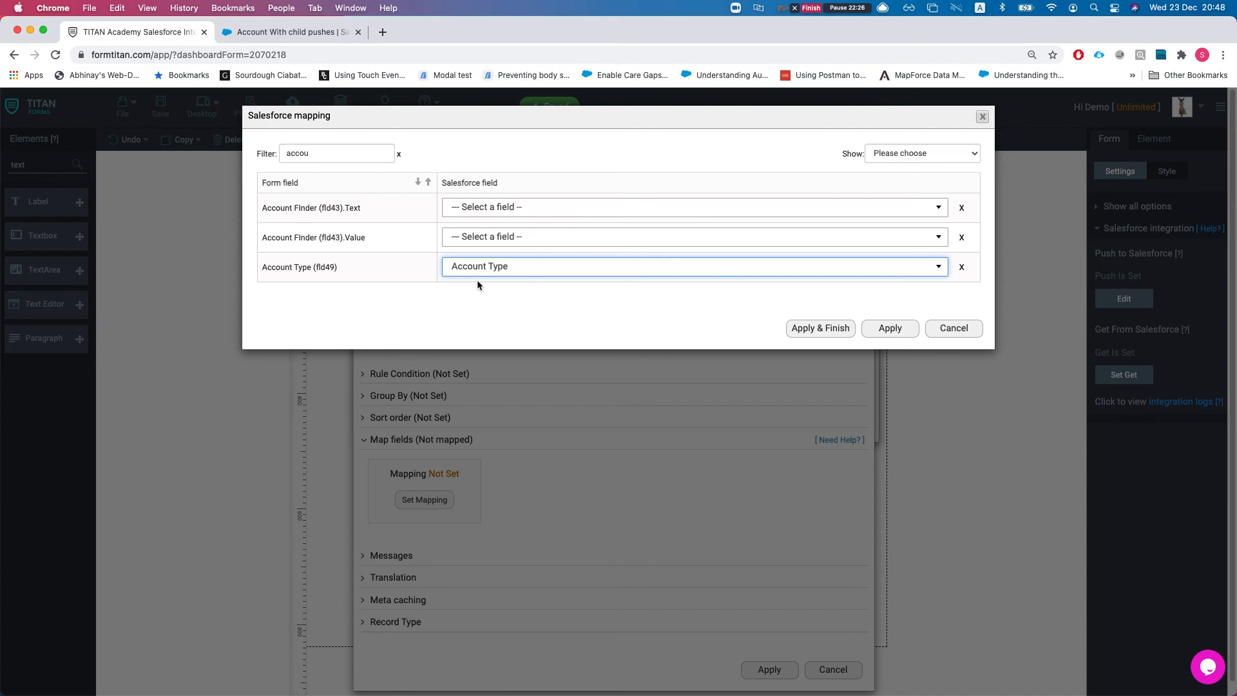
left_click(867, 330)
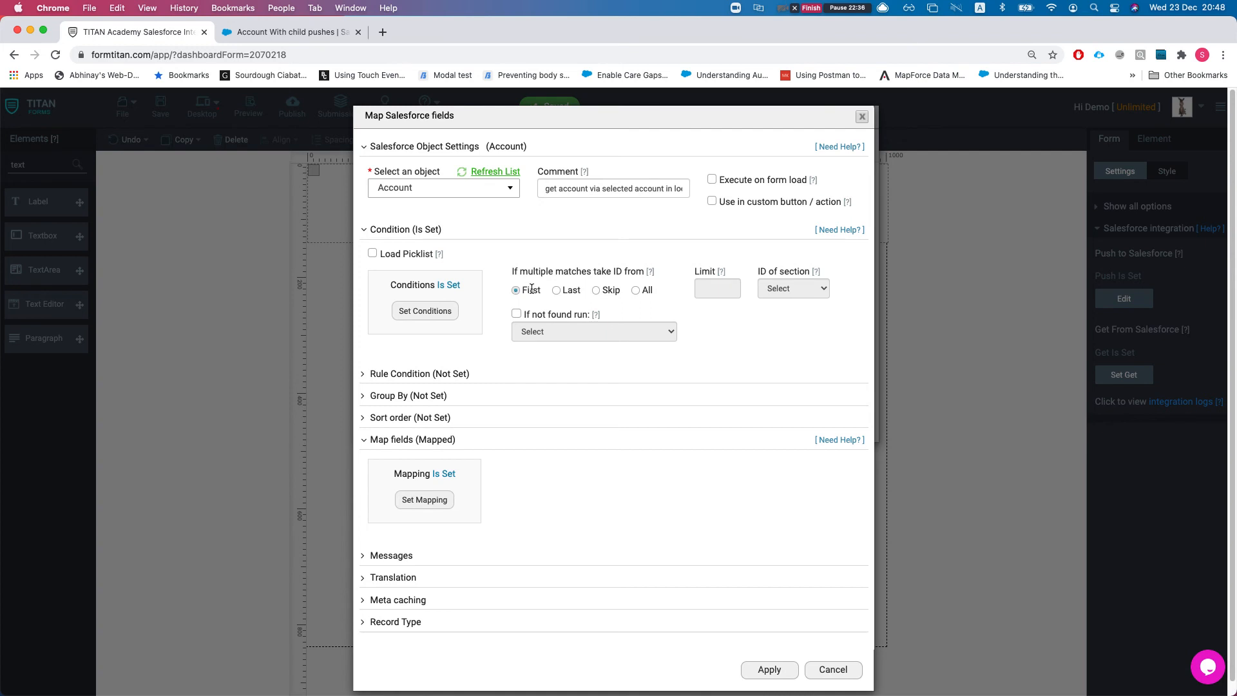
left_click(757, 668)
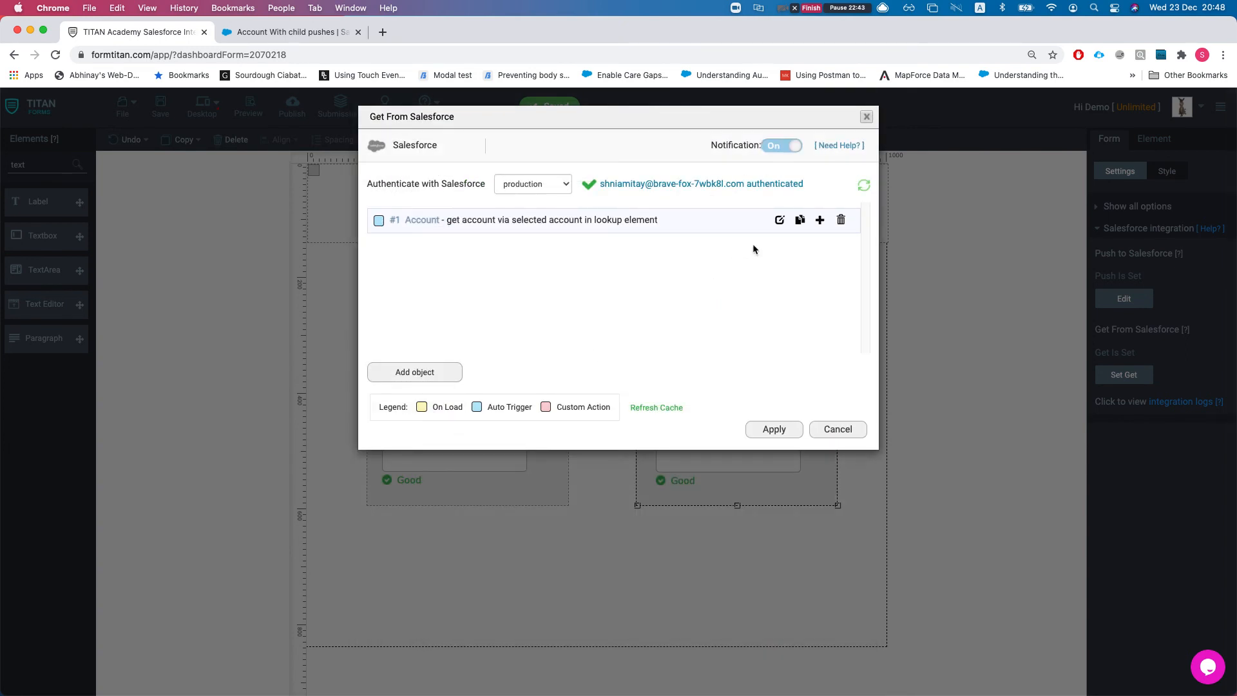
Add a child object Case under Account with the comment "get cases that are related to the parent account".
left_click(819, 220)
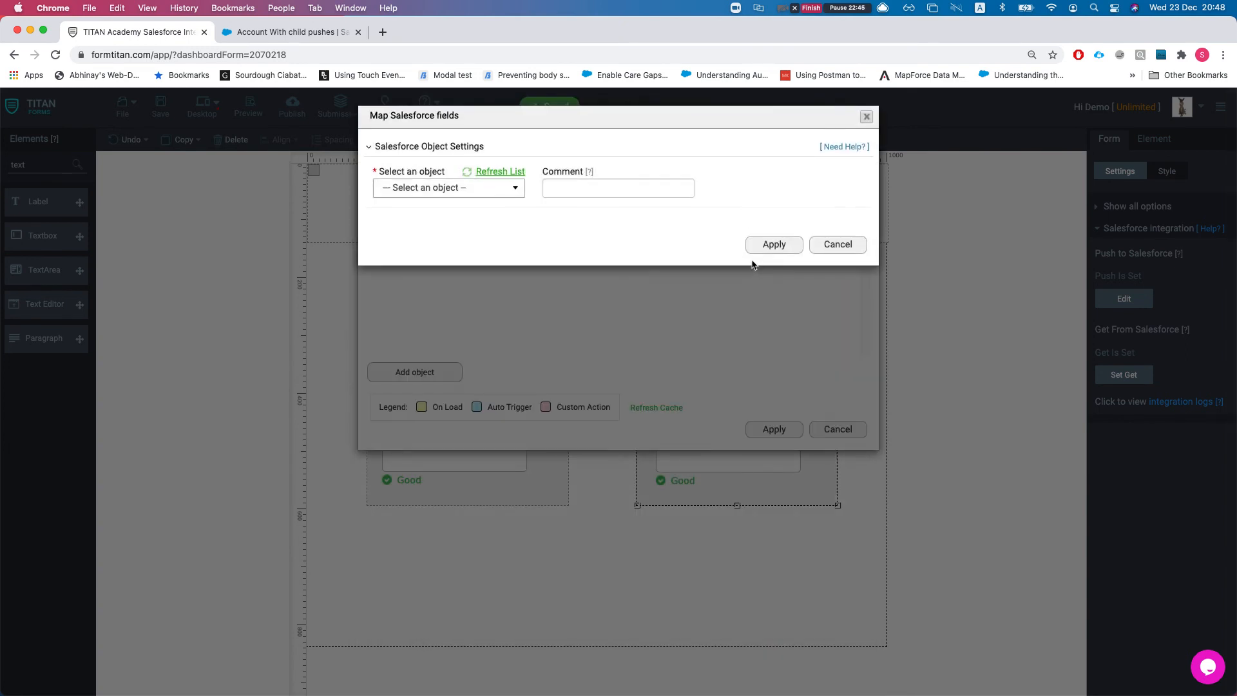
left_click(470, 191)
type("case")
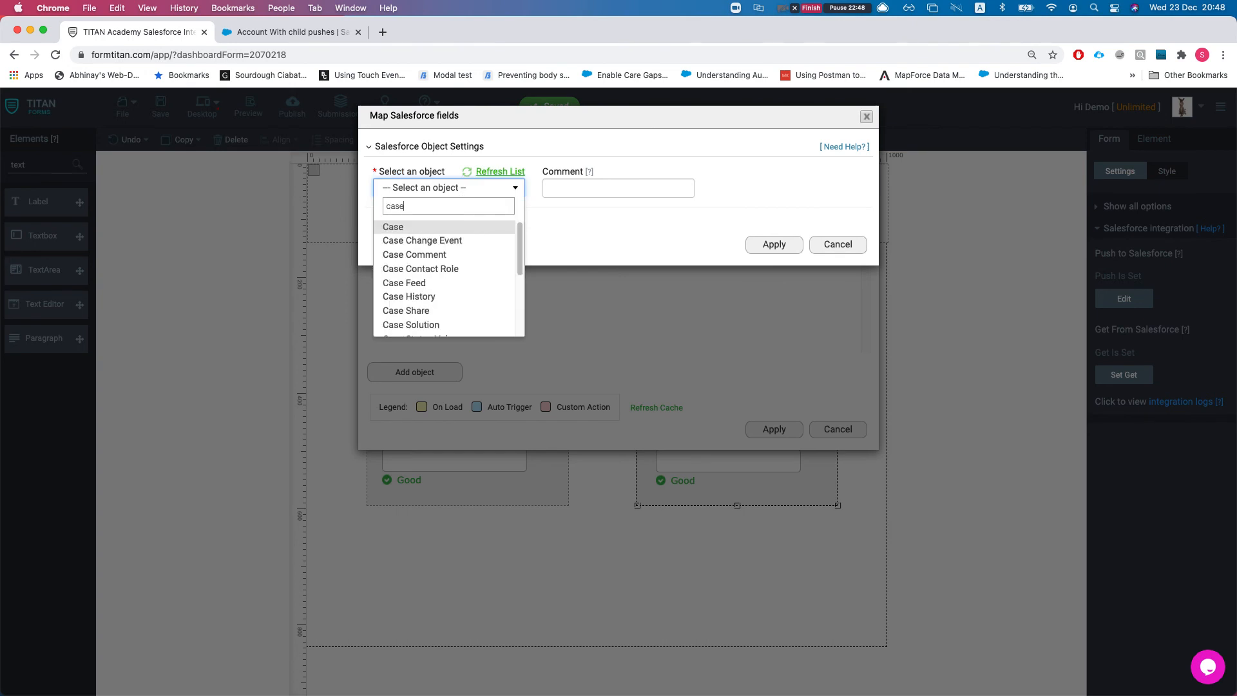
key("Return")
left_click(570, 191)
type("gwt")
key("BackSpace")
key("BackSpace")
key("BackSpace")
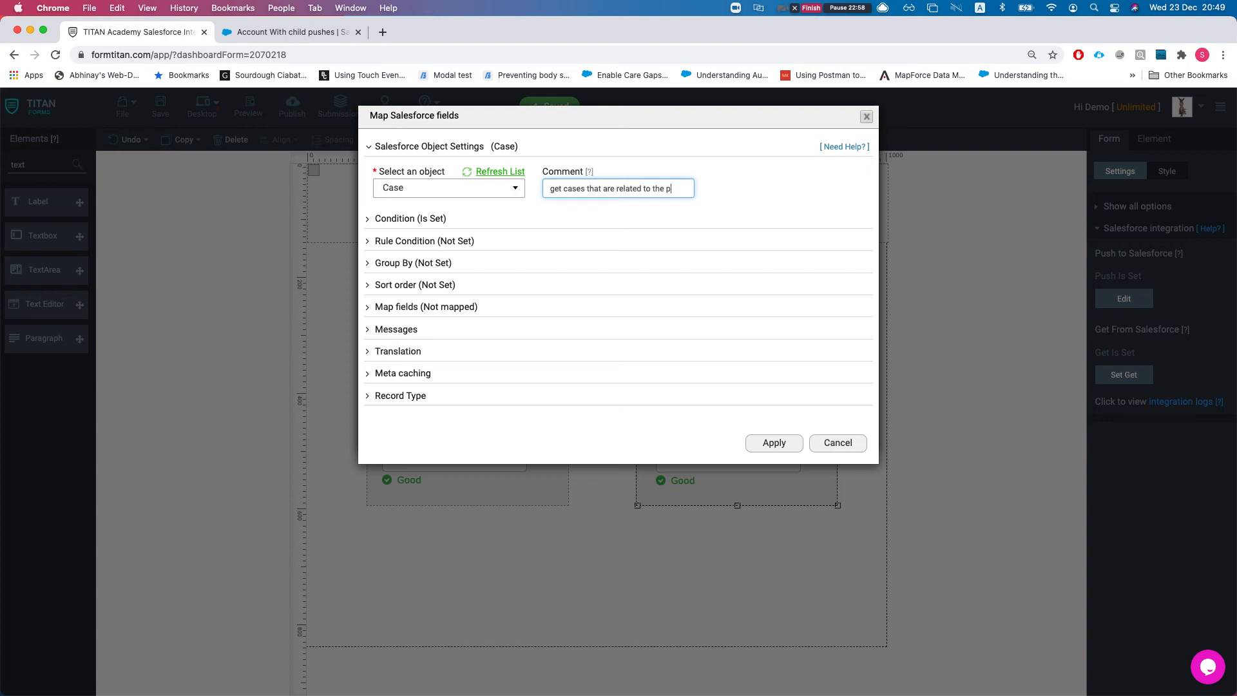
type("ent account")
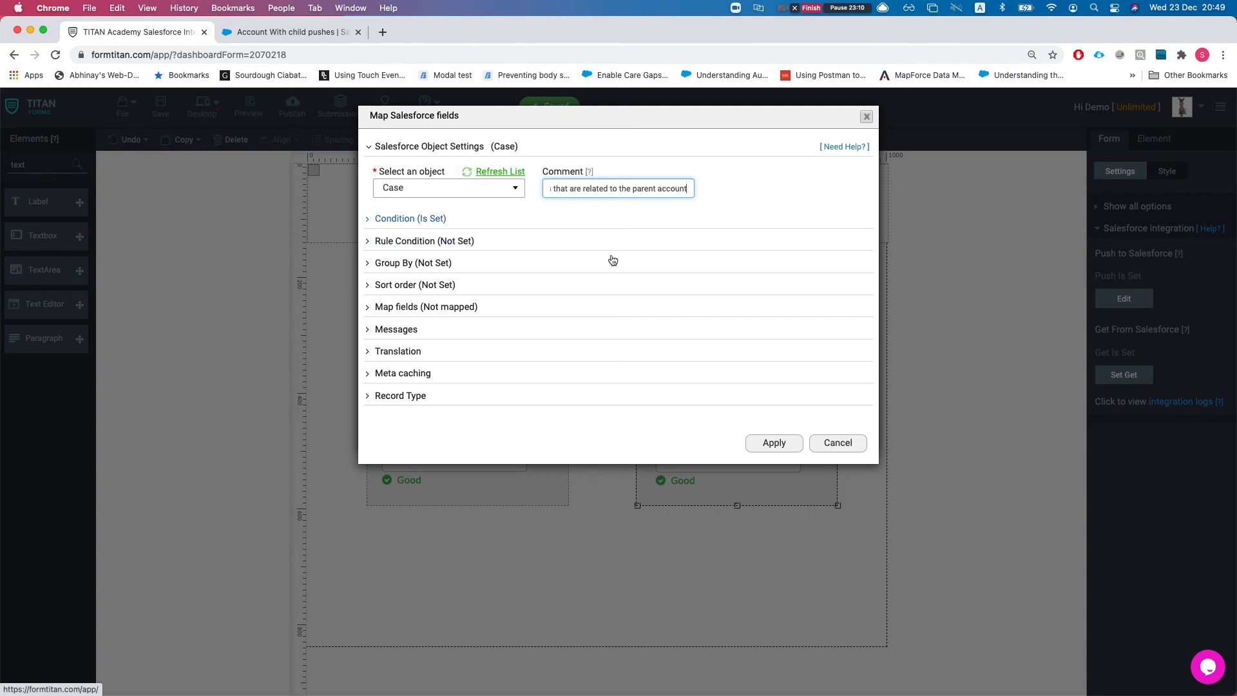
Switch the child object to Contact and change "cases" to "contacts" in its comment.
left_click(467, 188)
type("contac")
scroll(445, 277, "up", 5)
left_click(438, 268)
double_click(574, 188)
type("contacts")
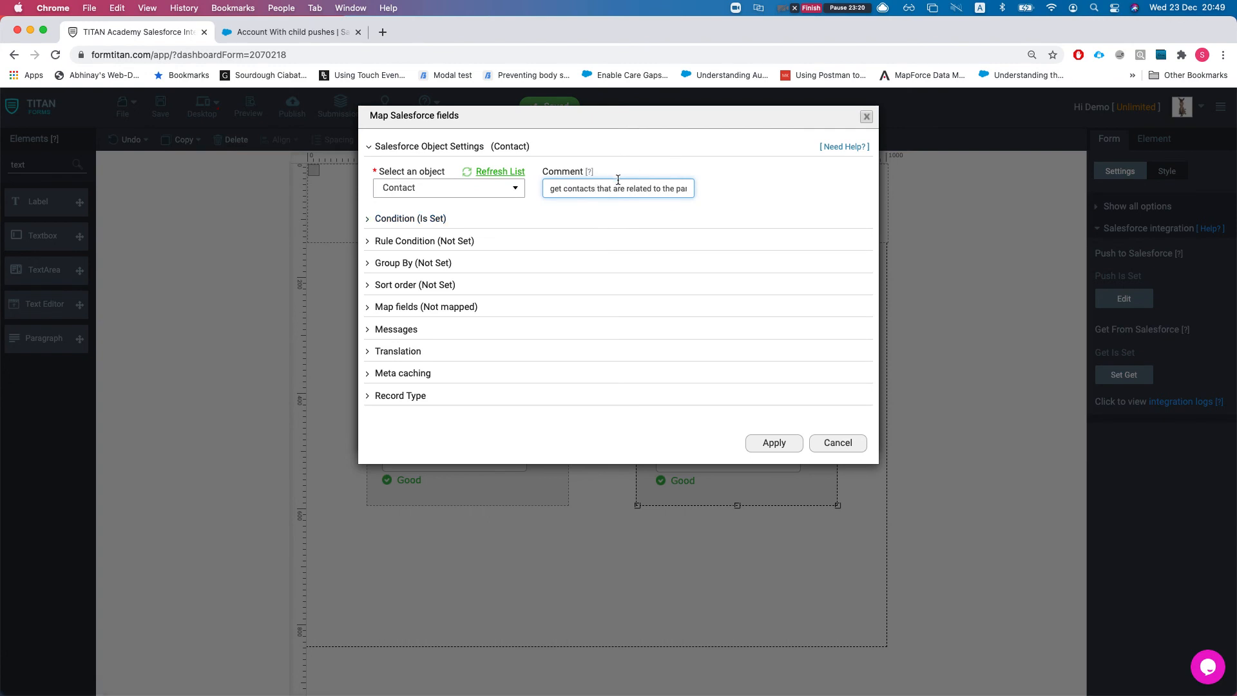
Correct the word "parent" in the Contact comment and set multiple matches to take the ID from All.
left_click_drag(621, 191, 696, 196)
left_click(677, 192)
left_click(456, 219)
double_click(644, 186)
type("s")
key("BackSpace")
type("par")
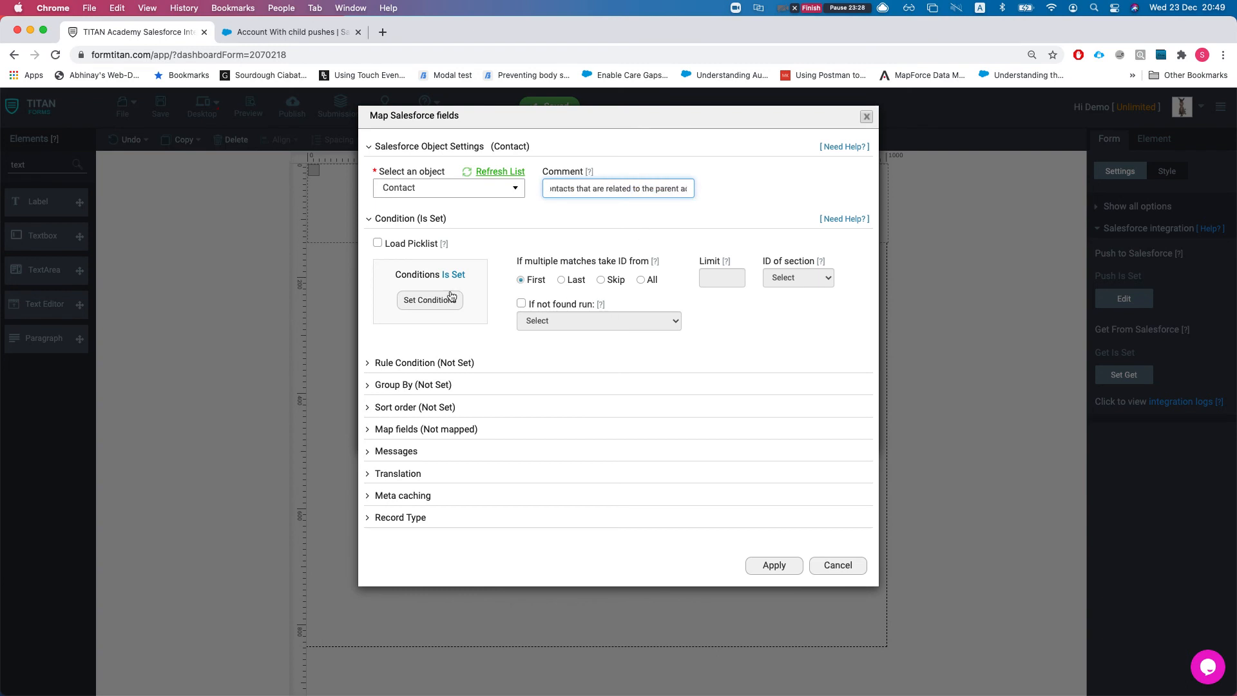
left_click(640, 280)
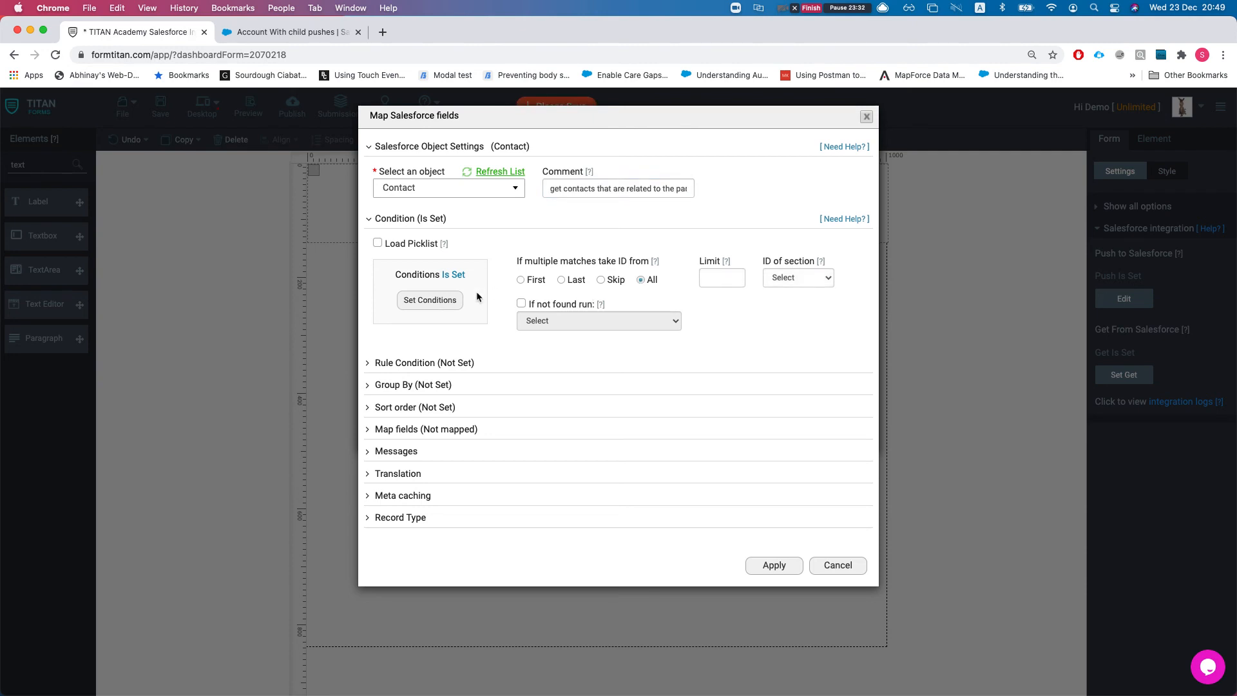
Keep the Contact object's Account ID condition and map the Contact Name form field to Salesforce's Full Name.
left_click(431, 300)
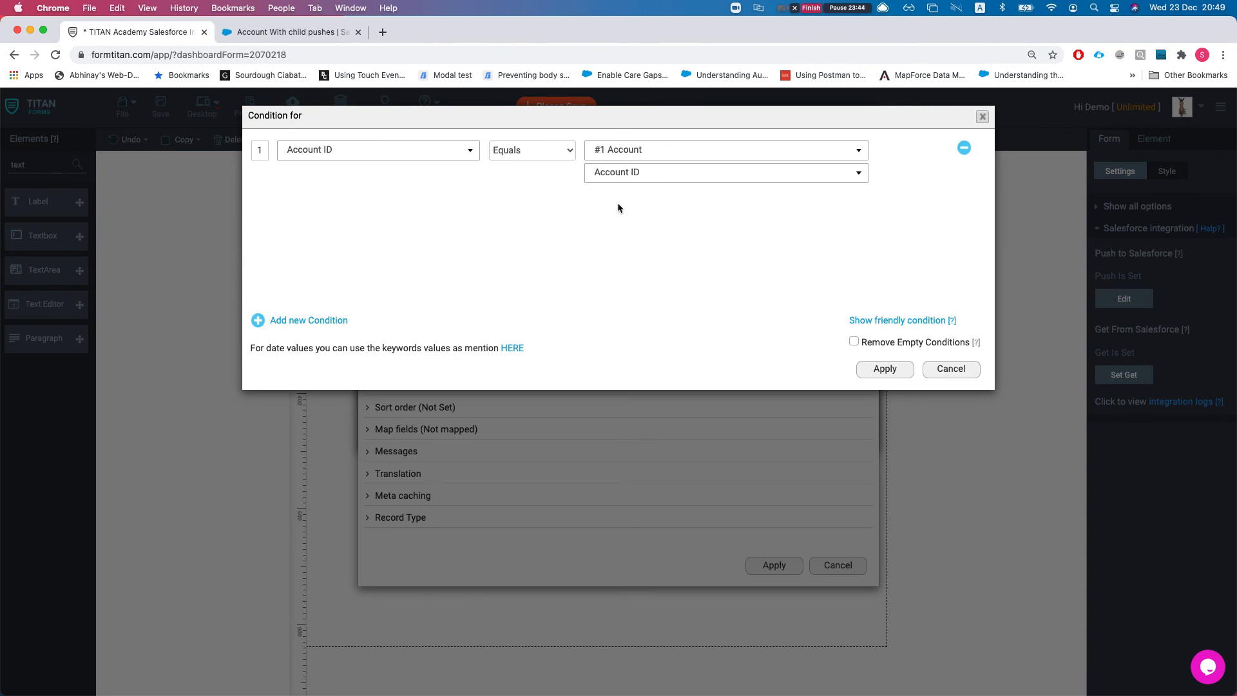
left_click(876, 370)
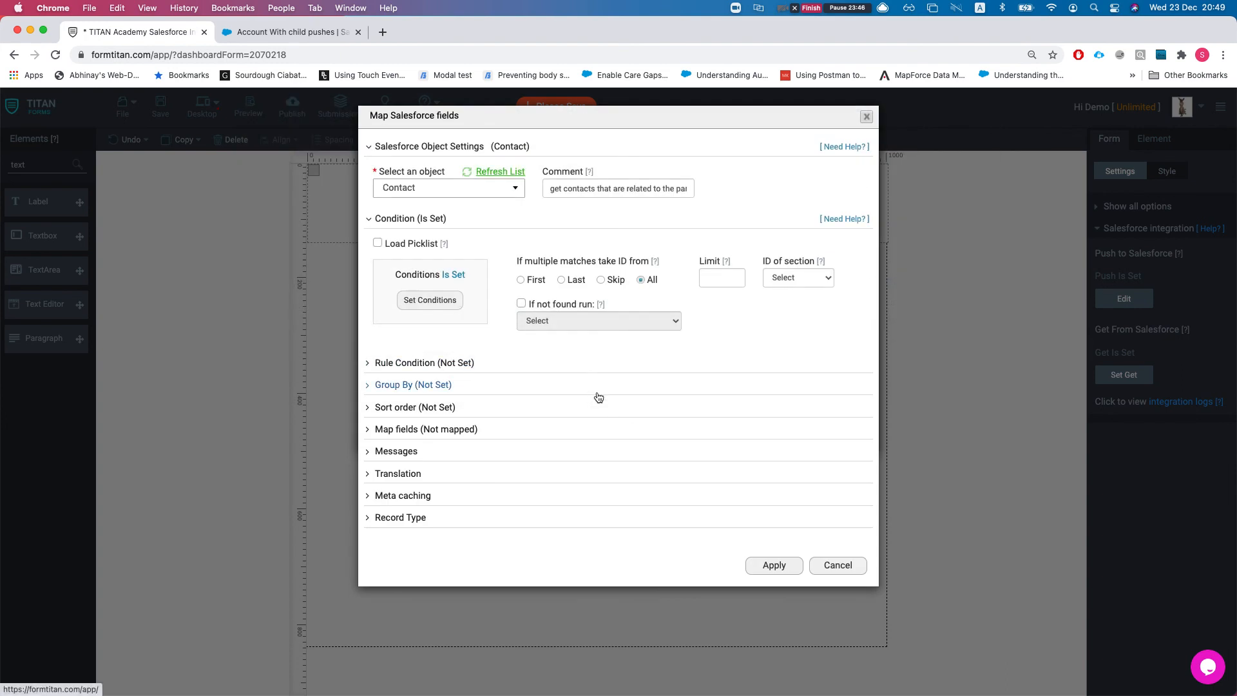
left_click(415, 444)
left_click(411, 451)
left_click(410, 430)
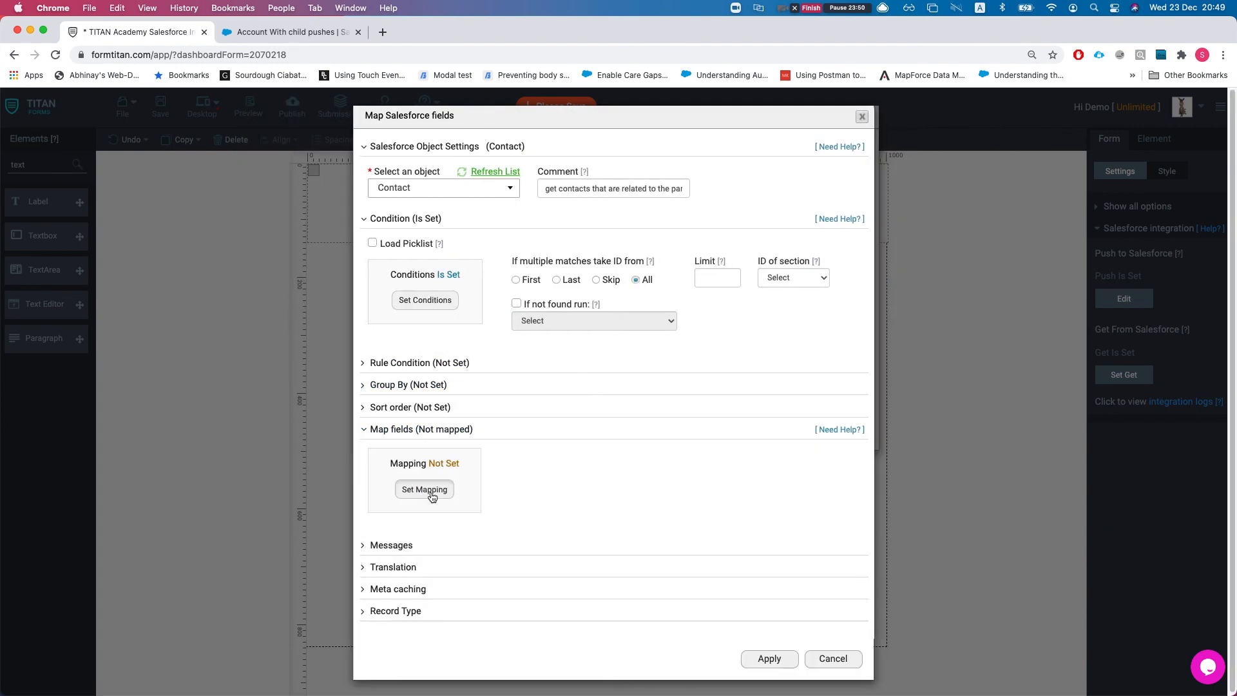
left_click(427, 494)
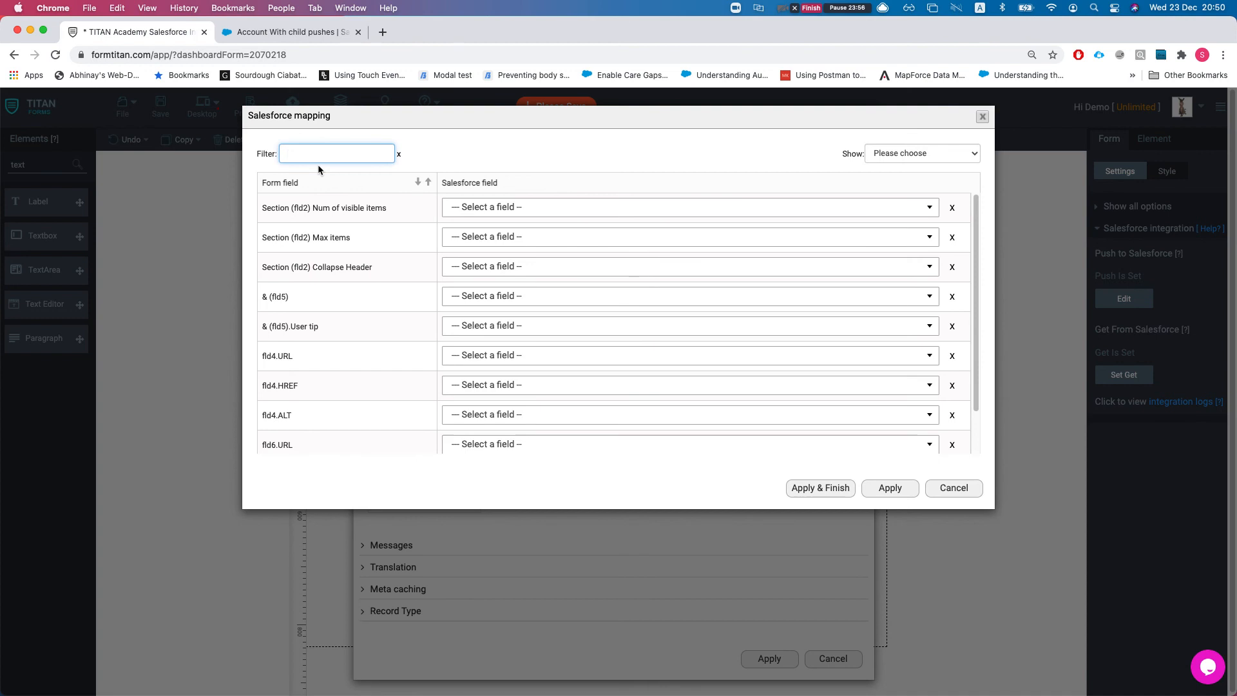
type("conta")
key("BackSpace")
left_click(480, 207)
type("full")
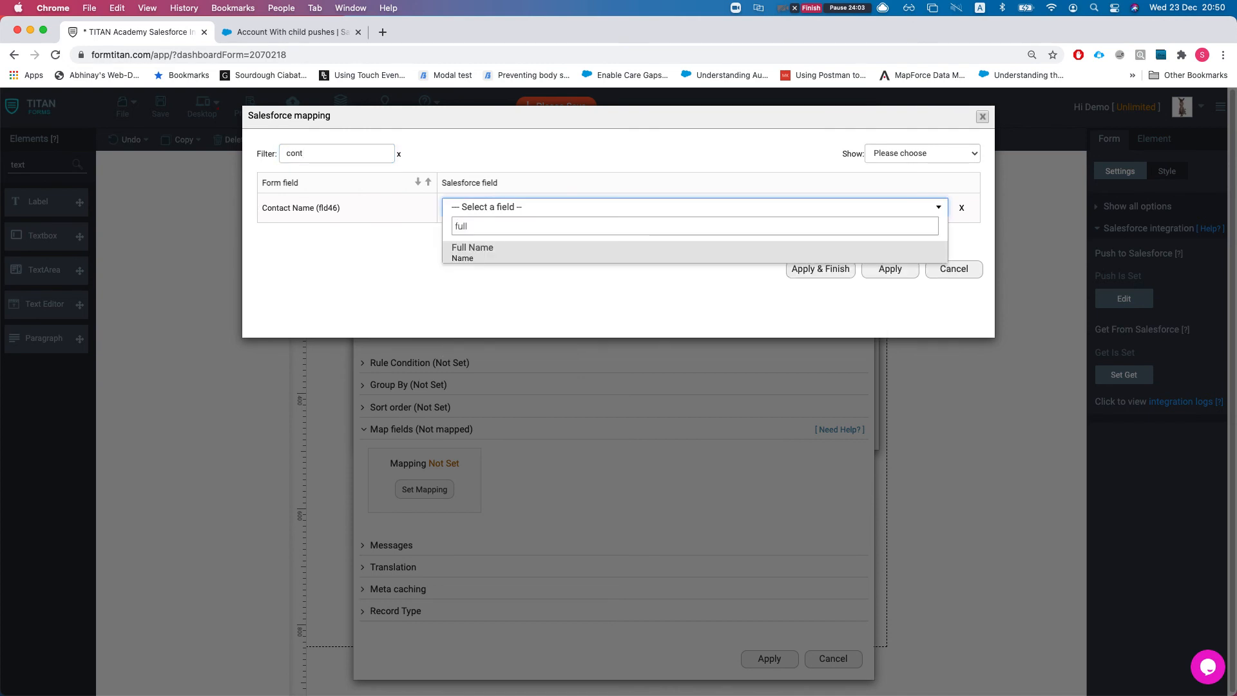
key("Return")
Map the Email form field to Salesforce's Email field and apply the Contact object settings.
left_click(335, 154)
double_click(334, 154)
key("BackSpace")
type("em")
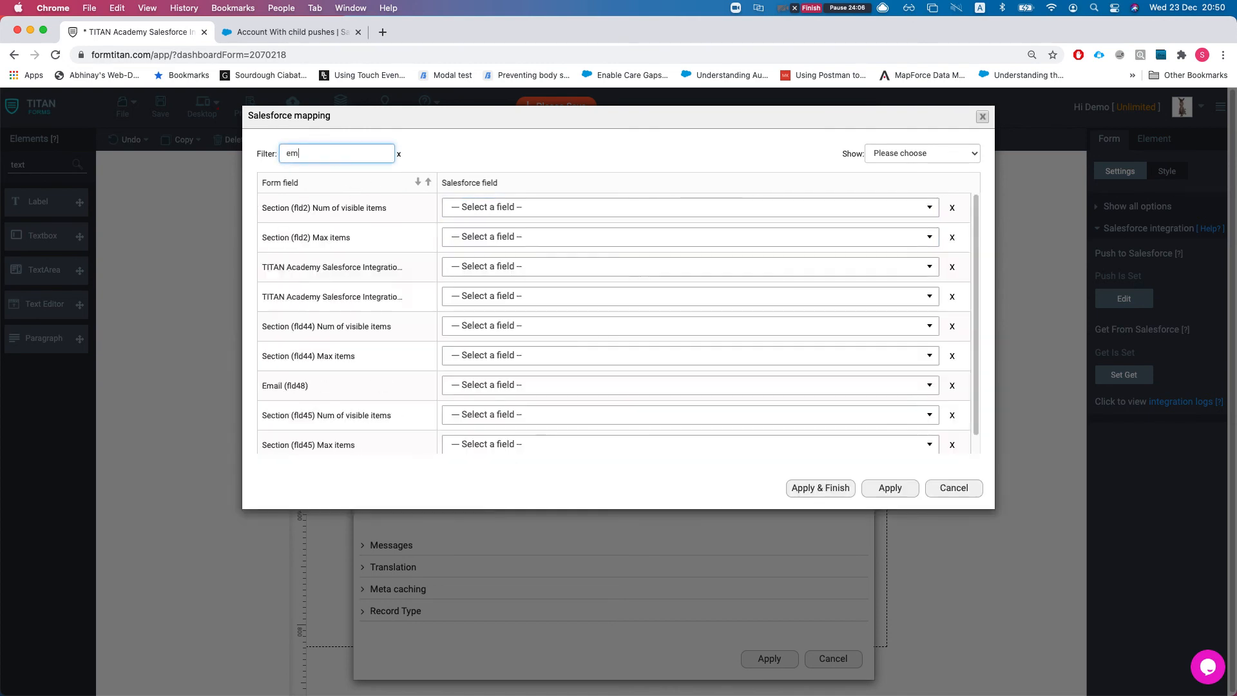
type("ail")
left_click(496, 213)
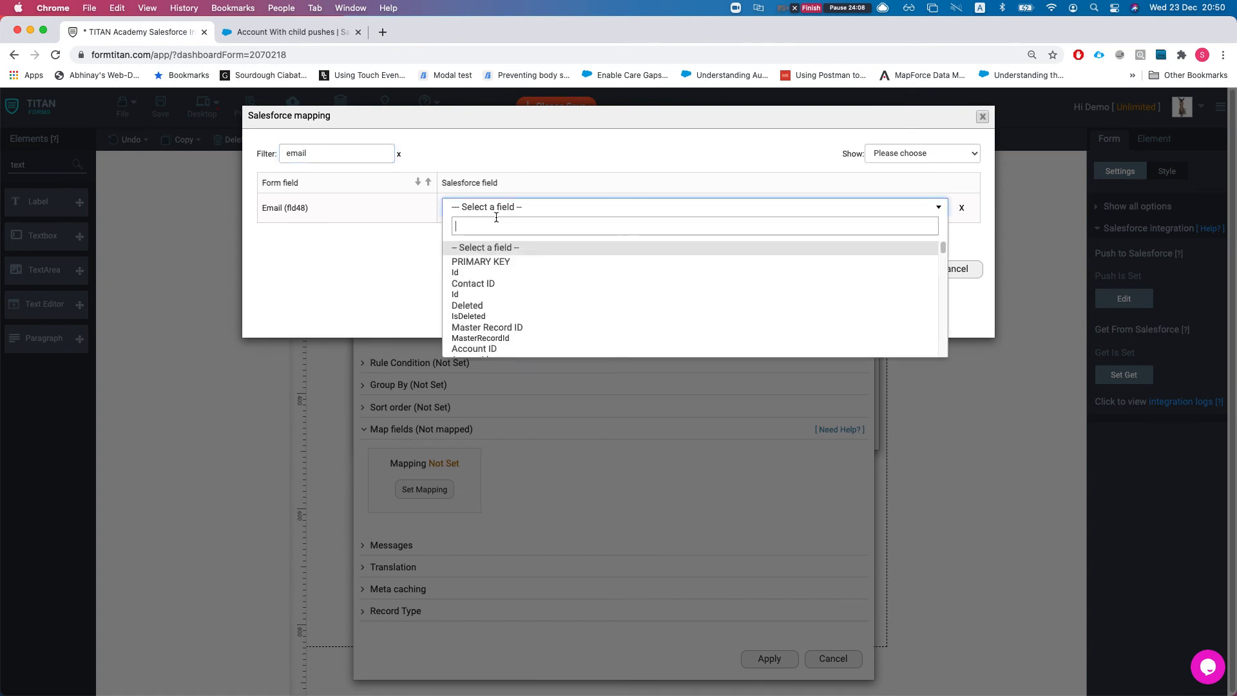
type("email")
key("Return")
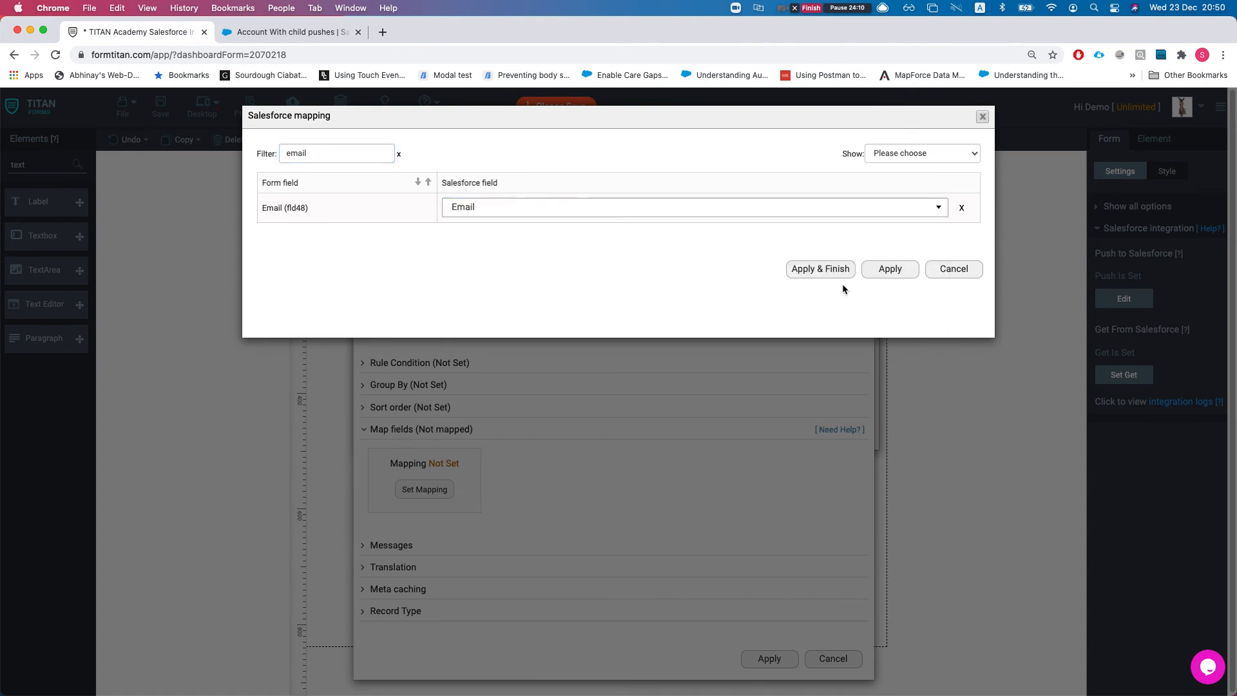
left_click(893, 269)
left_click(747, 658)
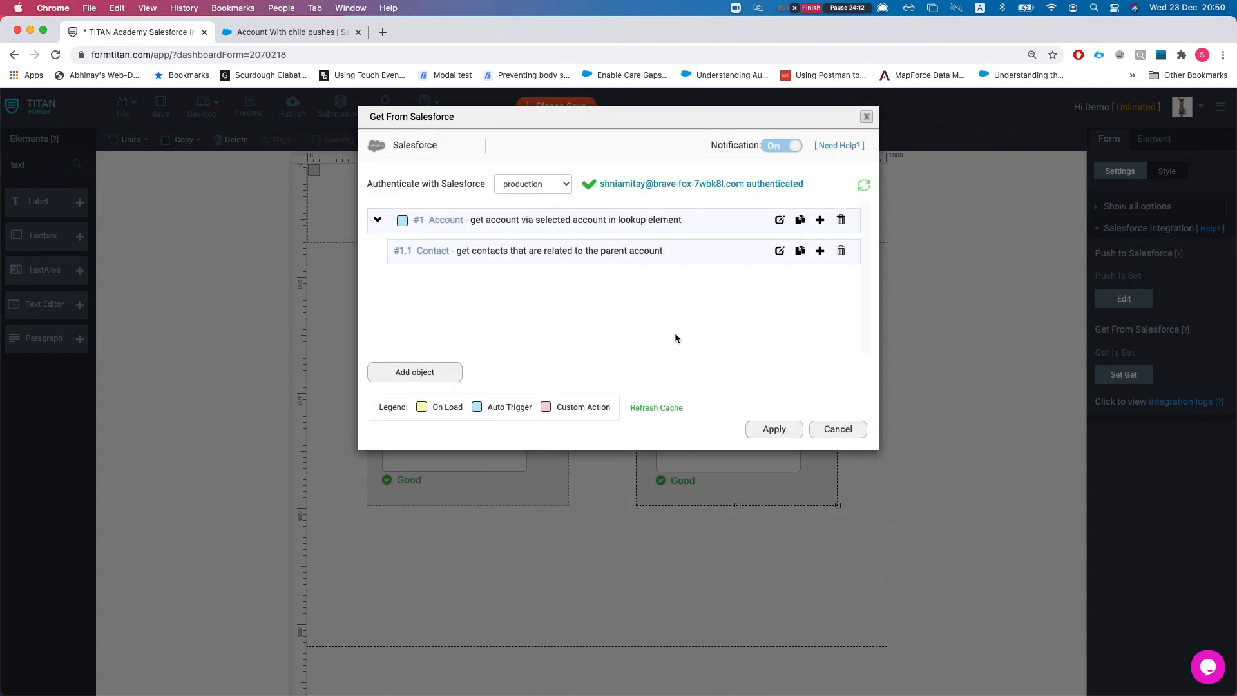
Add a child object under Contact and set it to Case.
left_click(820, 253)
left_click(464, 195)
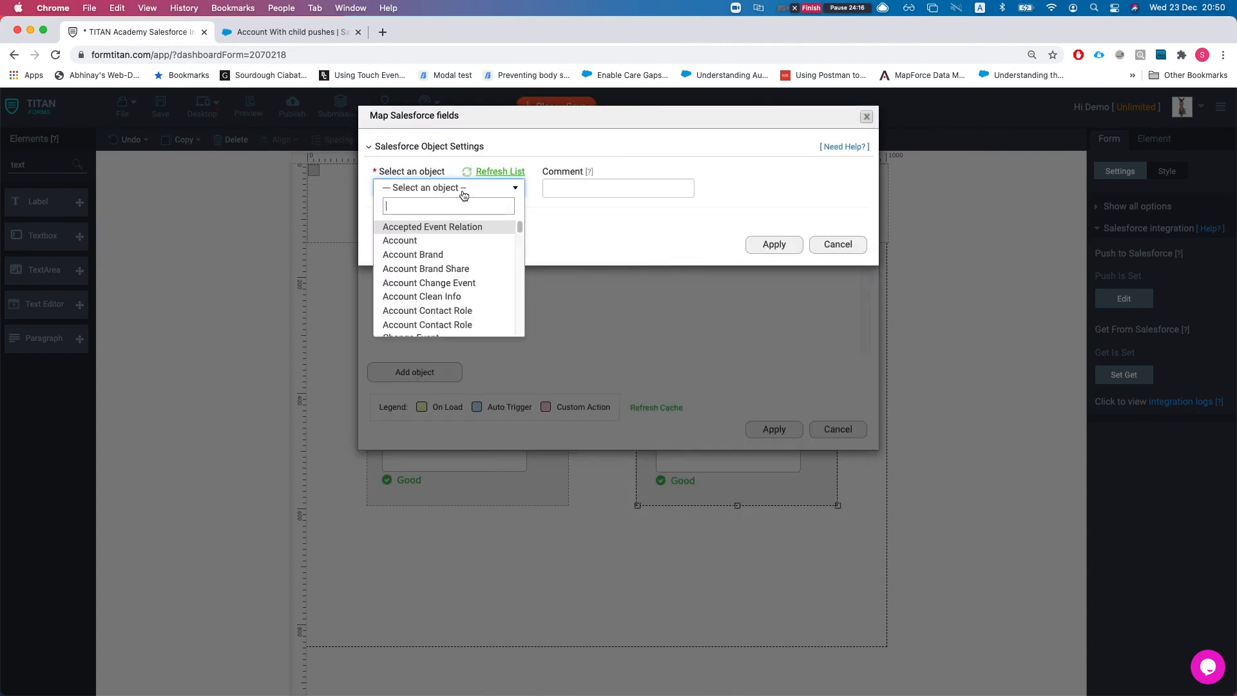
type("cases")
left_click(411, 228)
Enter the comment "get all cases that are related to the parent account" for the Case object.
left_click(552, 187)
type("get all cases")
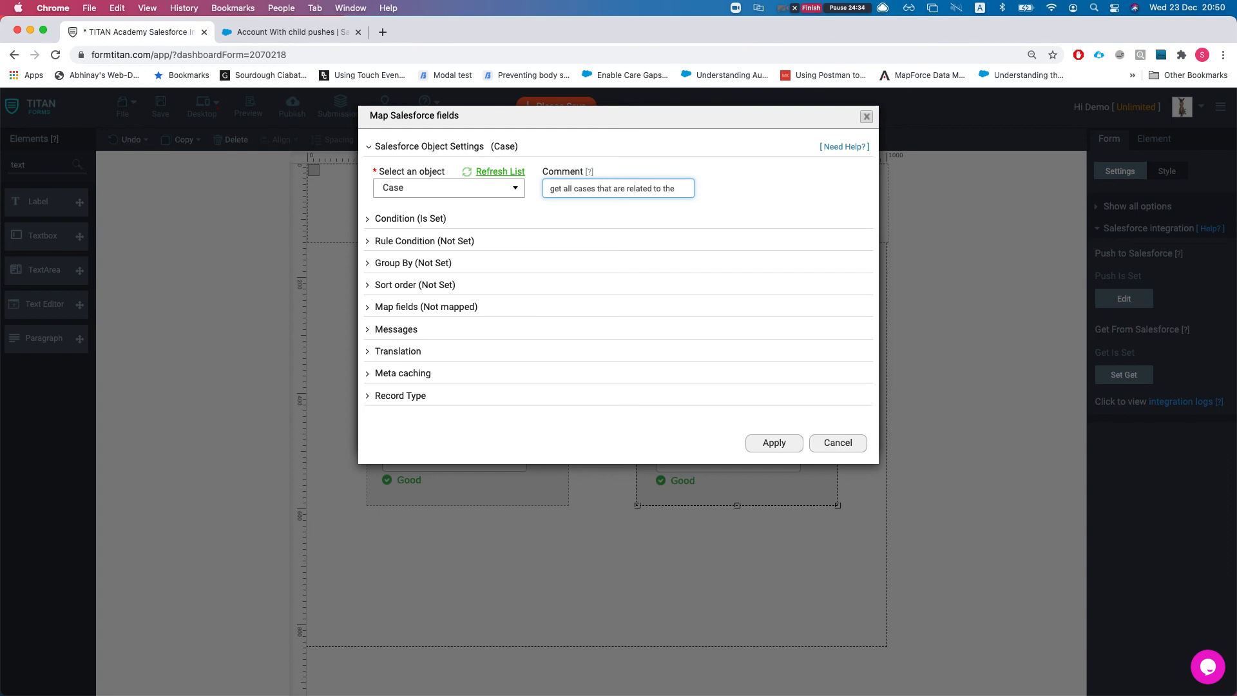
type("ccou")
key("BackSpace")
key("BackSpace")
key("BackSpace")
key("BackSpace")
key("BackSpace")
type("parent account")
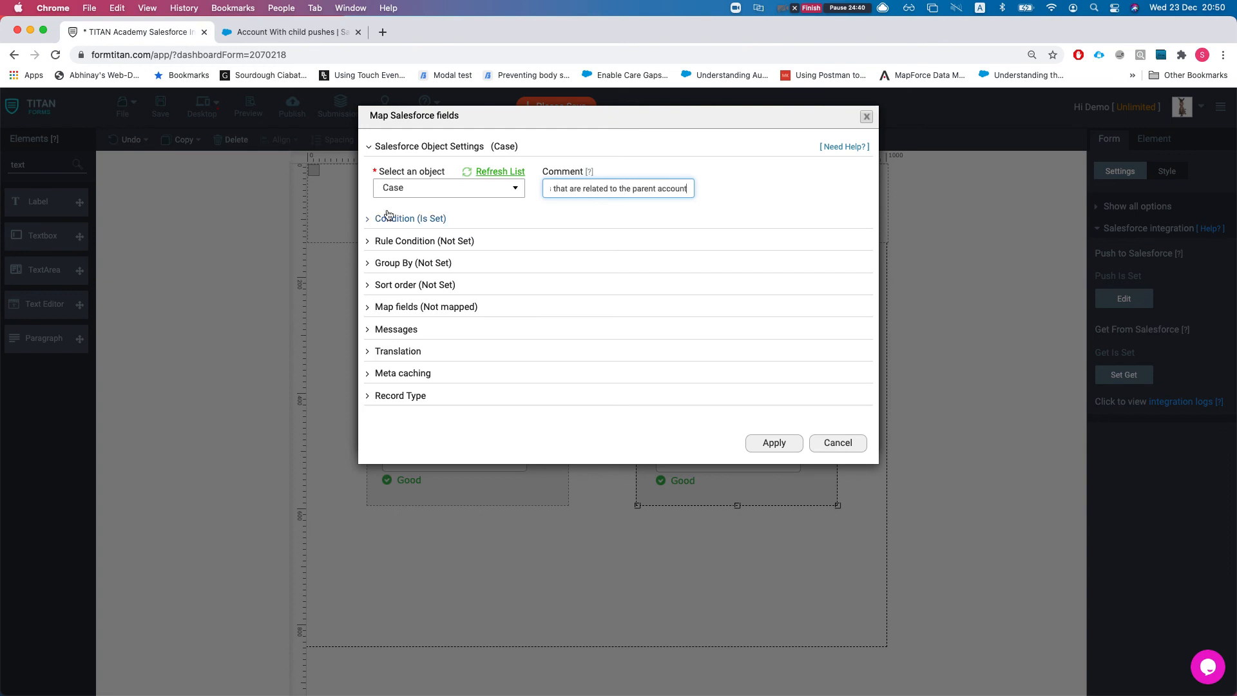
Set the Case object's multiple matches to take the ID from All and point its condition at #1 Account.
left_click(418, 224)
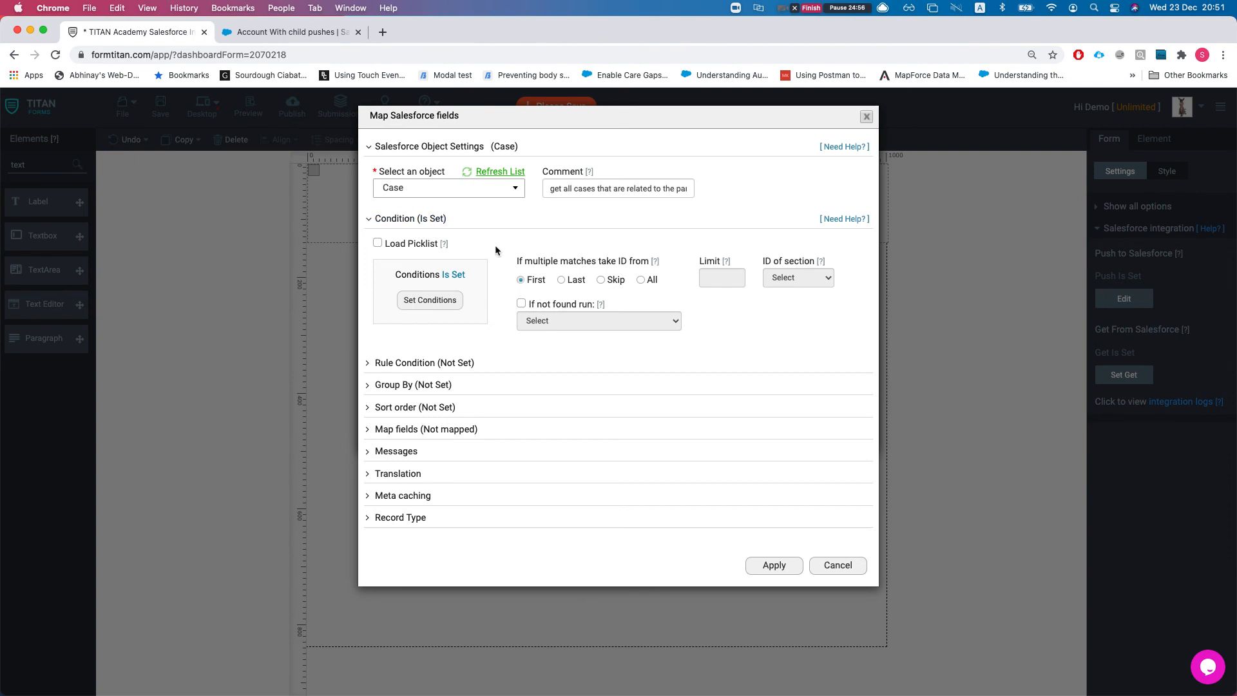
left_click(640, 280)
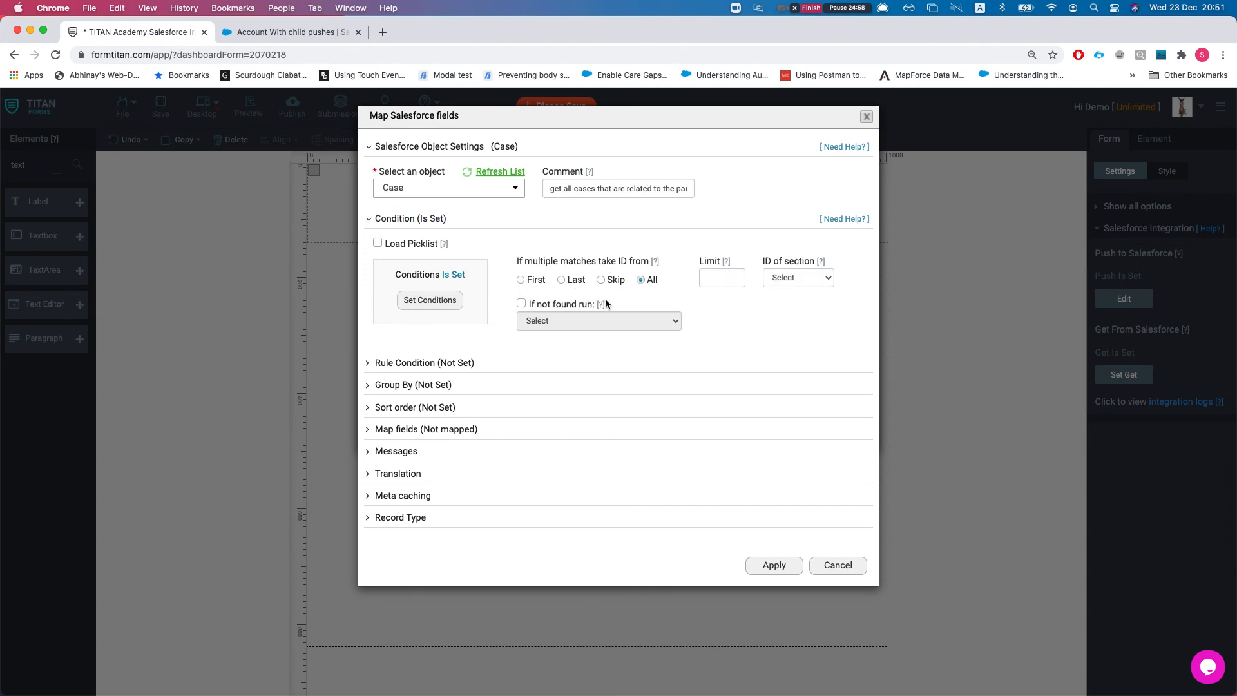
left_click(461, 300)
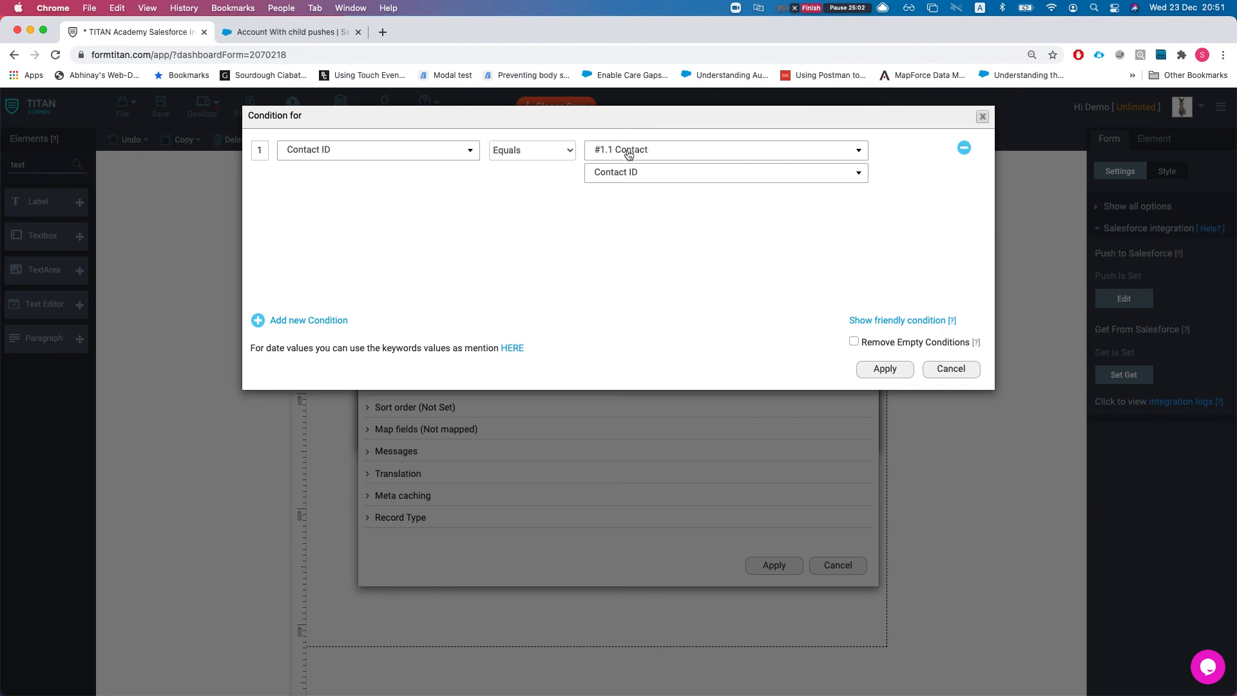
left_click(629, 154)
left_click(631, 192)
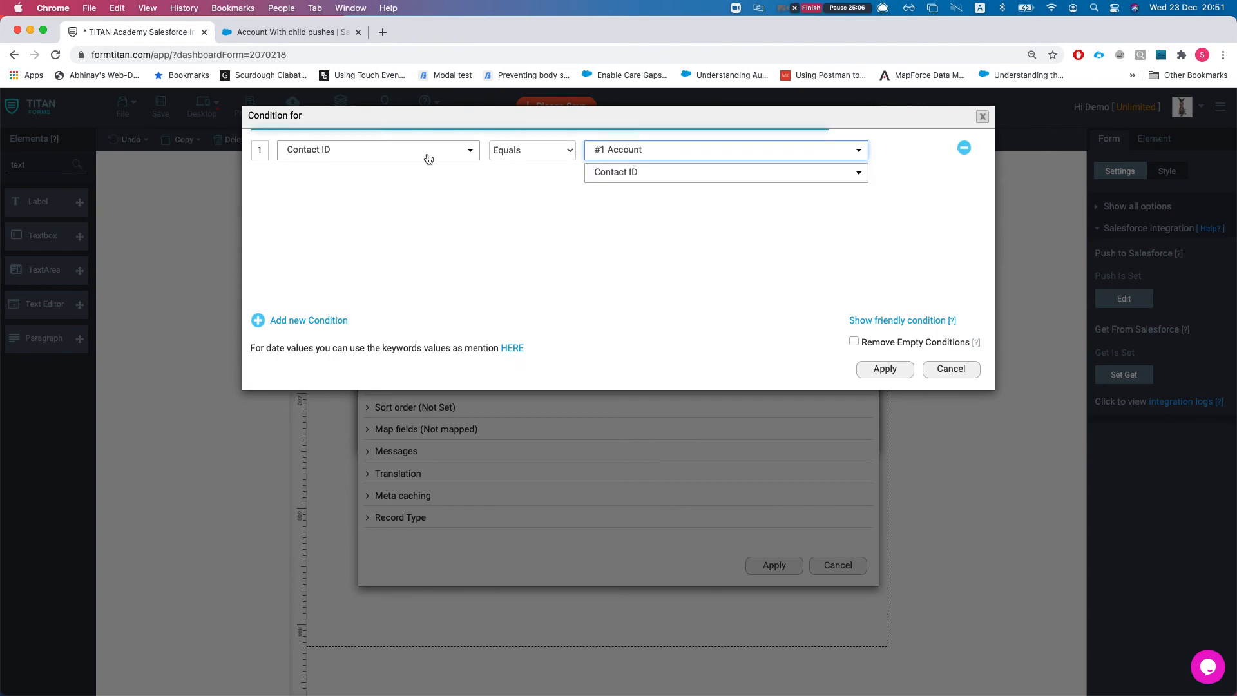
Set the Case condition to Account ID Equals the Account ID of #1 Account.
left_click(404, 158)
type("acc")
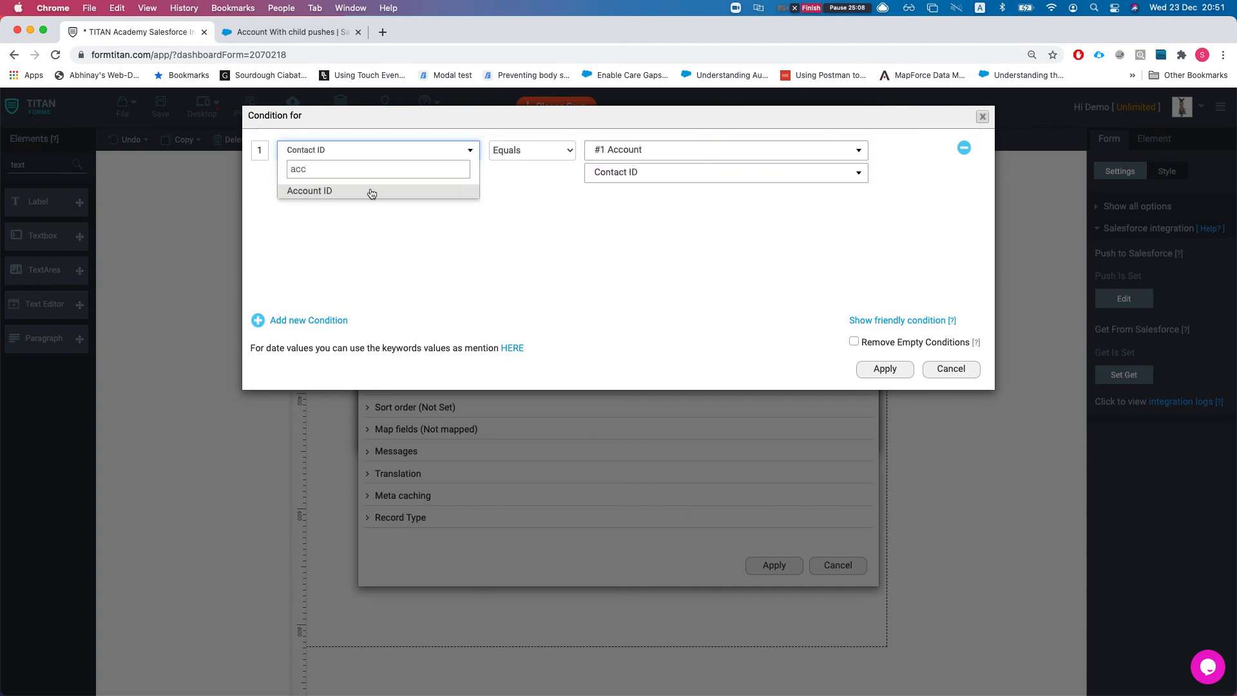
left_click(371, 191)
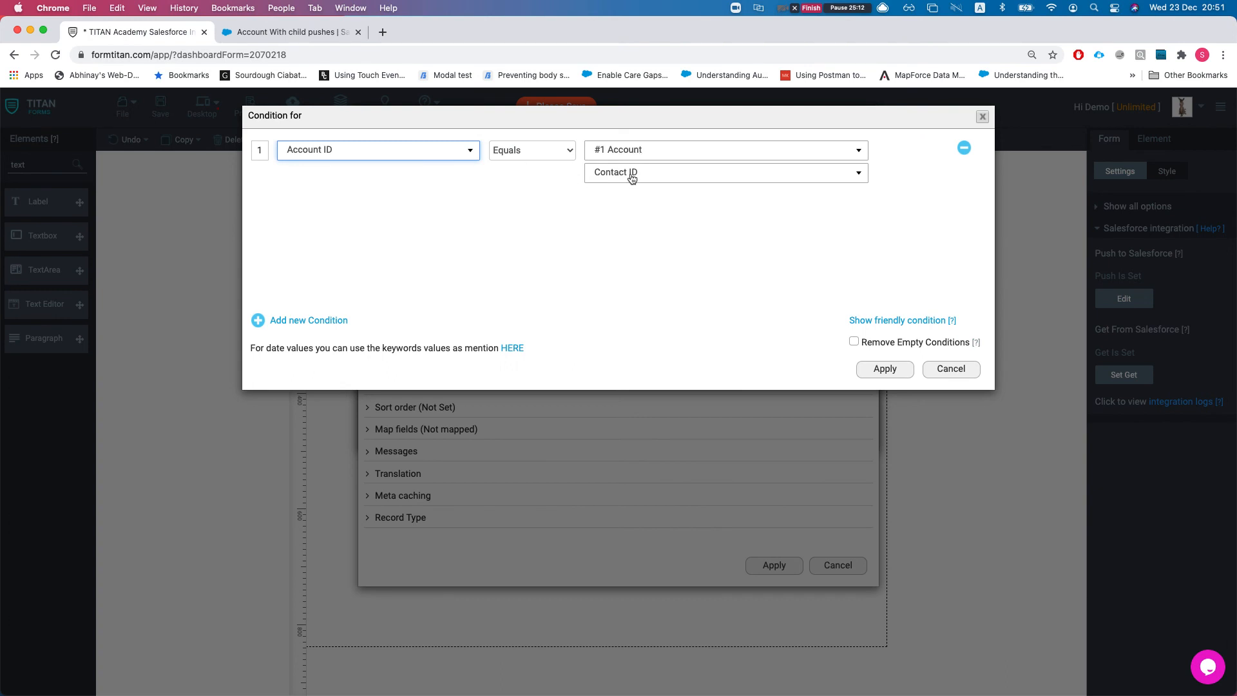
left_click(631, 172)
type("acc")
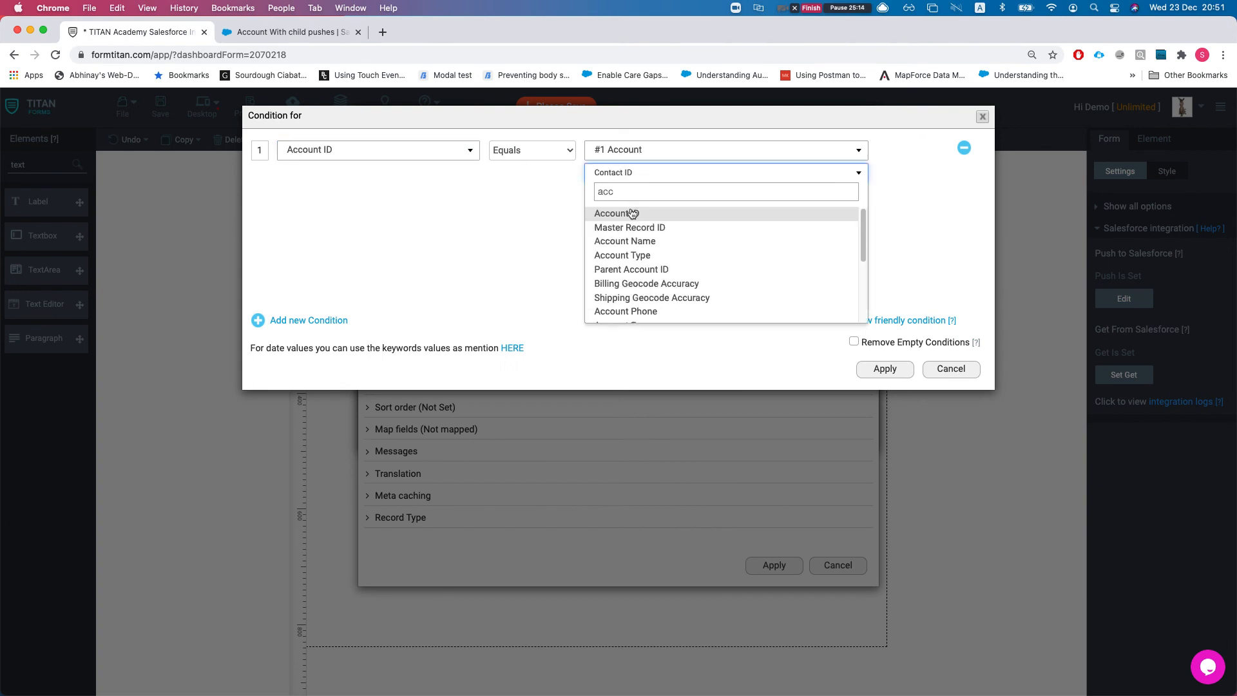
left_click(632, 213)
left_click(634, 150)
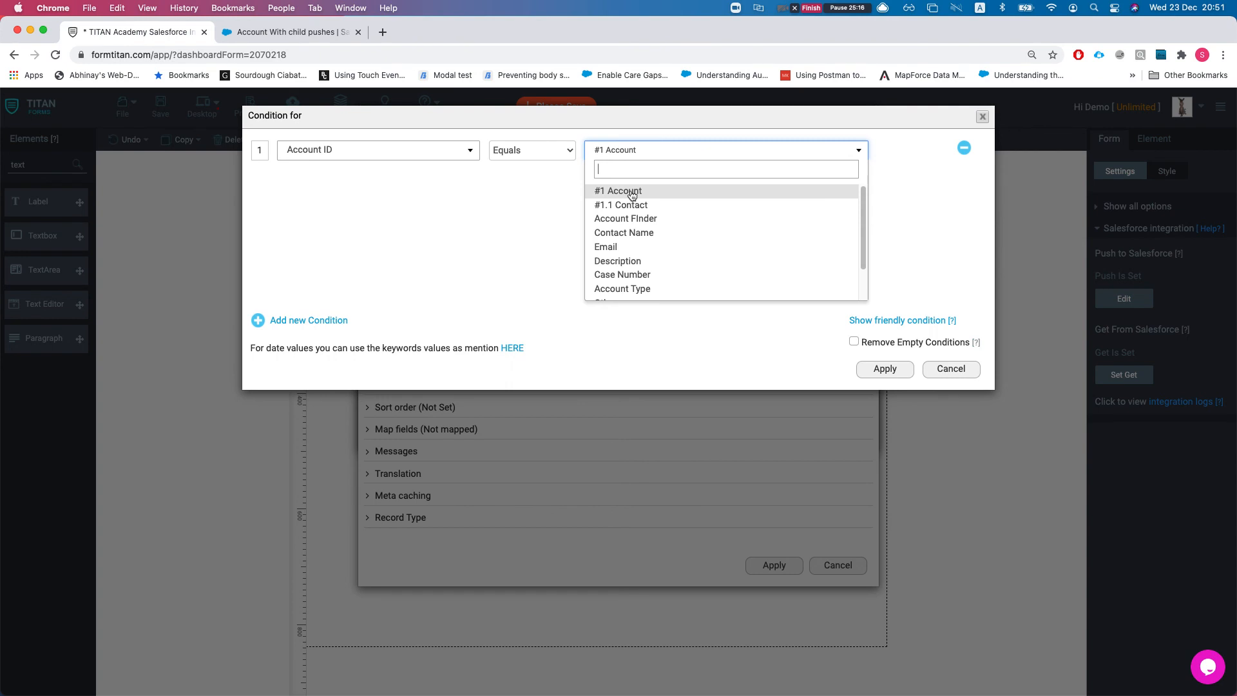
left_click(632, 192)
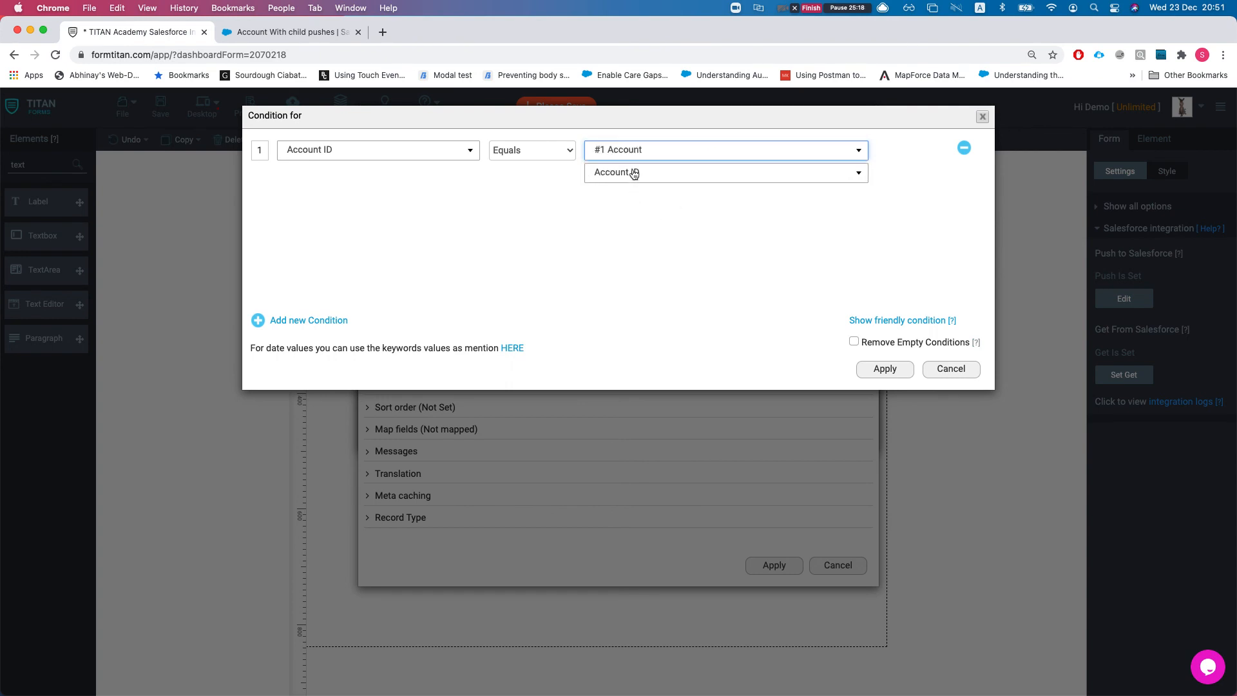
Review the Case condition's compared Account field, keep Account ID, and apply the condition and the Case object settings.
left_click(629, 173)
scroll(634, 257, "down", 10)
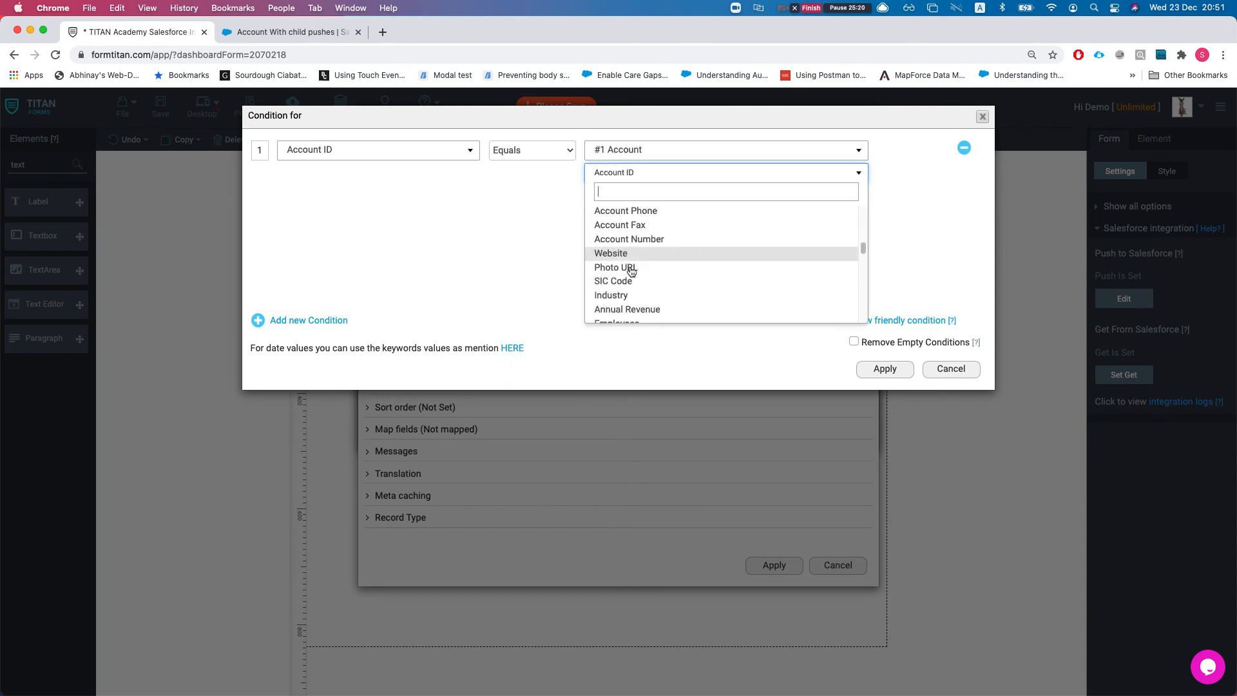
scroll(632, 283, "up", 15)
left_click(569, 200)
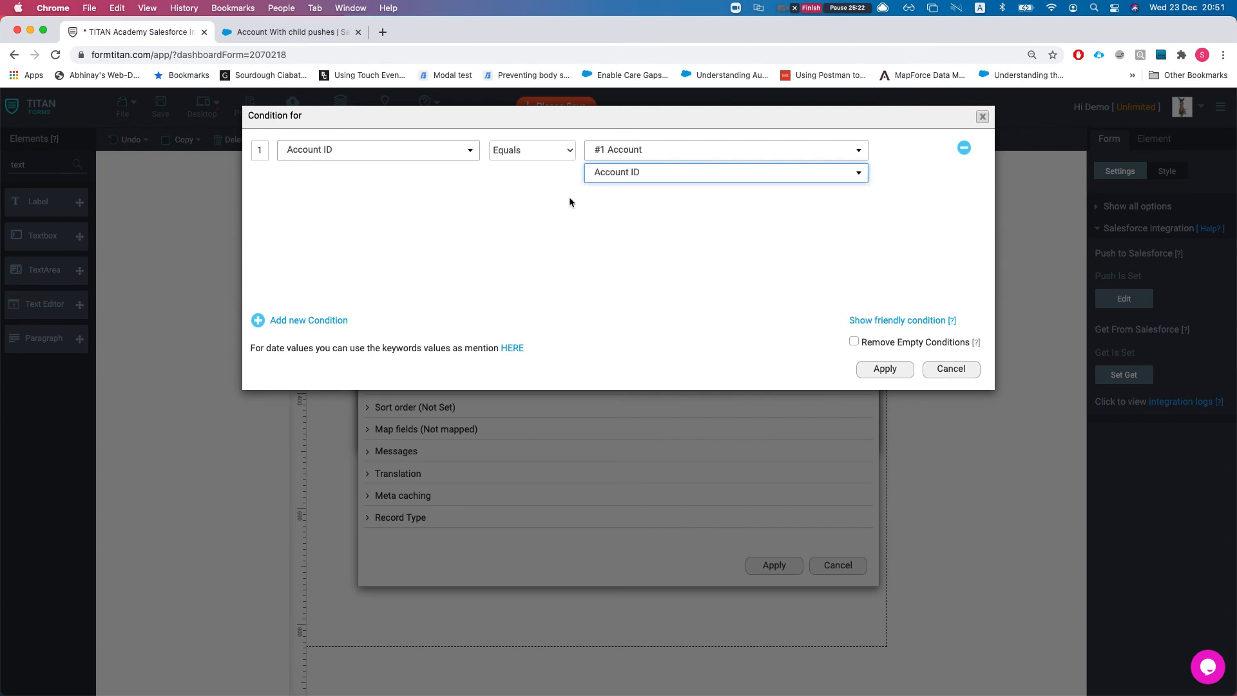
left_click(650, 249)
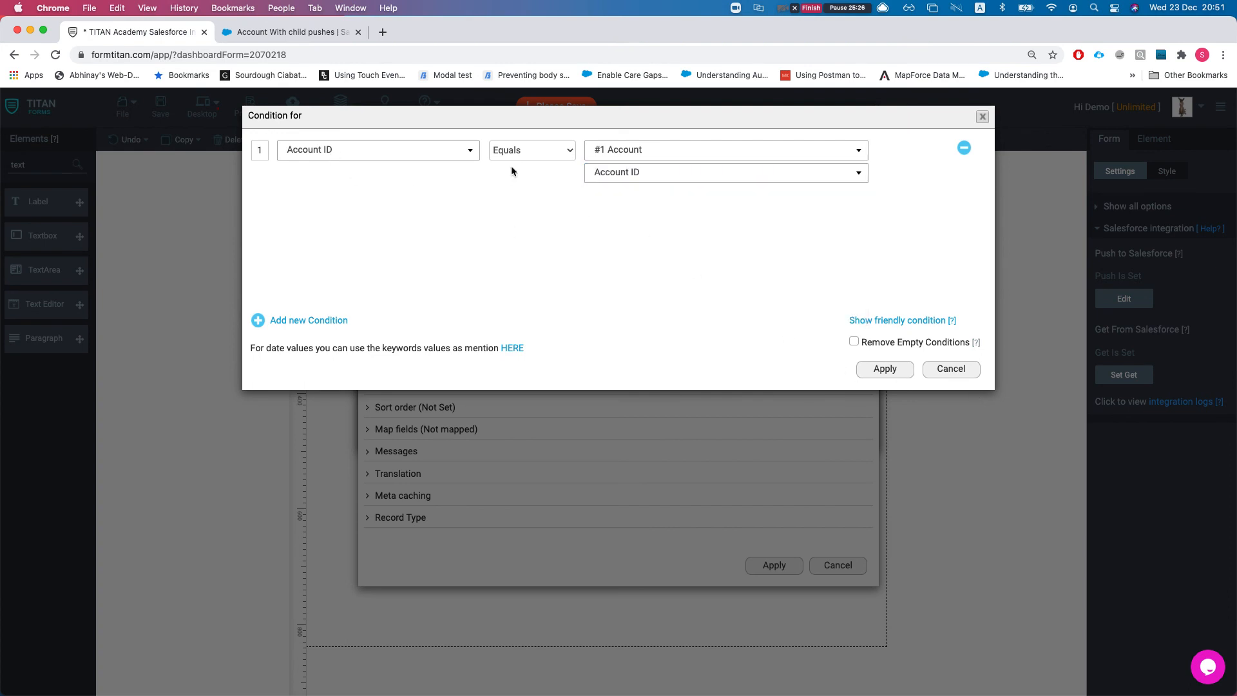
left_click(911, 372)
left_click(770, 565)
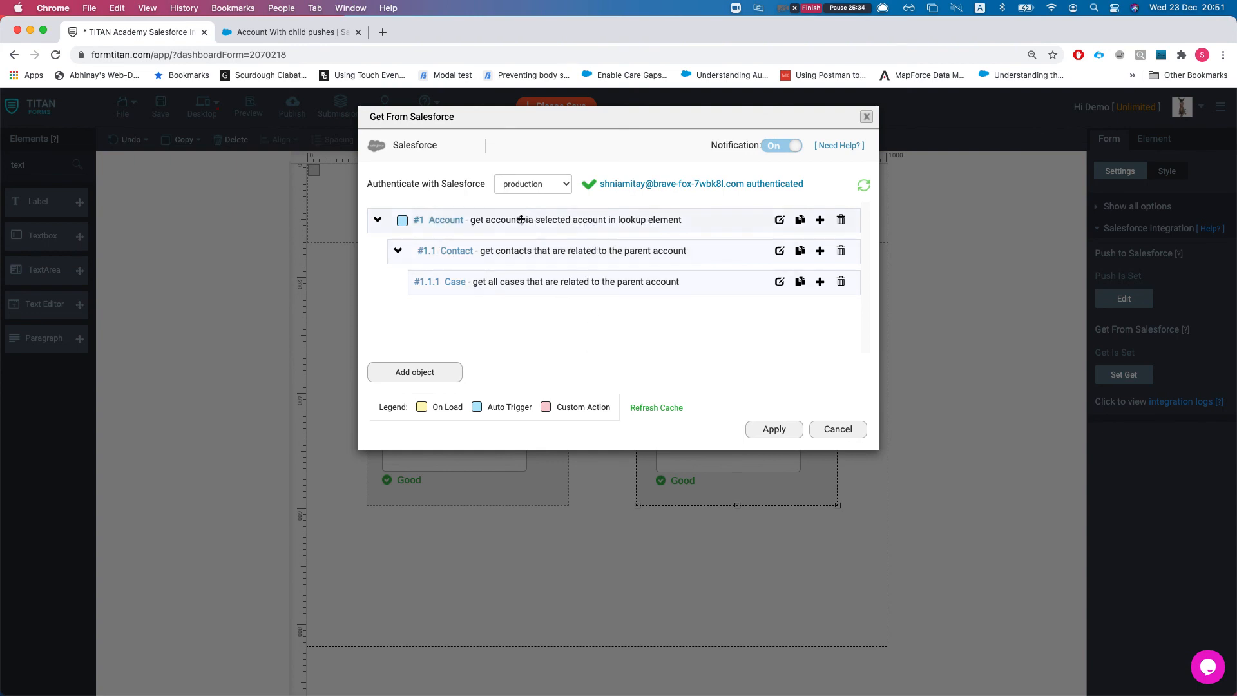
Apply the Get From Salesforce settings and save the form.
left_click(764, 431)
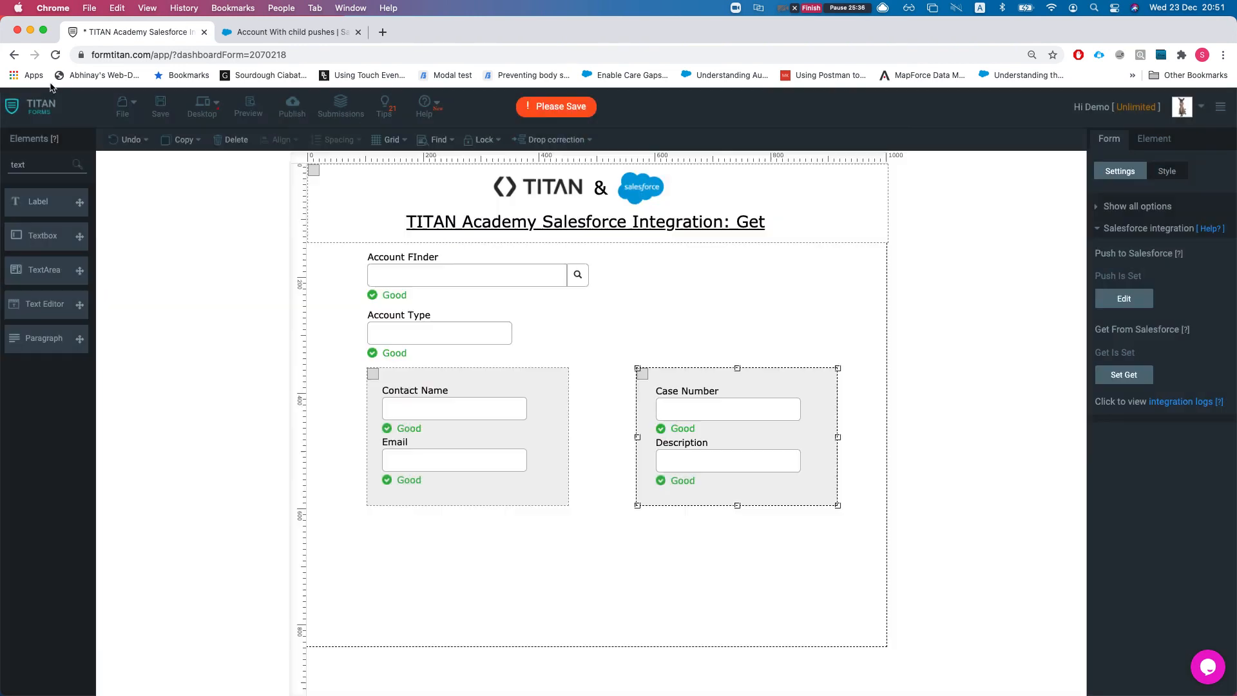
left_click(160, 105)
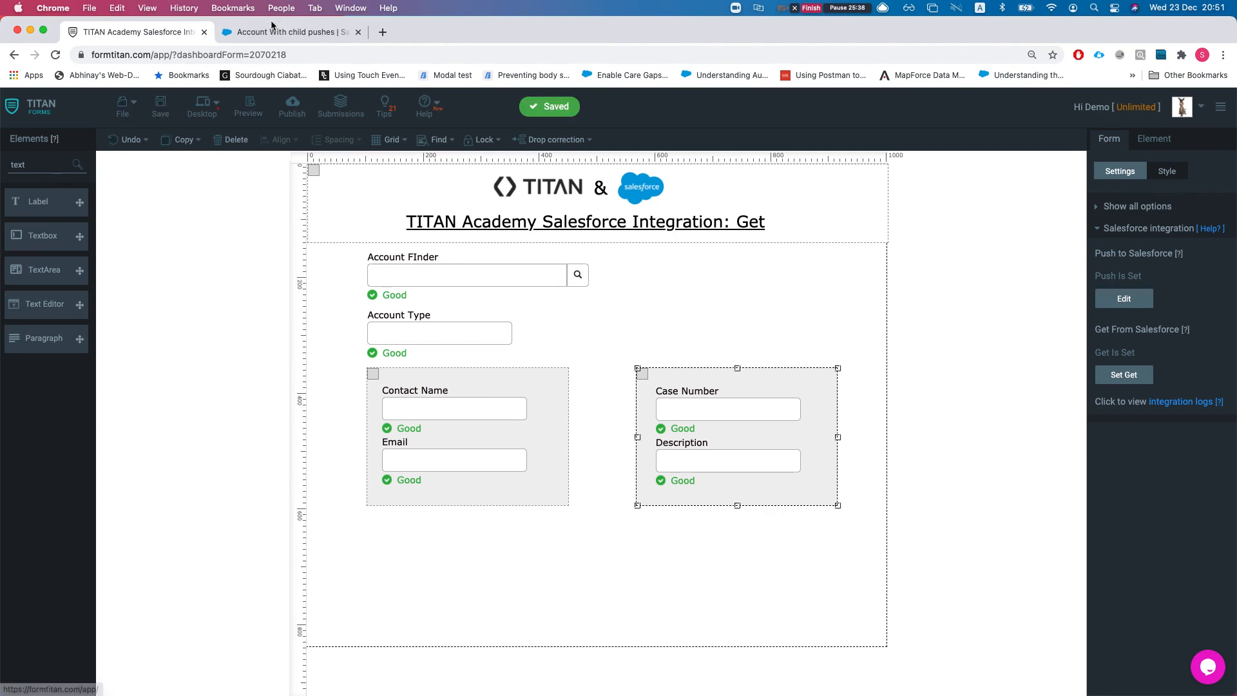
left_click(272, 33)
left_click(142, 33)
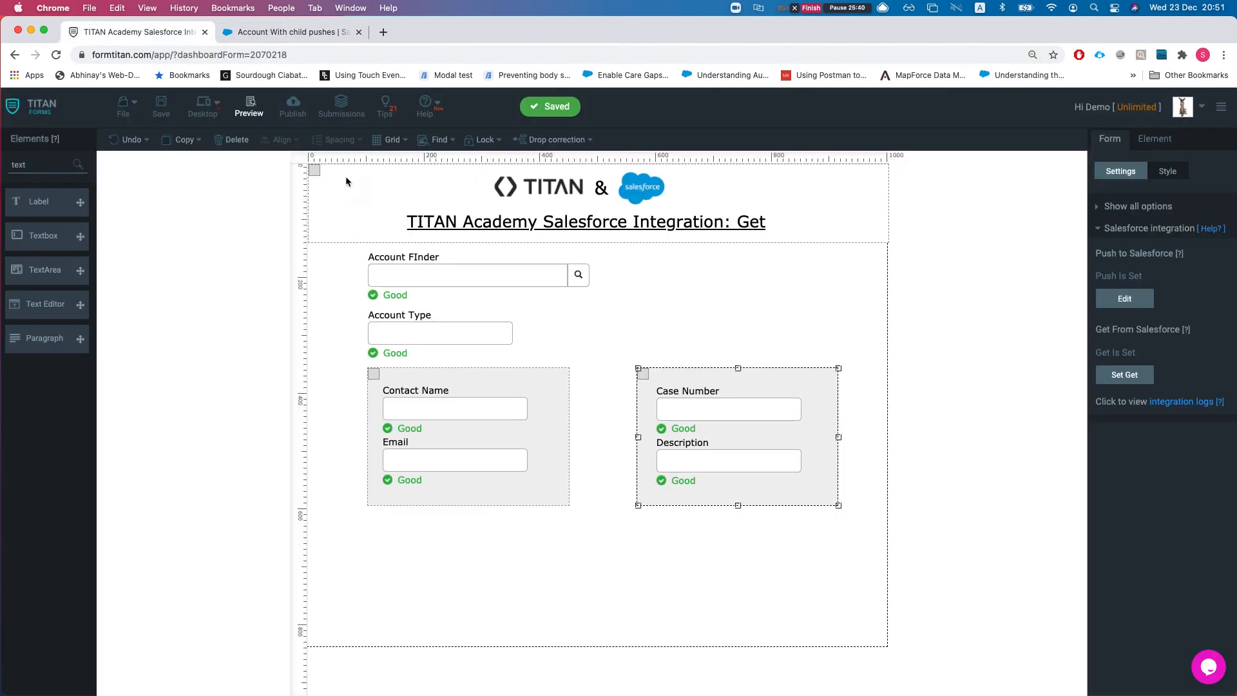
View the published form, select the Edge C account in the Account Finder, and check the contact and case sections.
left_click(284, 108)
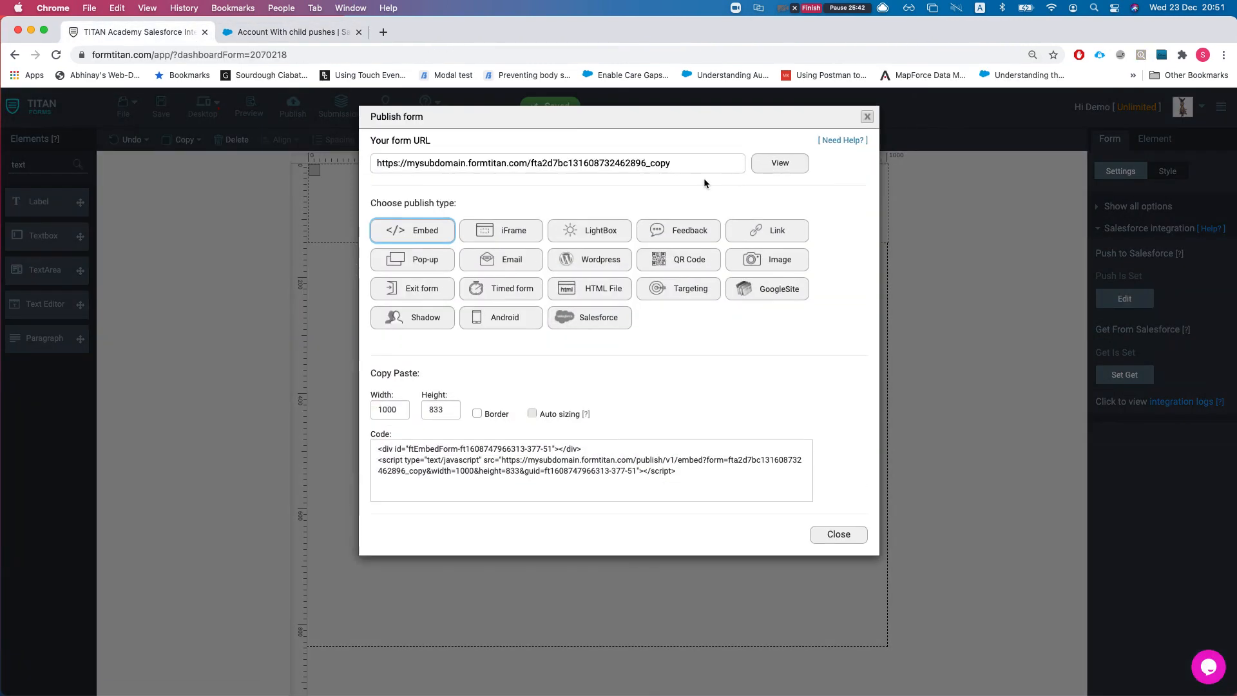
left_click(777, 162)
left_click(471, 201)
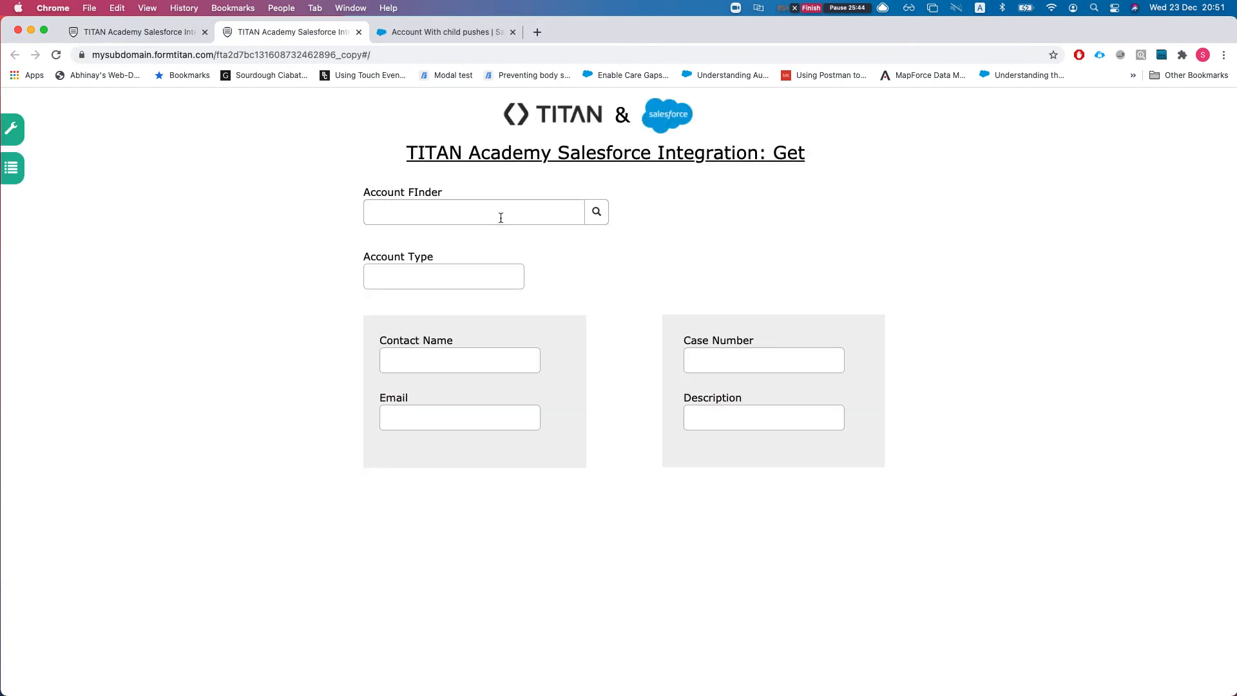
type("edg")
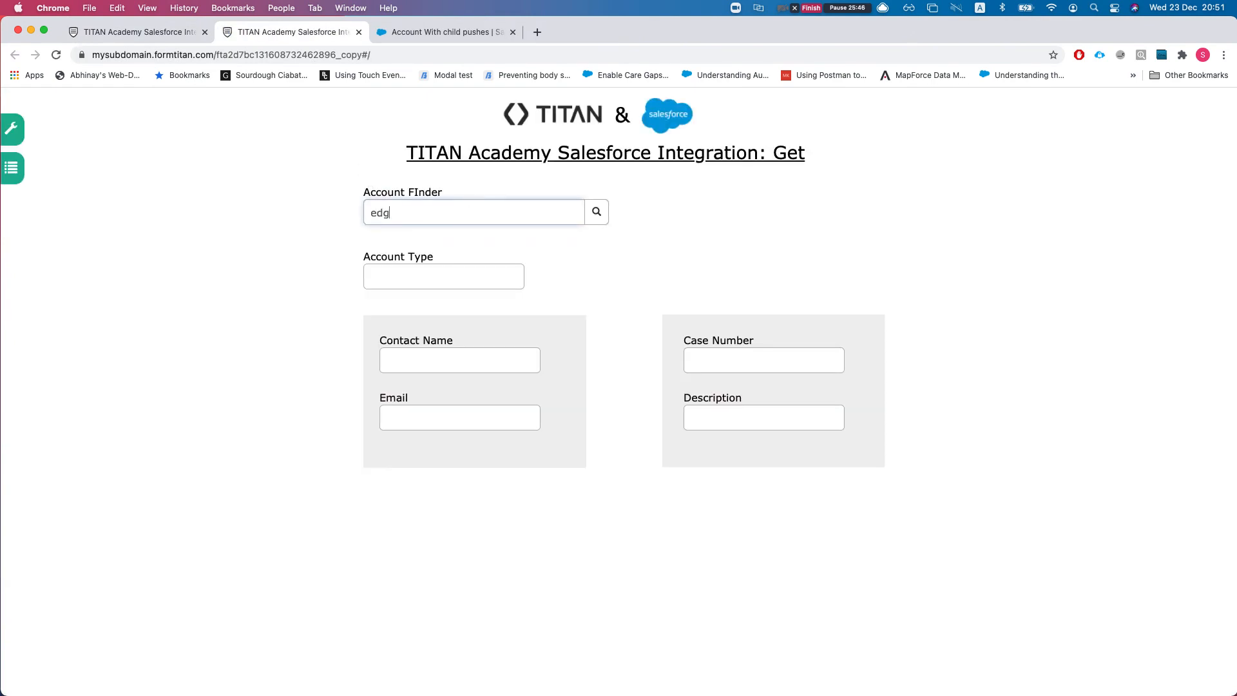
type("e")
left_click(429, 227)
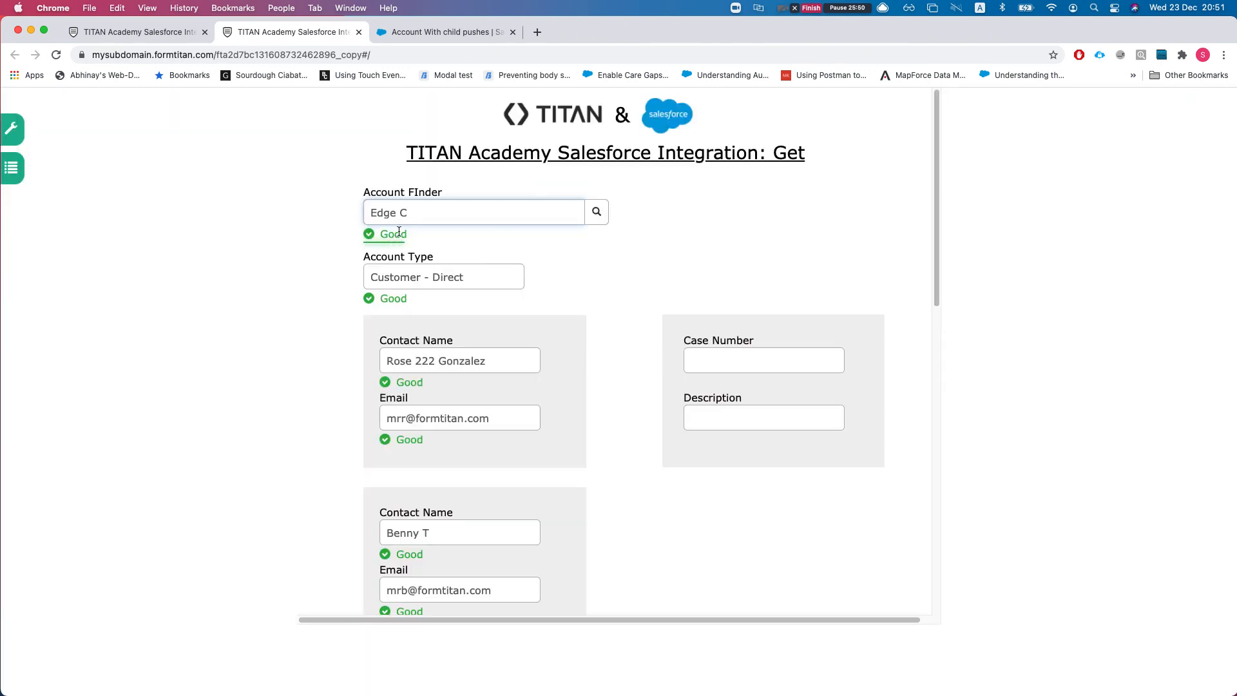
scroll(501, 396, "down", 10)
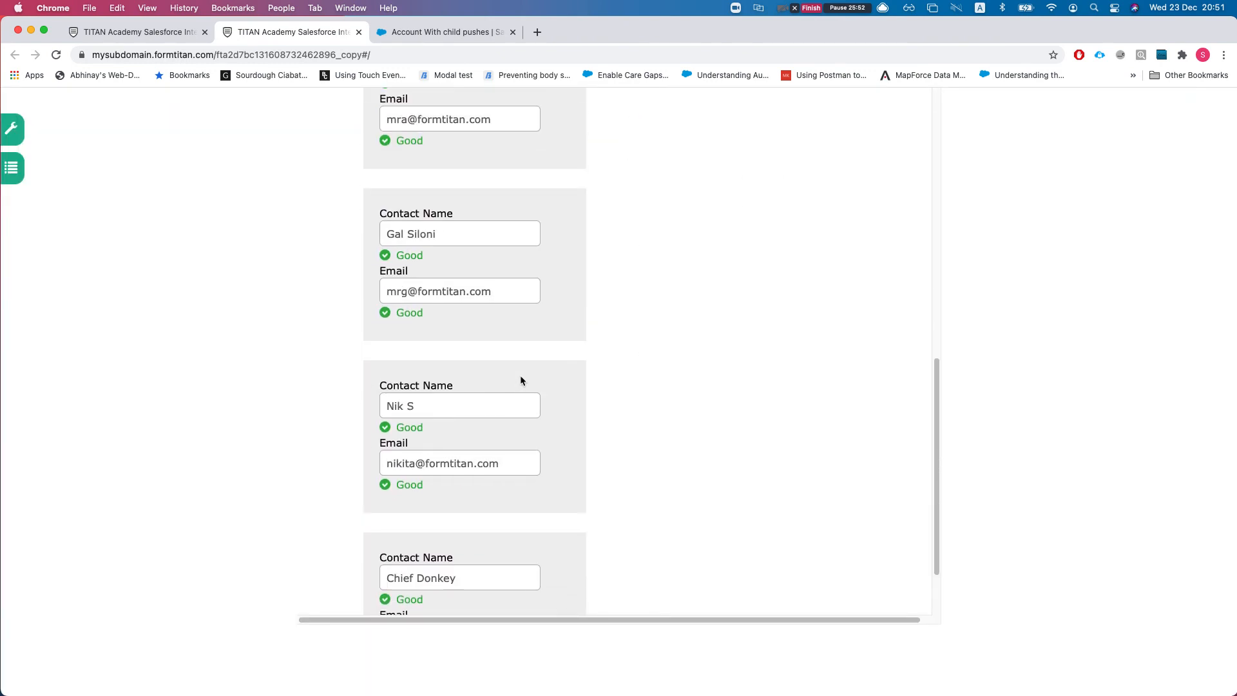
scroll(435, 388, "up", 10)
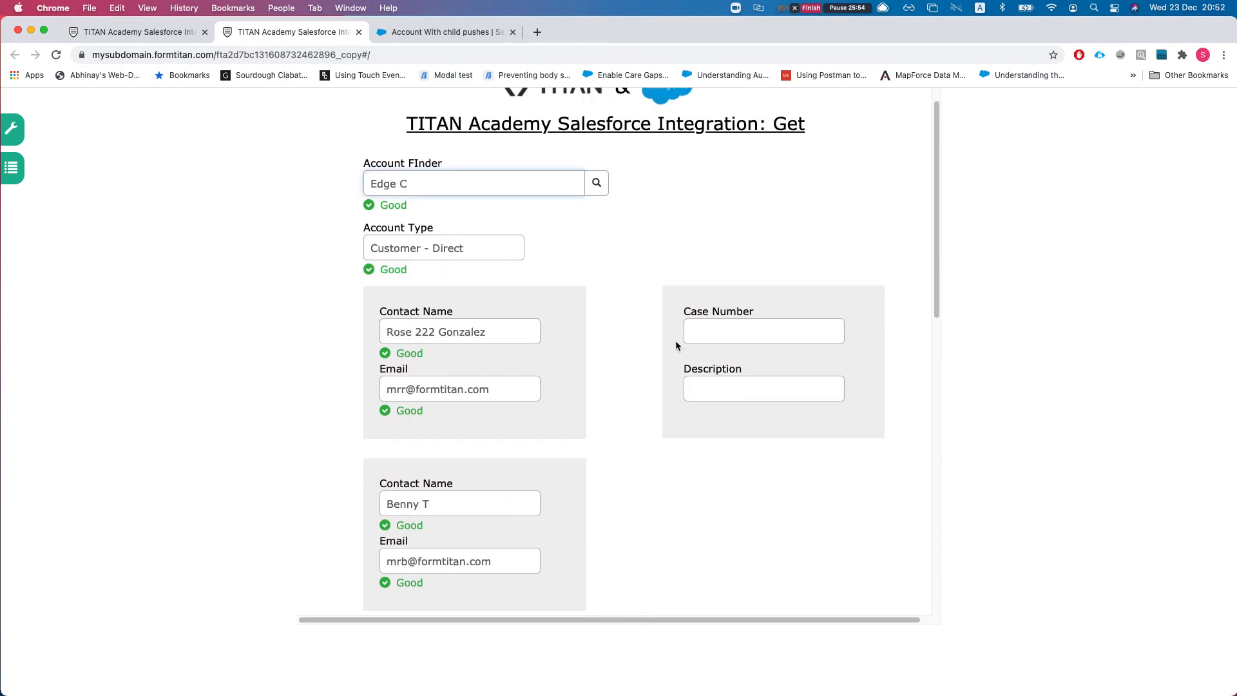
scroll(674, 343, "down", 6)
scroll(675, 342, "up", 8)
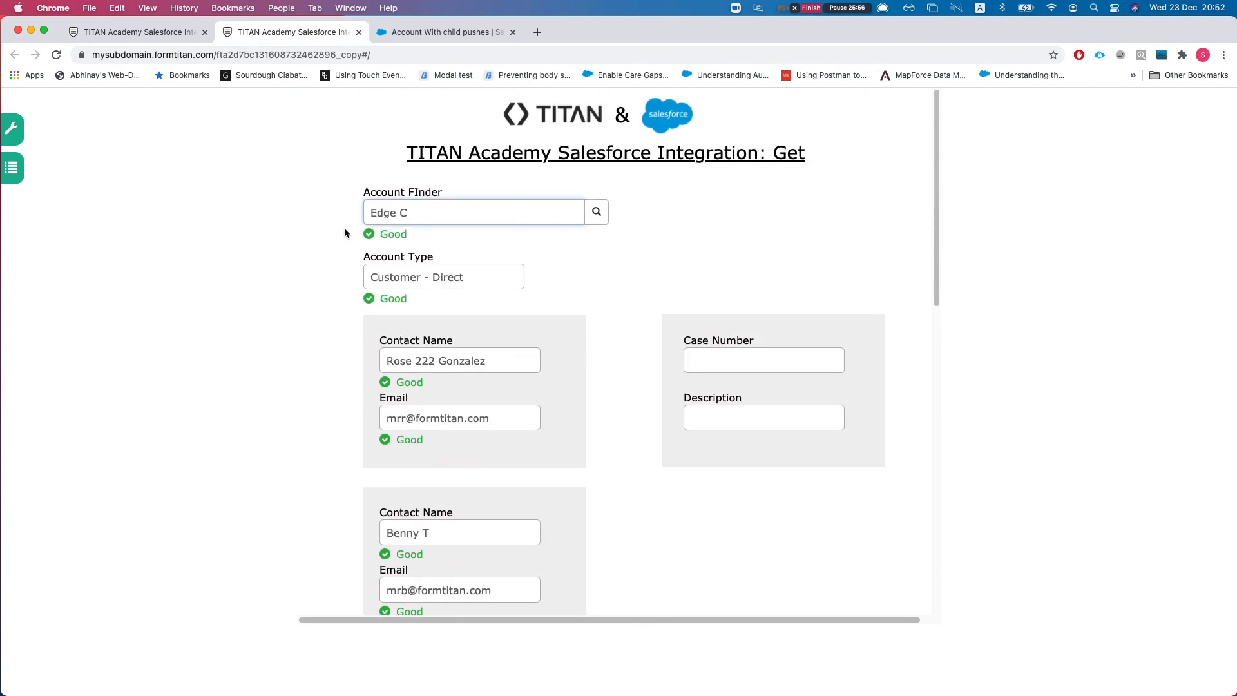
Look through the contact and case sections on the published form, return to the form editor and close the publish dialog.
scroll(455, 264, "down", 4)
scroll(490, 277, "up", 4)
left_click(167, 33)
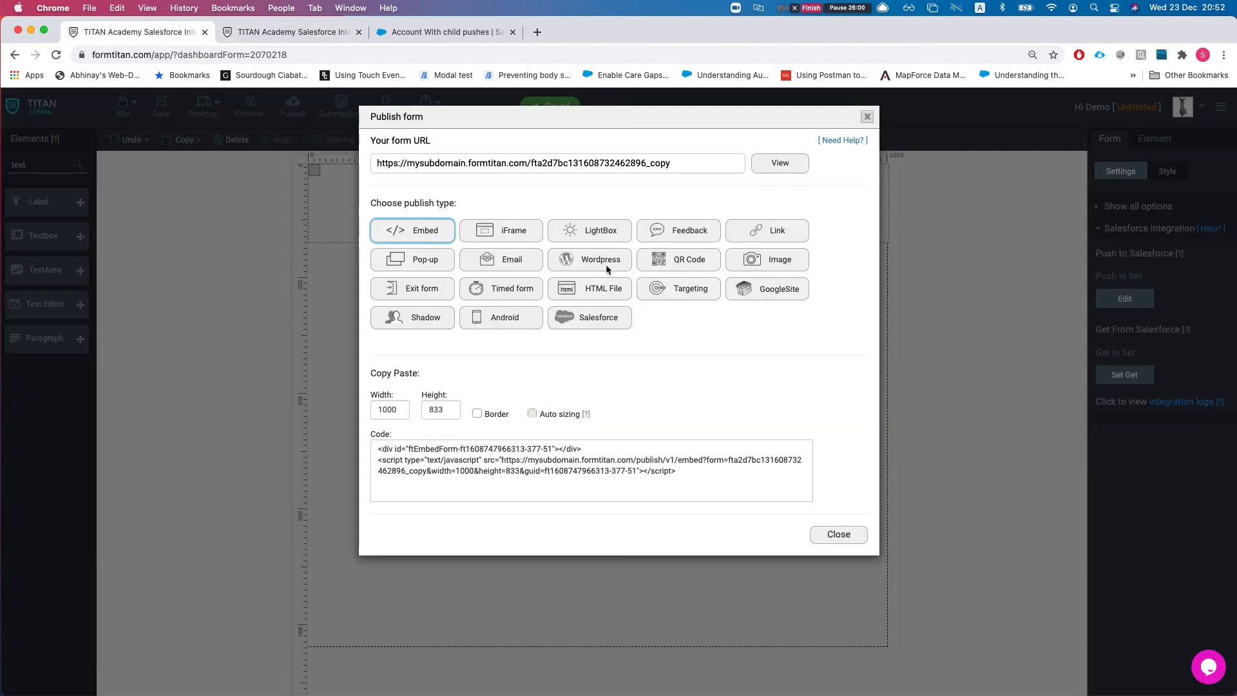
left_click(869, 116)
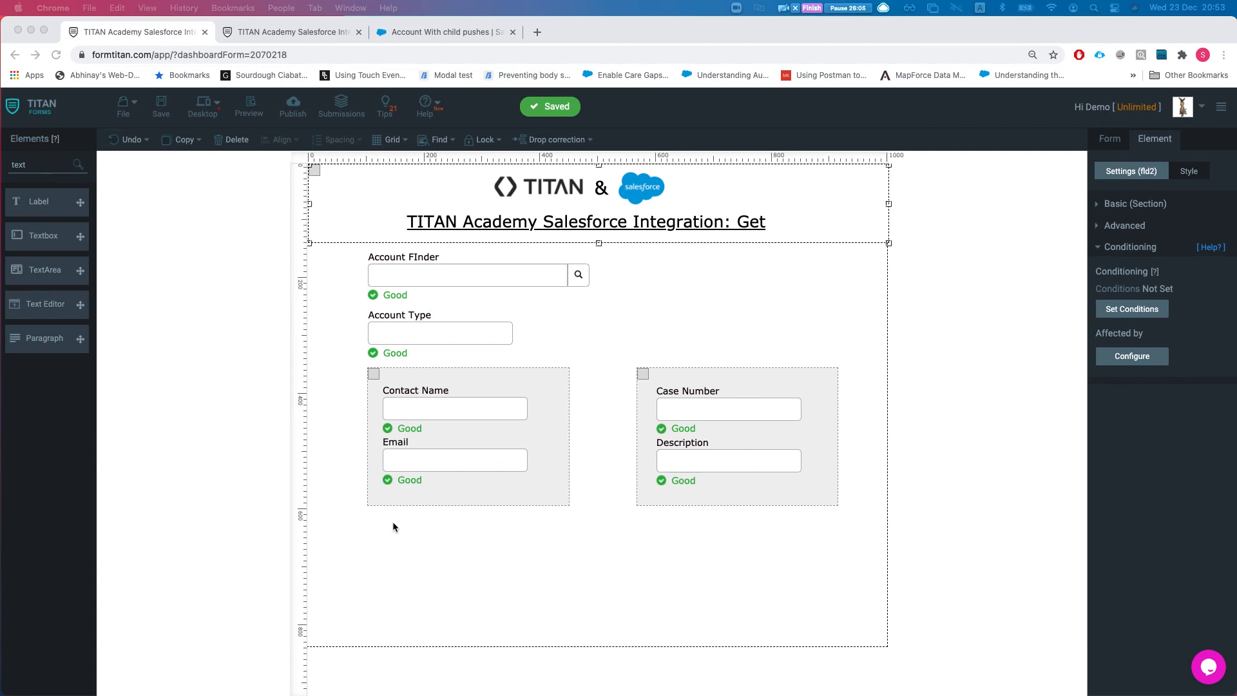
Check which integrations affect the Case Number textbox in its conditioning settings.
left_click(727, 473)
left_click(713, 416)
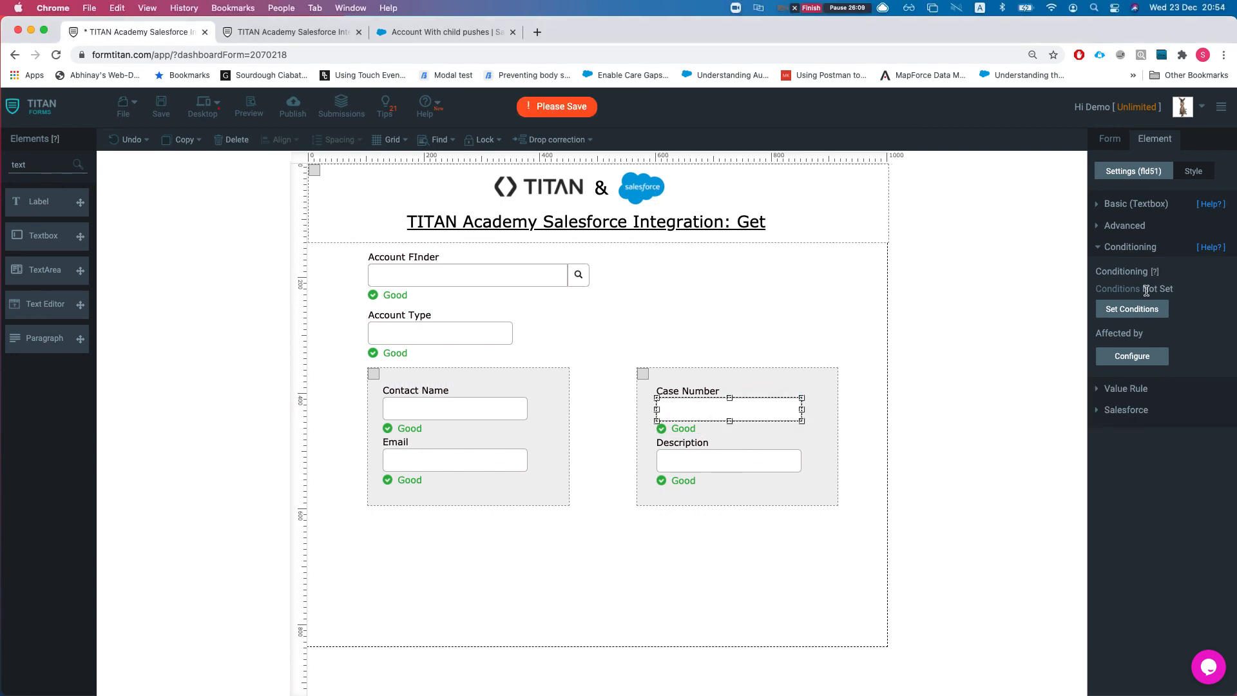
left_click(1137, 356)
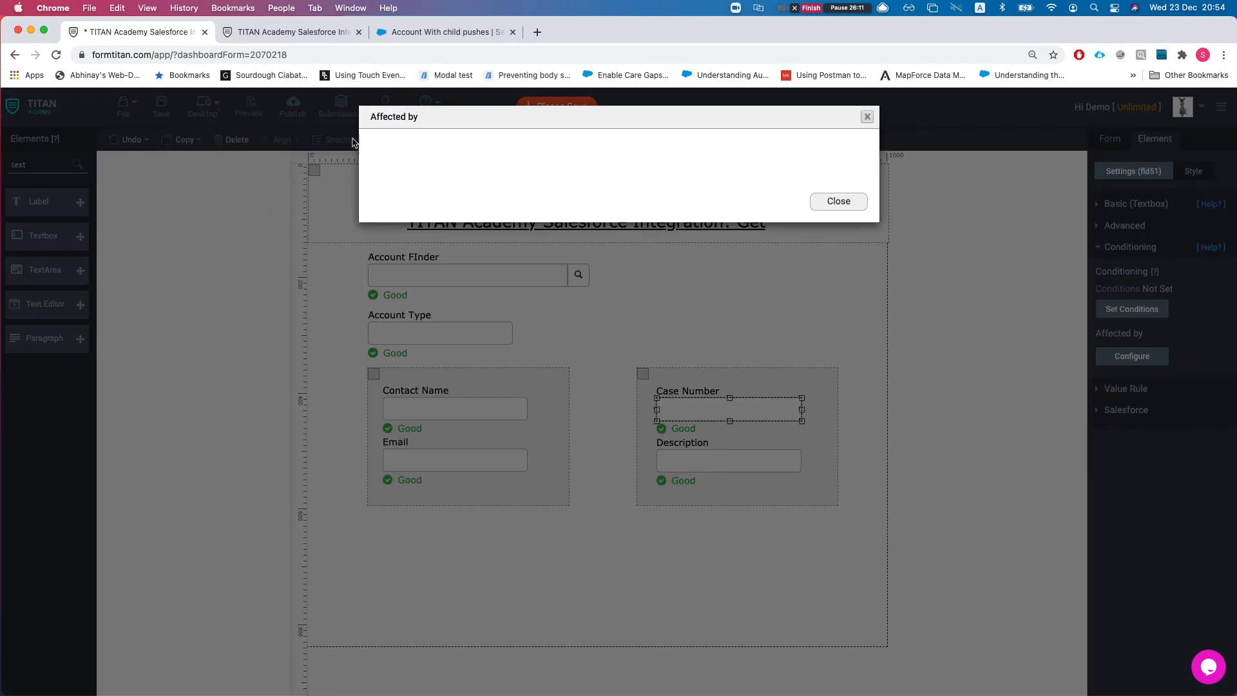
left_click(854, 205)
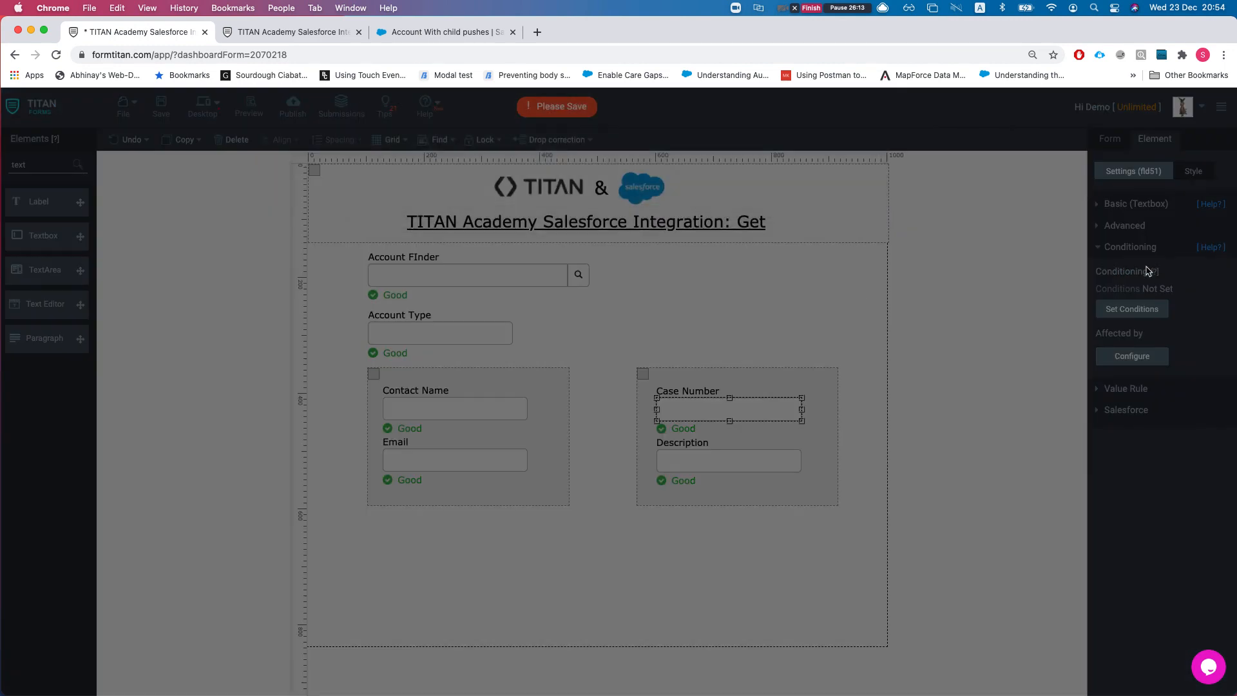
left_click(1124, 248)
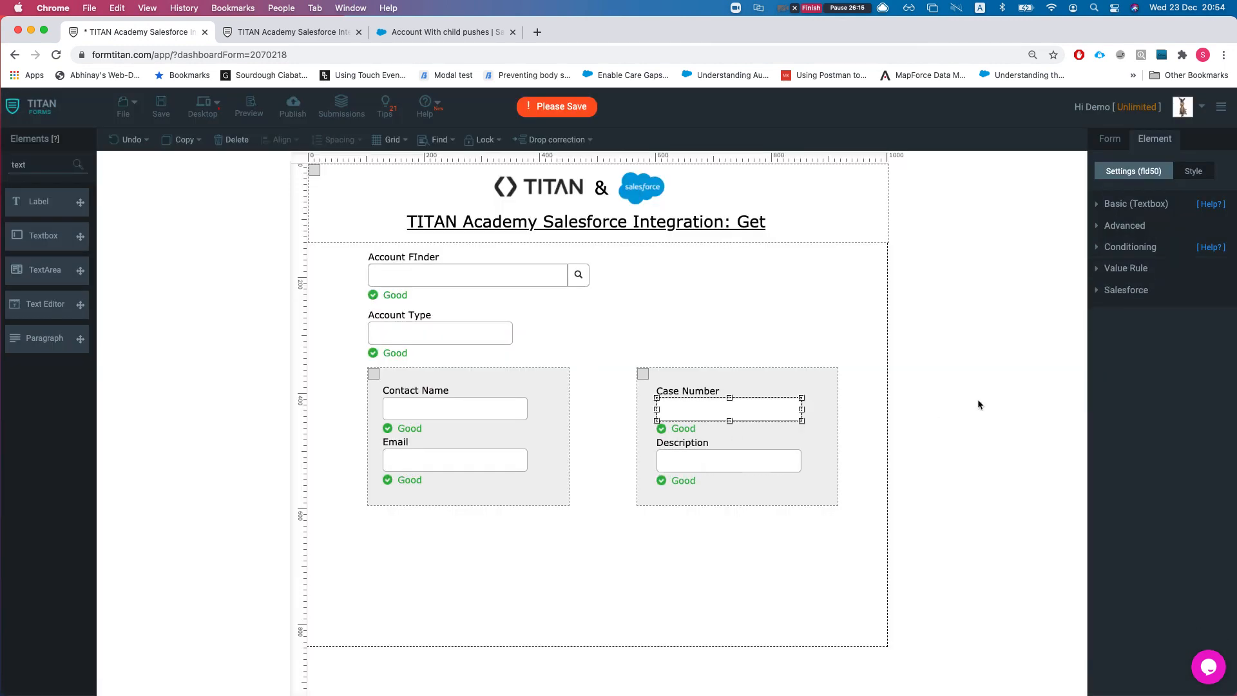
left_click(1109, 251)
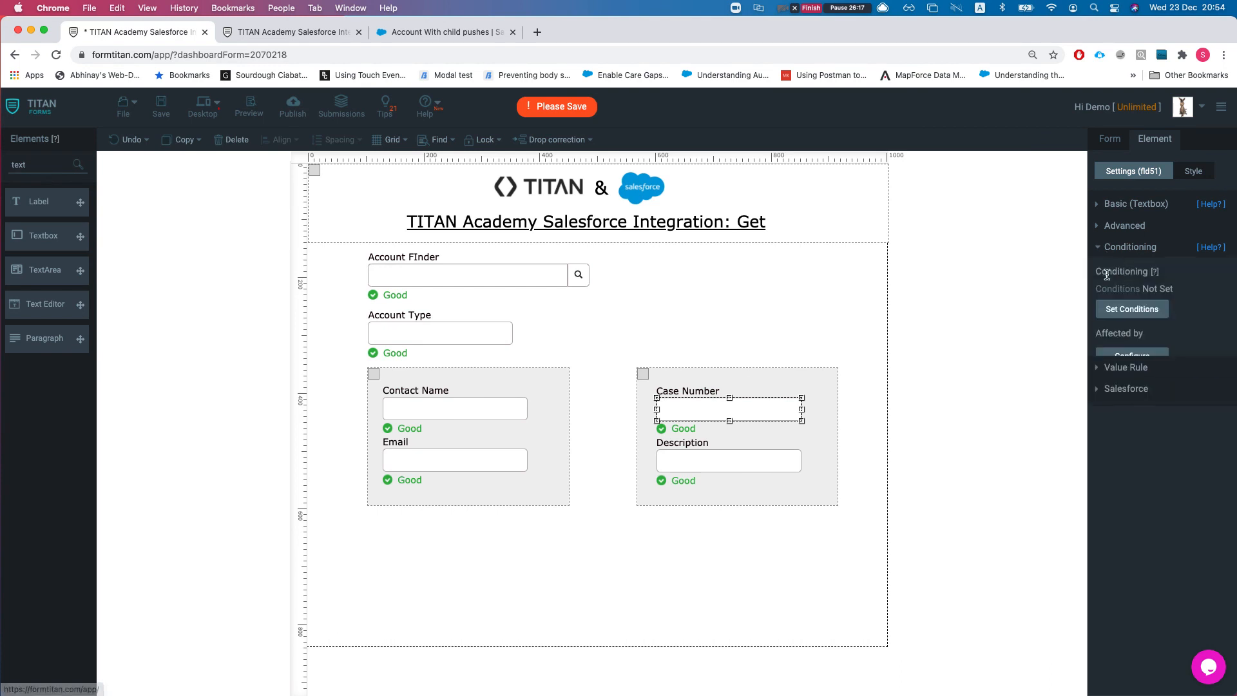
left_click(1130, 359)
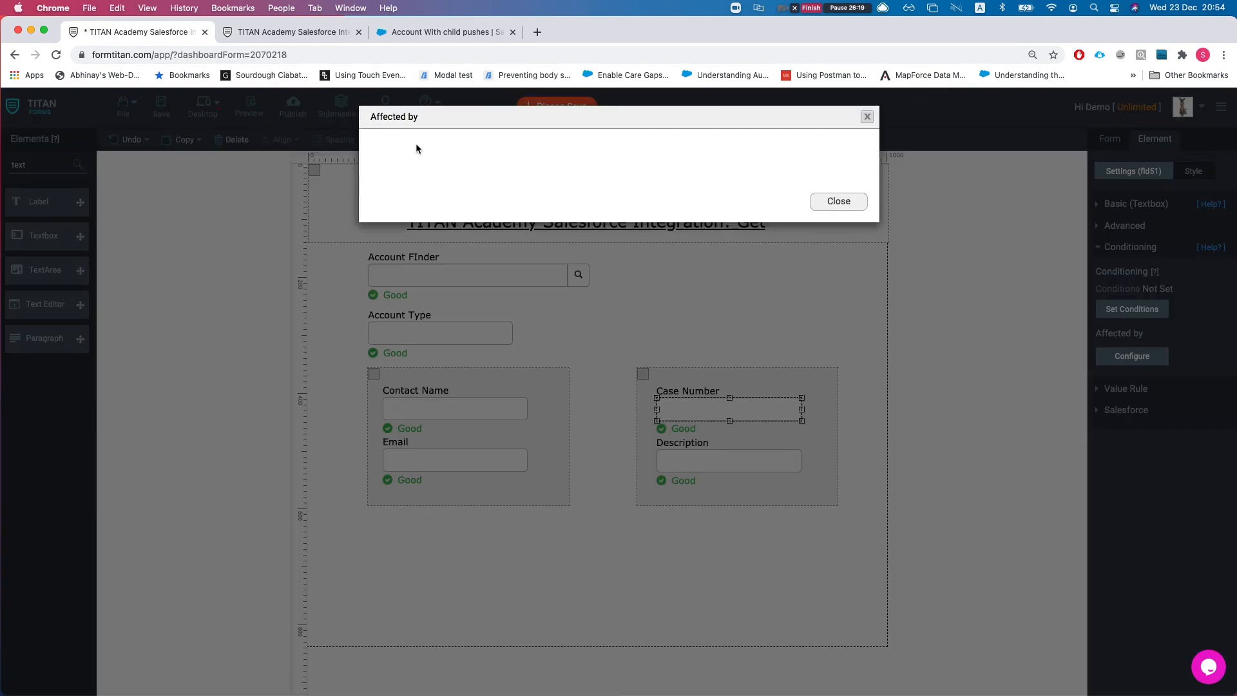
left_click(847, 211)
Check which Get mapping affects the Contact Name textbox, for comparison with the case field.
left_click(435, 419)
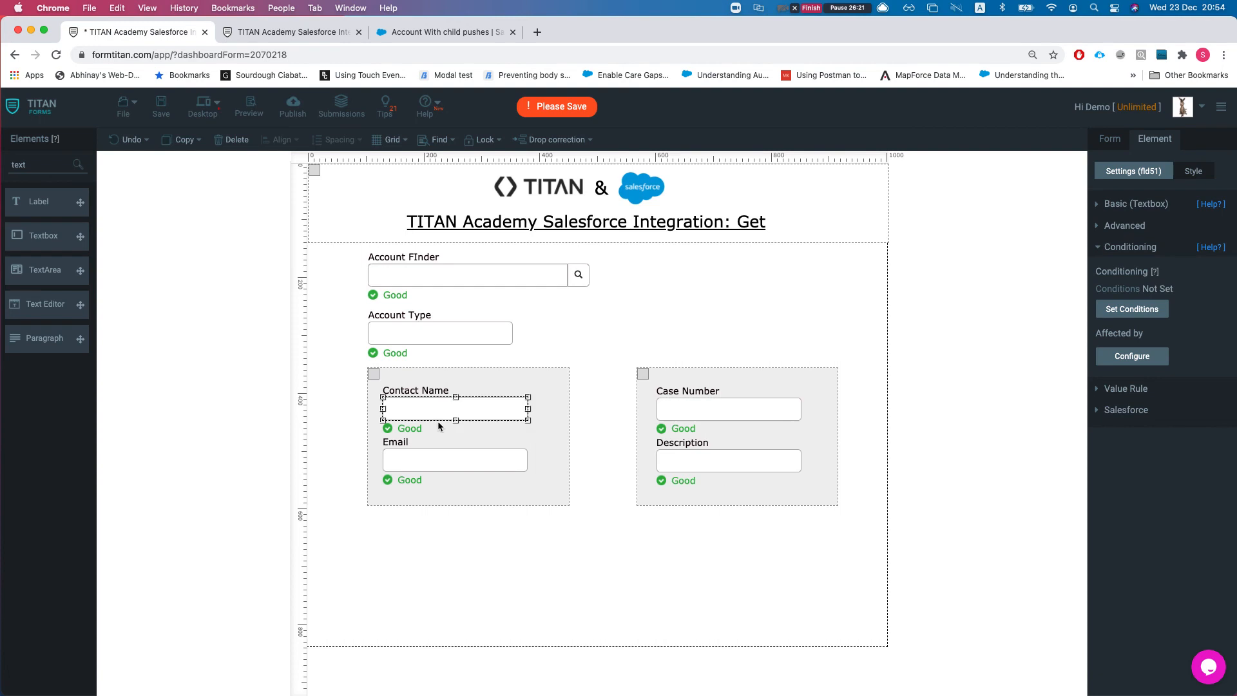
left_click(1129, 360)
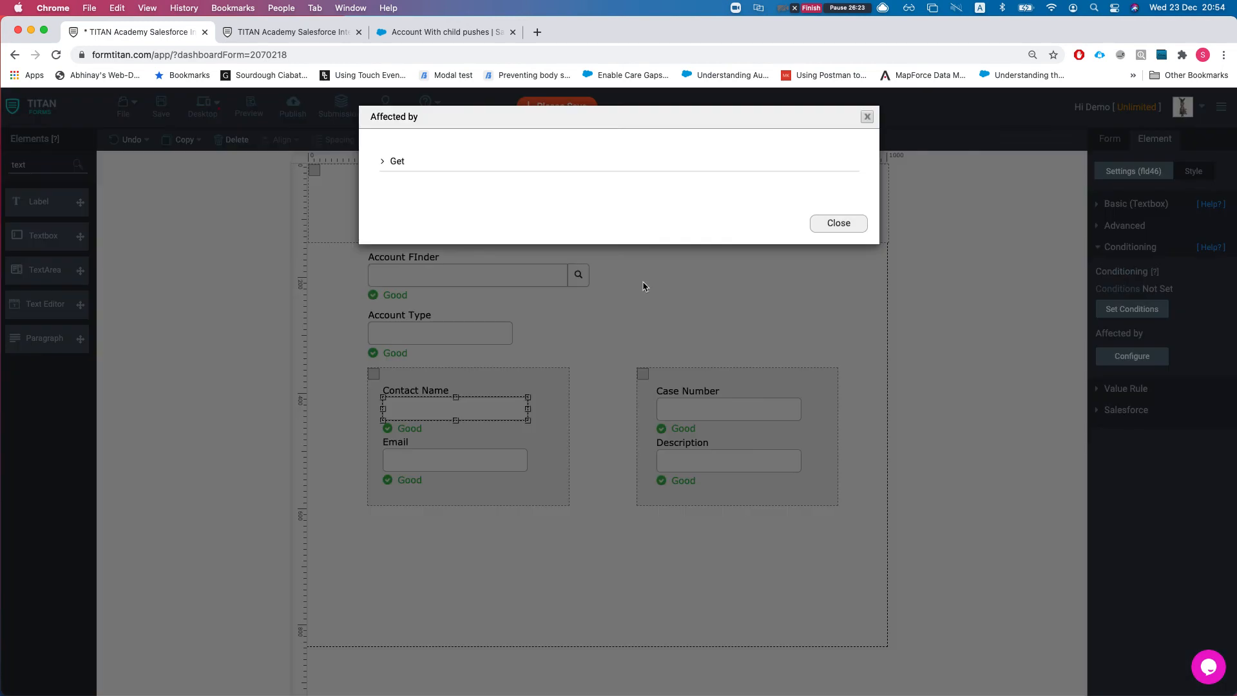
left_click(395, 167)
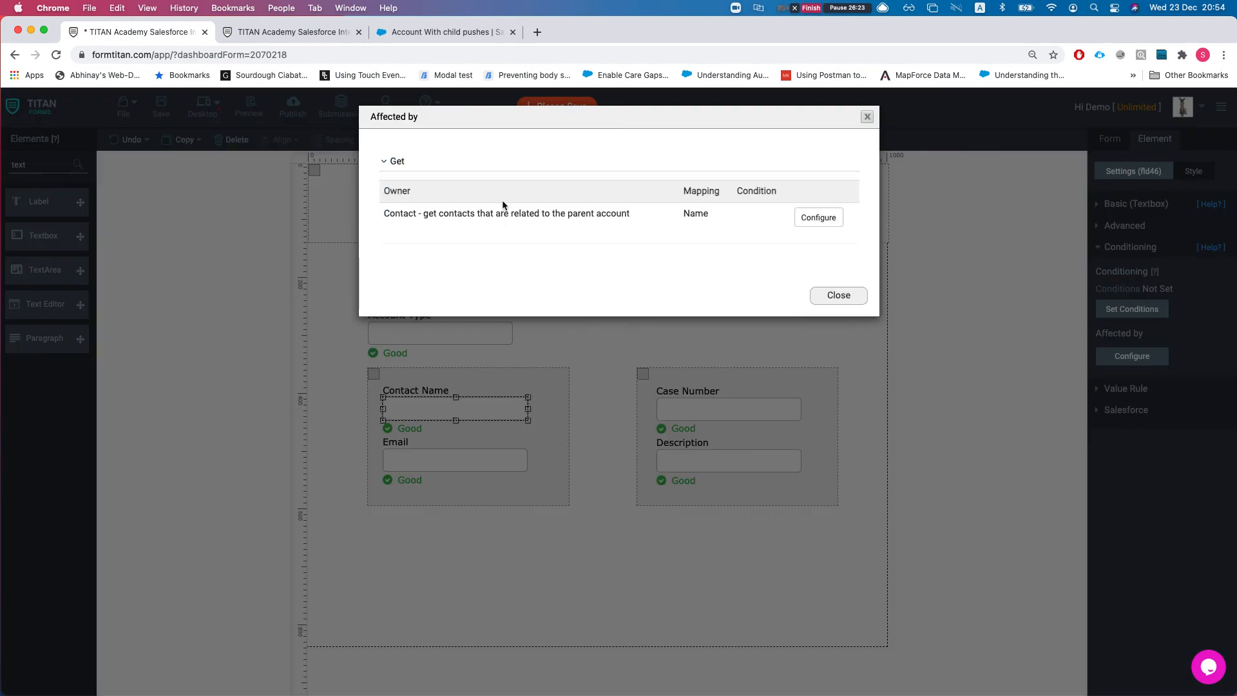
left_click(868, 117)
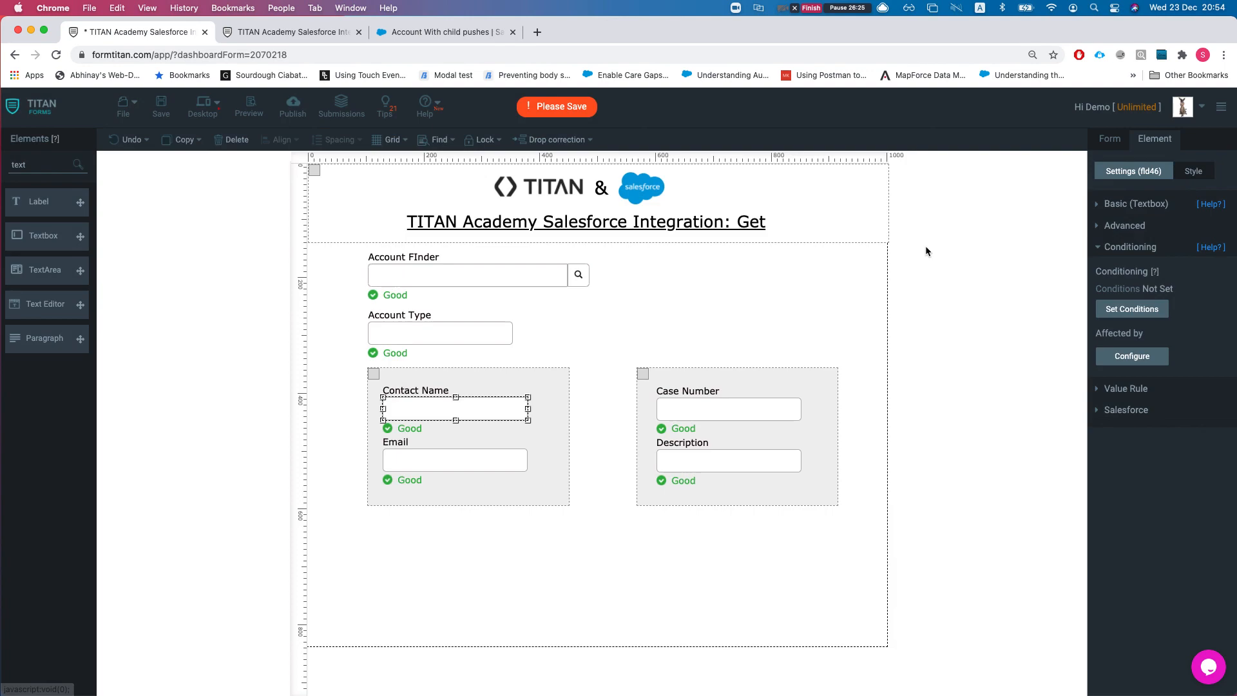
Open the Case object in the Get From Salesforce settings and review its Account ID condition, applying it as is.
left_click(1110, 140)
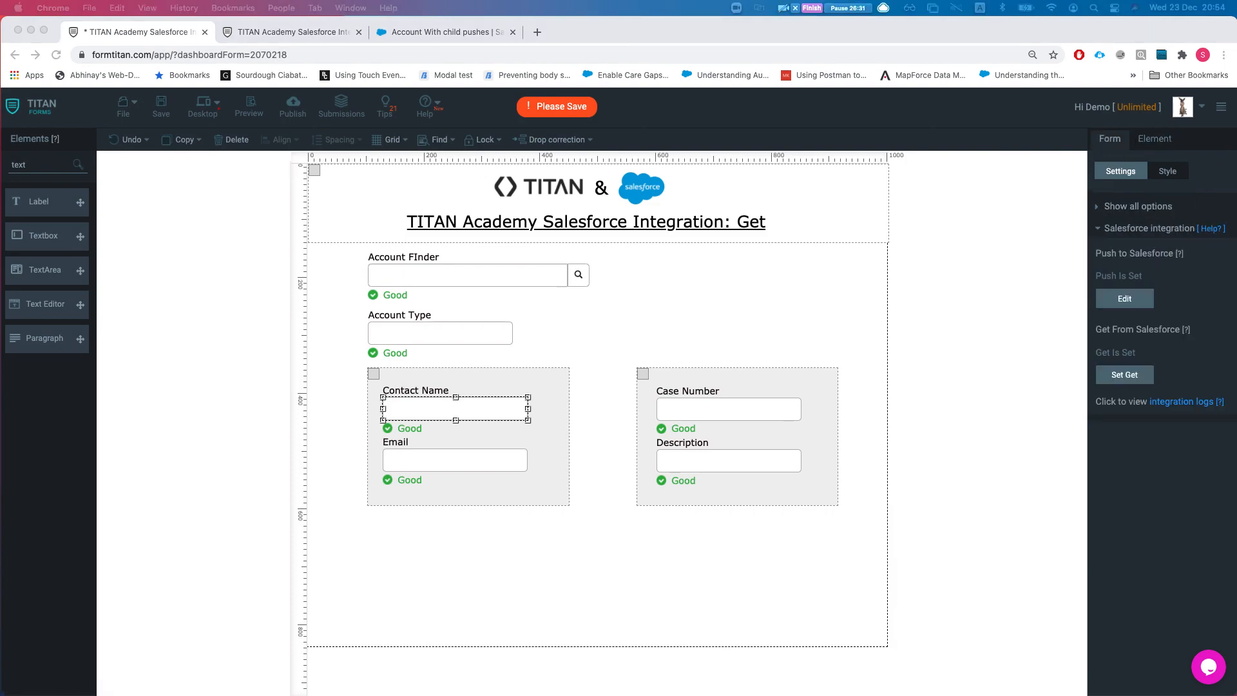
left_click(1119, 376)
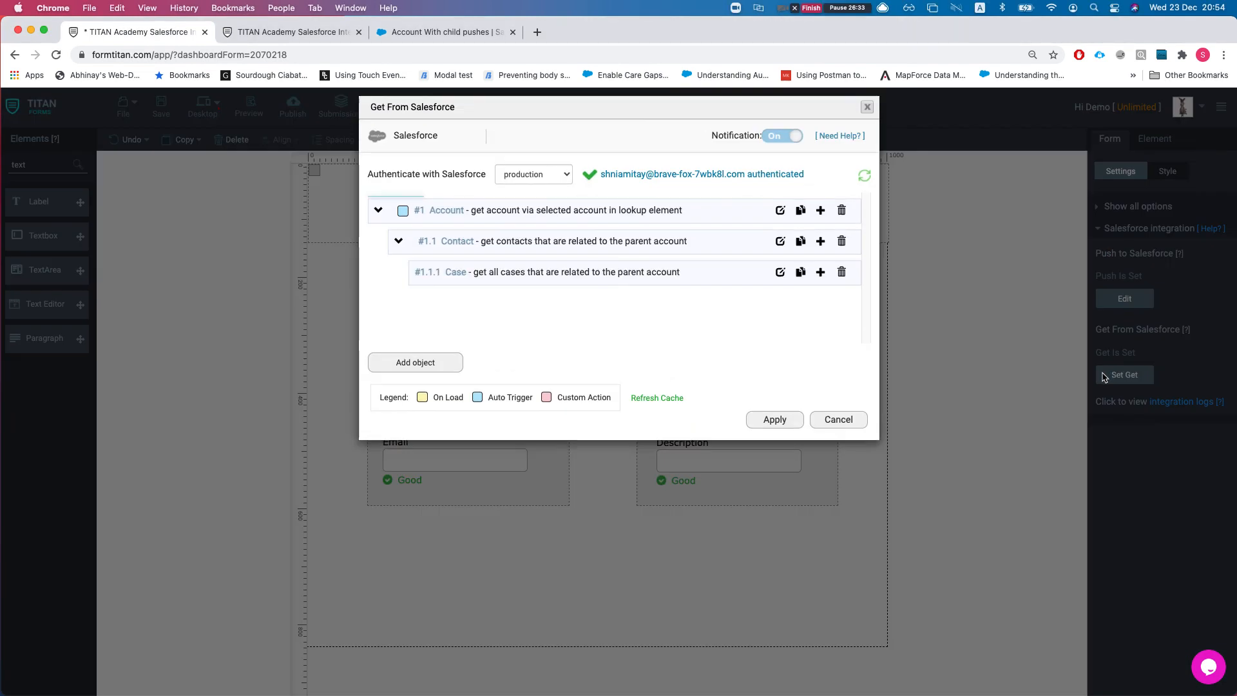
left_click(780, 282)
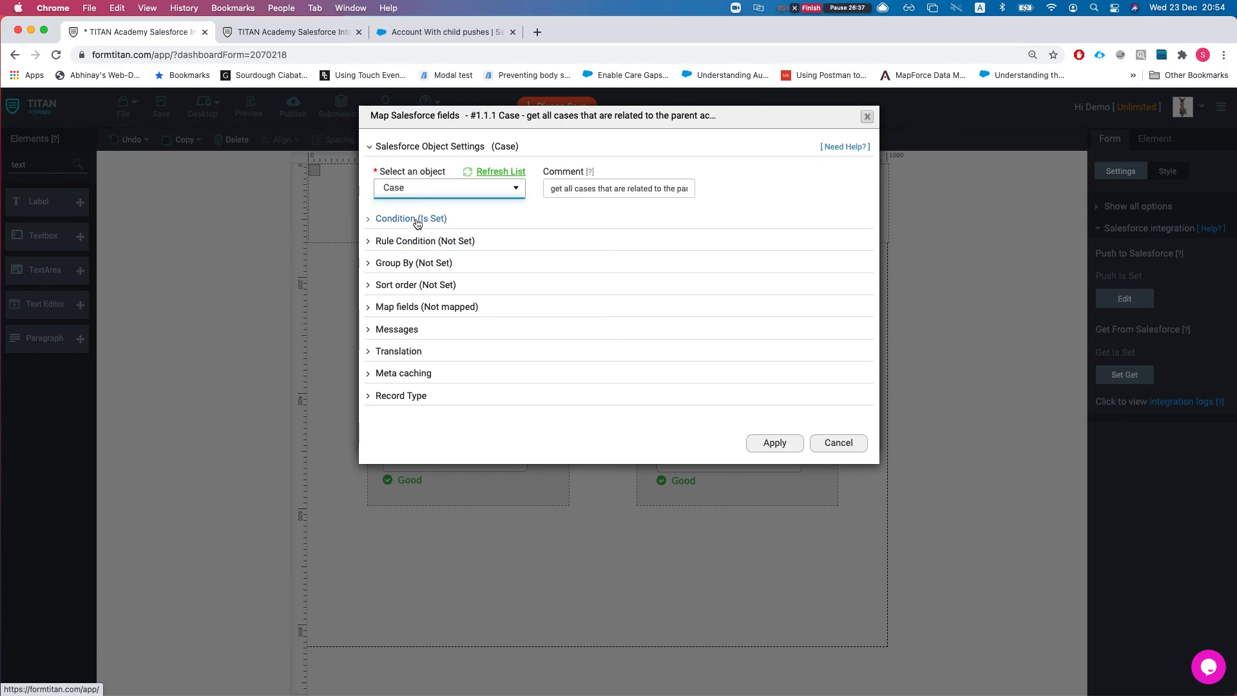
left_click(417, 221)
left_click(443, 295)
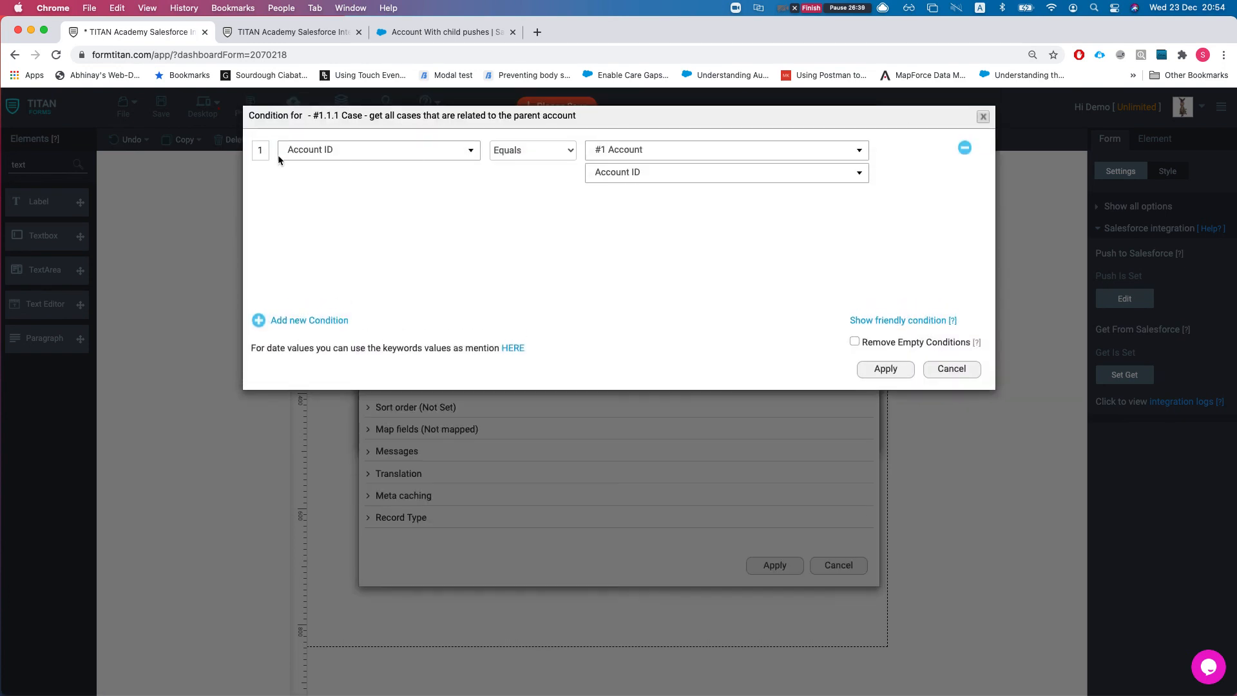
left_click(886, 368)
Map the Case Number form field to the Salesforce Case Number field in the Case object's mapping.
left_click(500, 429)
left_click(428, 488)
left_click(335, 159)
type("case")
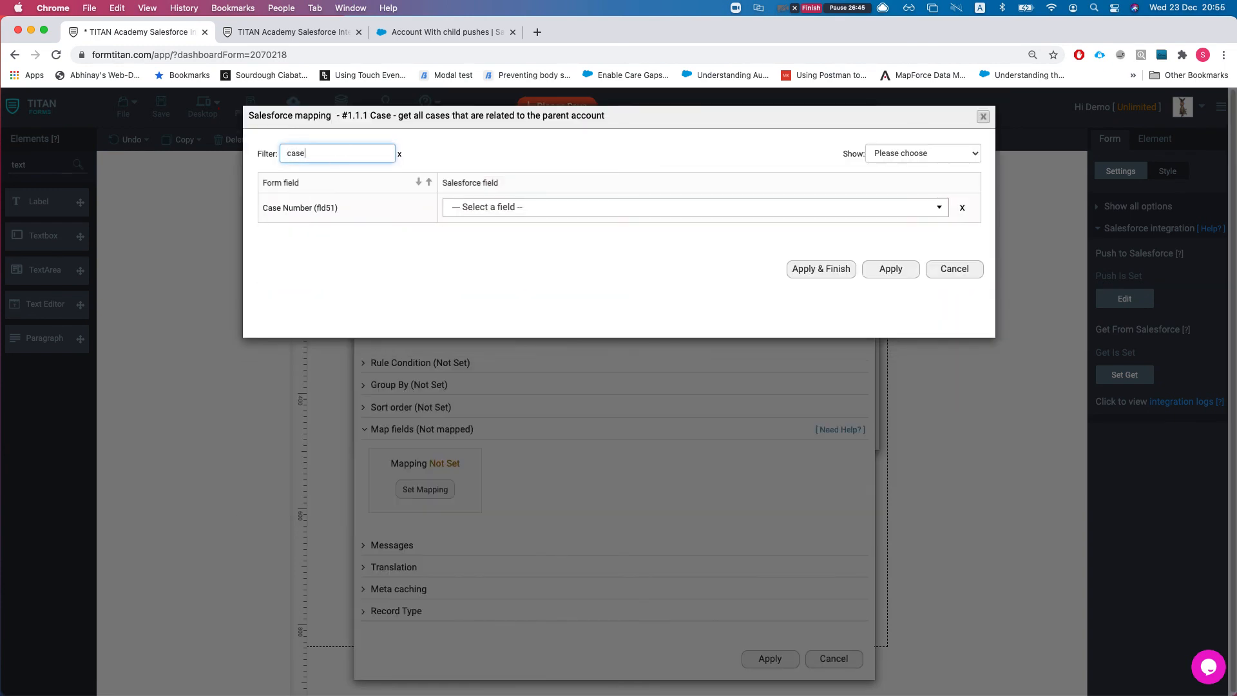
left_click(451, 208)
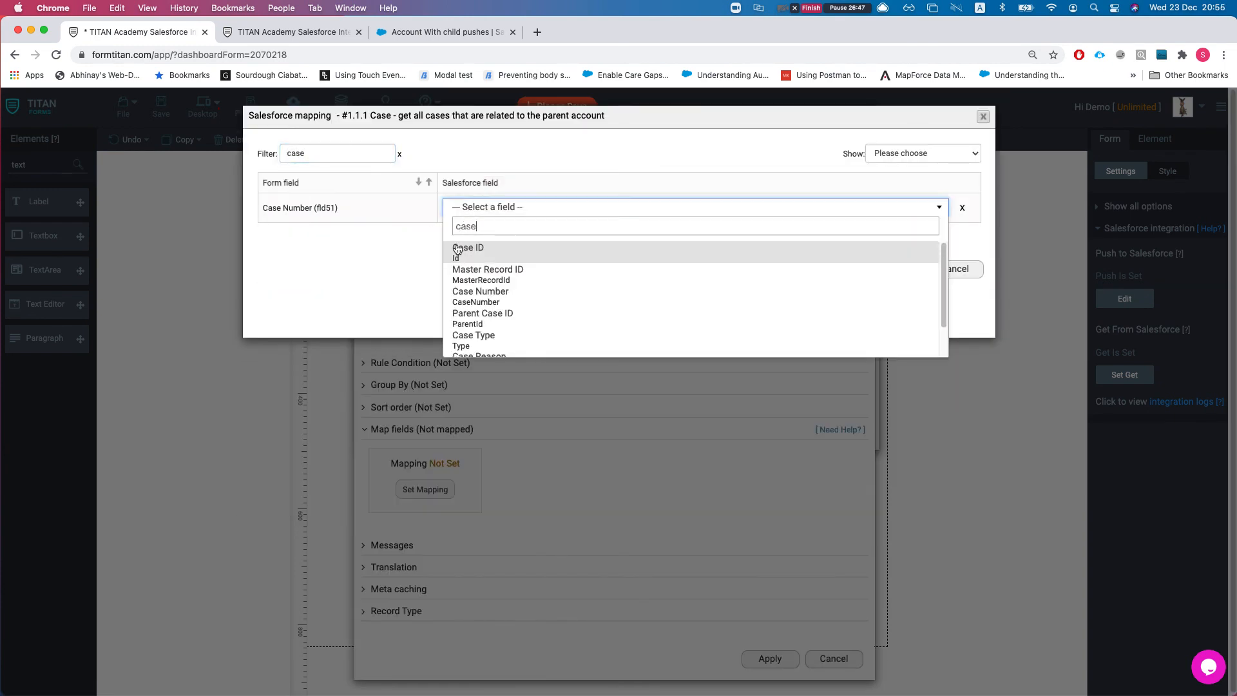
type("number")
key("Return")
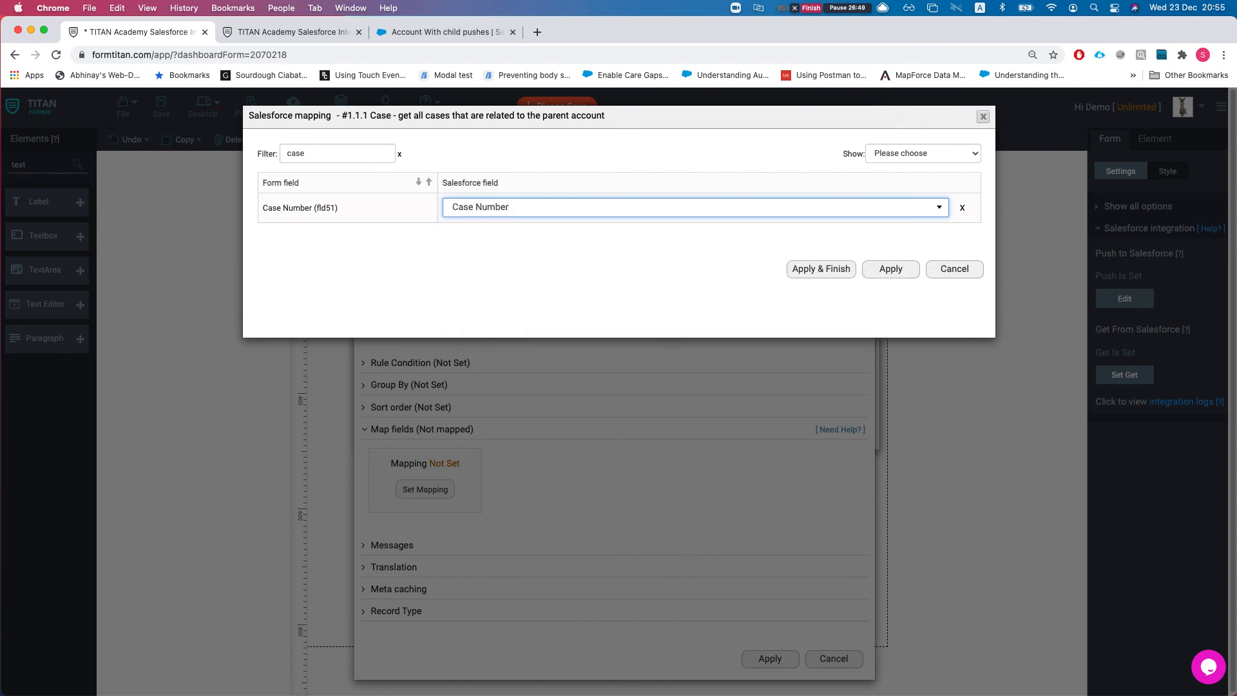
Map the Description form field to the Salesforce Description field, apply and finish the Case mapping, and save the form.
double_click(331, 146)
type("des")
type("desc")
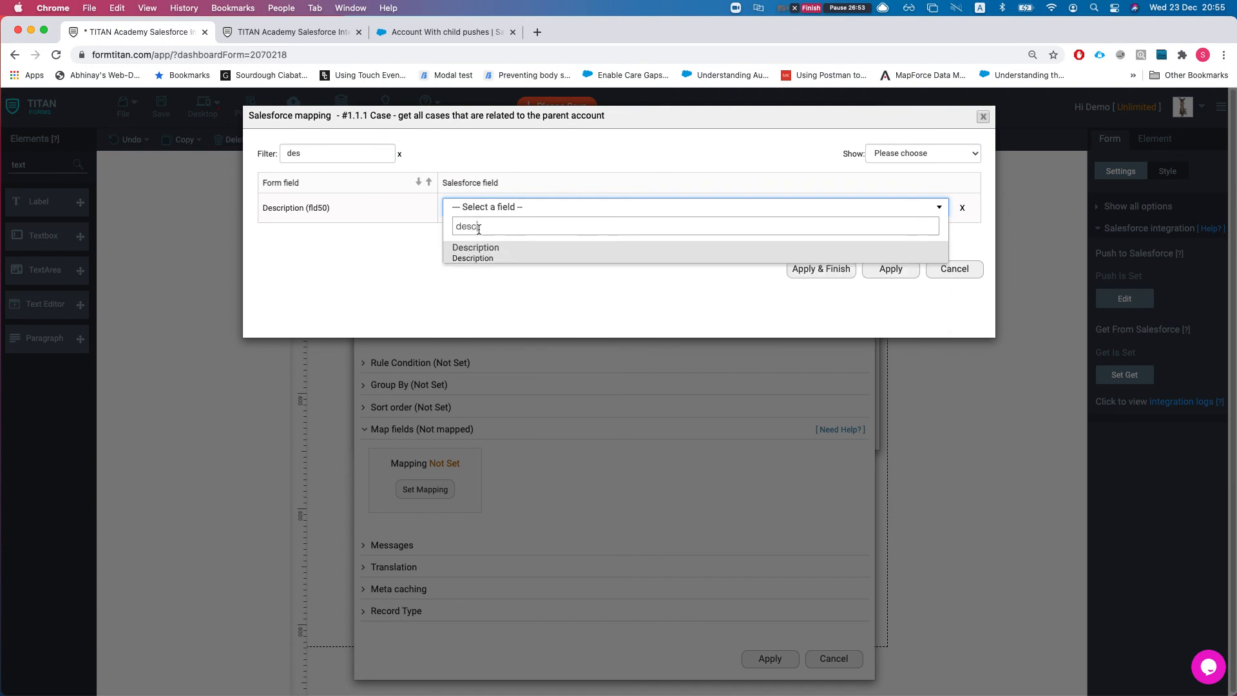
left_click(482, 253)
left_click(820, 270)
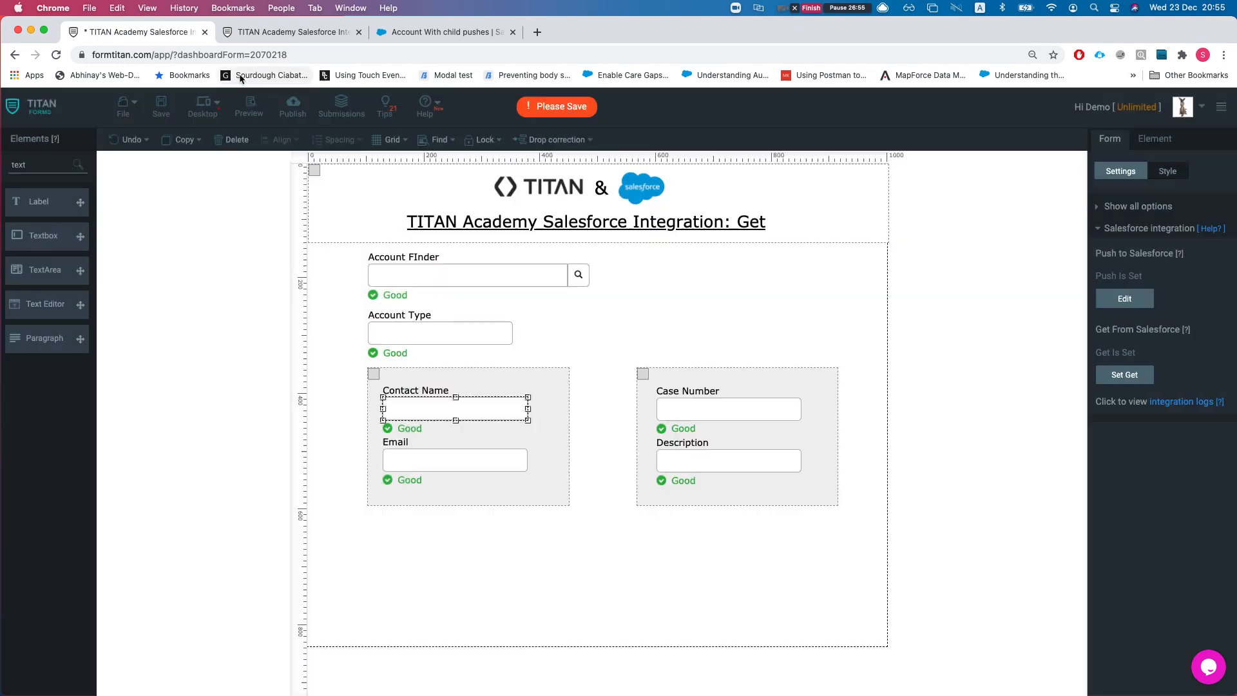
left_click(163, 108)
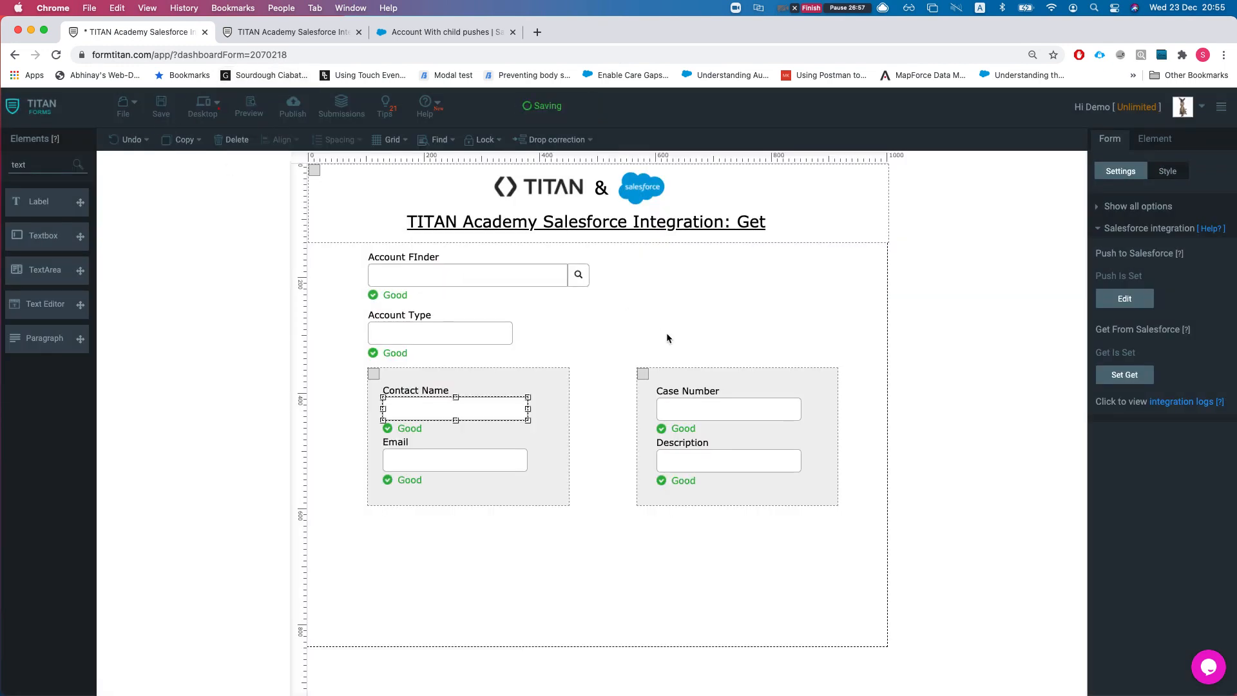
Stack the case section below the contact section, aligned under Account Type, and extend the form's height to fit both.
left_click_drag(697, 373, 517, 530)
left_click_drag(489, 378, 674, 331)
left_click(431, 429)
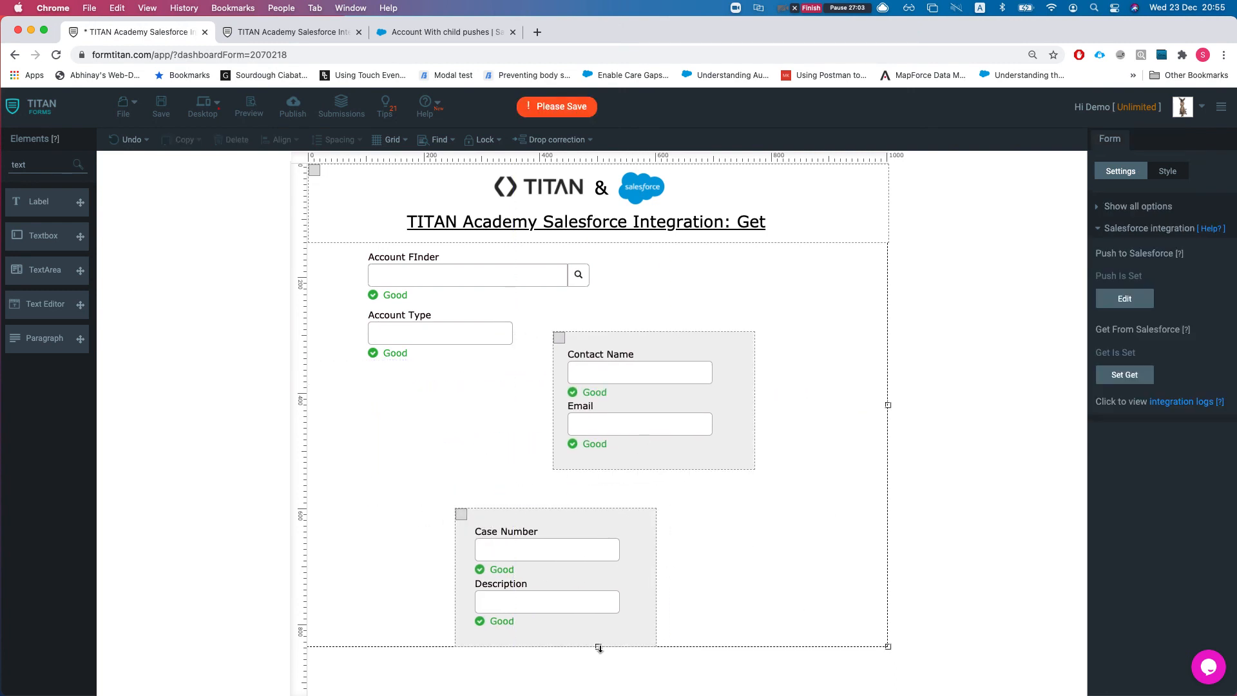
left_click_drag(598, 647, 593, 691)
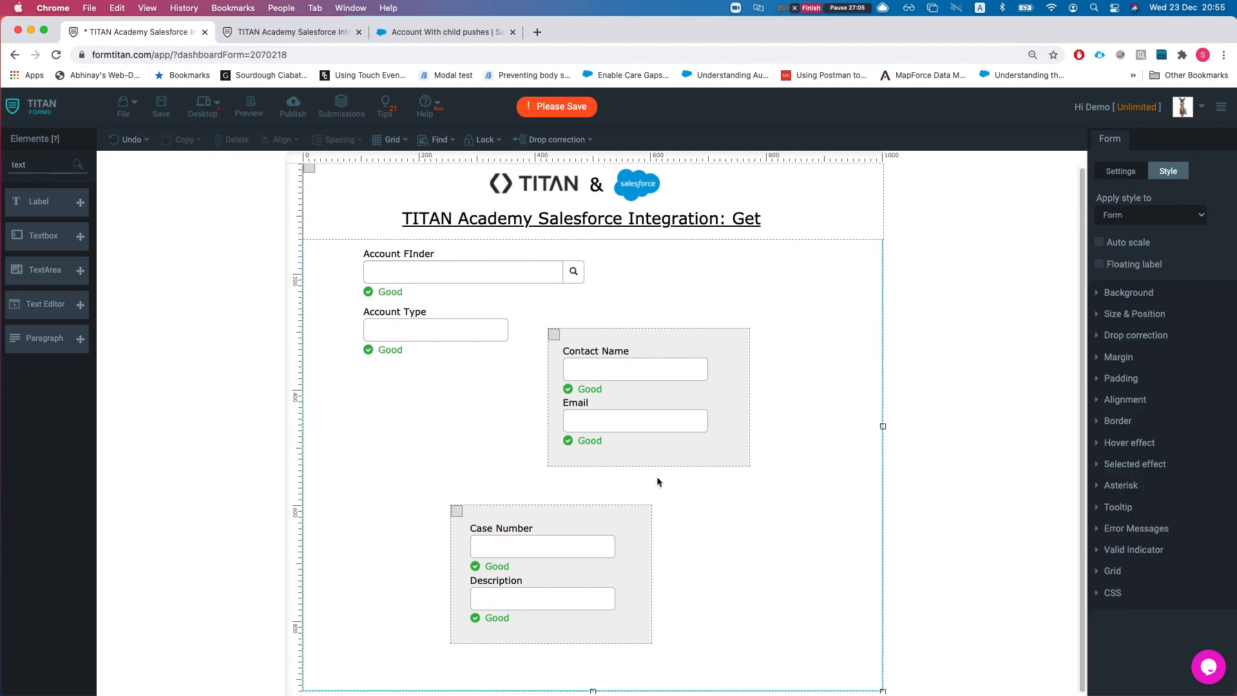
left_click_drag(620, 481, 438, 333)
left_click_drag(521, 509, 489, 542)
left_click_drag(683, 372, 557, 380)
left_click_drag(596, 556, 545, 548)
Move Account Finder, Account Type and both sections to the middle of the form, left-aligned, with Account Type as wide as Account Finder.
left_click(485, 283)
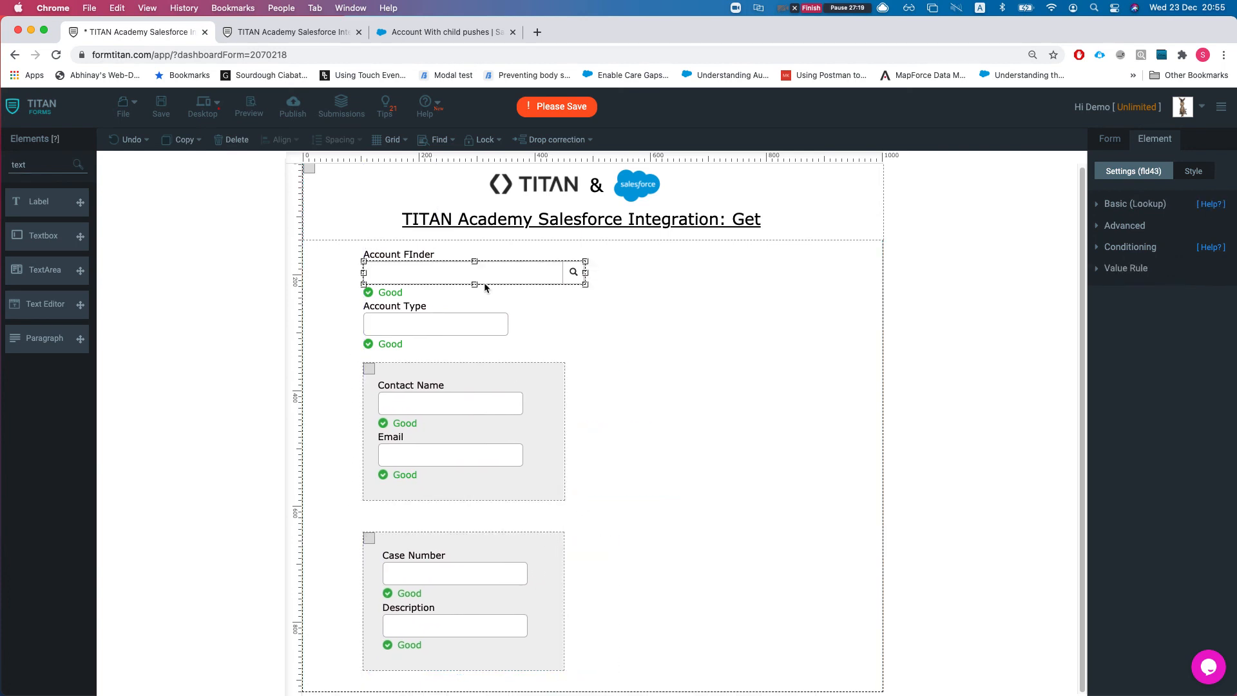
left_click(427, 325)
left_click_drag(486, 265, 650, 261)
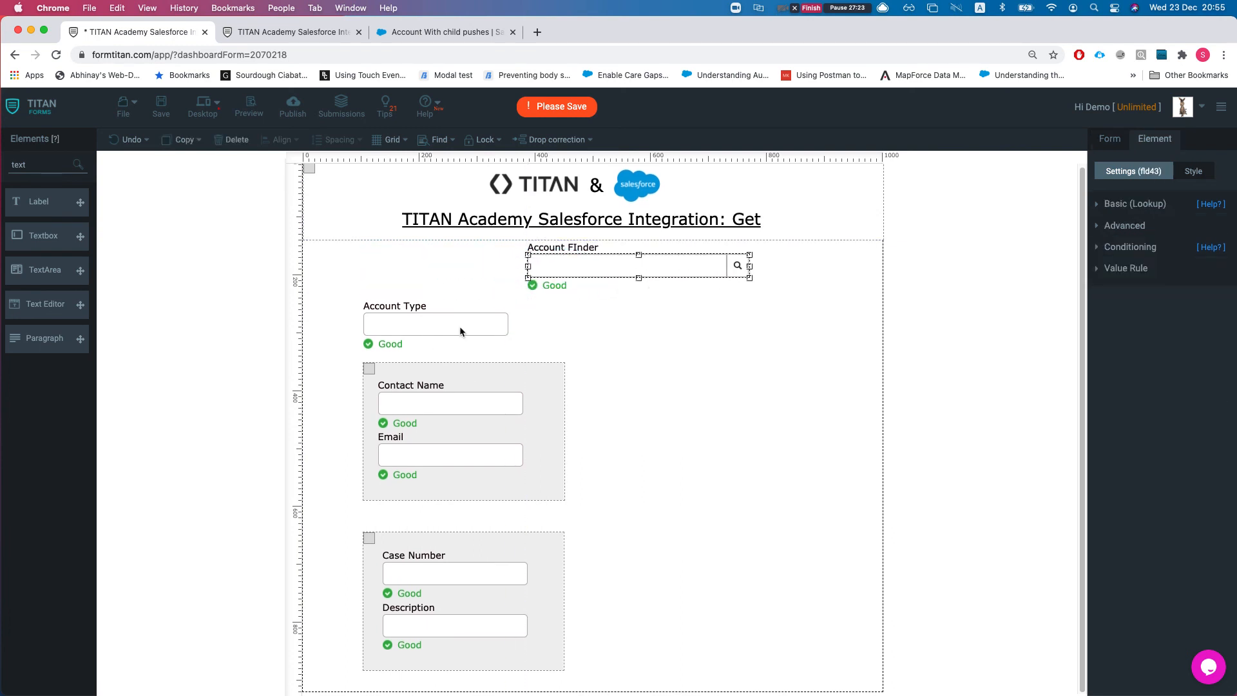
left_click_drag(464, 322, 766, 321)
left_click_drag(542, 429, 716, 421)
left_click_drag(525, 588, 702, 587)
Turn off Auto-Sizing for the case section and save the form.
left_click(1109, 140)
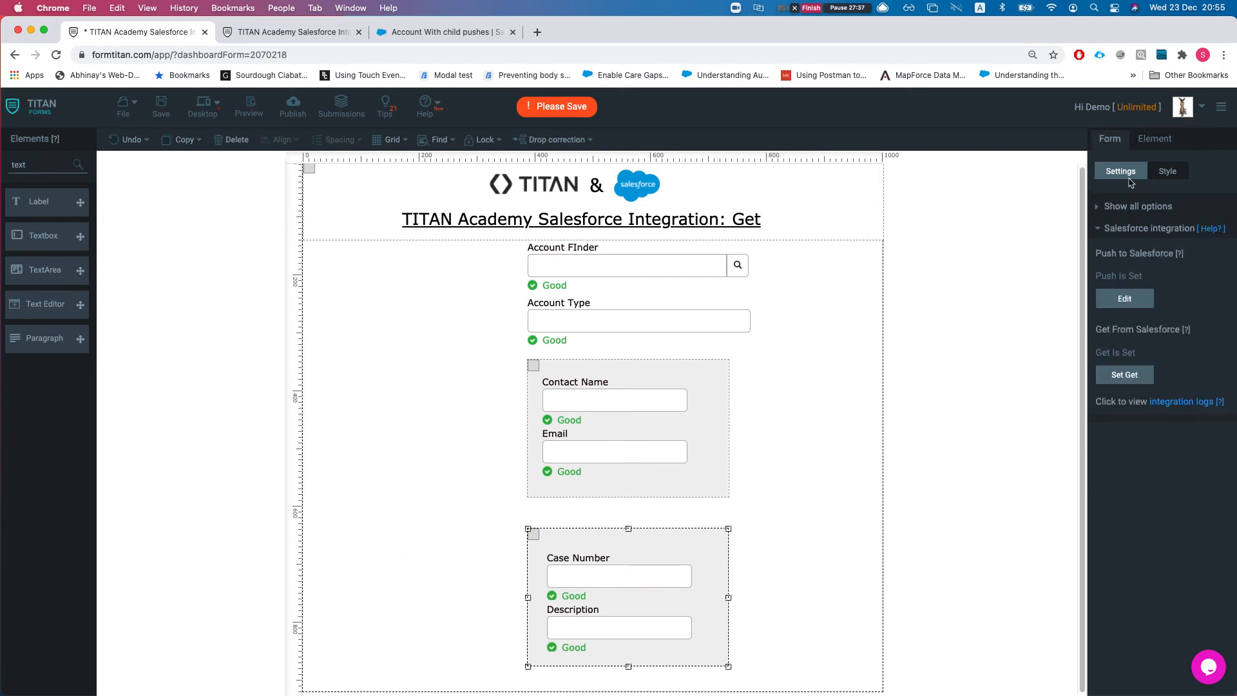
left_click(1094, 231)
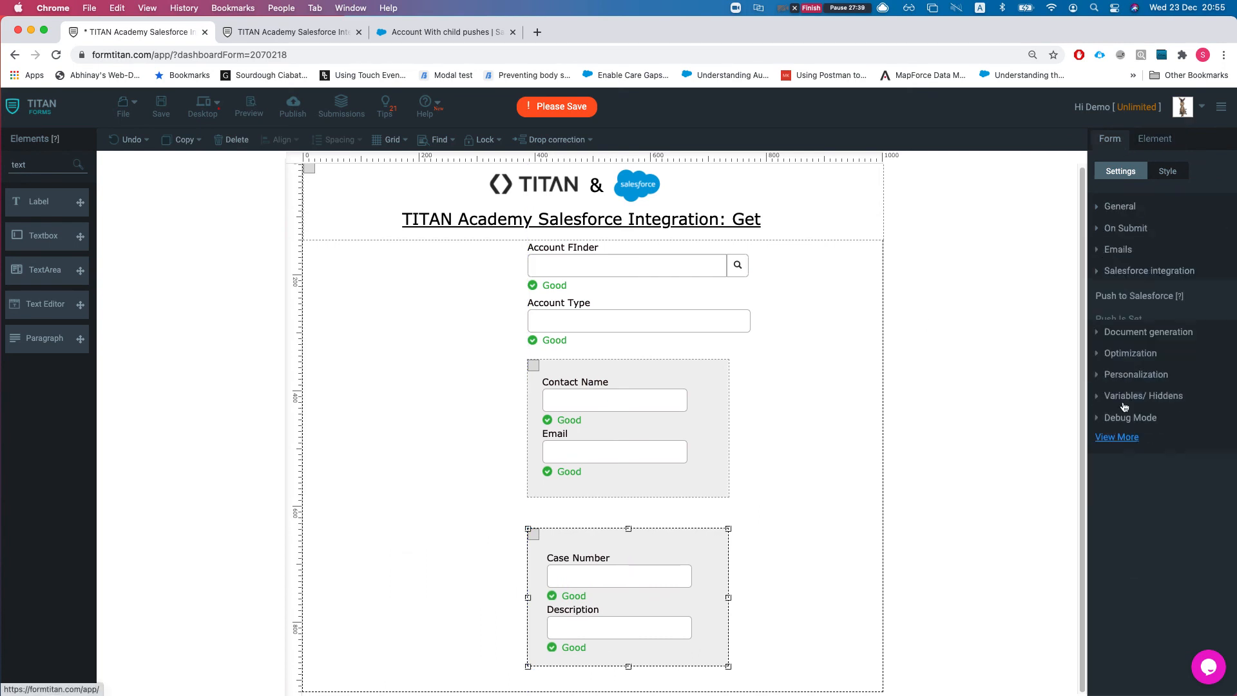
left_click(1158, 139)
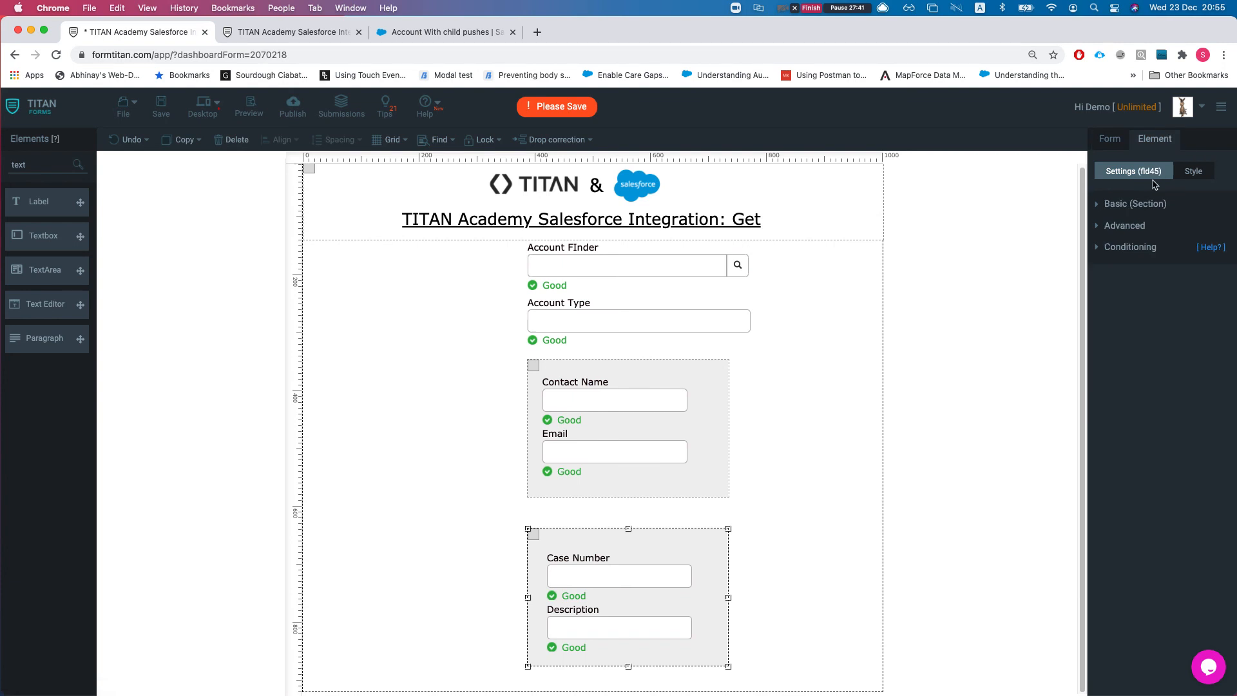
left_click(1114, 205)
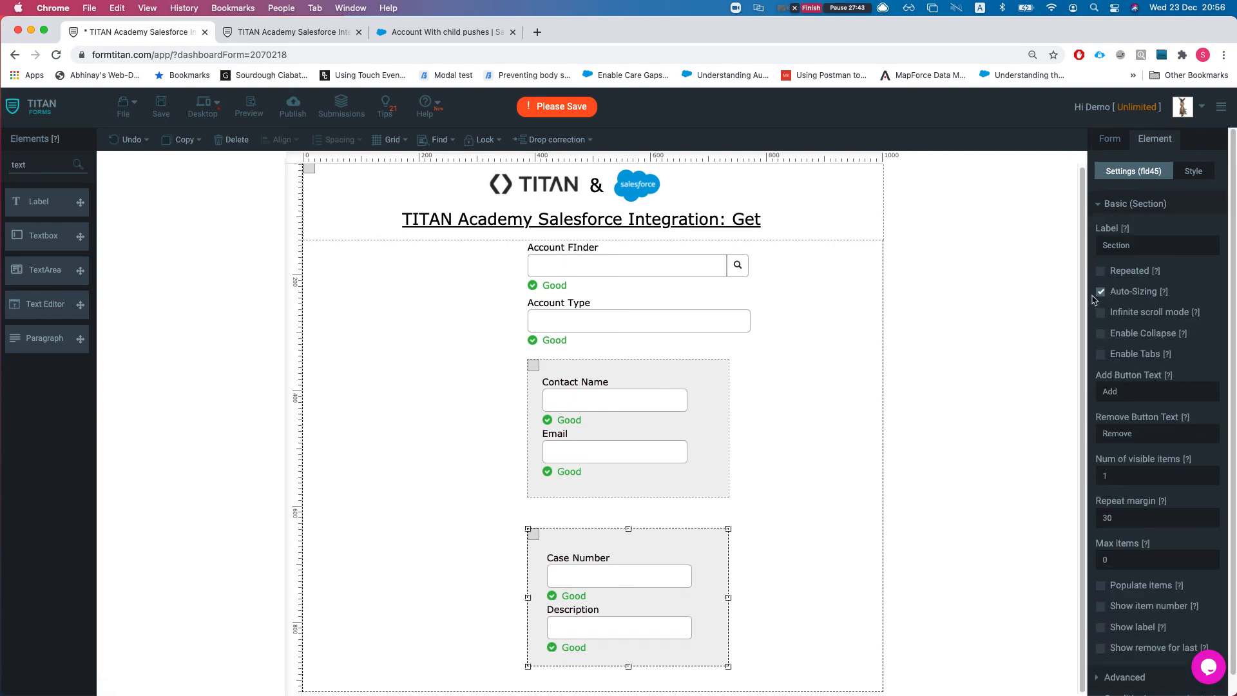
left_click(1100, 294)
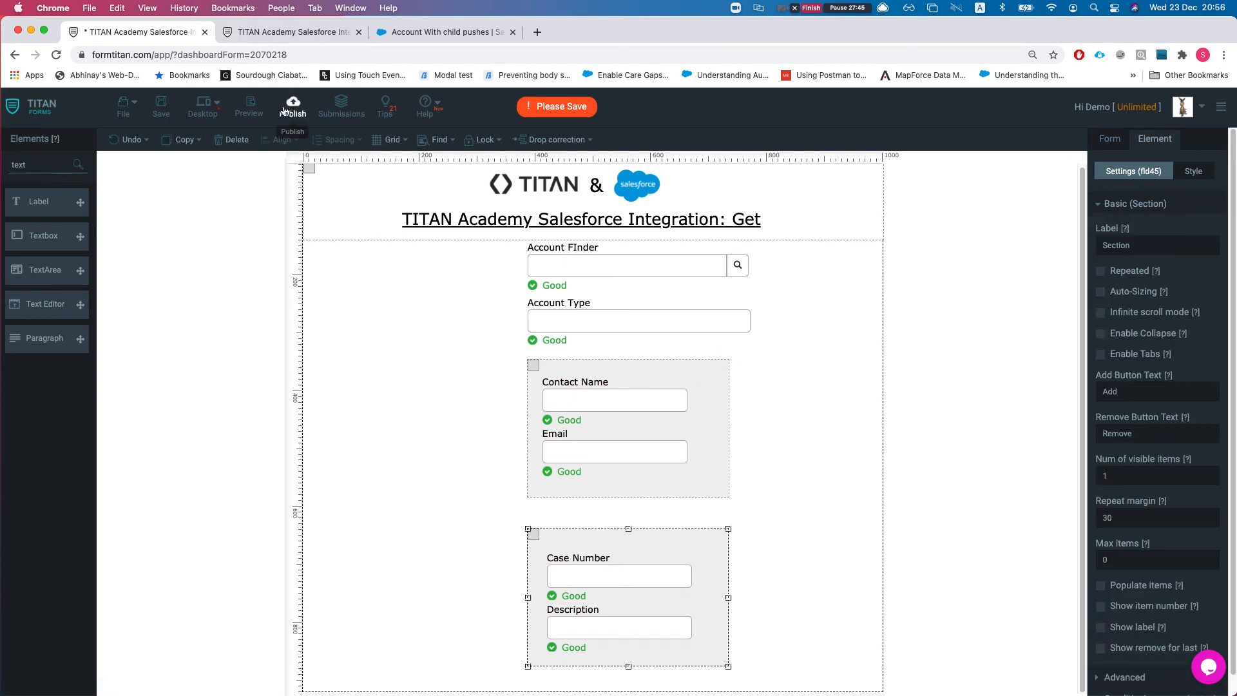
left_click(161, 108)
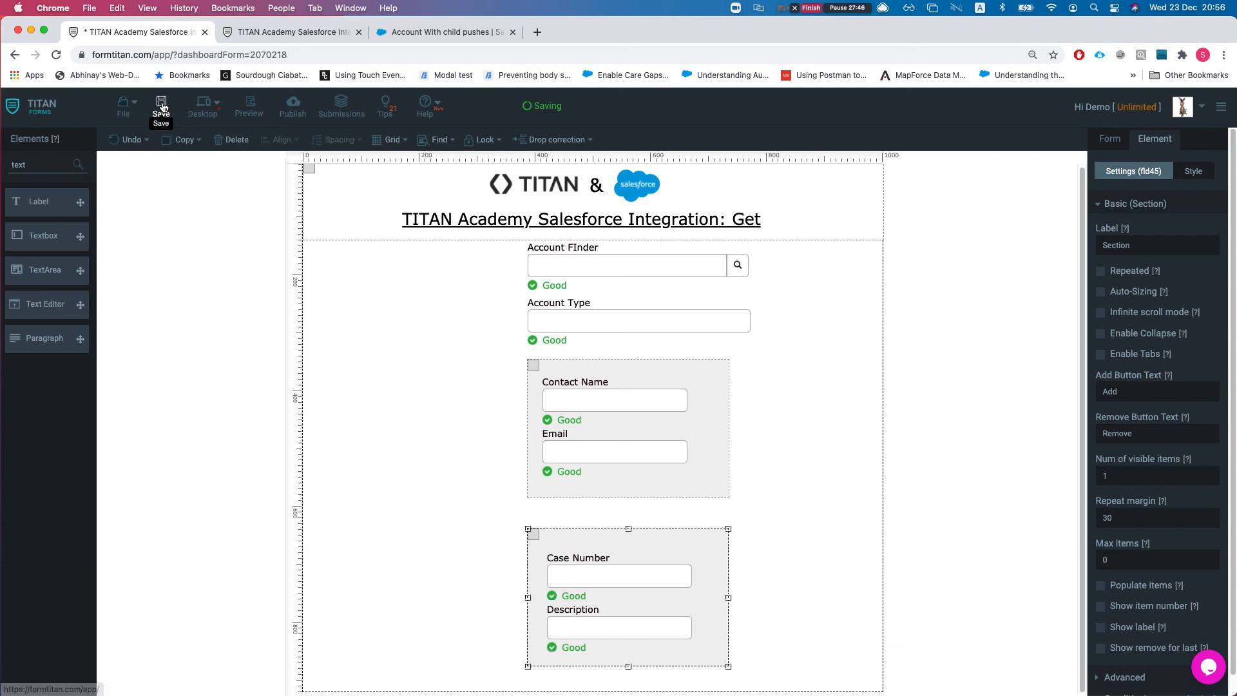
In the live form, search Account Finder for "ed", select Edge C, and review the contacts and cases retrieved for it.
left_click(289, 32)
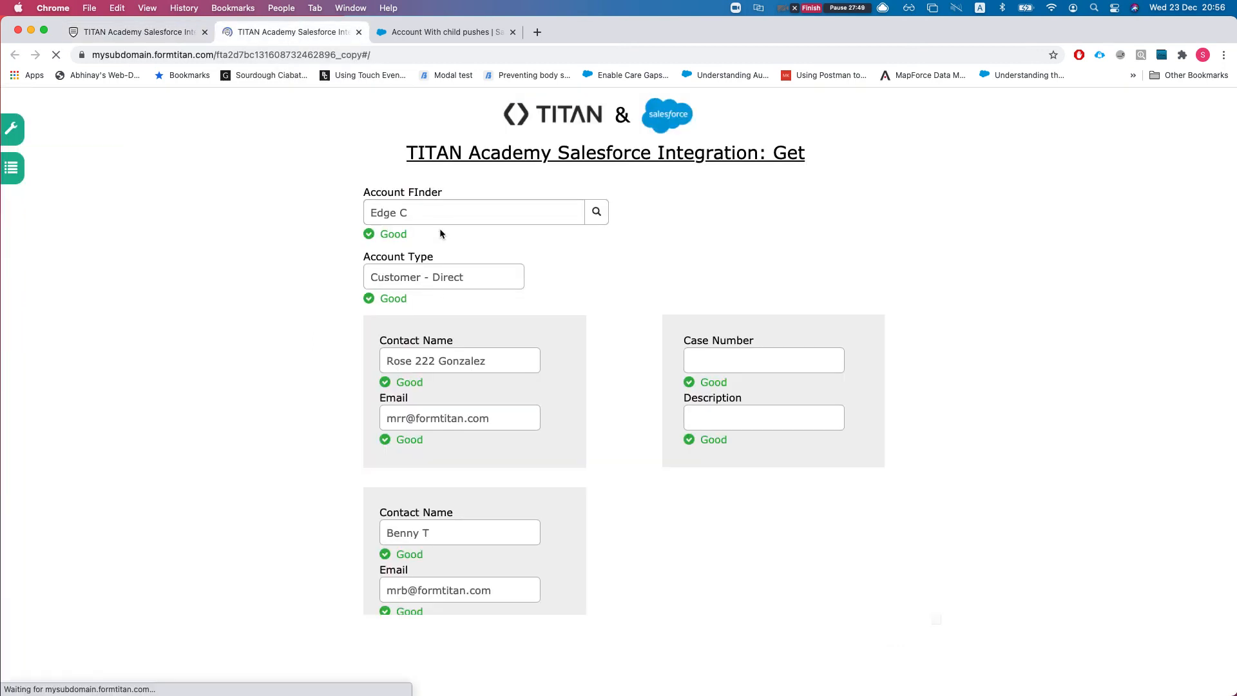
left_click(620, 204)
type("de")
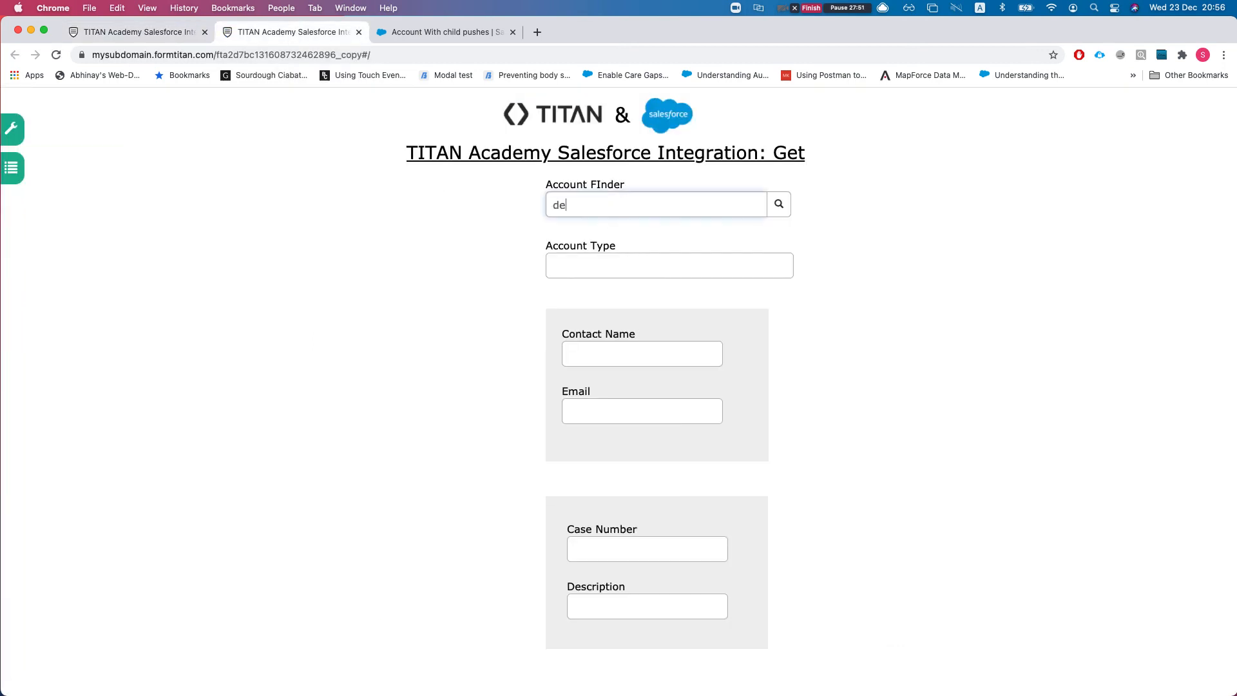
key("BackSpace")
key("BackSpace")
type("ed")
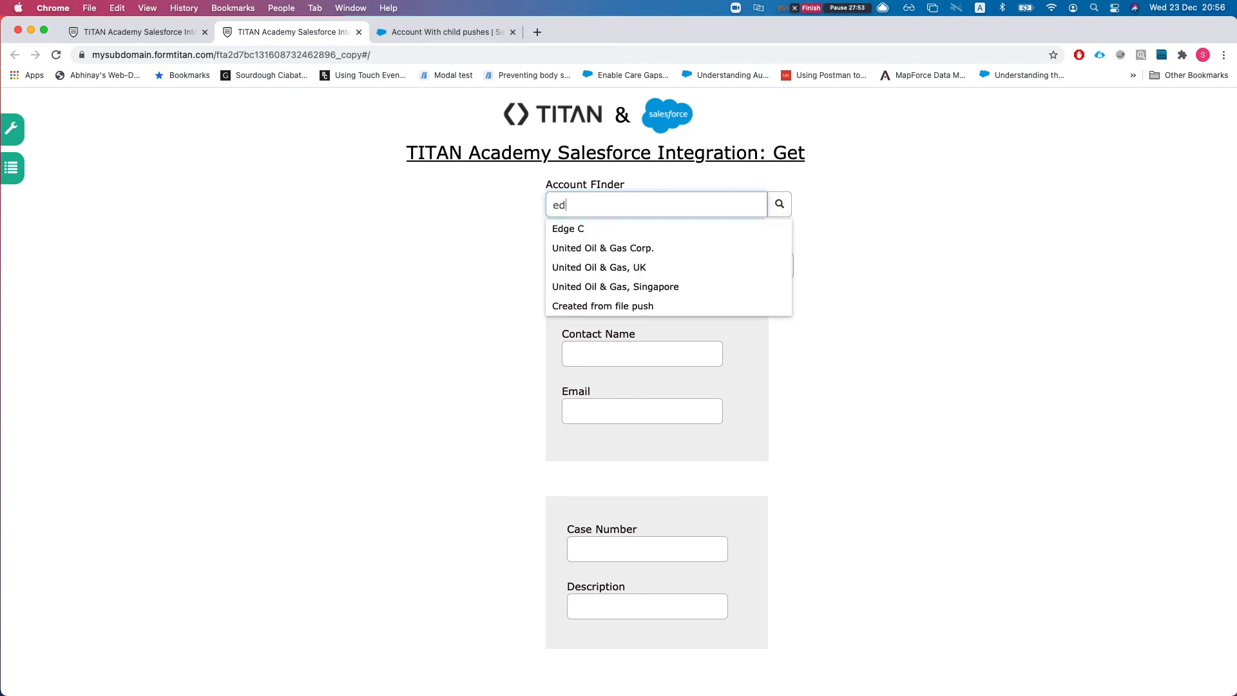
key("Return")
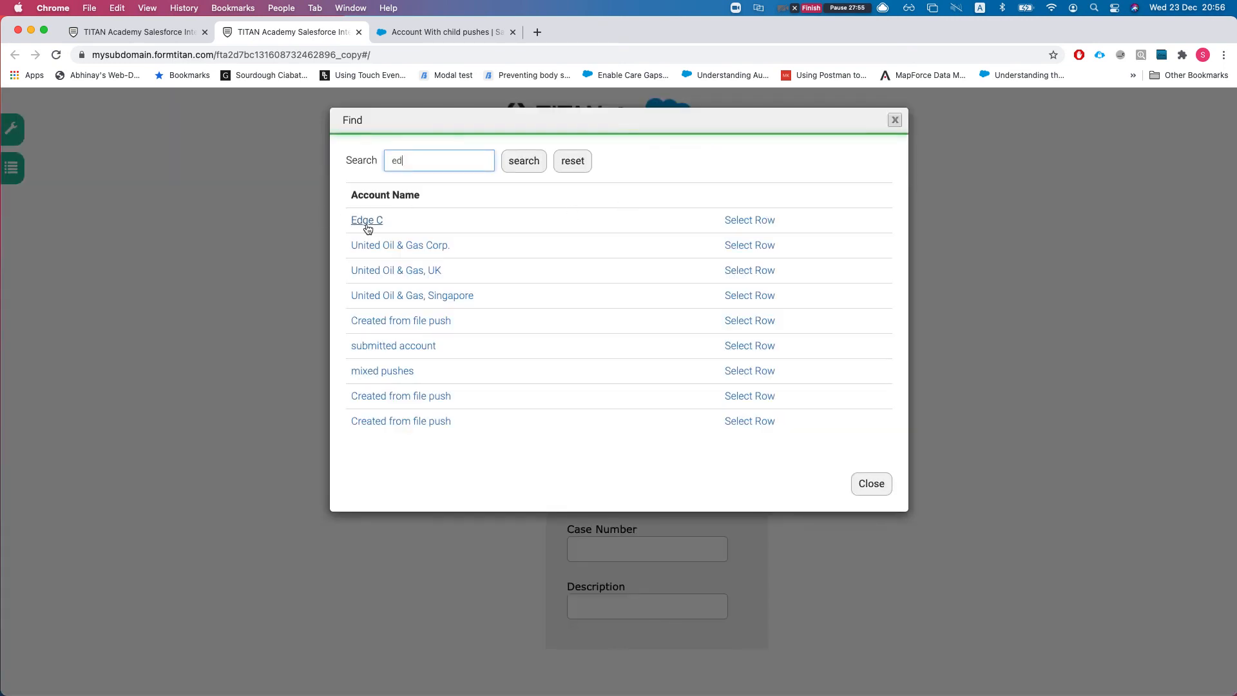
left_click(359, 221)
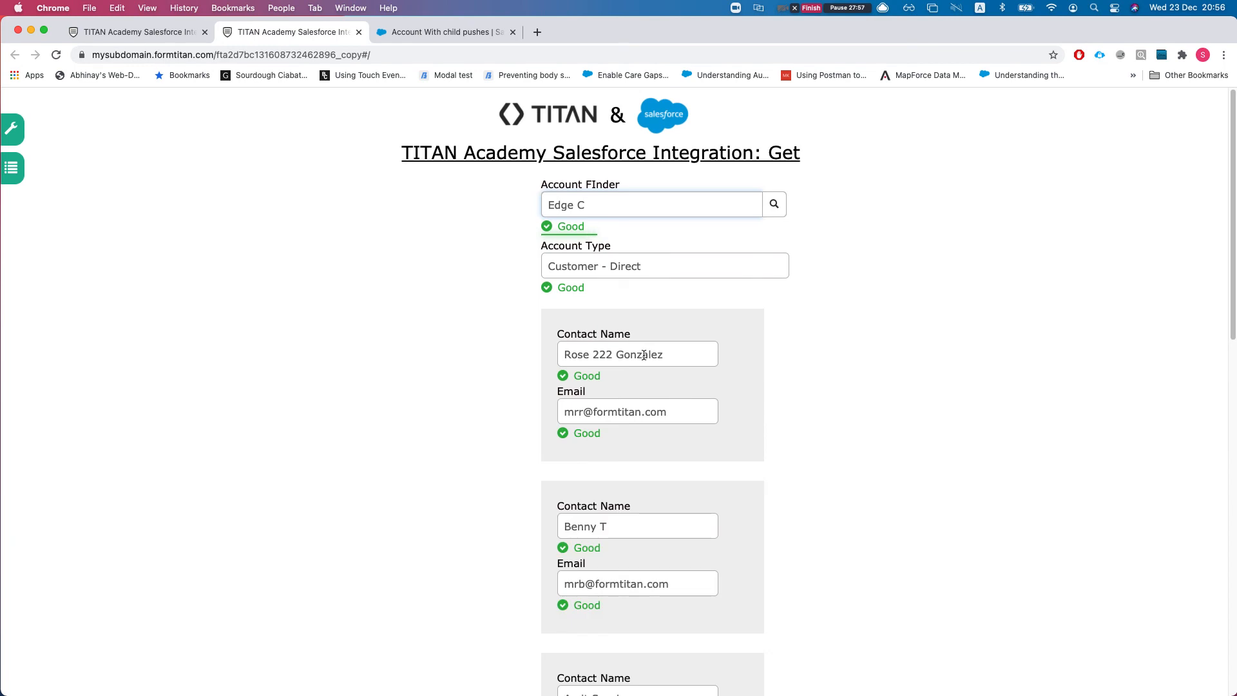
scroll(659, 381, "down", 6)
scroll(659, 381, "down", 7)
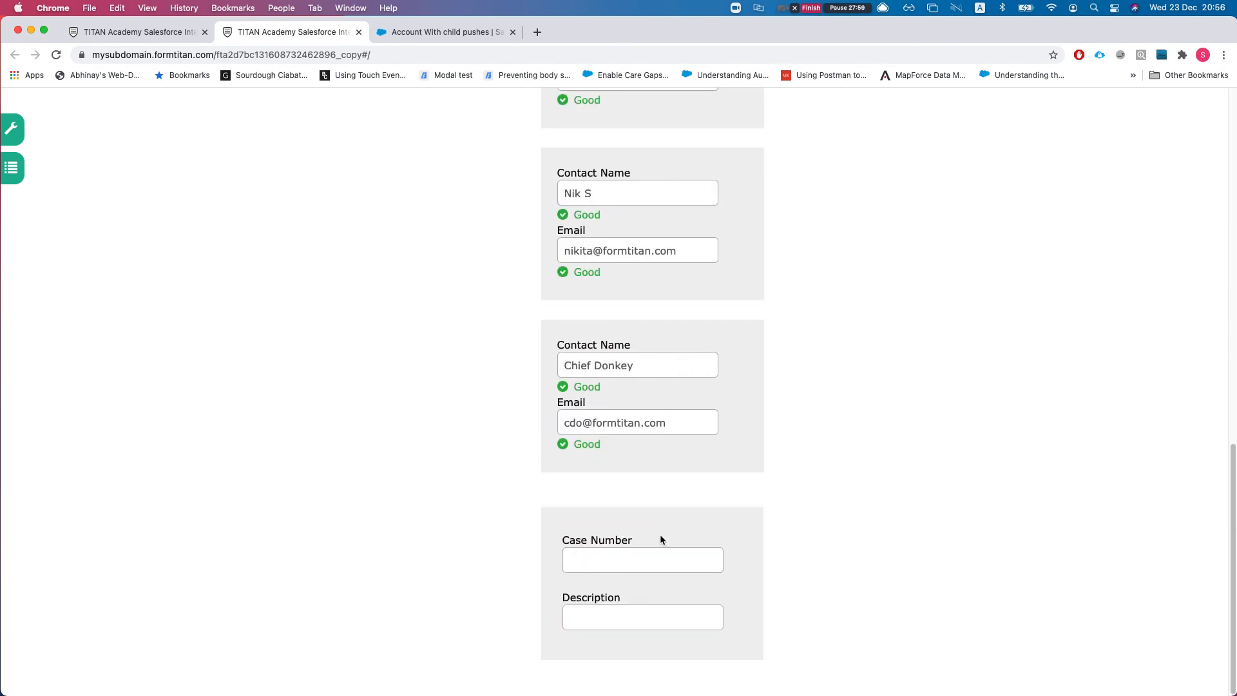
scroll(644, 560, "up", 15)
scroll(594, 416, "down", 1)
scroll(567, 323, "up", 1)
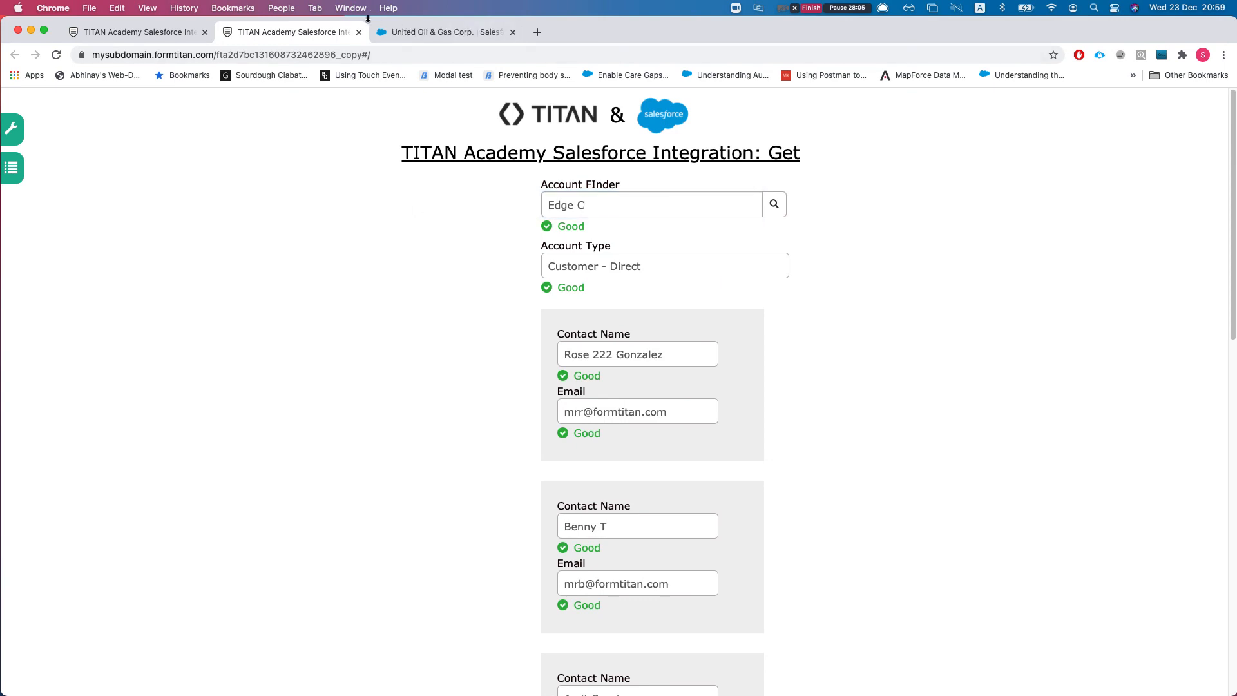
Switch to the United Oil & Gas Corp. account in Salesforce and examine its type, related contacts and cases.
left_click(428, 29)
scroll(243, 307, "up", 3)
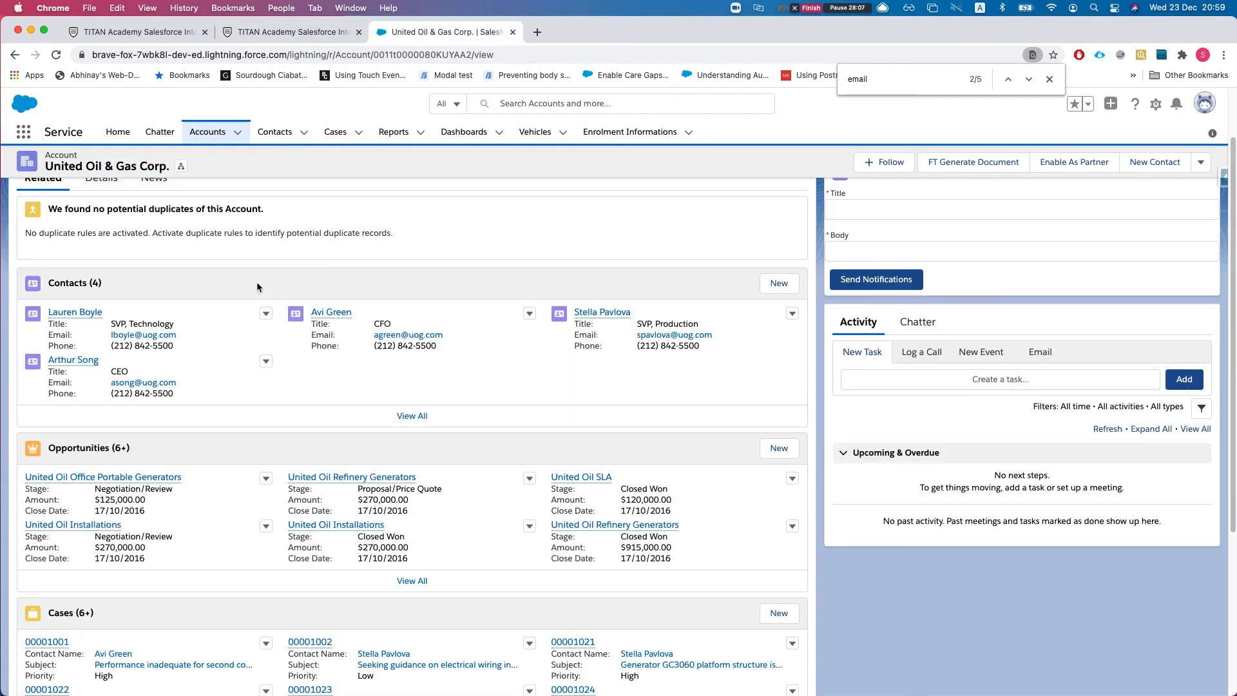
scroll(242, 367, "up", 2)
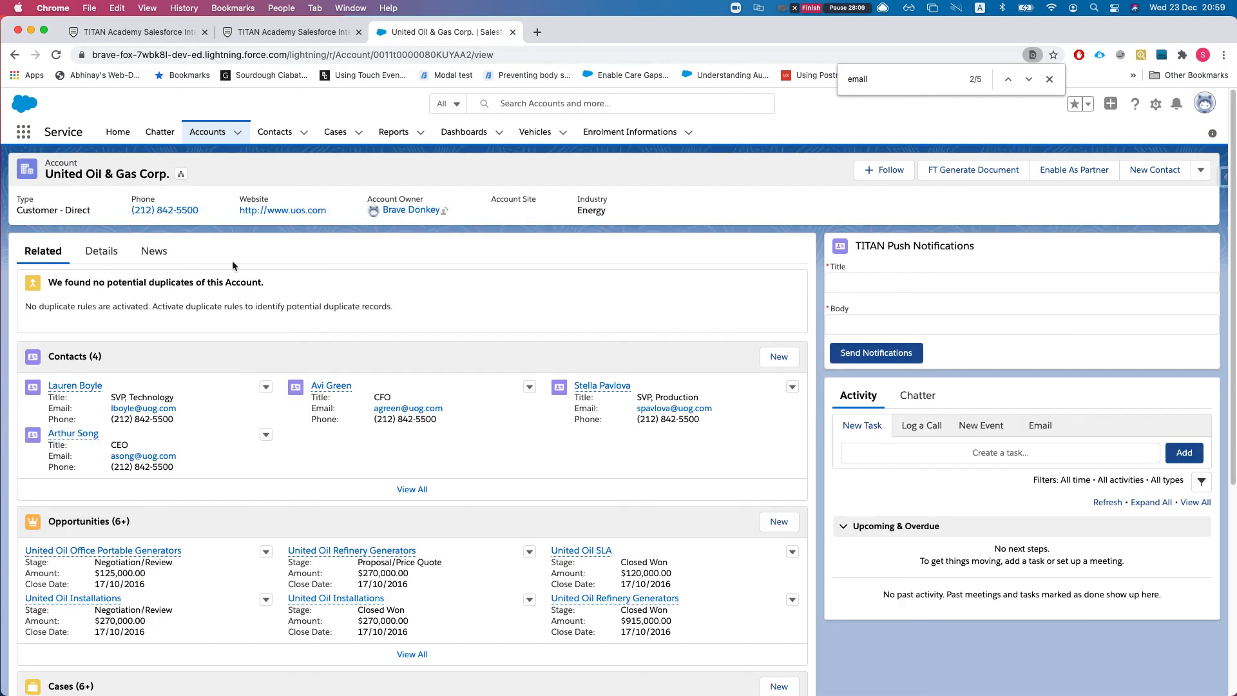
scroll(138, 485, "down", 5)
scroll(157, 446, "up", 4)
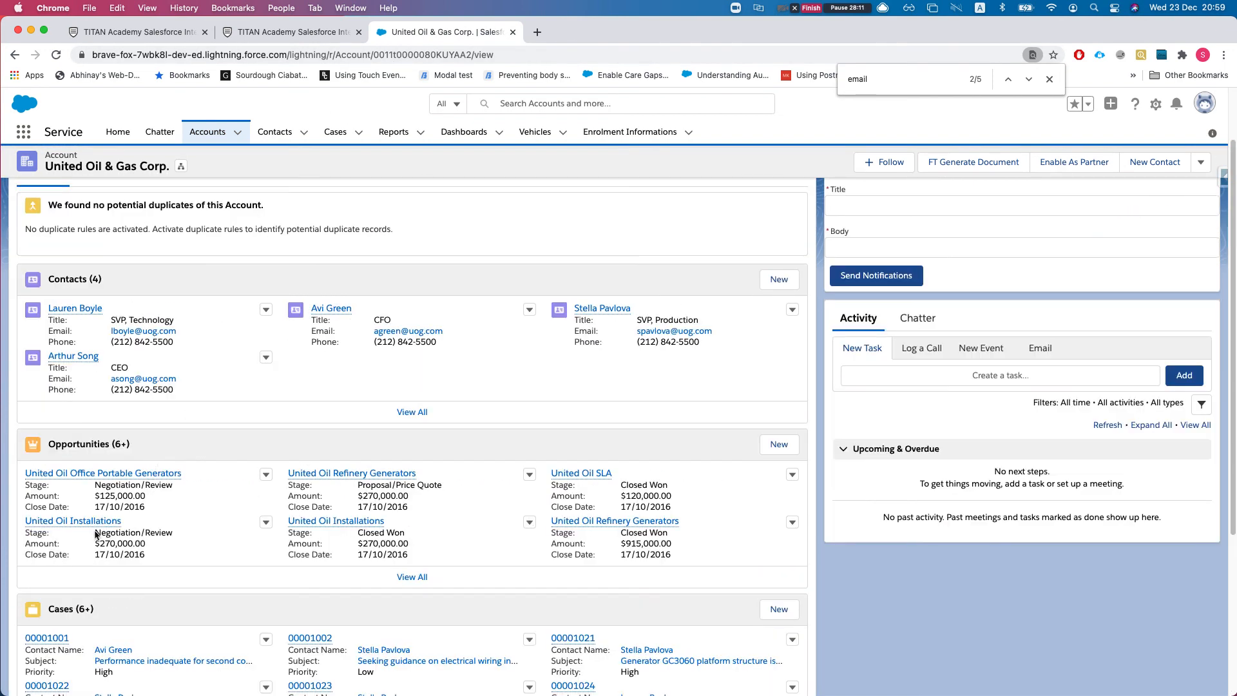
scroll(145, 490, "down", 3)
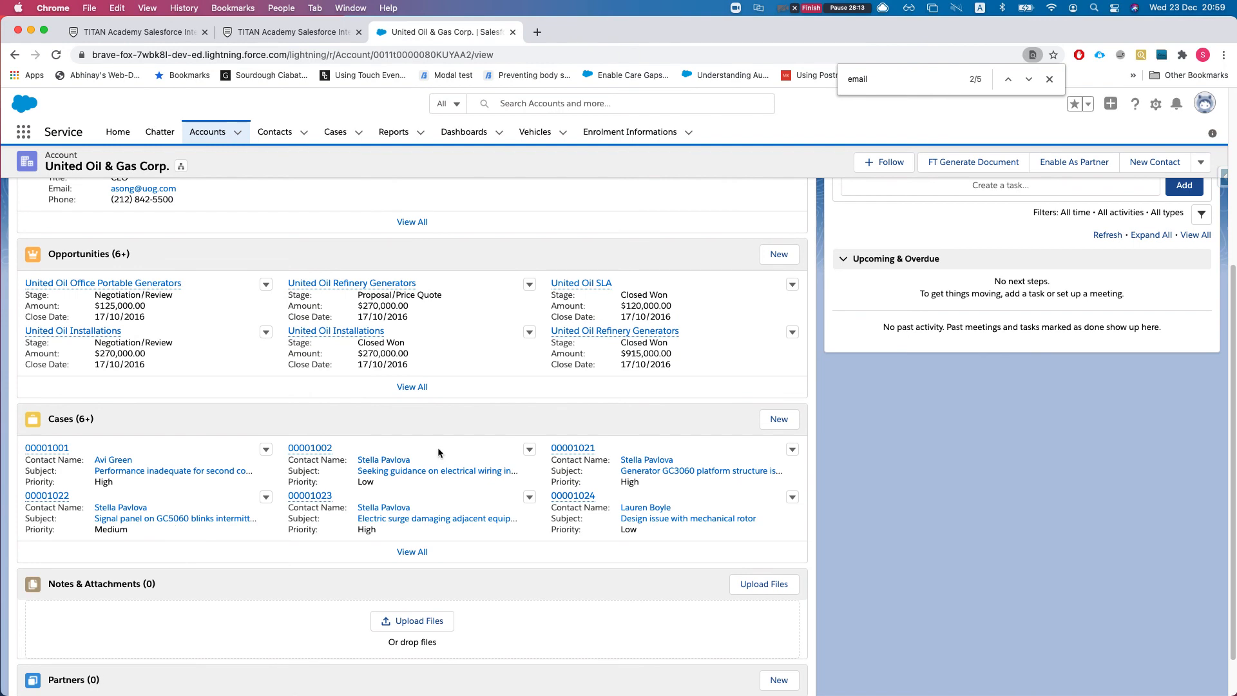
Copy the start of the account name, "United Oil &", from Salesforce into the live form's Account Finder and select United Oil & Gas Corp.
left_click(277, 35)
left_click(624, 206)
triple_click(624, 207)
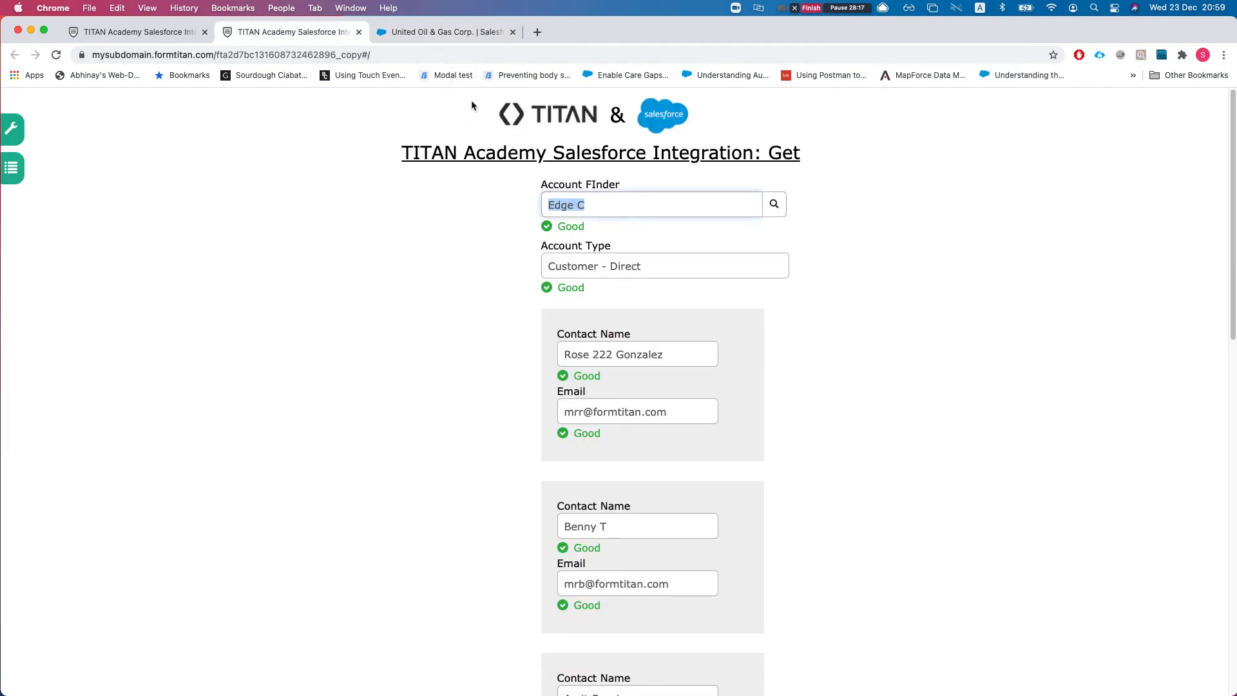
left_click(453, 39)
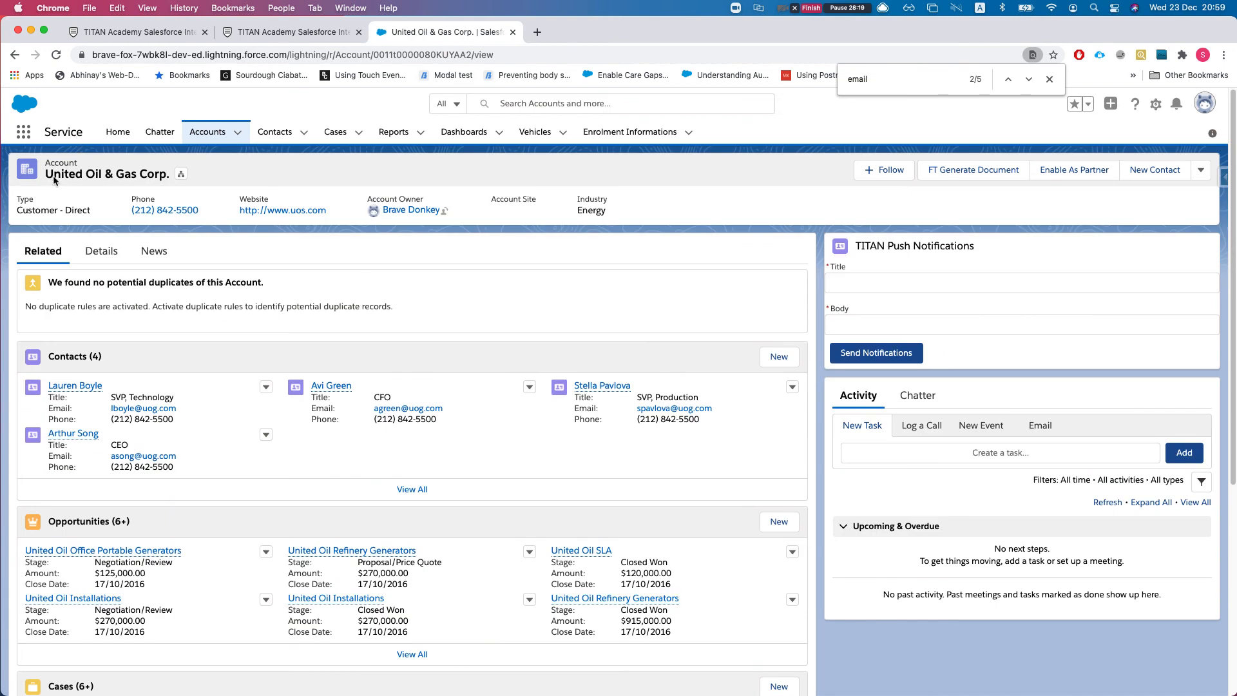
left_click_drag(114, 176, 48, 174)
key("super+c")
left_click(293, 32)
left_click(611, 201)
key("super+v")
key("super+a")
key("super+v")
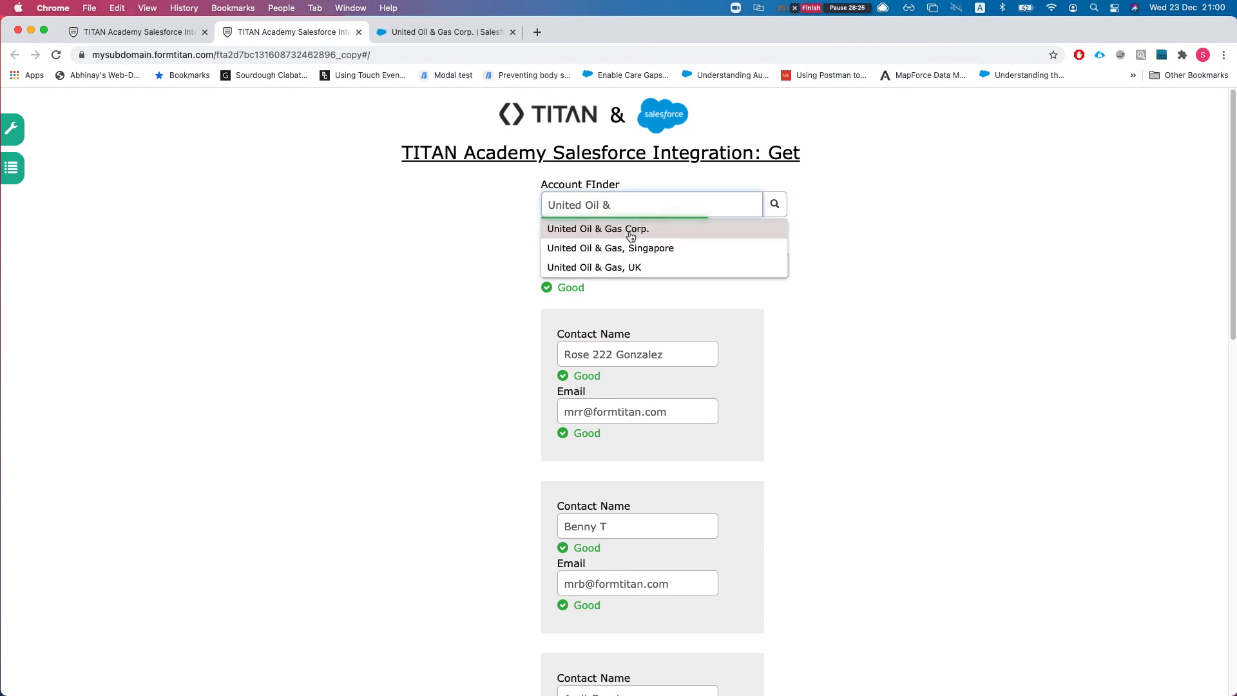
left_click(590, 230)
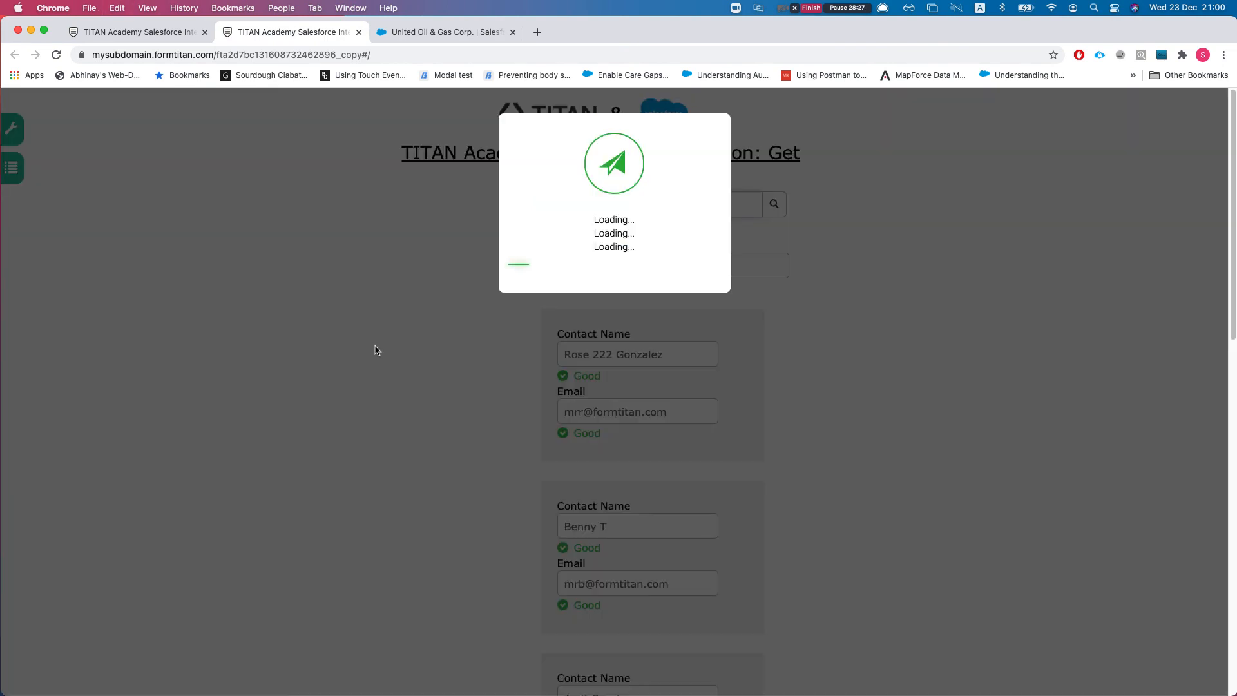
Examine the retrieved contact sections and look through the case section below them in the live form.
scroll(650, 377, "down", 10)
scroll(661, 595, "down", 15)
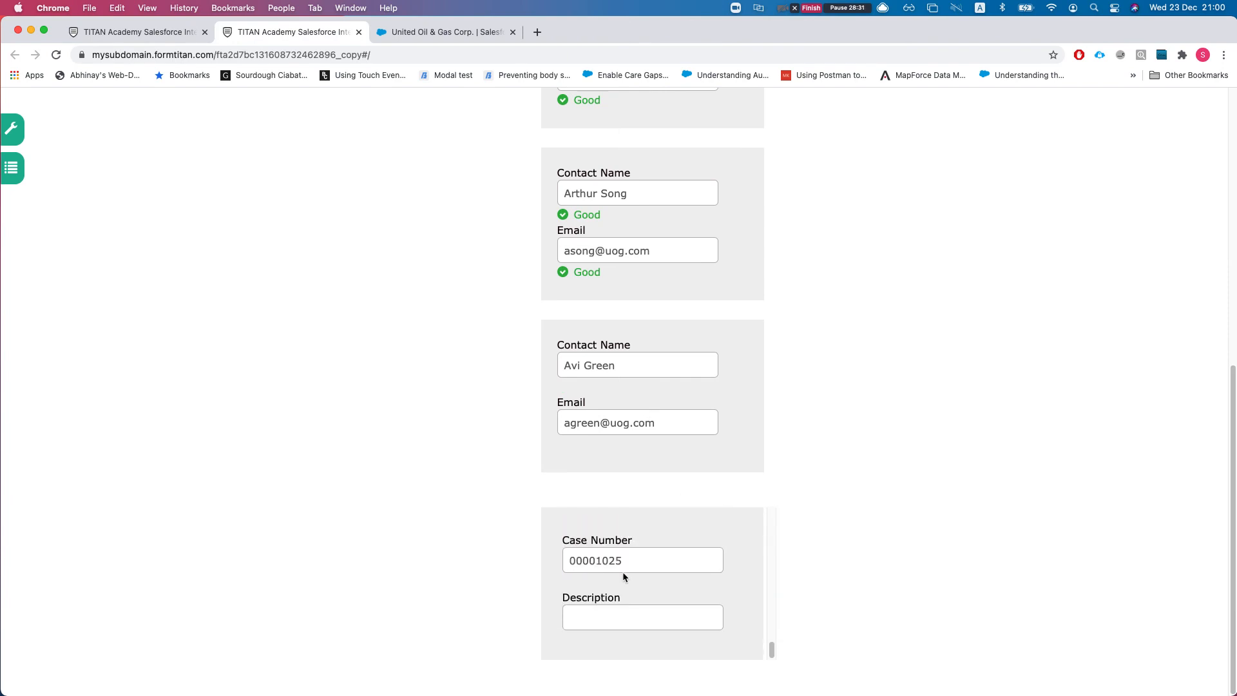
scroll(660, 571, "up", 5)
scroll(660, 571, "down", 4)
scroll(644, 615, "up", 10)
scroll(567, 578, "up", 5)
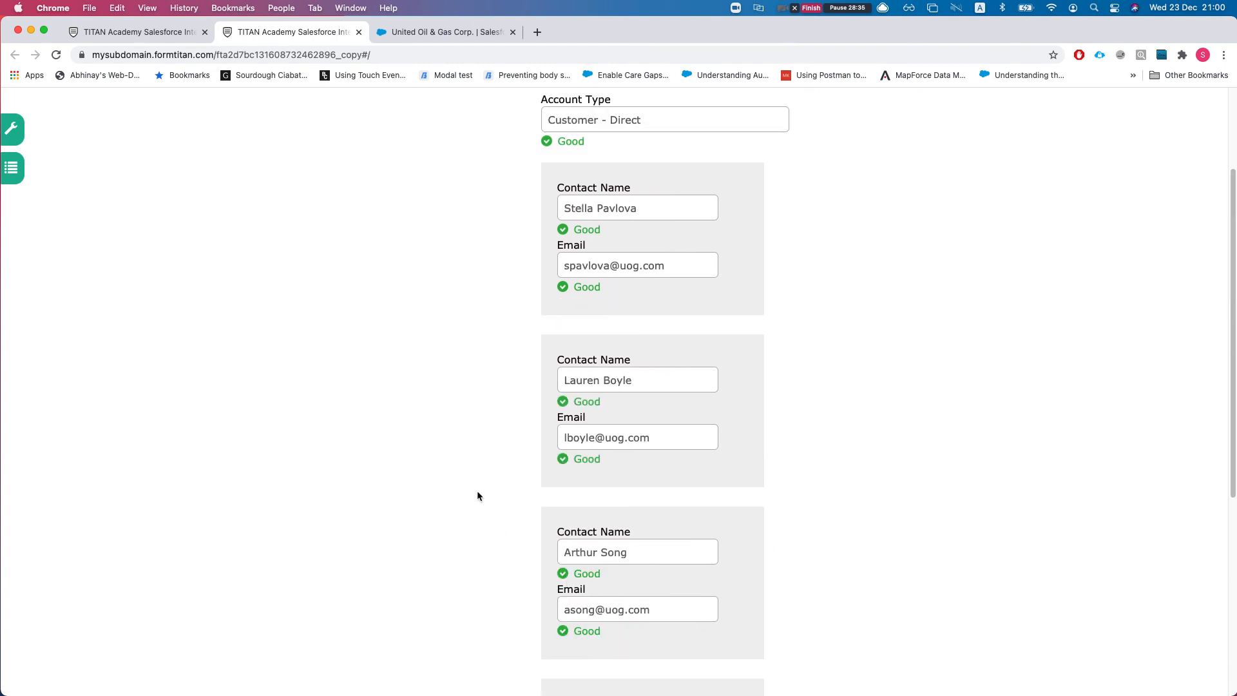
scroll(539, 551, "down", 6)
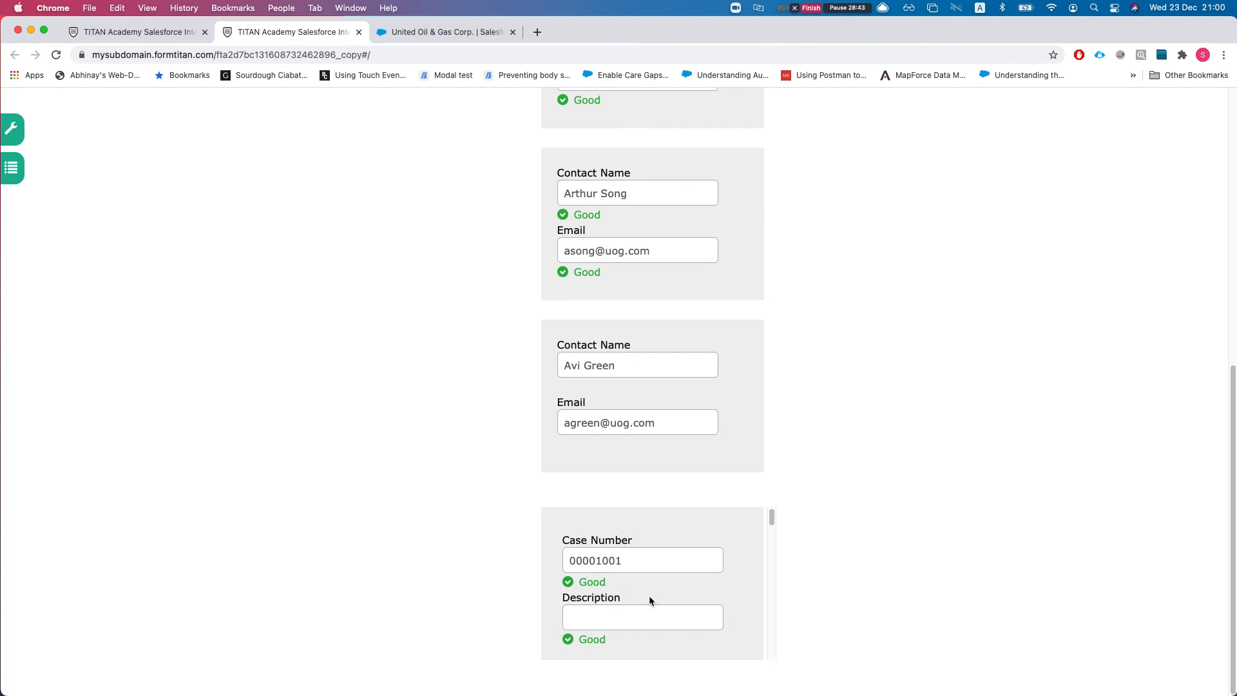
scroll(649, 593, "down", 3)
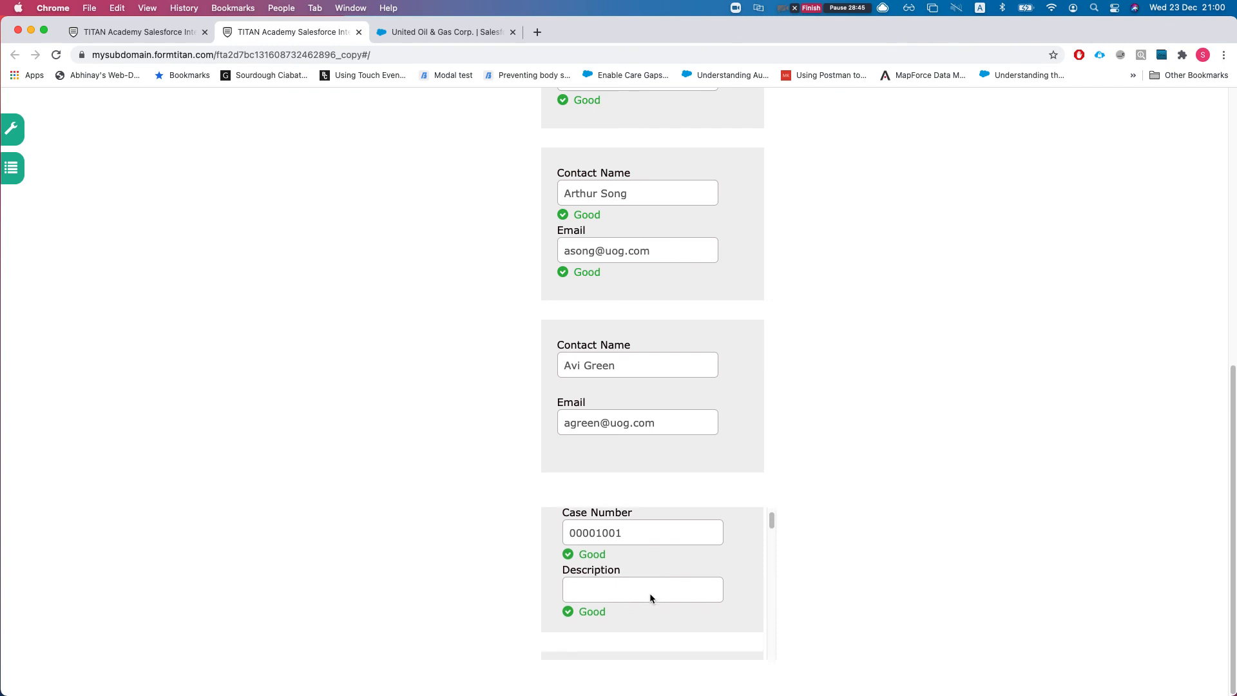
scroll(650, 598, "up", 3)
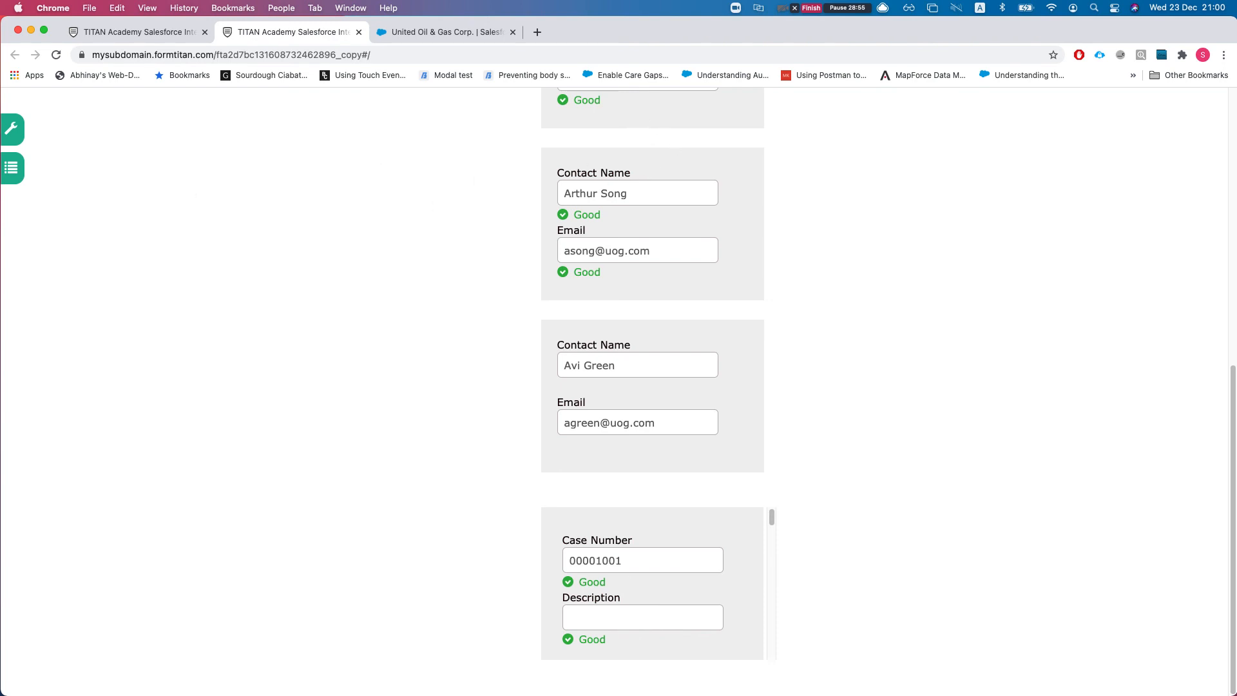
Return to the form builder and delete the case section and the contact section with their fields.
left_click(151, 37)
left_click(688, 562)
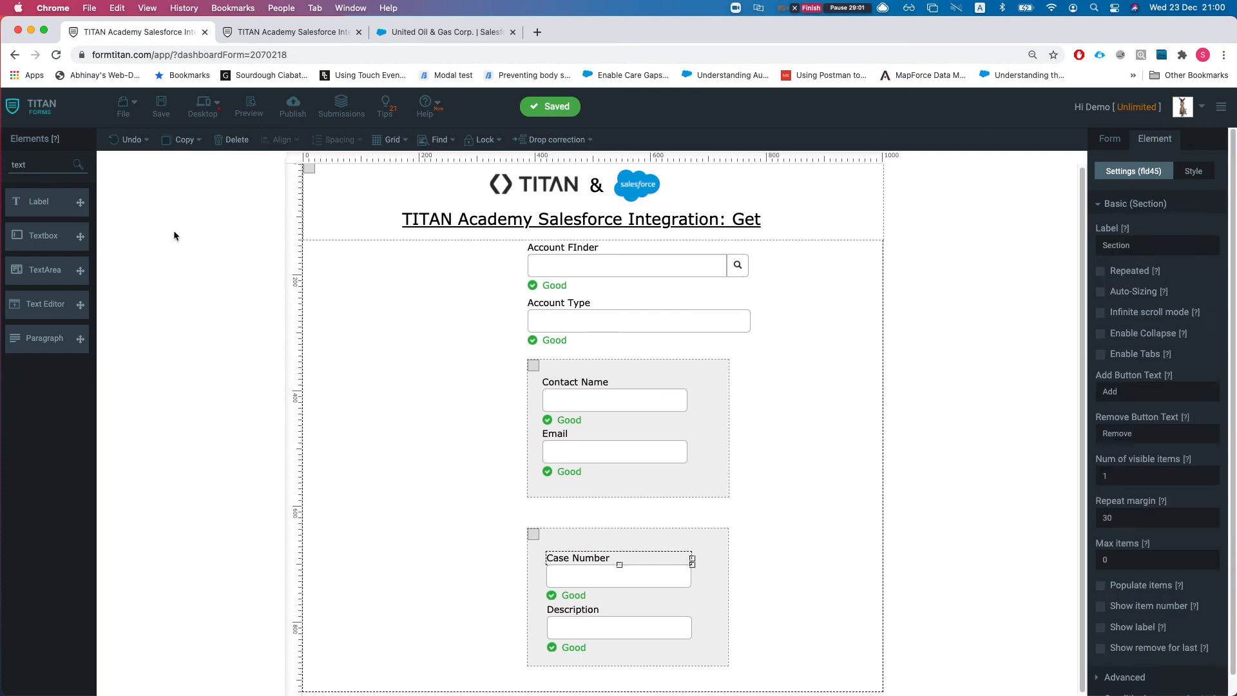
left_click(234, 140)
left_click(533, 535)
left_click(227, 139)
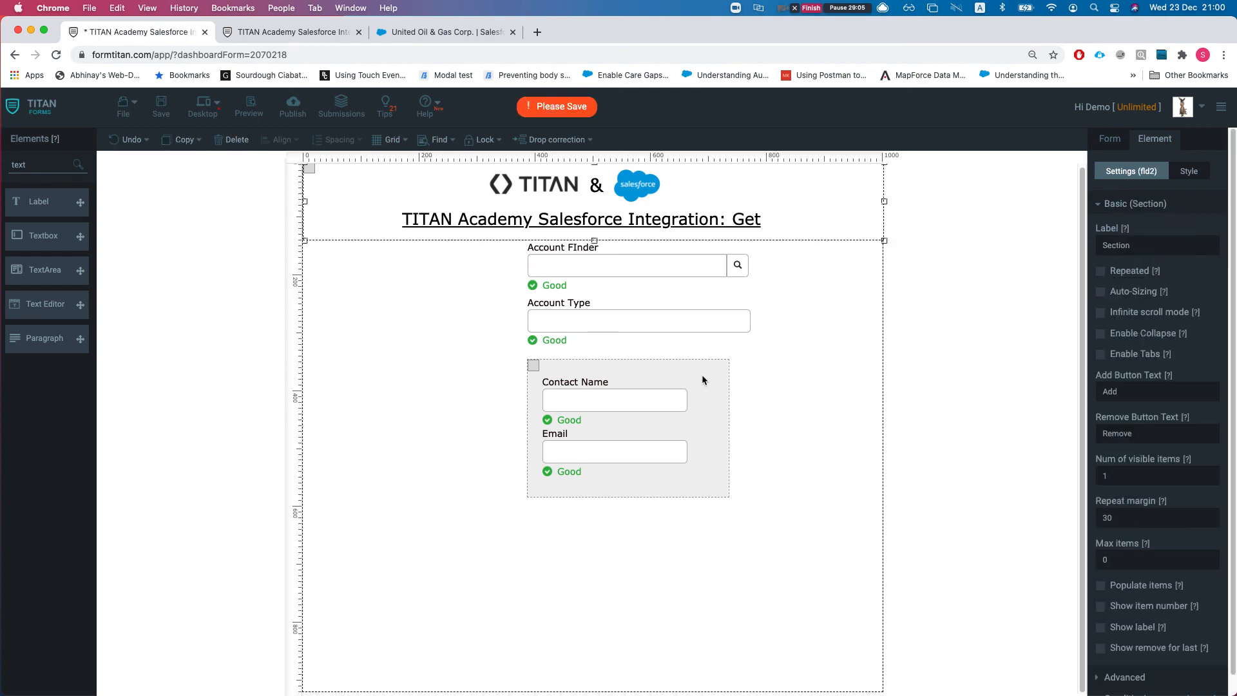
left_click(693, 372)
left_click(232, 139)
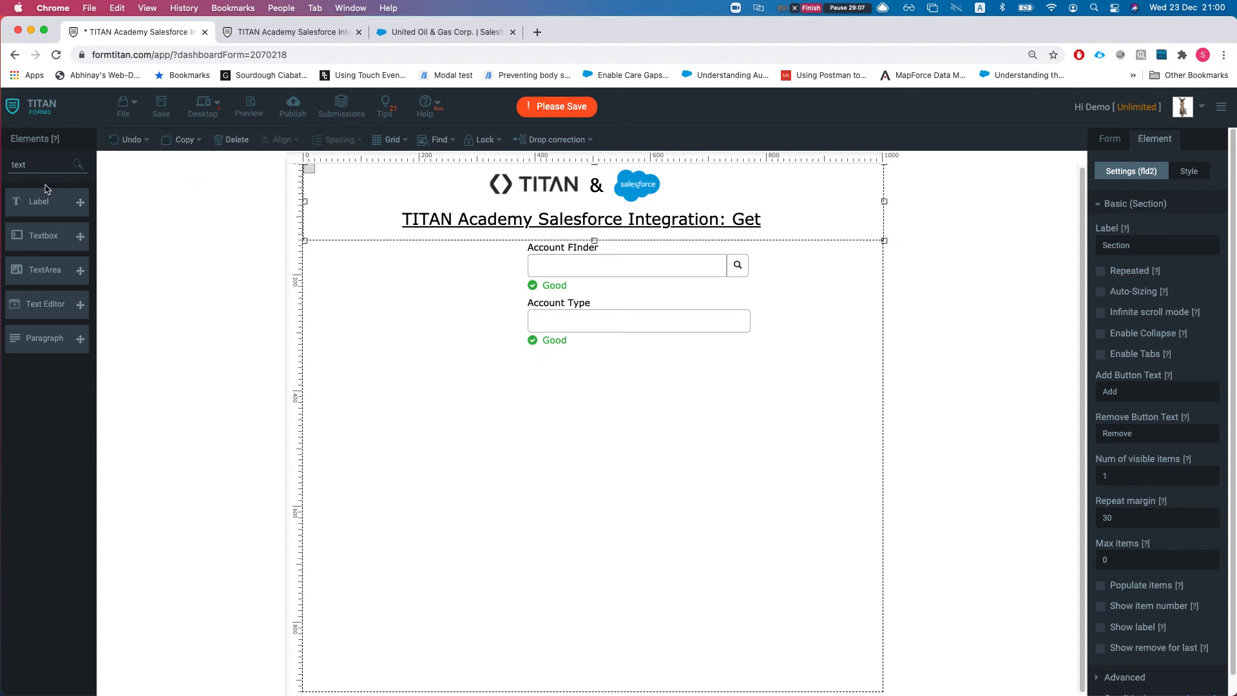
Delete the Account Type textbox and the Account Finder lookup, and save the form.
left_click(596, 328)
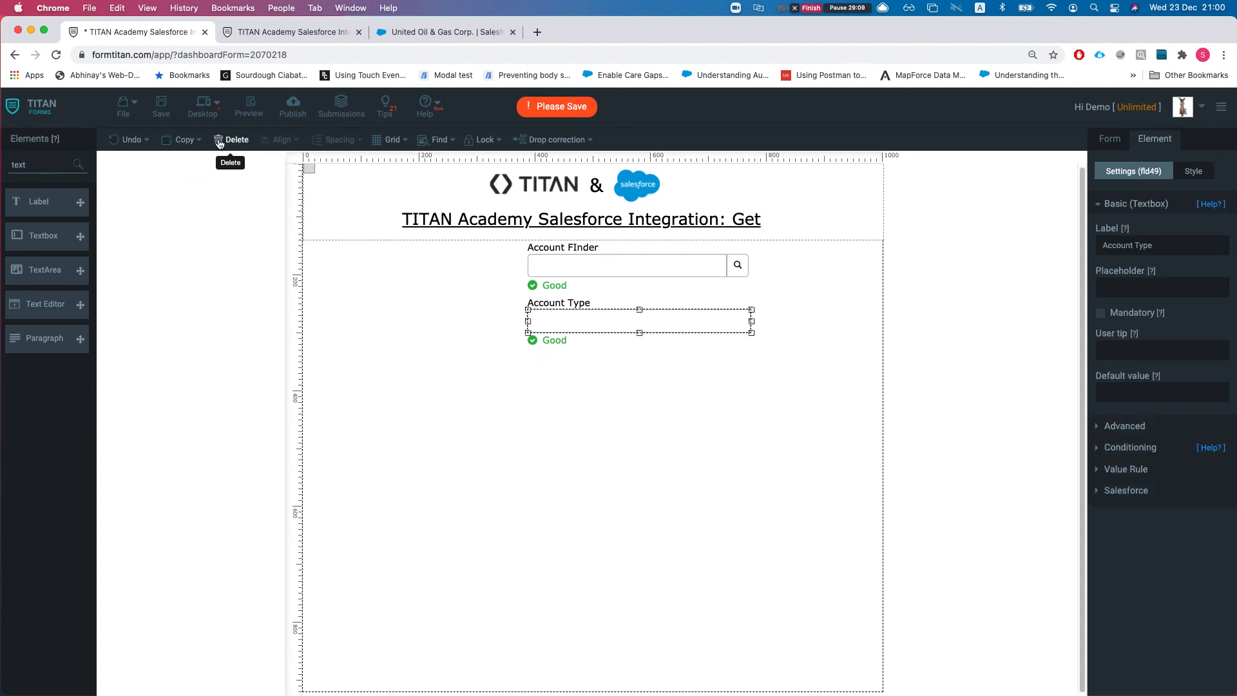
left_click(220, 142)
left_click_drag(534, 265, 539, 339)
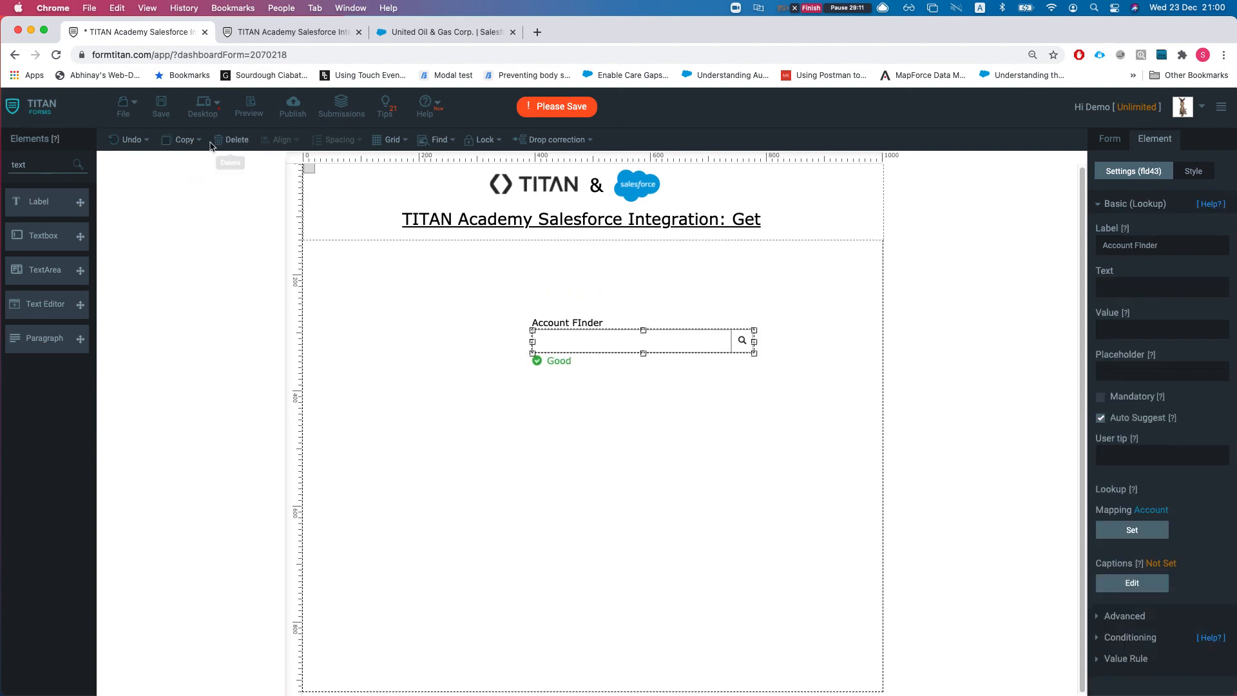
left_click(219, 143)
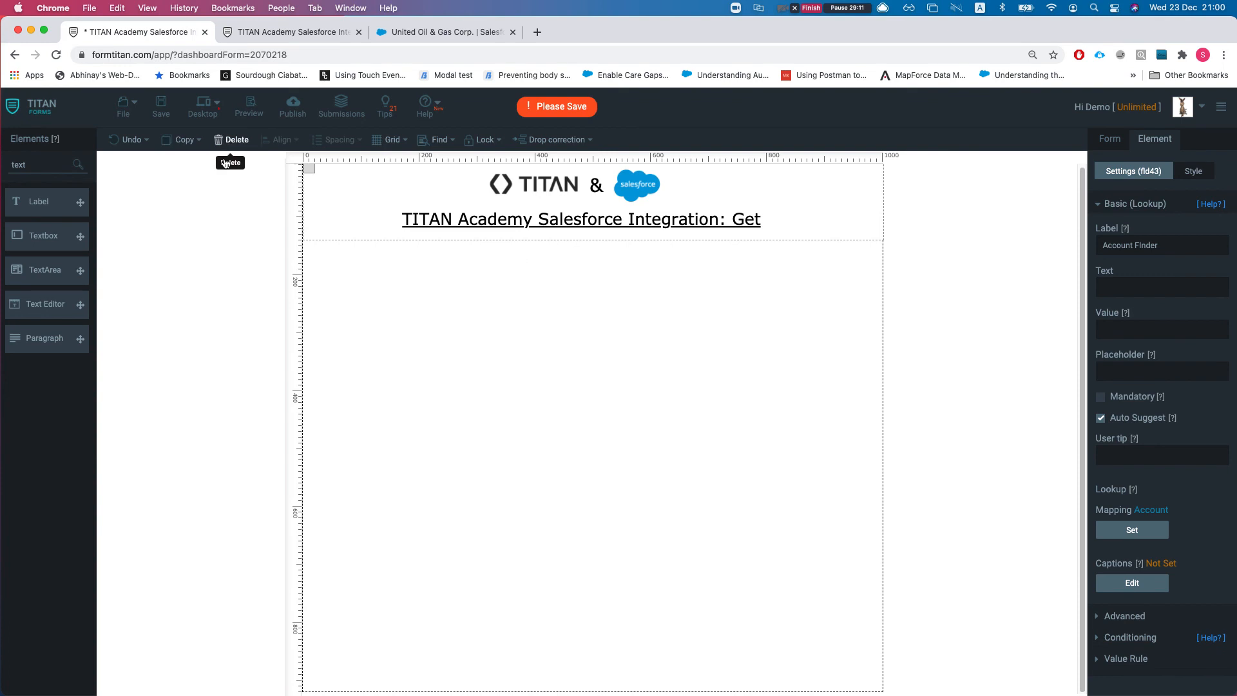
left_click(161, 107)
Add a new section in the middle of the empty form area and enlarge it to about half the form's width.
double_click(65, 158)
type("Sec")
left_click_drag(80, 201, 458, 326)
left_click_drag(546, 427, 725, 464)
left_click_drag(628, 415, 646, 449)
Label the new section "Accounts with cases" and move it slightly higher on the form.
double_click(1151, 242)
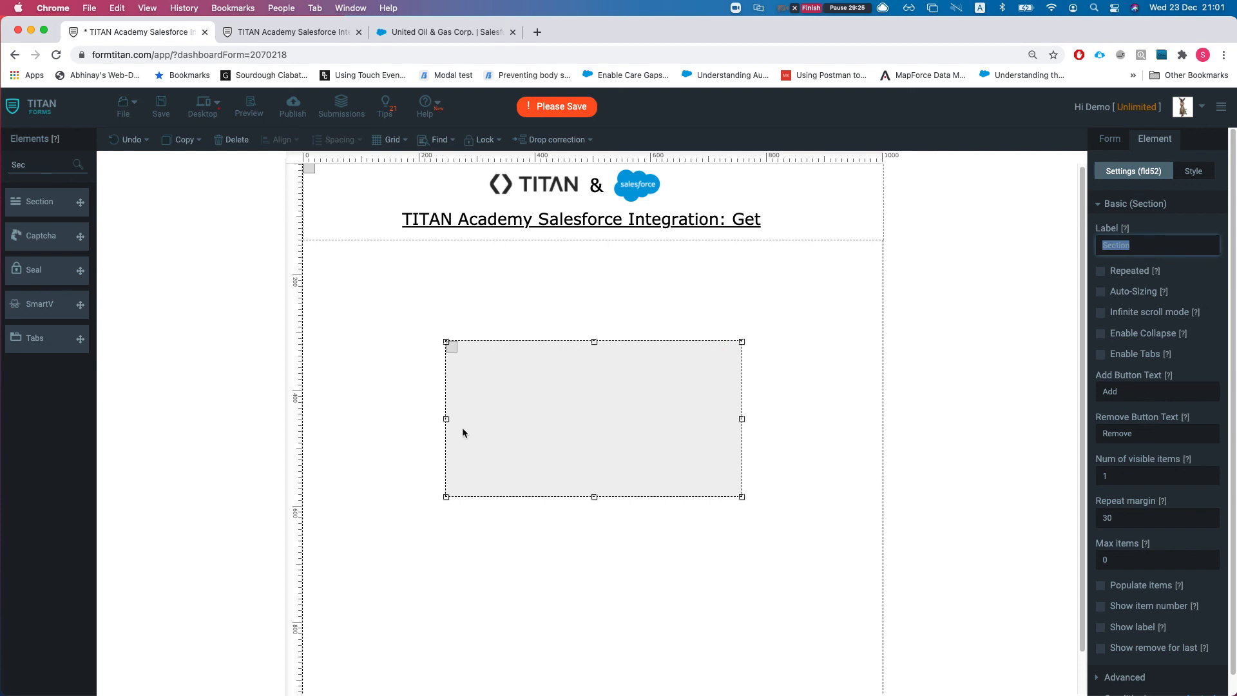
type("ccounts with cases")
left_click_drag(517, 441, 509, 405)
left_click(399, 429)
Add a textbox inside the "Accounts with cases" section and label it "Account Name".
double_click(33, 167)
type("text")
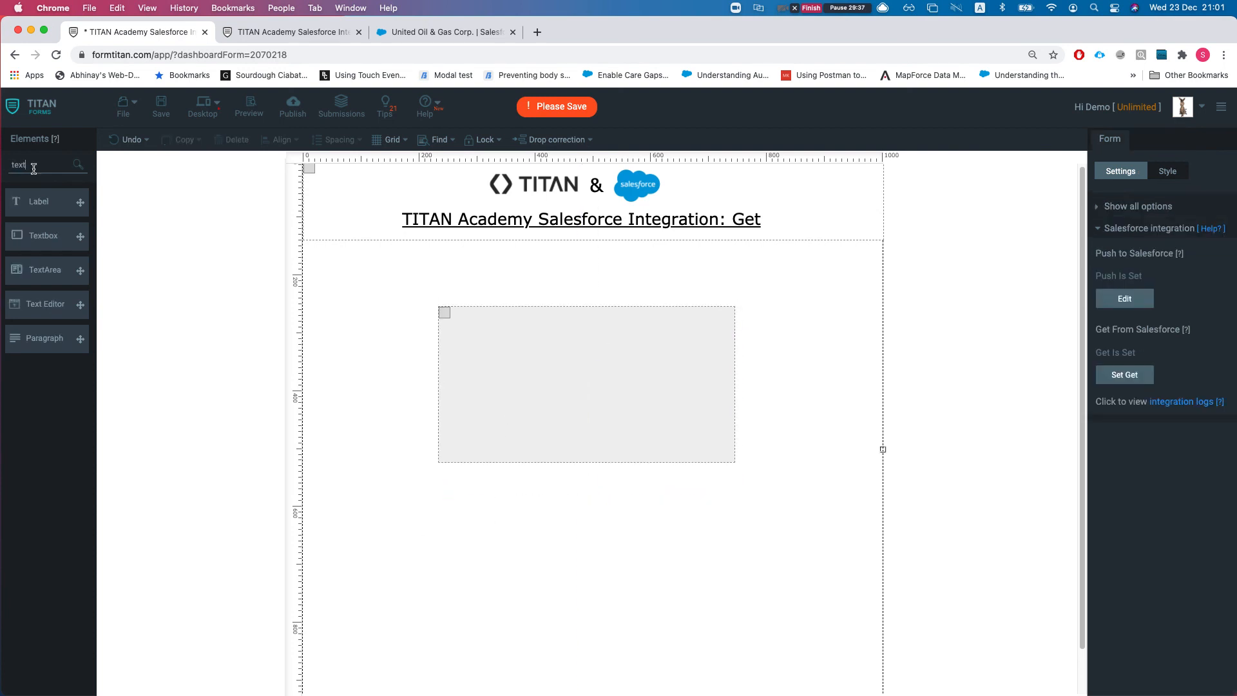
left_click_drag(29, 242, 494, 368)
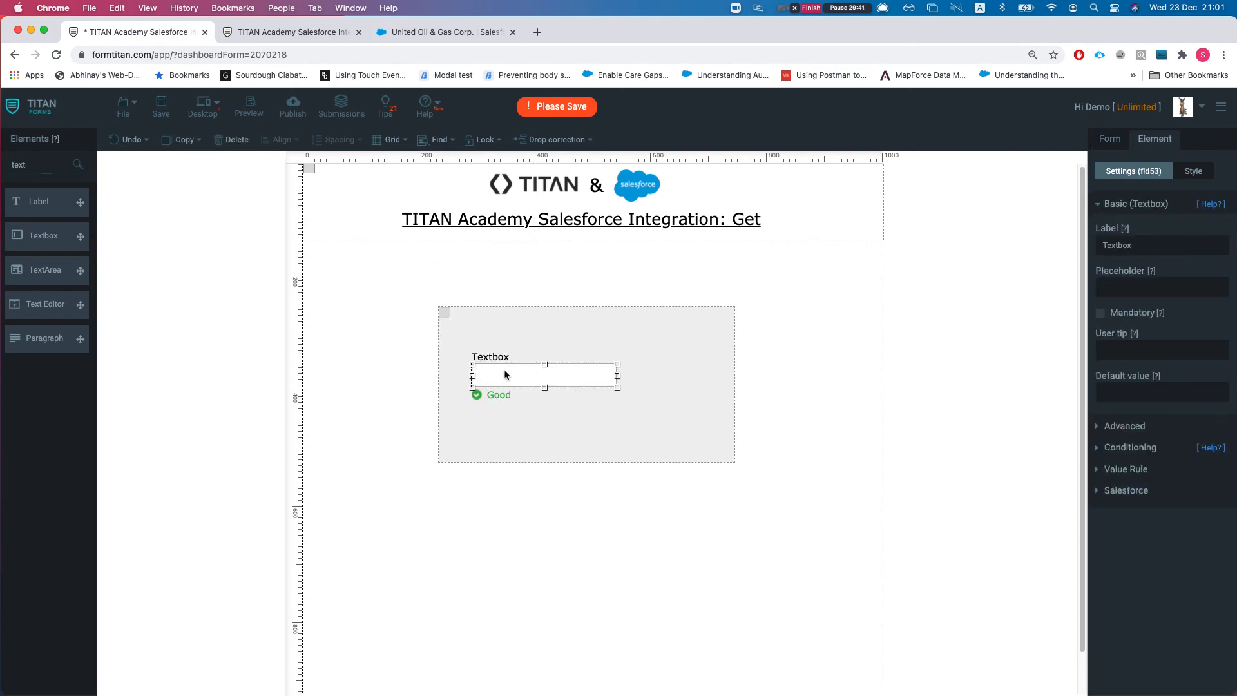
double_click(493, 348)
type("Accoutn")
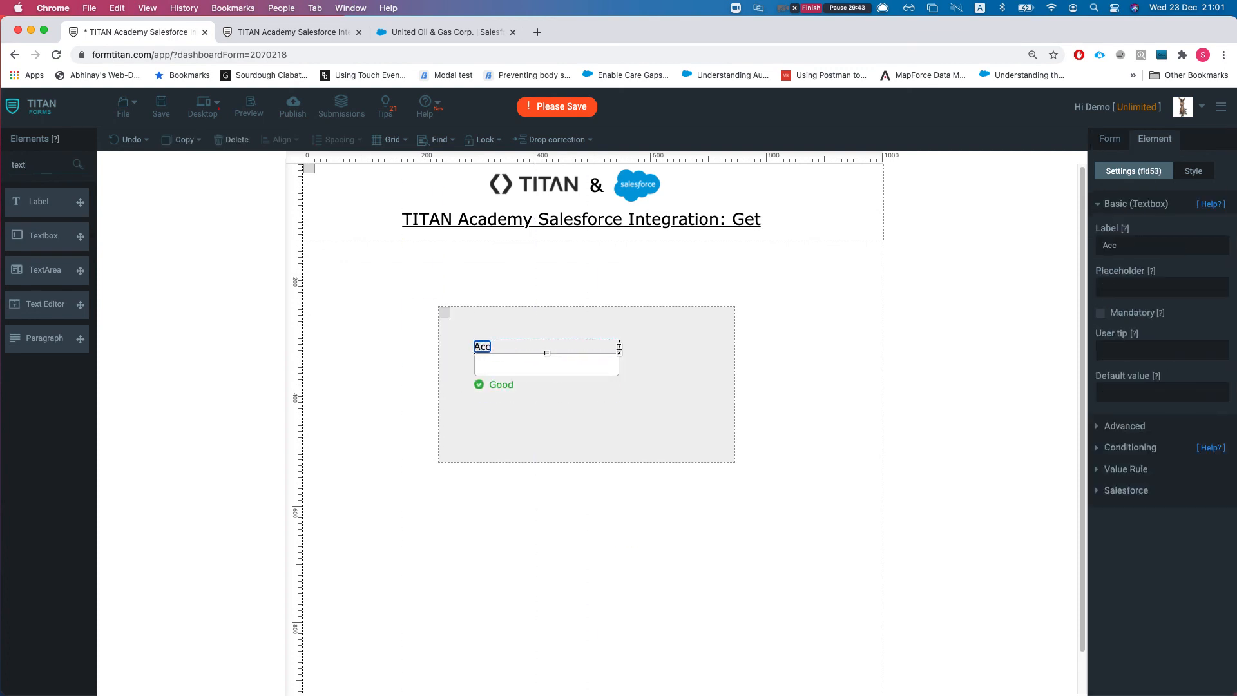
key("BackSpace")
key("BackSpace")
key("BackSpace")
type("nt nAme")
key("BackSpace")
key("BackSpace")
key("BackSpace")
key("BackSpace")
type("Name")
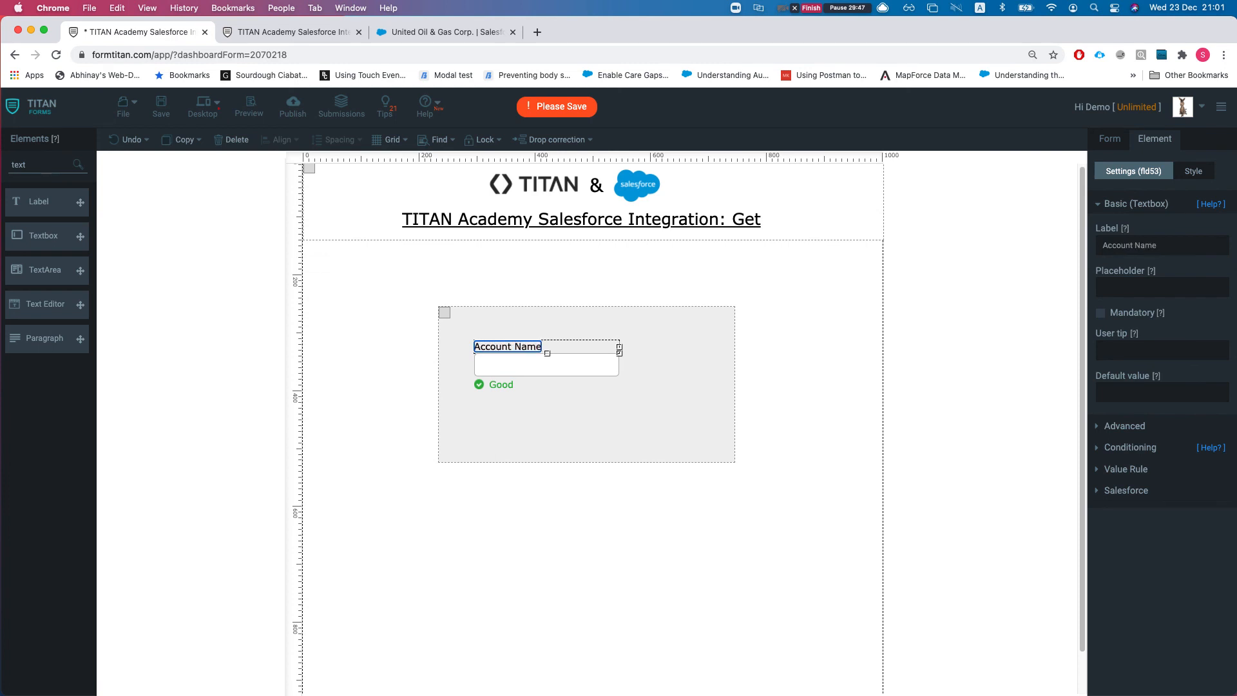
Move the Account Name textbox slightly toward the section's upper edge and widen it by about a quarter.
left_click(481, 424)
left_click(584, 354)
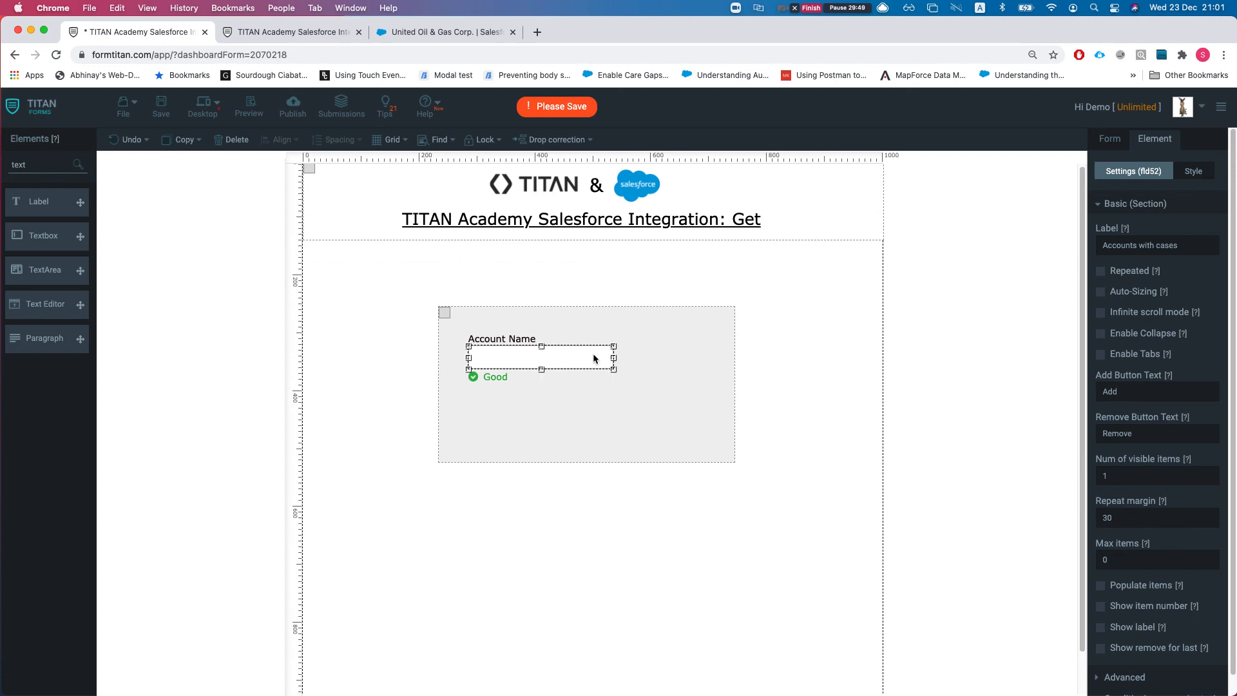
left_click_drag(614, 357, 653, 357)
double_click(504, 334)
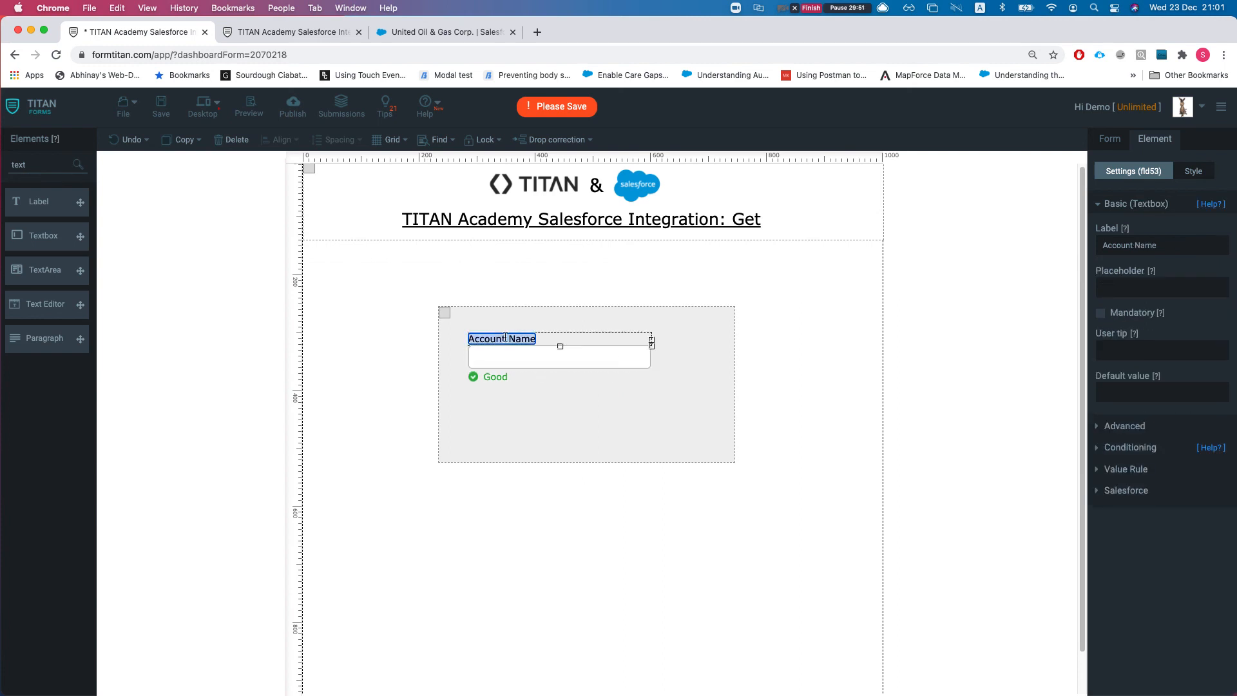
Find the Email element and add it inside the section directly below Account Name, aligned with it.
double_click(37, 169)
type("email")
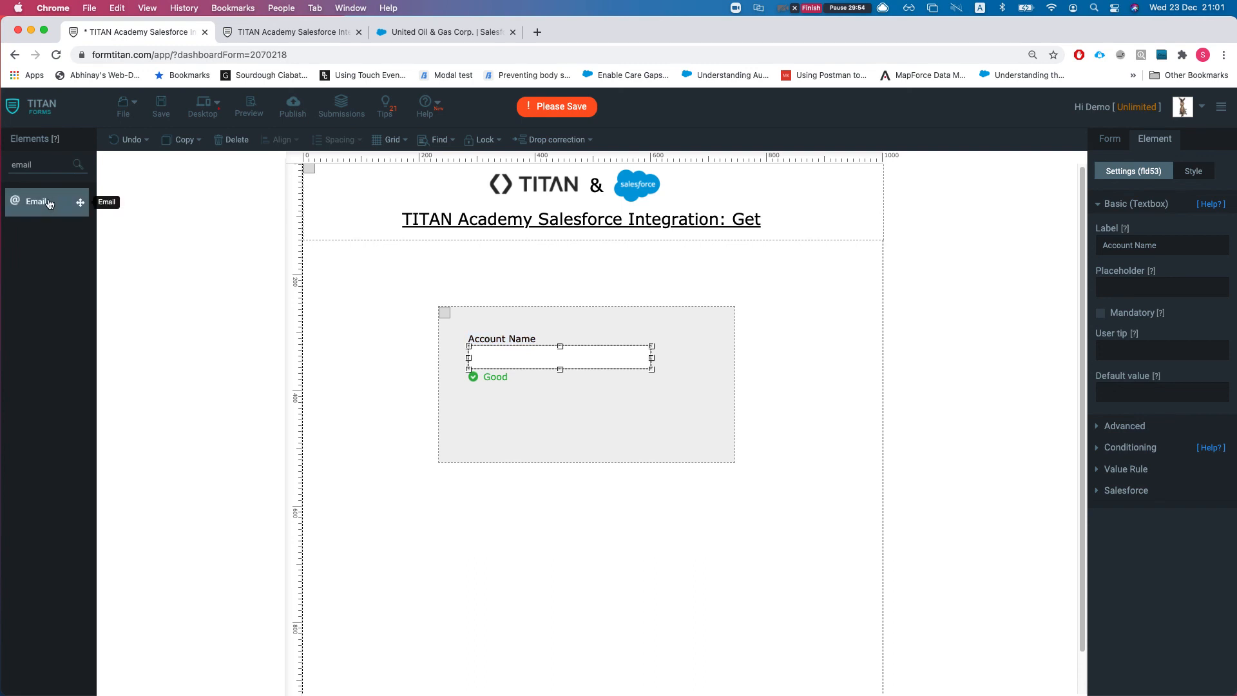
left_click_drag(80, 202, 519, 407)
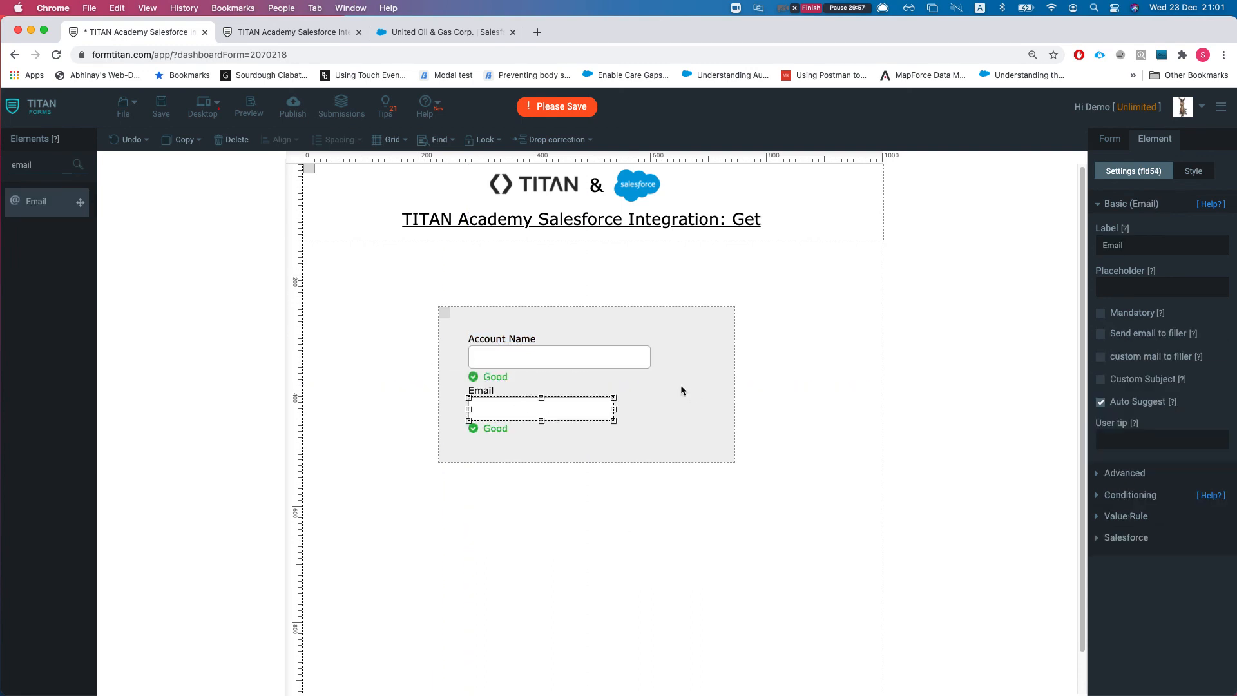
Widen the Email field so its width matches the Account Name textbox above it.
left_click_drag(613, 409, 651, 409)
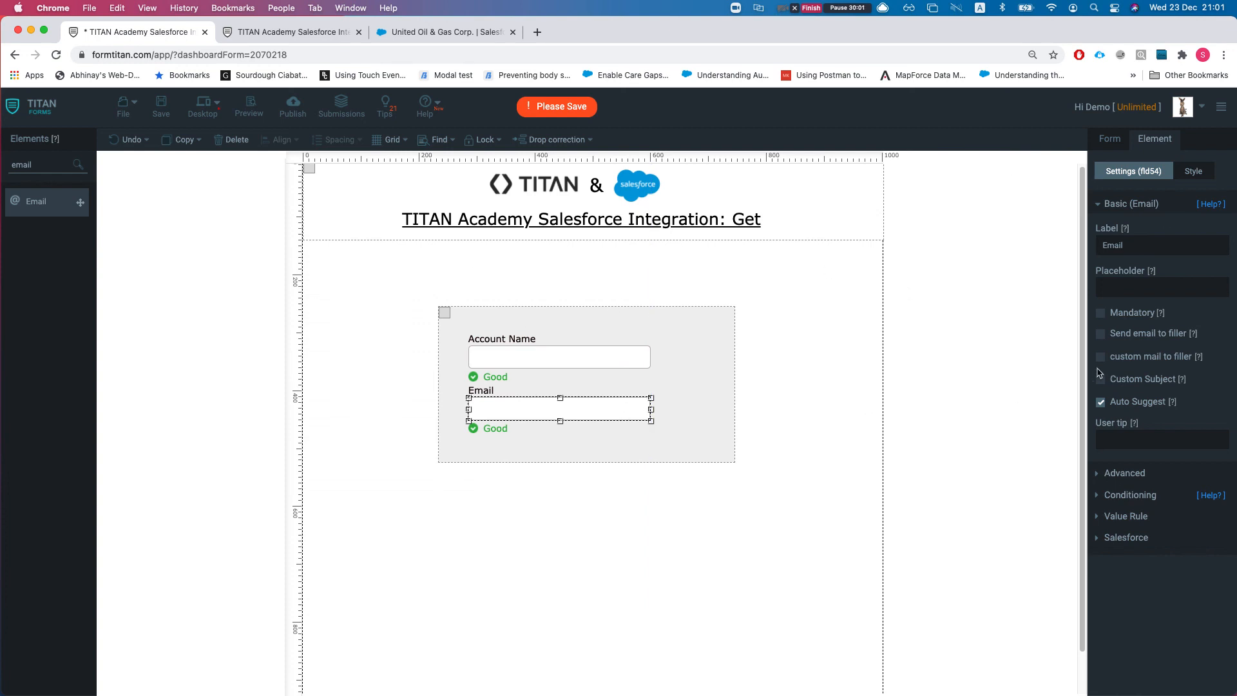
Delete the existing Account mapping and its child mappings from the form's Get From Salesforce integration.
left_click(1118, 140)
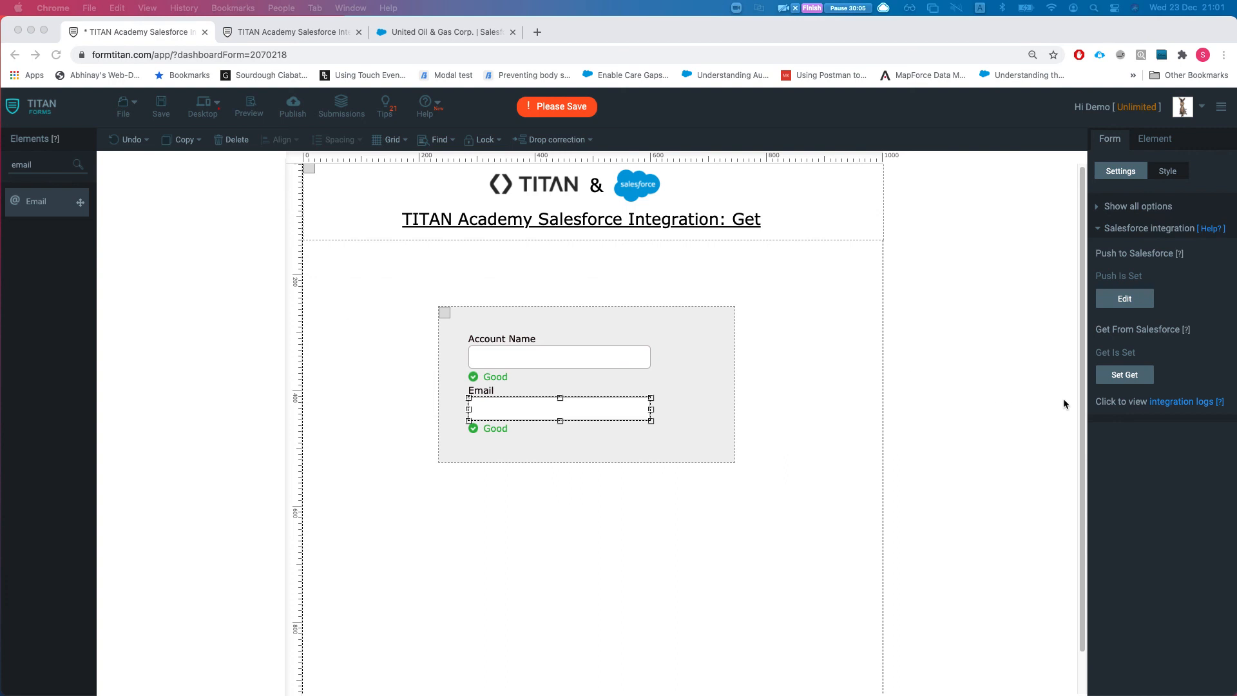
left_click(1136, 376)
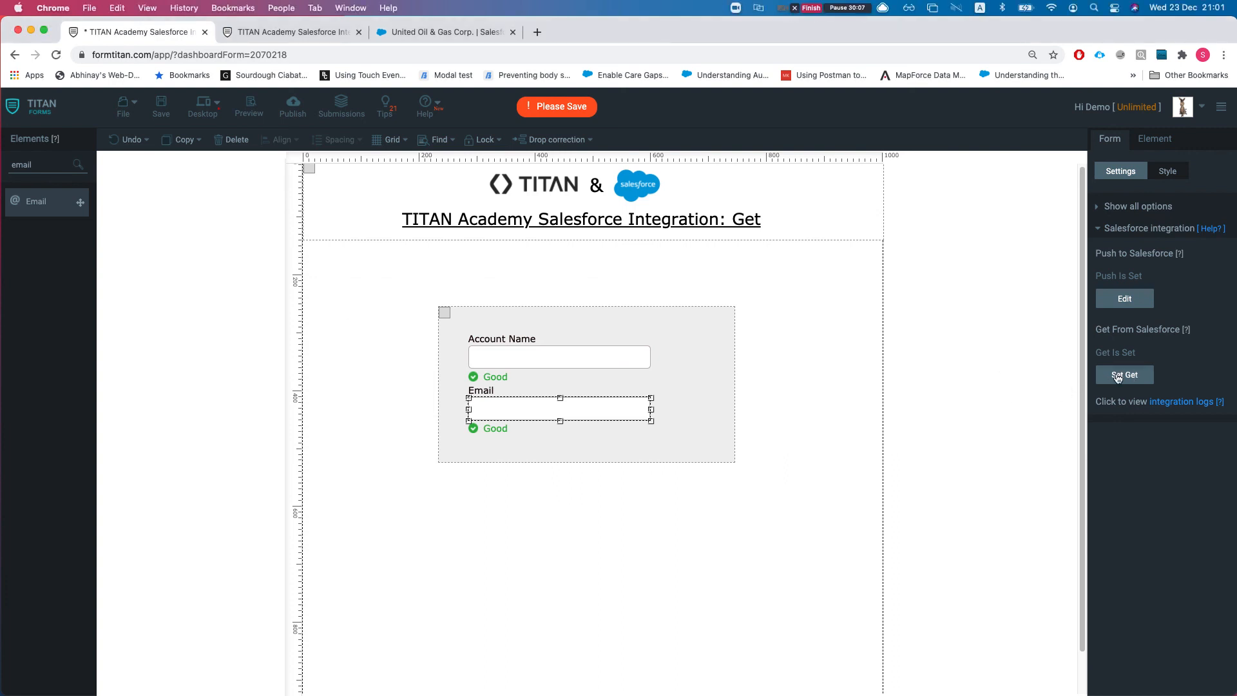
left_click(1118, 376)
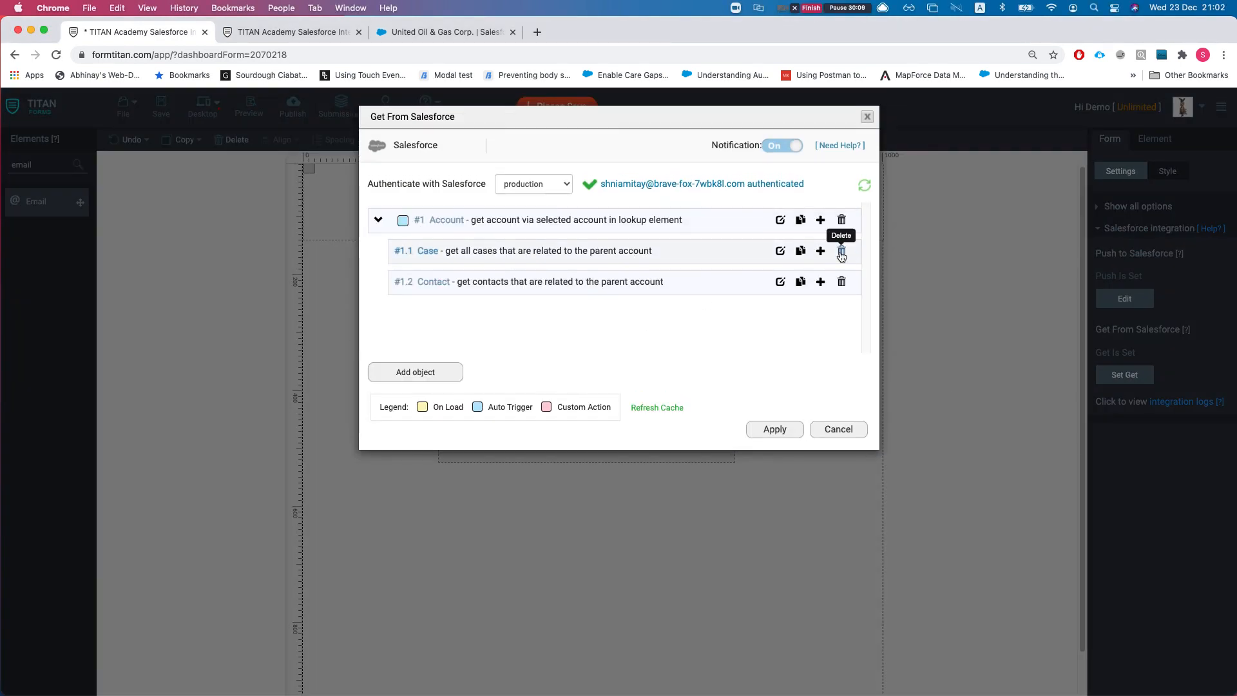
left_click(842, 252)
left_click(842, 220)
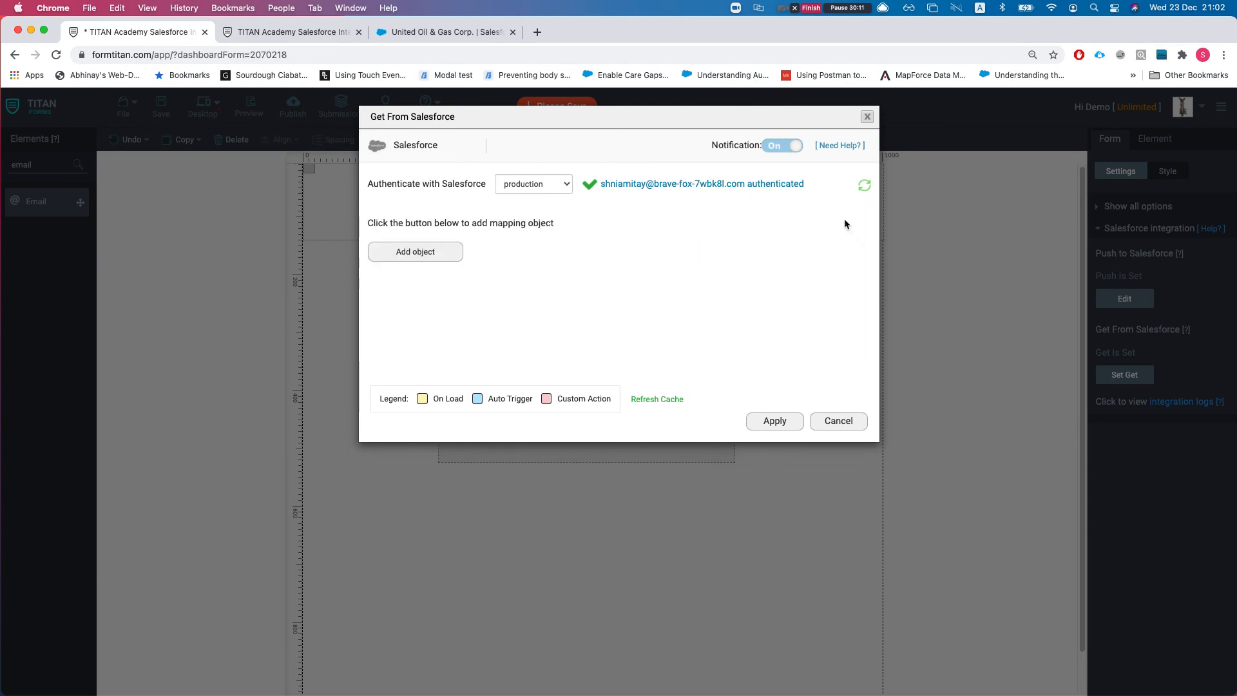
Add a Case object mapping to the Salesforce Get with the comment "get all cases with accid".
left_click(428, 256)
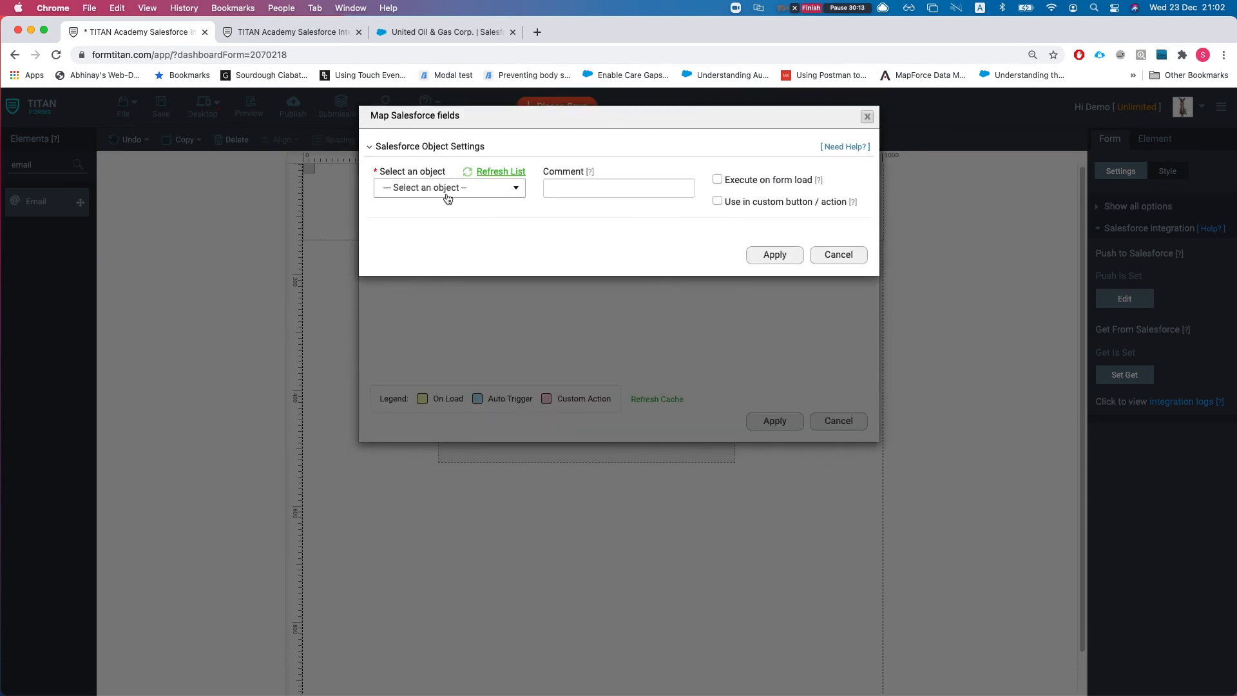
left_click(447, 194)
type("case")
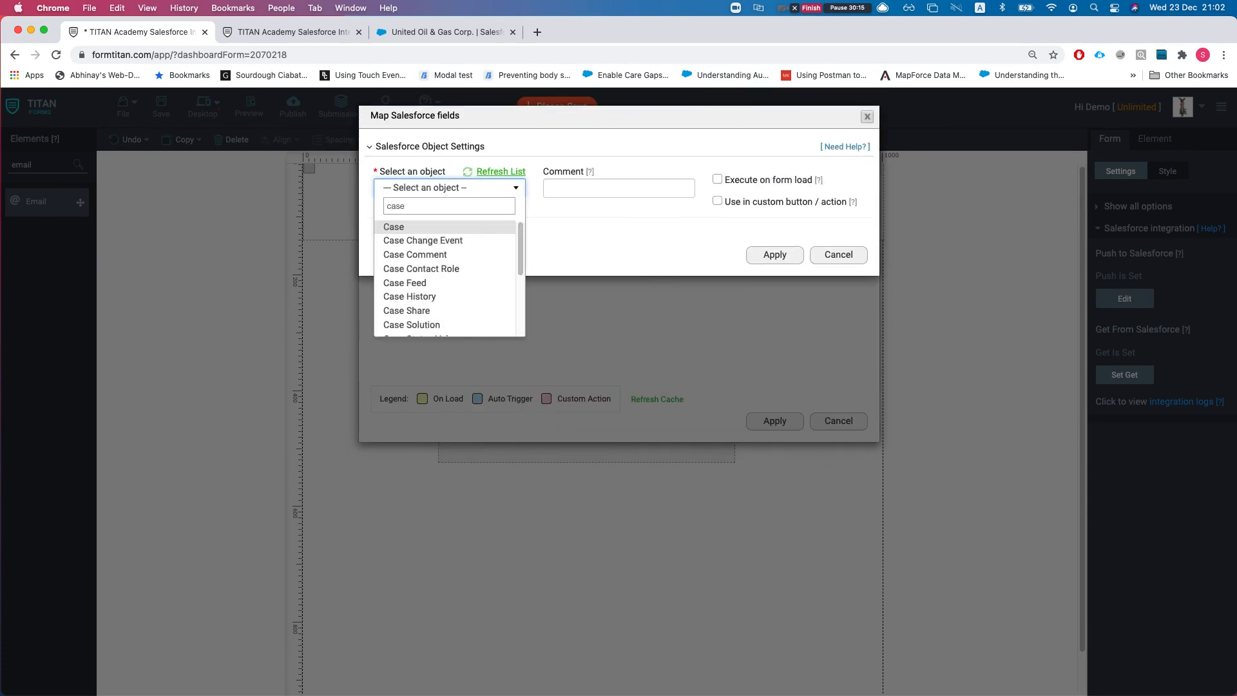
left_click(487, 227)
left_click(619, 188)
type("get all ")
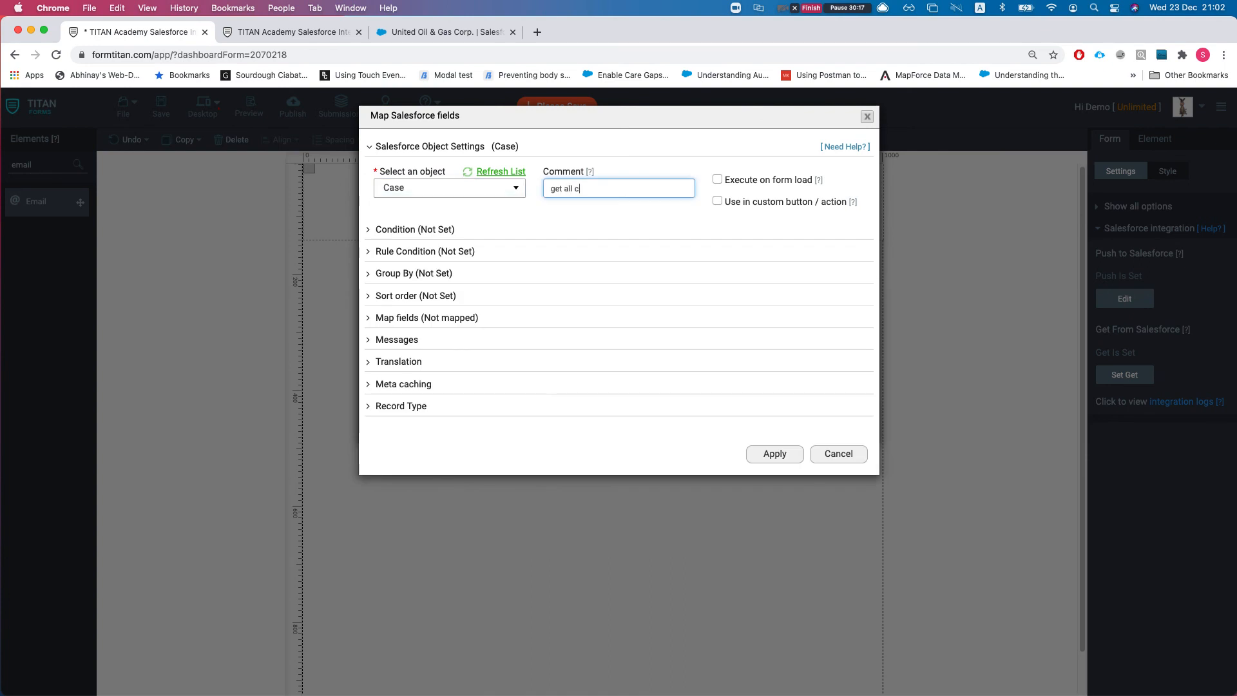
type("cases with accid")
Set the Case mapping's condition to Account ID Is not empty.
left_click(475, 231)
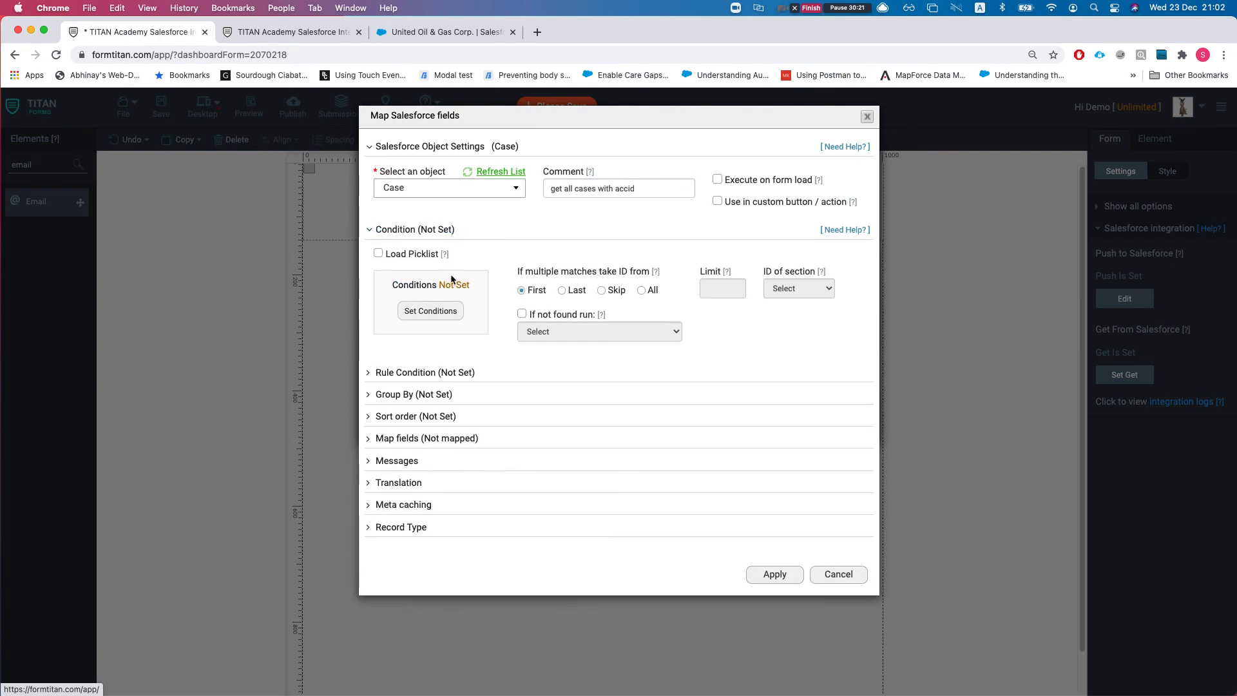
left_click(430, 310)
left_click(396, 152)
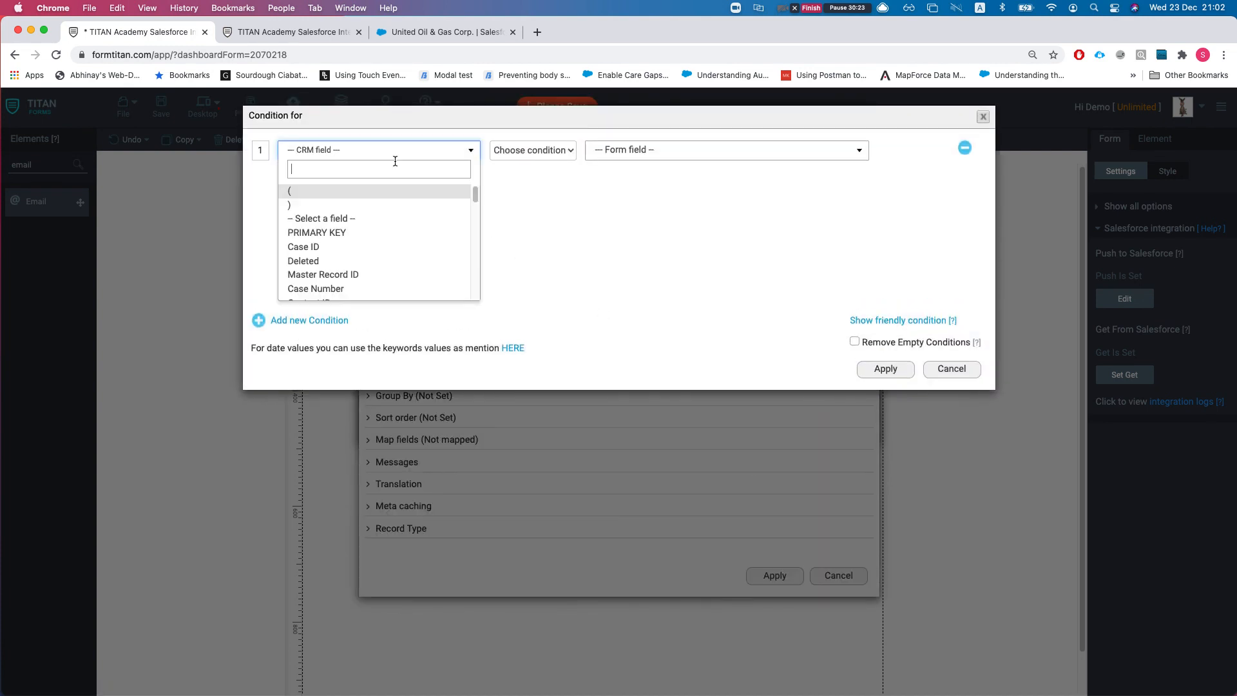
type("acc")
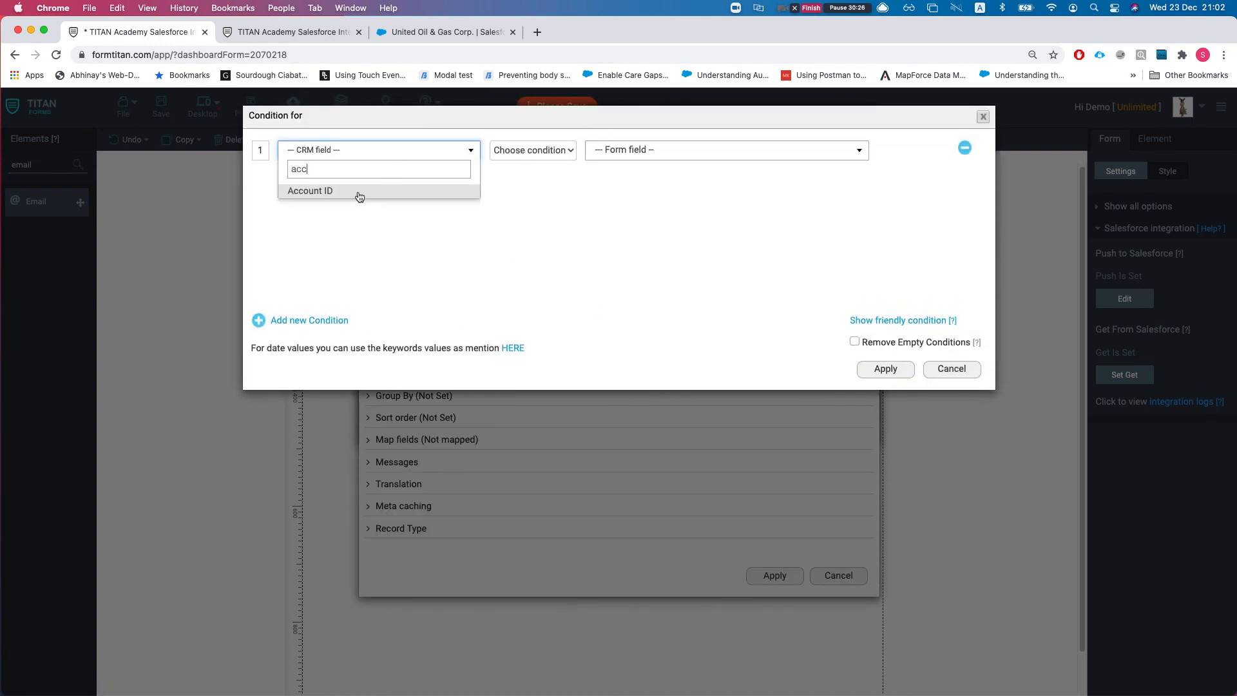
left_click(361, 193)
left_click(525, 153)
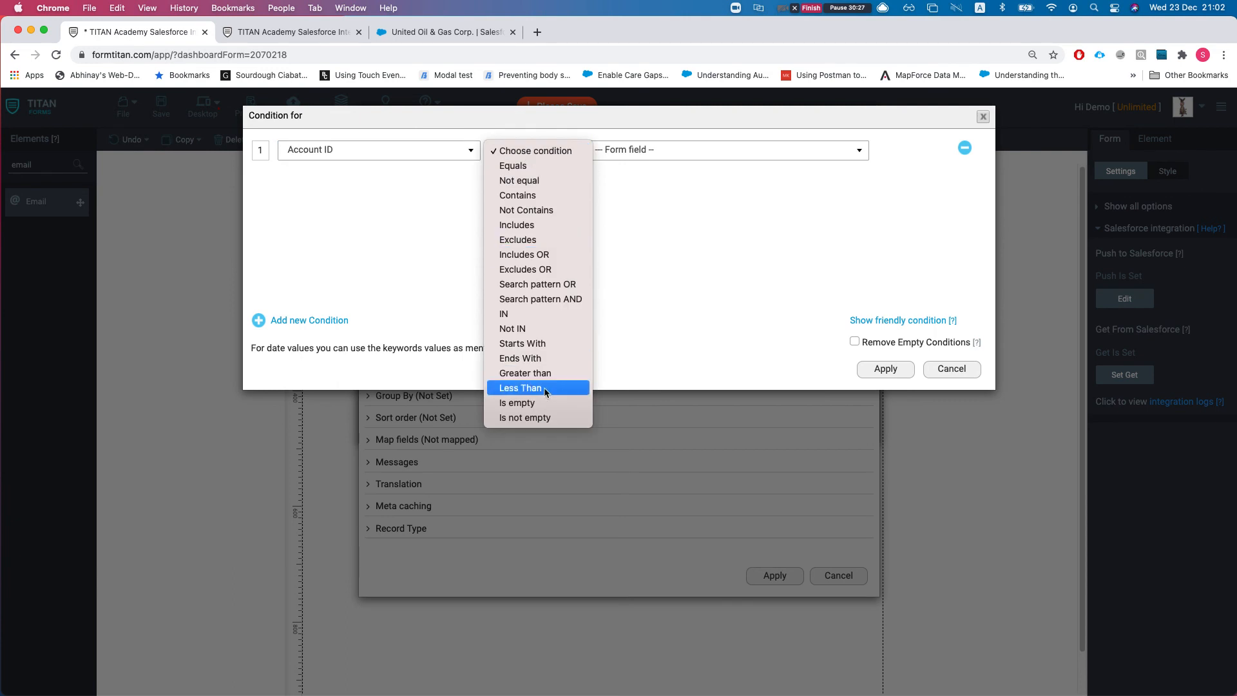
left_click(543, 418)
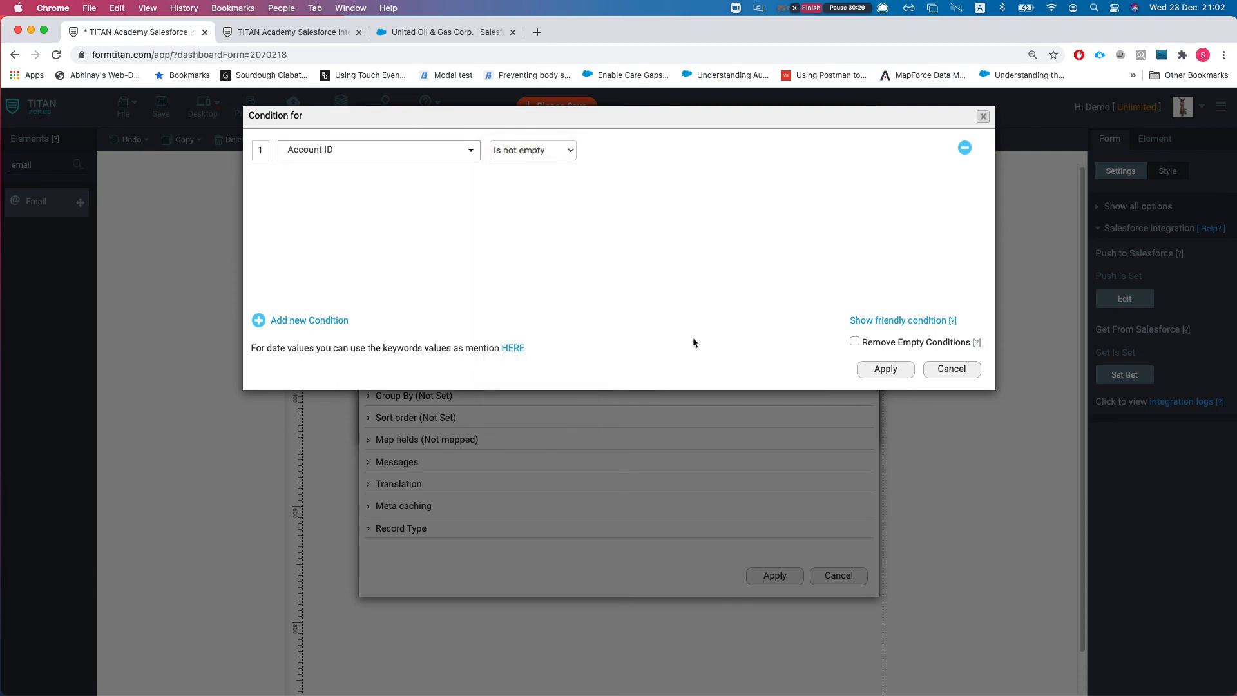
left_click(886, 370)
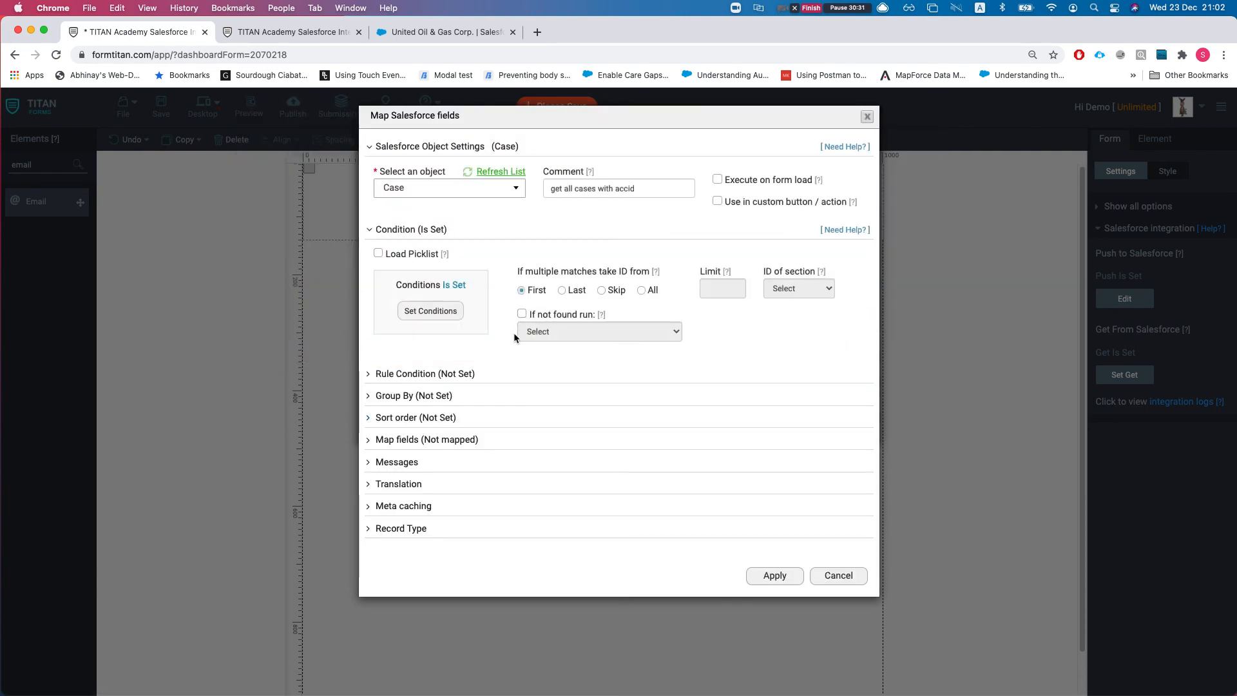
Make the Case mapping take all matches with a limit of 60, execute on form load, and save it.
left_click(642, 291)
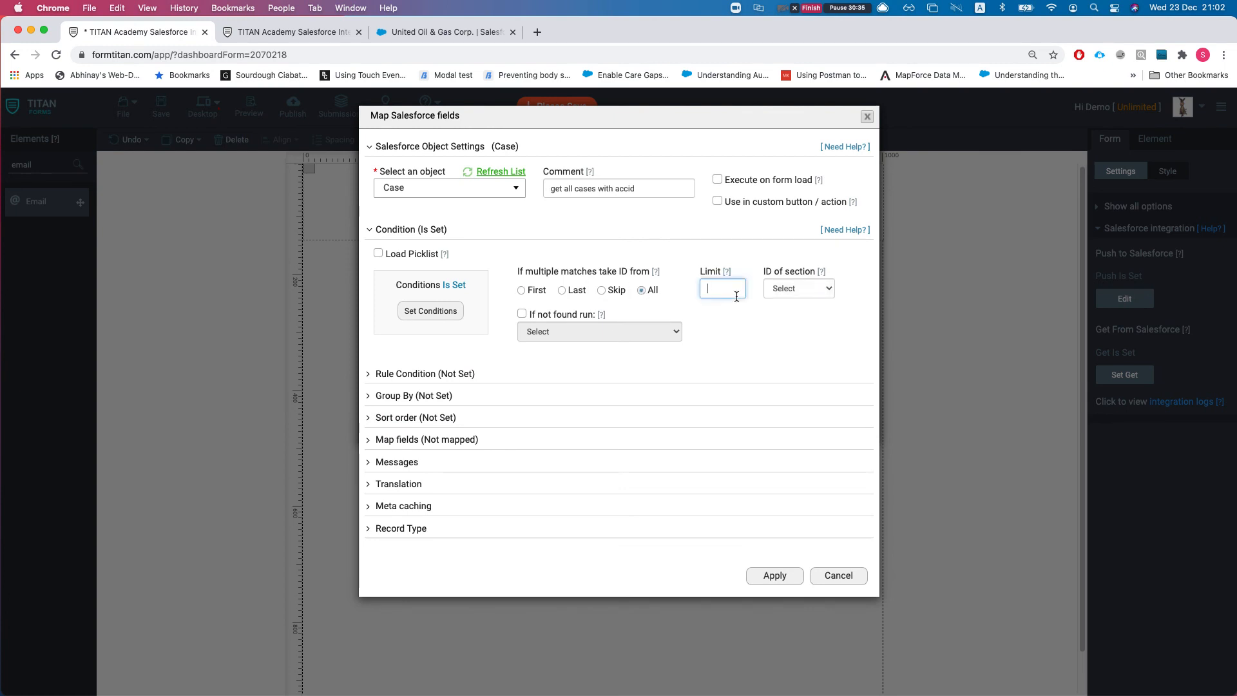
left_click(776, 374)
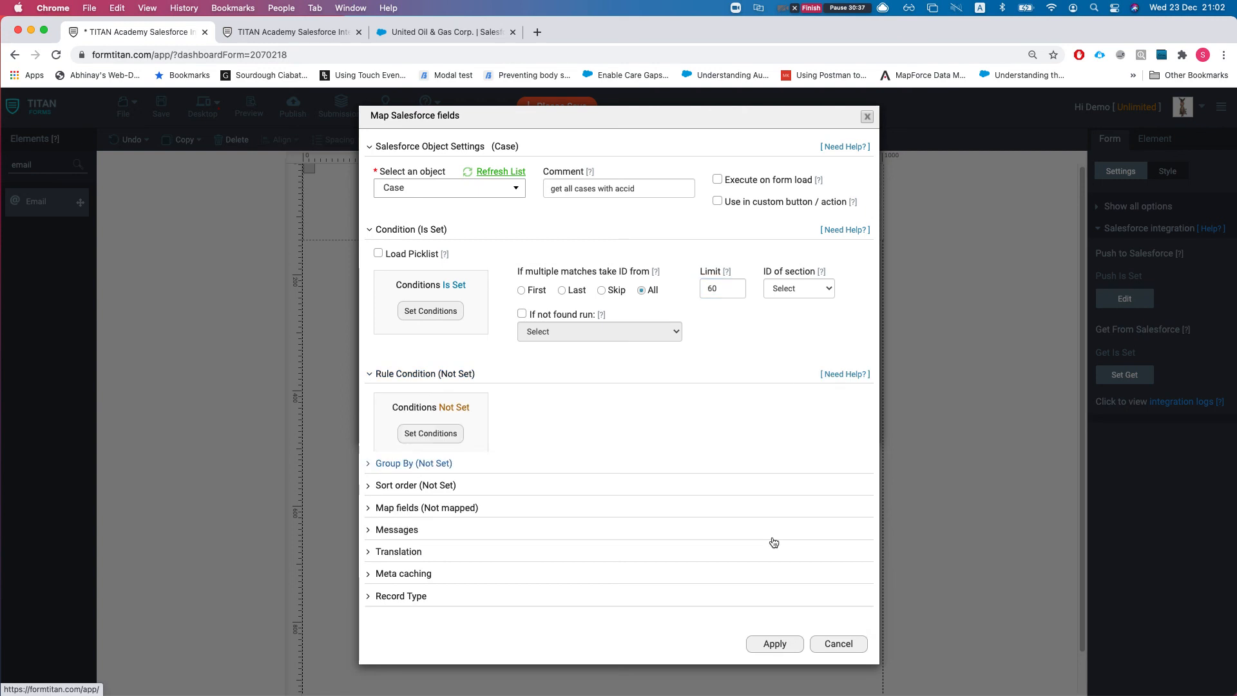
left_click(461, 372)
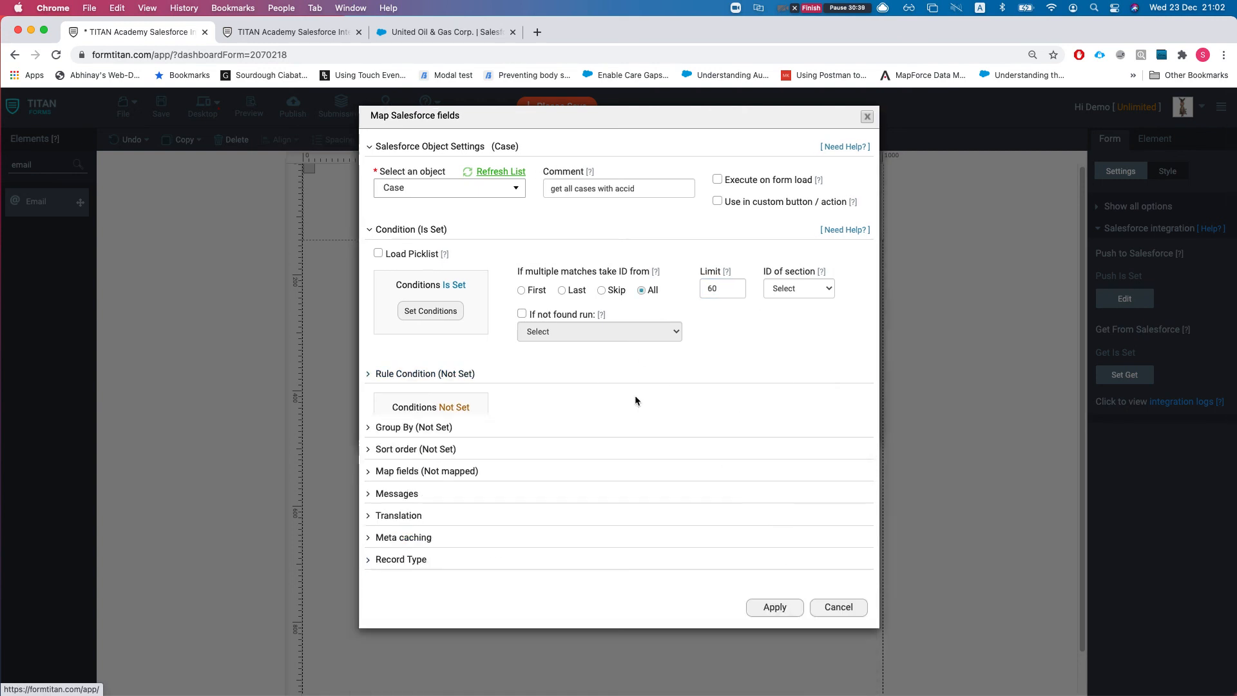
left_click(717, 180)
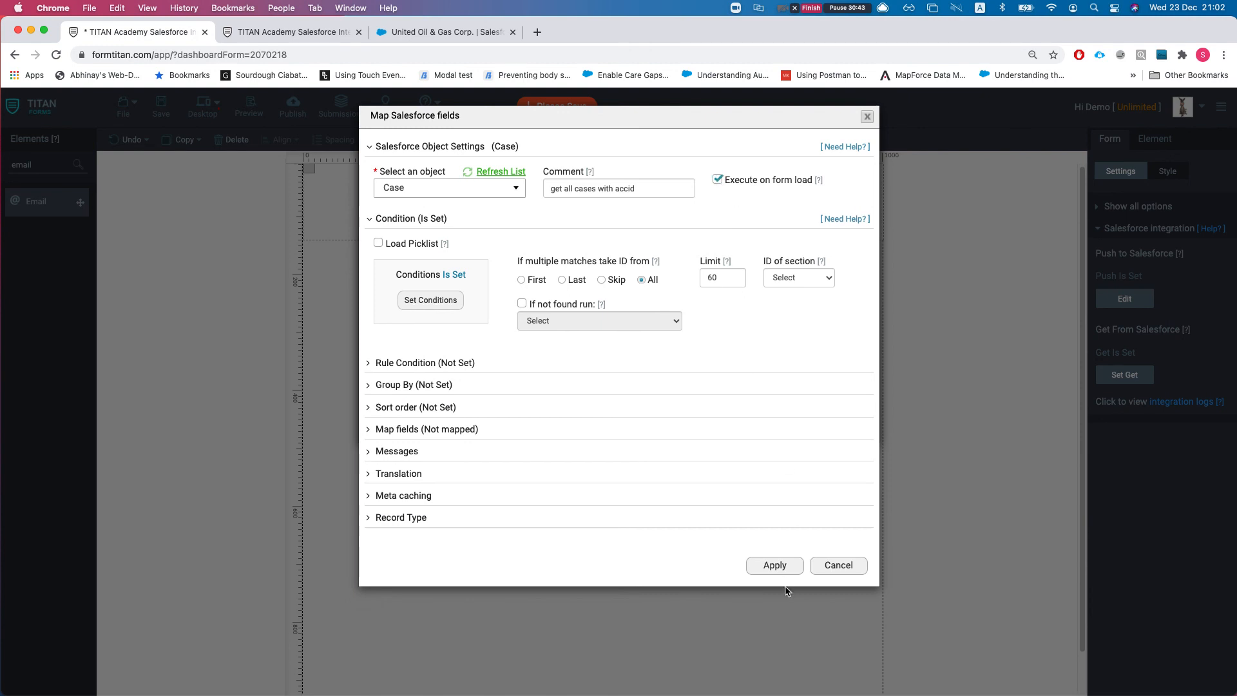
left_click(774, 564)
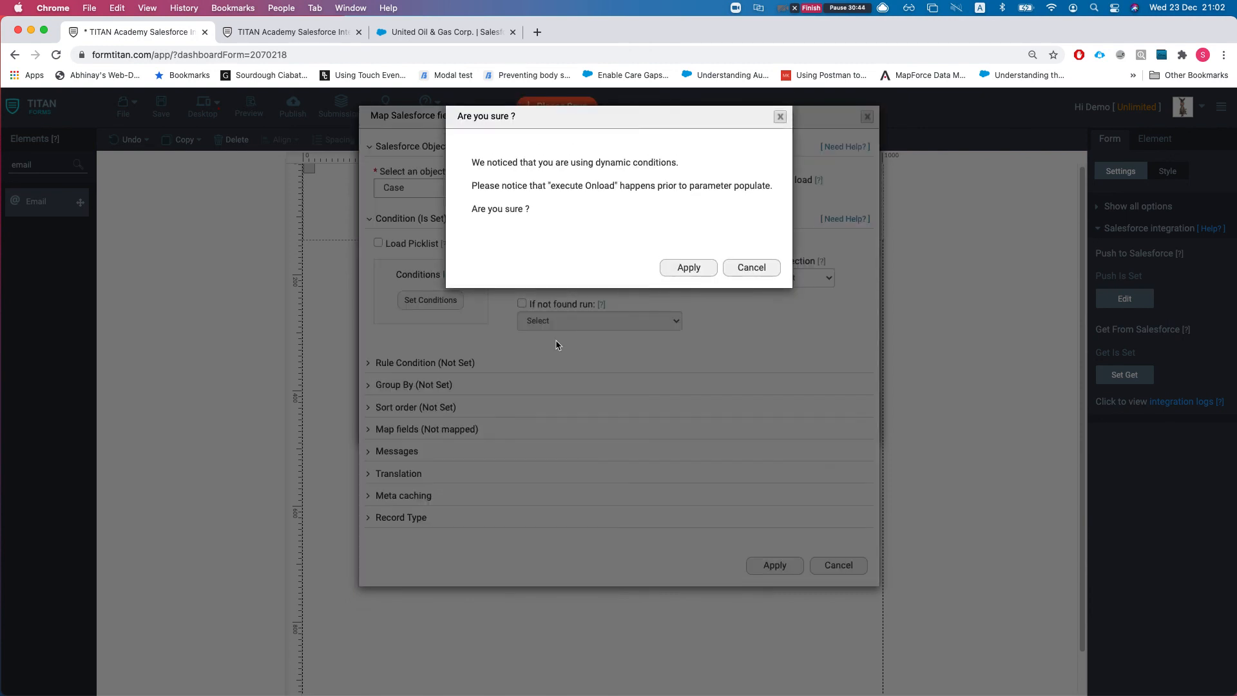
left_click(696, 271)
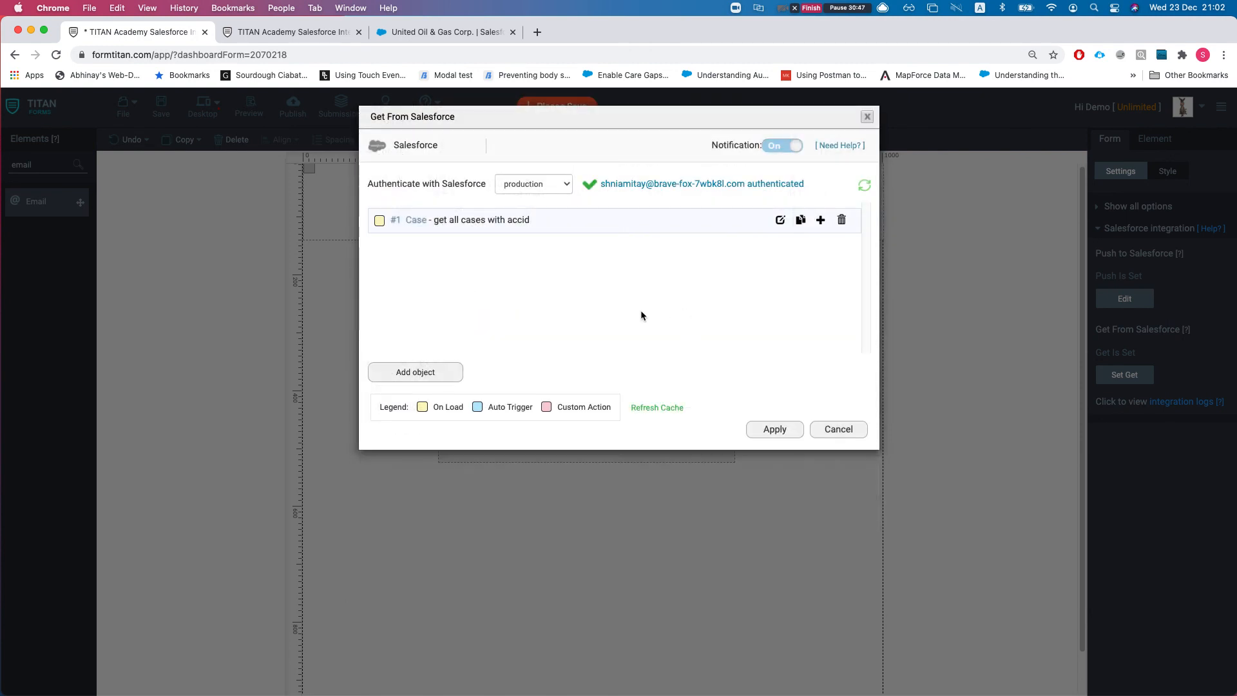
Reopen the Case mapping and review its Account ID condition.
left_click(783, 220)
left_click(452, 219)
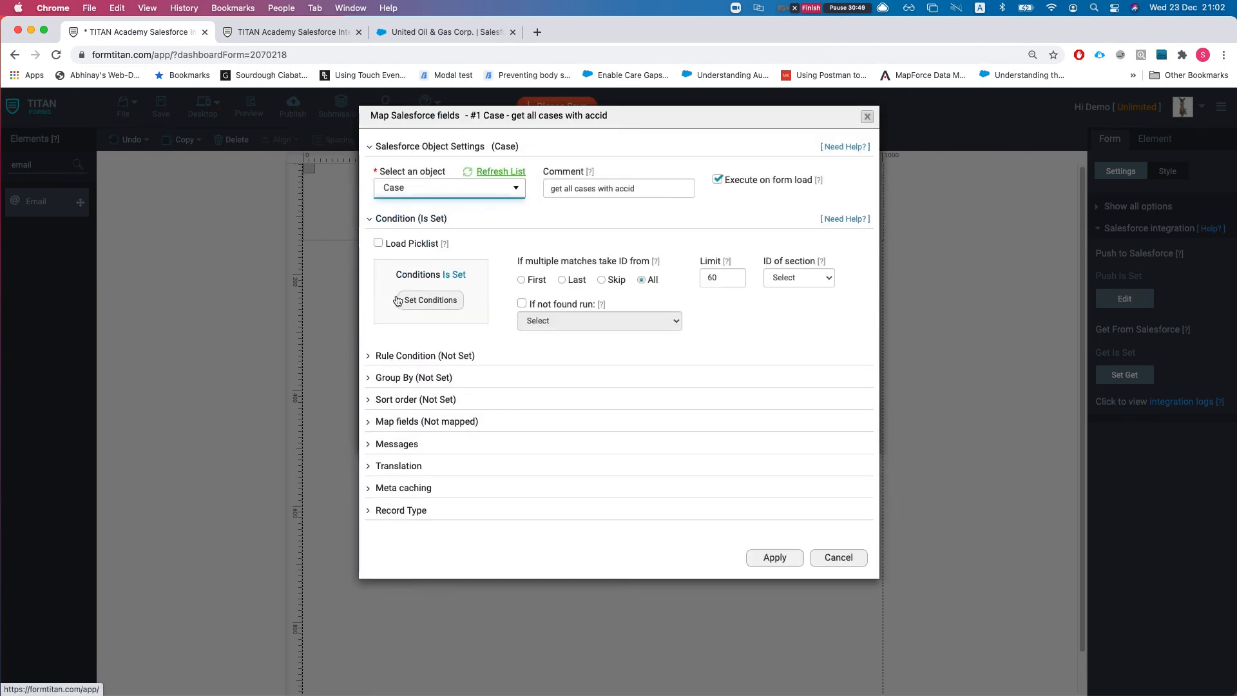
left_click(417, 299)
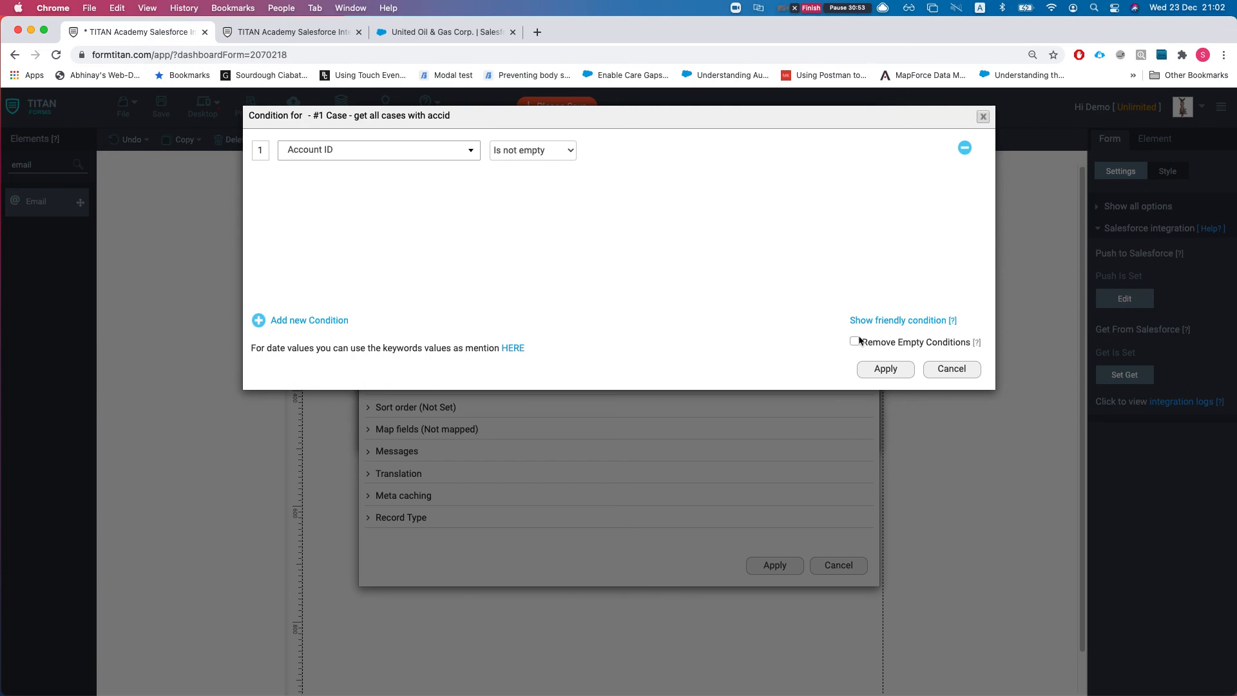
left_click(886, 368)
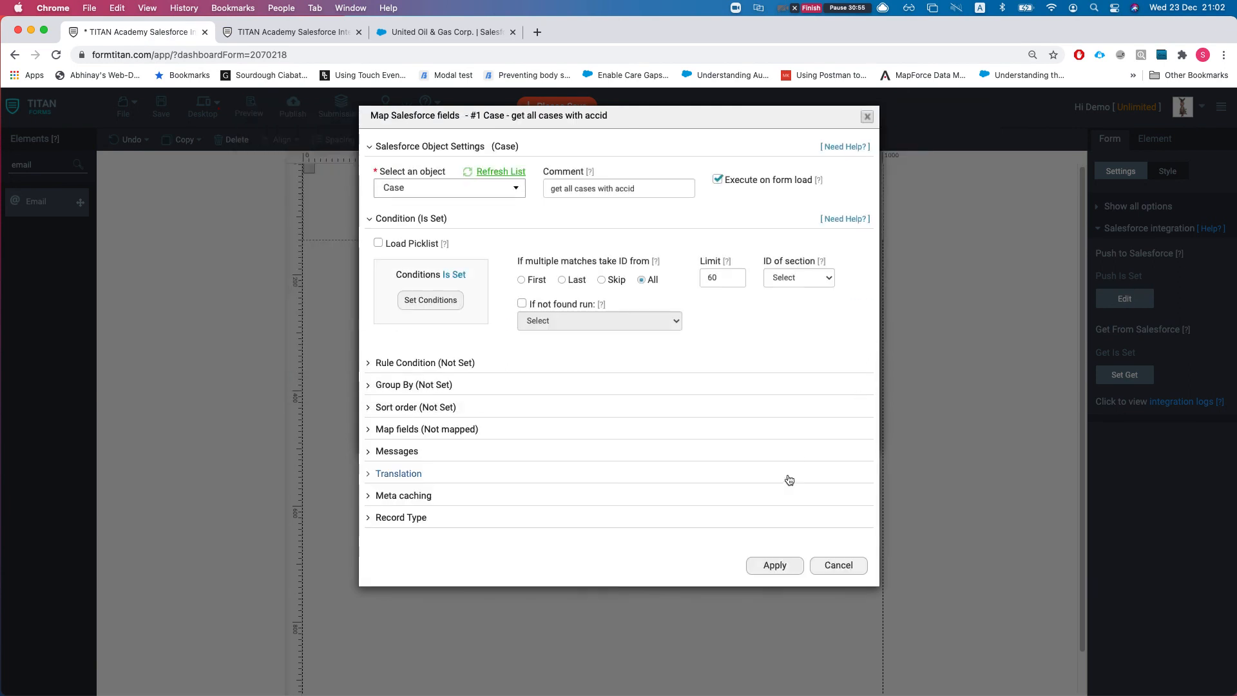
left_click(768, 569)
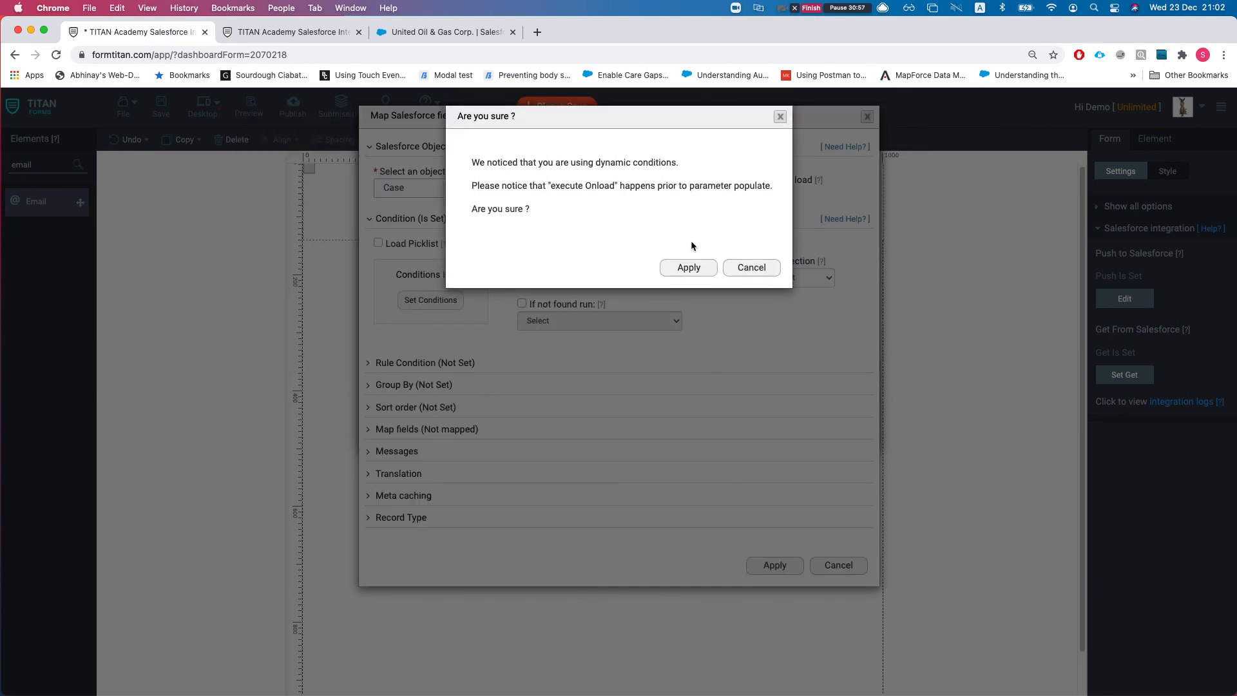
left_click(687, 266)
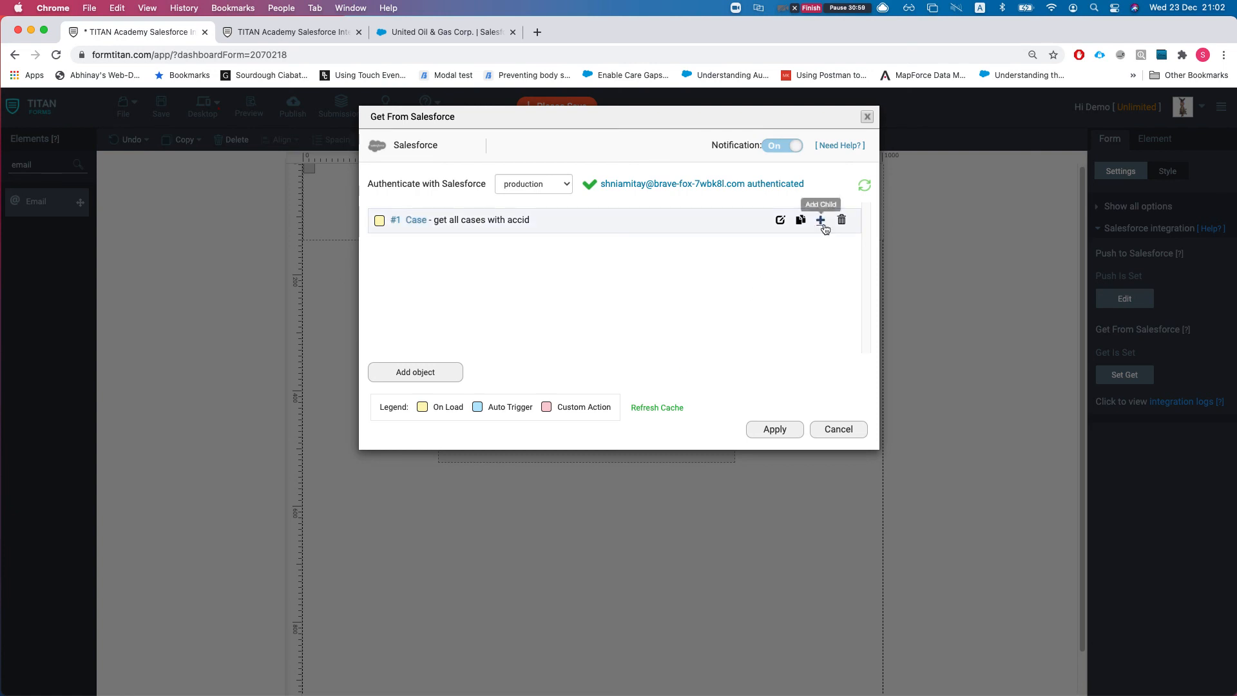
Add a child Account object under the Case mapping with the comment "get accounts that are in the cases above".
left_click(821, 222)
left_click(501, 191)
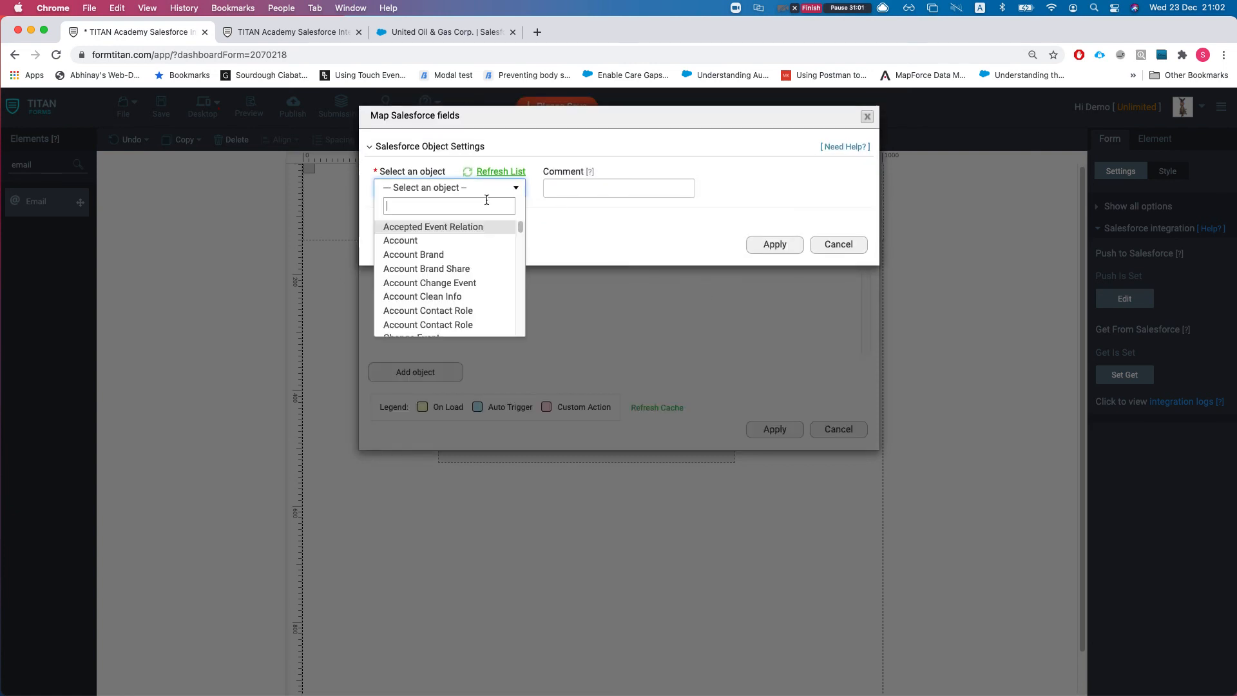
left_click(436, 240)
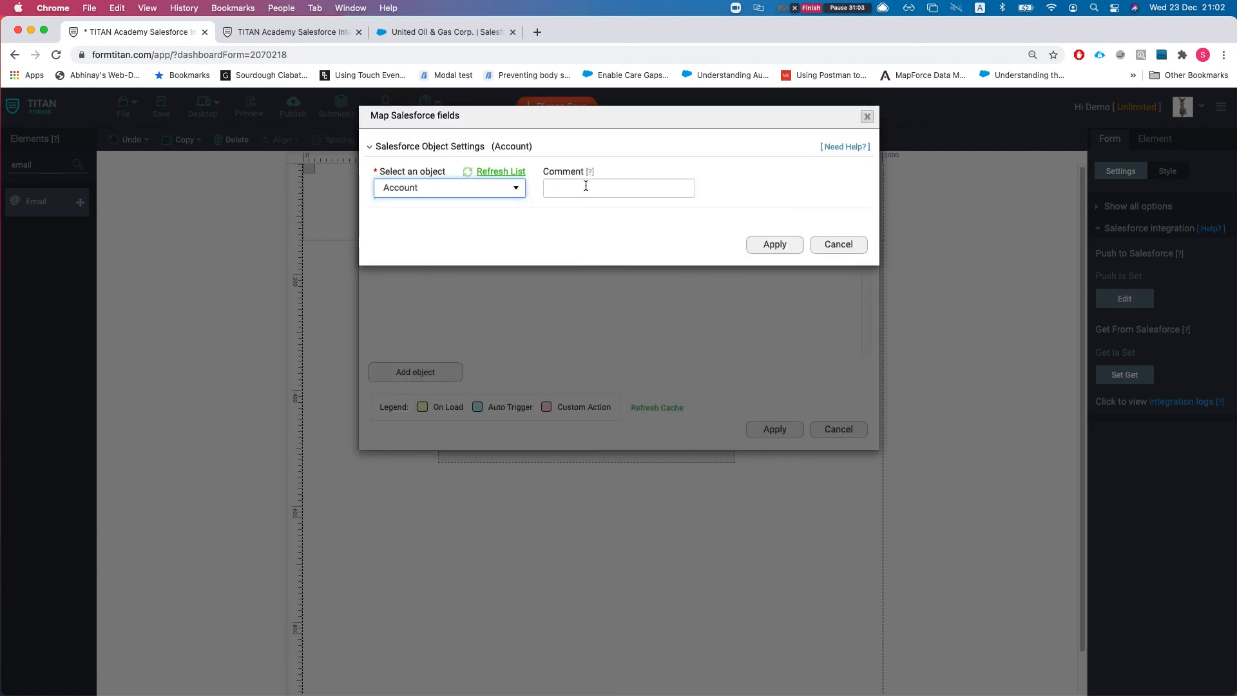
left_click(589, 192)
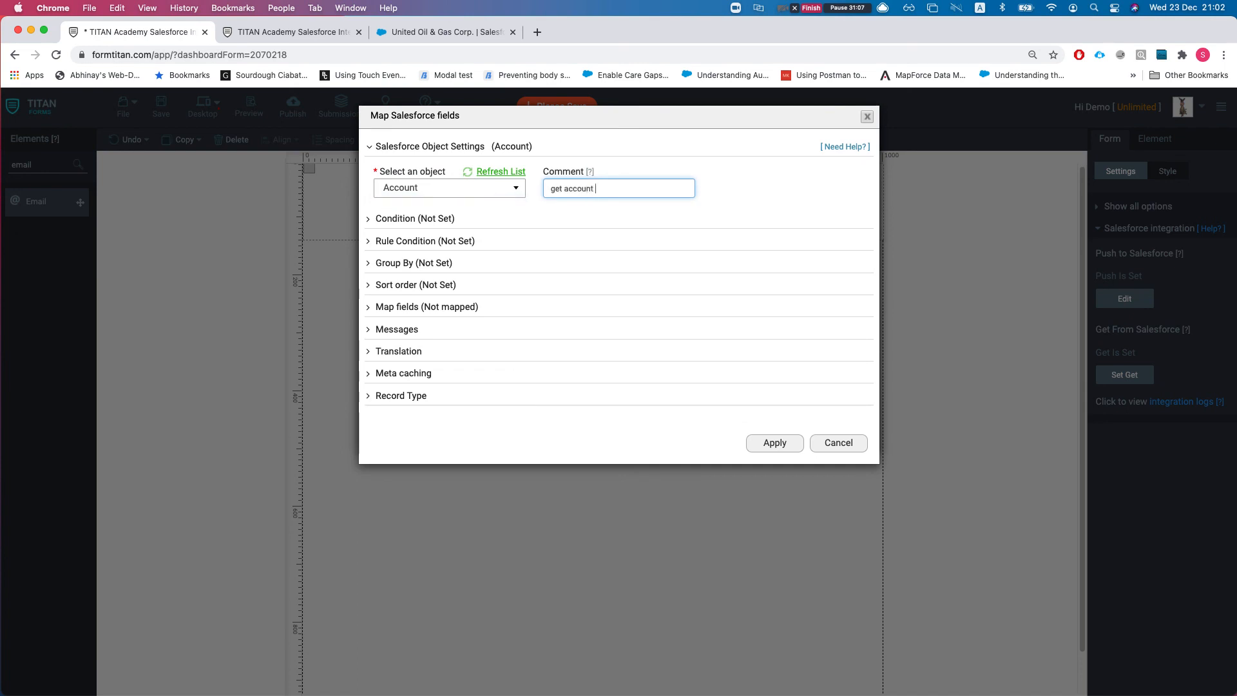
type("get accounts that are in the cases above")
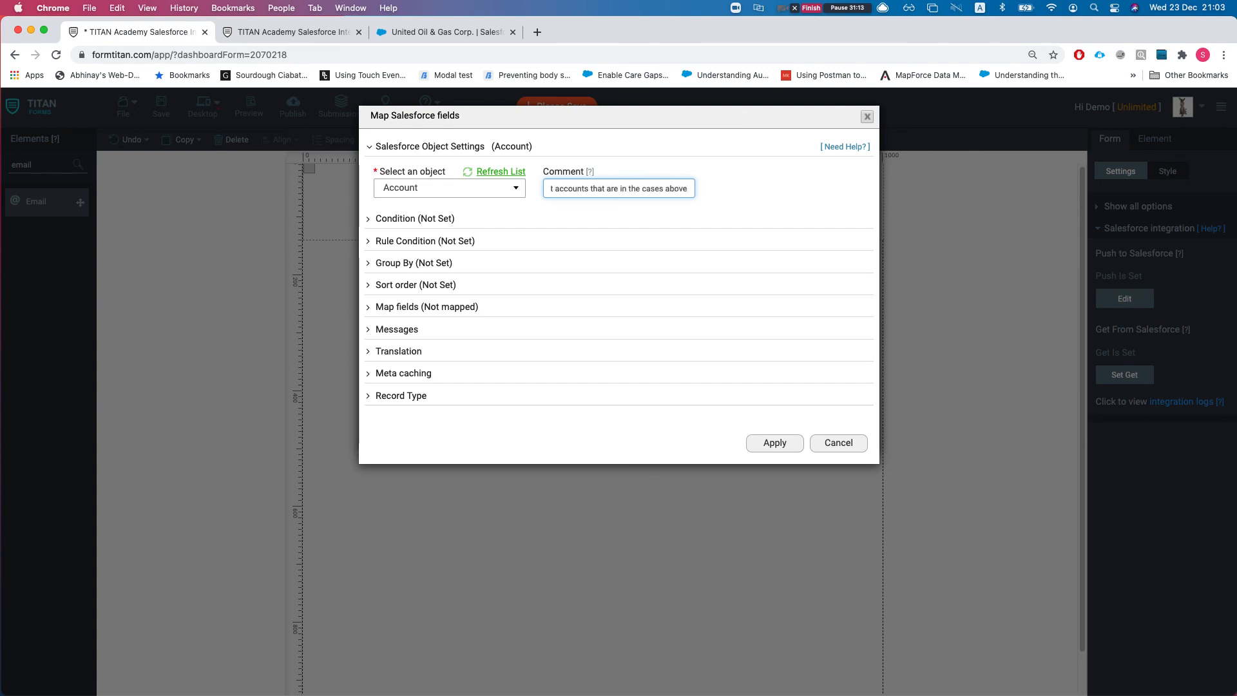
Make the child Account mapping take all matches with a limit of 50.
left_click(447, 219)
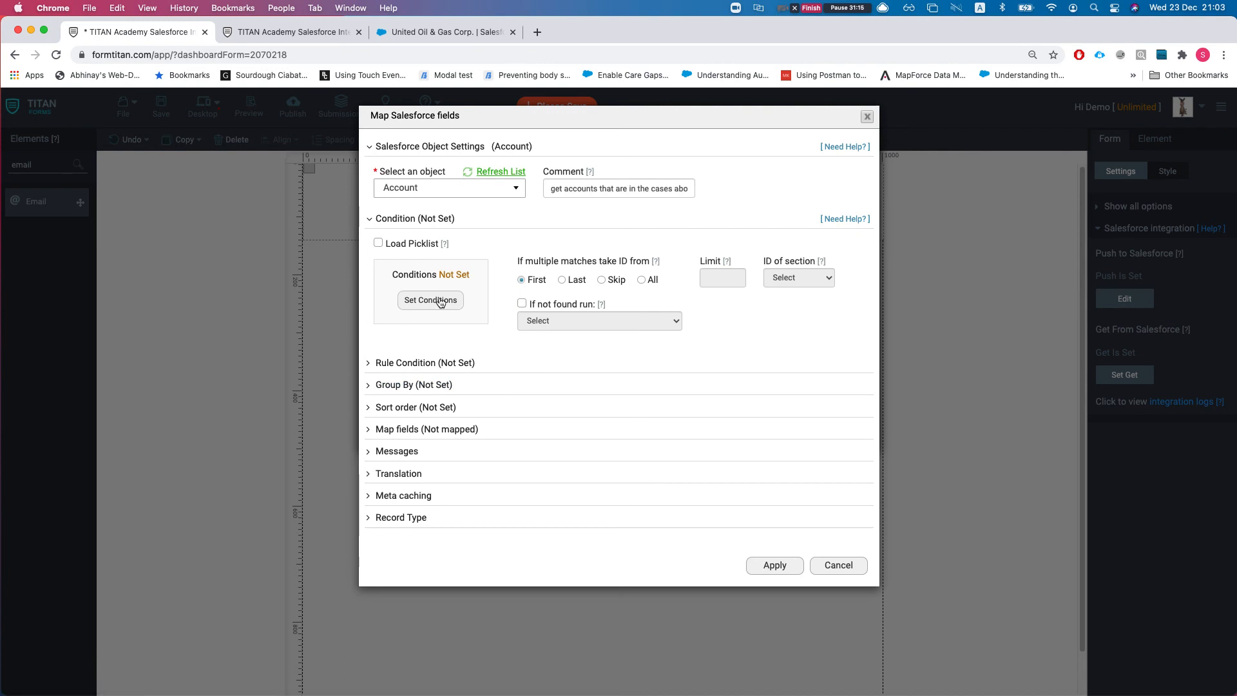
left_click(640, 280)
left_click(728, 274)
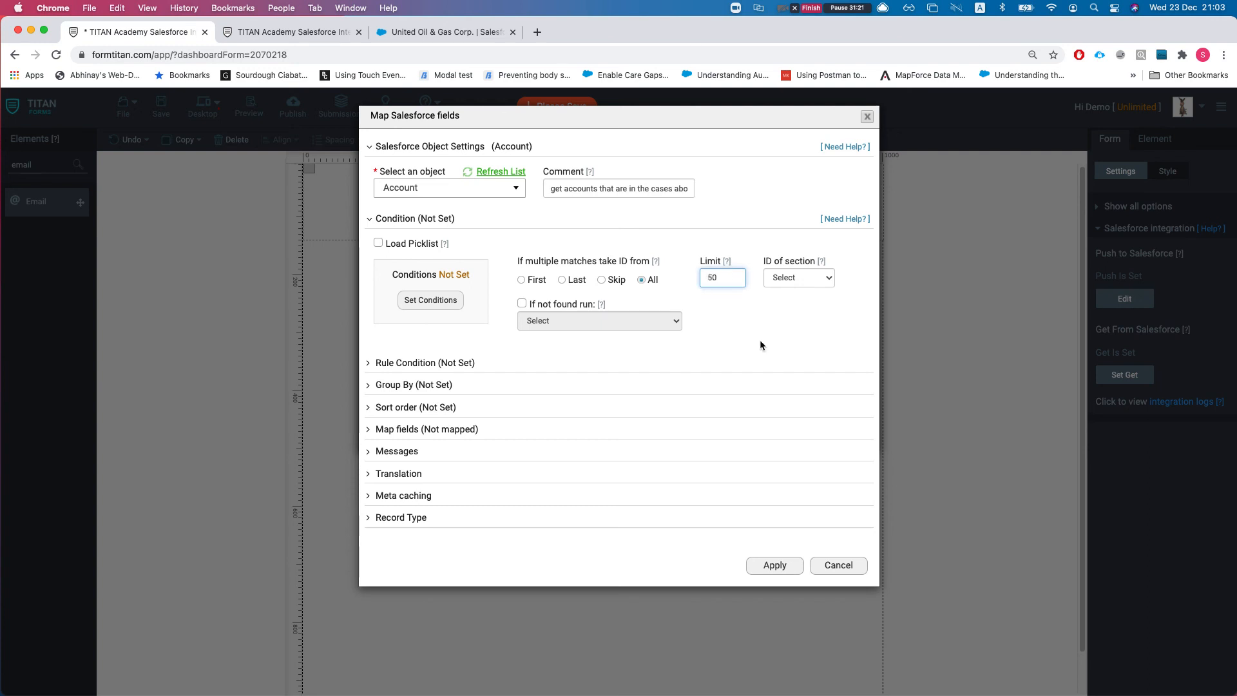
Set the child Account mapping's condition so that Account ID is IN the Account ID of #1 Case.
left_click(443, 302)
left_click(327, 152)
type("acc")
left_click(327, 191)
left_click(534, 150)
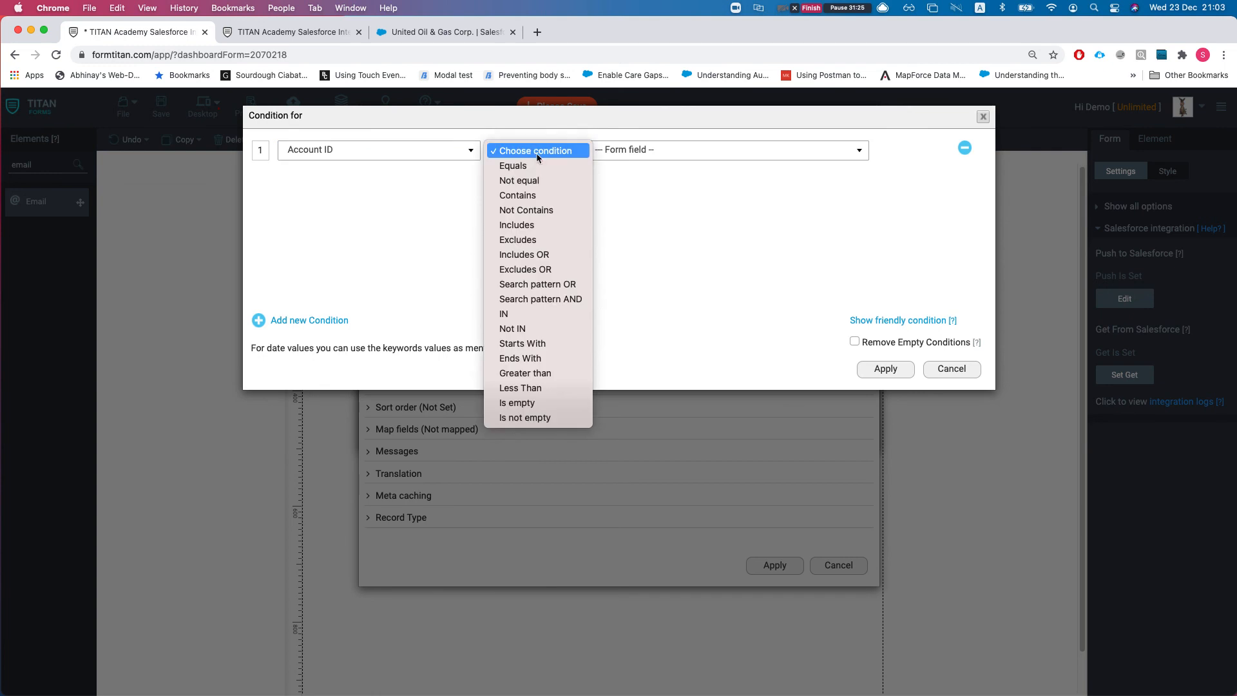
left_click(544, 314)
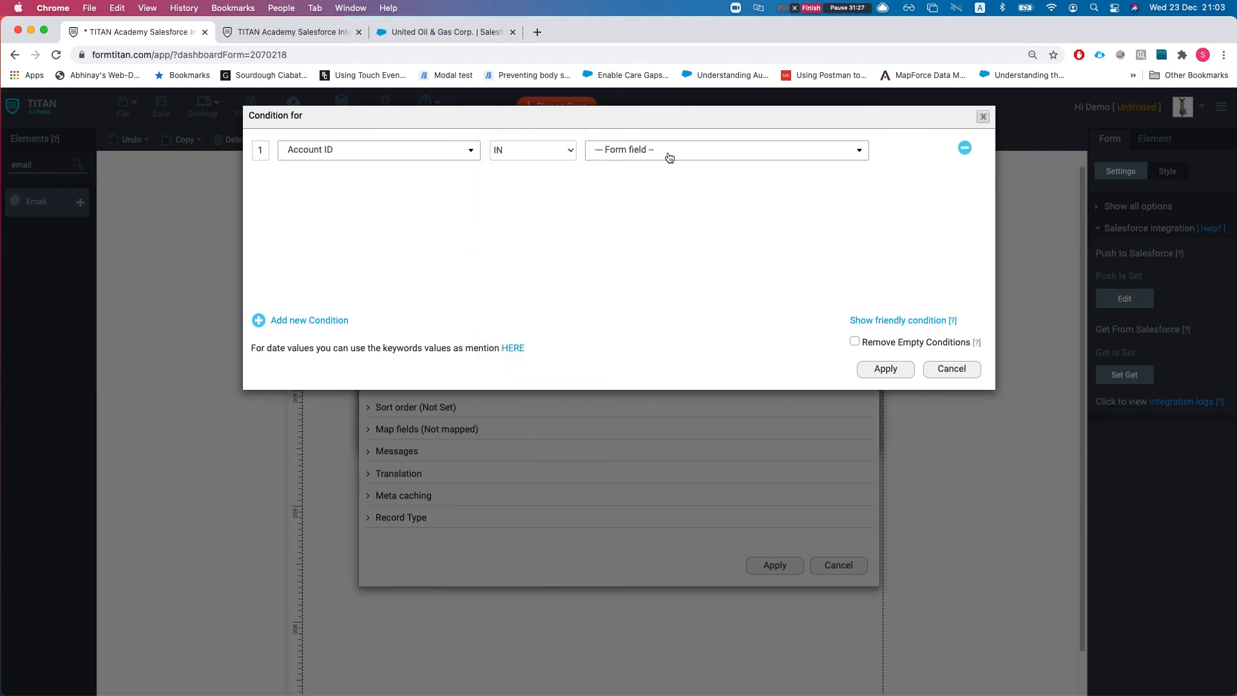
left_click(669, 158)
left_click(652, 189)
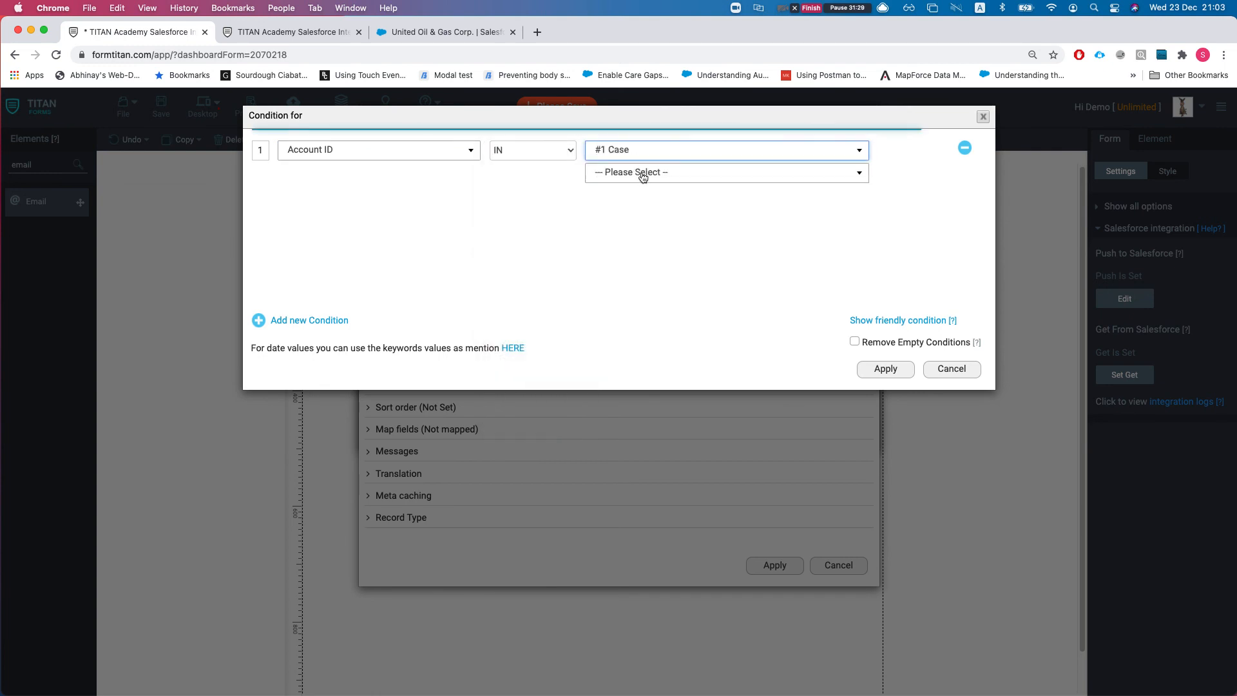
left_click(642, 174)
type("acc")
left_click(638, 212)
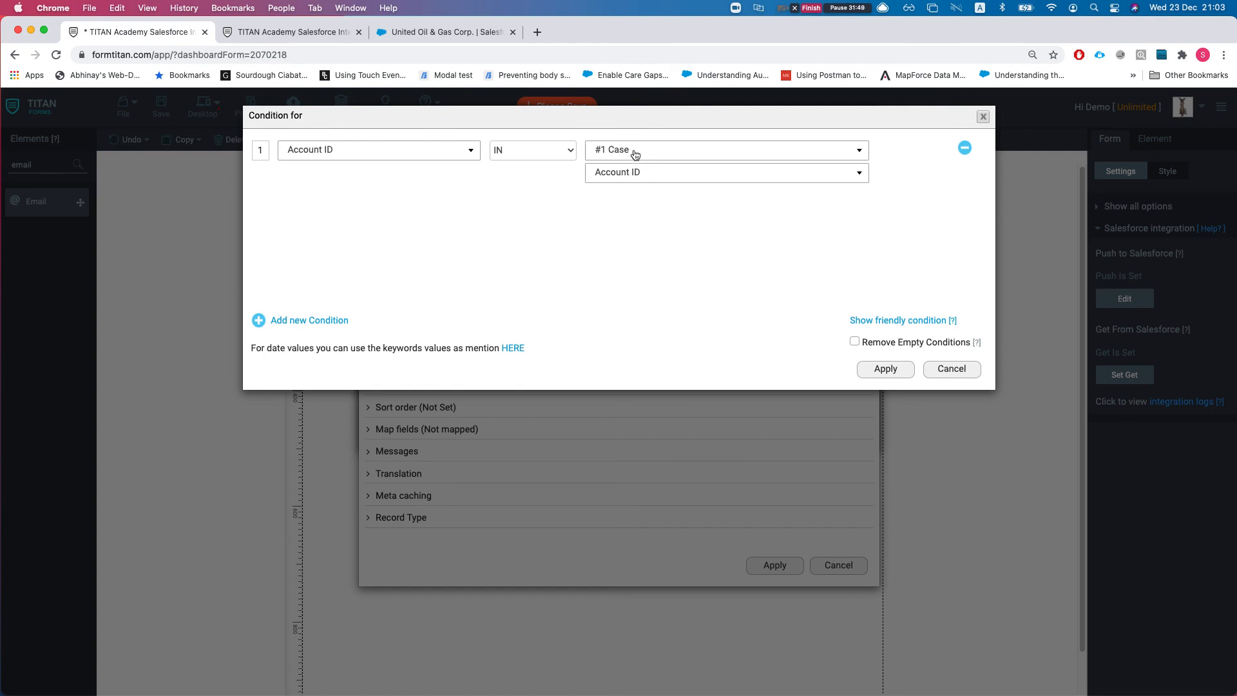
left_click(891, 375)
In the child Account field mapping, map the Account Name form field to Salesforce's Account Name.
left_click(406, 429)
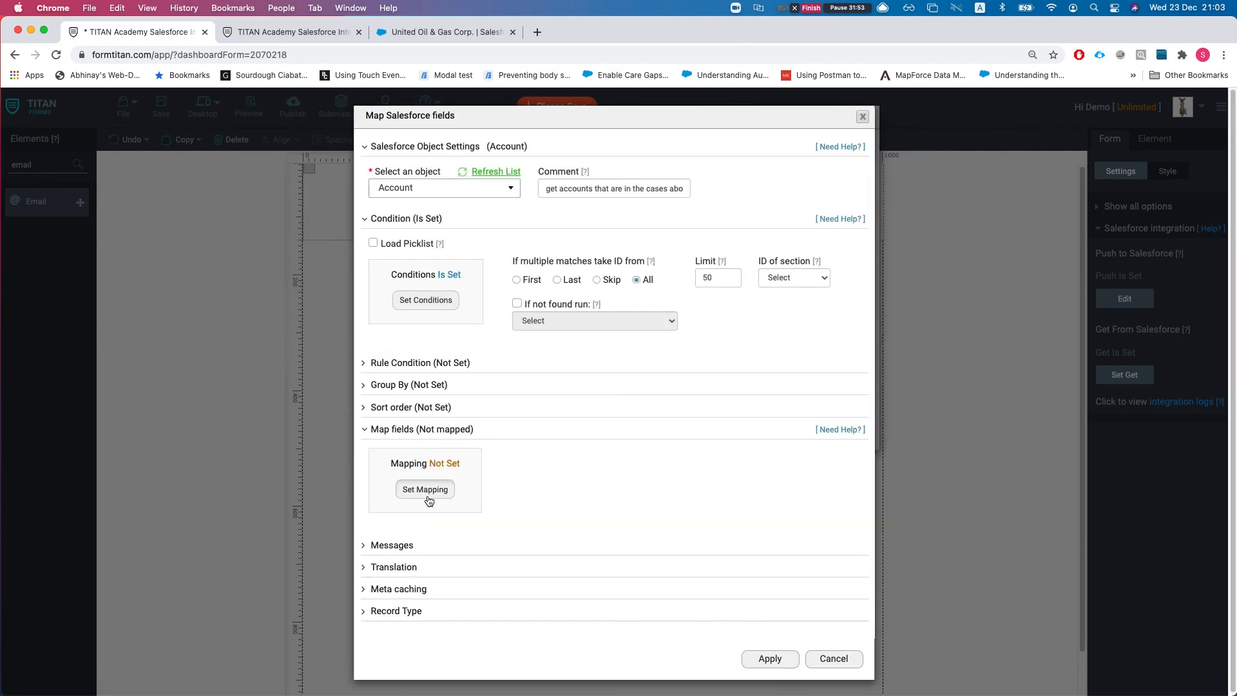
left_click(425, 490)
left_click(350, 155)
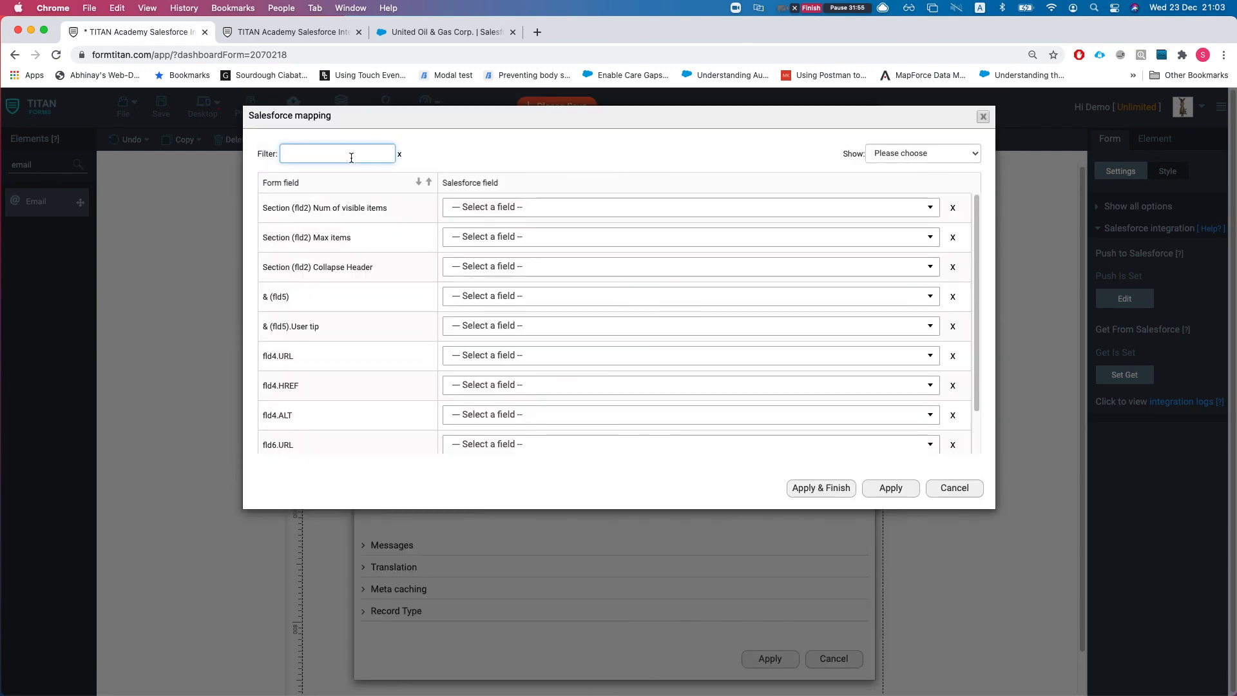
type("acc")
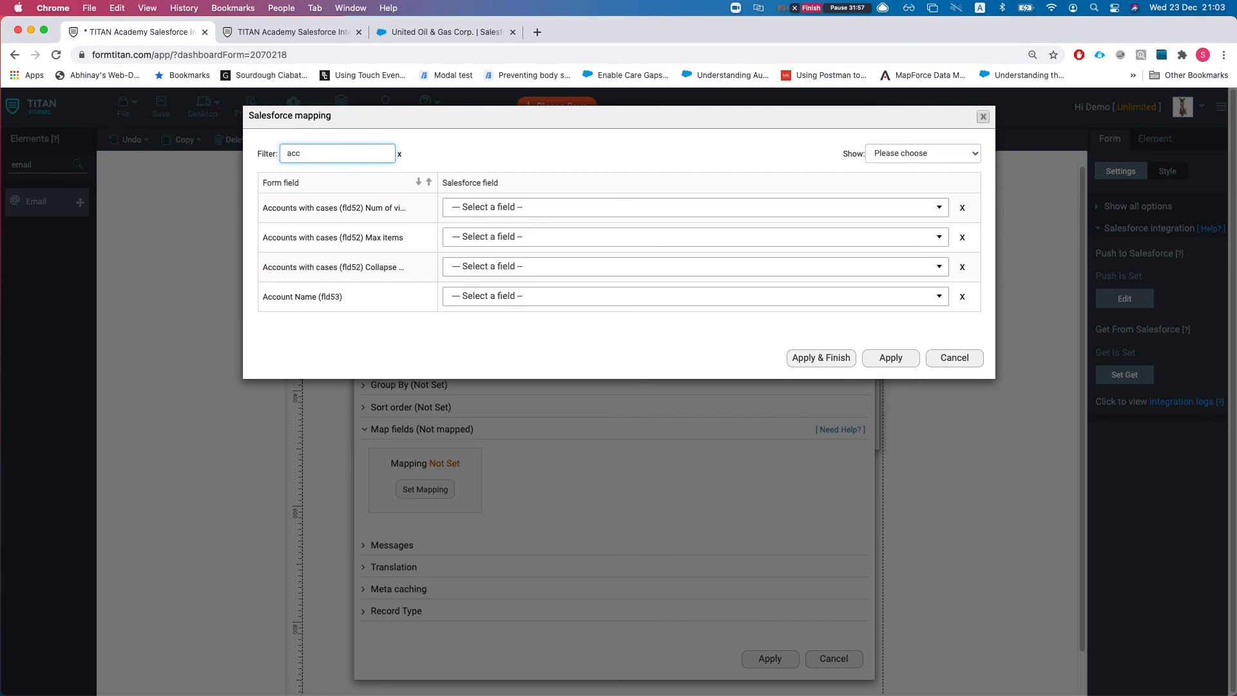
left_click(462, 300)
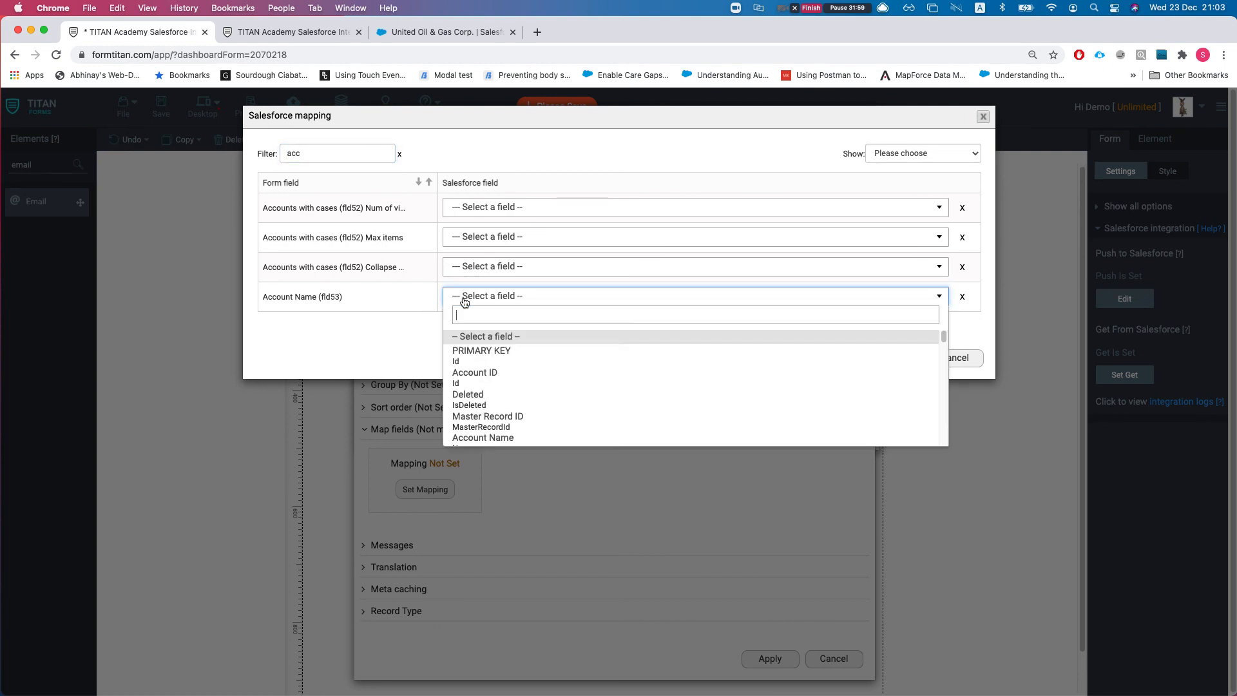
type("name")
key("Return")
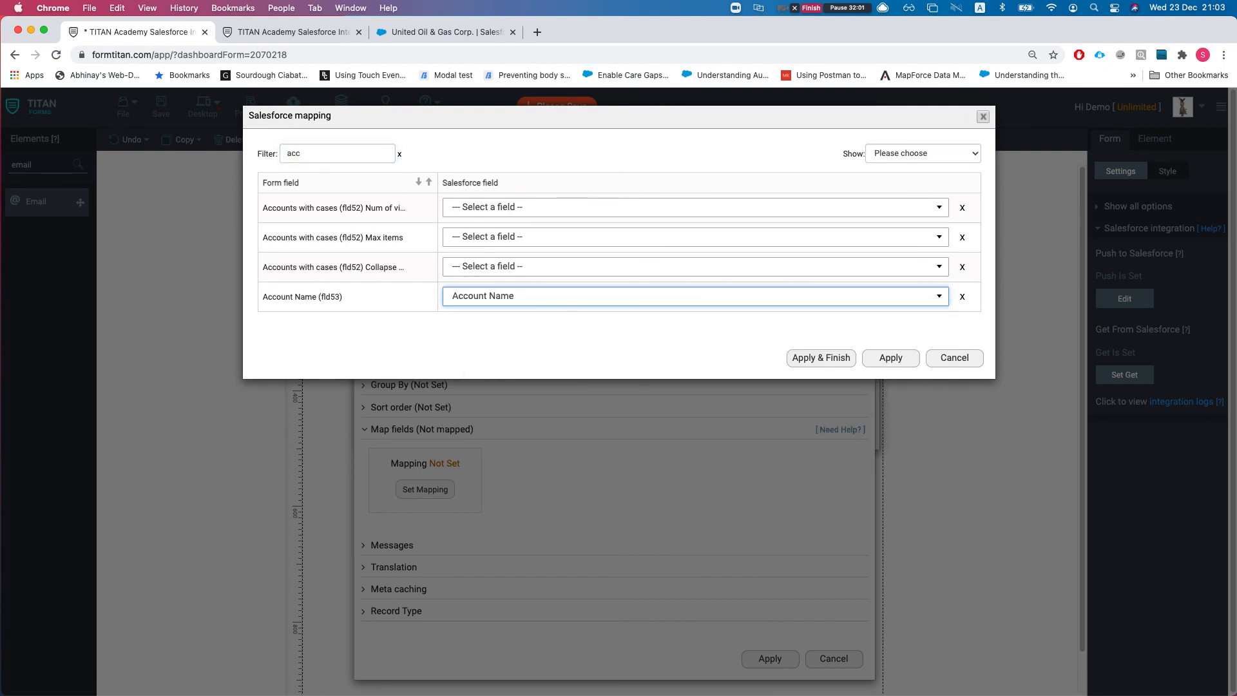
Map the Email form field to the Salesforce Email field and finish the Get mapping.
double_click(294, 154)
type("email")
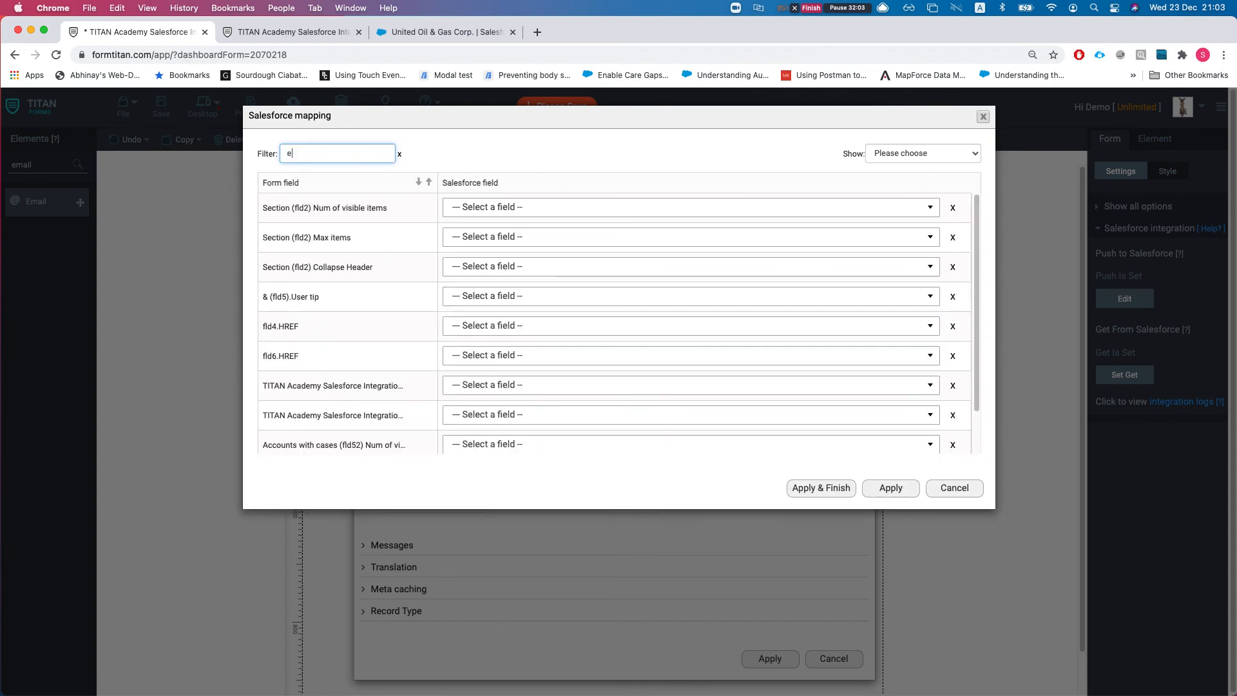
left_click(536, 210)
type("ema")
key("Return")
left_click(904, 267)
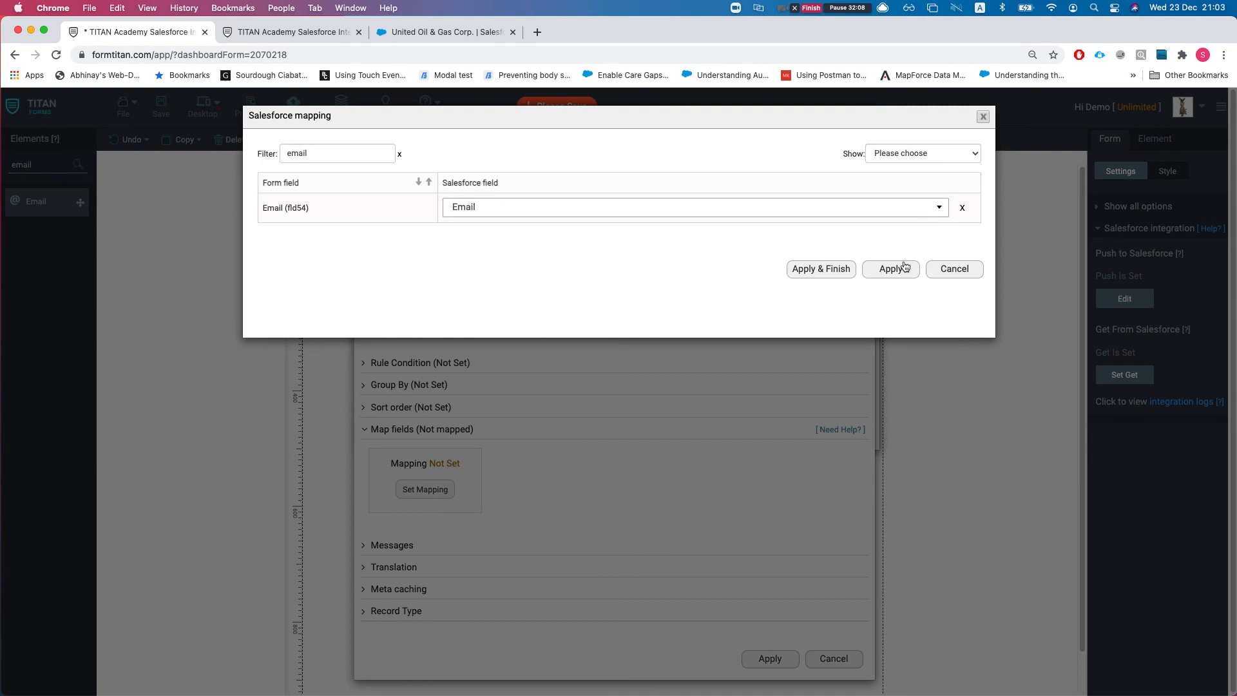
left_click(810, 270)
Enable Auto-Sizing on the Accounts with cases section, move it up closer to the title, and save the form.
left_click(694, 437)
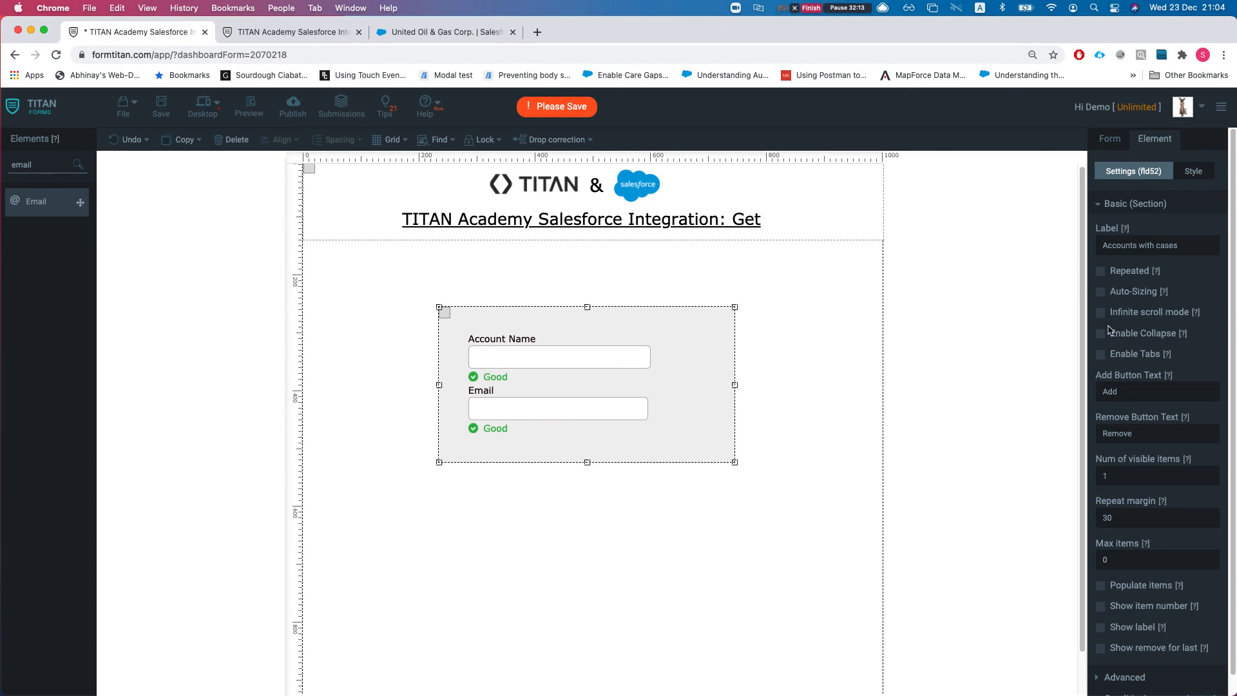
left_click(1100, 292)
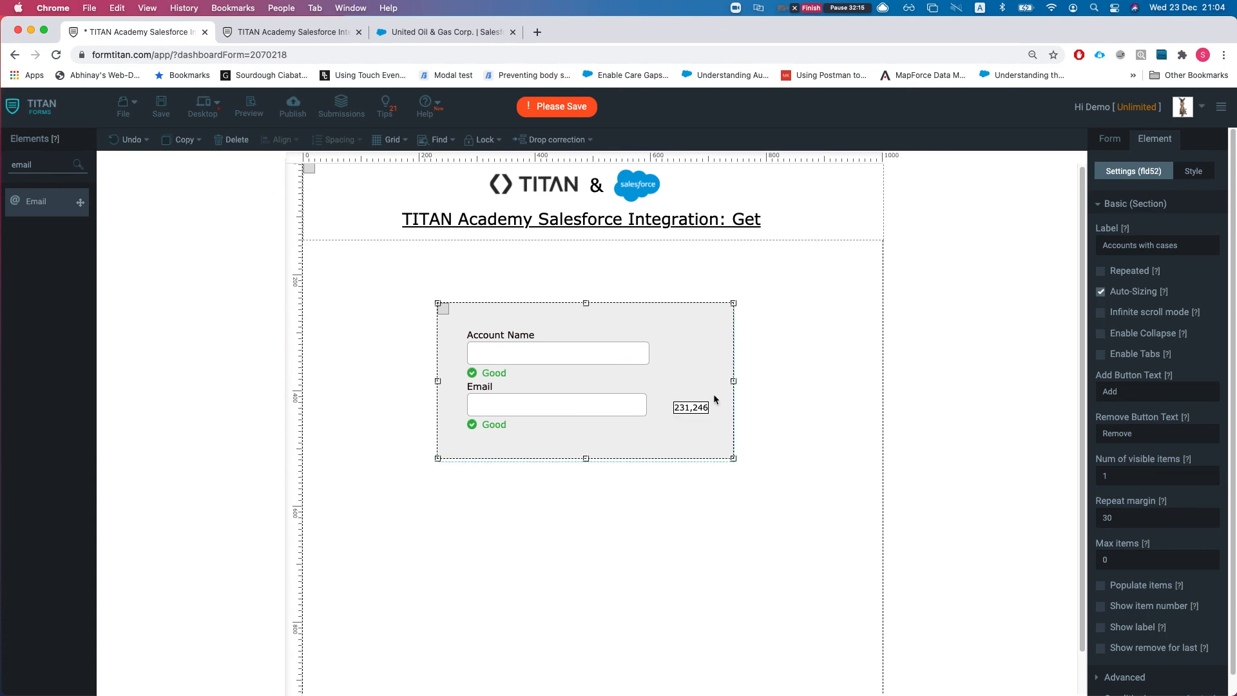
left_click_drag(714, 404, 709, 353)
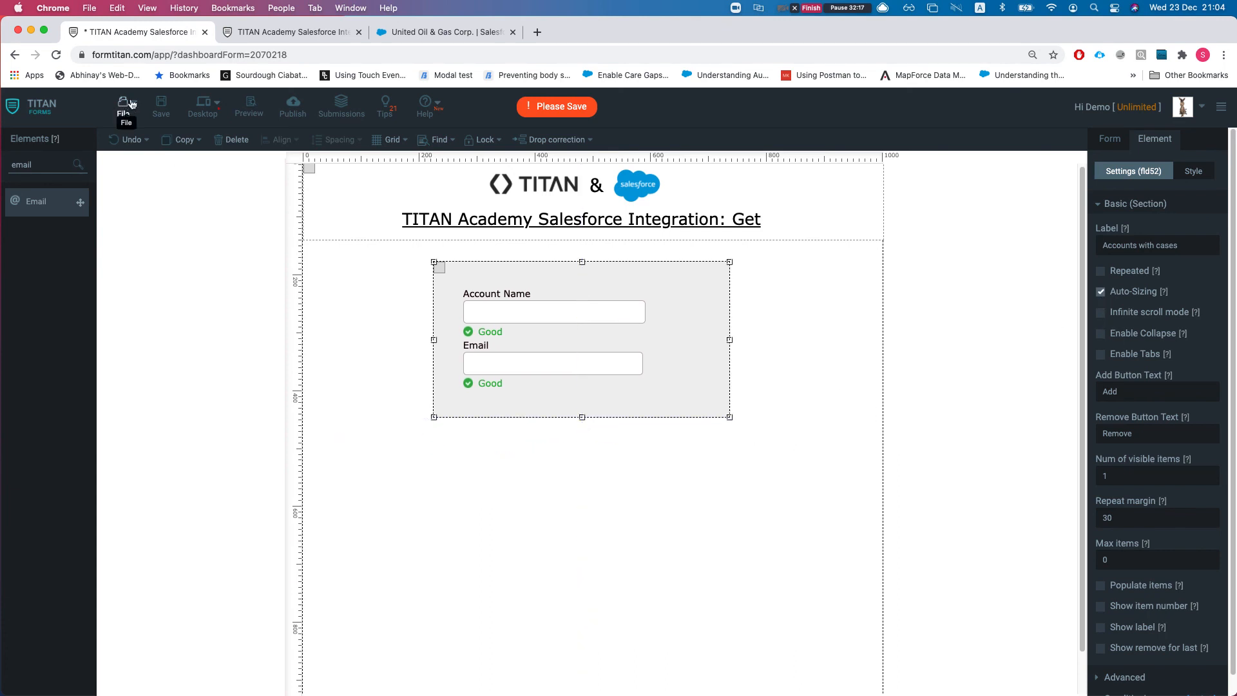
left_click(161, 106)
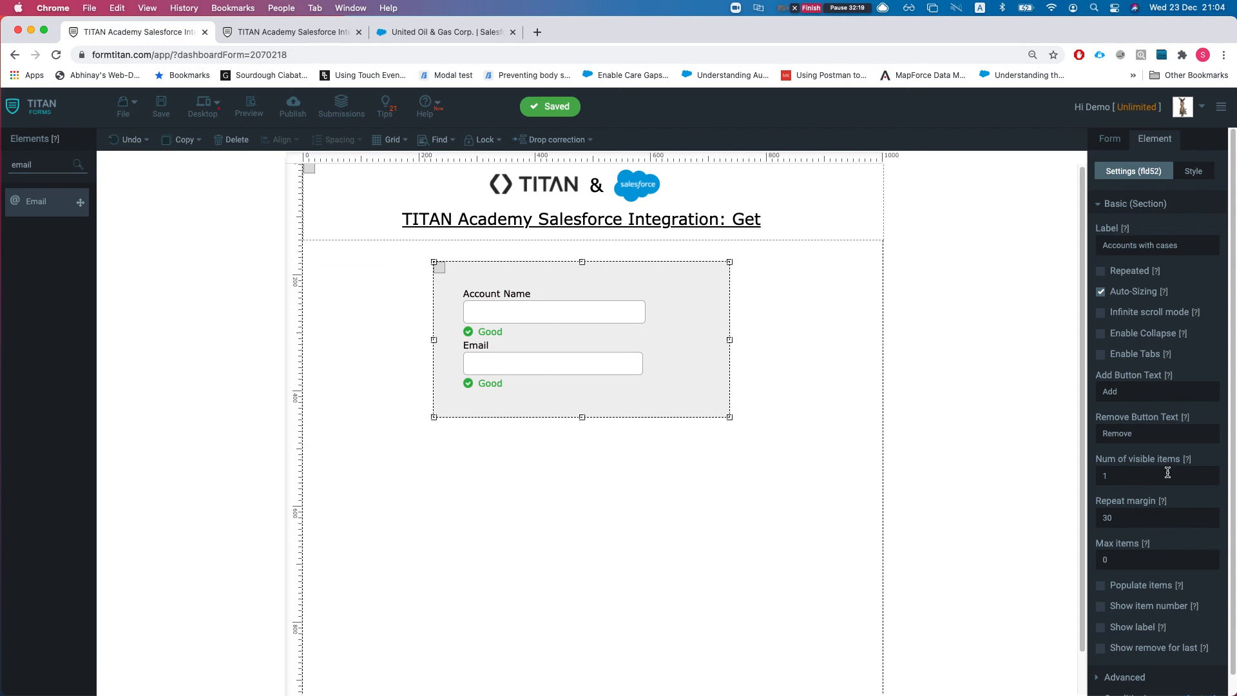
Set the section's repeat margin to 10 and save the form.
left_click(1147, 520)
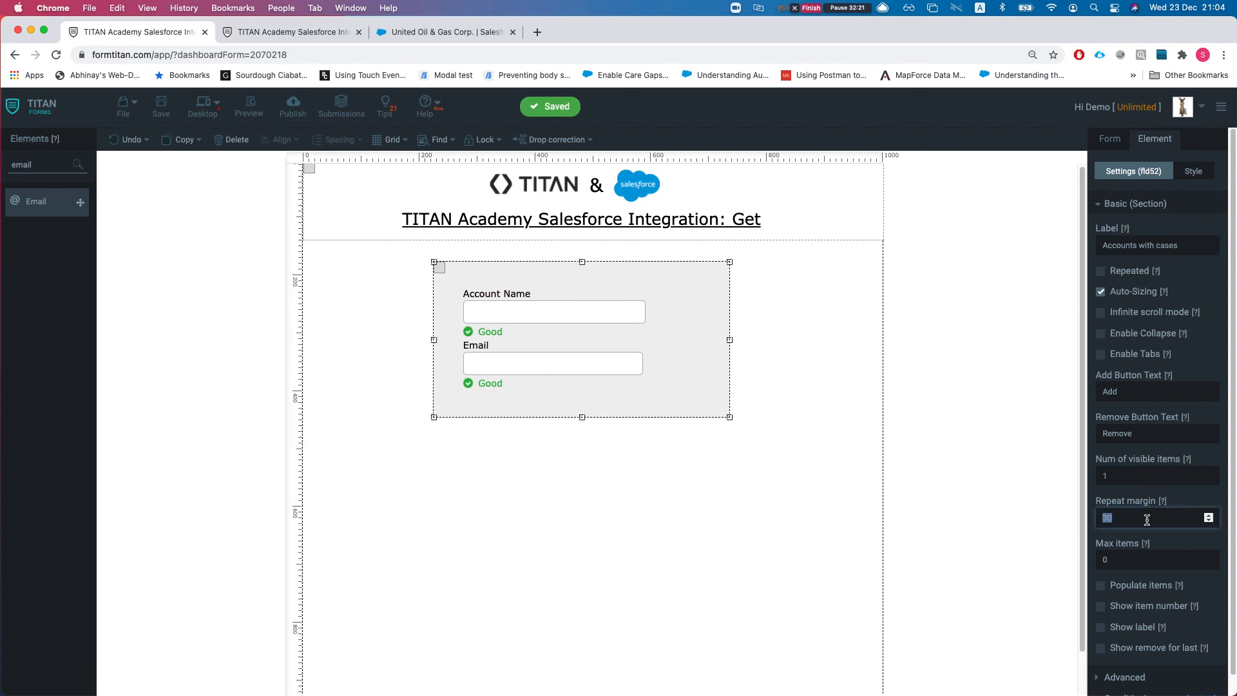
type("1")
left_click(159, 117)
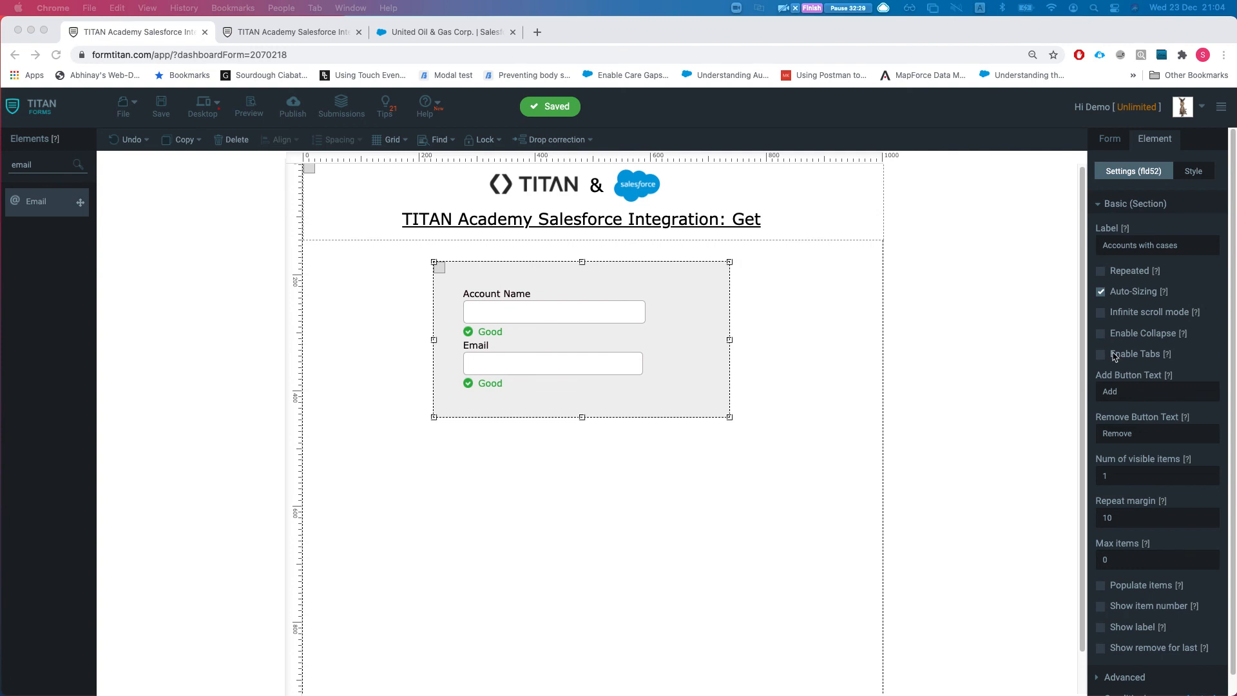
Show item numbers on the Accounts with cases section, then shift the section left and widen it slightly.
scroll(1128, 386, "down", 2)
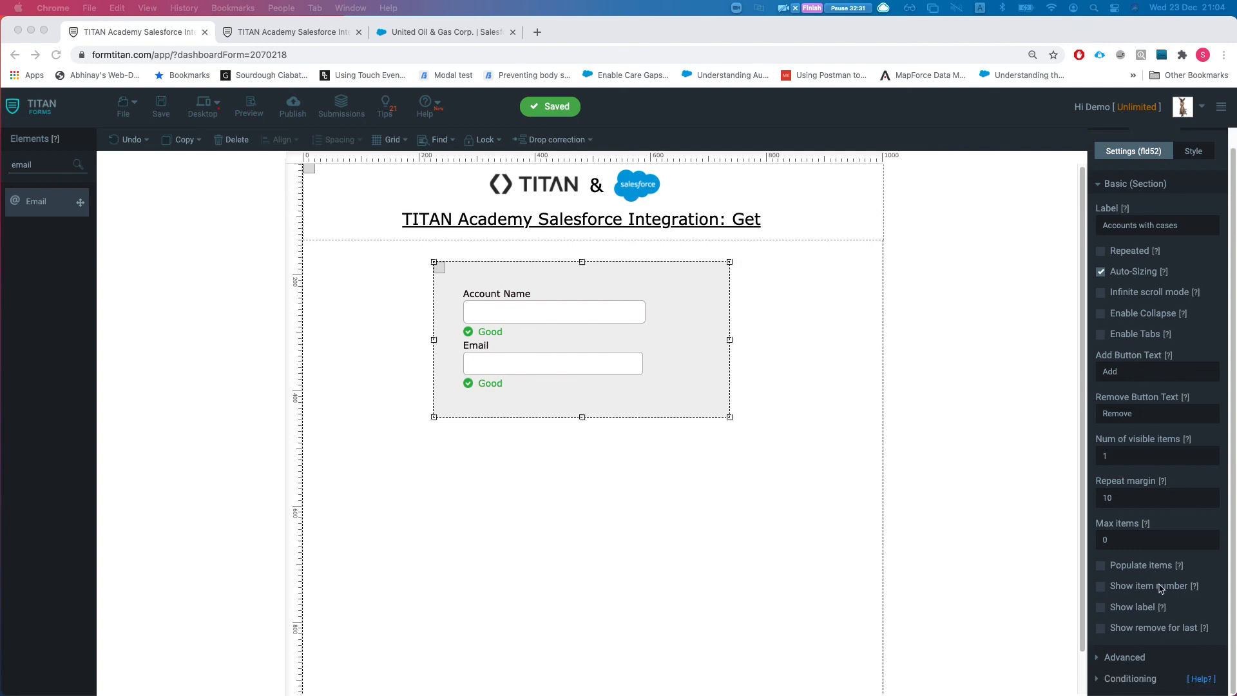
left_click(1098, 593)
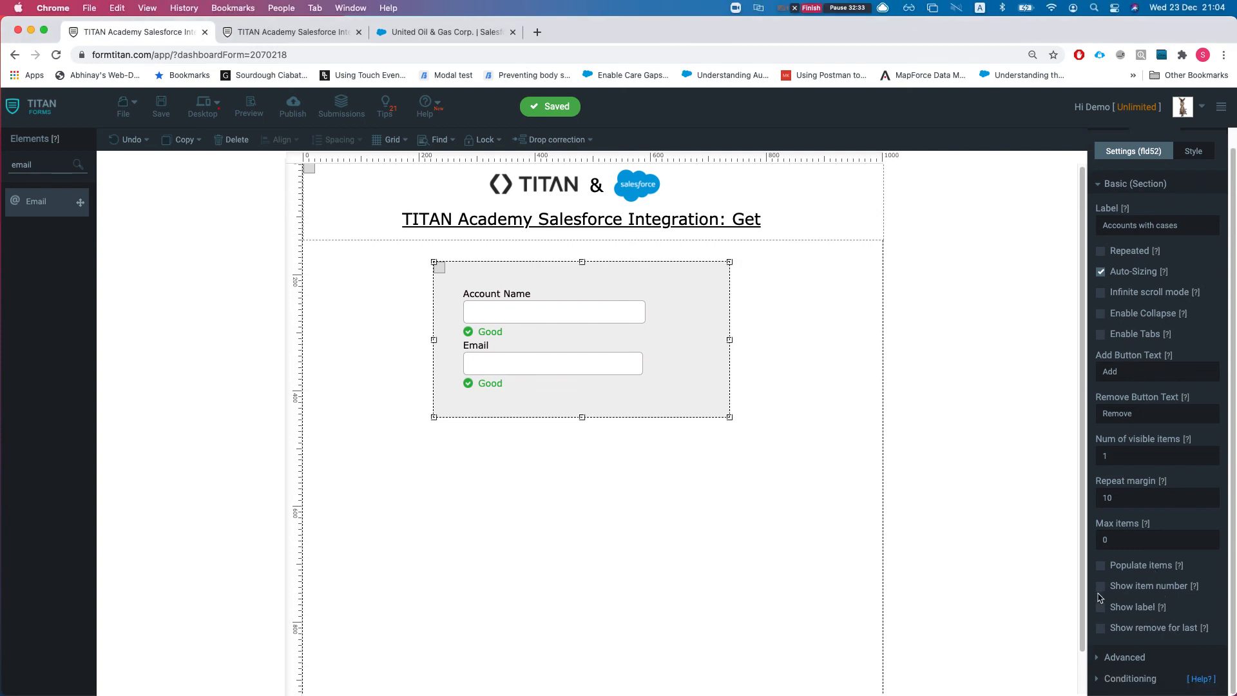
left_click(1100, 589)
left_click_drag(655, 349, 614, 350)
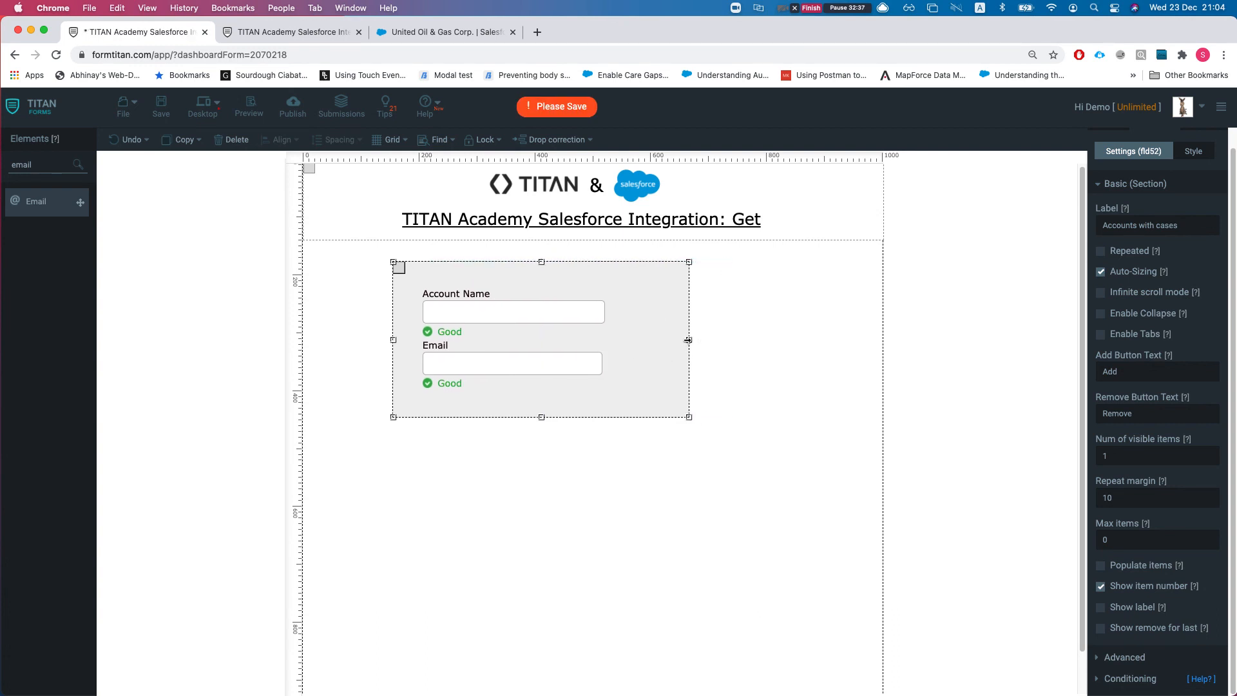
left_click_drag(690, 339, 709, 339)
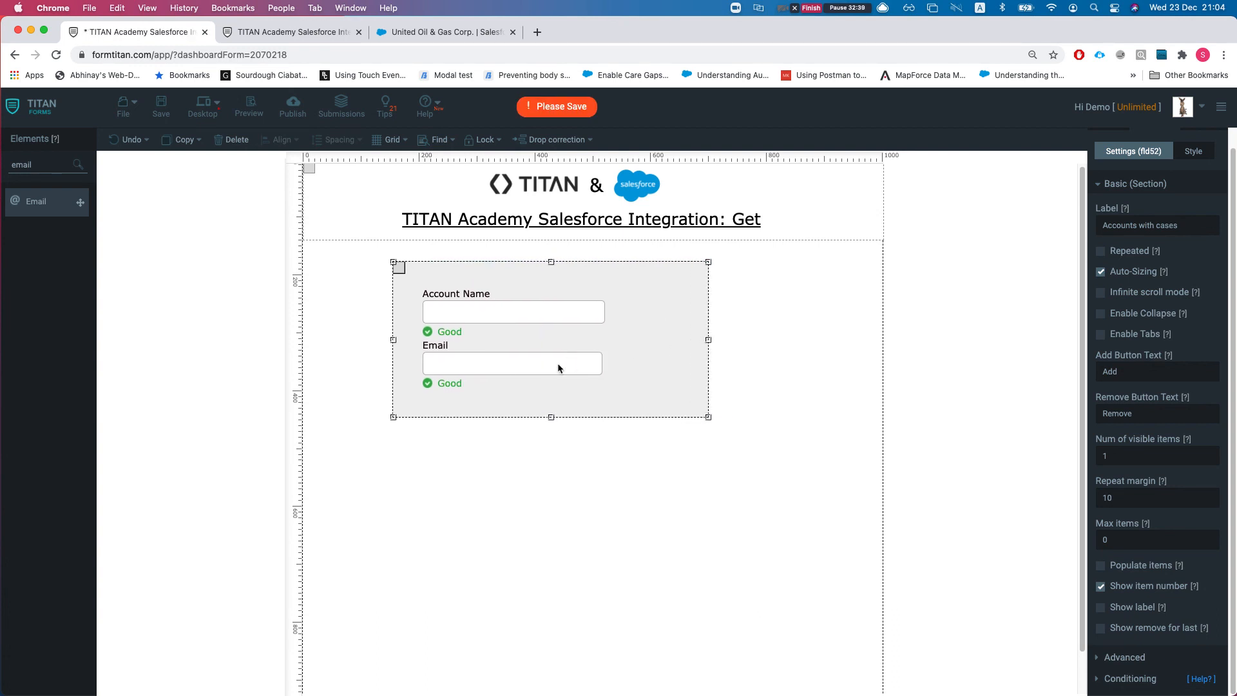
Widen the Email and Account Name fields inside the section to matching widths and save the form.
left_click(603, 364)
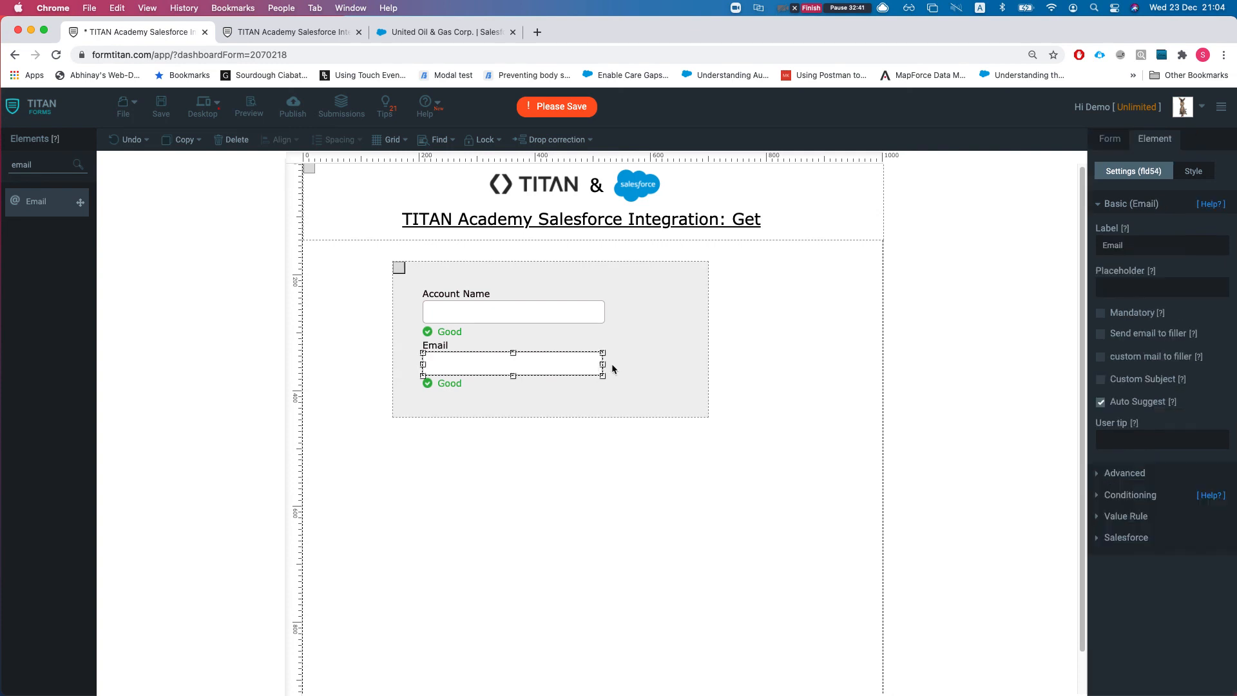
left_click_drag(603, 364, 632, 364)
left_click(605, 313)
left_click_drag(606, 313, 632, 314)
left_click(165, 113)
left_click(508, 290)
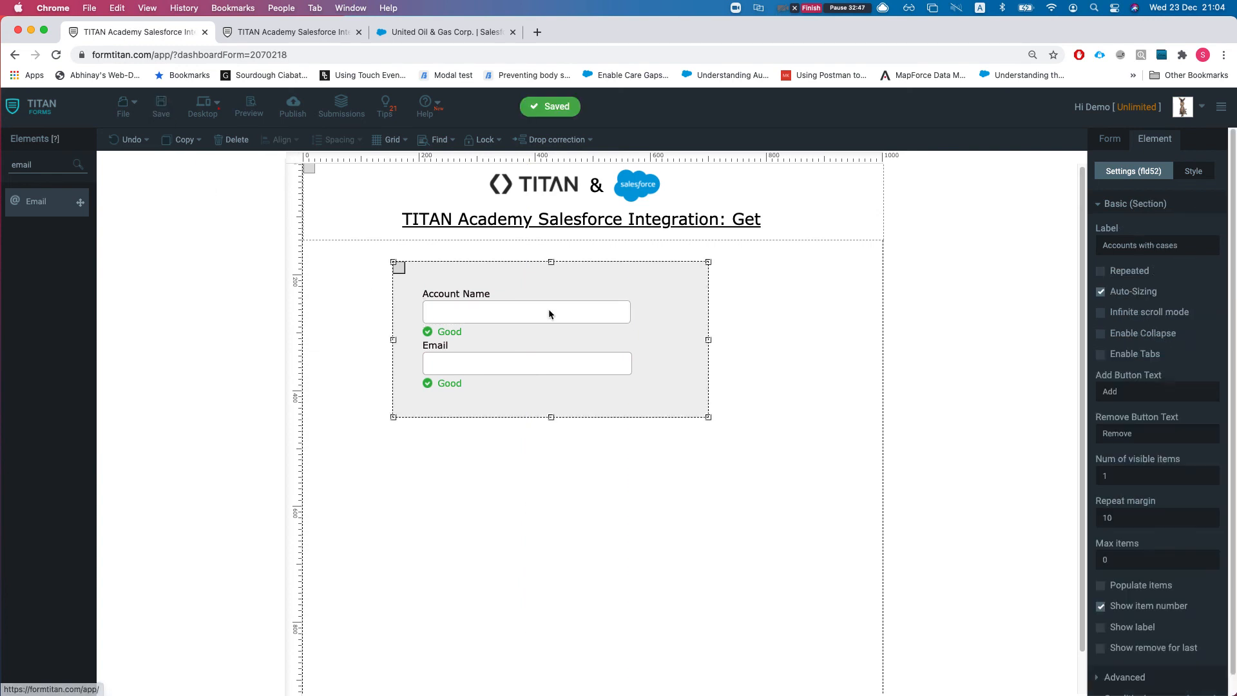
Reload the published form and examine the numbered account sections loaded from Salesforce.
left_click(284, 32)
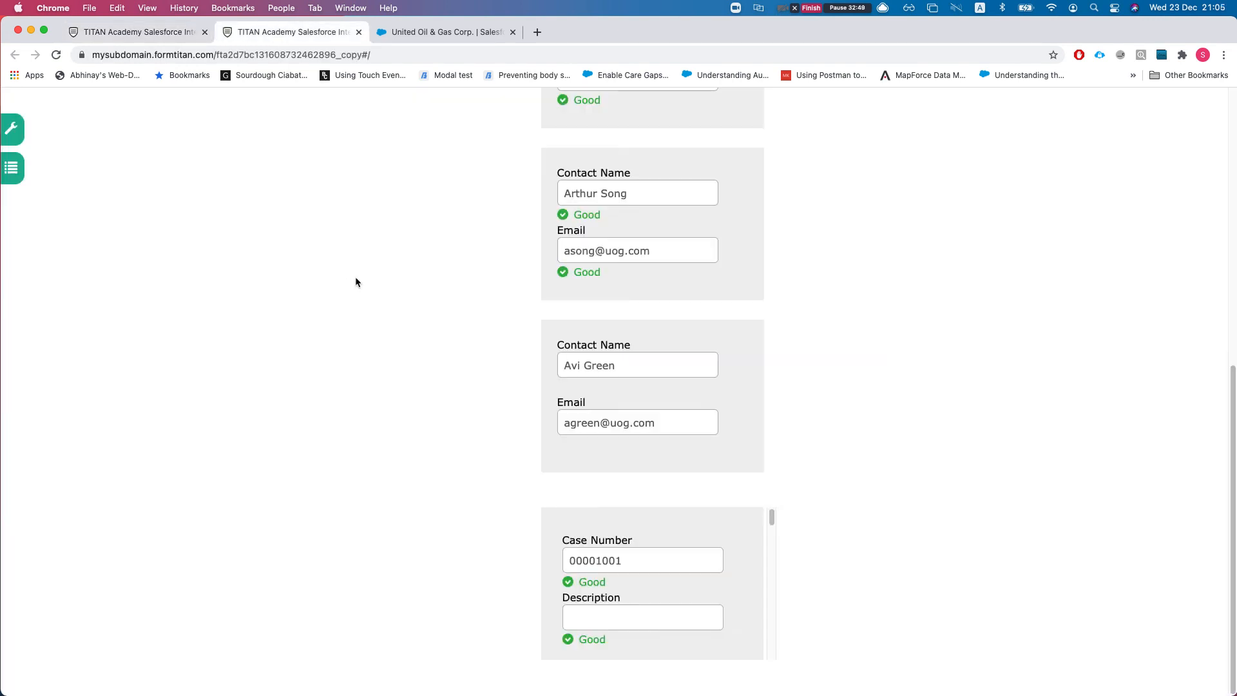
key("super+r")
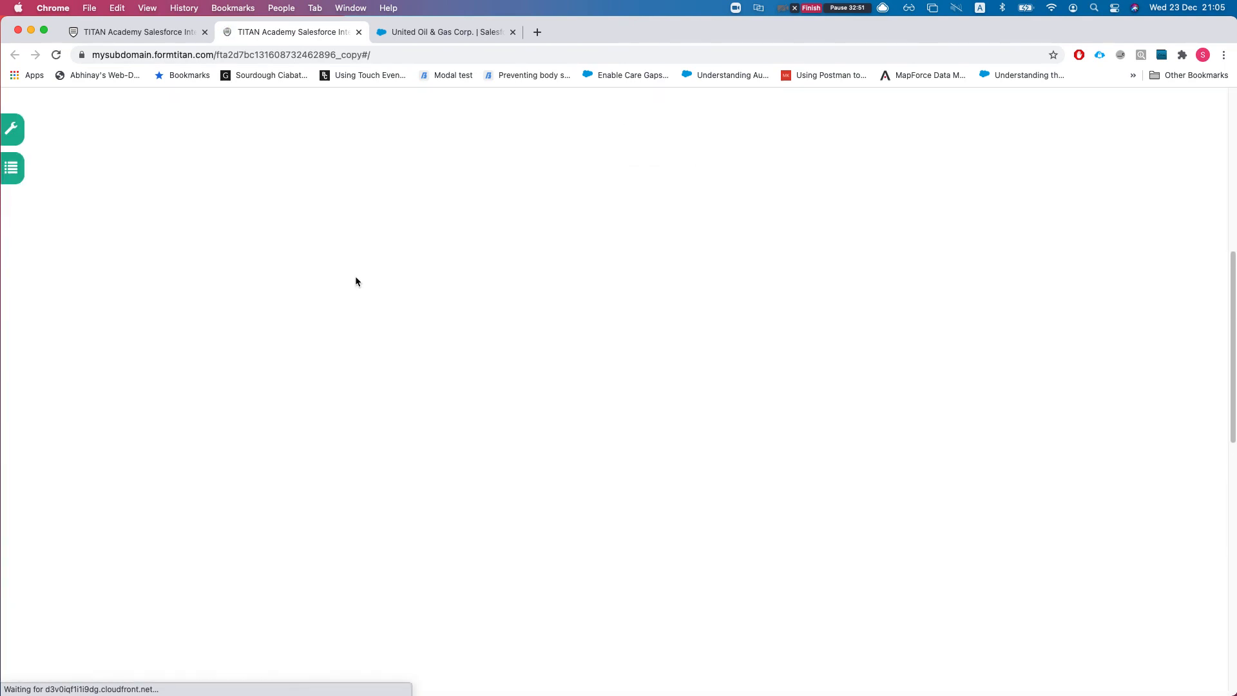
scroll(551, 265, "up", 6)
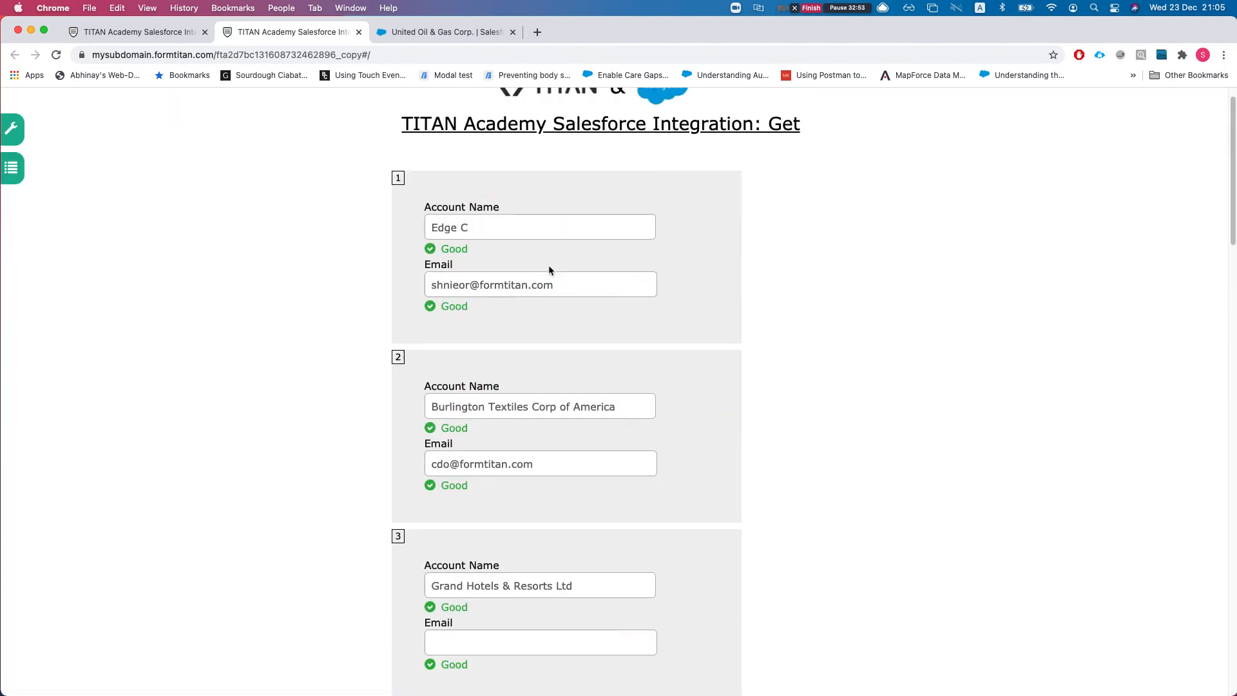
scroll(468, 281, "down", 5)
scroll(476, 295, "down", 15)
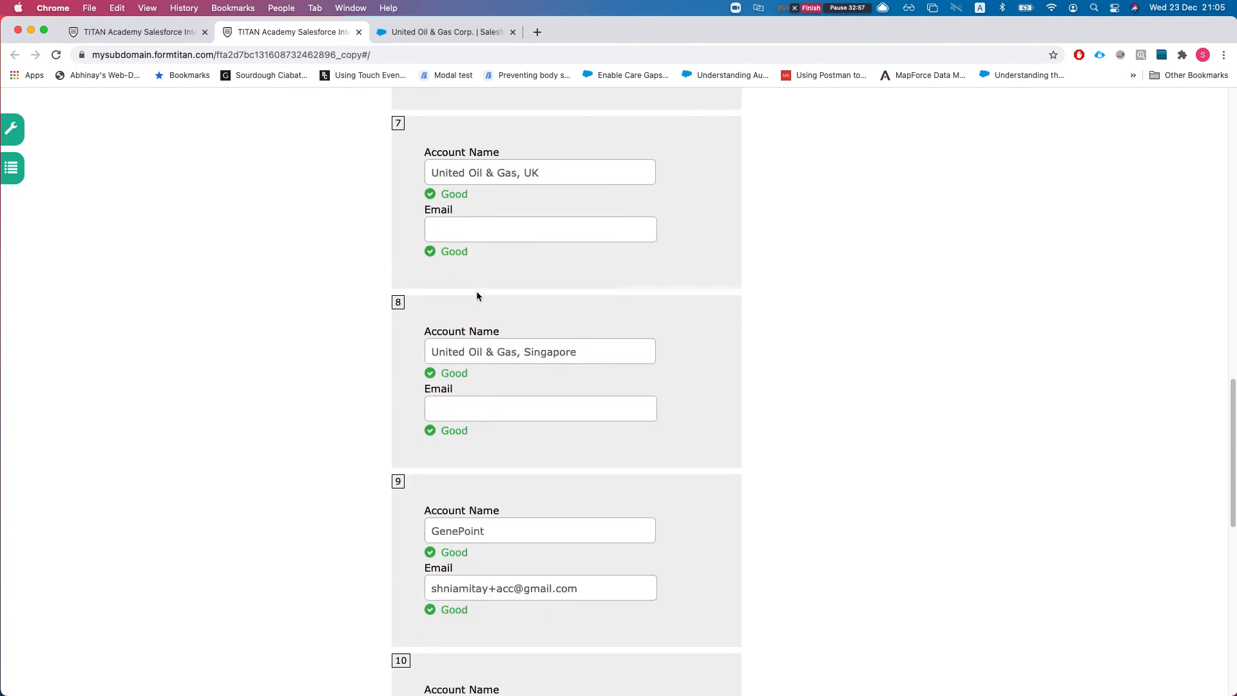
scroll(476, 295, "down", 1)
scroll(496, 473, "down", 1)
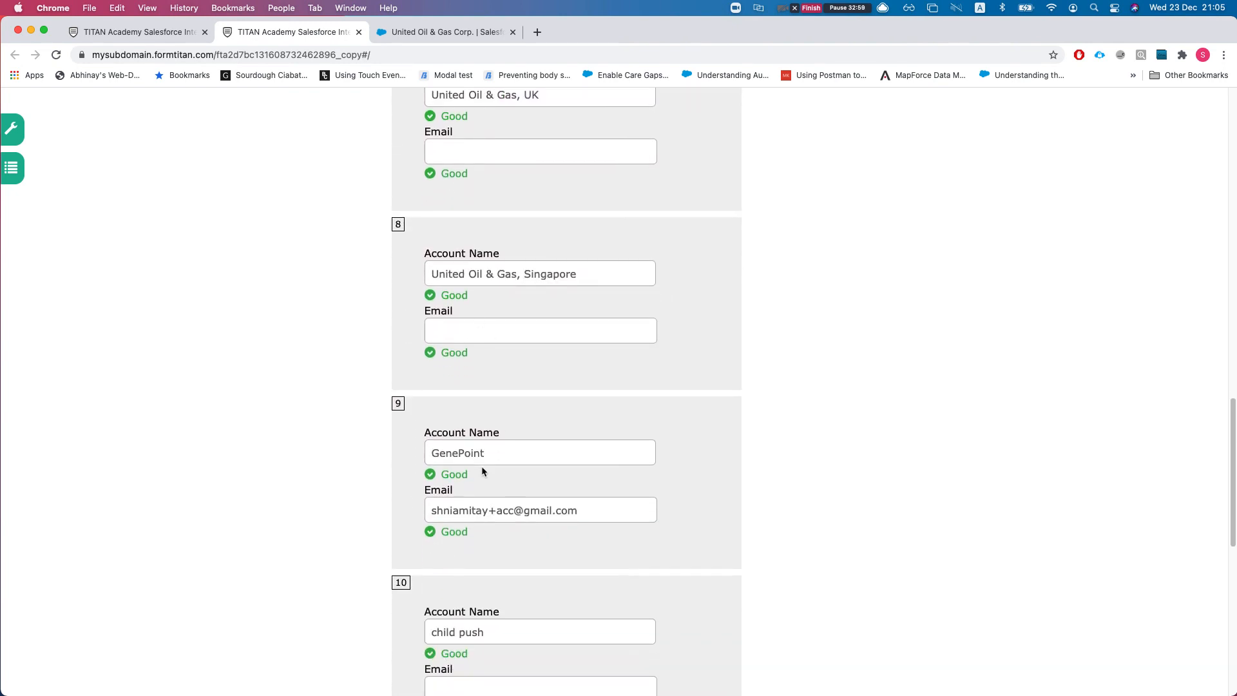
Copy the account name GenePoint, search for it in Salesforce, and open the account to check its related cases.
double_click(476, 453)
key("super+c")
left_click(403, 34)
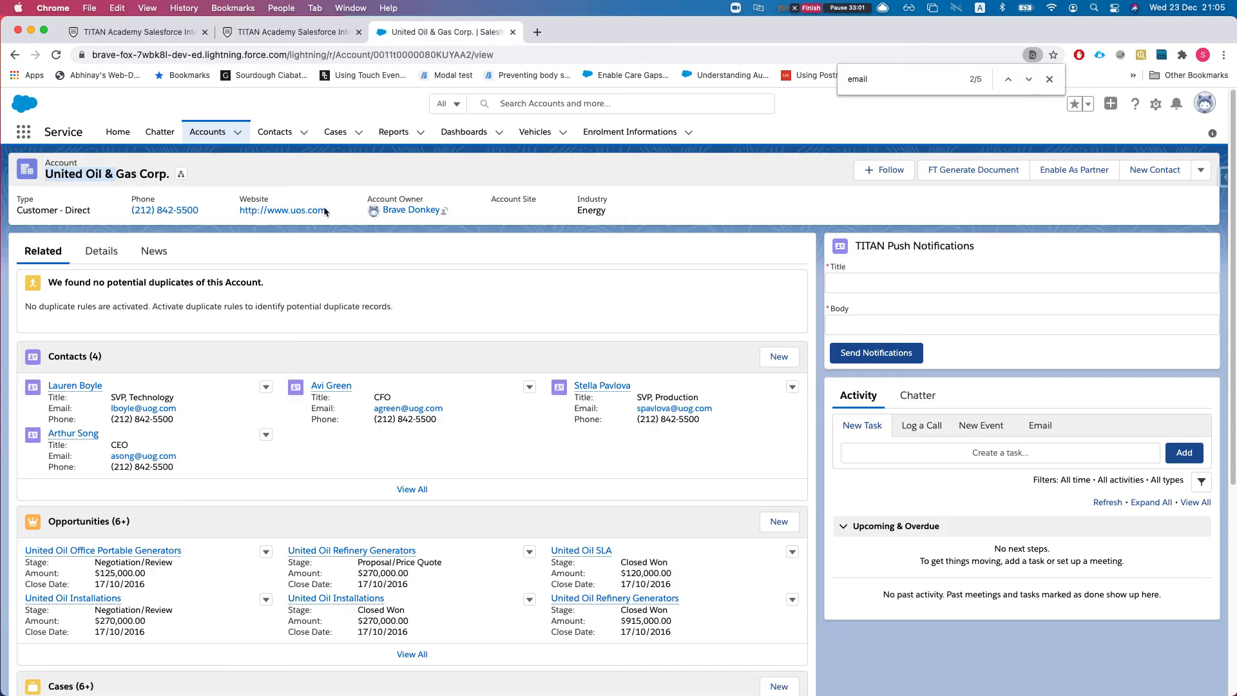
left_click(554, 103)
key("super+v")
key("Return")
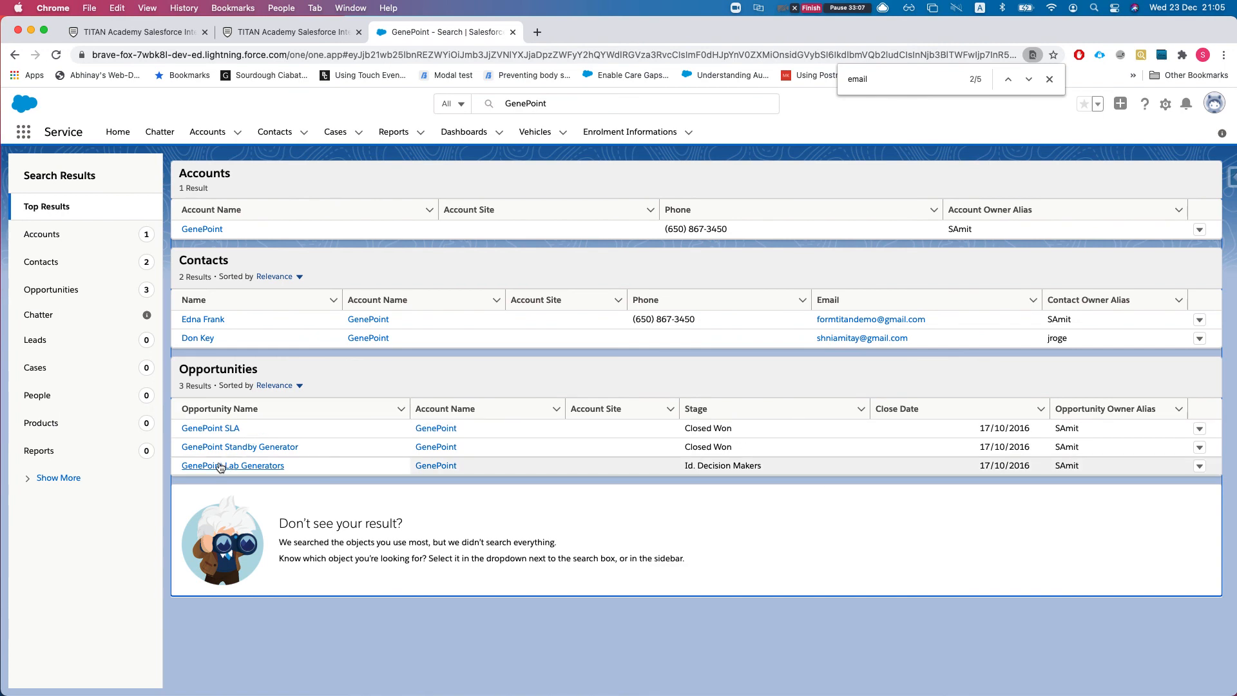
left_click(215, 230)
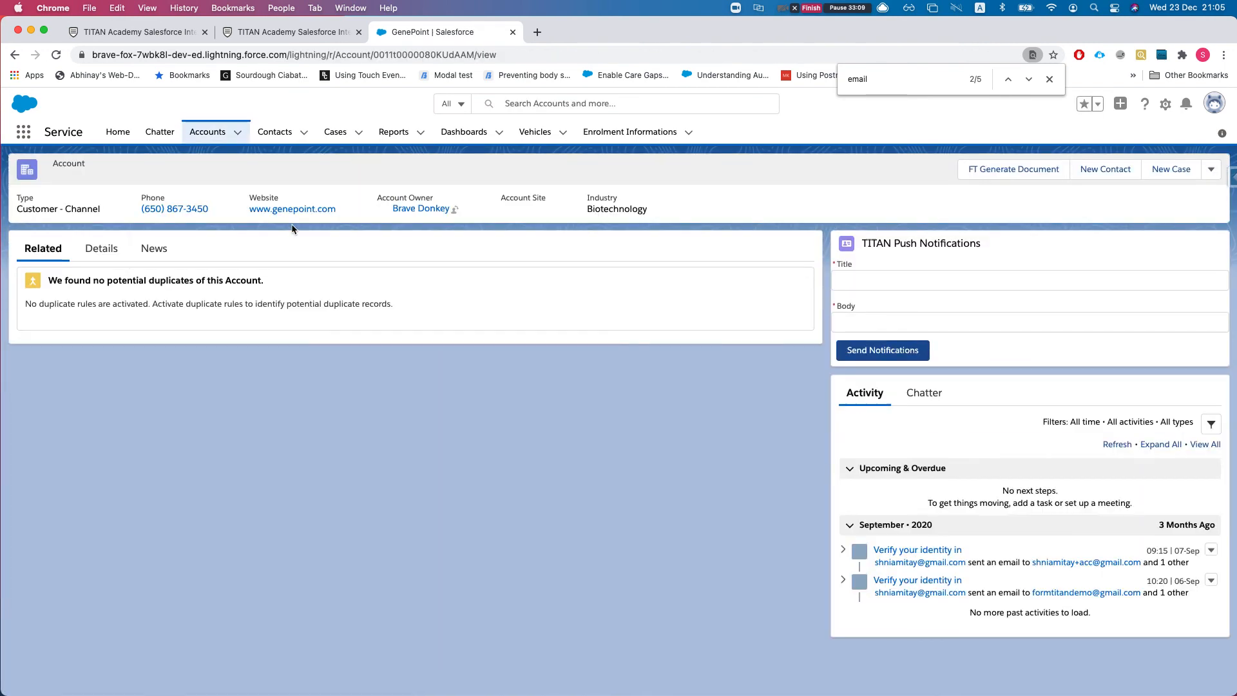
scroll(119, 570, "down", 3)
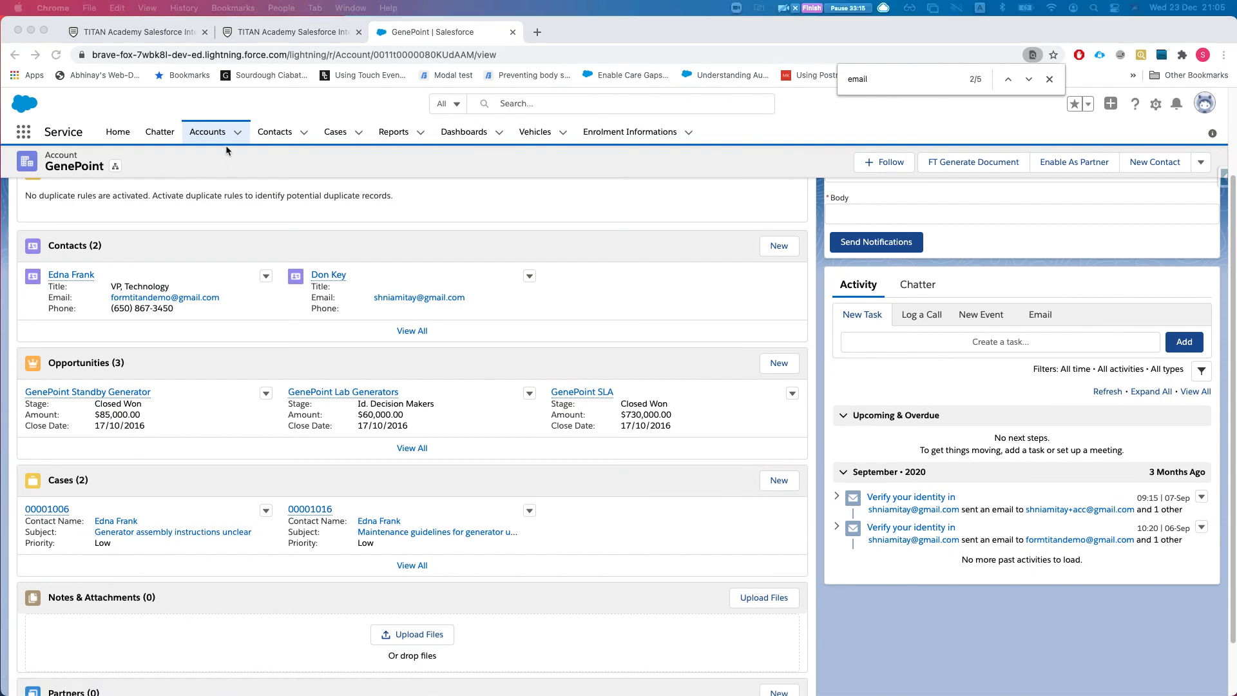
Switch back to the Titan form editor and select the Accounts with cases section.
left_click(126, 33)
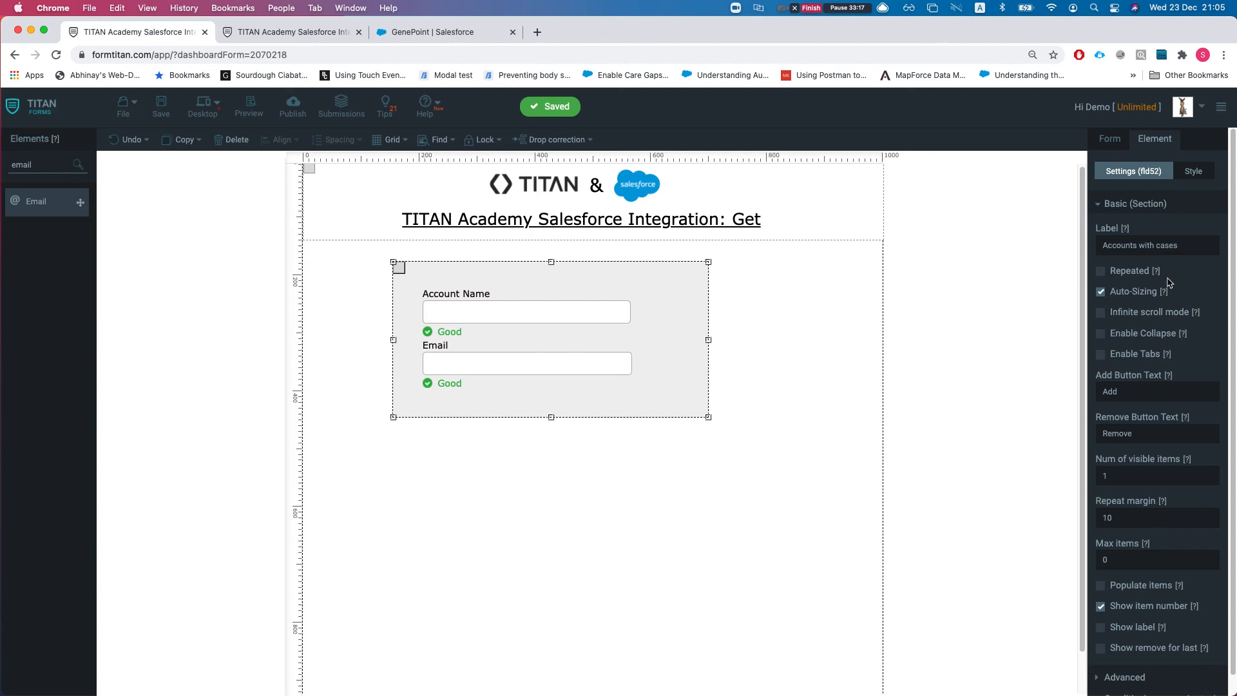
left_click(628, 365)
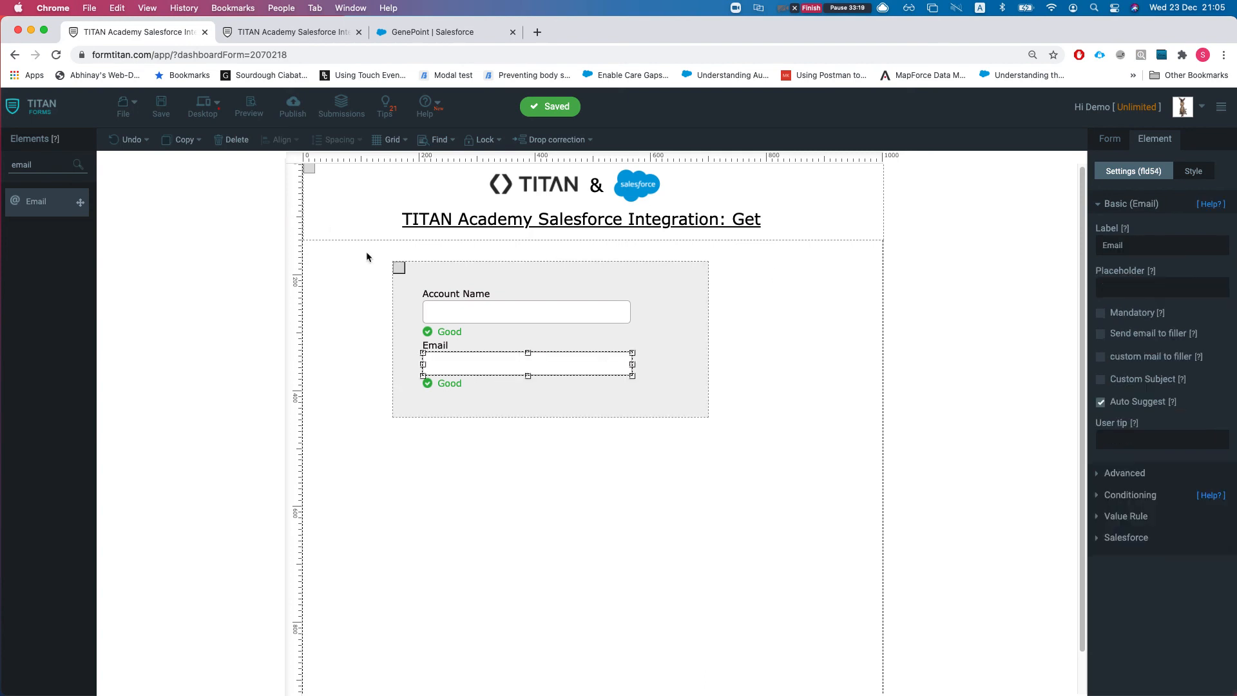
left_click(664, 305)
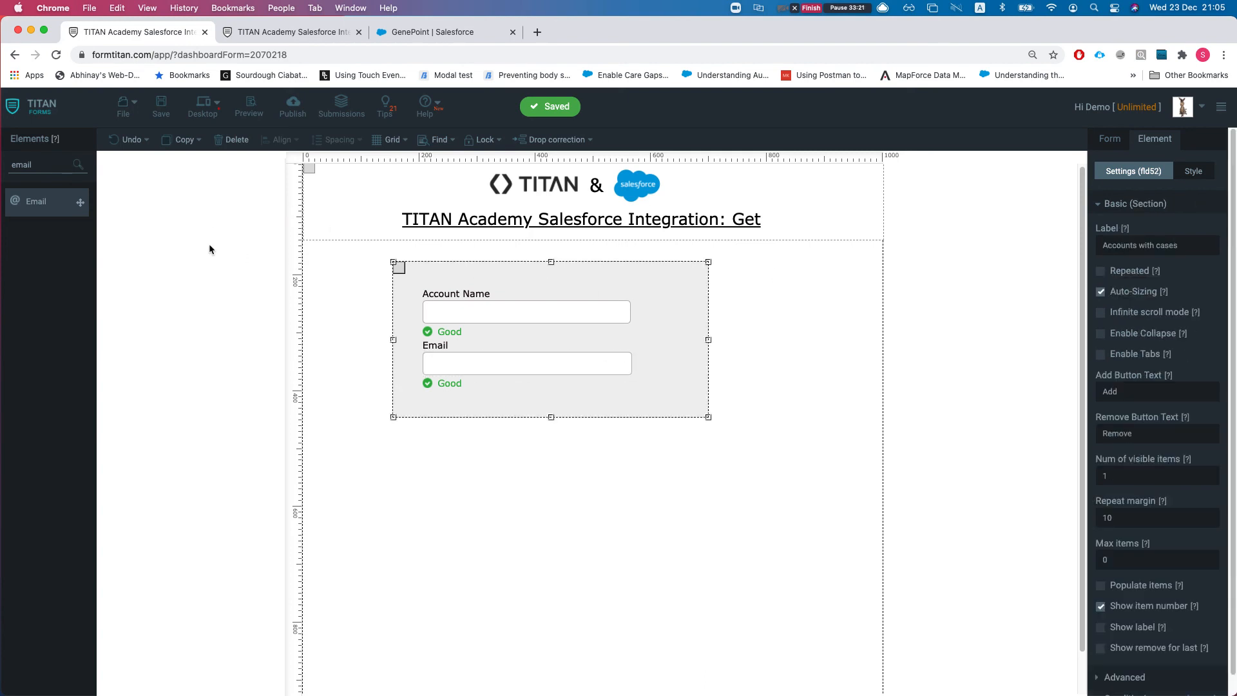
Delete the Accounts with cases section from the form and remove the parent Case object from the Get From Salesforce mapping.
left_click(230, 139)
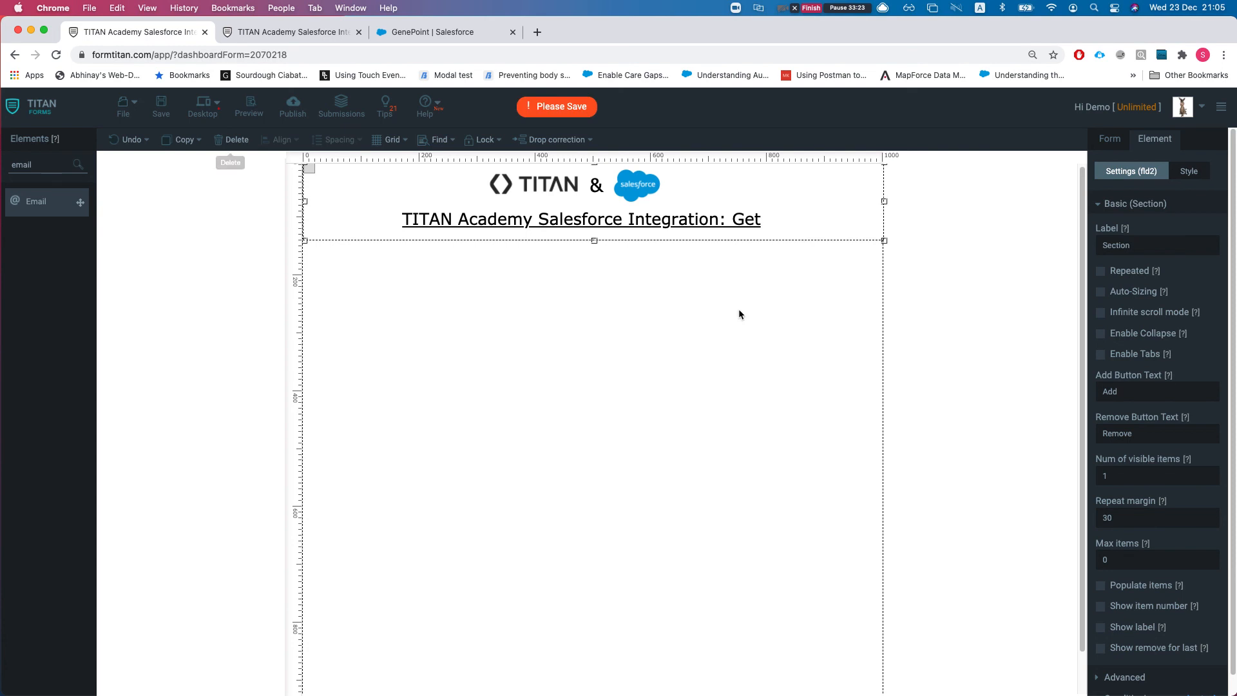
left_click(1125, 374)
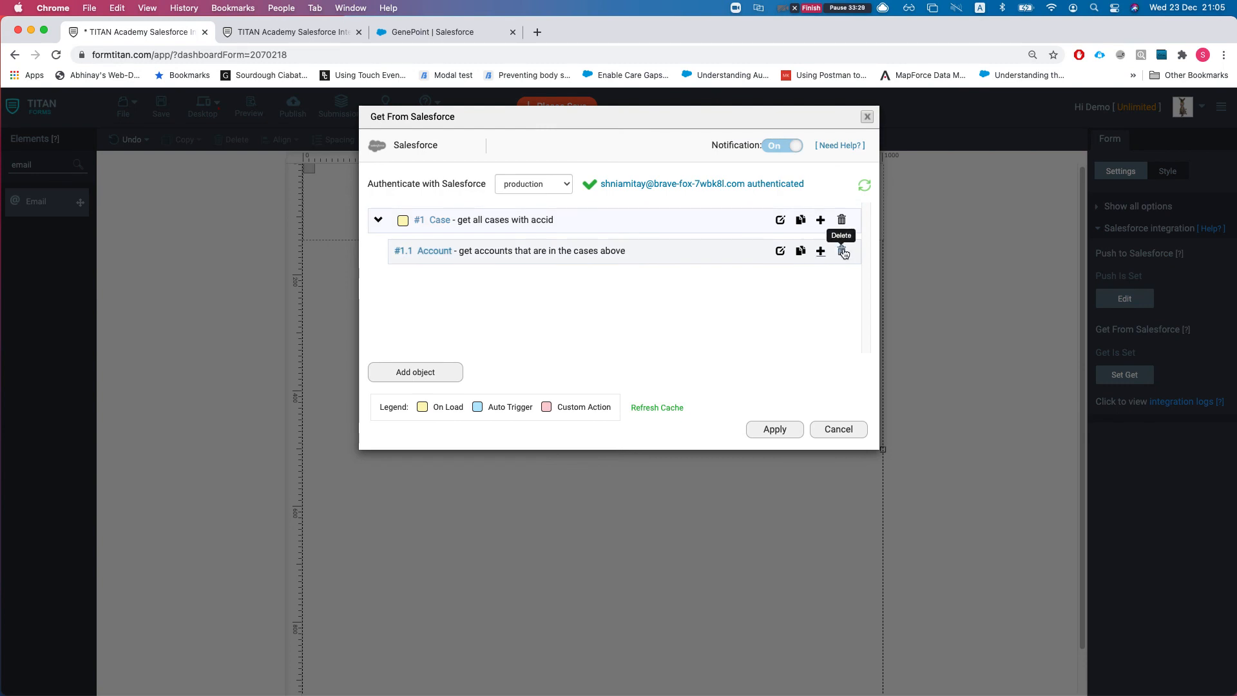
left_click_drag(676, 245, 586, 276)
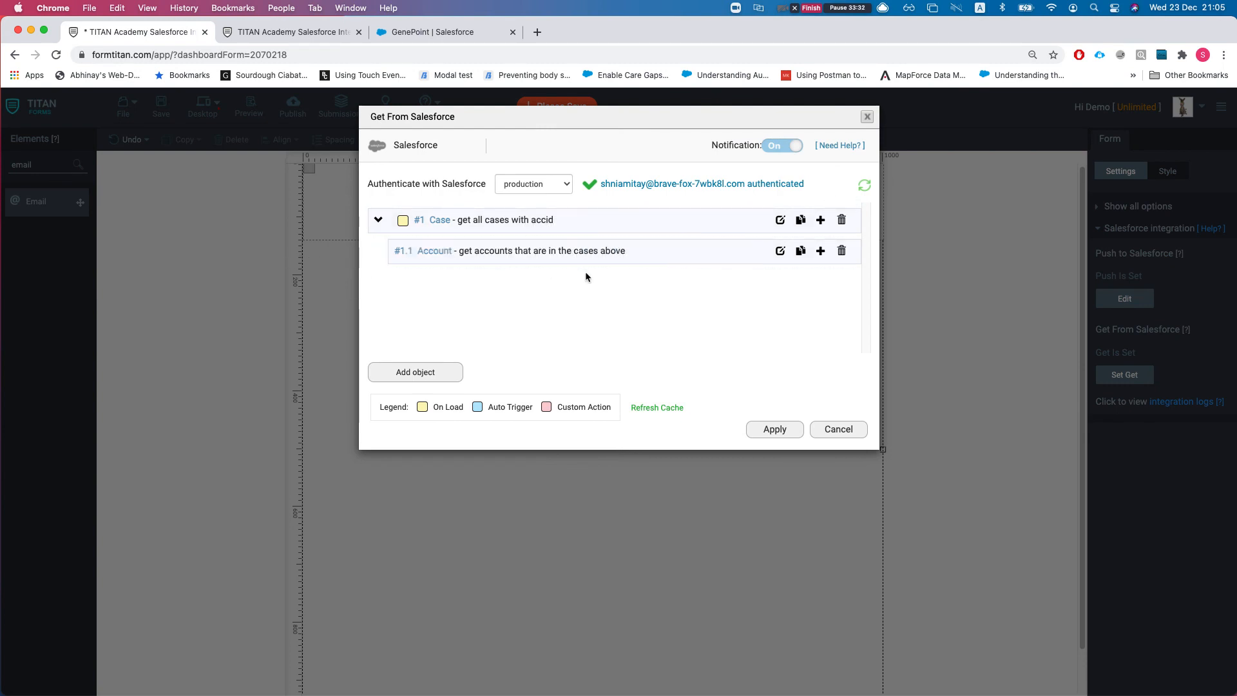
left_click(842, 220)
Set the remaining Account mapping to execute on form load and change its Account ID condition operator to Equals.
left_click(780, 222)
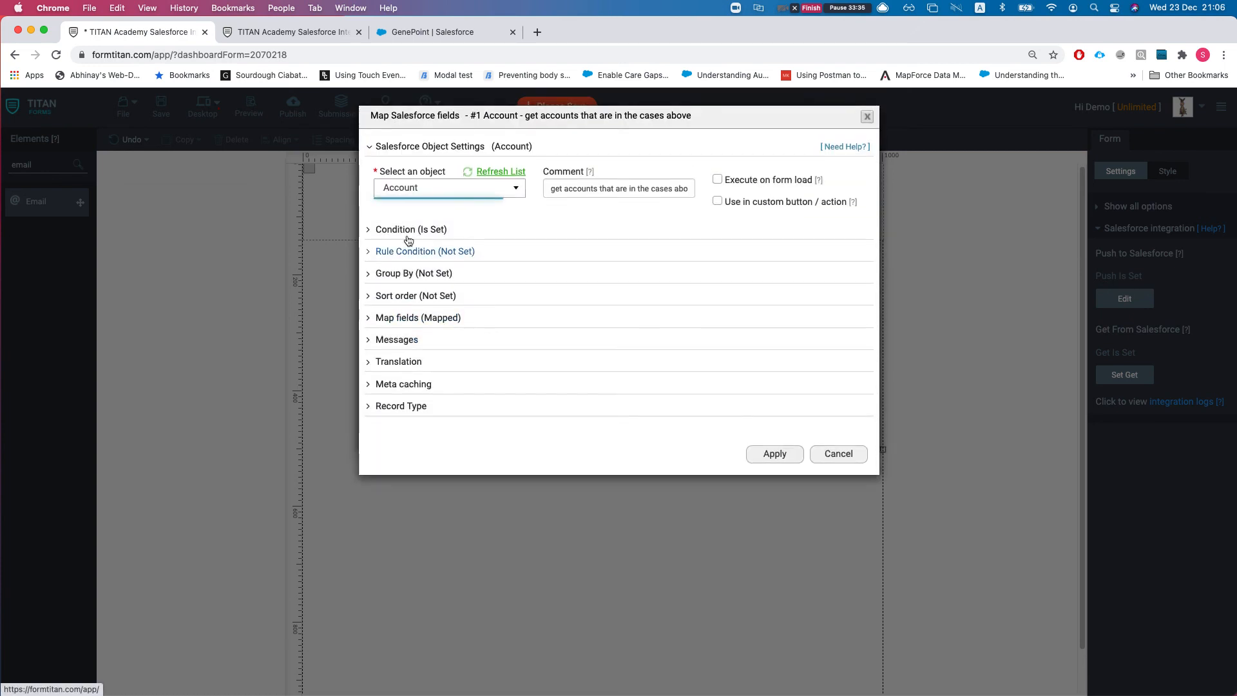
left_click(718, 180)
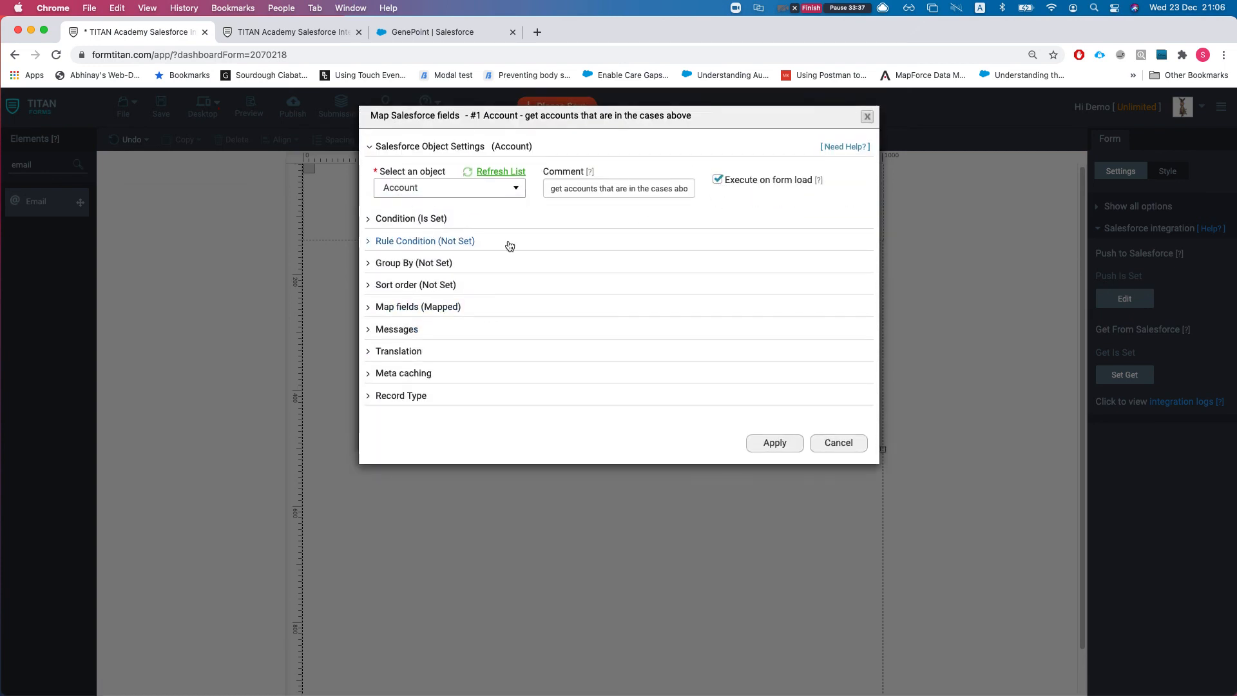
left_click(364, 219)
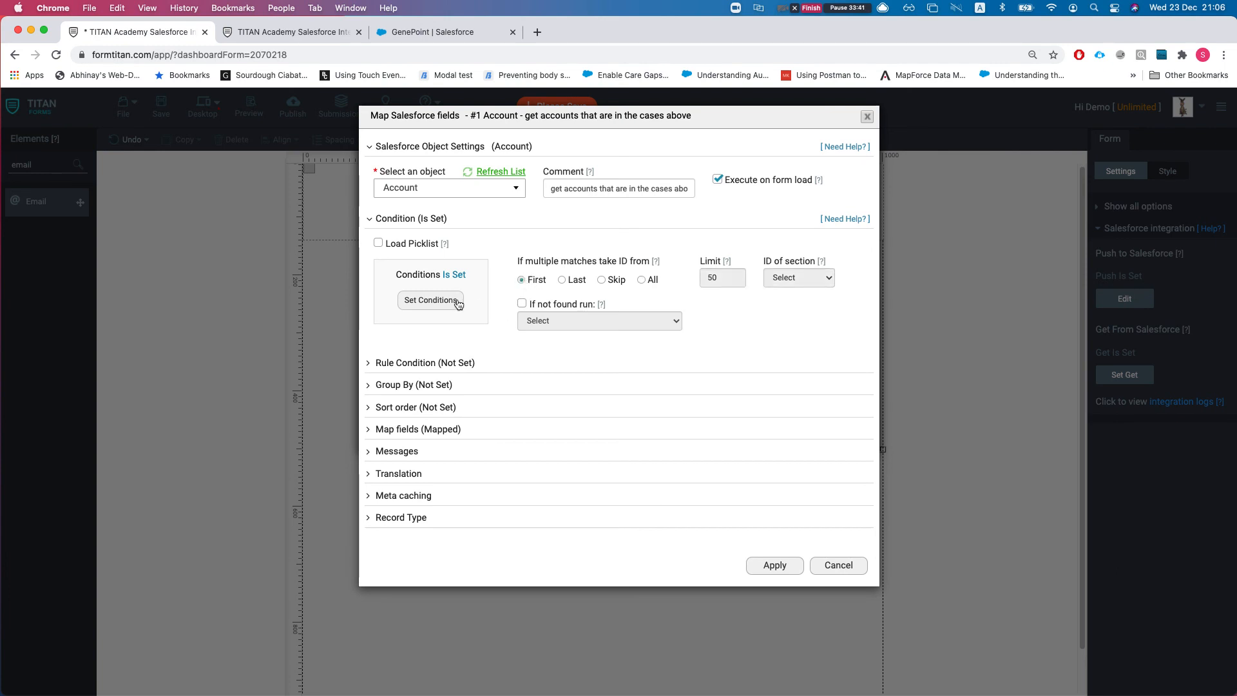
left_click(432, 301)
left_click(415, 161)
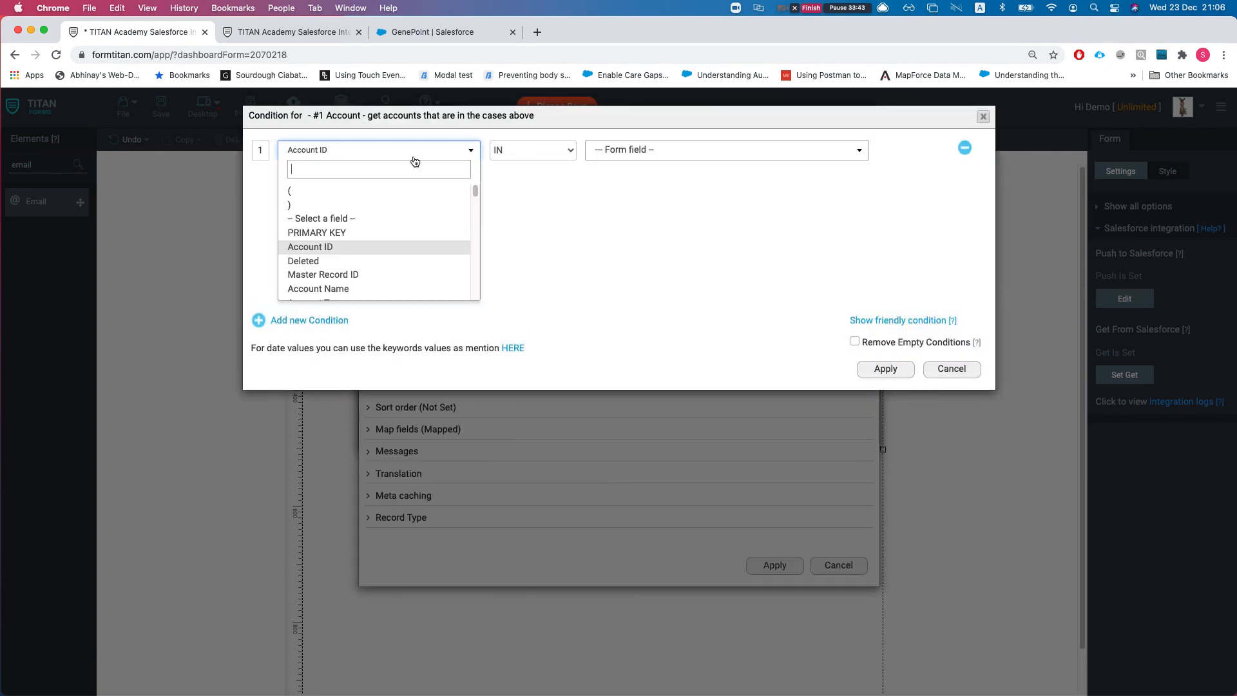
left_click(552, 159)
left_click(532, 150)
left_click(528, 30)
Compare the Account ID against the Other value "sdfdsfdsfsdf" and apply the condition and the Get From Salesforce settings.
left_click(663, 150)
type("oth")
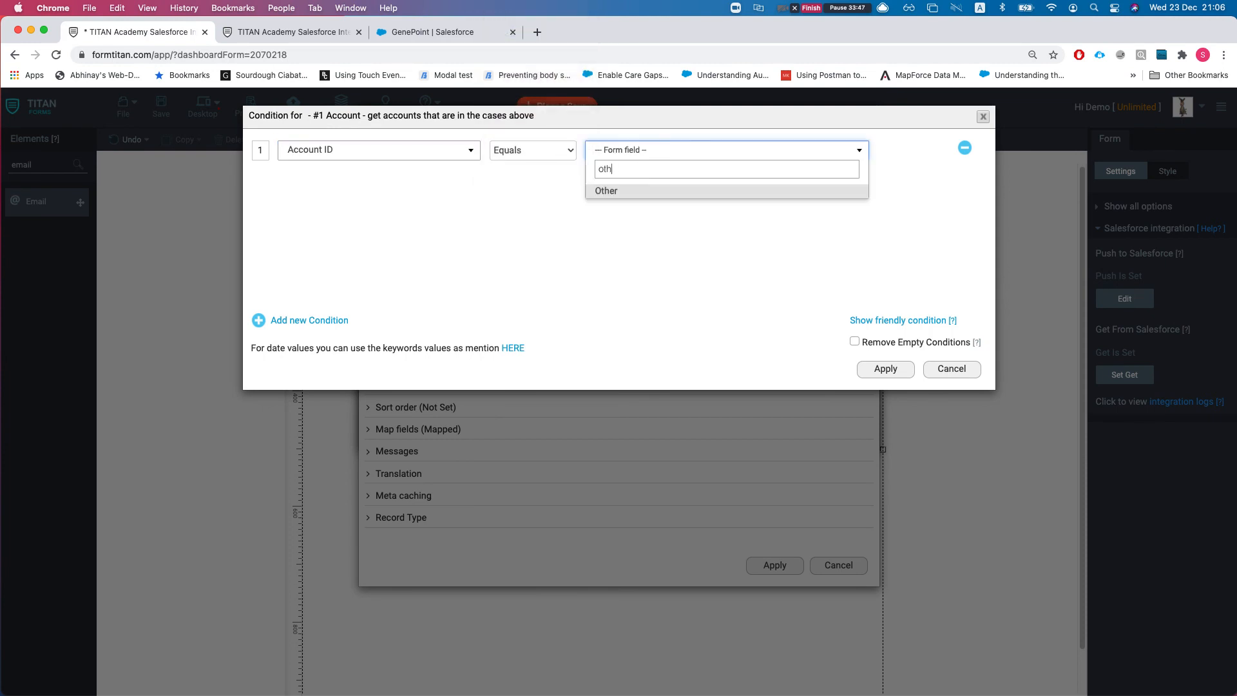
key("Return")
left_click(666, 173)
type("sdfdsfdsfsdf")
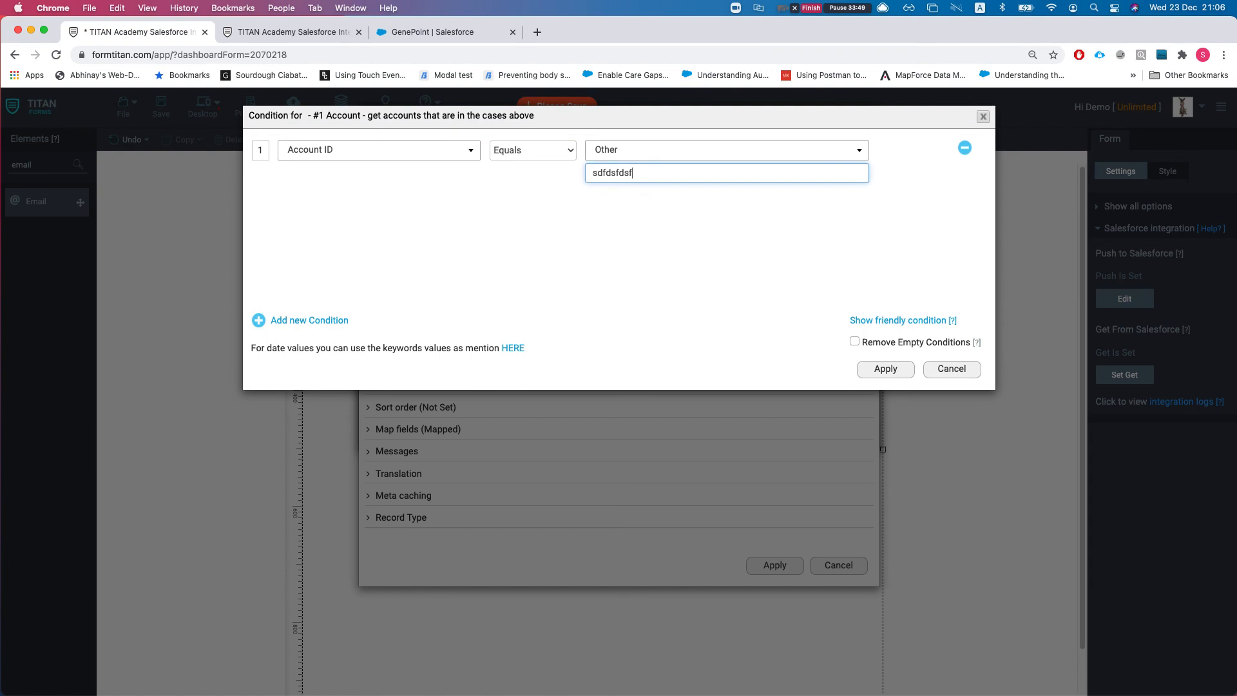
left_click(885, 371)
left_click(794, 562)
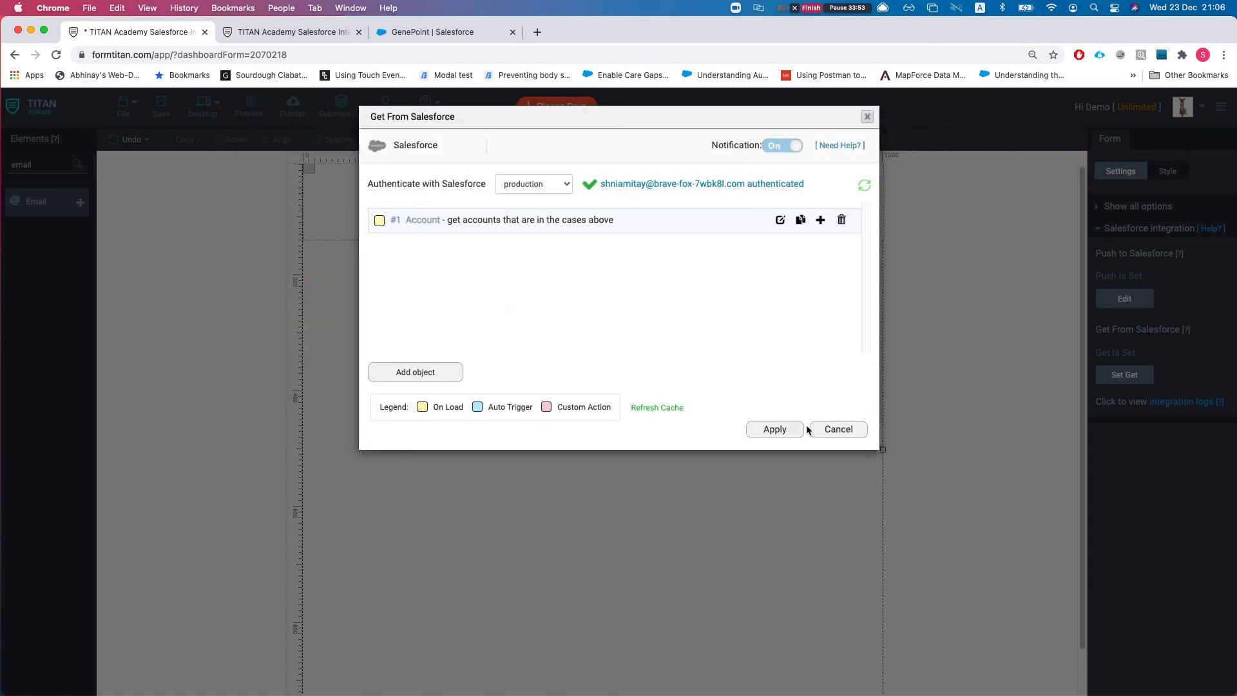
left_click(783, 432)
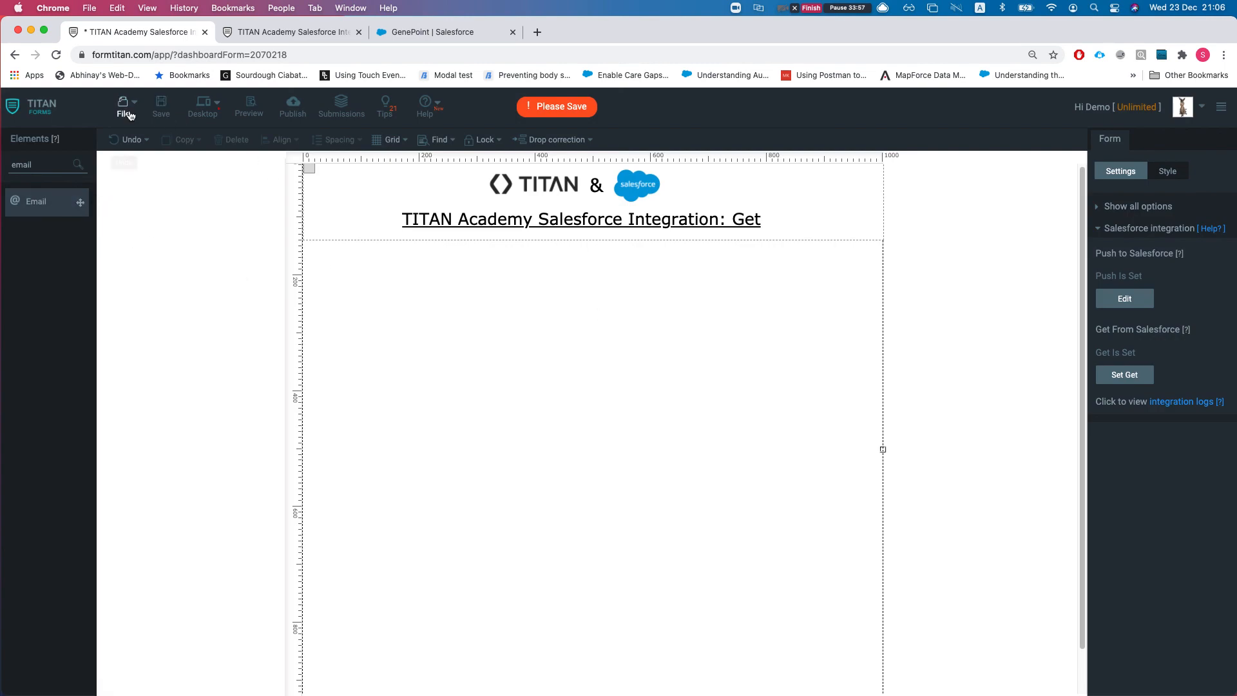
Save the form and reload the published form to run the invalid Account query.
left_click(161, 110)
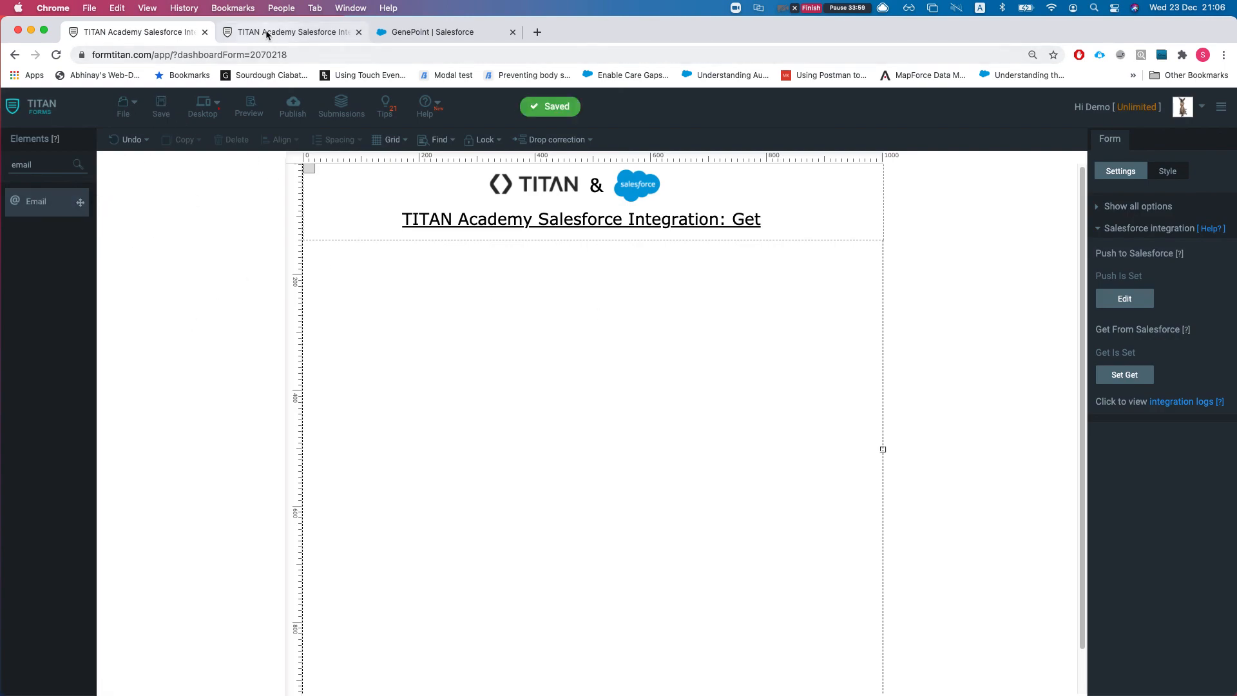
left_click(265, 34)
key("super+r")
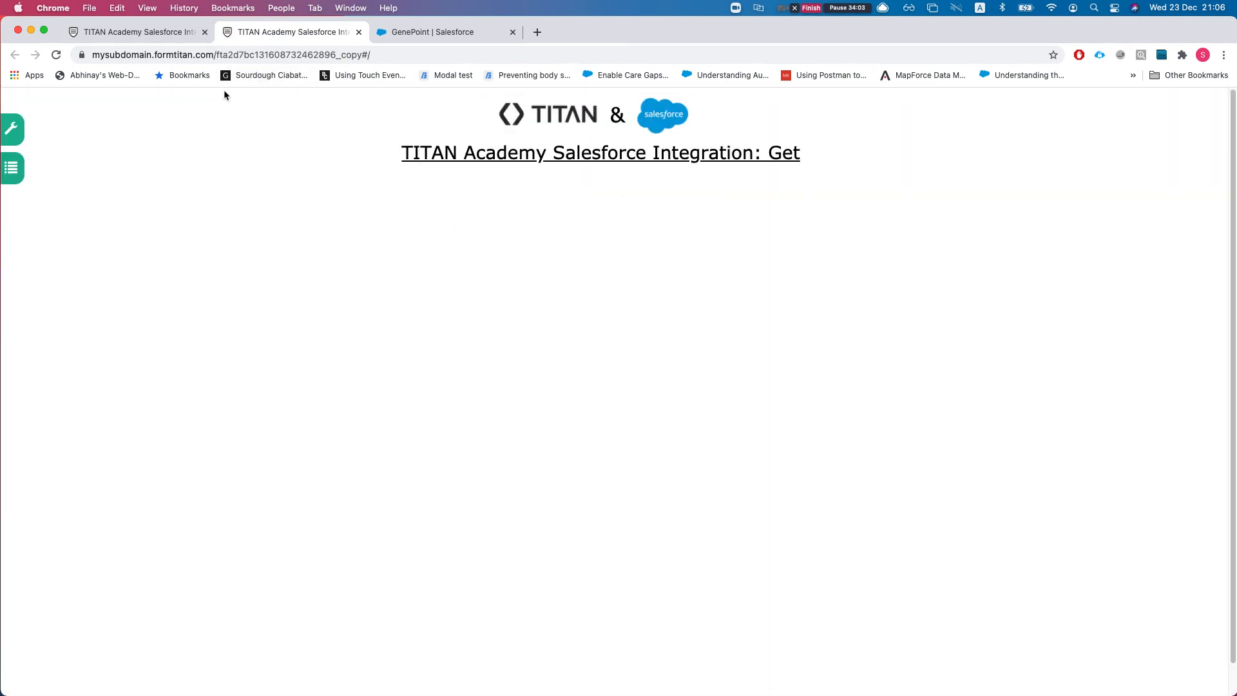
Return to the form editor and place an Email field on the form below the header section.
left_click(142, 30)
double_click(64, 172)
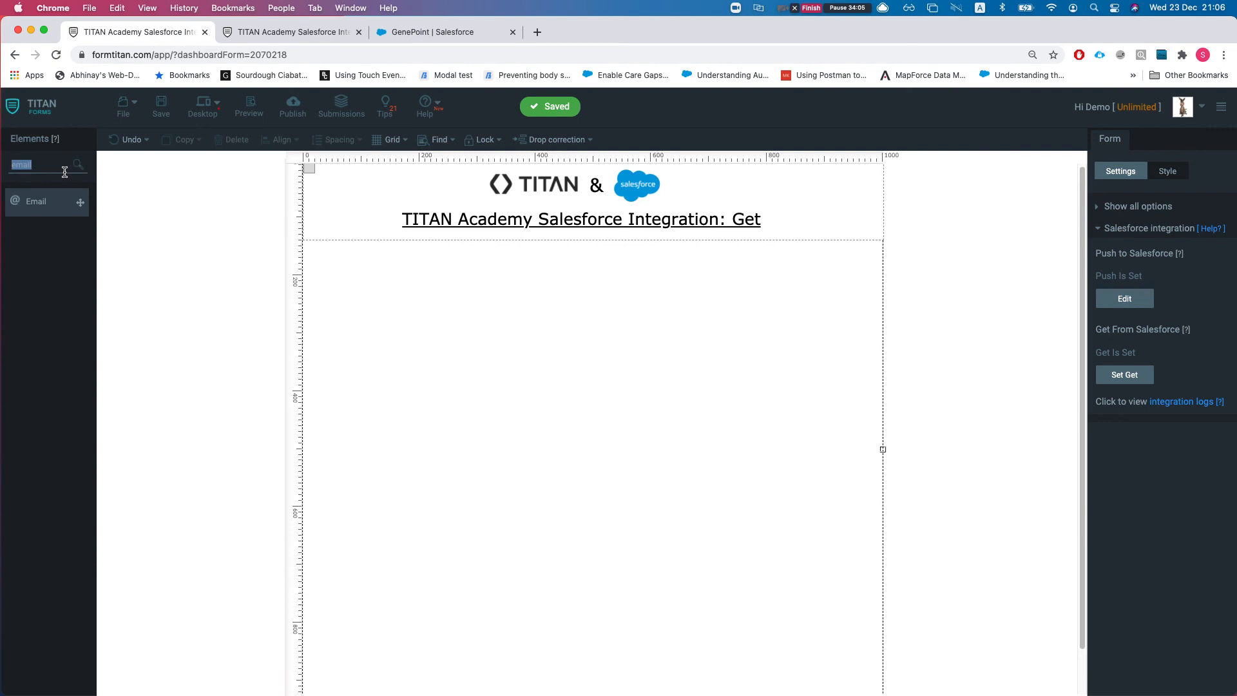
left_click_drag(39, 201, 485, 311)
left_click(52, 293)
left_click_drag(65, 201, 526, 321)
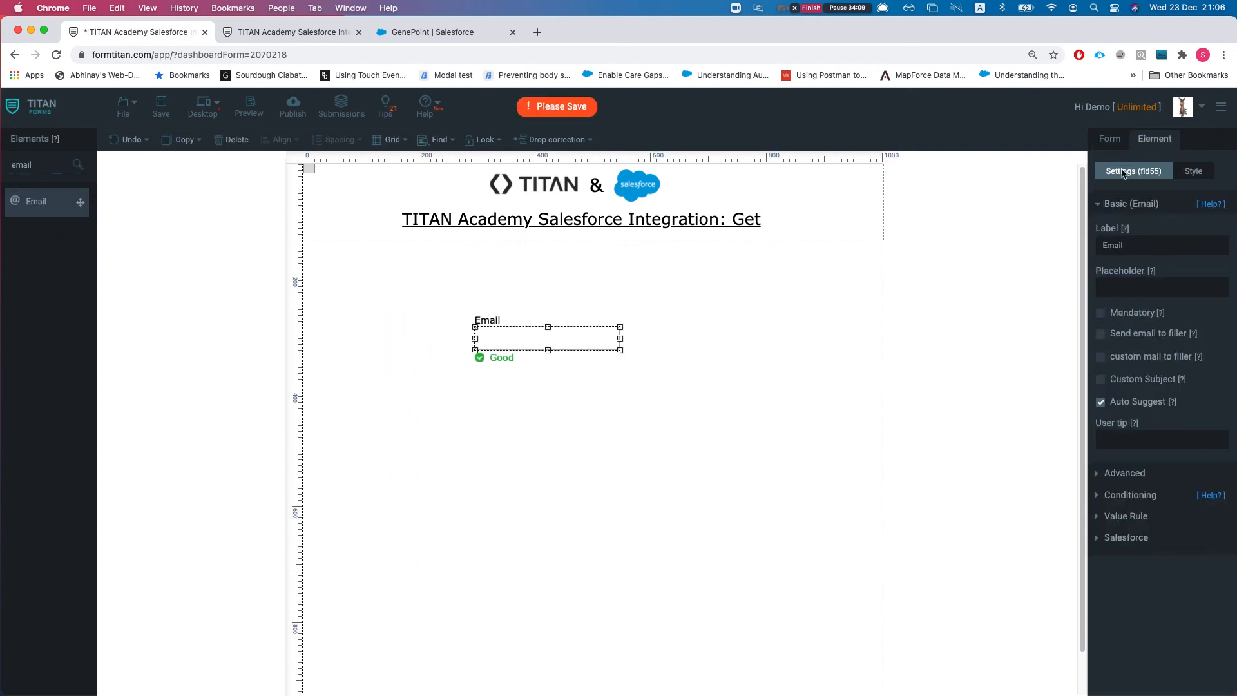
left_click(1134, 475)
left_click(1110, 203)
Map the form's Email field to the Salesforce Email field in the Account Get mapping and finish applying it.
left_click(1107, 138)
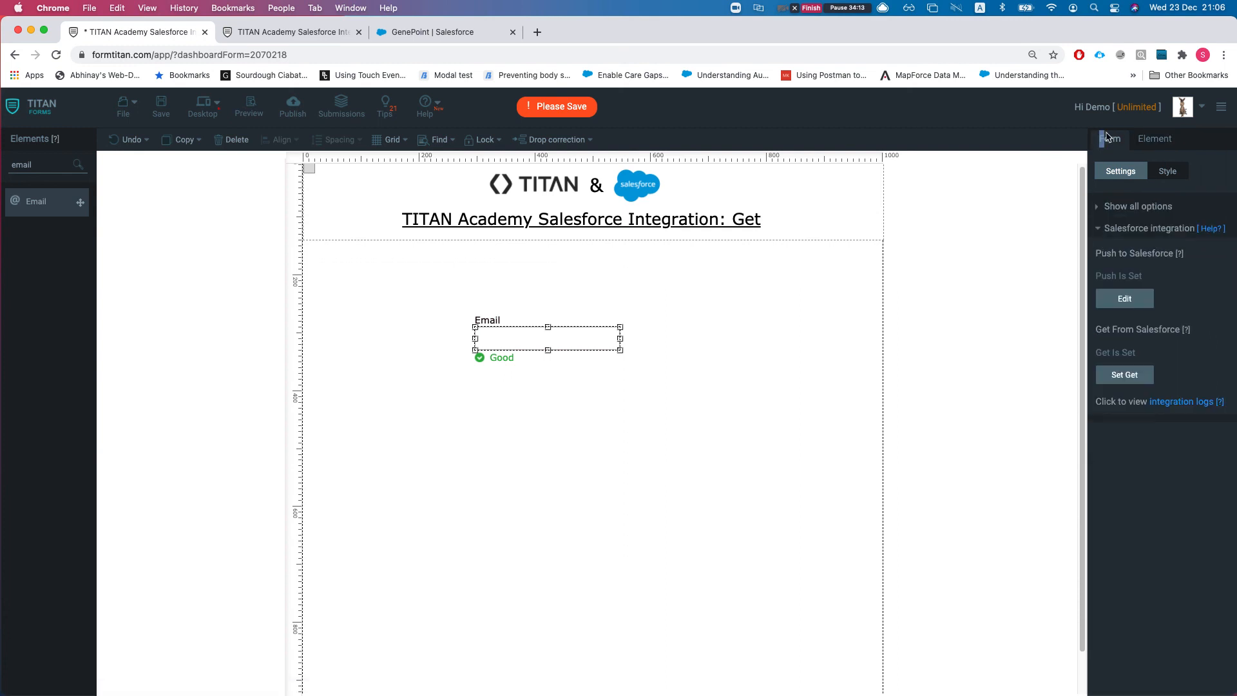
left_click(1124, 375)
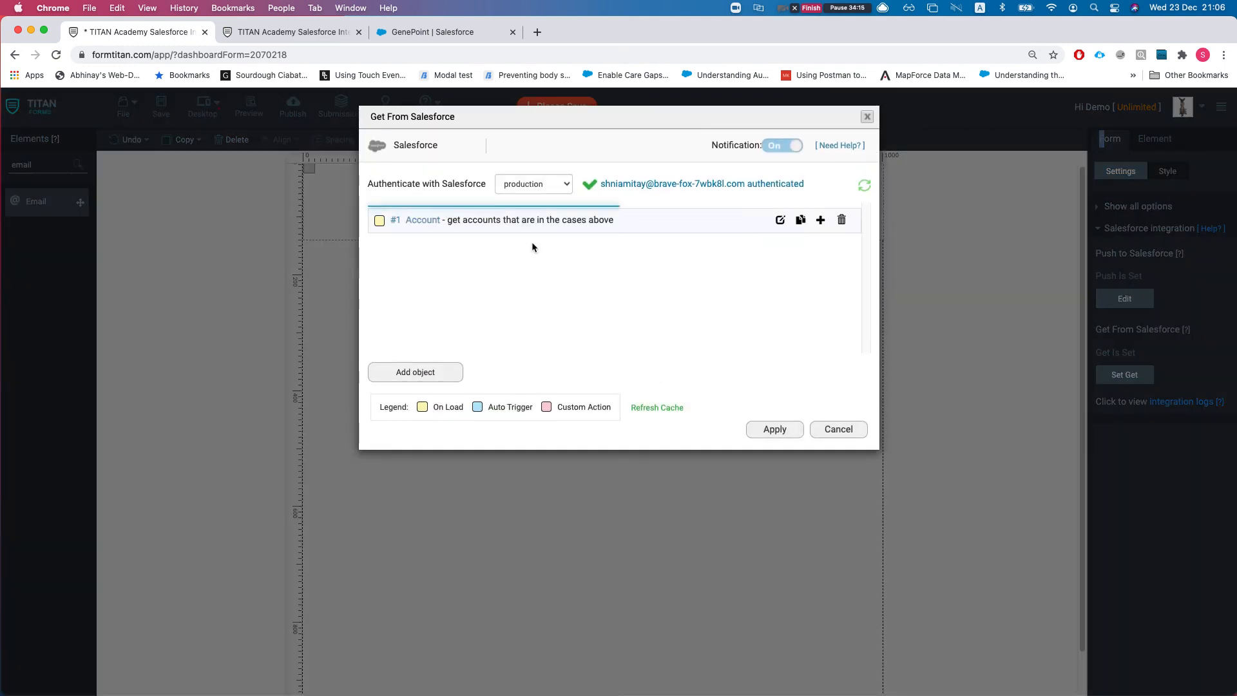
left_click(776, 218)
left_click(434, 308)
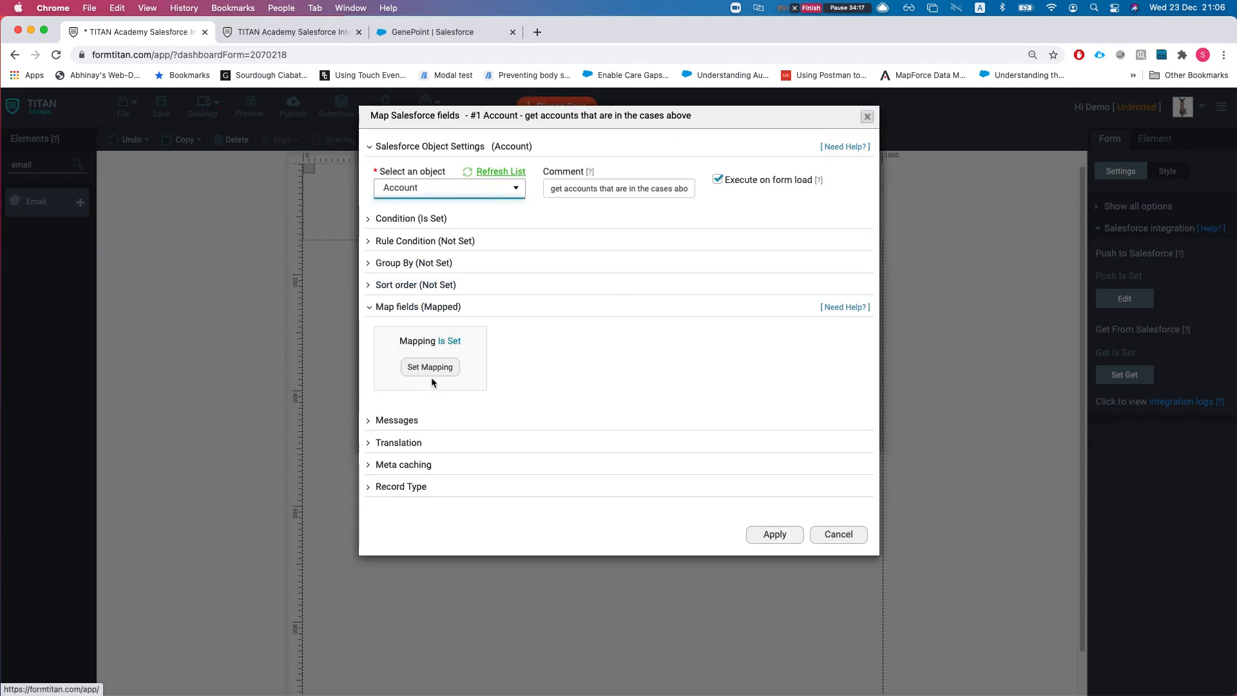
left_click(442, 366)
left_click(362, 154)
type("email")
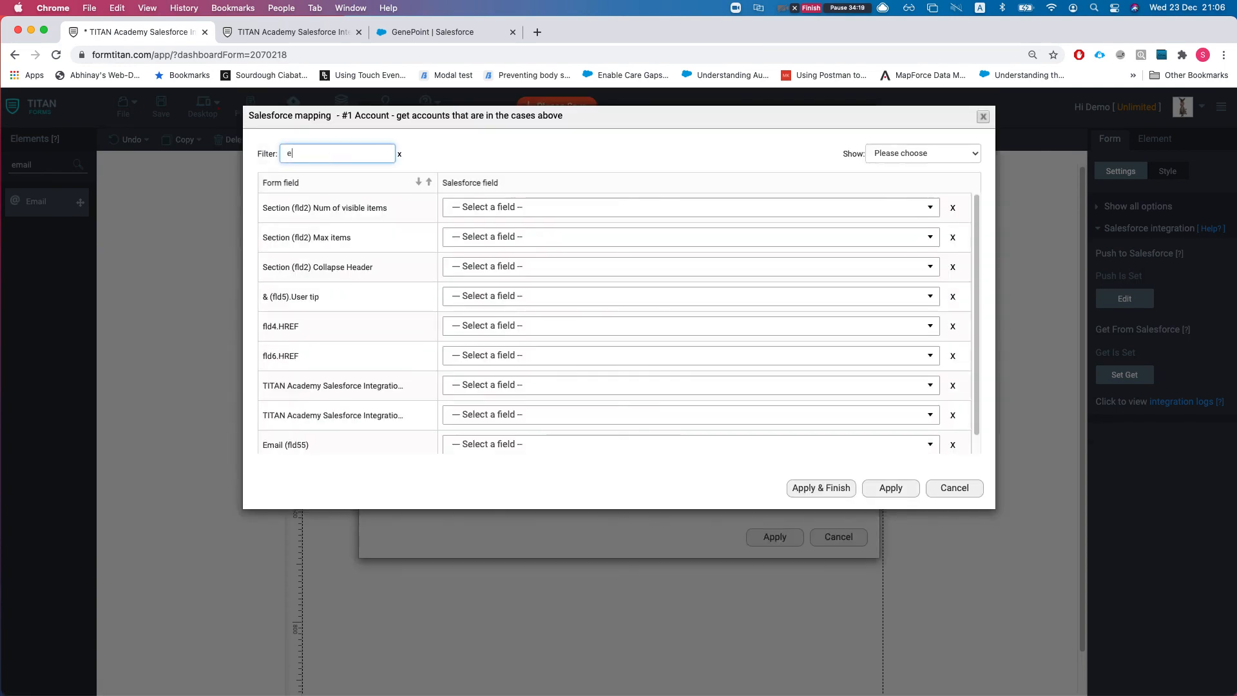
left_click(516, 210)
type("emai")
key("Return")
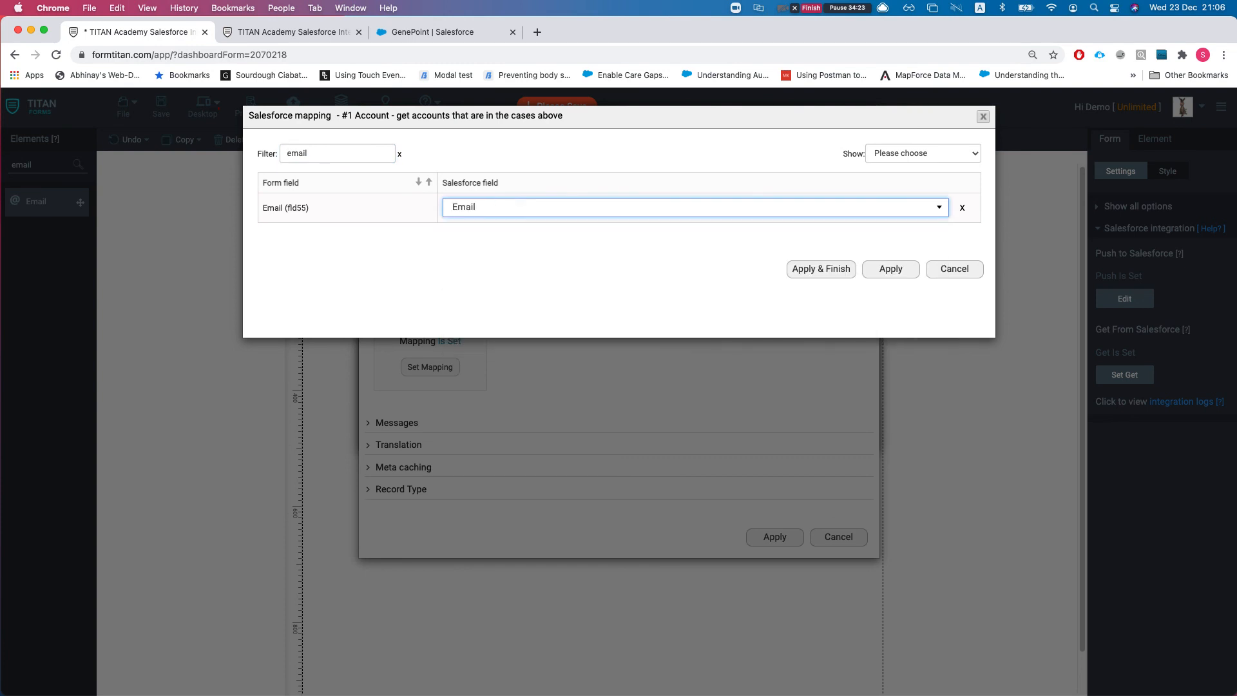
left_click(821, 274)
Save the form and check the Email field on the published form.
left_click(156, 112)
left_click(293, 32)
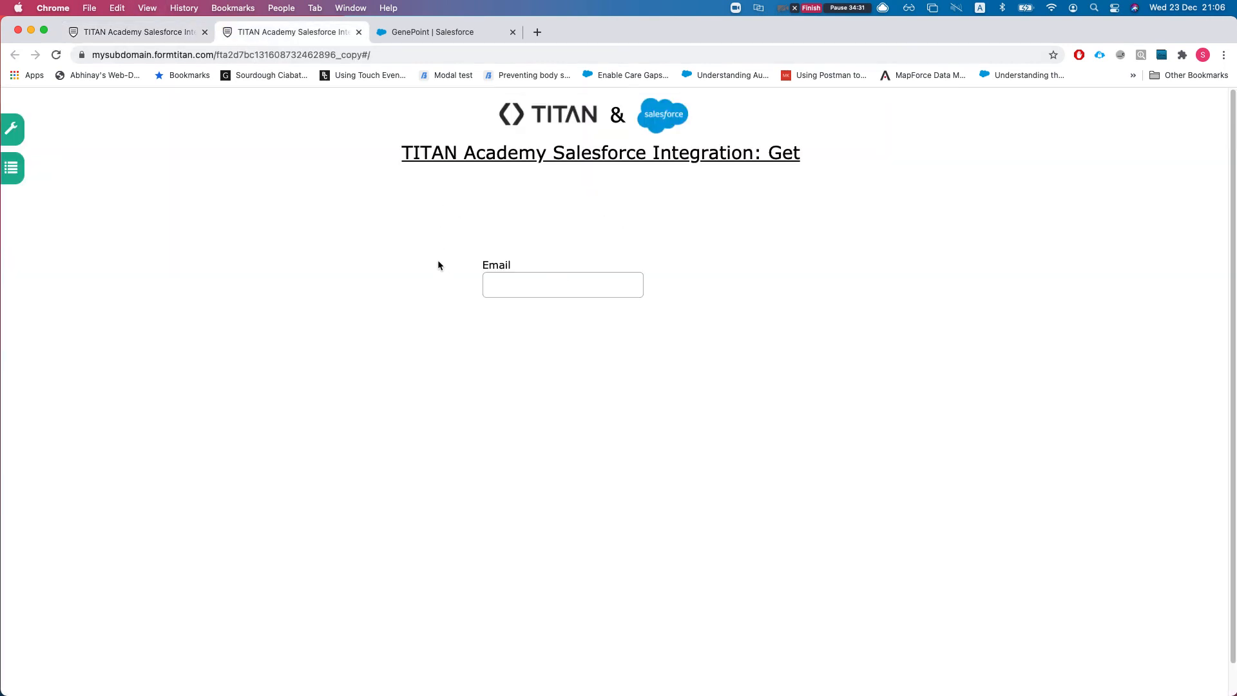
Switch back to the form editor and open the form's Salesforce integration logs.
left_click(179, 42)
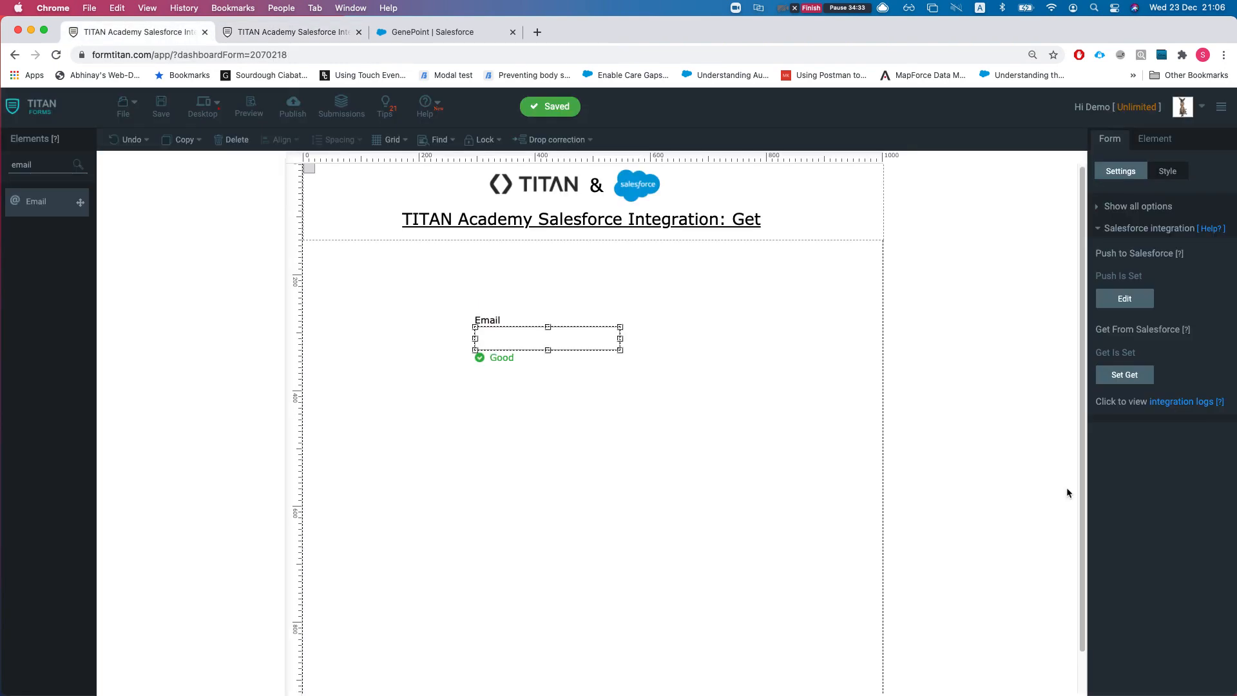
left_click(1178, 402)
left_click(290, 32)
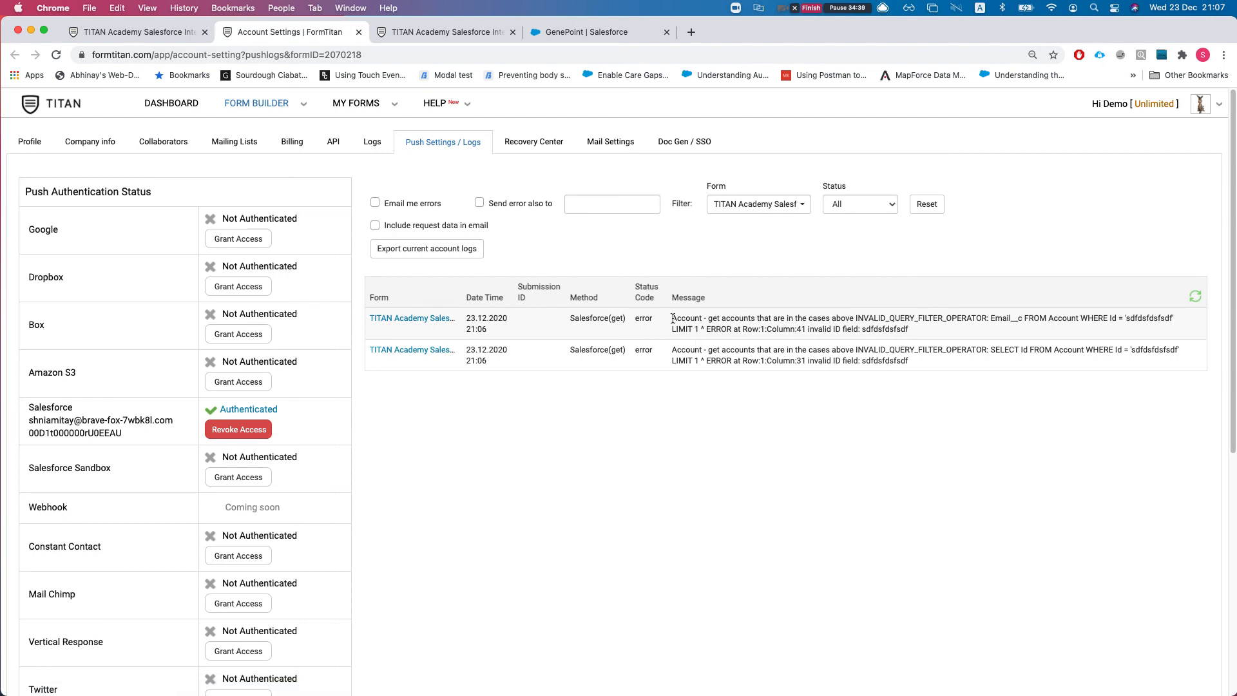
Examine the error message, query and invalid ID value of the latest Salesforce get entry in the logs, and return to the form editor.
triple_click(751, 324)
left_click(924, 332)
left_click_drag(1080, 318, 1144, 318)
left_click(1079, 317)
left_click_drag(673, 319, 864, 320)
left_click(905, 322)
left_click_drag(960, 319, 1154, 318)
left_click(1095, 319)
double_click(878, 329)
left_click(134, 34)
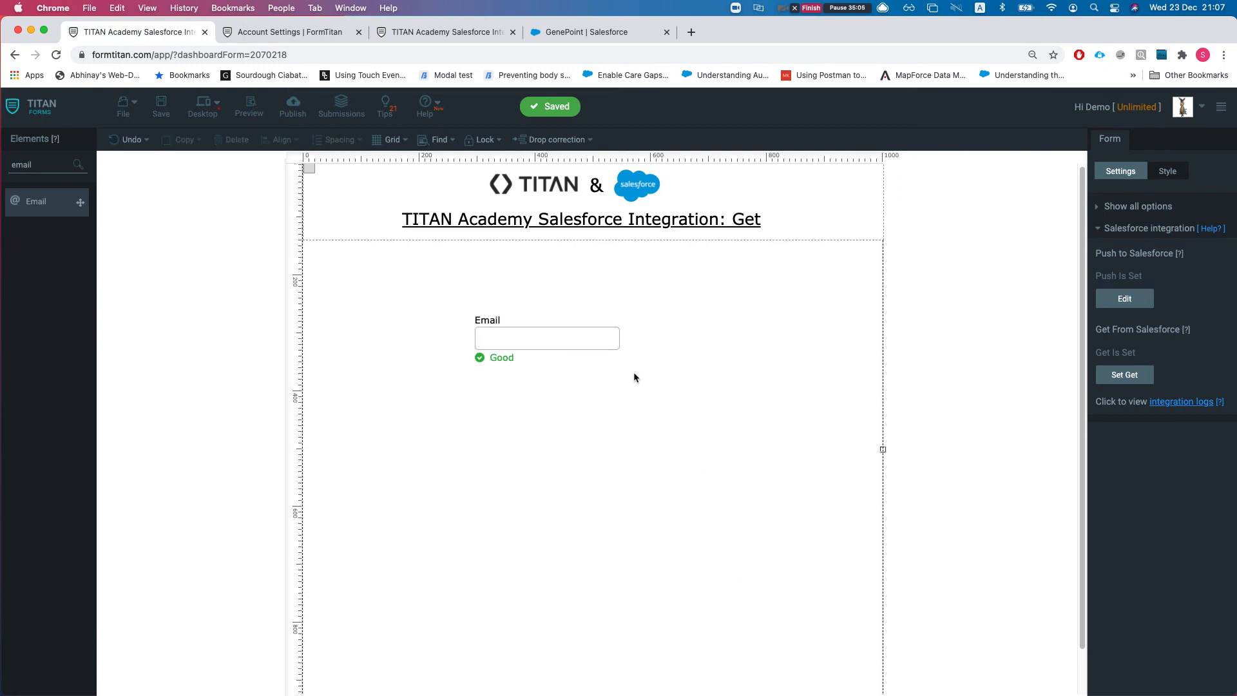